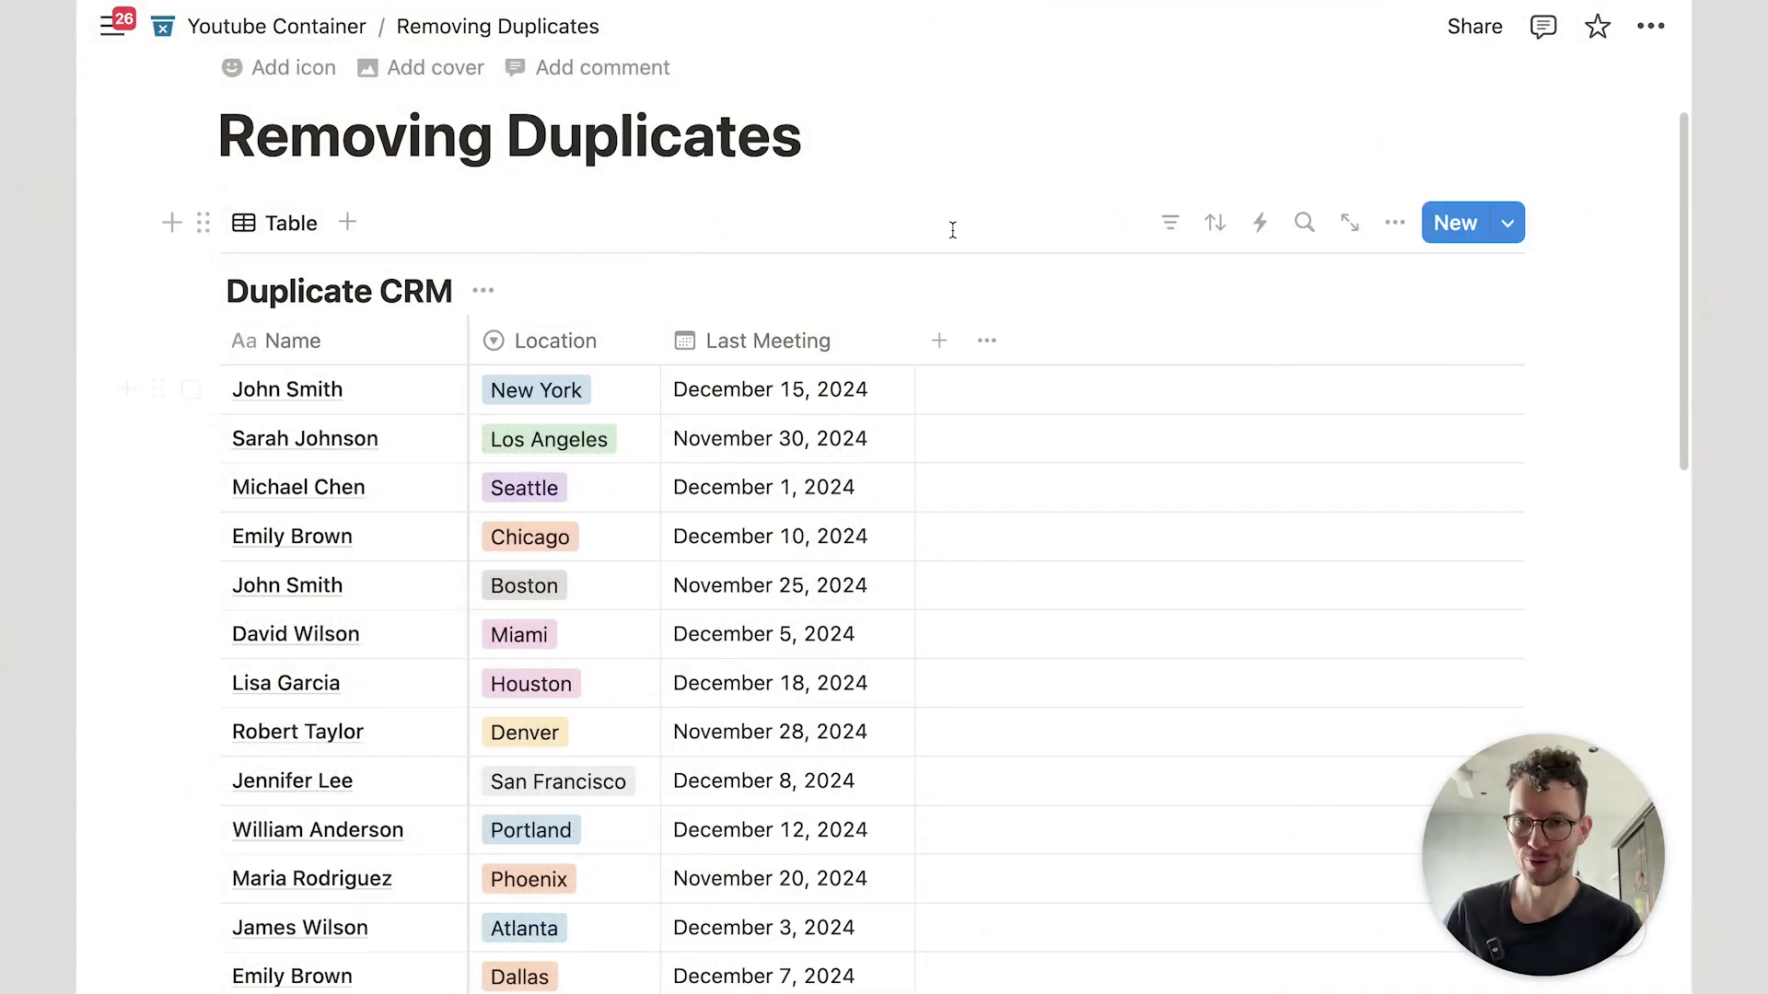
Insert a new inline table titled 'Duplicate Finder Helper' above the Duplicate CRM table.
scroll(758, 273, "down", 2)
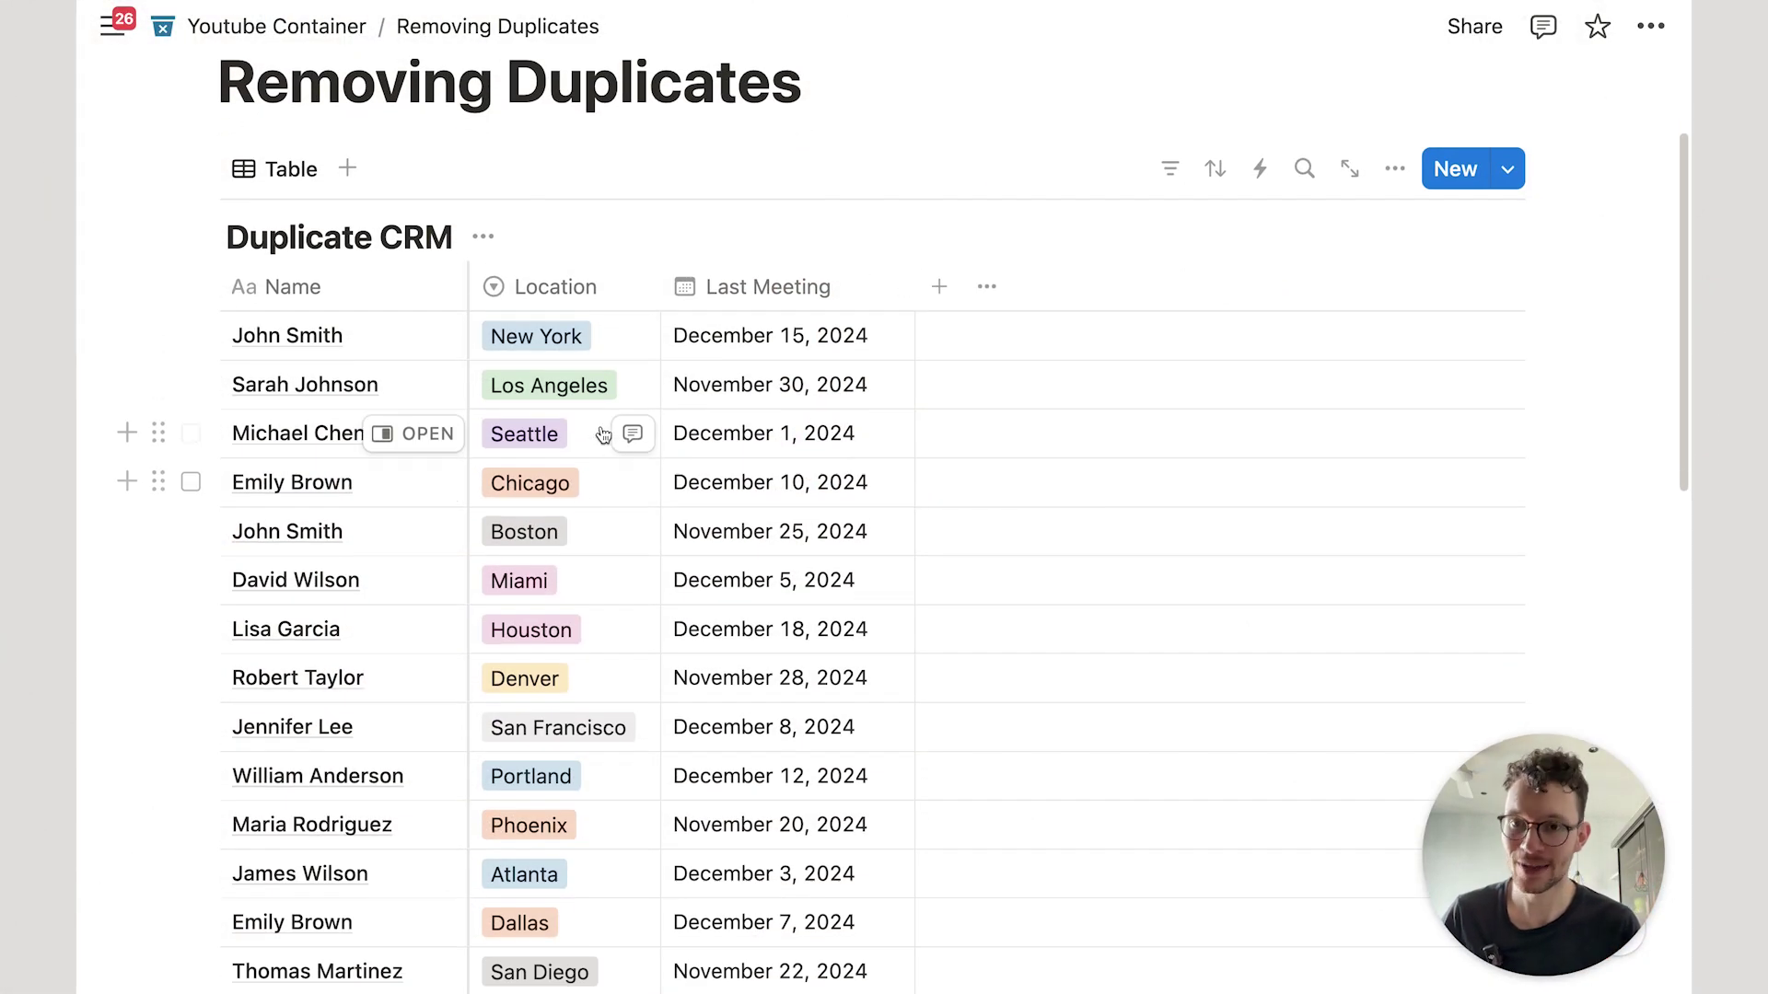
scroll(592, 419, "down", 2)
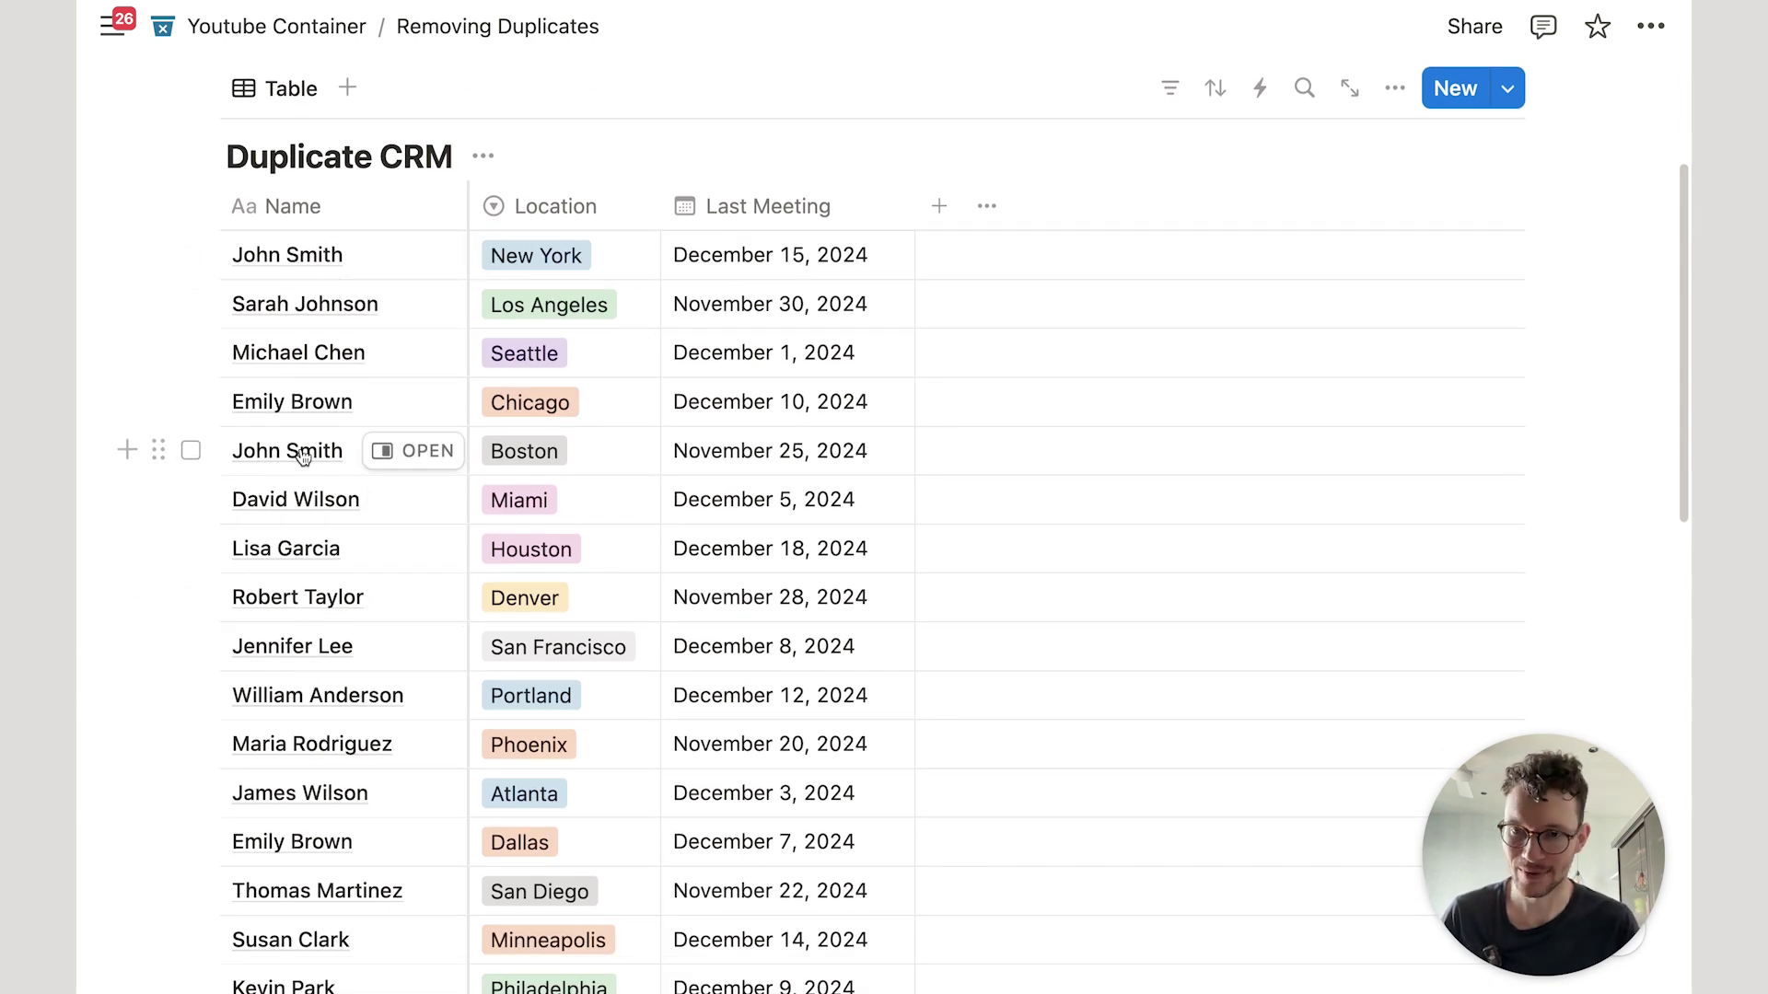
scroll(318, 561, "down", 5)
scroll(357, 635, "up", 5)
scroll(369, 617, "up", 2)
scroll(381, 594, "up", 2)
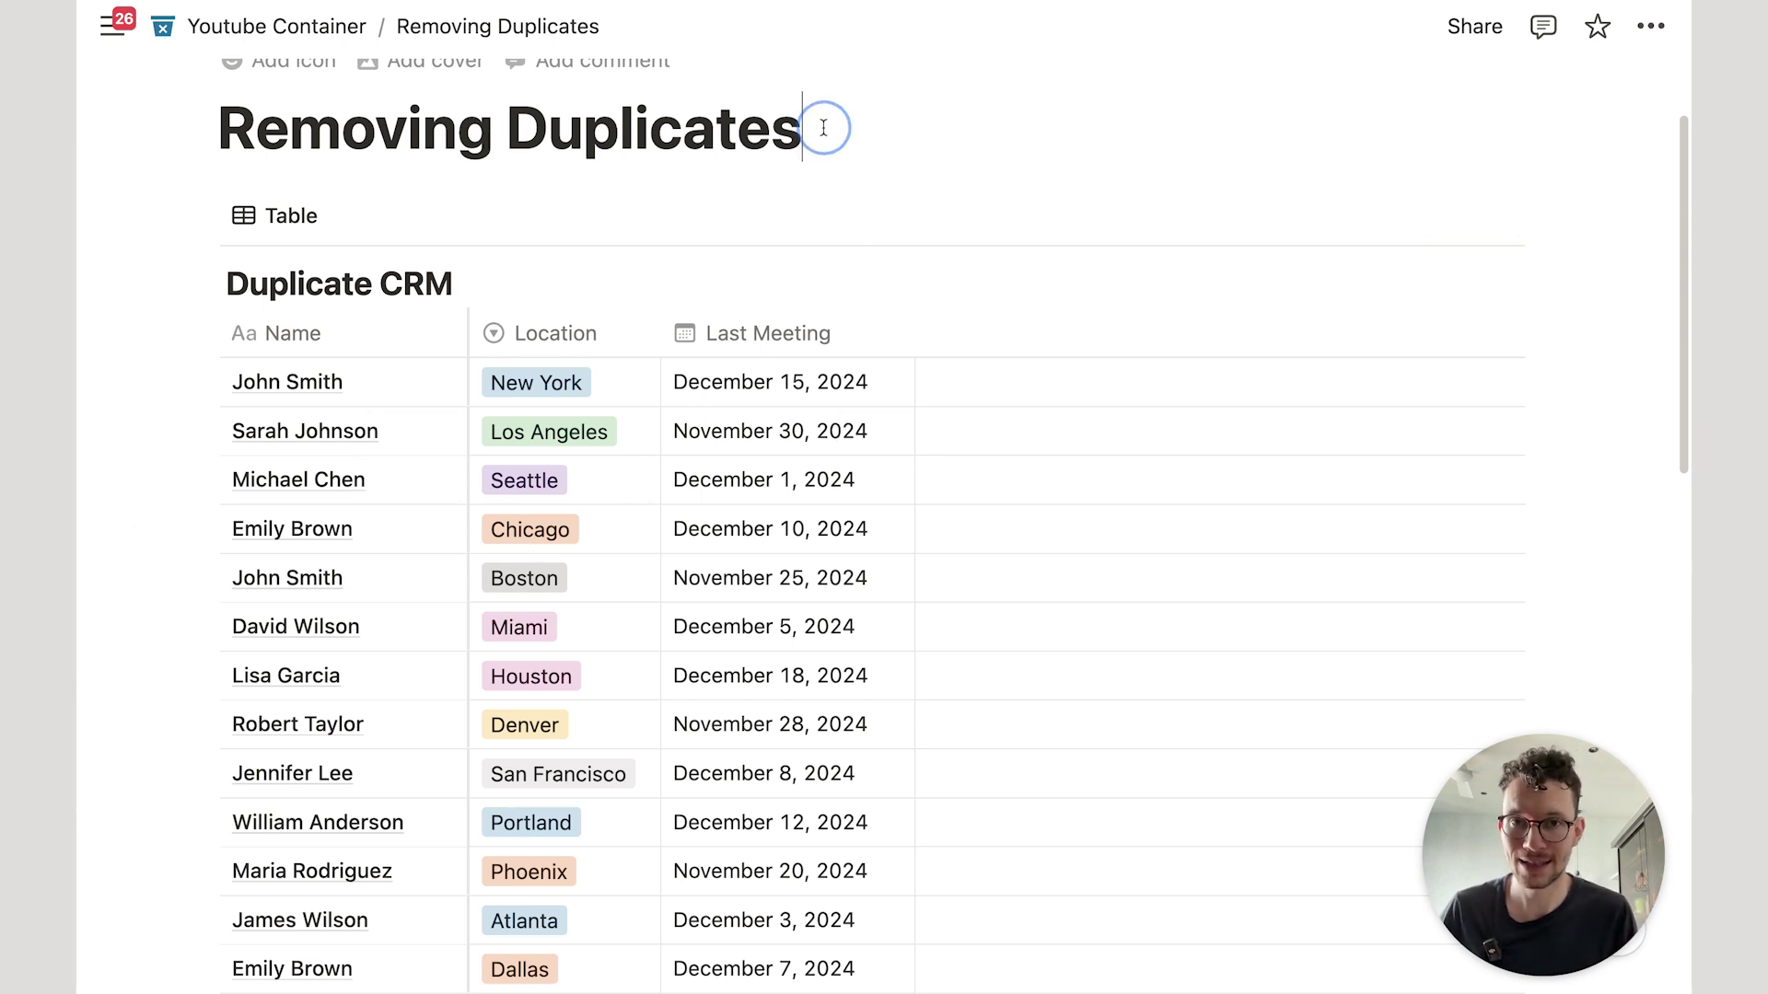
key("Return")
key("Return")
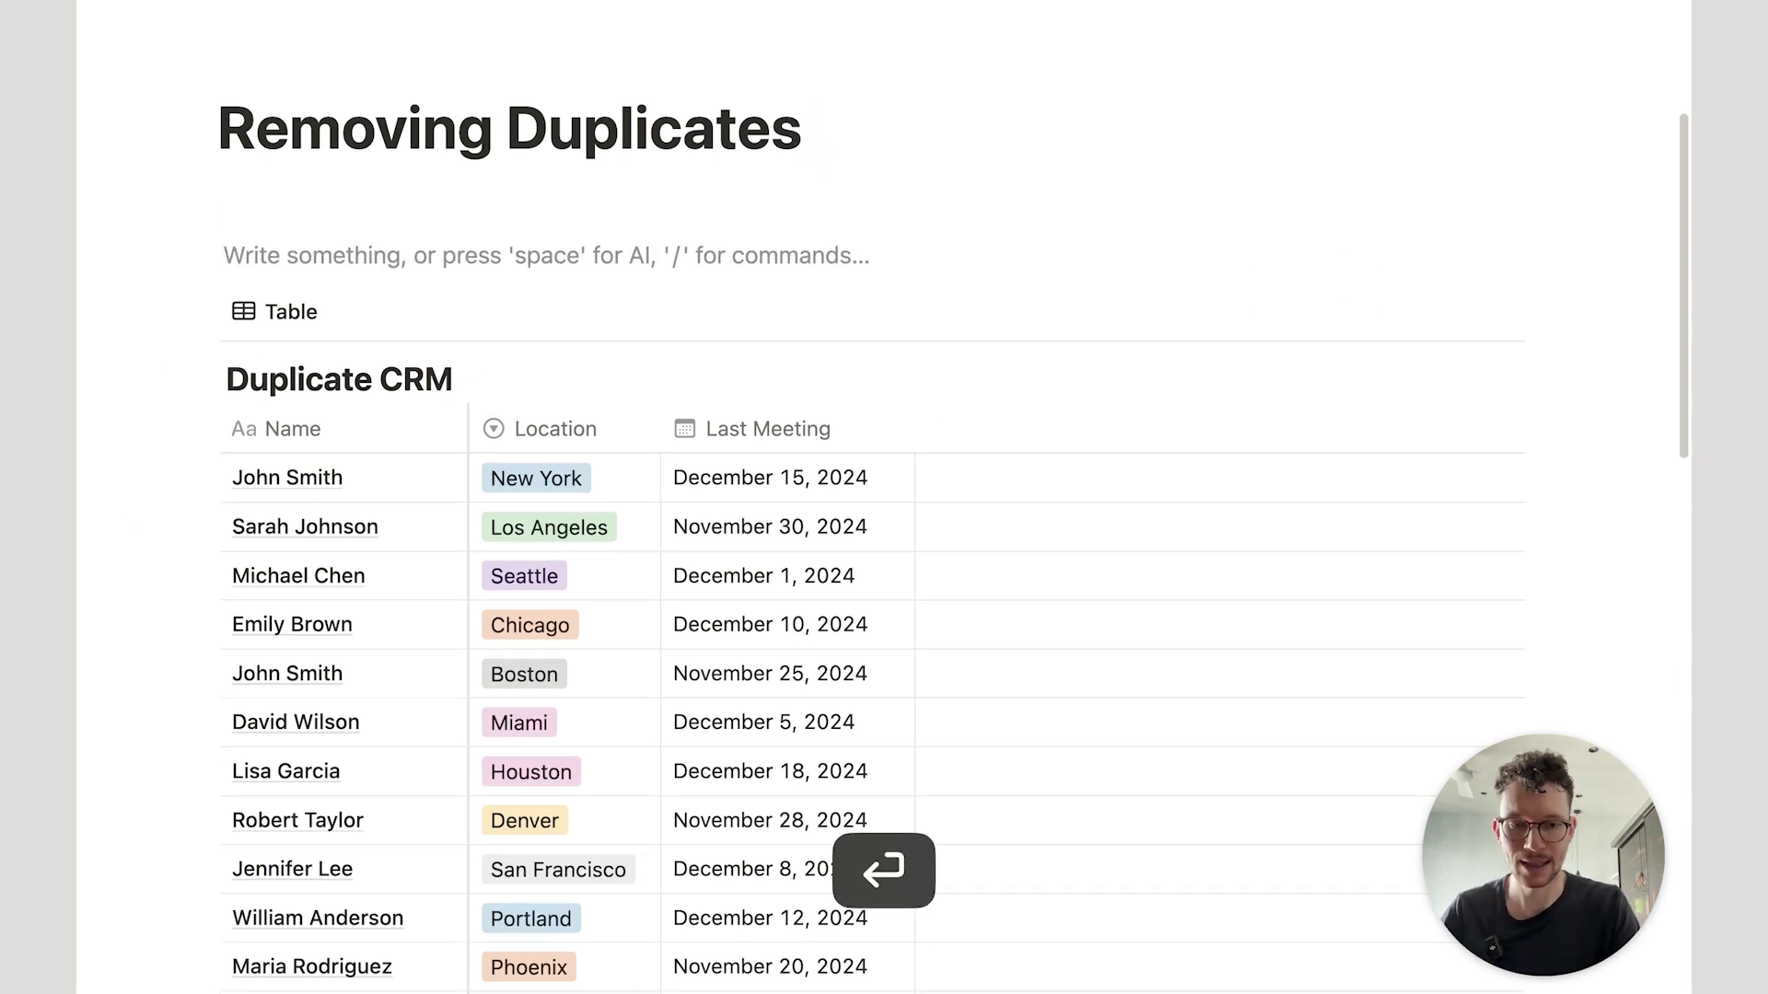
key("Up")
type("/da")
key("Return")
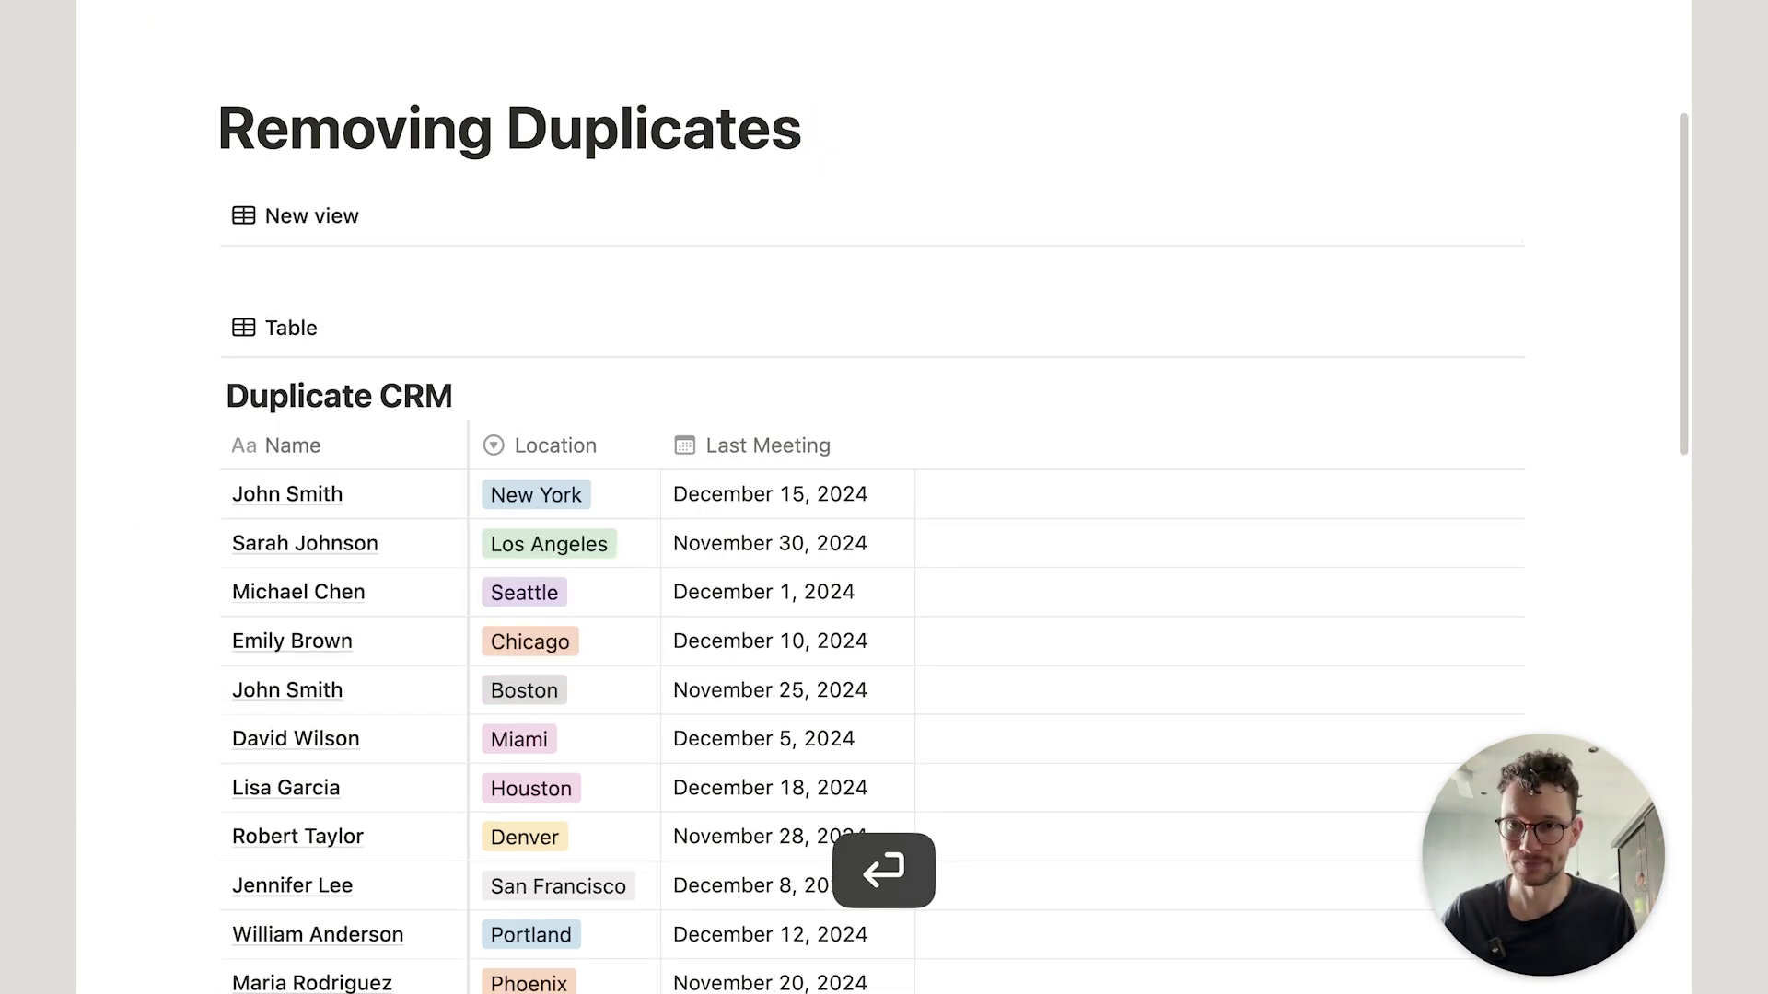
key("Return")
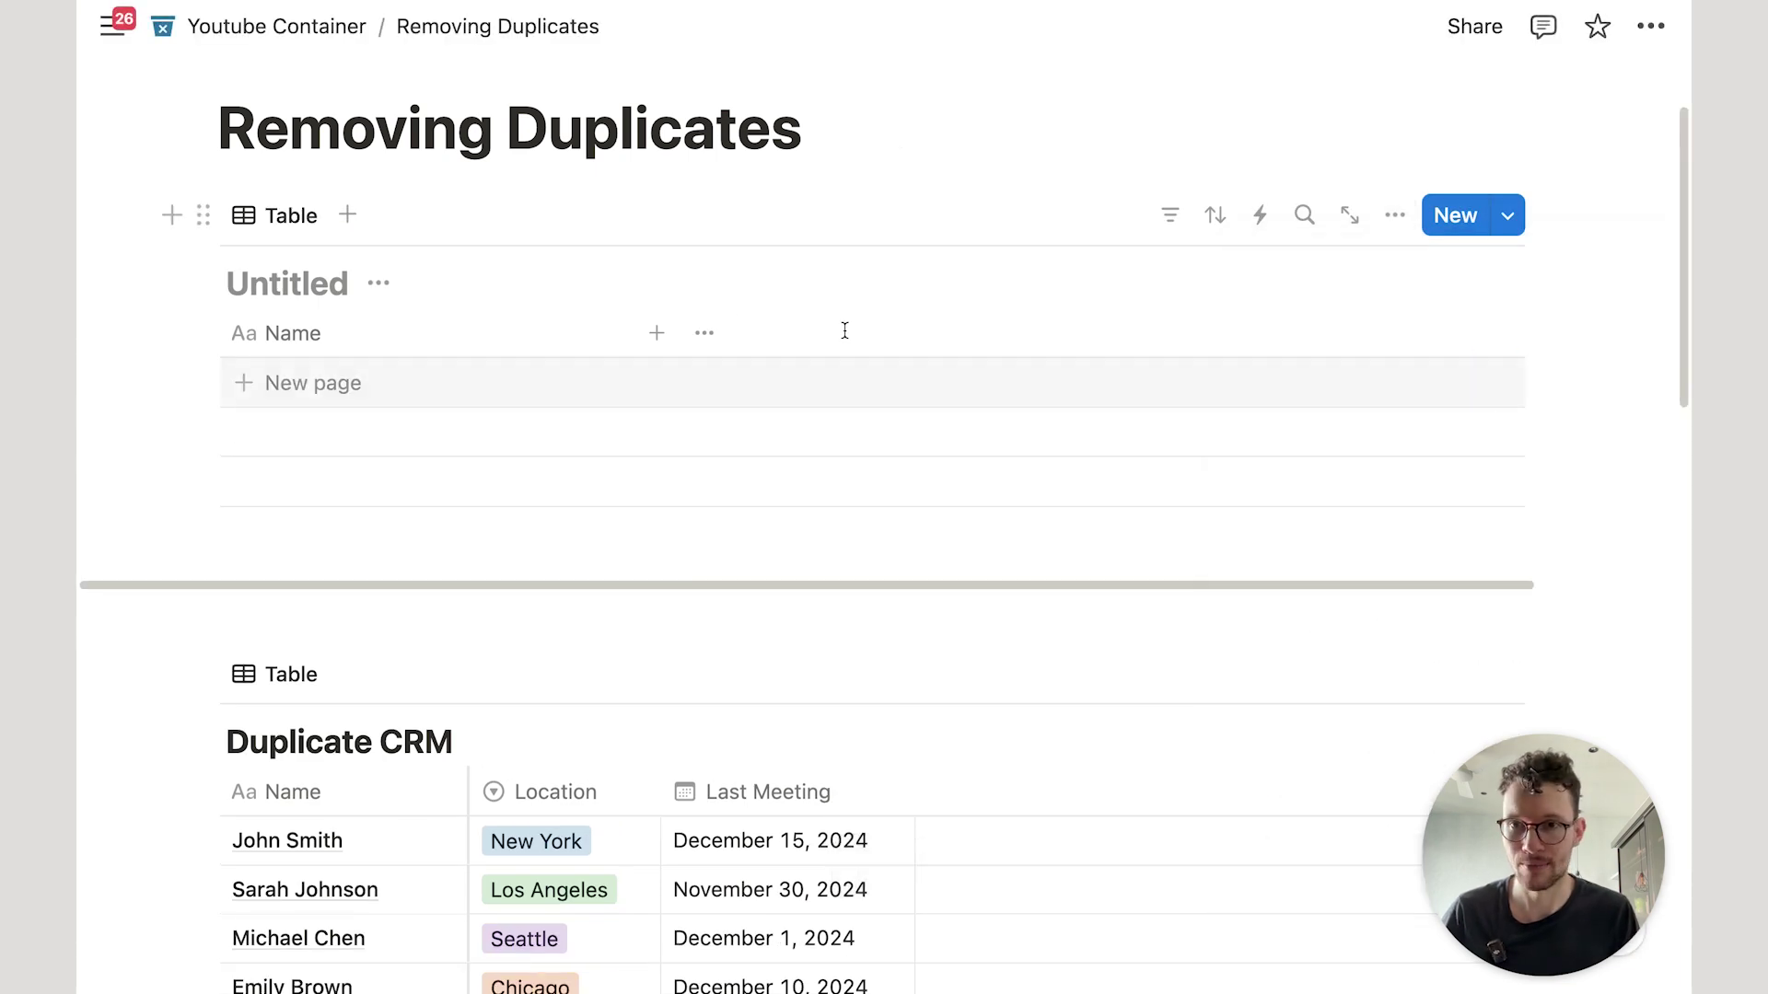
type("Duplicate Finder Helper")
key("Return")
Add one entry named 'Duplicate Finder' to the helper table.
scroll(884, 534, "down", 2)
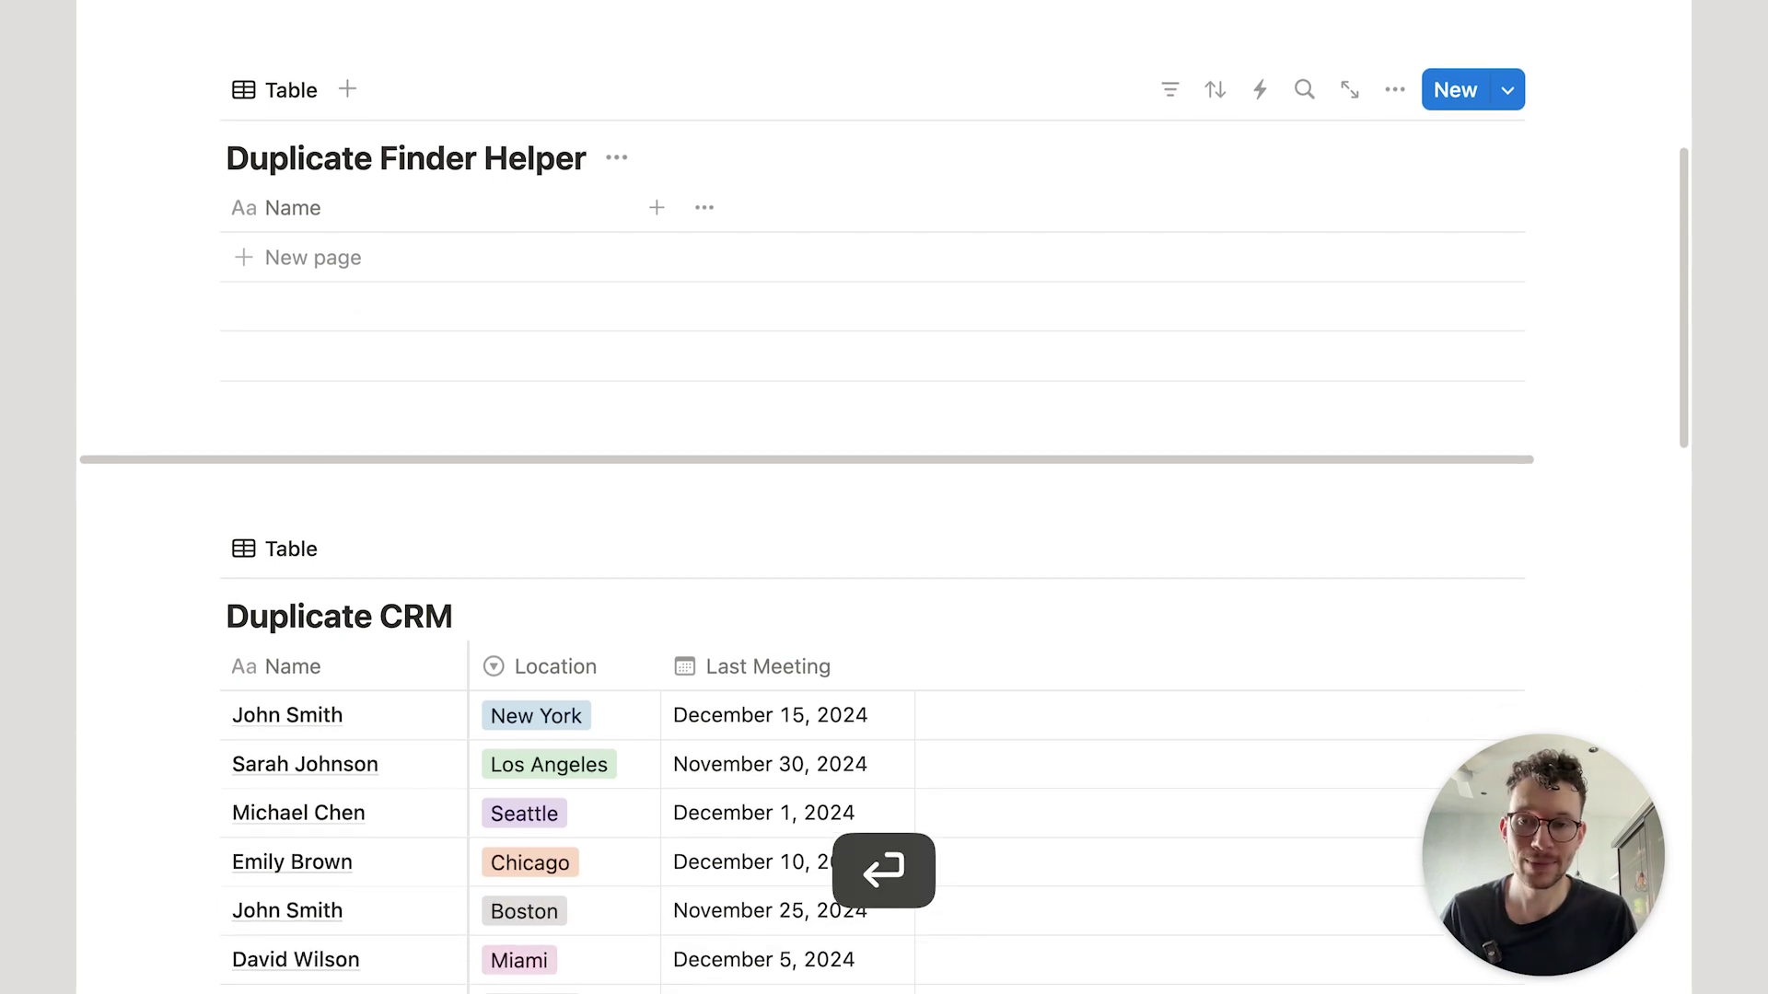
left_click(324, 250)
type("Dup")
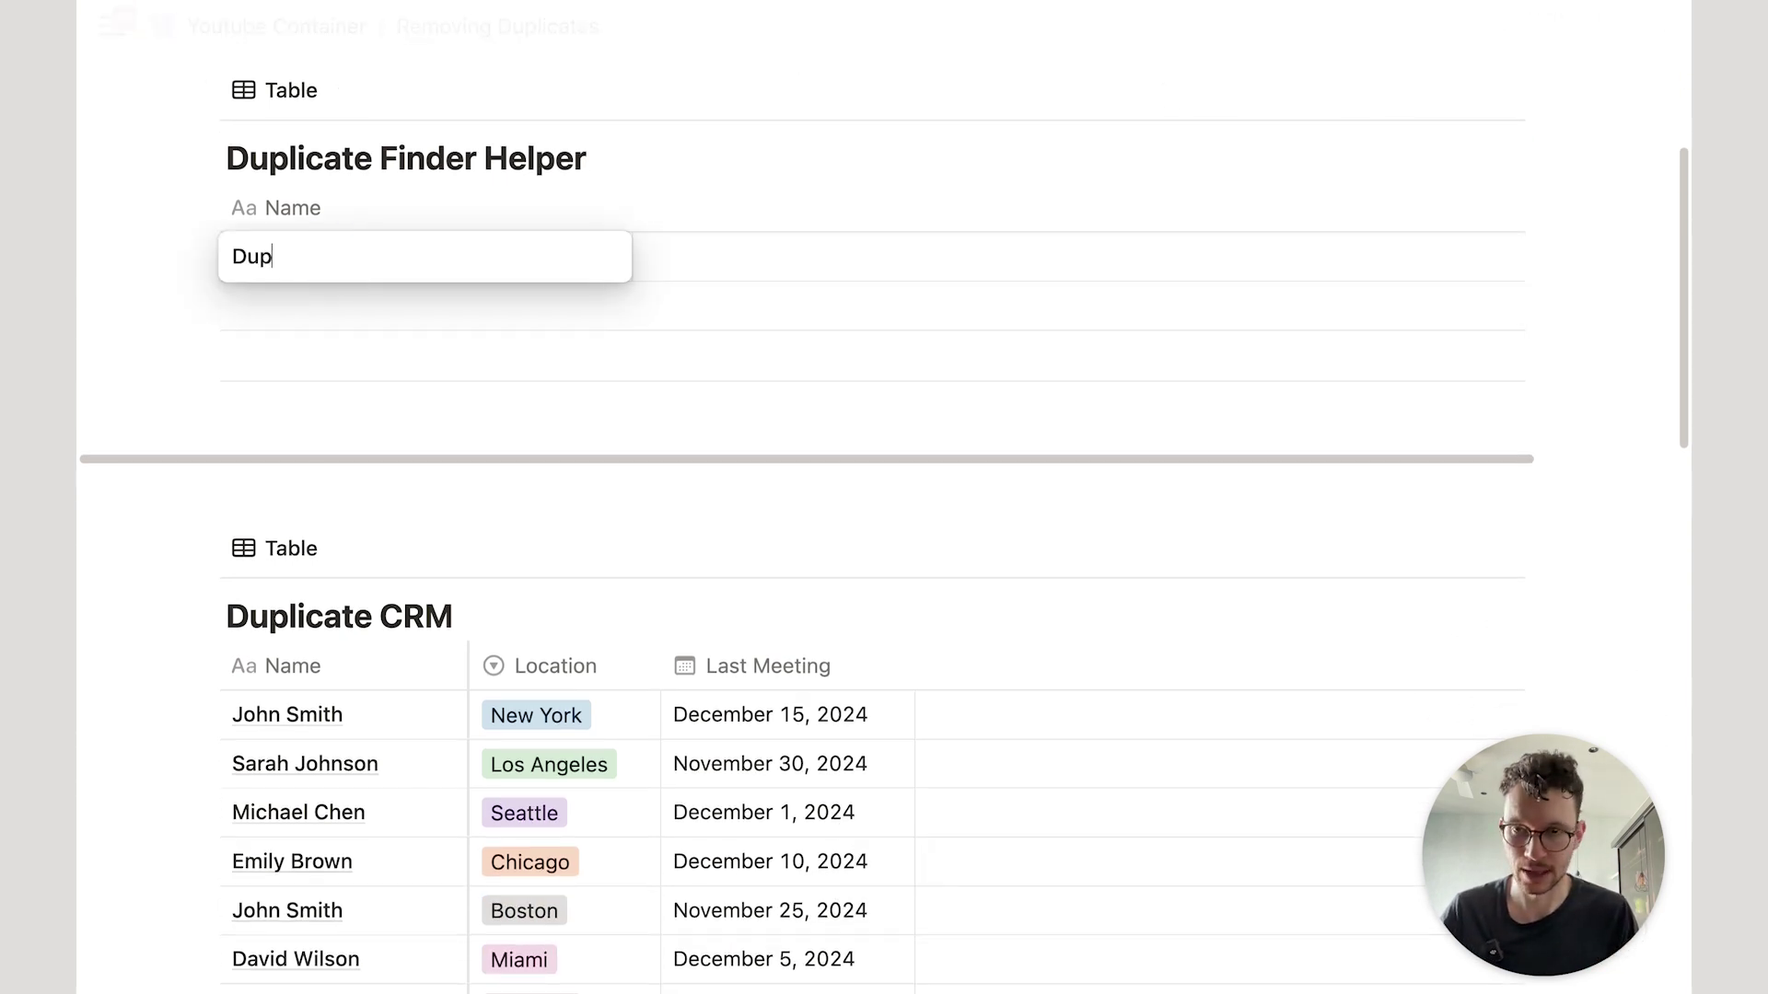
type("licate Finder")
key("Return")
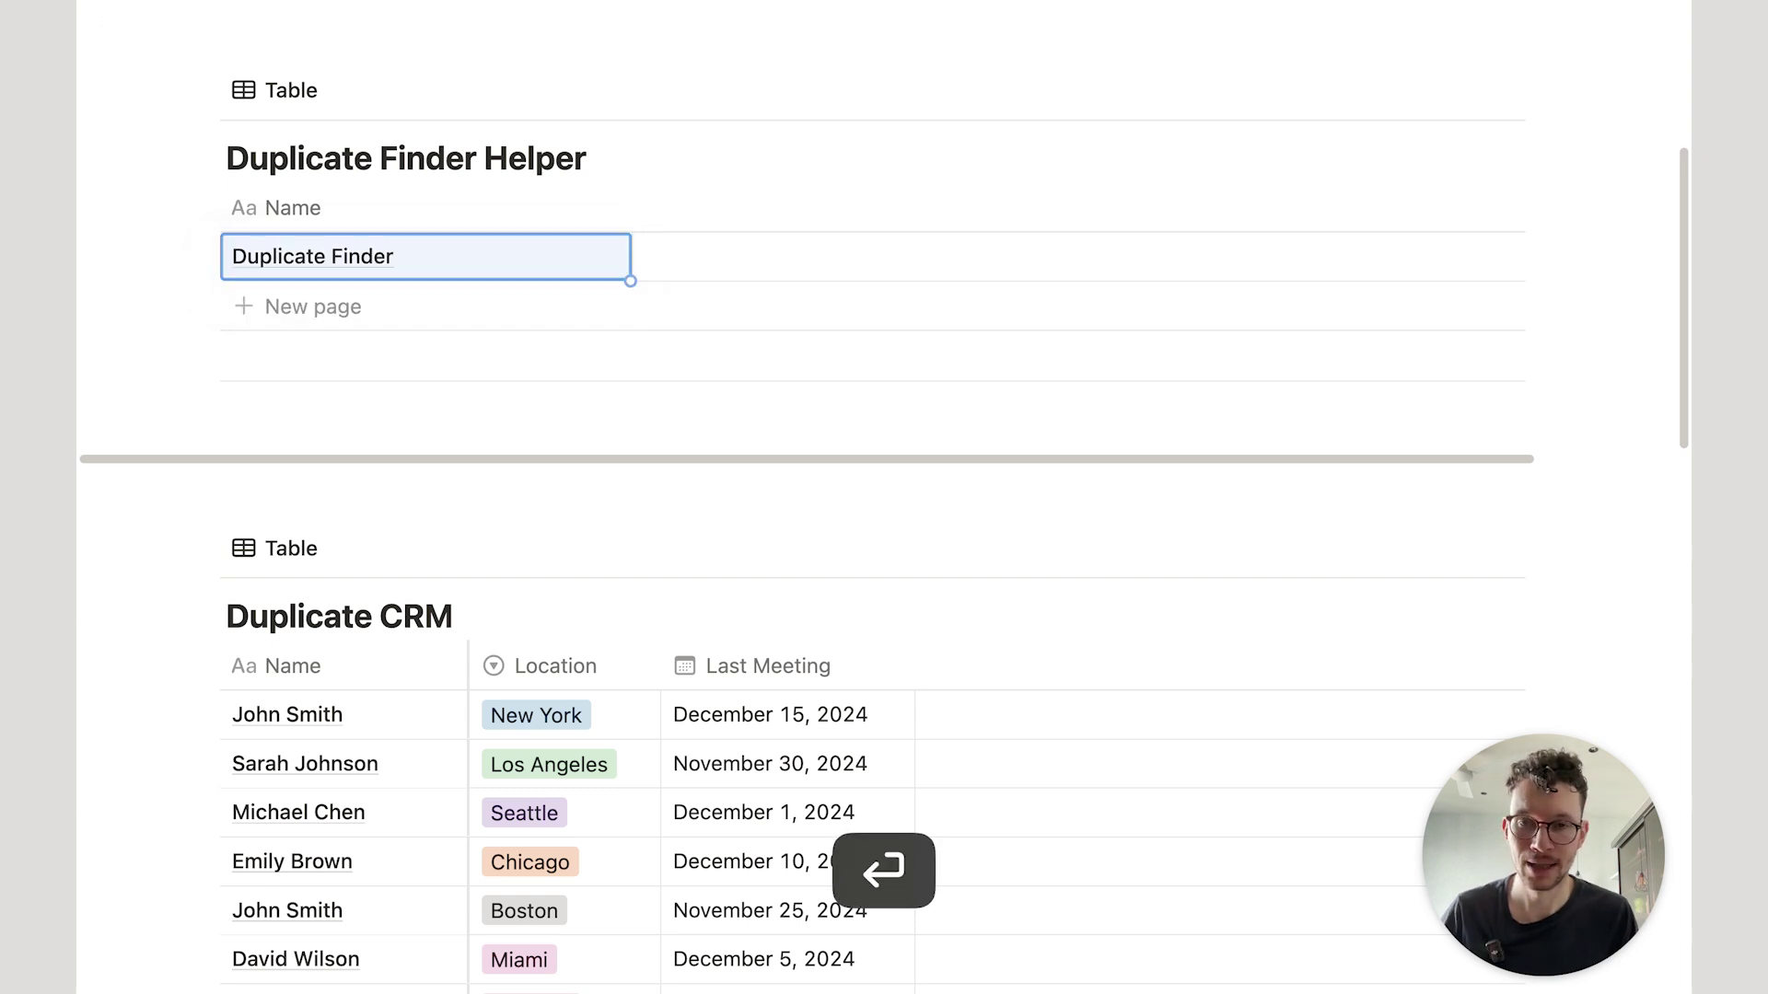
Add a two-way Relation property from the helper table to Duplicate CRM, then narrow that column.
left_click_drag(620, 207, 470, 210)
scroll(443, 465, "down", 1)
scroll(443, 465, "down", 1)
scroll(608, 387, "up", 3)
left_click(506, 217)
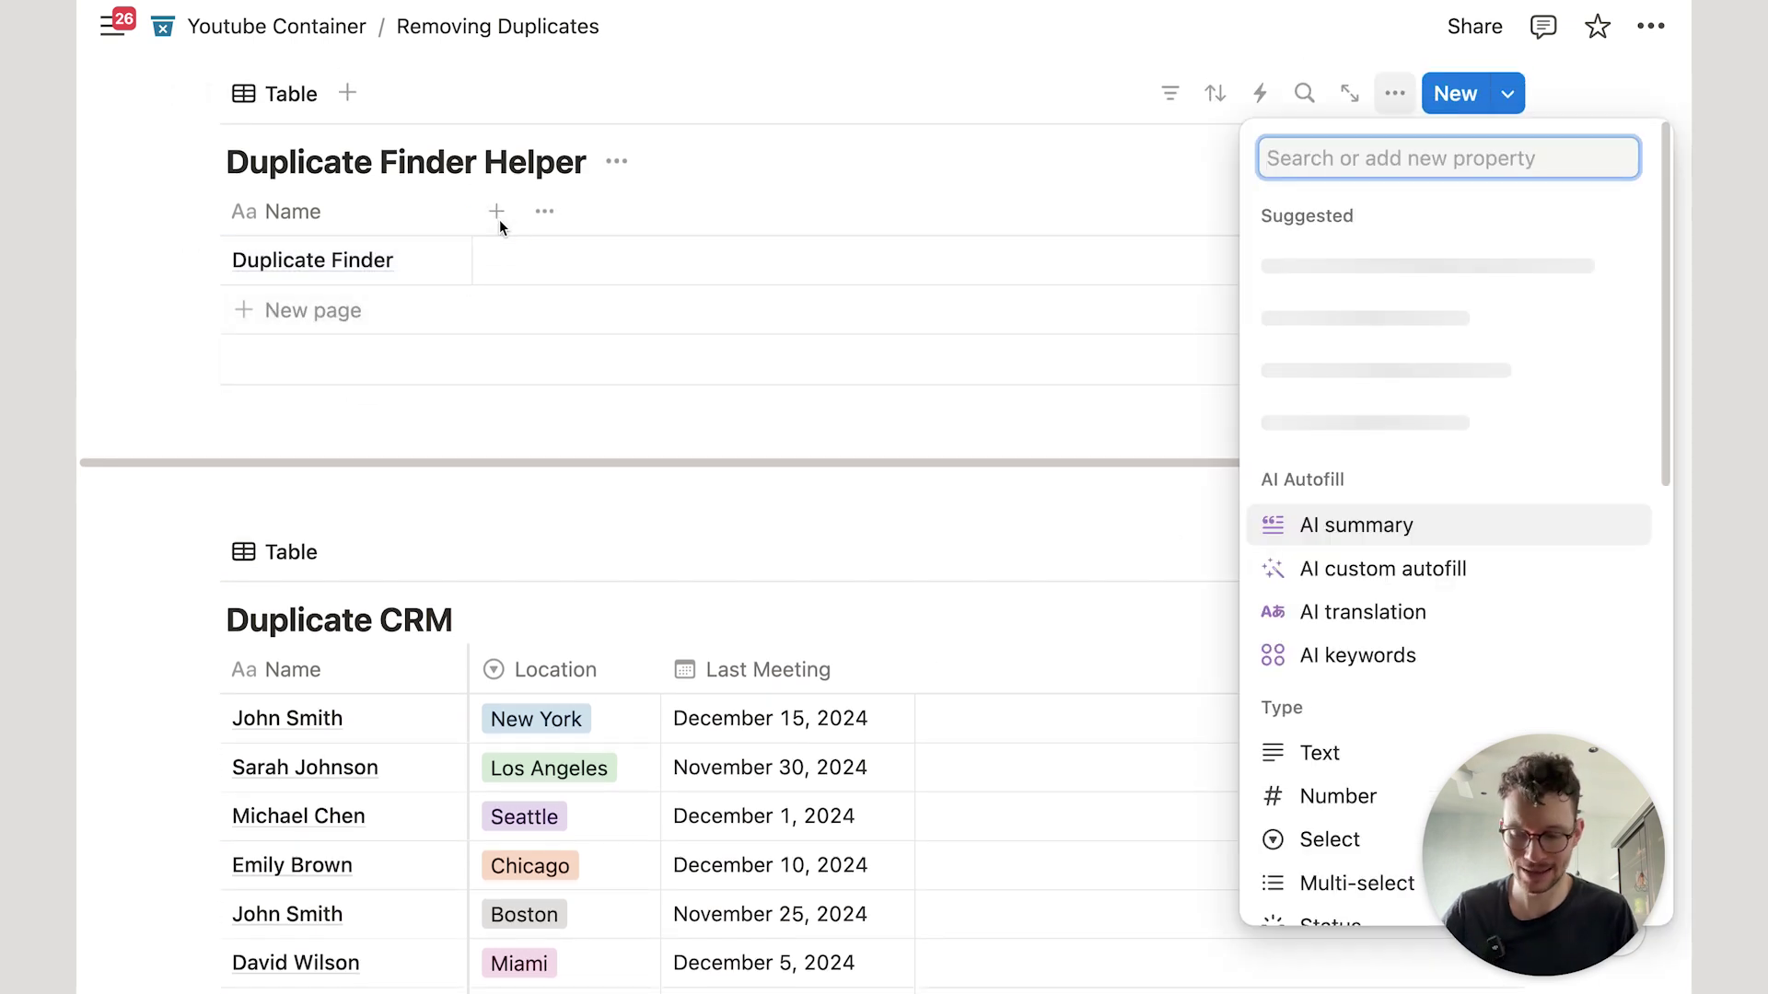
type("rel")
key("Return")
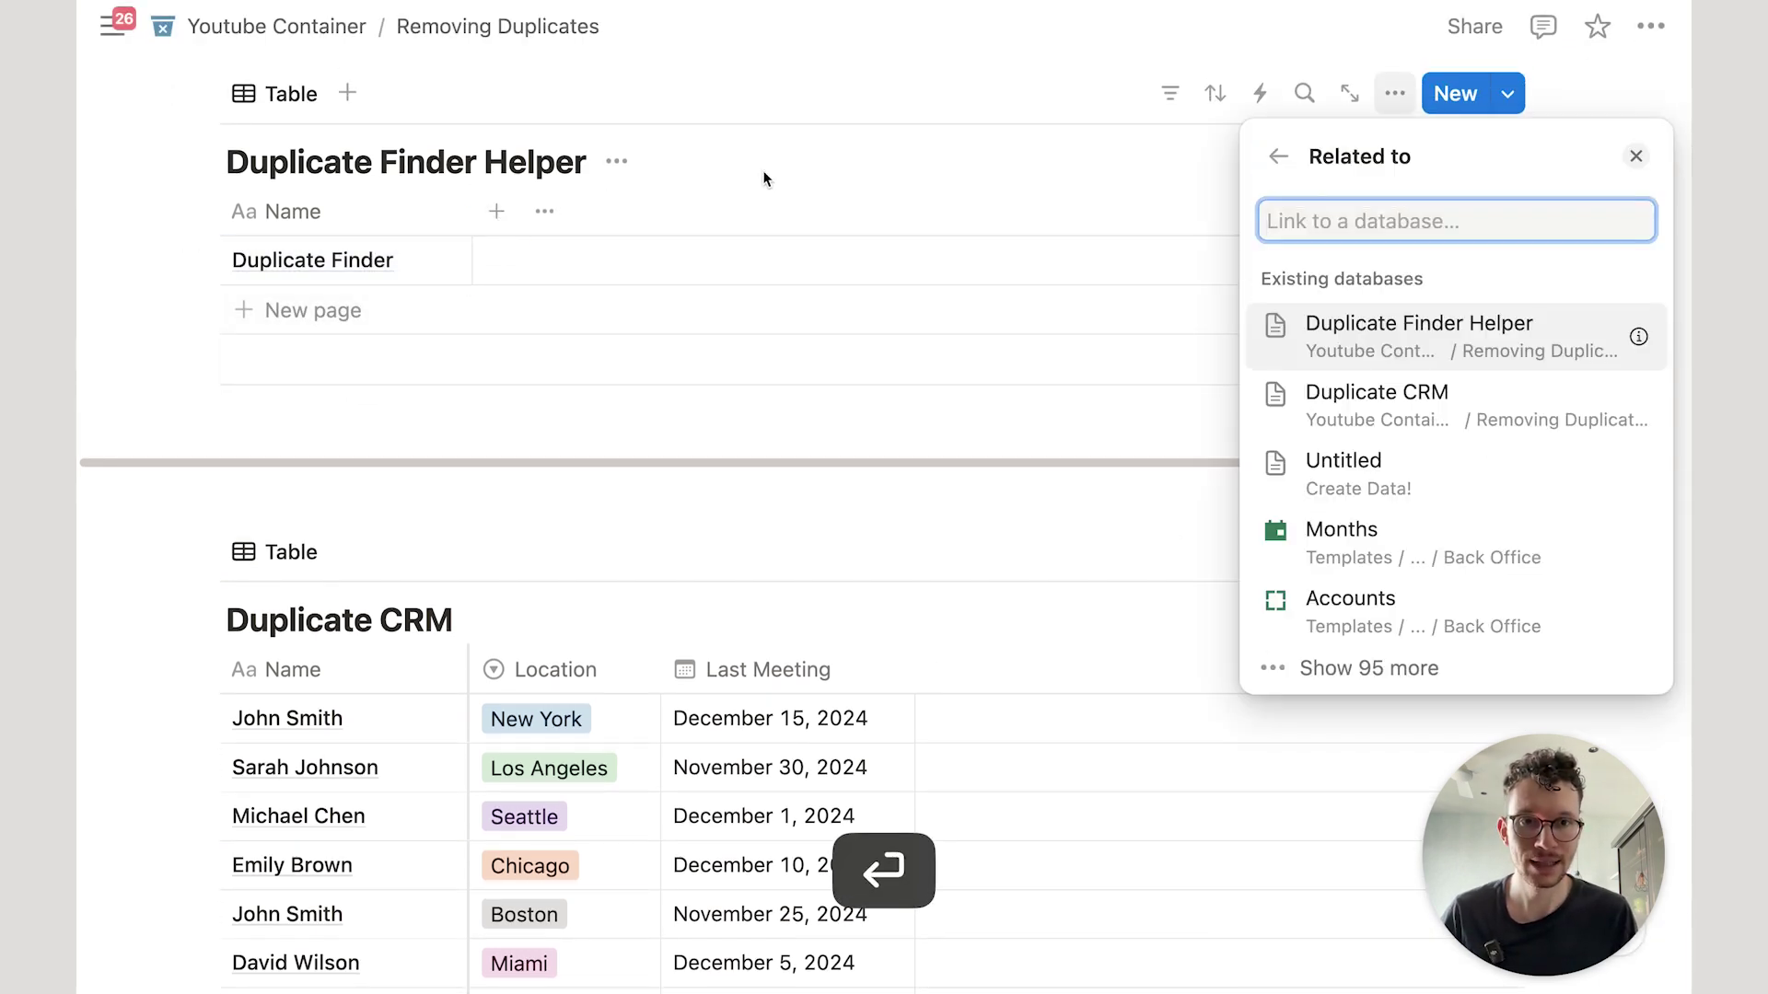
left_click(1427, 405)
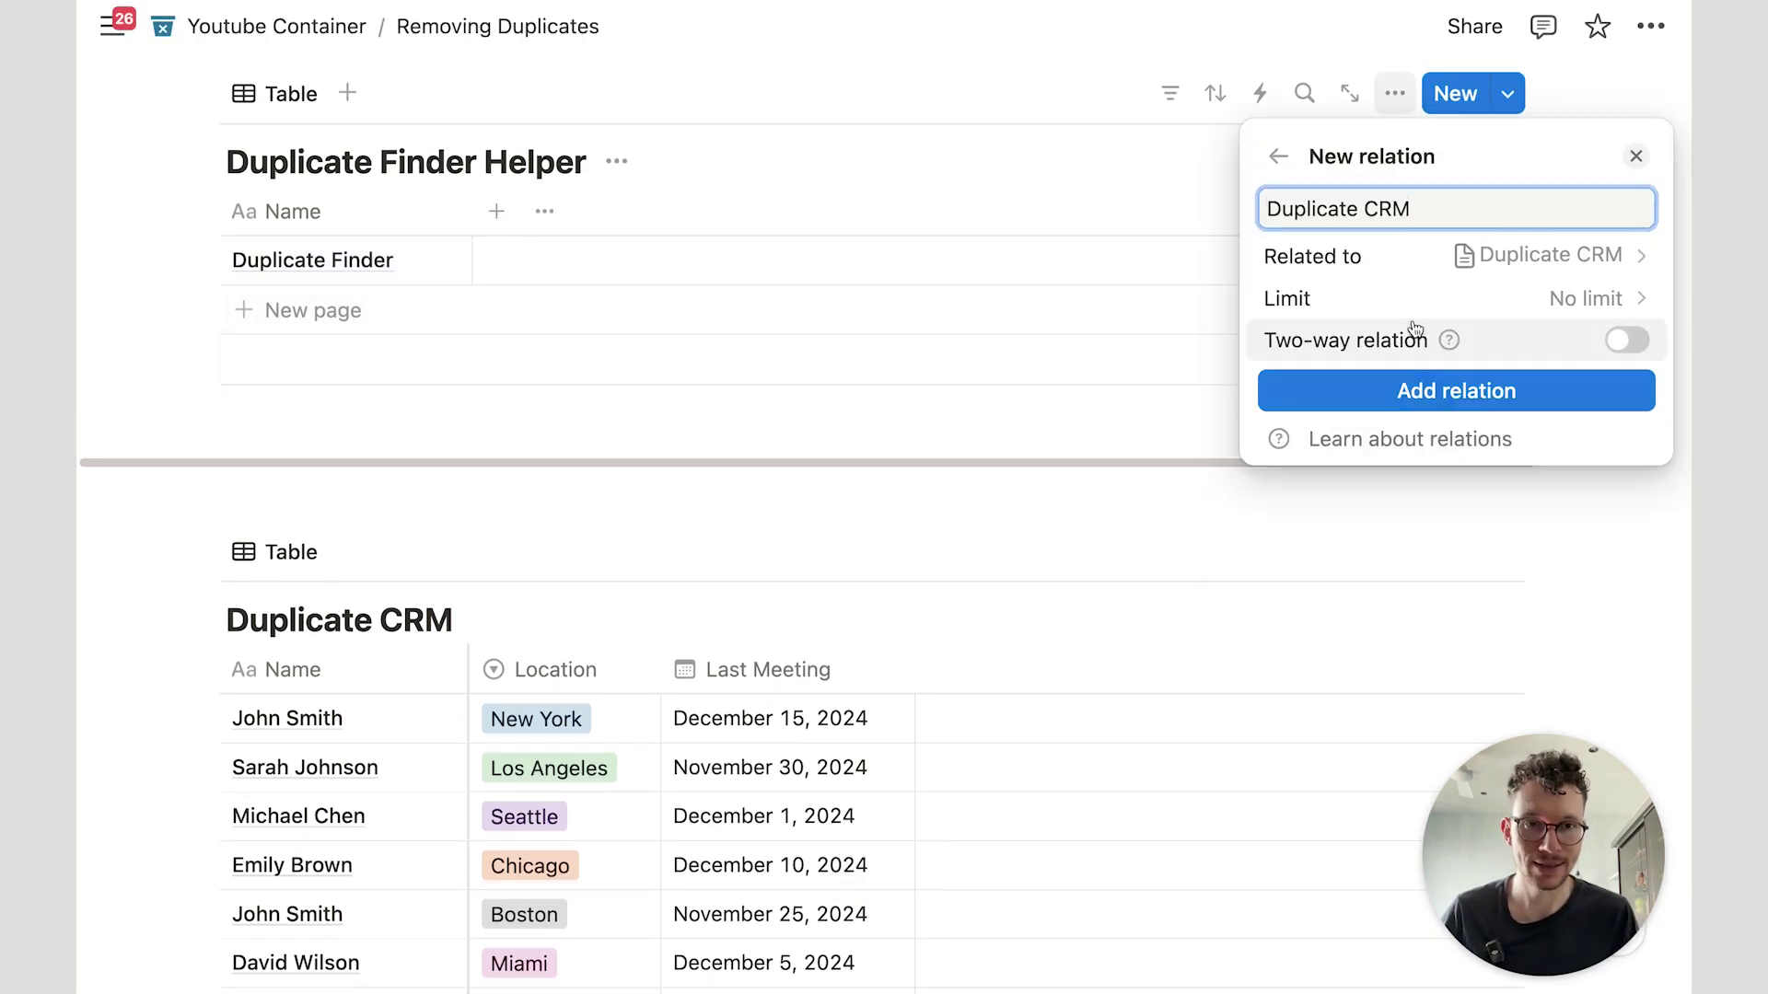
left_click(1621, 343)
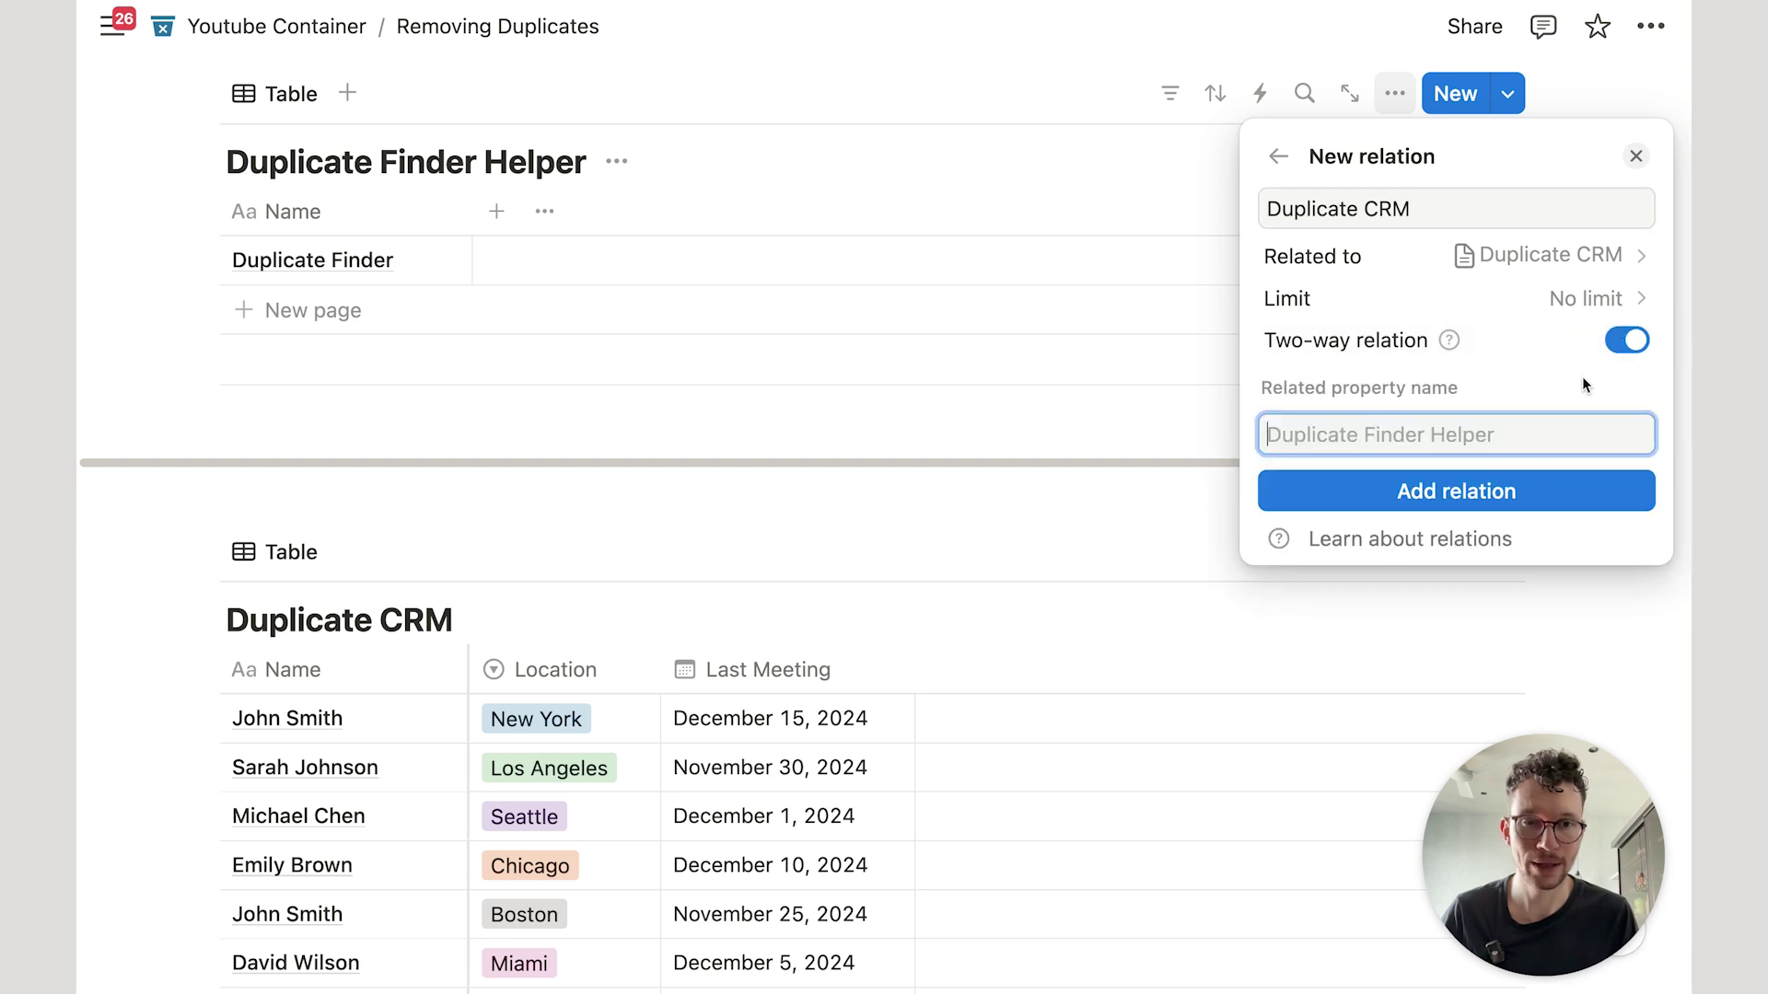
left_click(1437, 485)
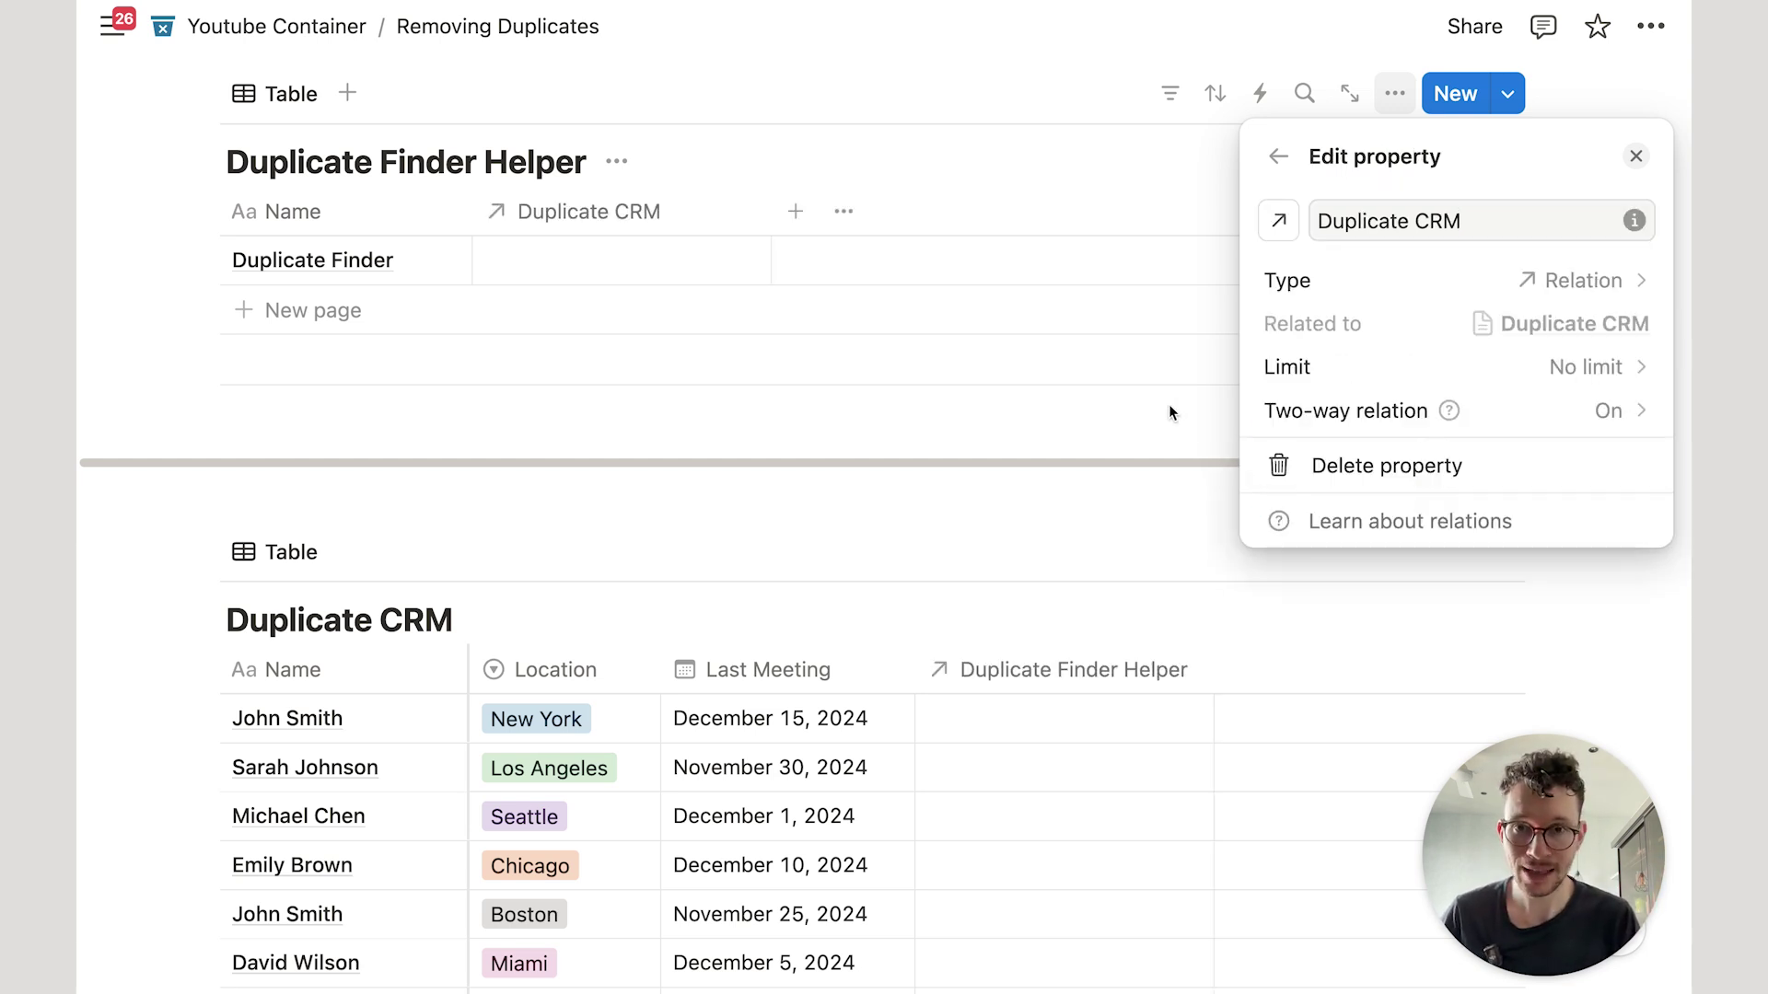
left_click(860, 181)
left_click_drag(771, 211, 702, 203)
Select all 31 Duplicate CRM rows and set their Duplicate Finder Helper relation to Duplicate Finder.
scroll(904, 378, "down", 3)
scroll(935, 403, "up", 3)
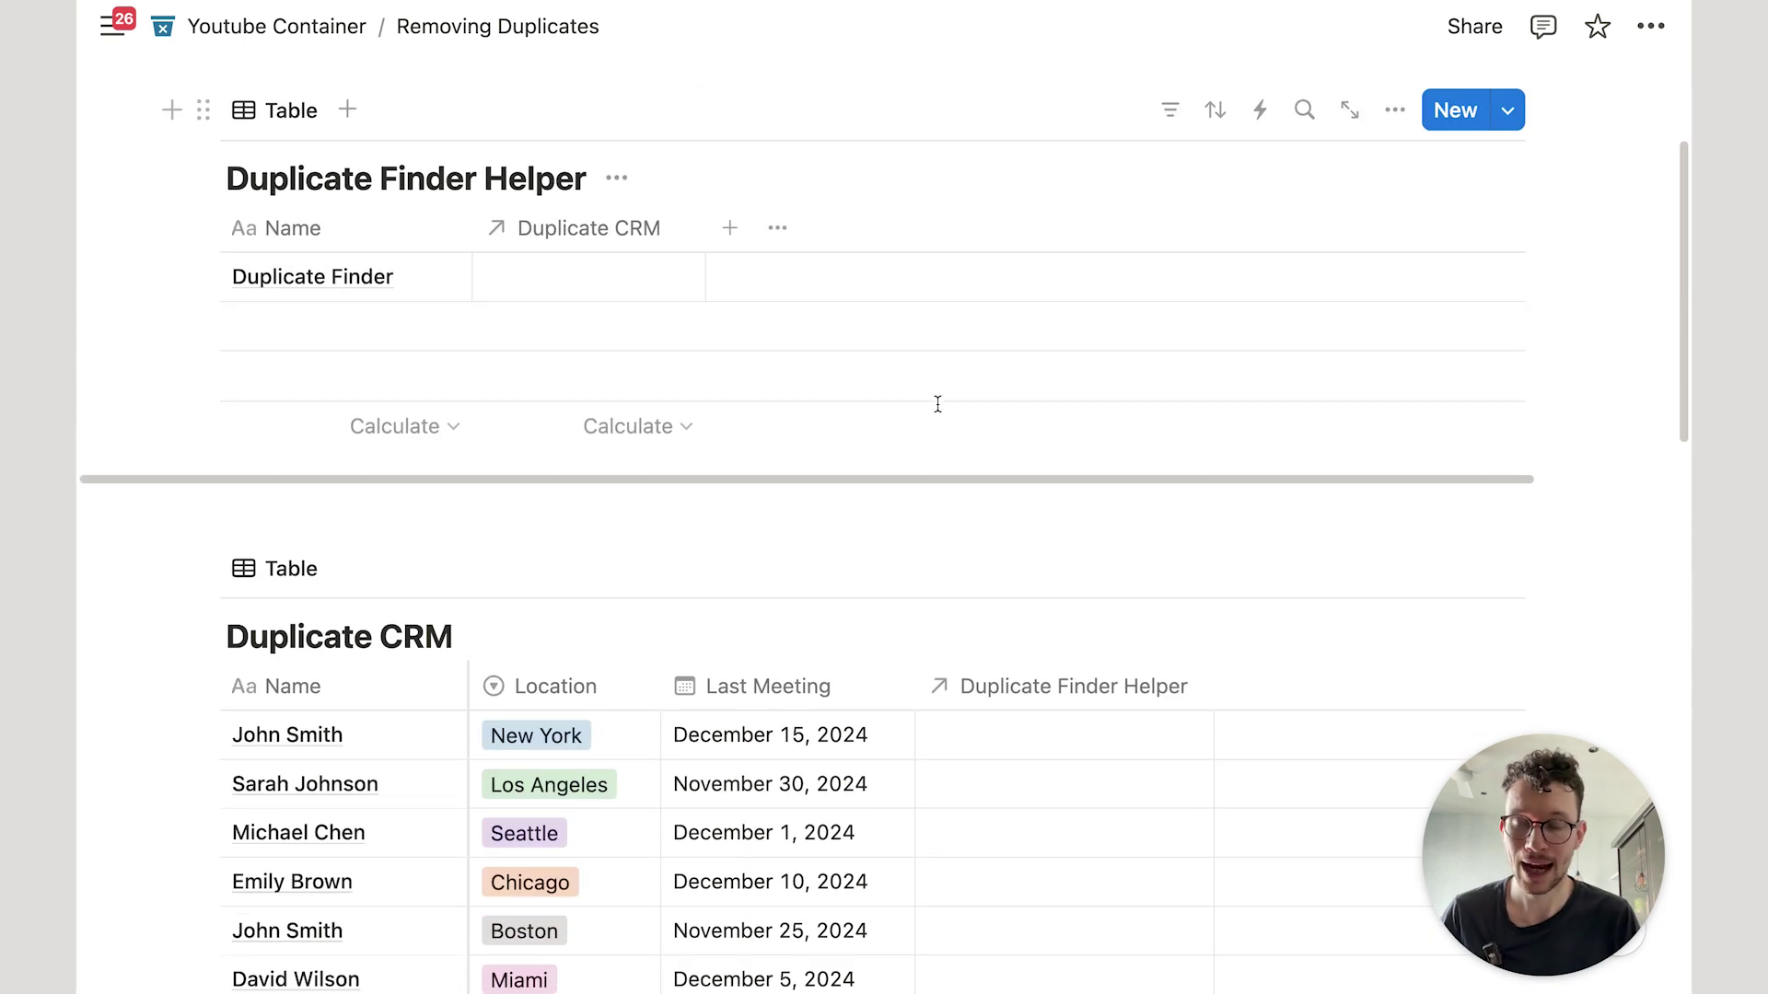
scroll(854, 452, "down", 4)
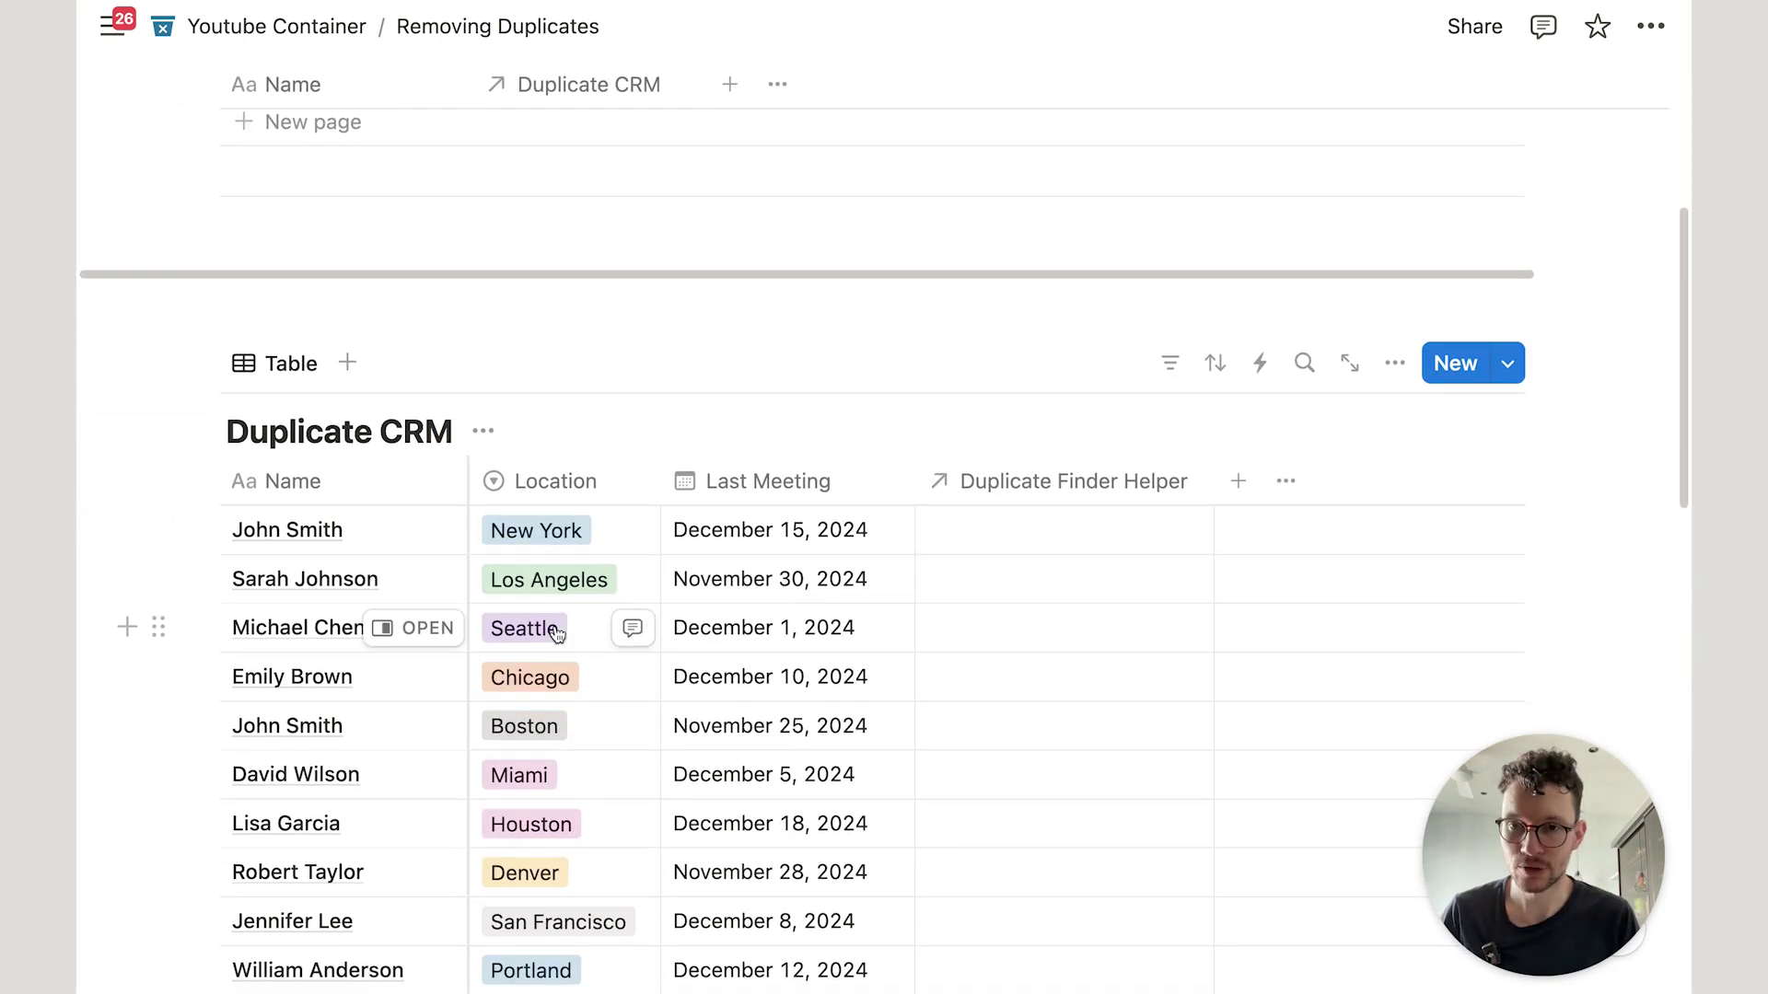
scroll(553, 507, "up", 4)
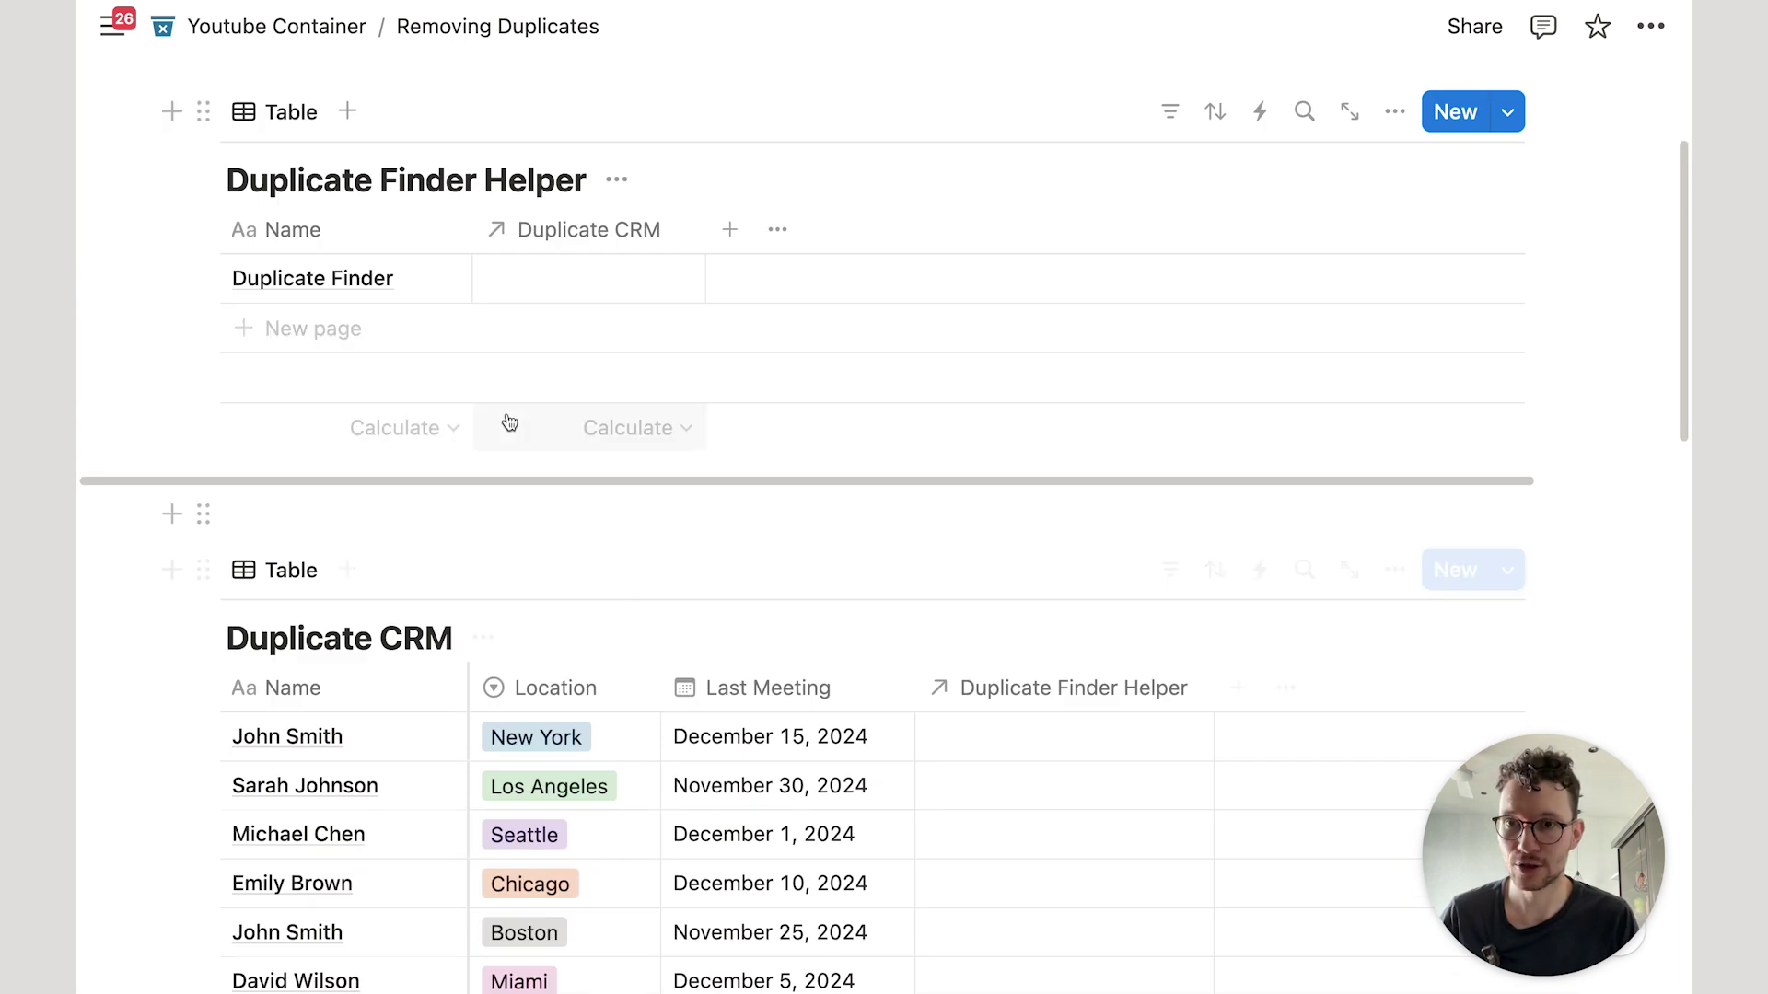
scroll(460, 433, "down", 7)
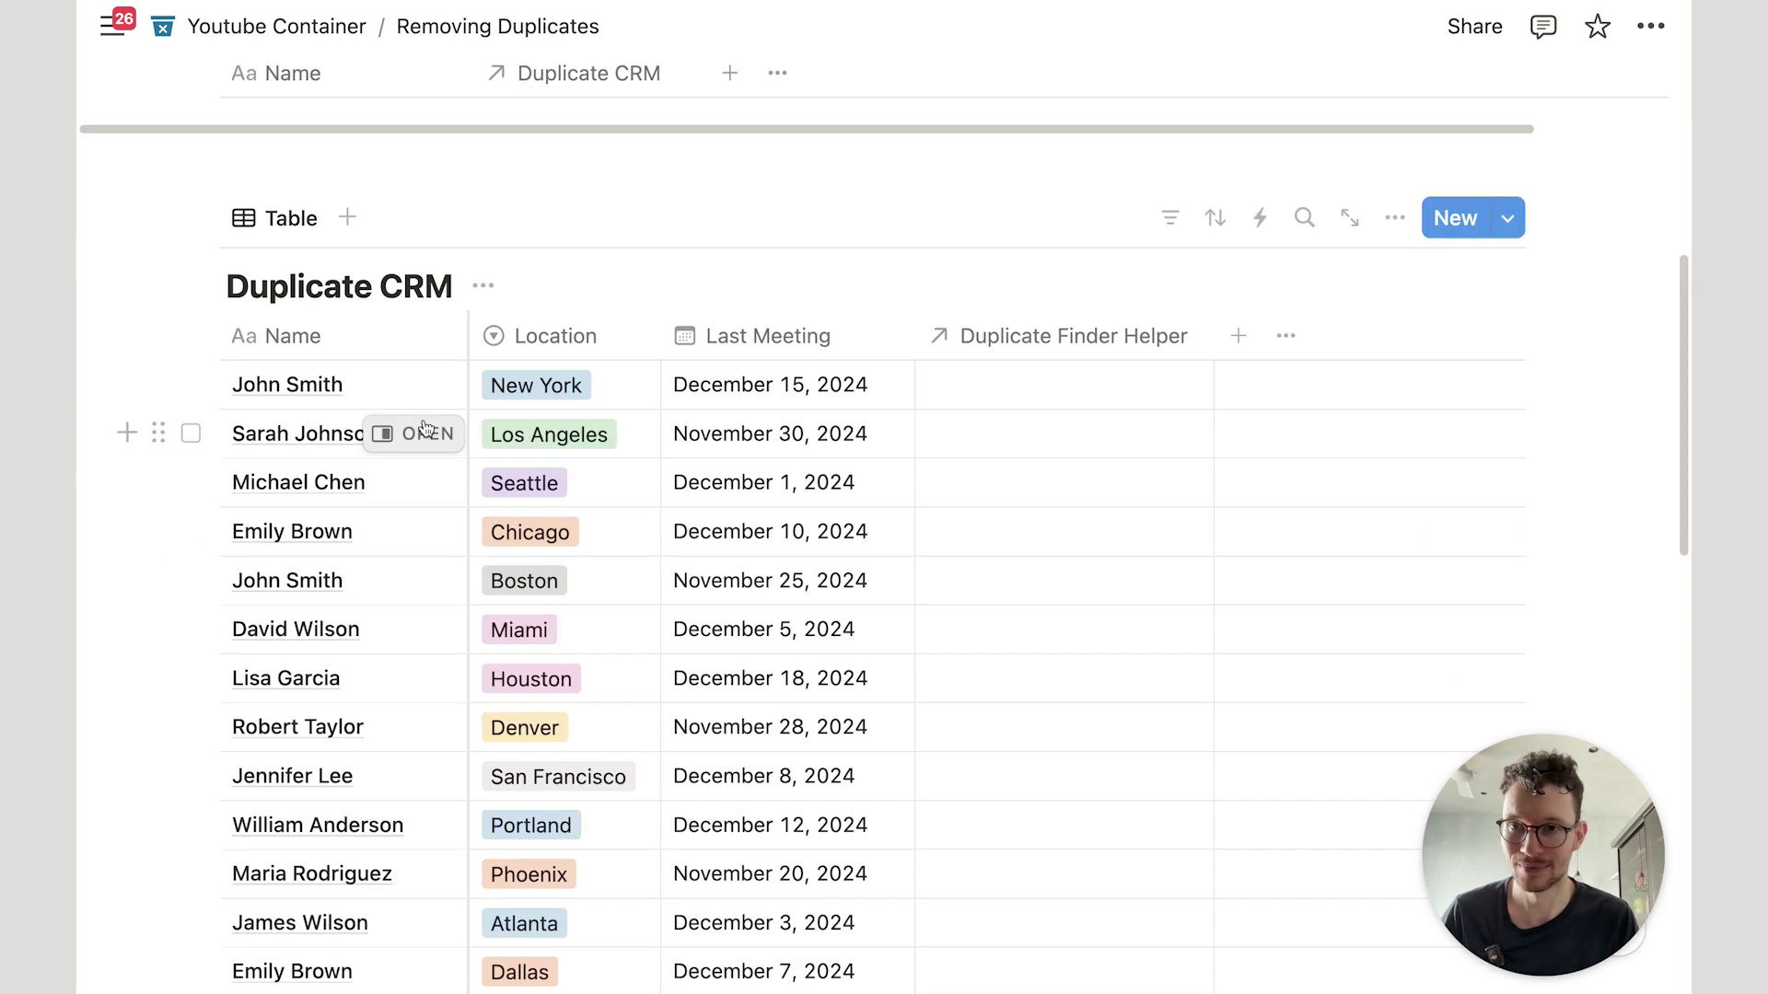
scroll(308, 516, "down", 20)
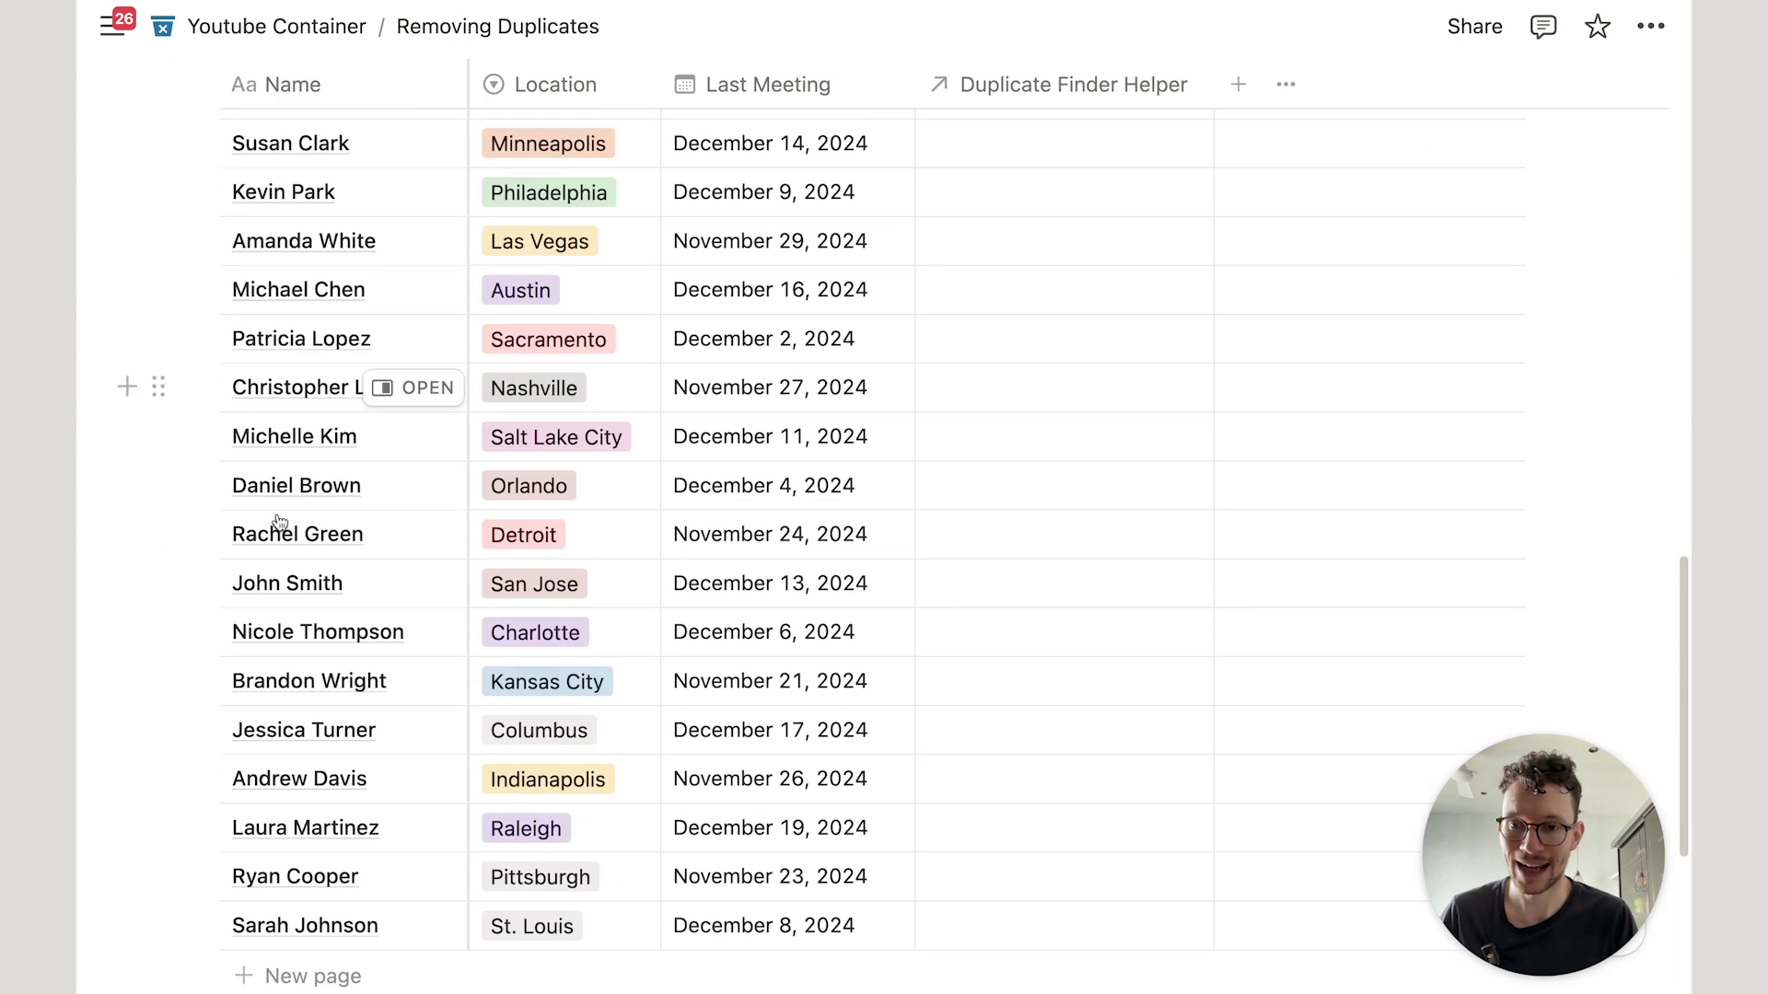
scroll(313, 527, "up", 20)
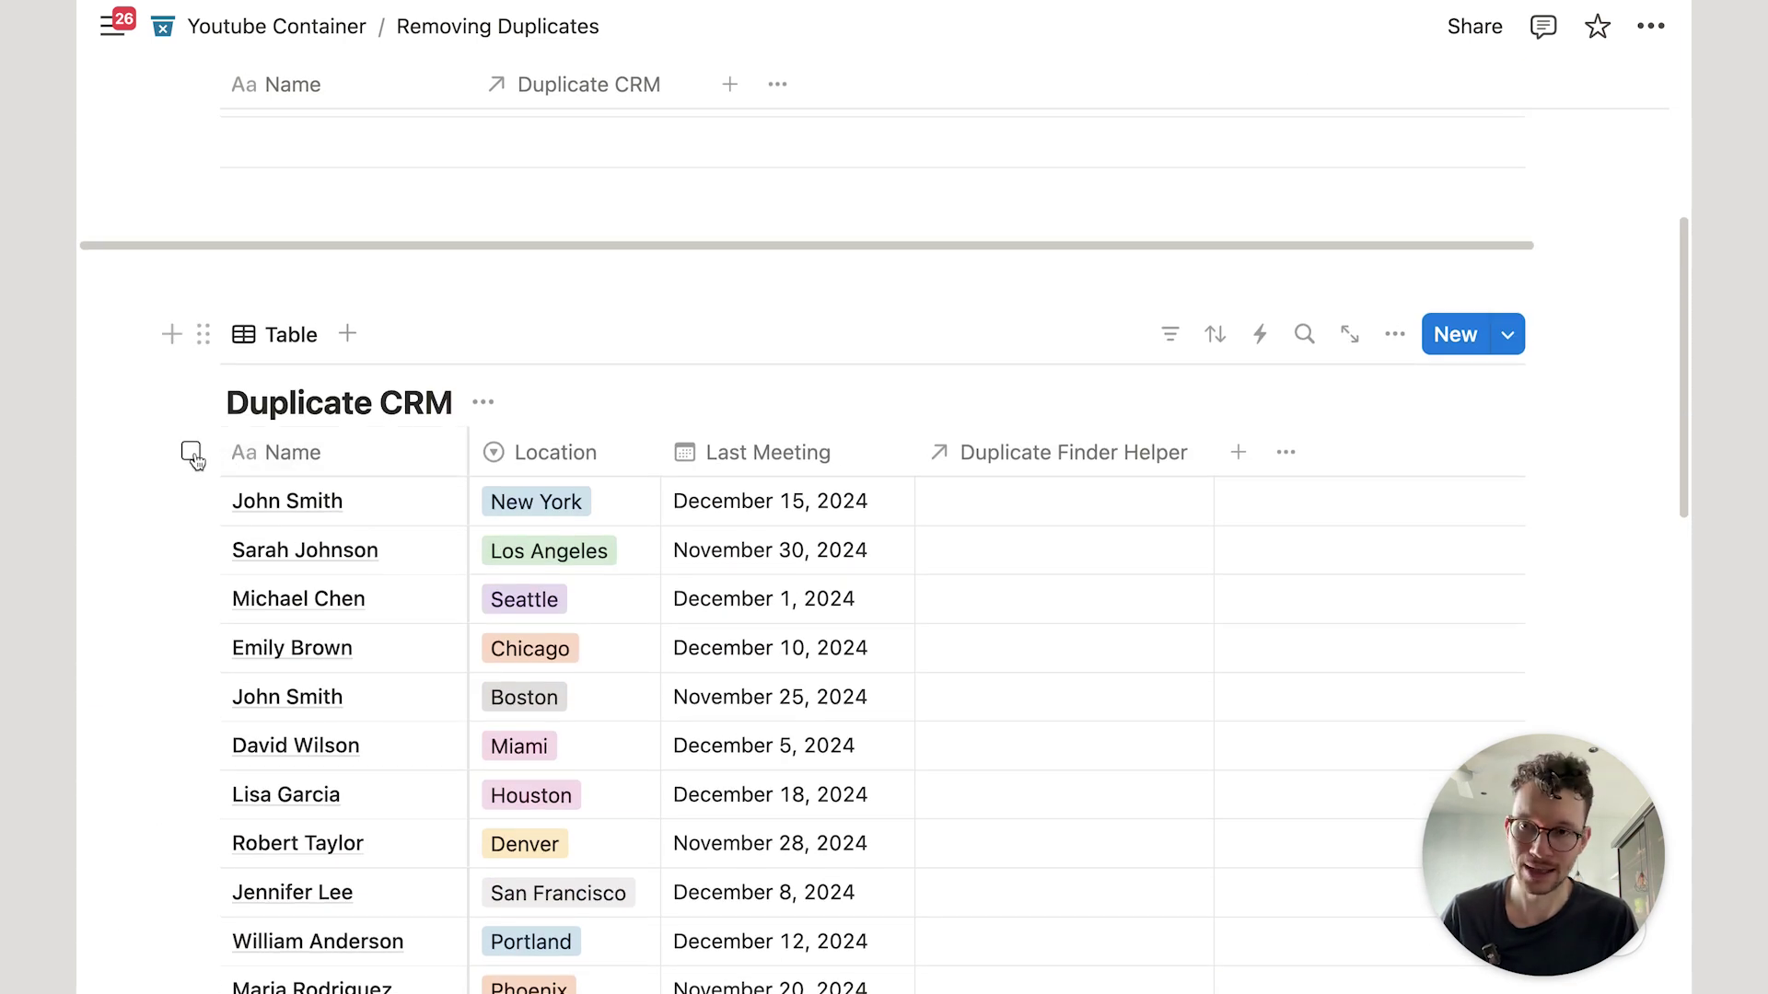
left_click(190, 452)
scroll(524, 626, "down", 3)
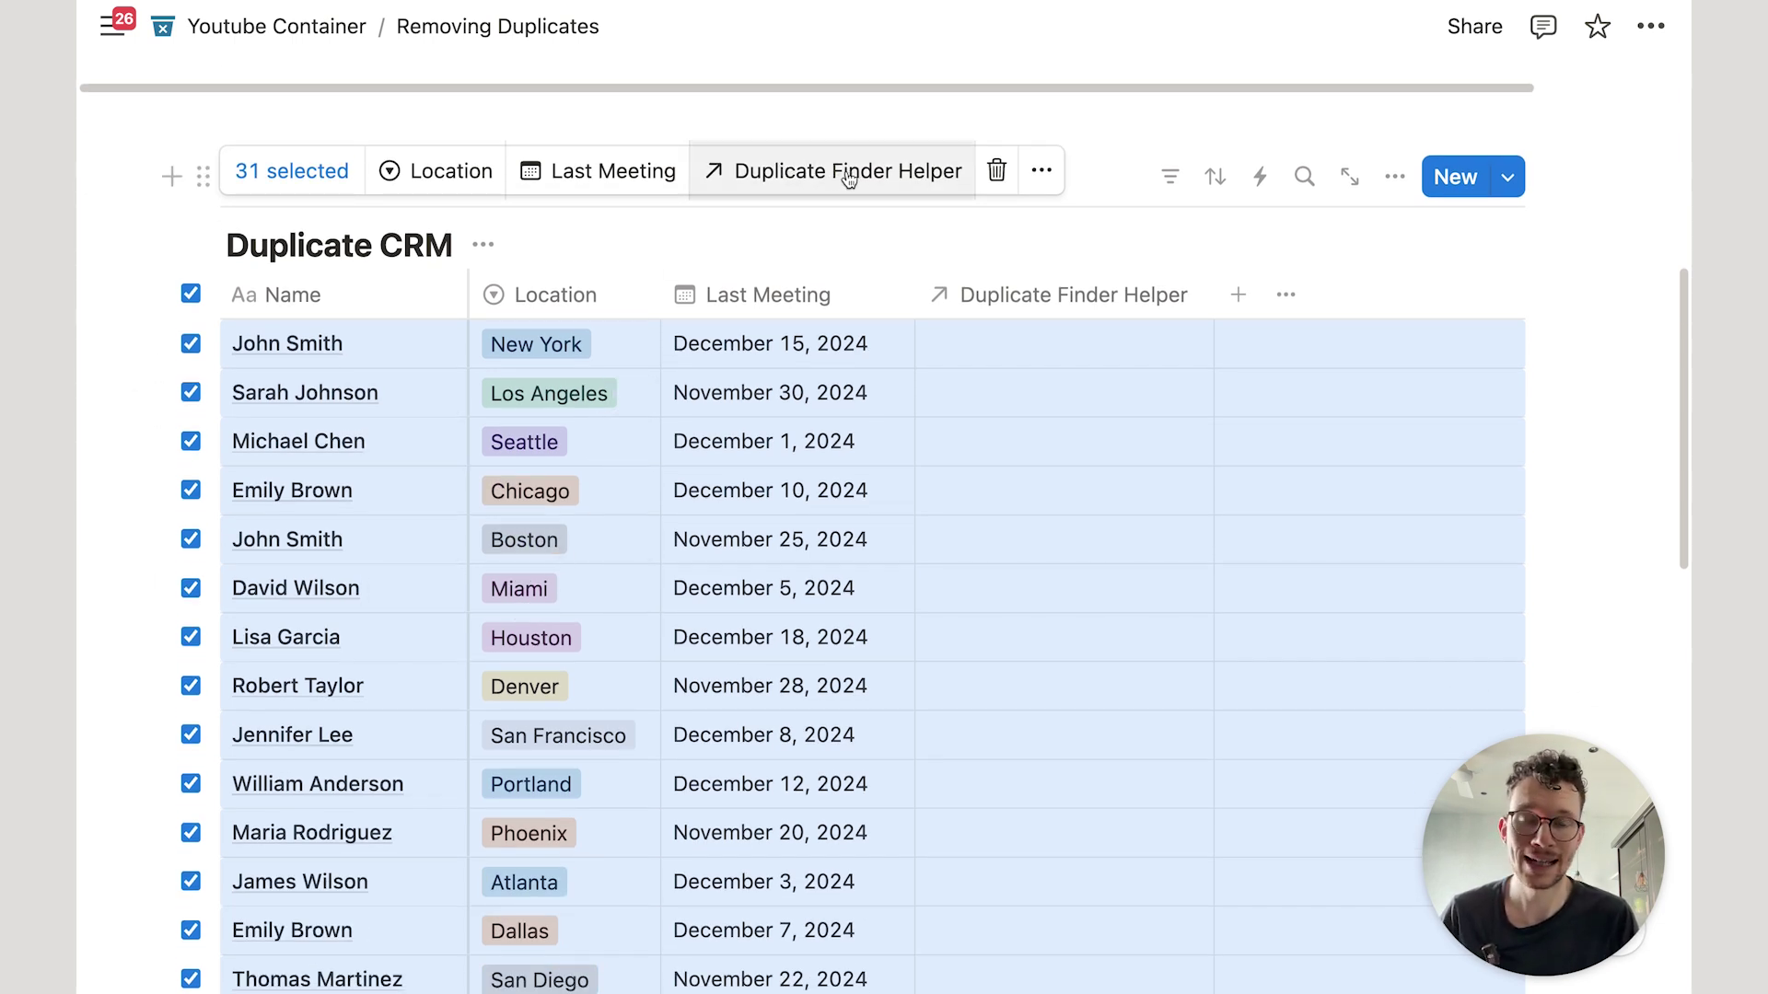
right_click(728, 406)
mouse_move(1049, 724)
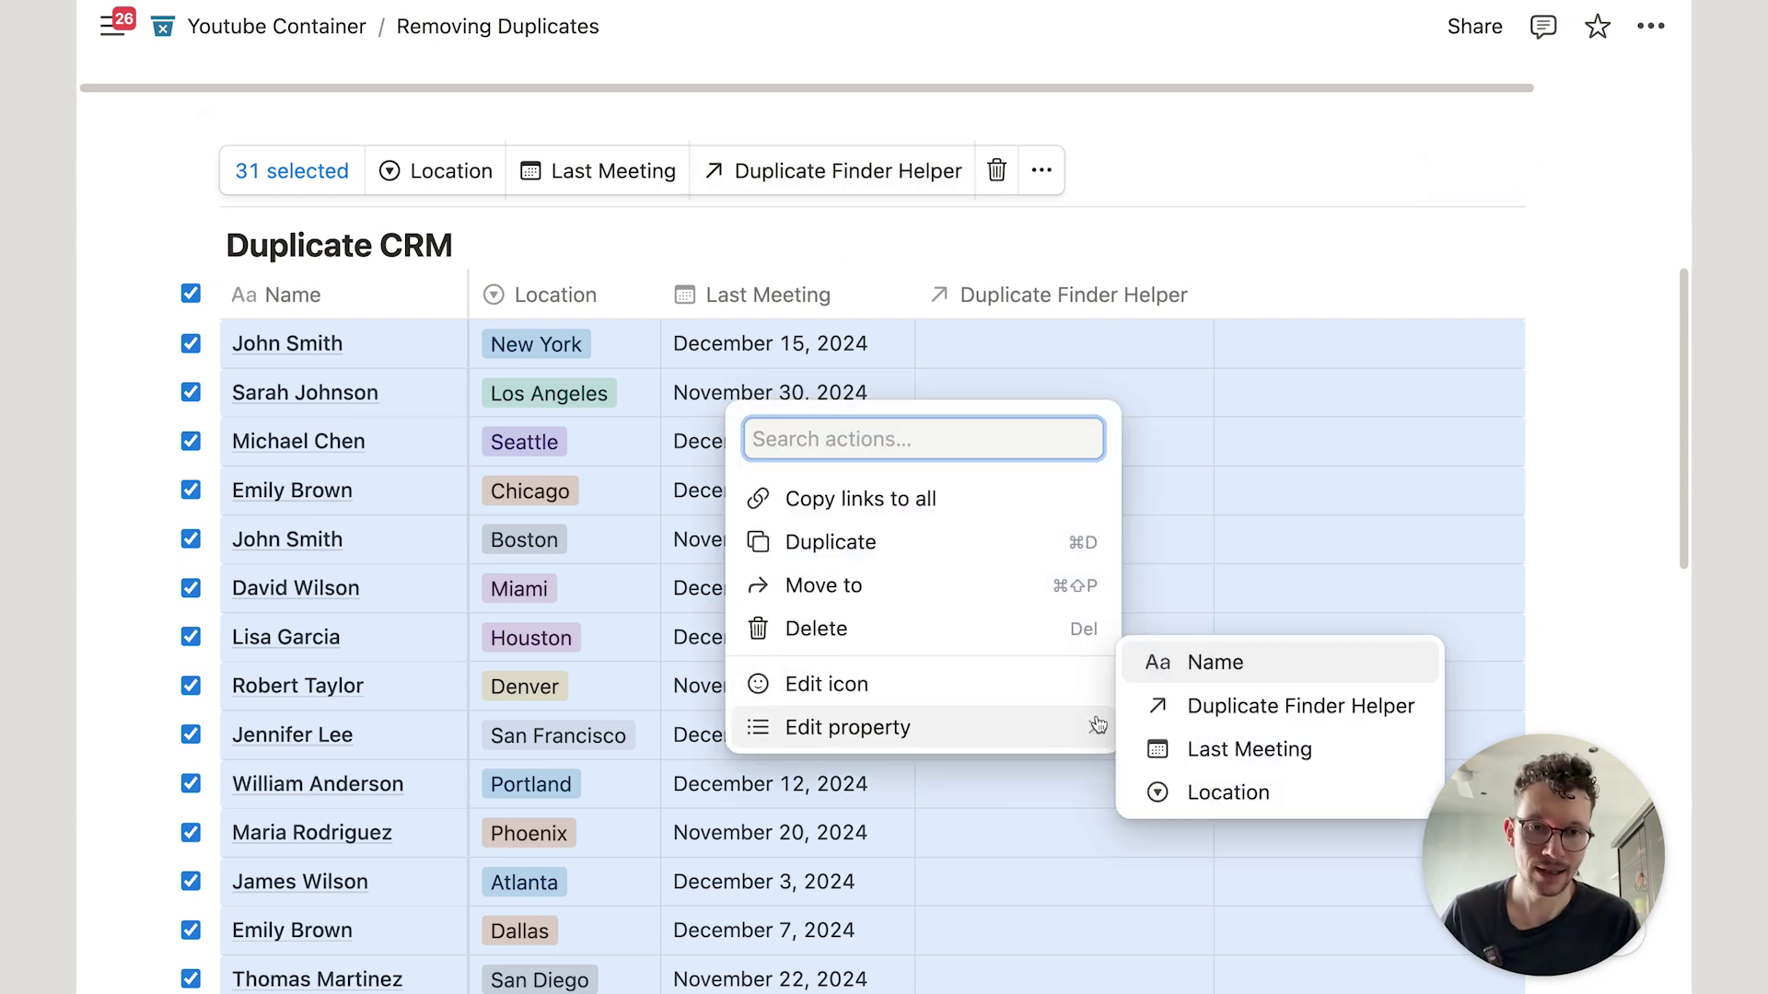
left_click(1197, 707)
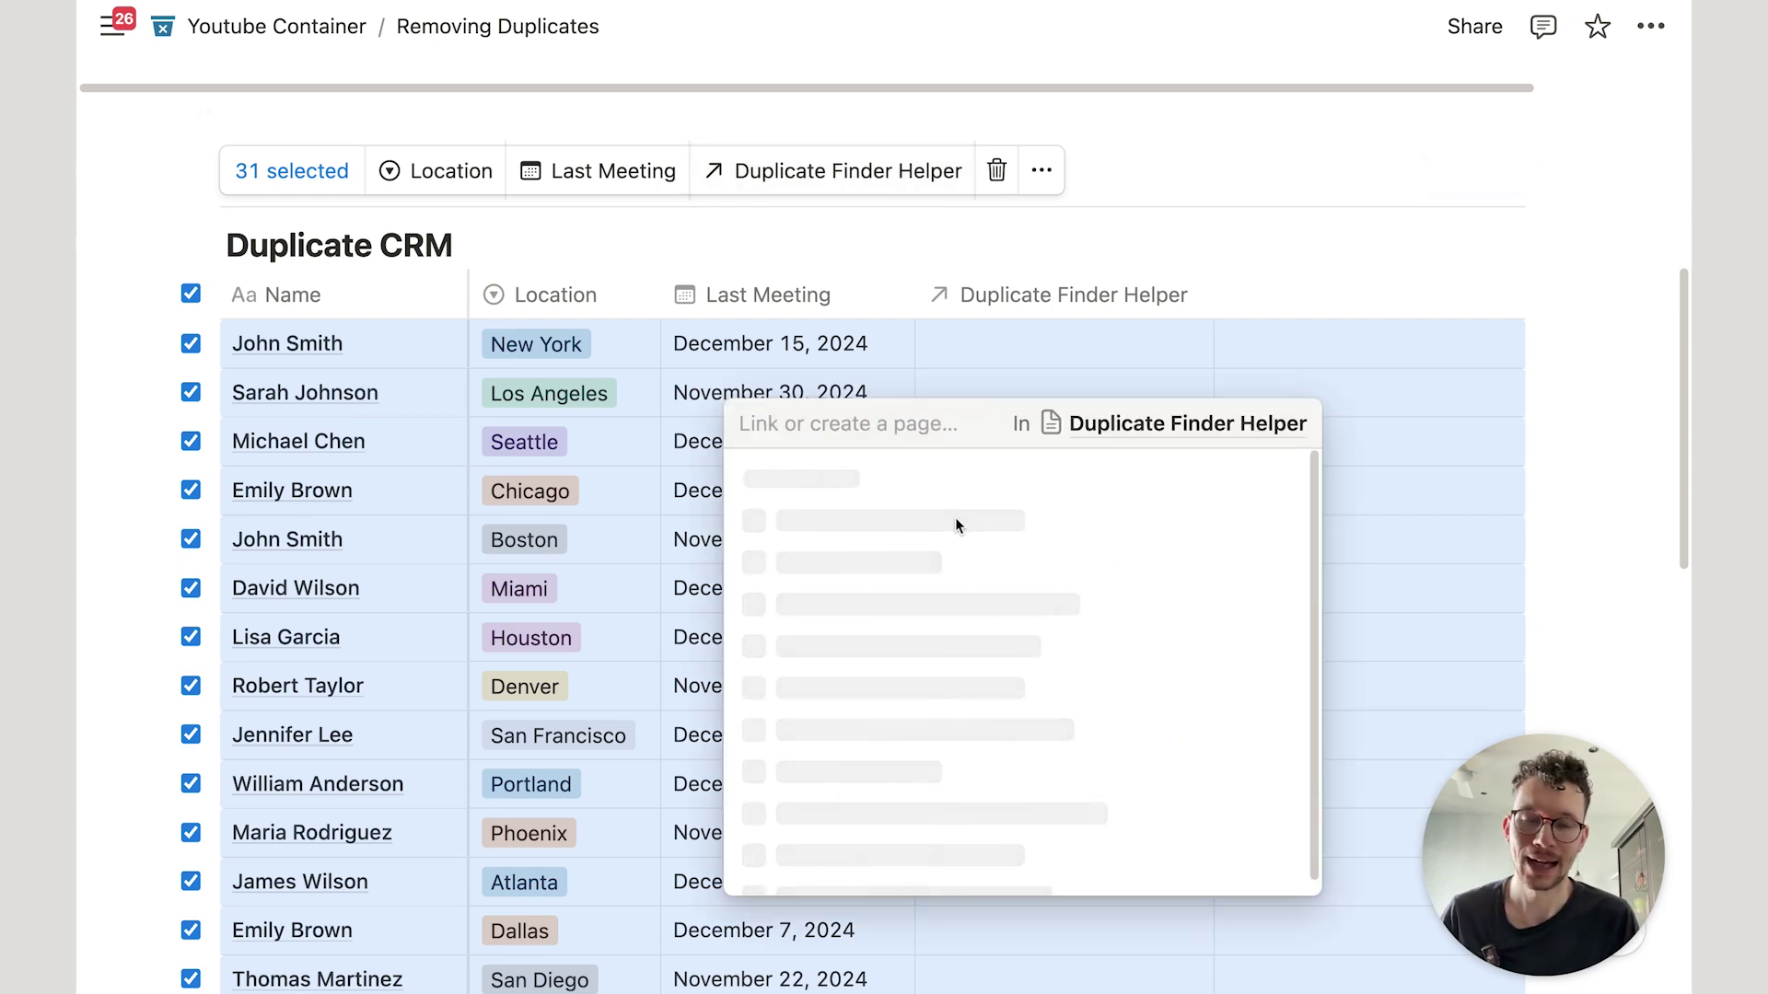
left_click(1286, 479)
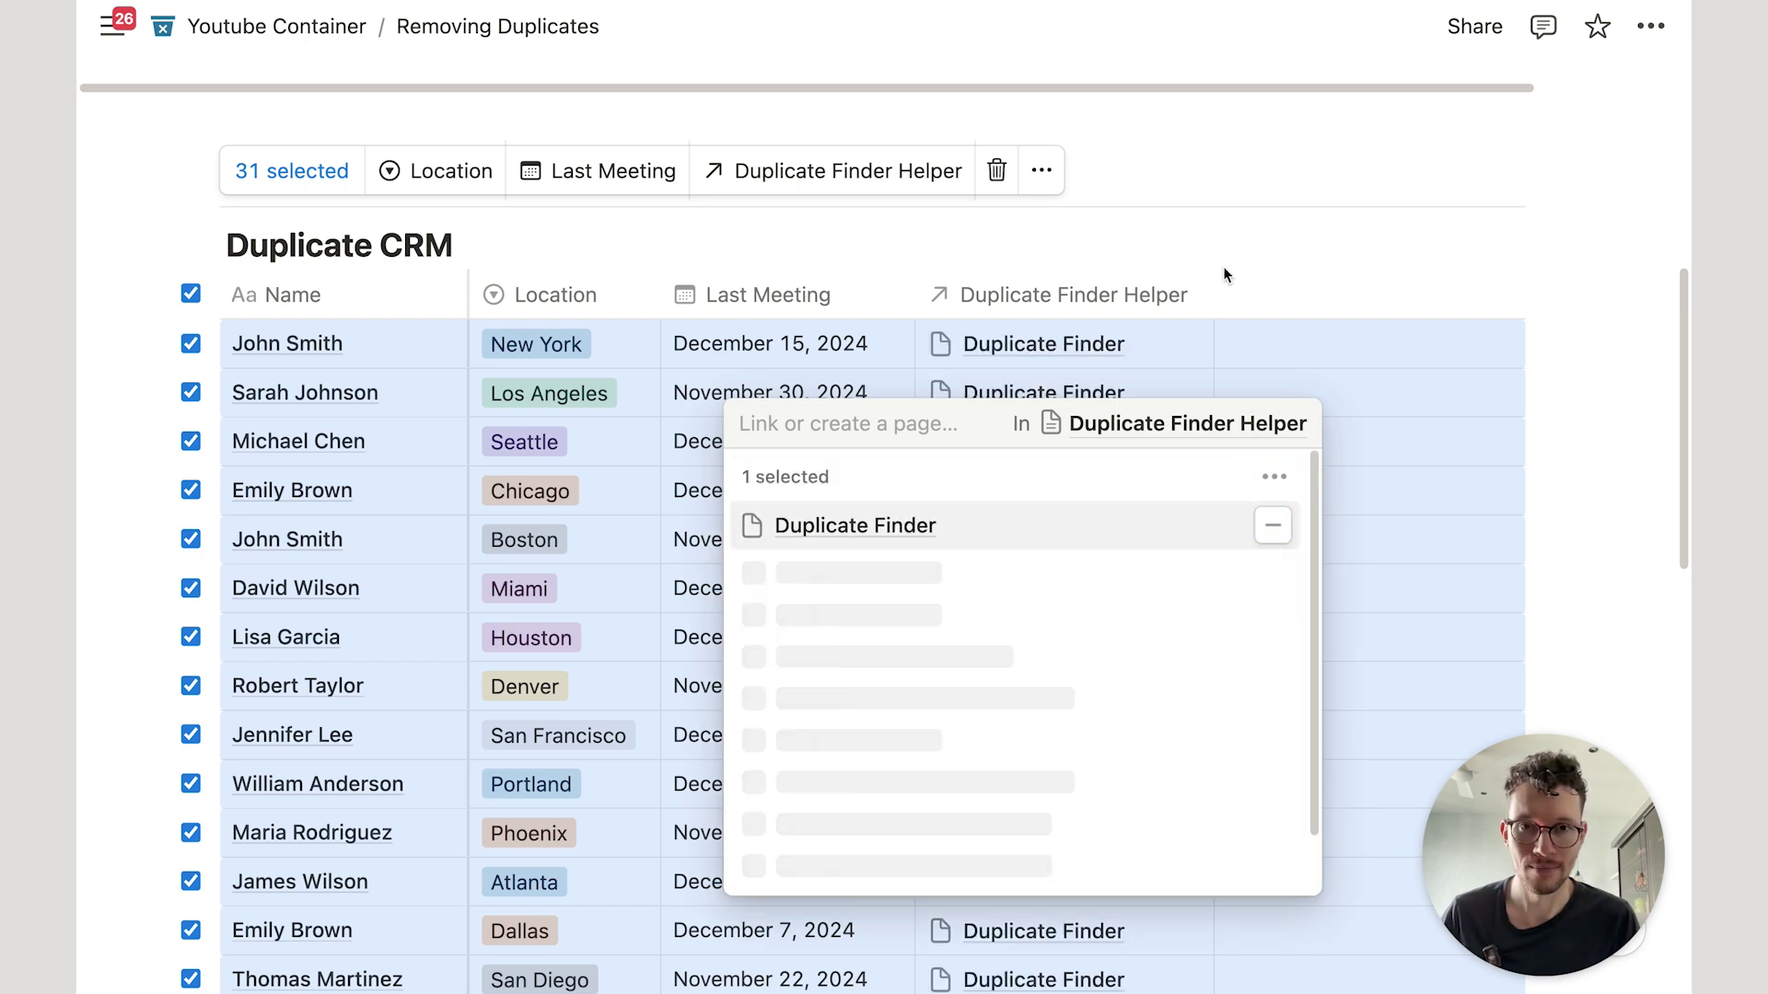
left_click(1203, 232)
Turn off Wrap column for the helper table's Duplicate CRM column.
scroll(1014, 245, "up", 9)
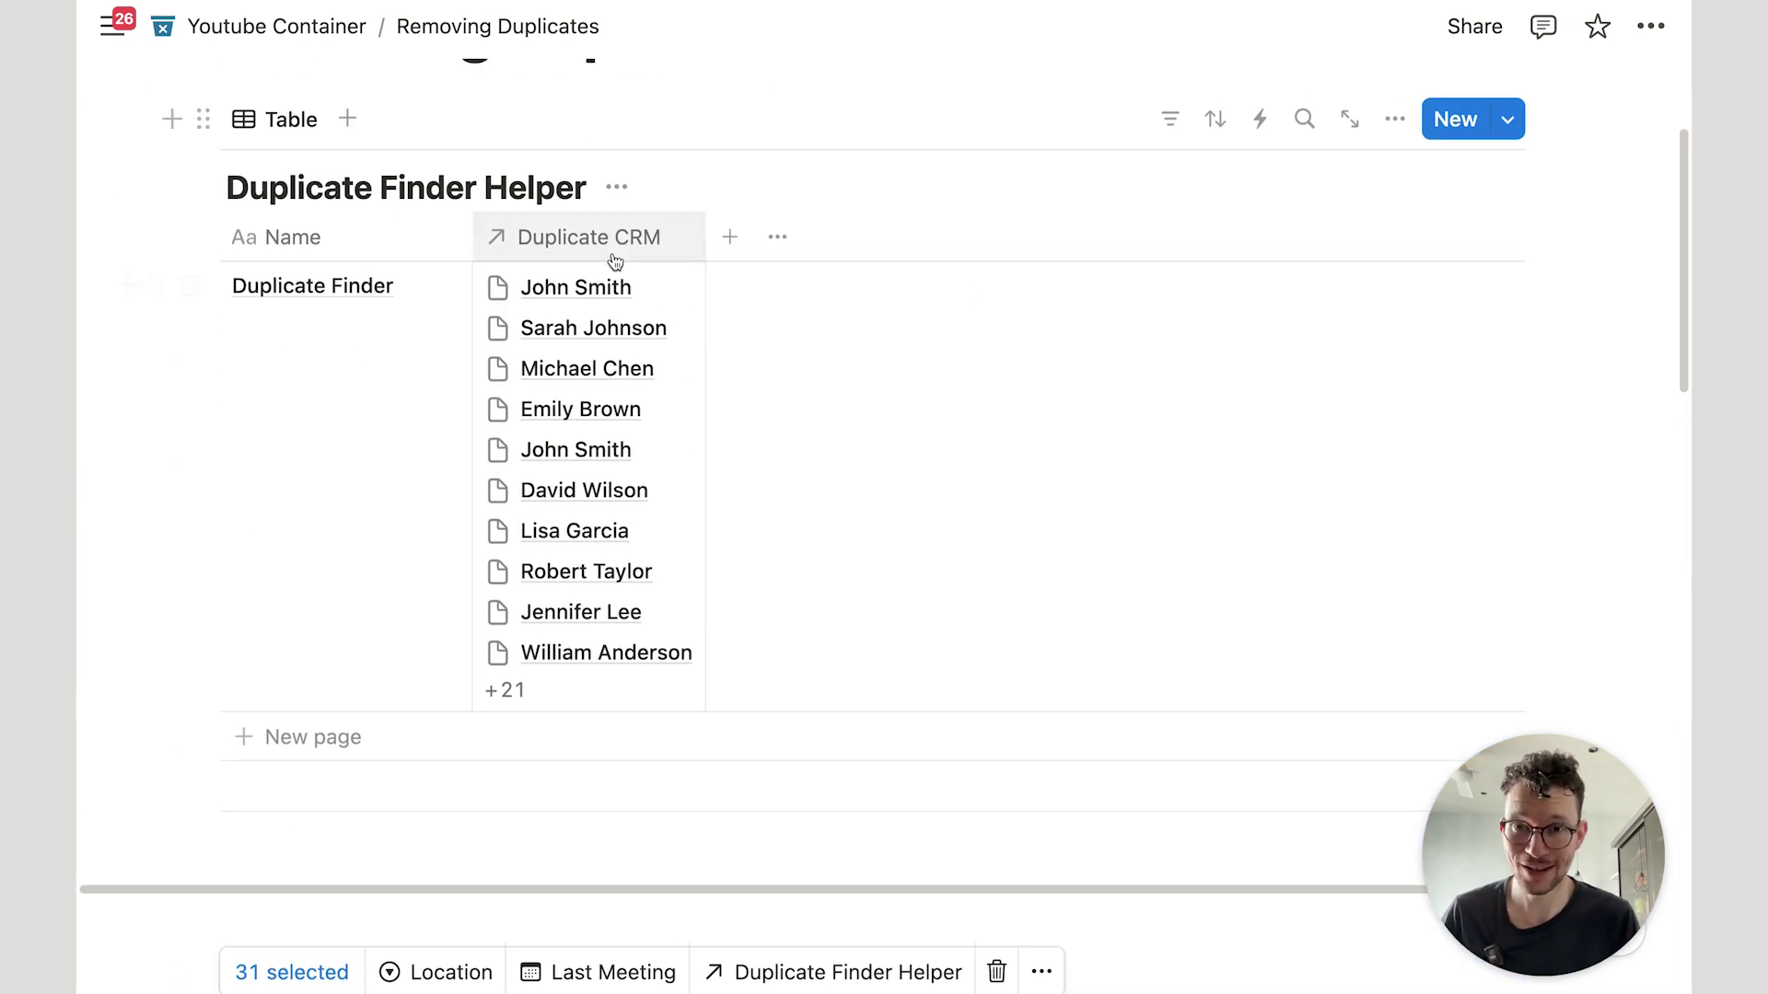
left_click(612, 247)
left_click(736, 681)
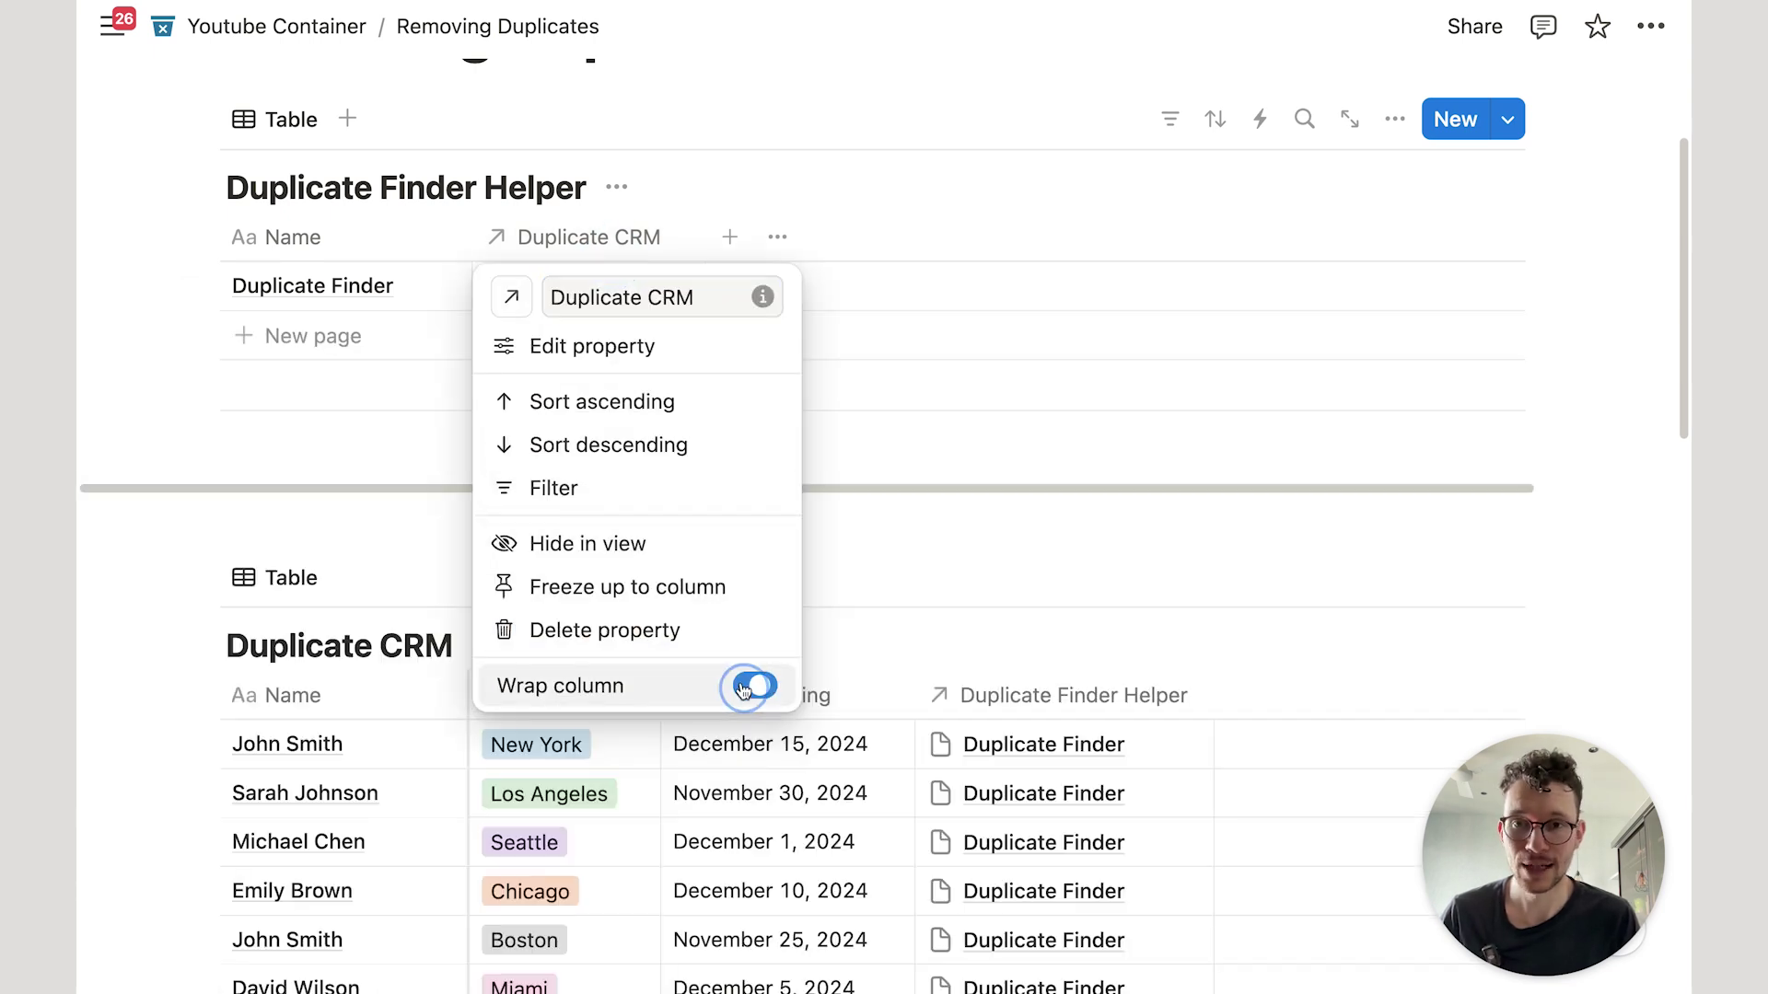
left_click(628, 156)
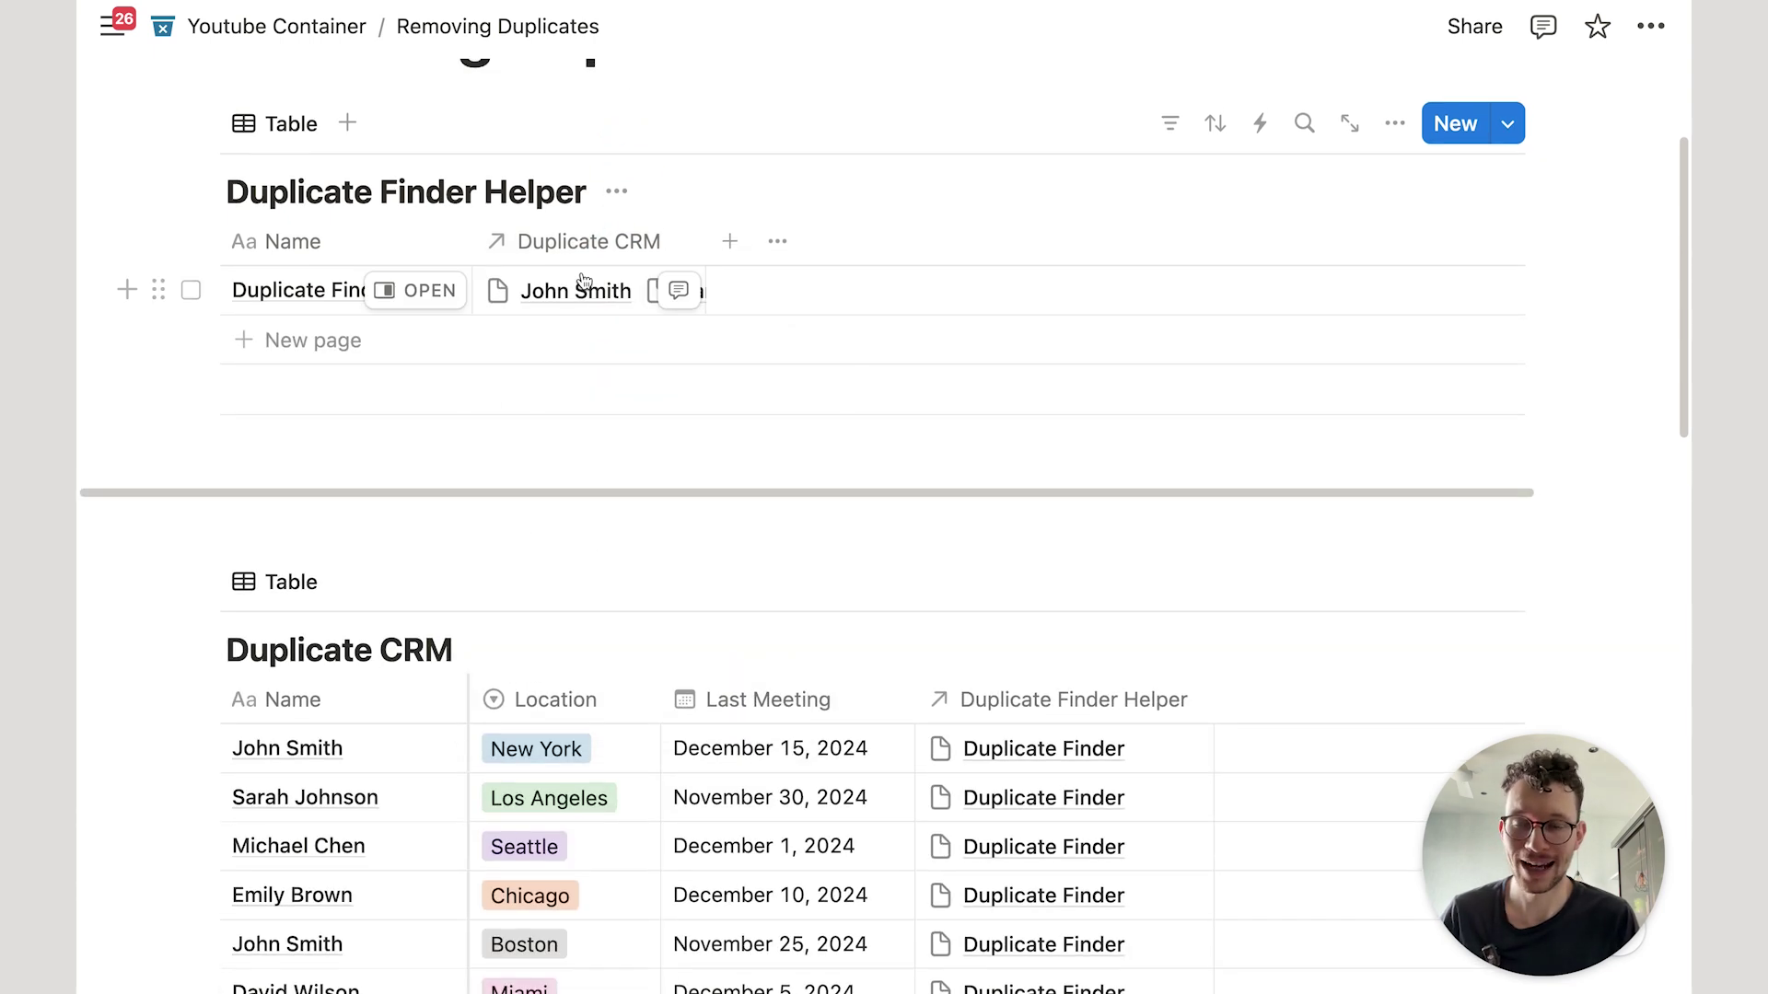
scroll(497, 276, "down", 1)
scroll(498, 274, "down", 3)
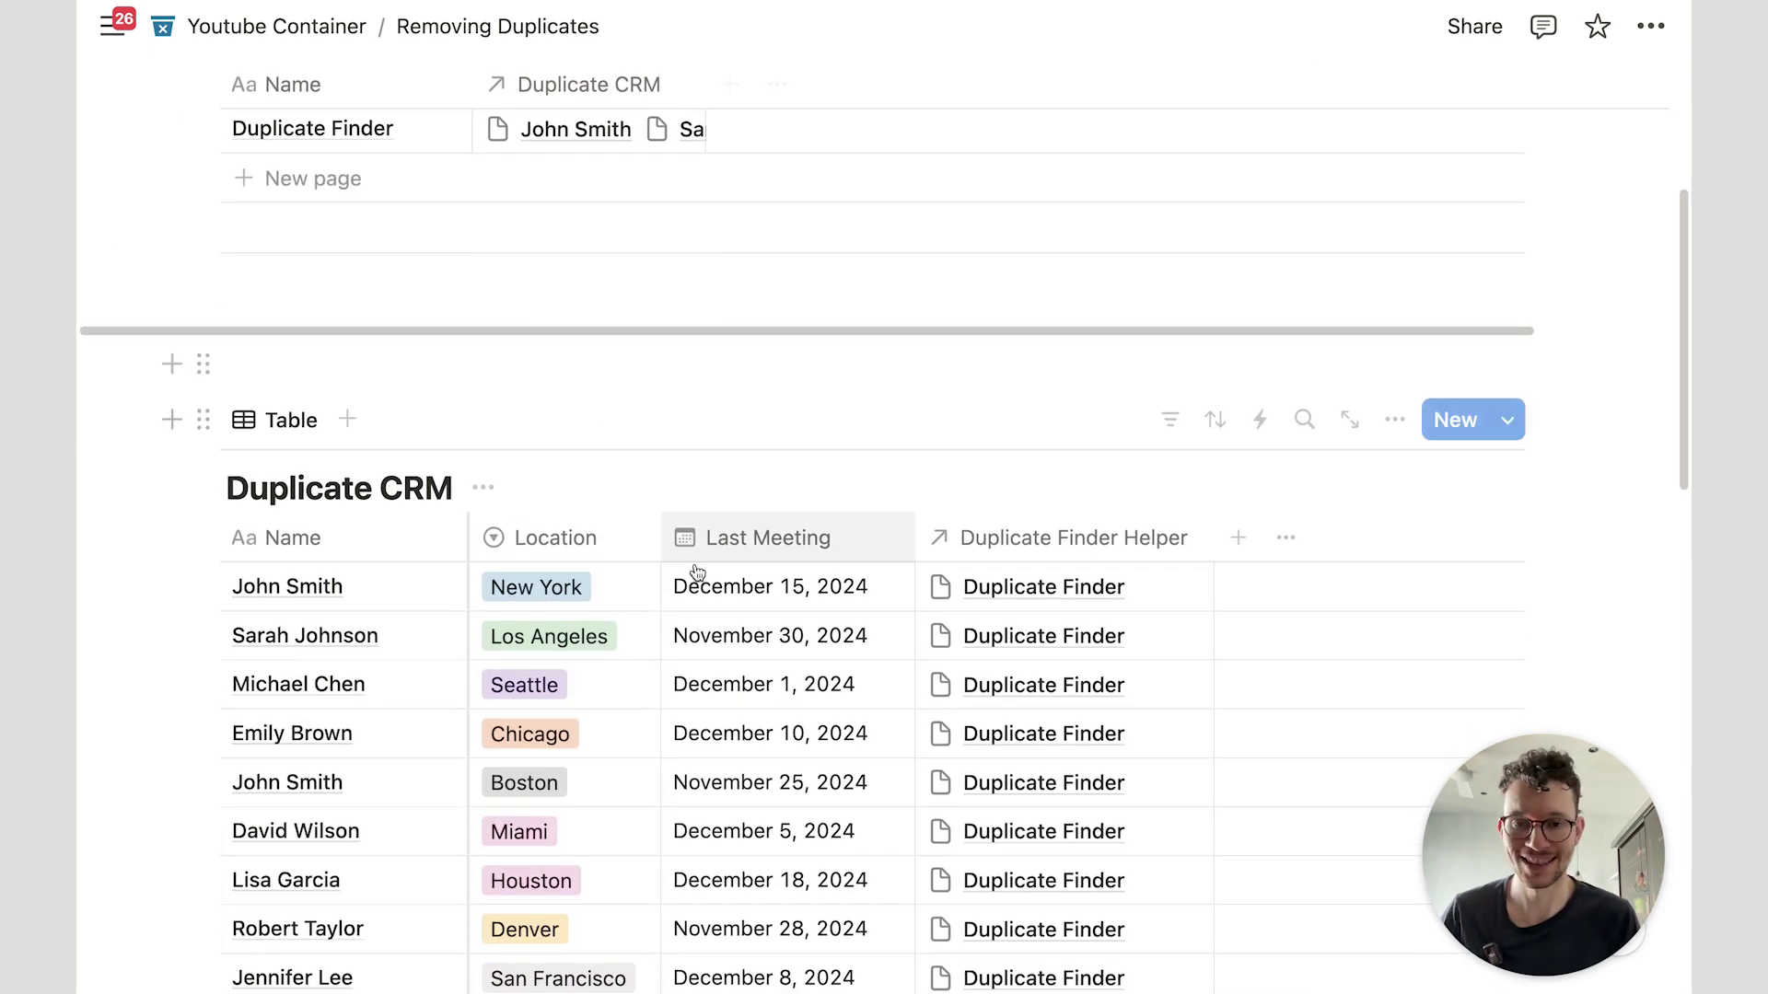
scroll(921, 645, "down", 2)
scroll(951, 543, "down", 4)
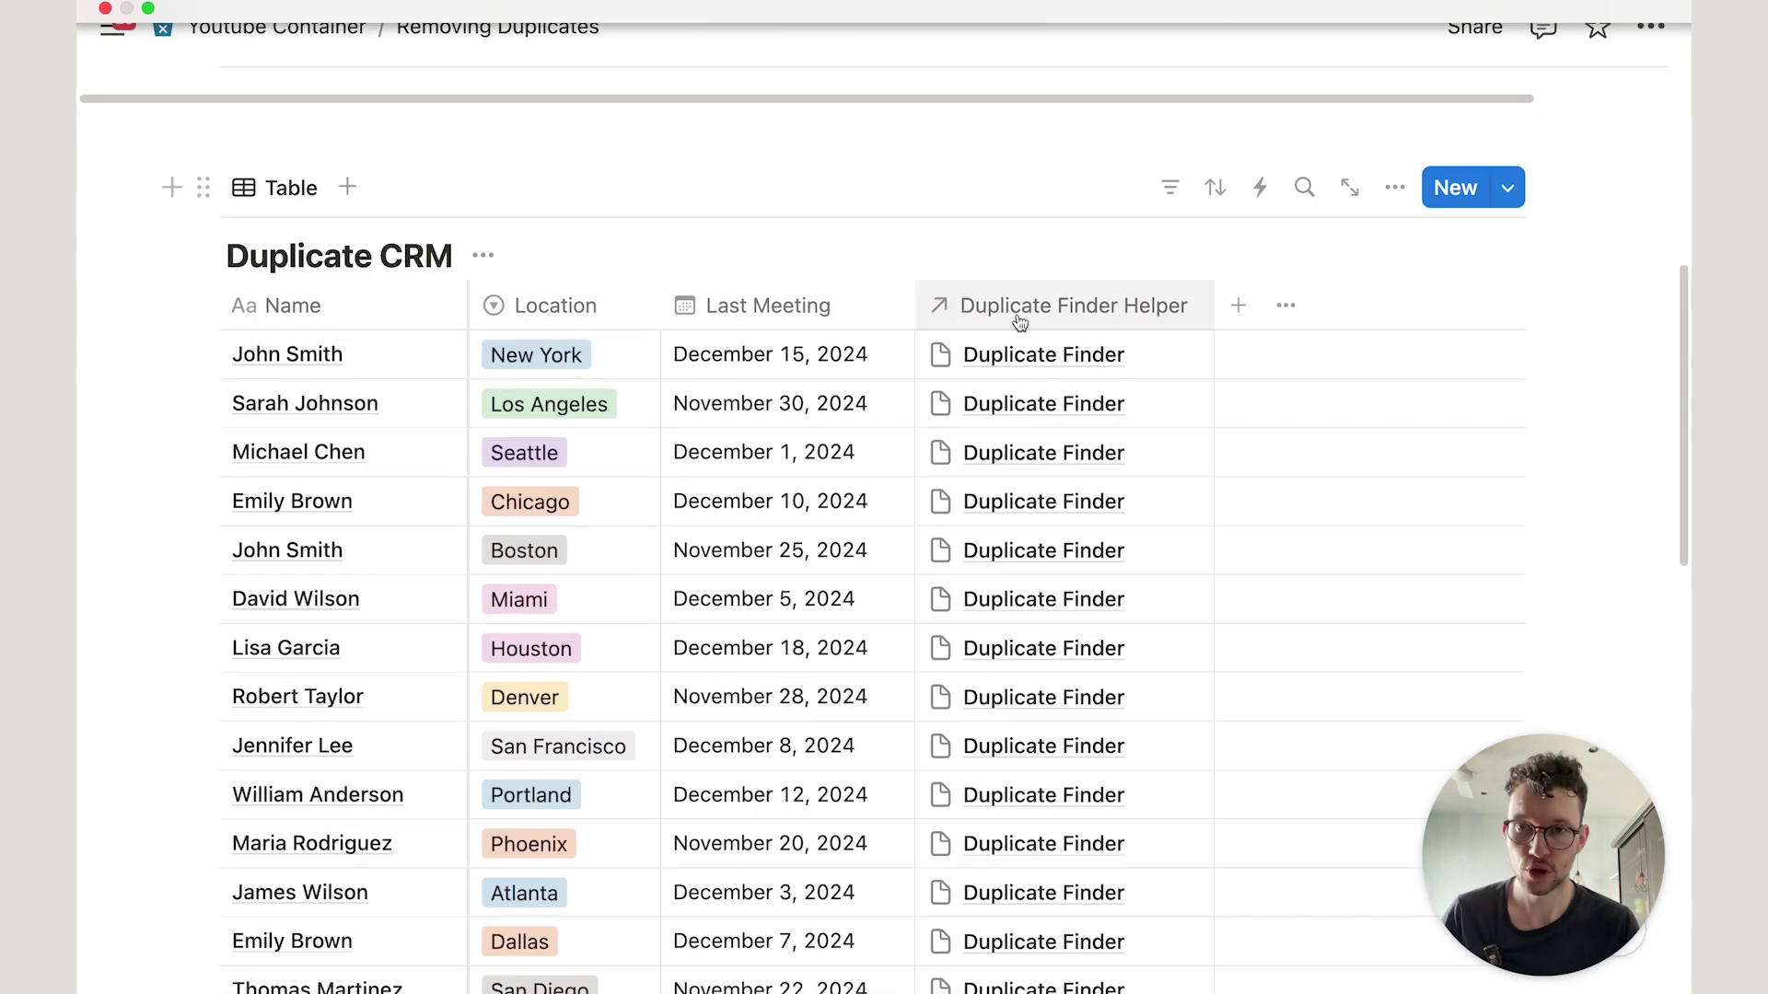
scroll(1132, 276, "down", 2)
Add a Formula property named 'Duplicate?' to Duplicate CRM and open its formula editor.
left_click(1251, 224)
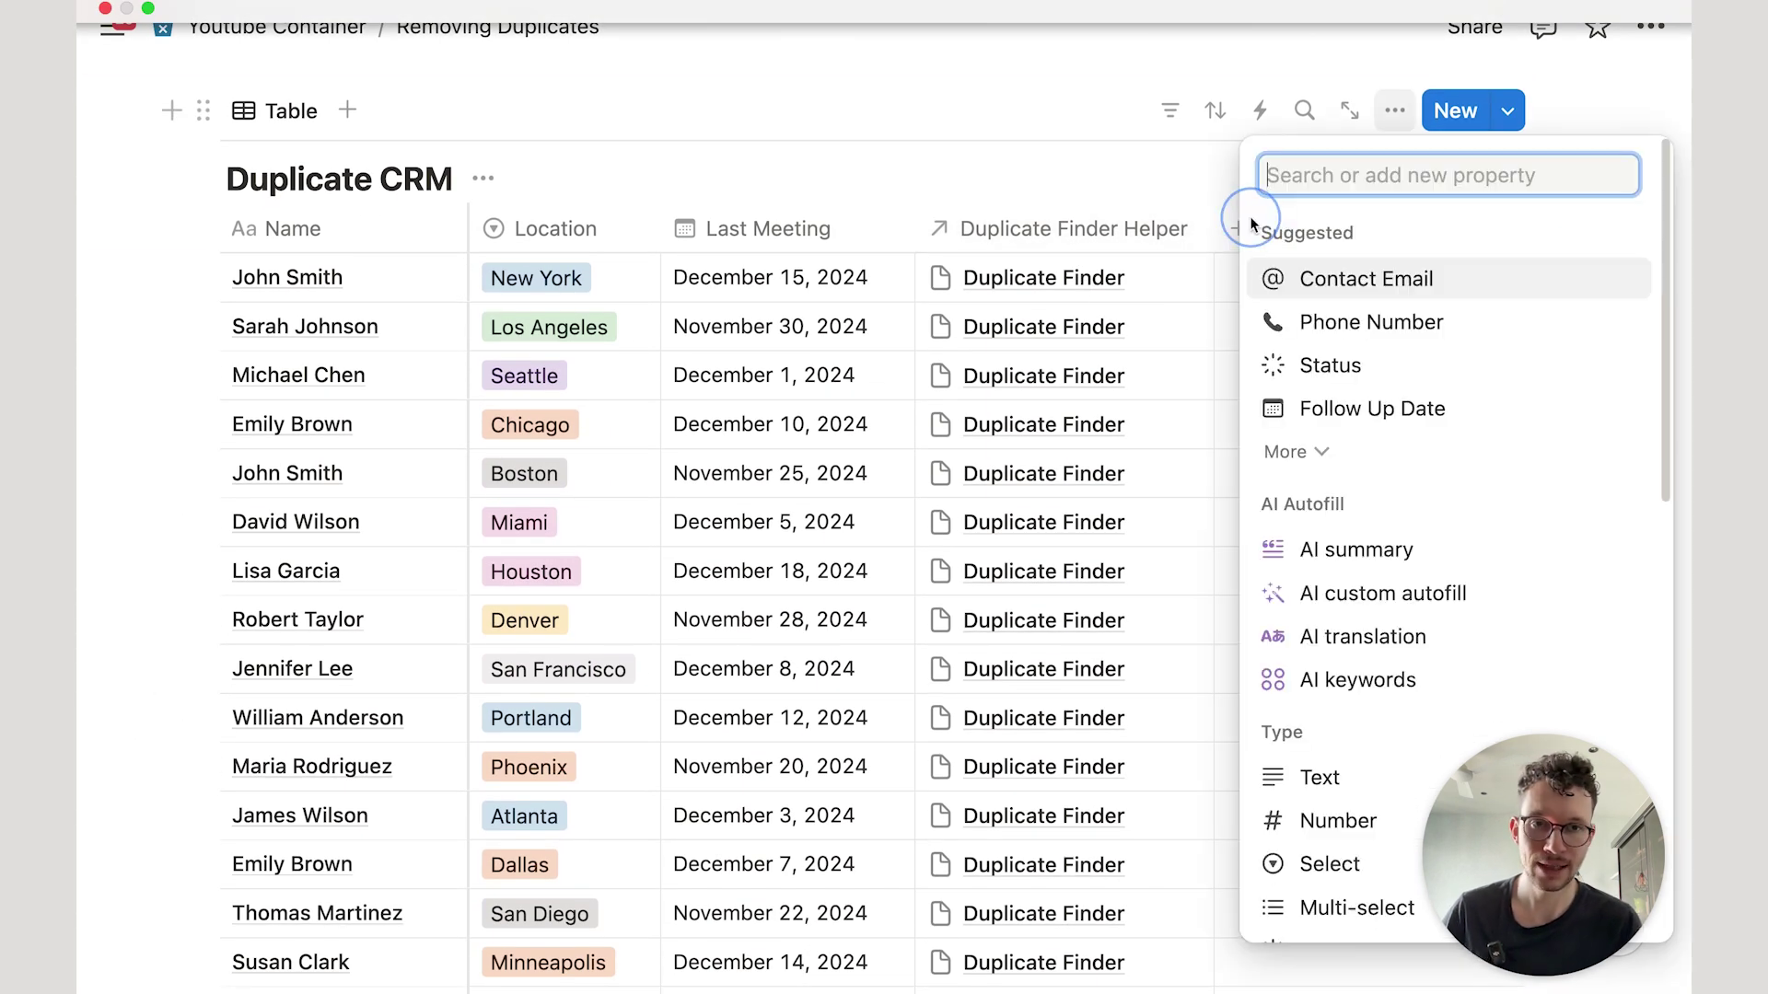
type("form")
key("Return")
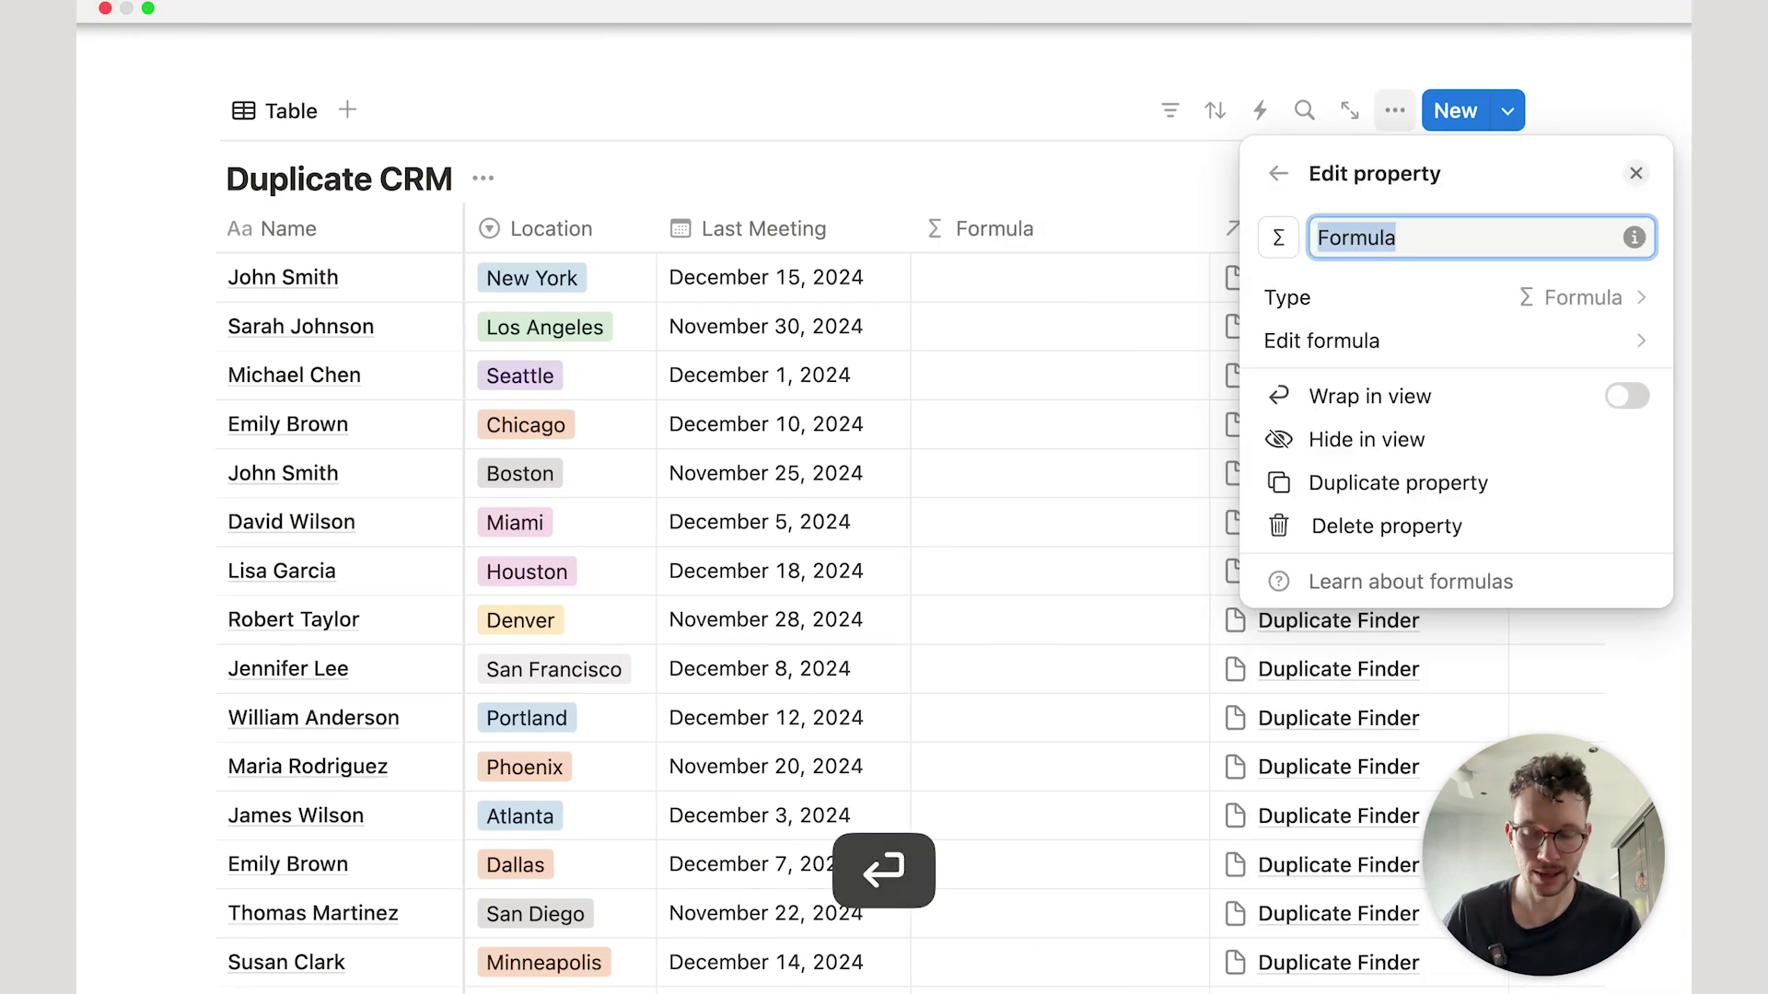
type("Duplicate")
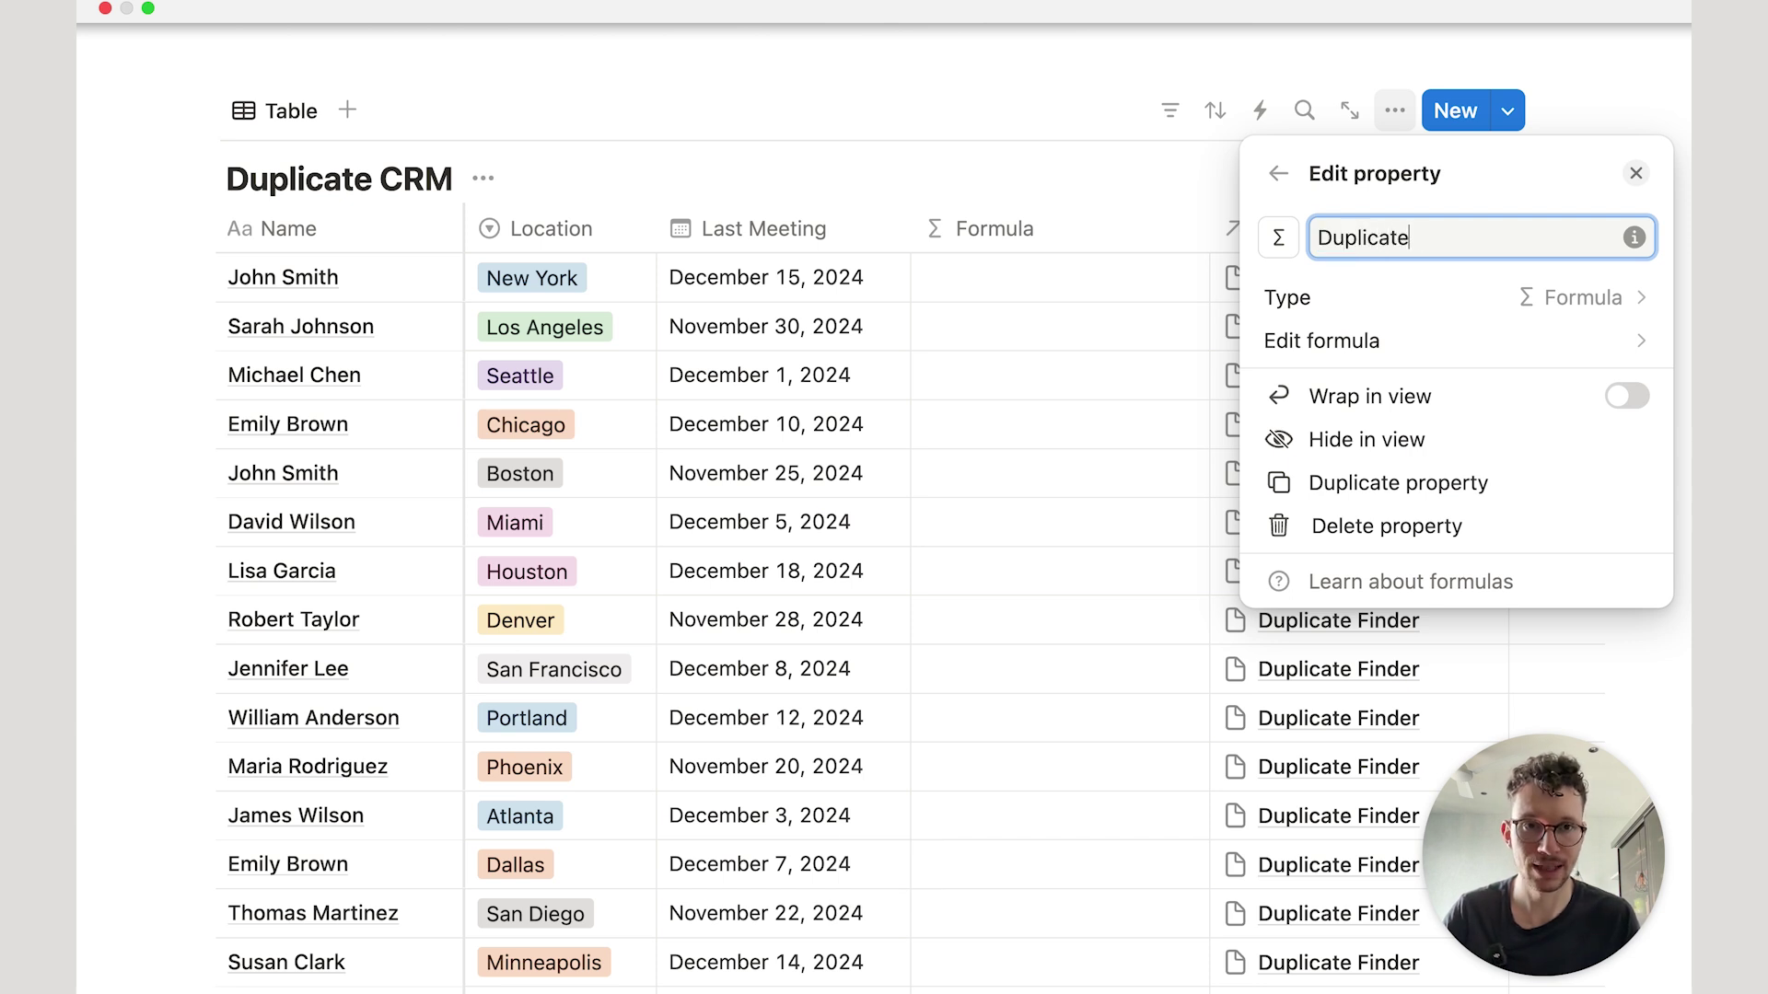
key("Return")
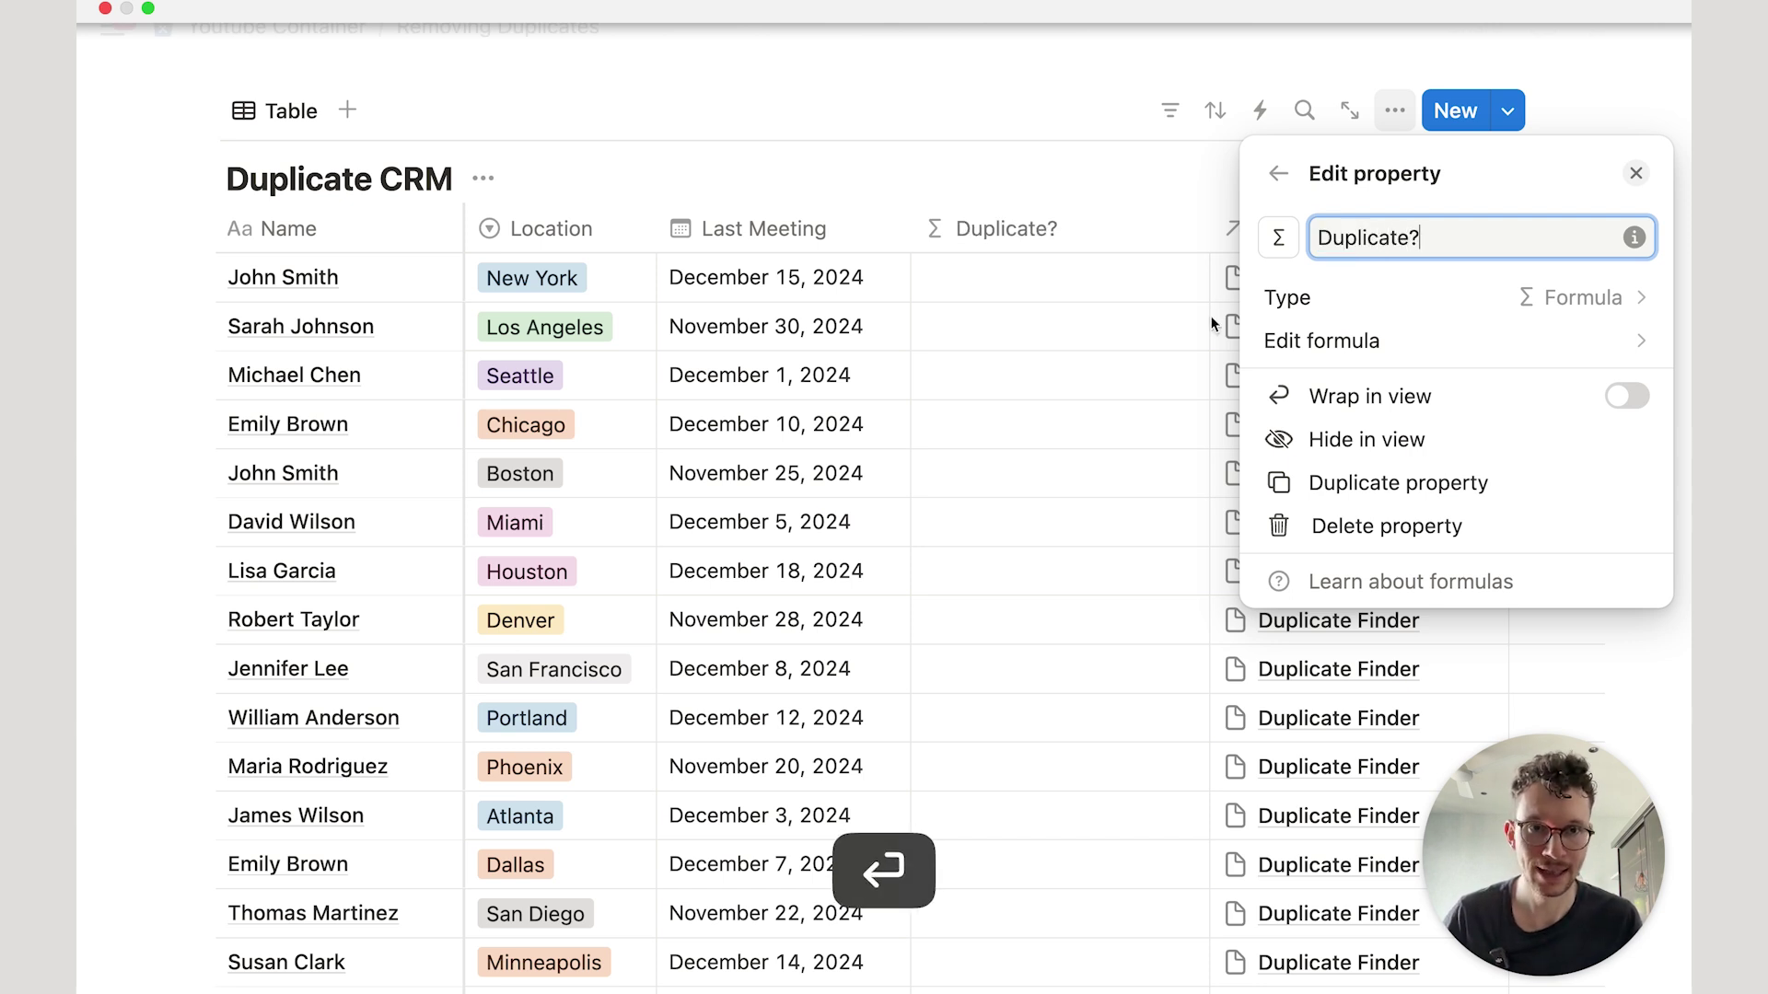
left_click(1363, 343)
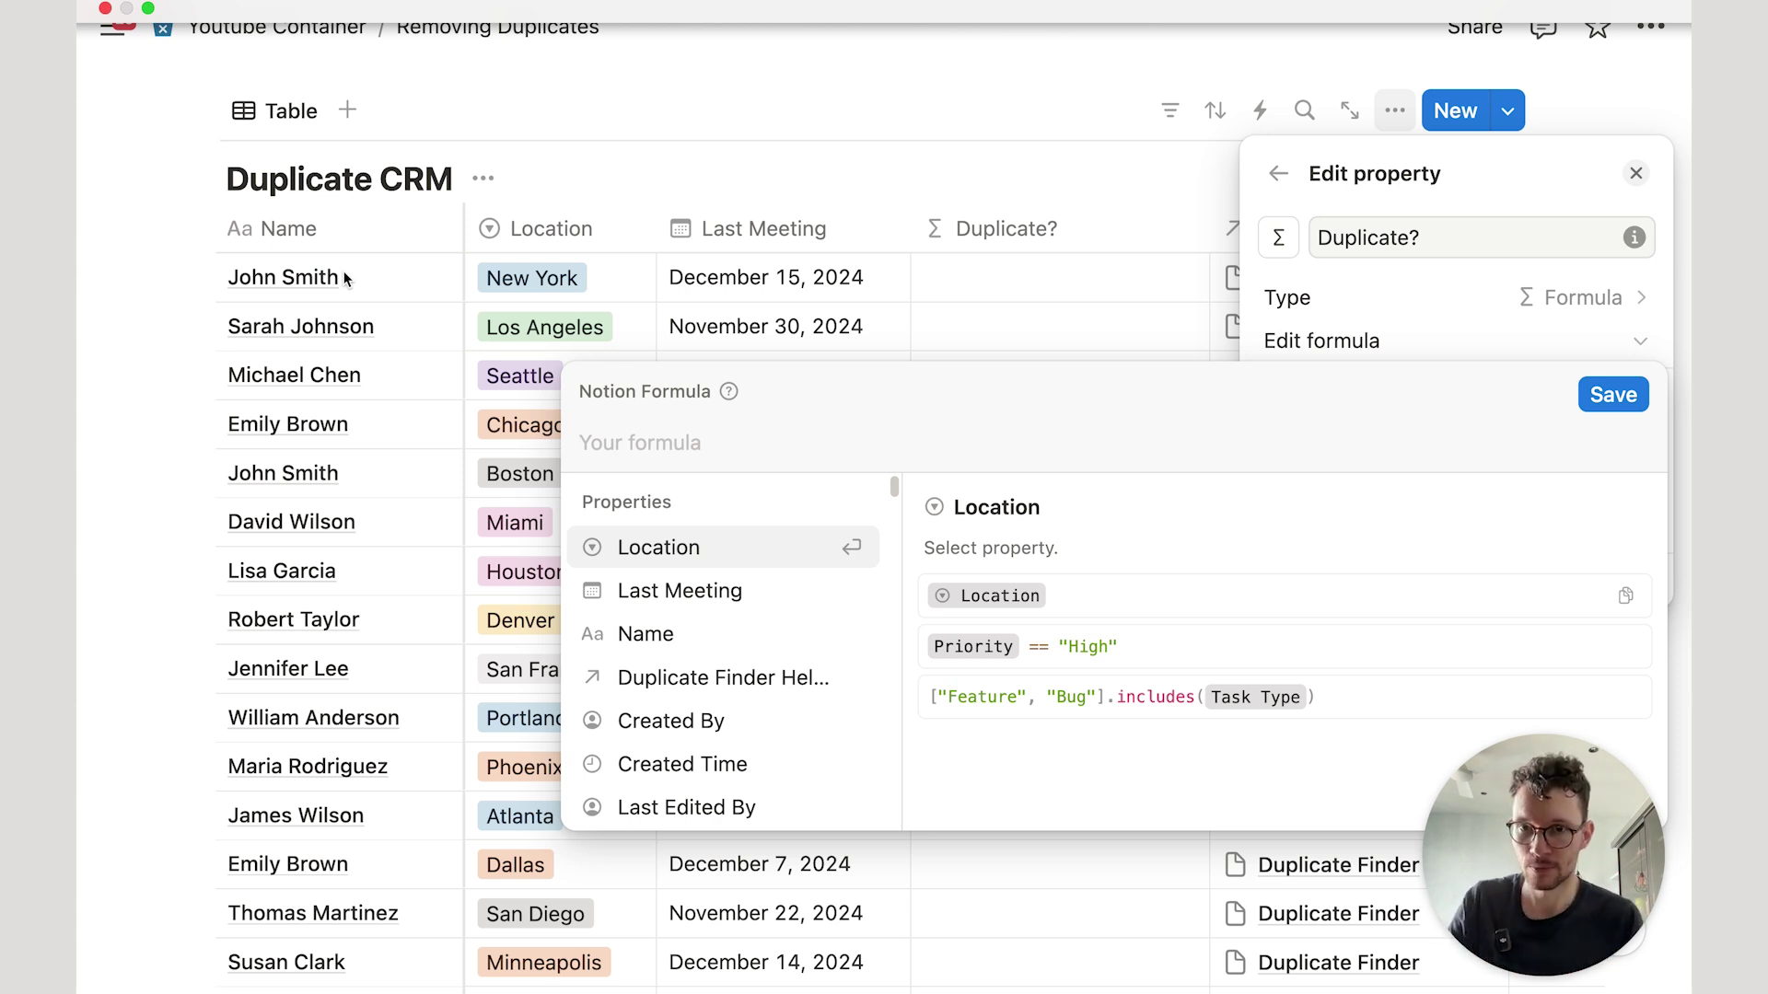
Enter the formula Duplicate Finder Helper.first().Duplicate CRM and save it.
left_click(645, 691)
type(".first")
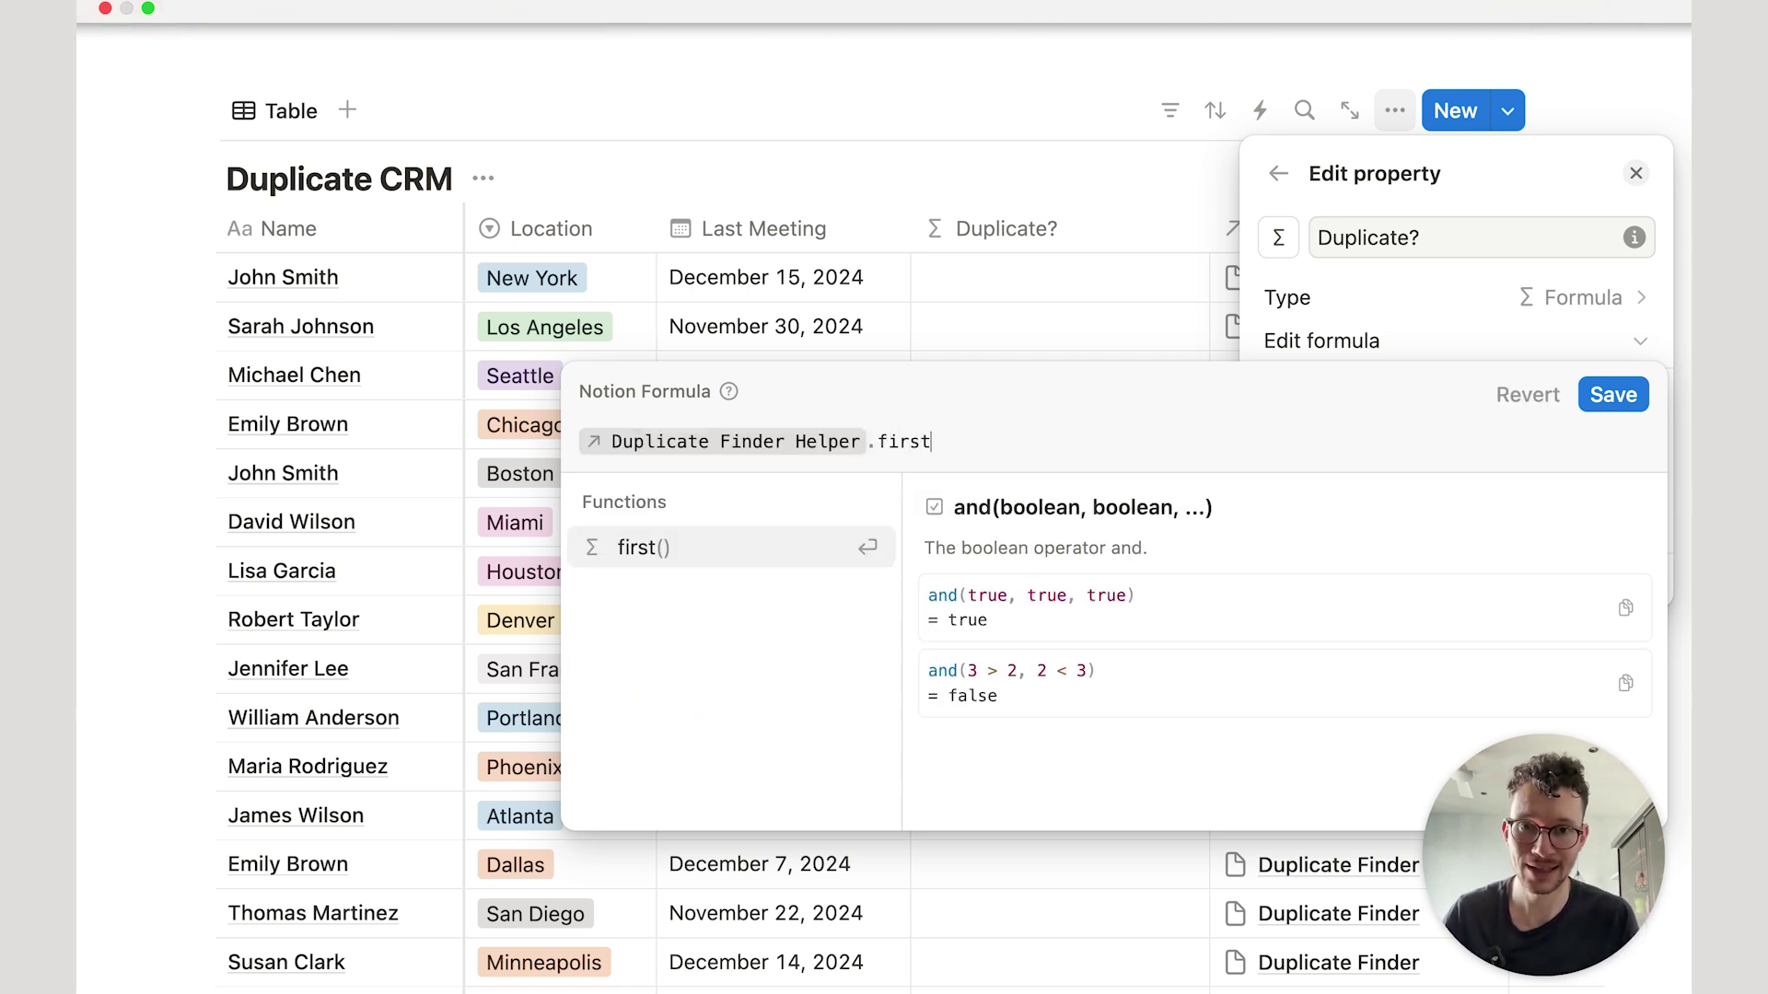
key("Return")
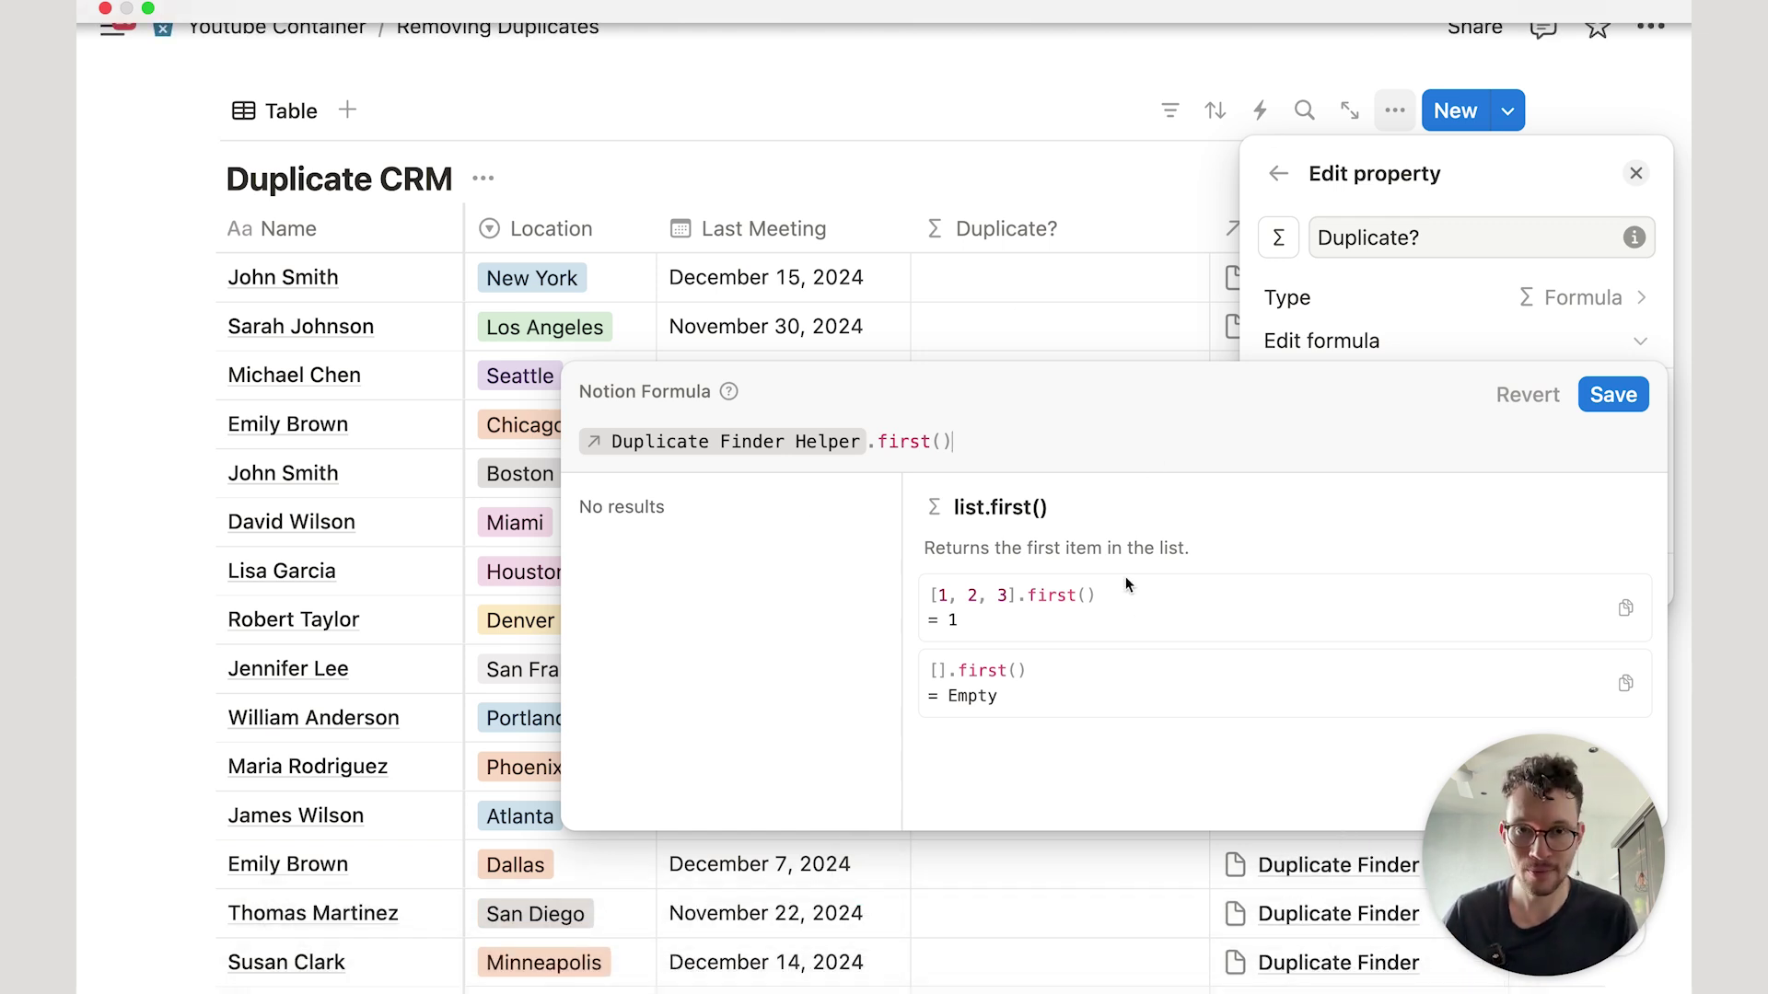
type(".")
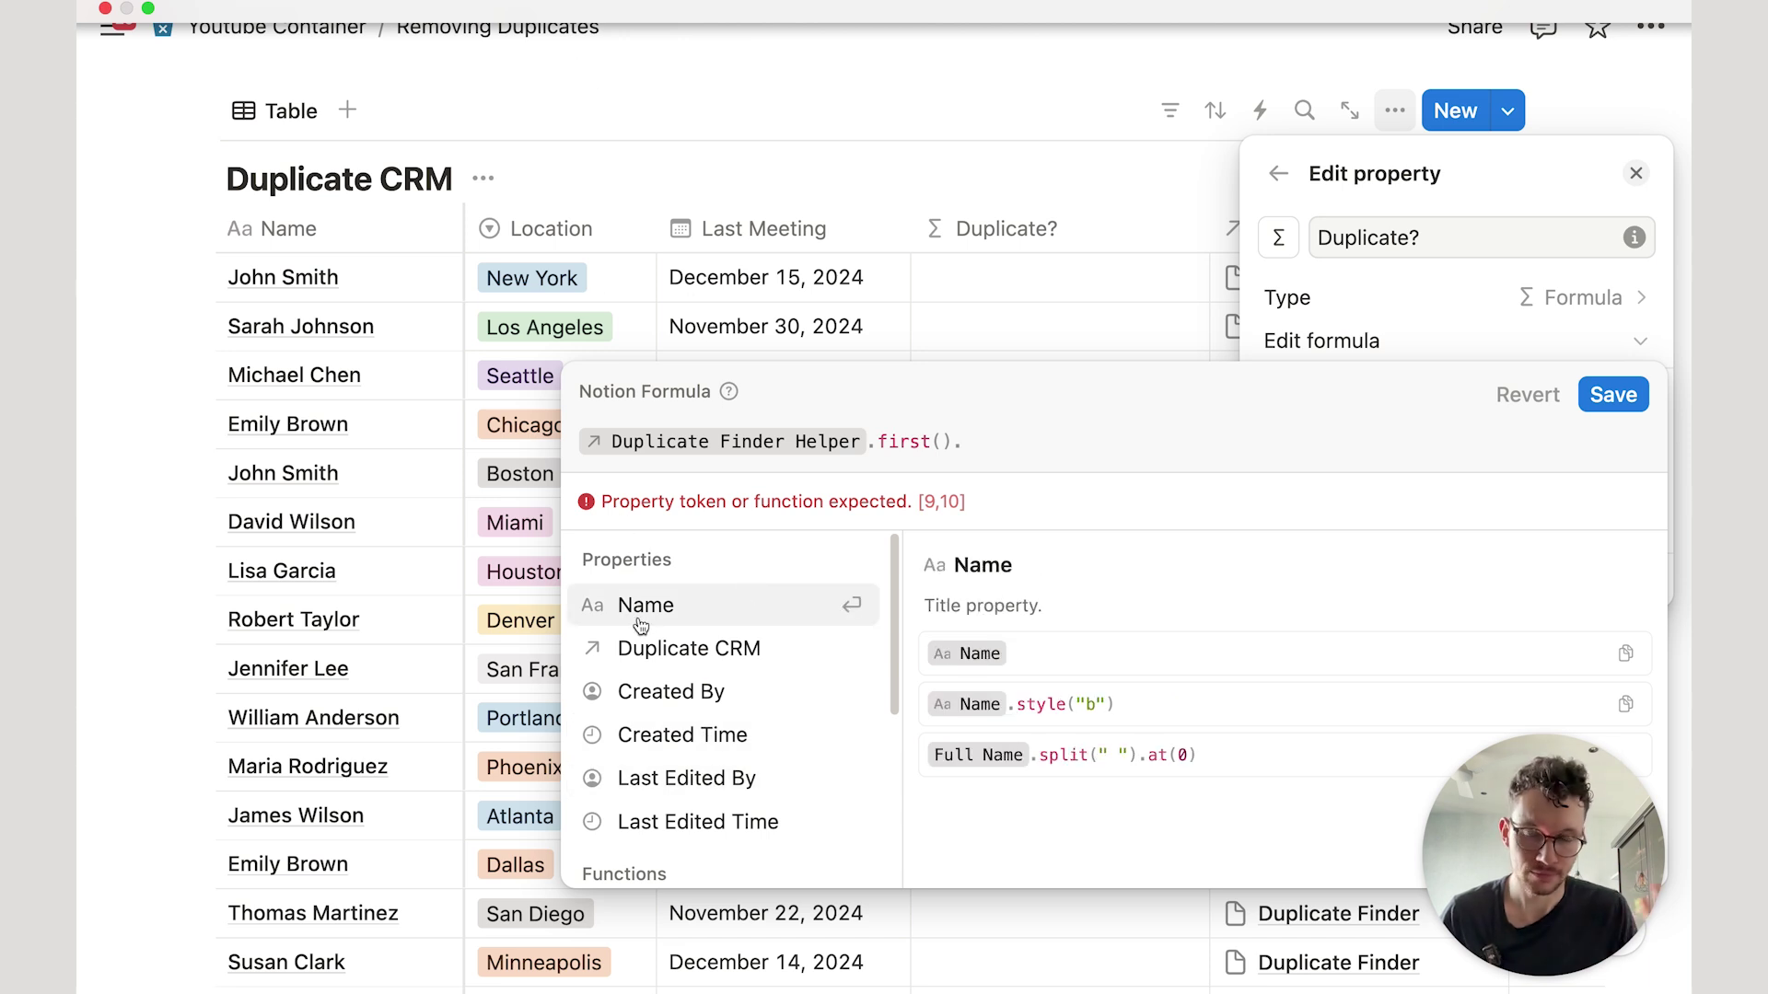
left_click(676, 650)
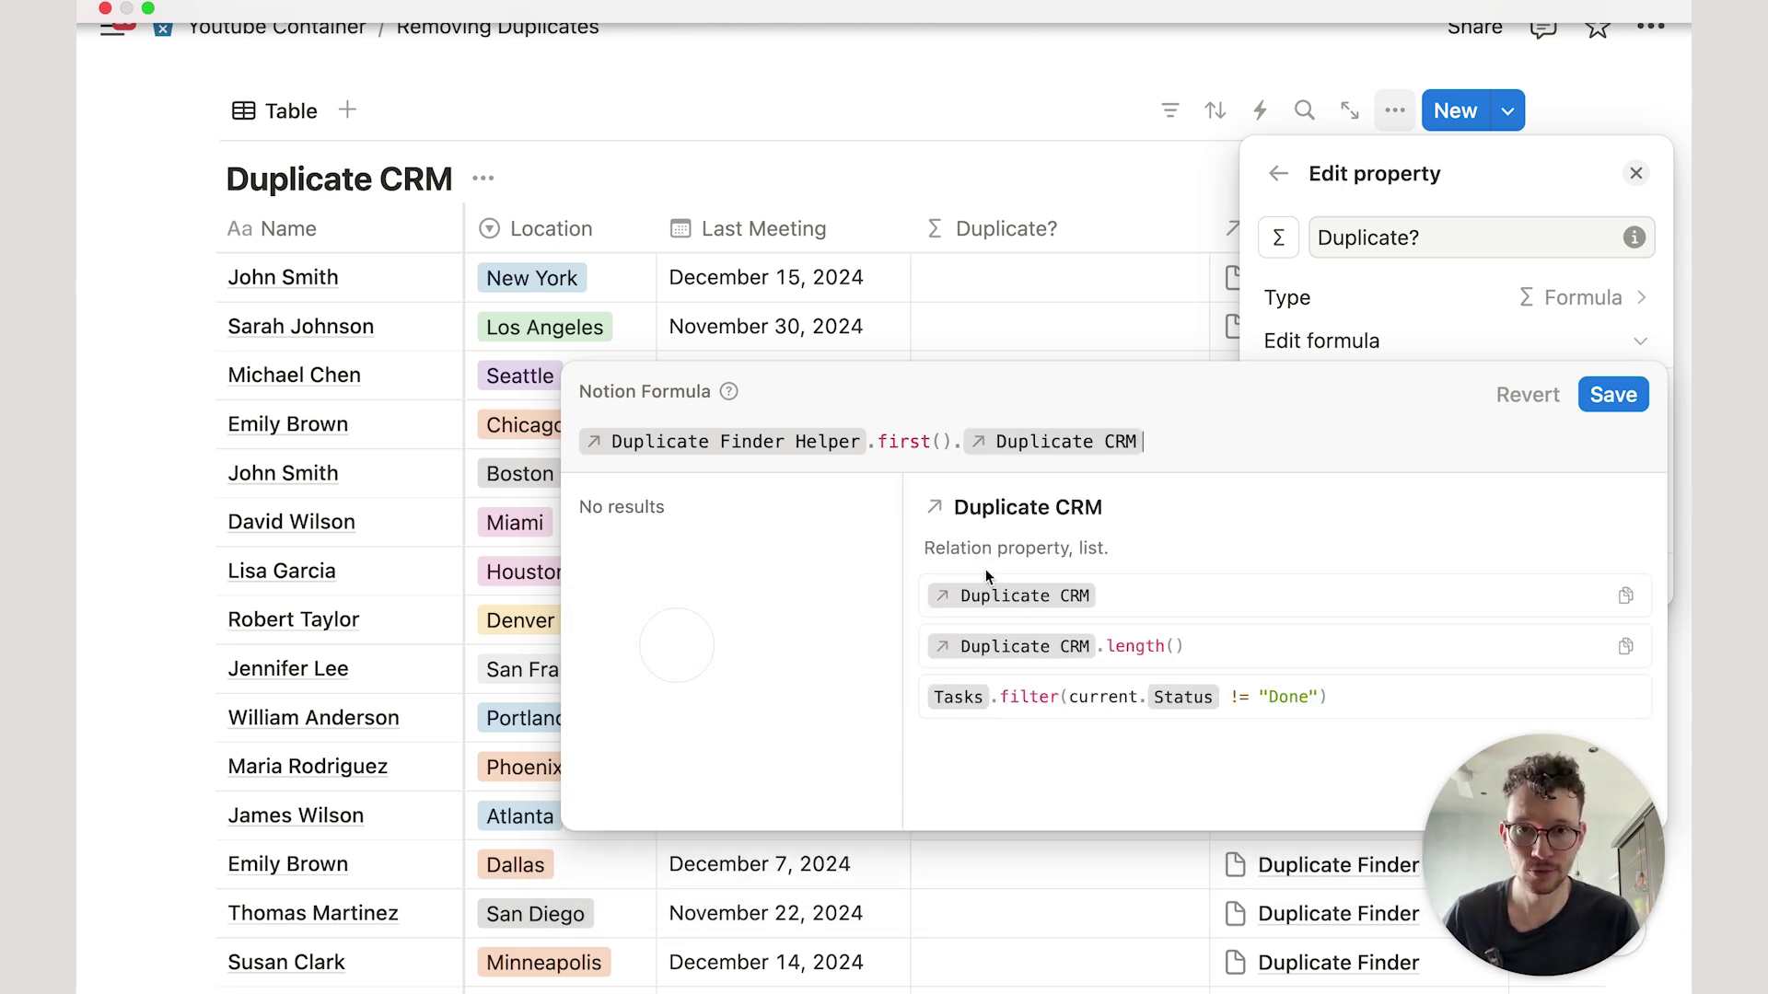
left_click(1607, 393)
left_click(929, 87)
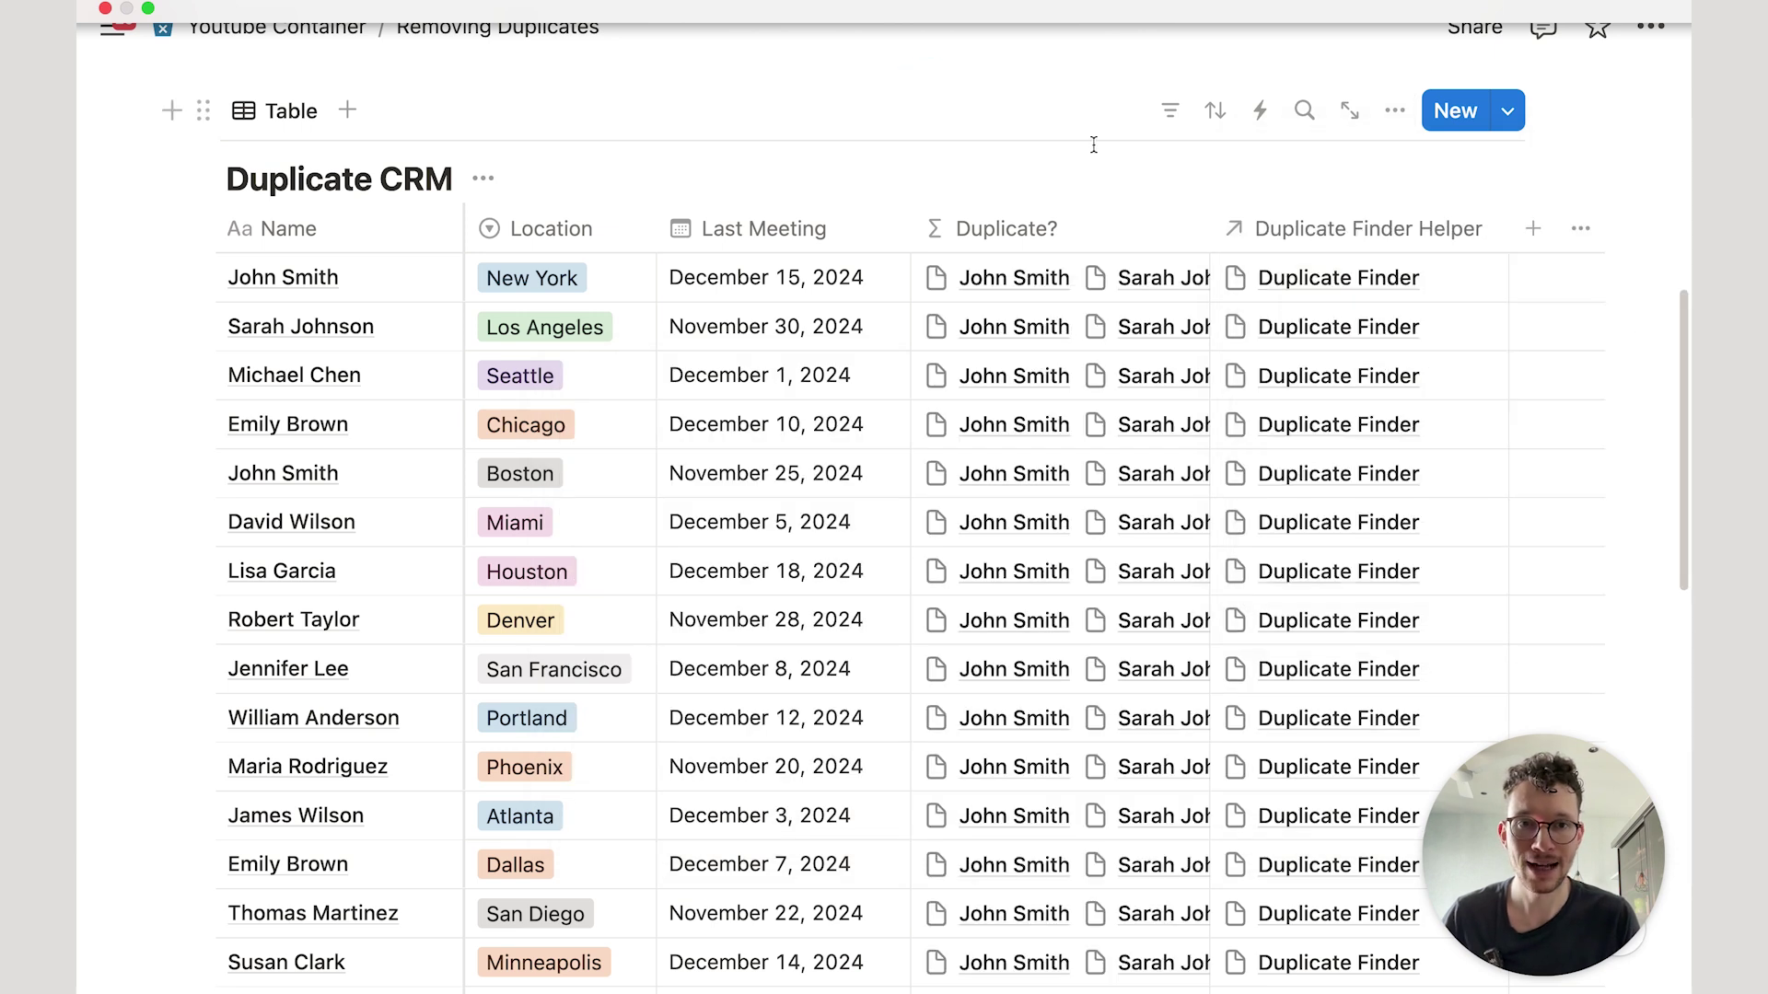
scroll(1086, 483, "up", 4)
scroll(1075, 502, "up", 6)
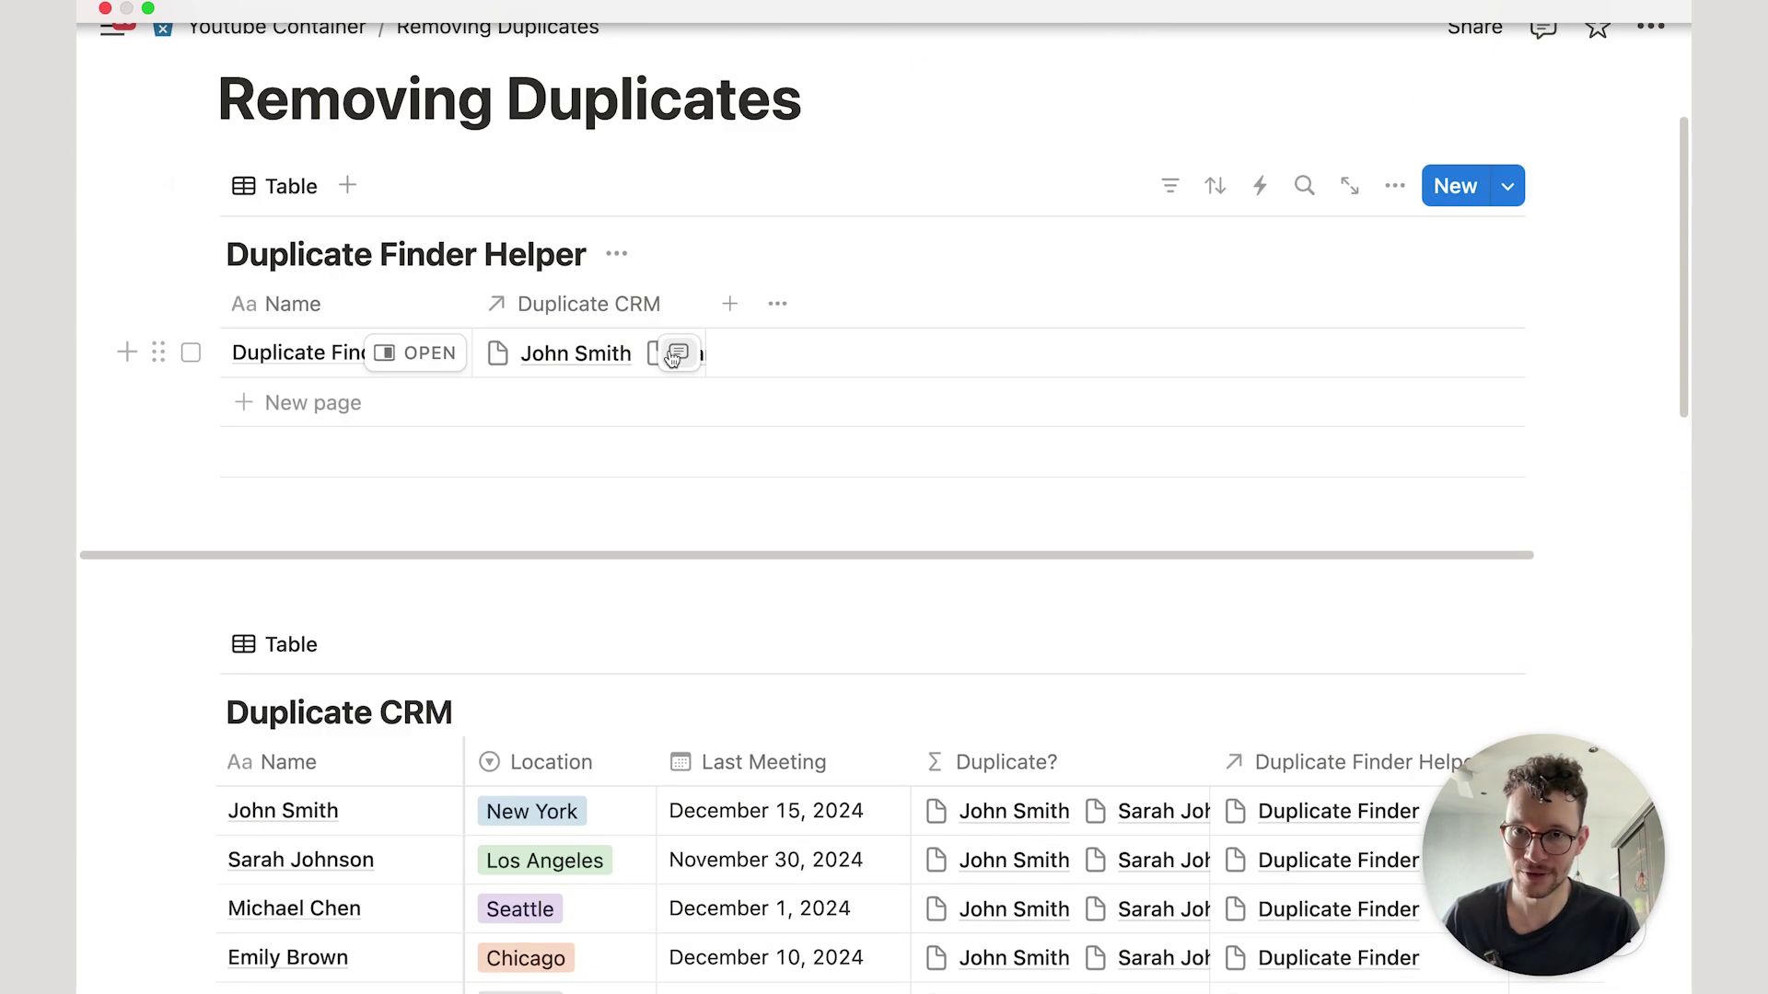
scroll(599, 355, "down", 5)
scroll(603, 349, "down", 1)
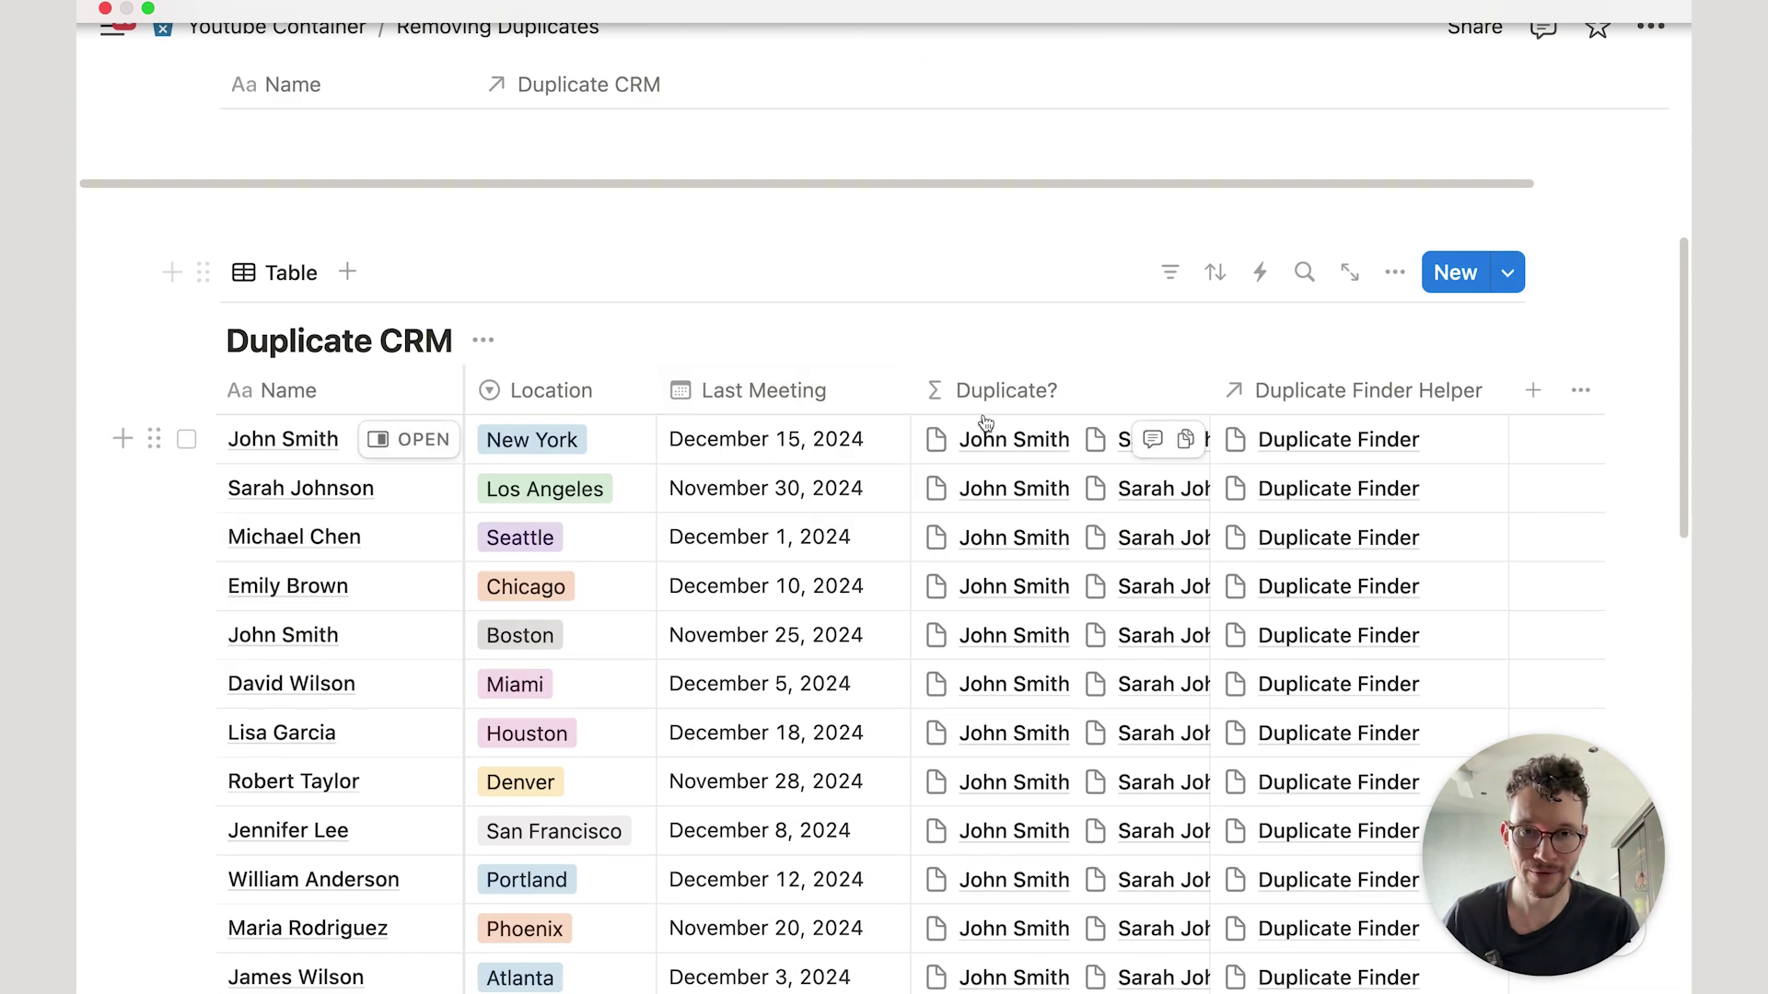
Extend the formula with .format().match(Name) and save it.
left_click(1075, 430)
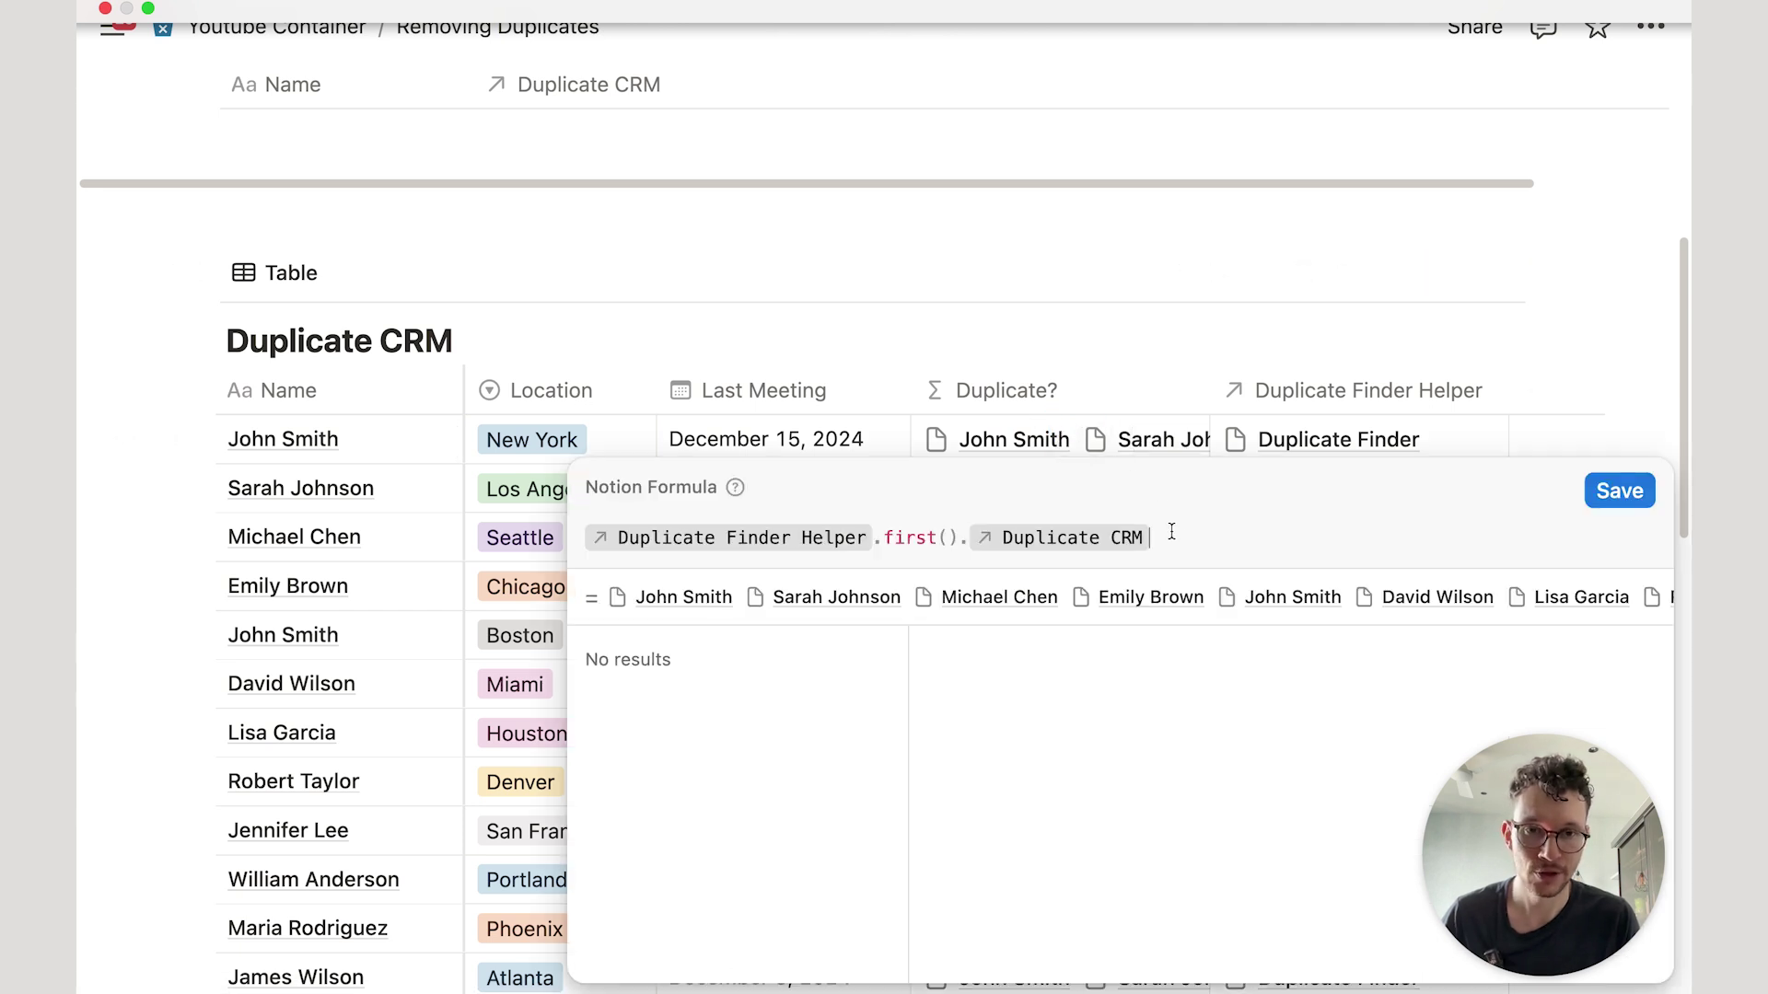
type(".for")
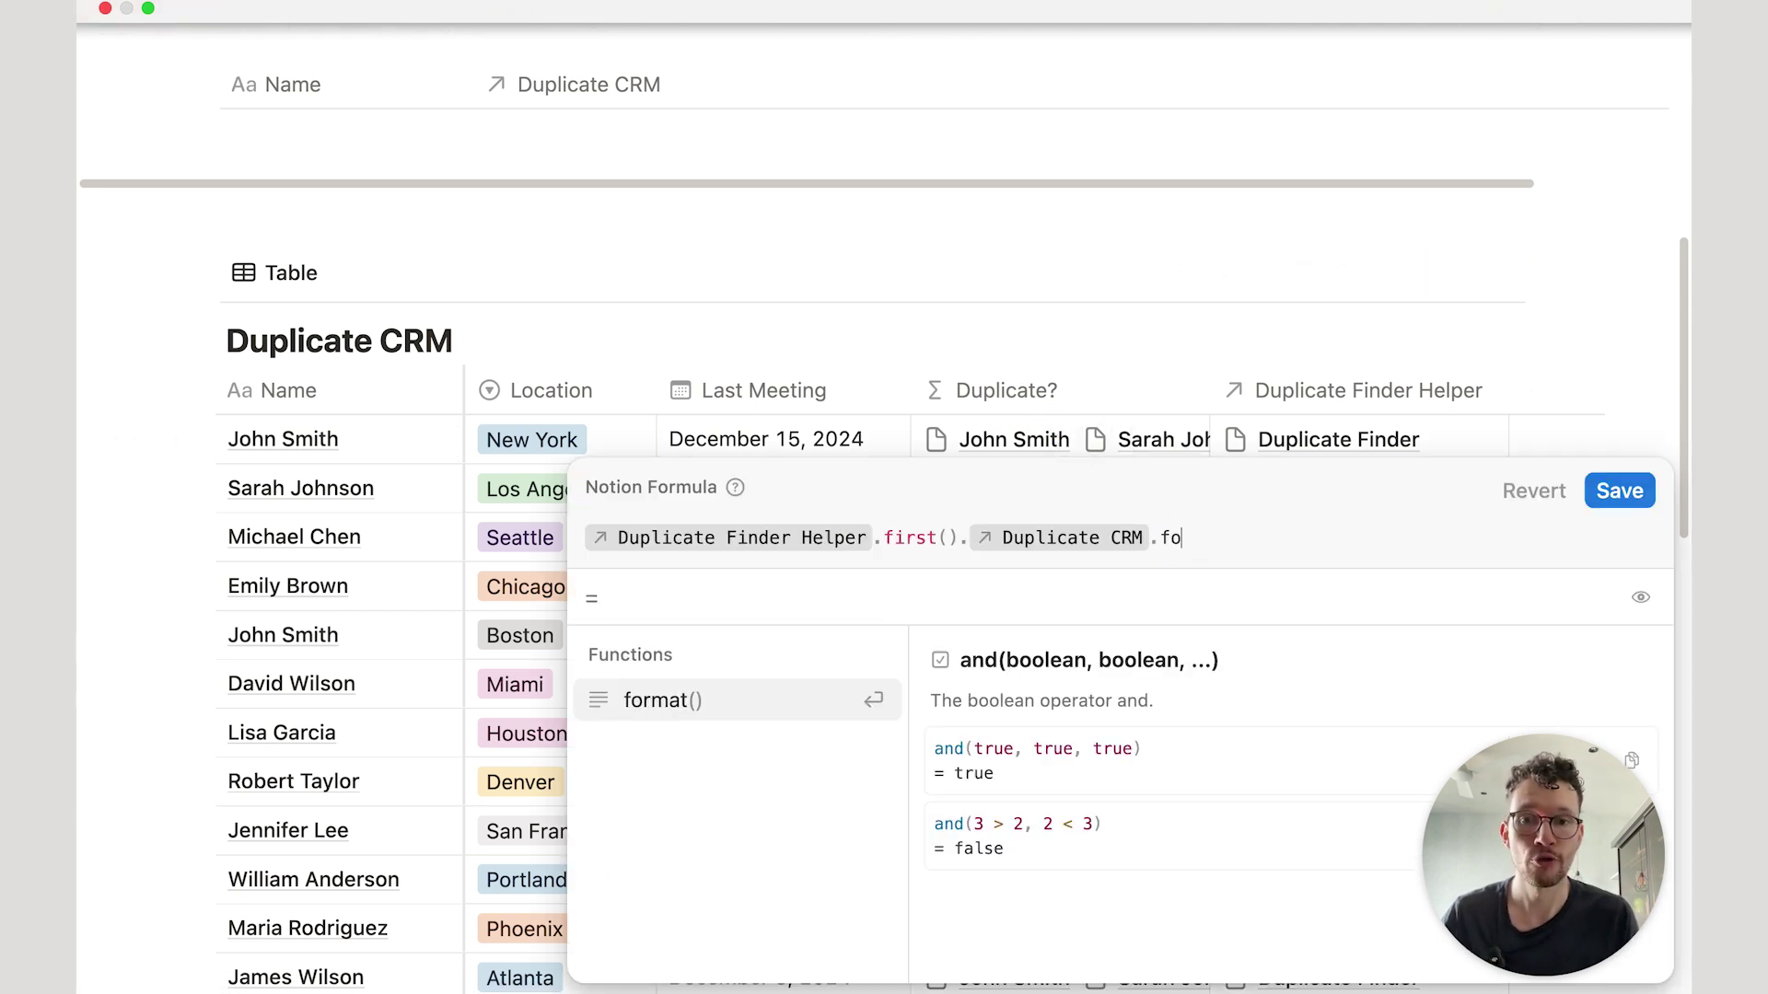
key("Return")
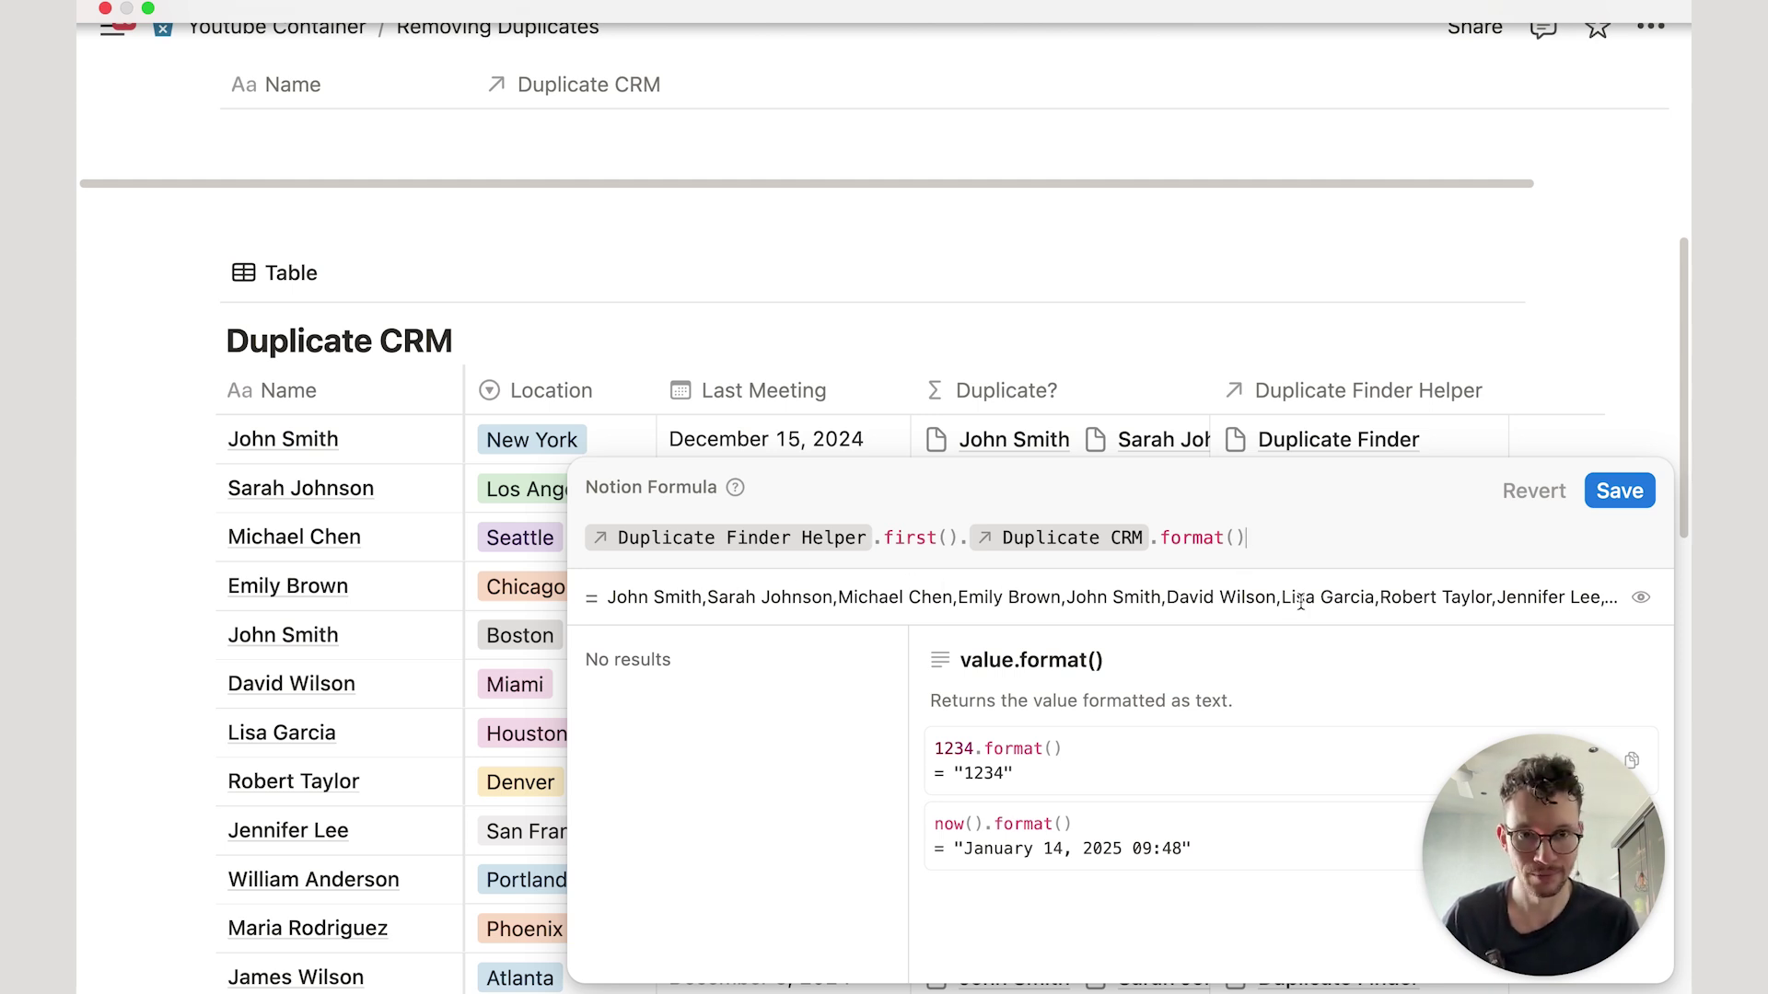
type(".mat")
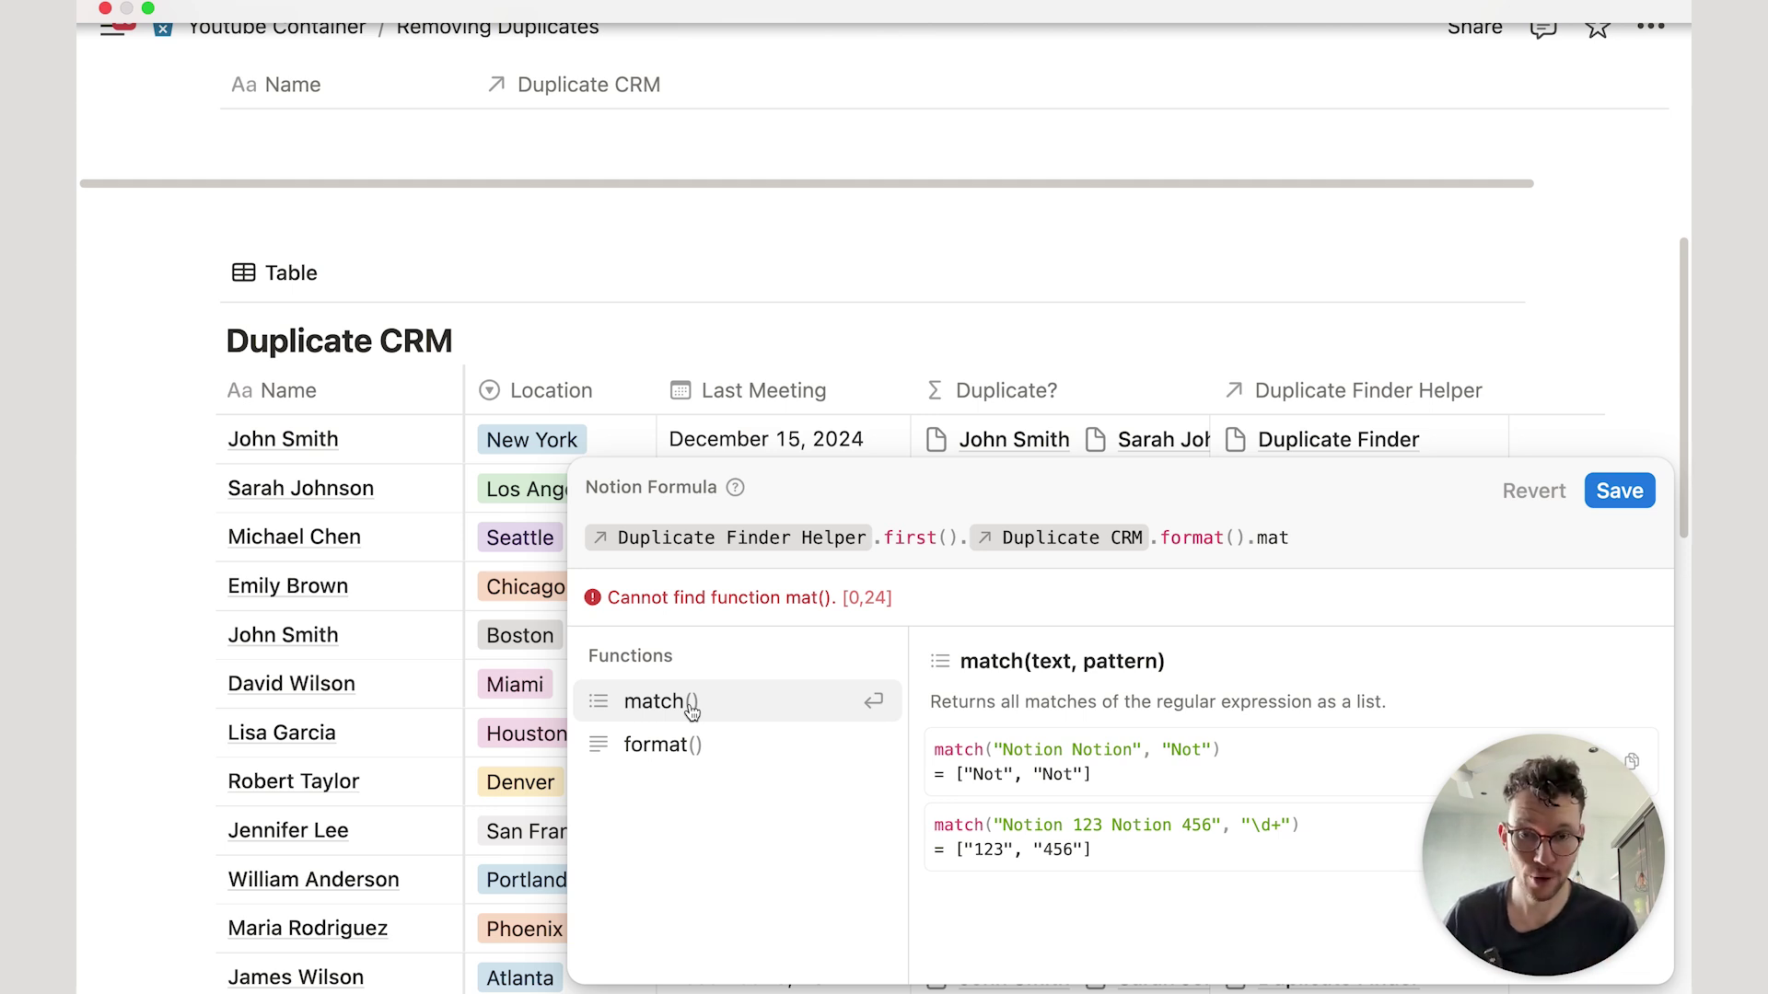
left_click(691, 703)
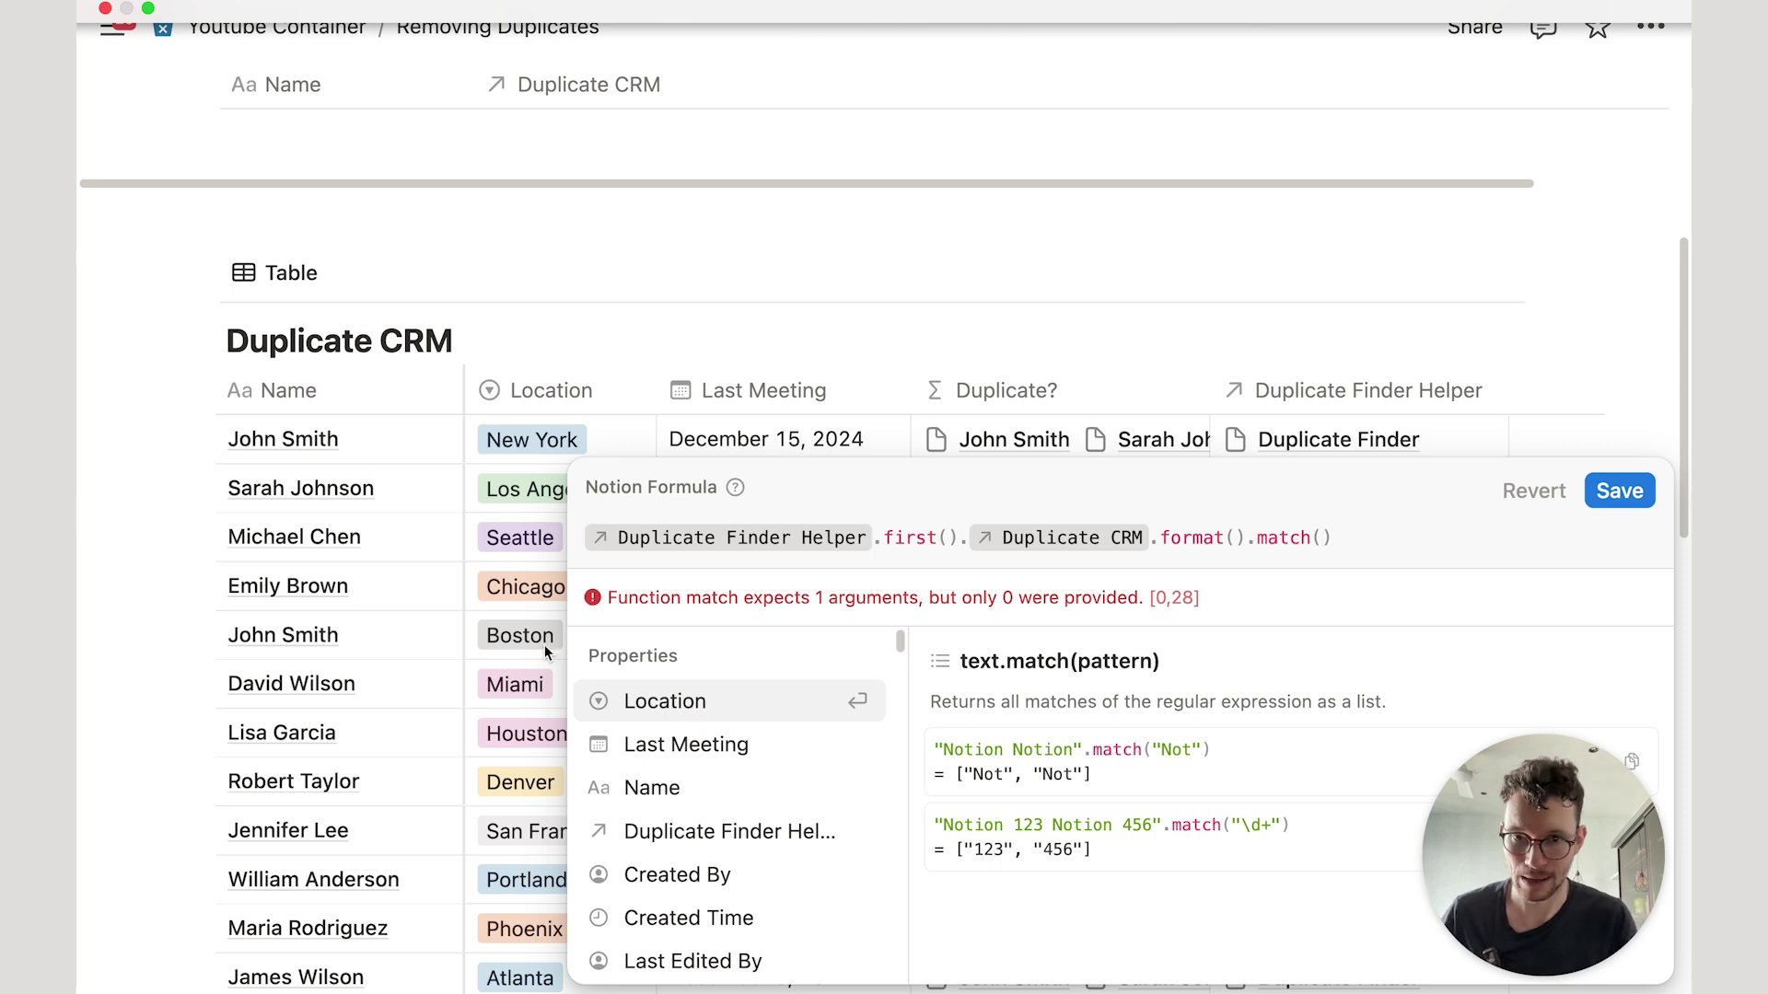
left_click(637, 789)
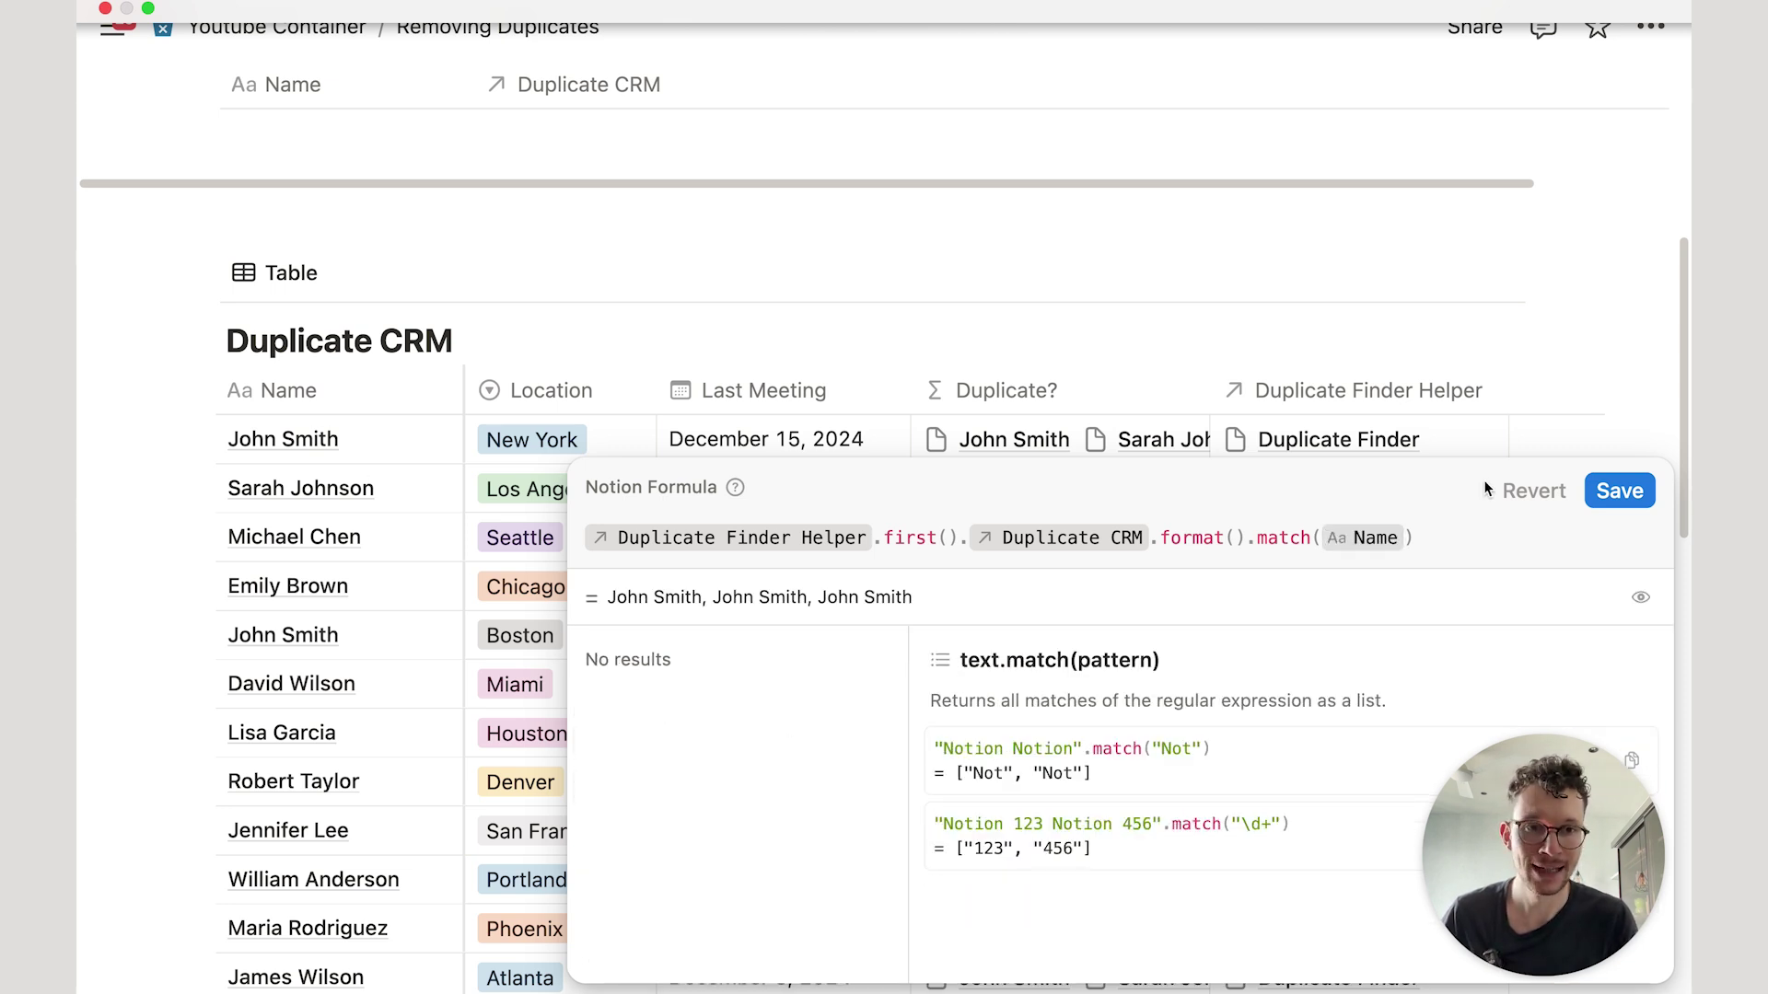
left_click(1618, 490)
scroll(921, 276, "down", 3)
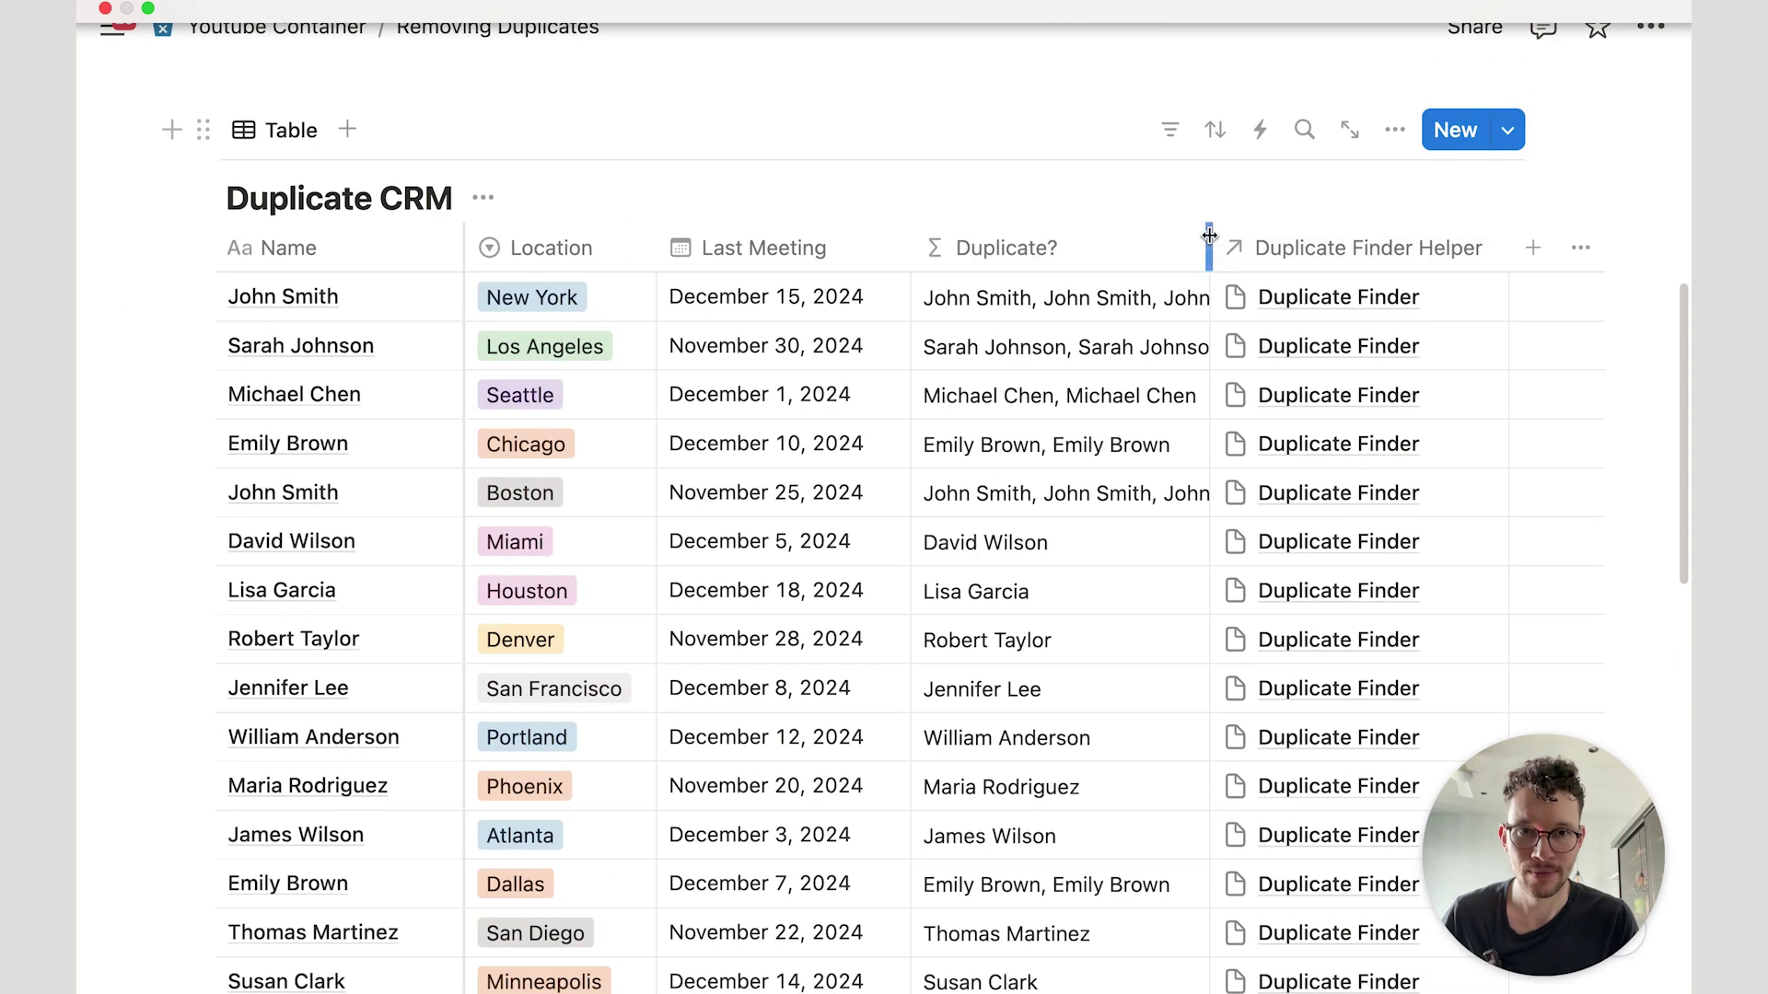
Append .length() to the Duplicate? formula so it counts matching names, then narrow the column.
left_click_drag(1209, 236, 1361, 229)
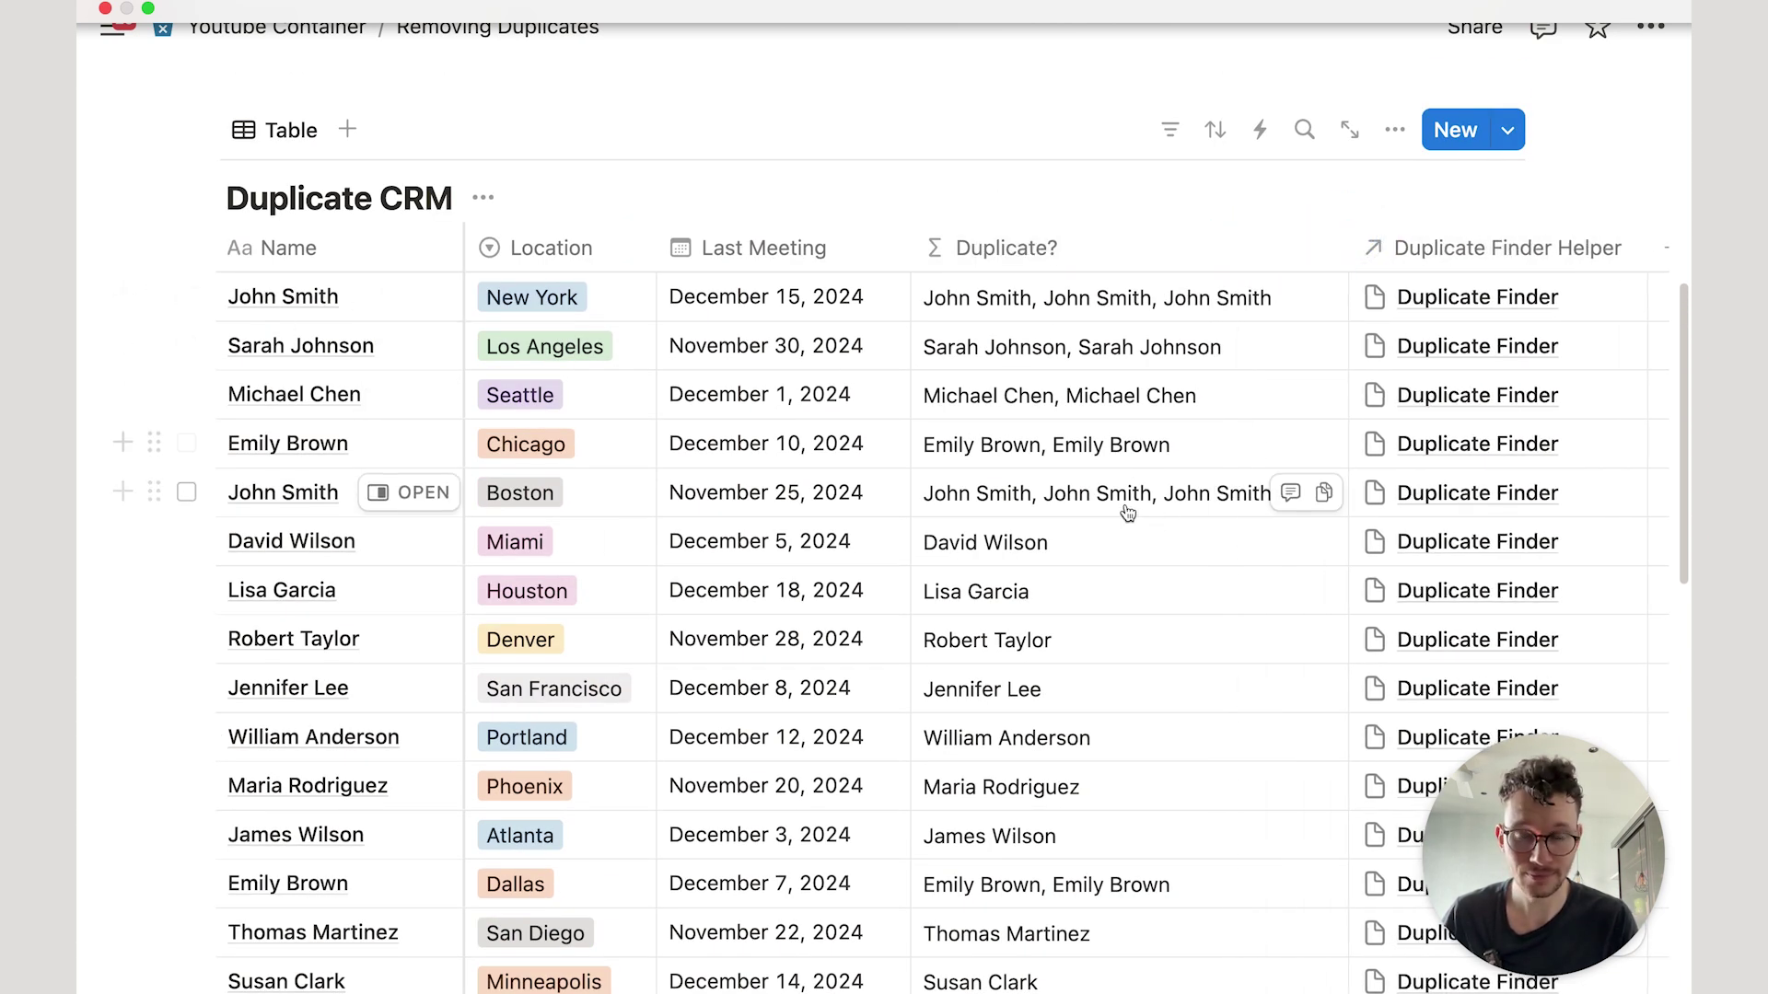
scroll(1113, 511, "down", 1)
scroll(1113, 511, "down", 2)
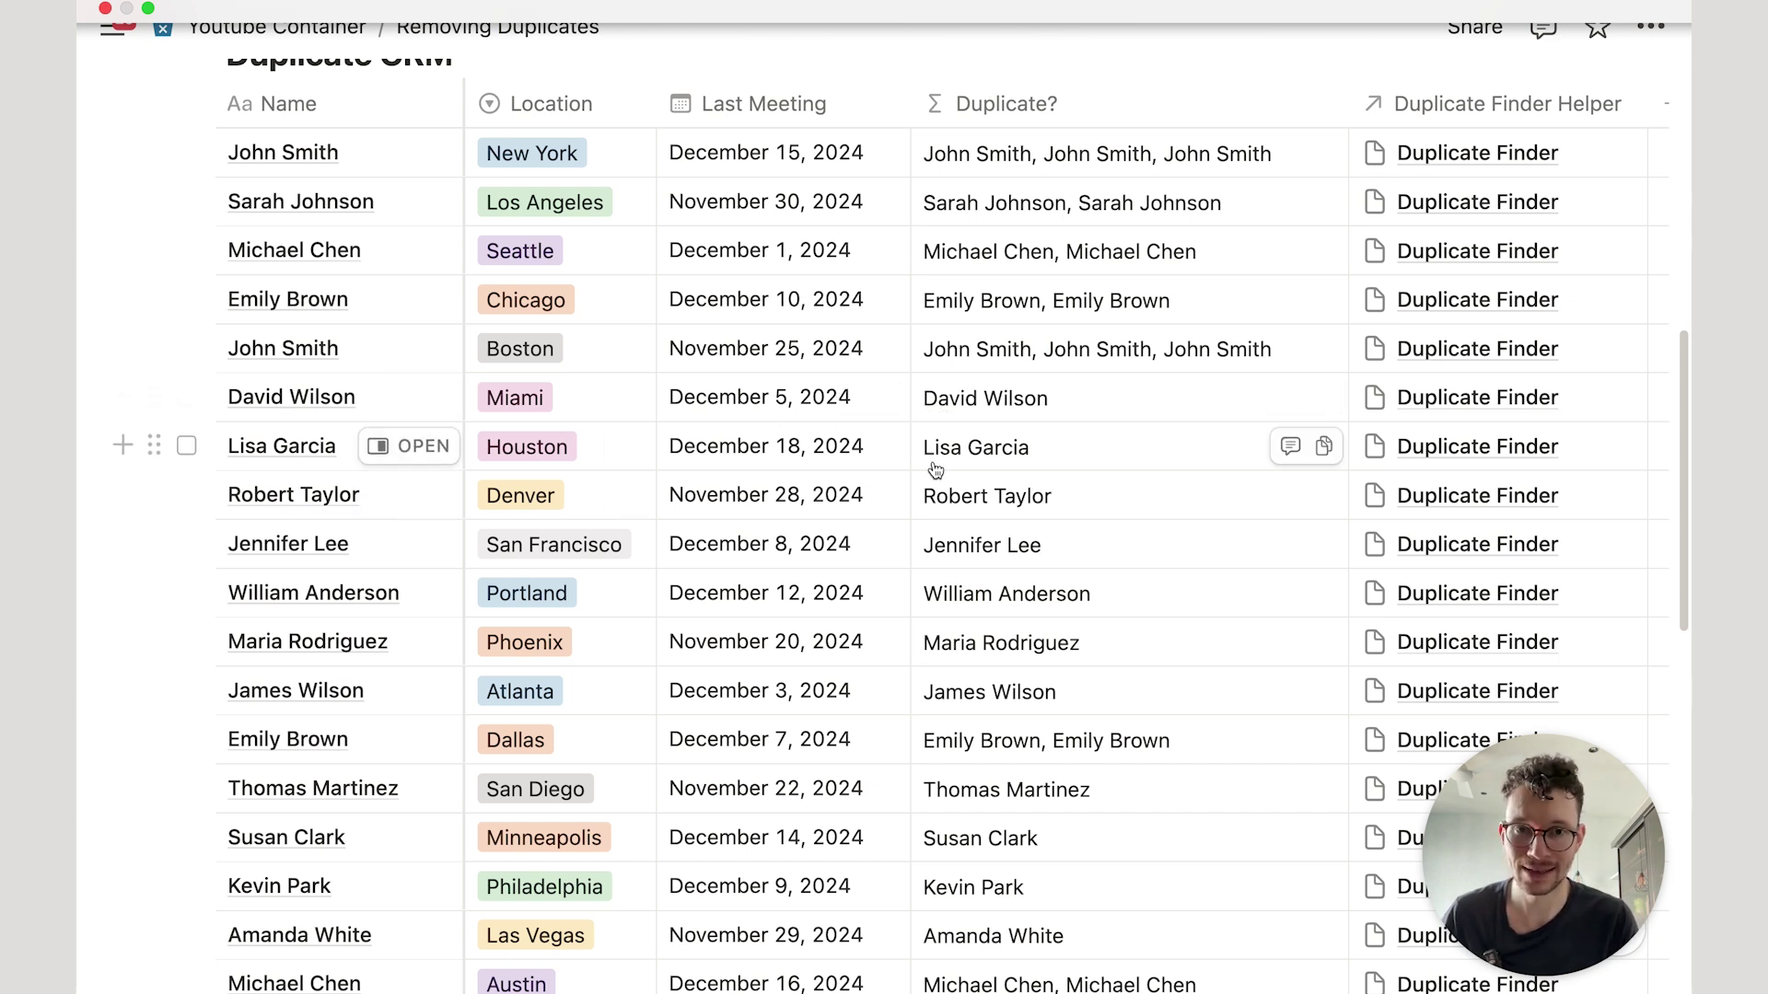
scroll(955, 466, "up", 3)
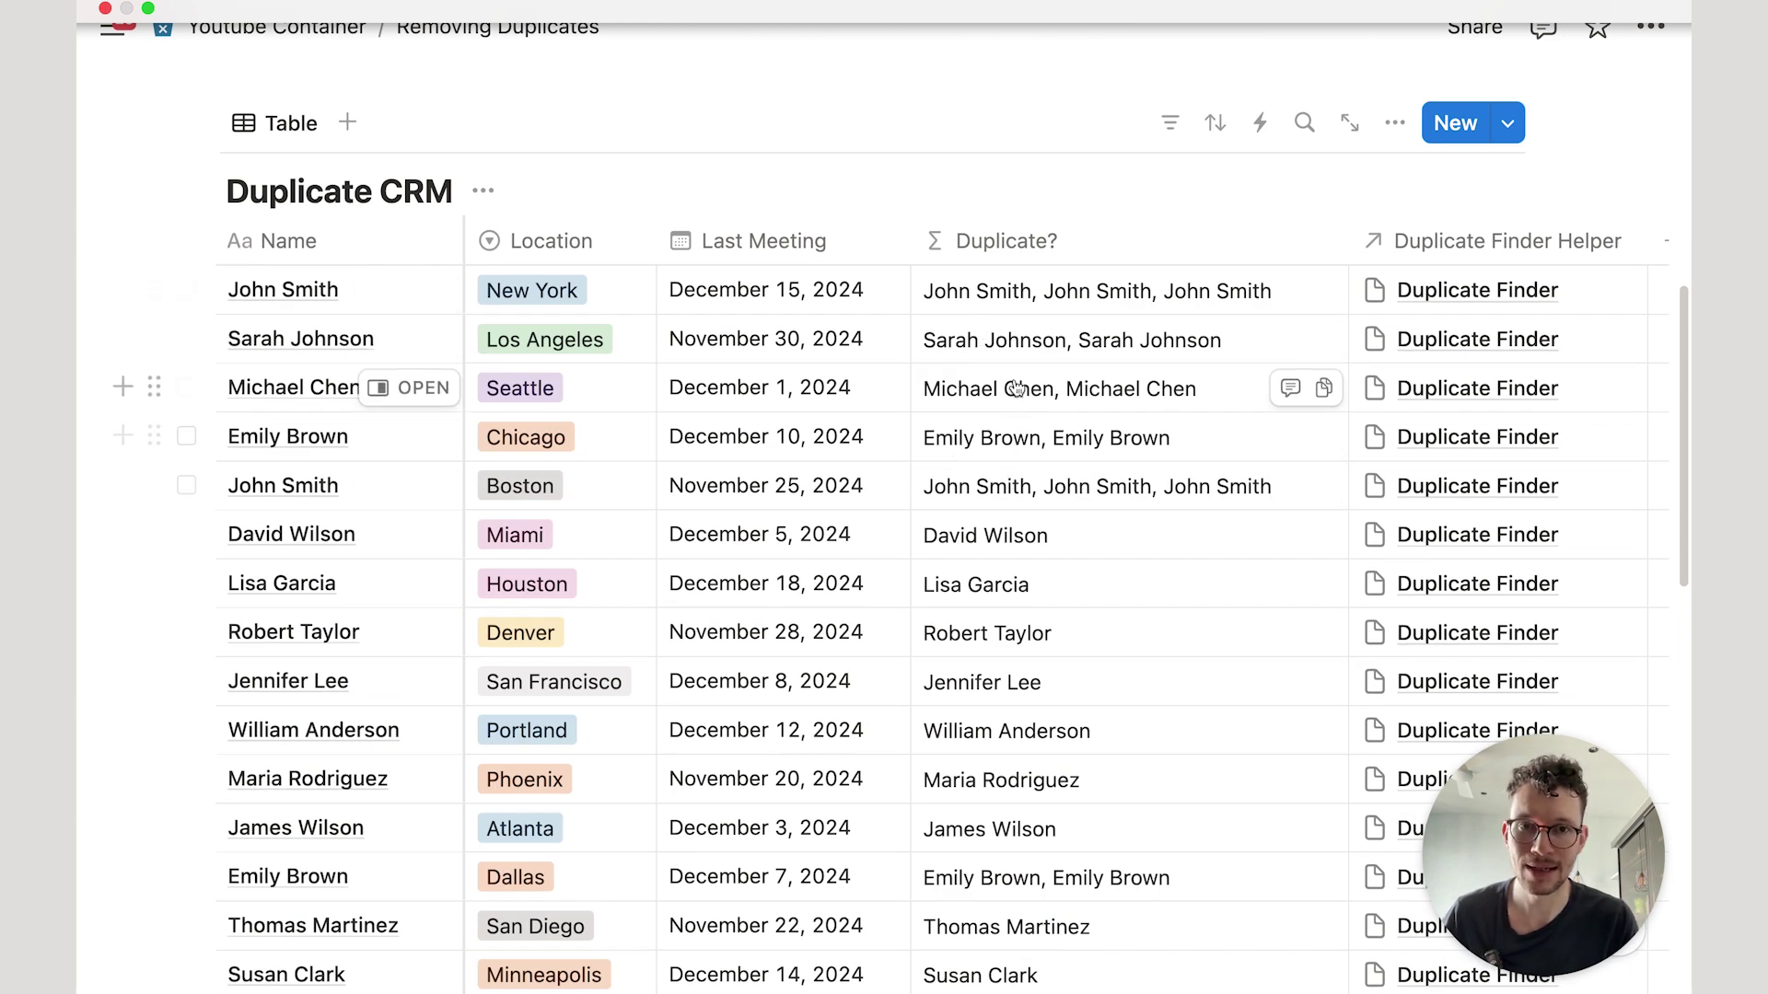
left_click(1211, 391)
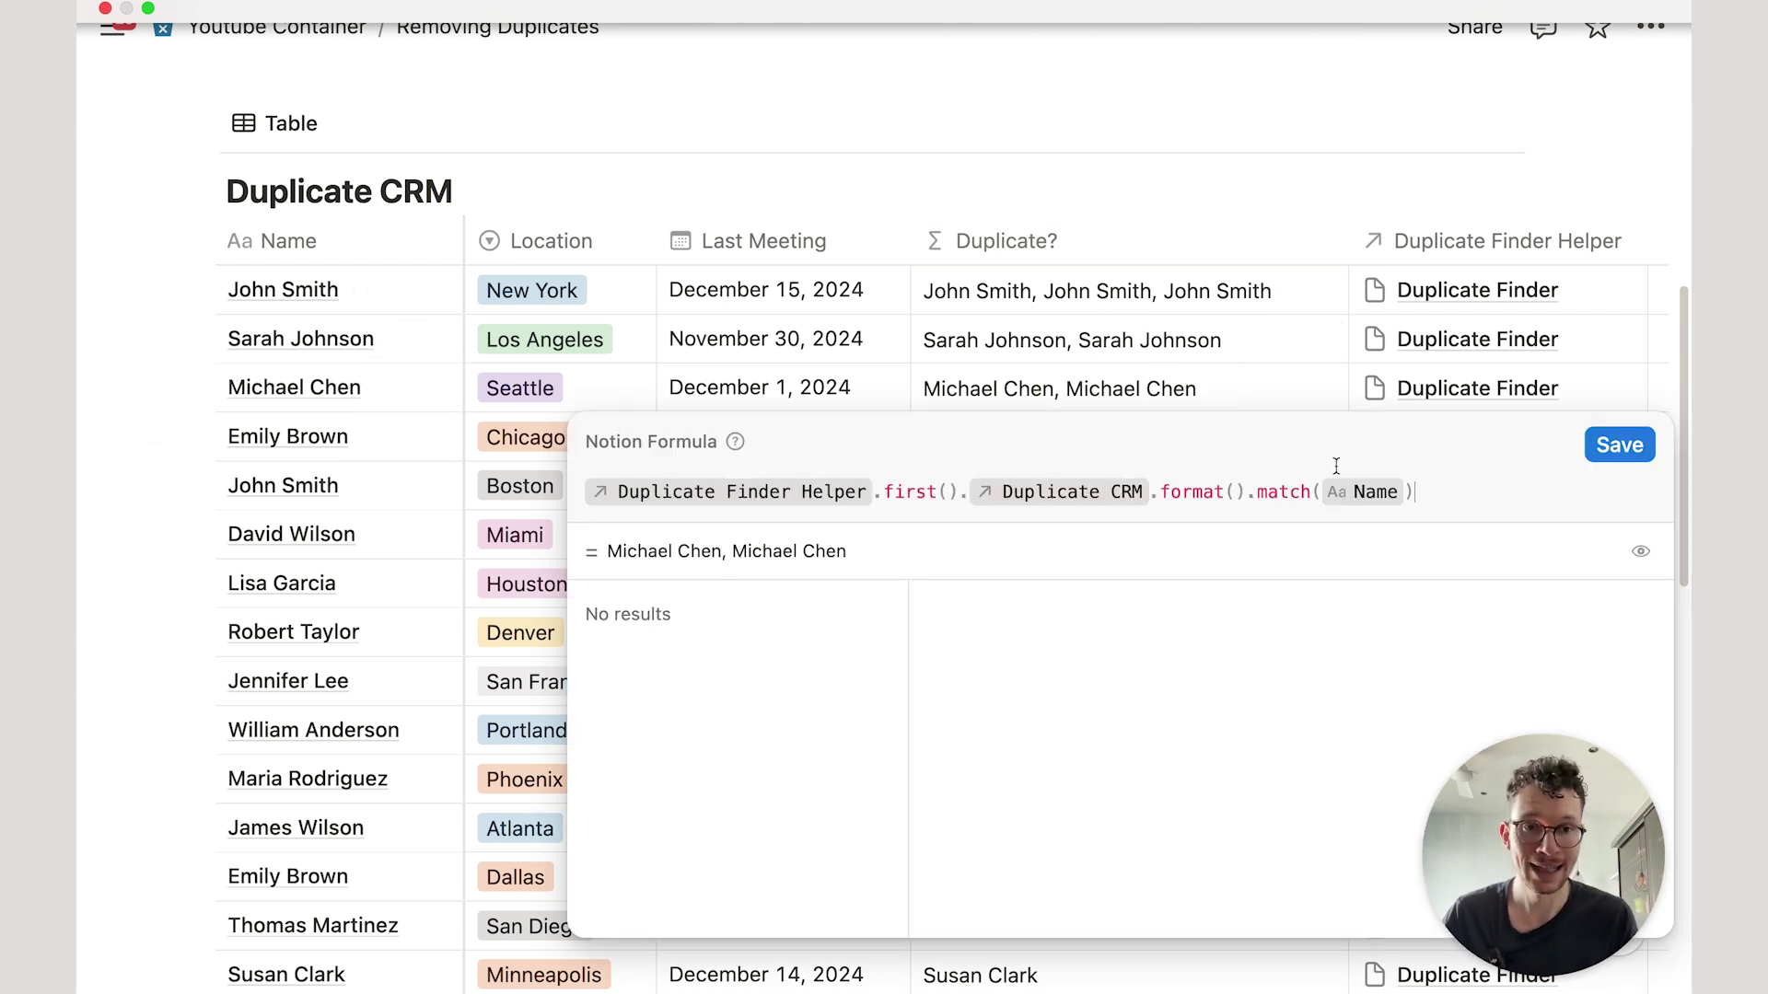
type(".")
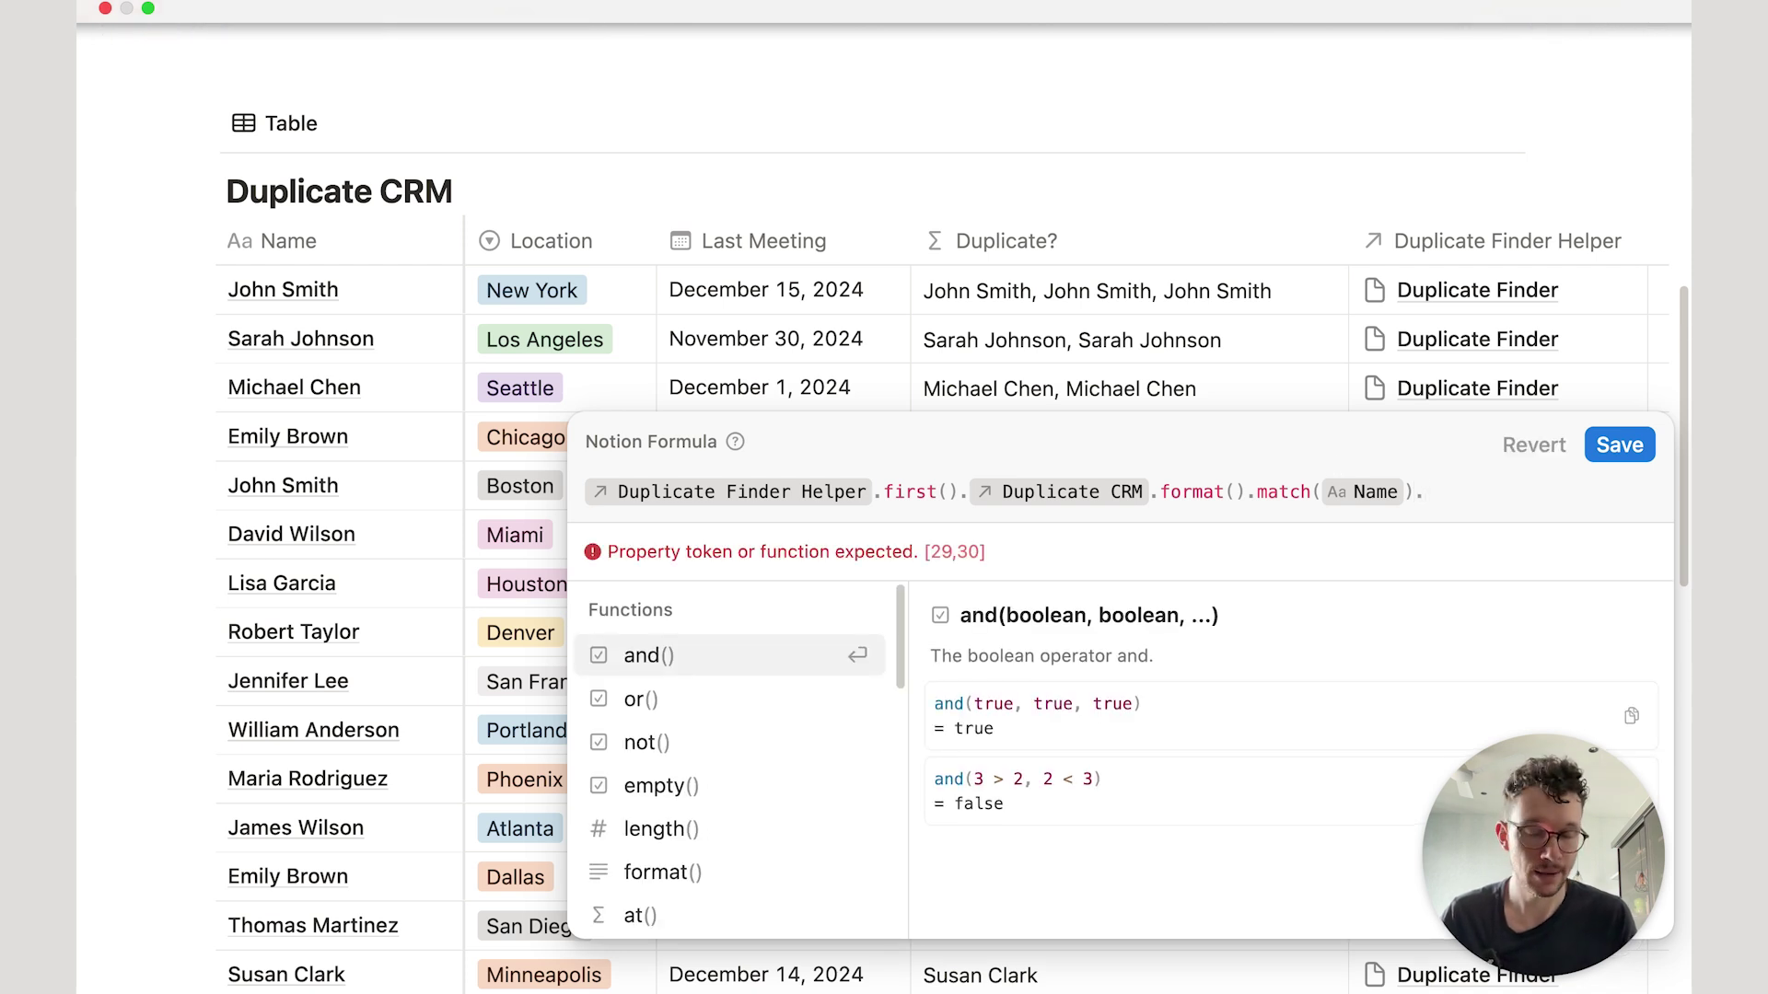
type("le")
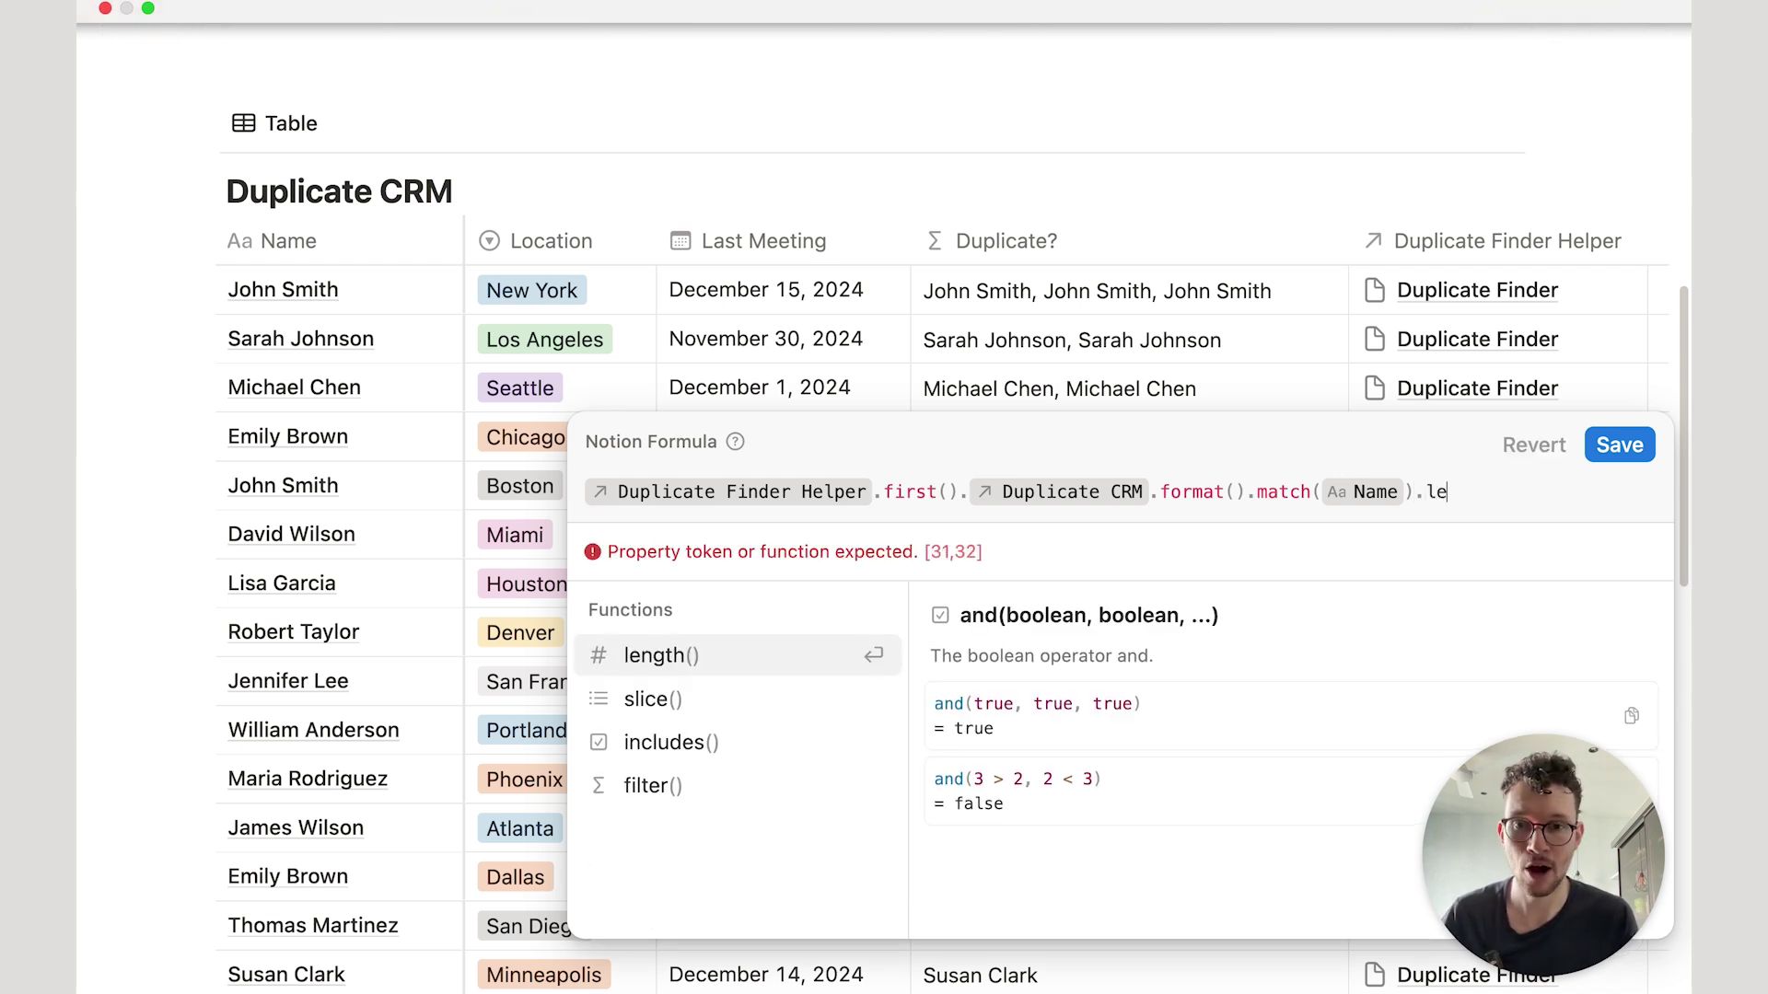
key("Return")
left_click(1623, 443)
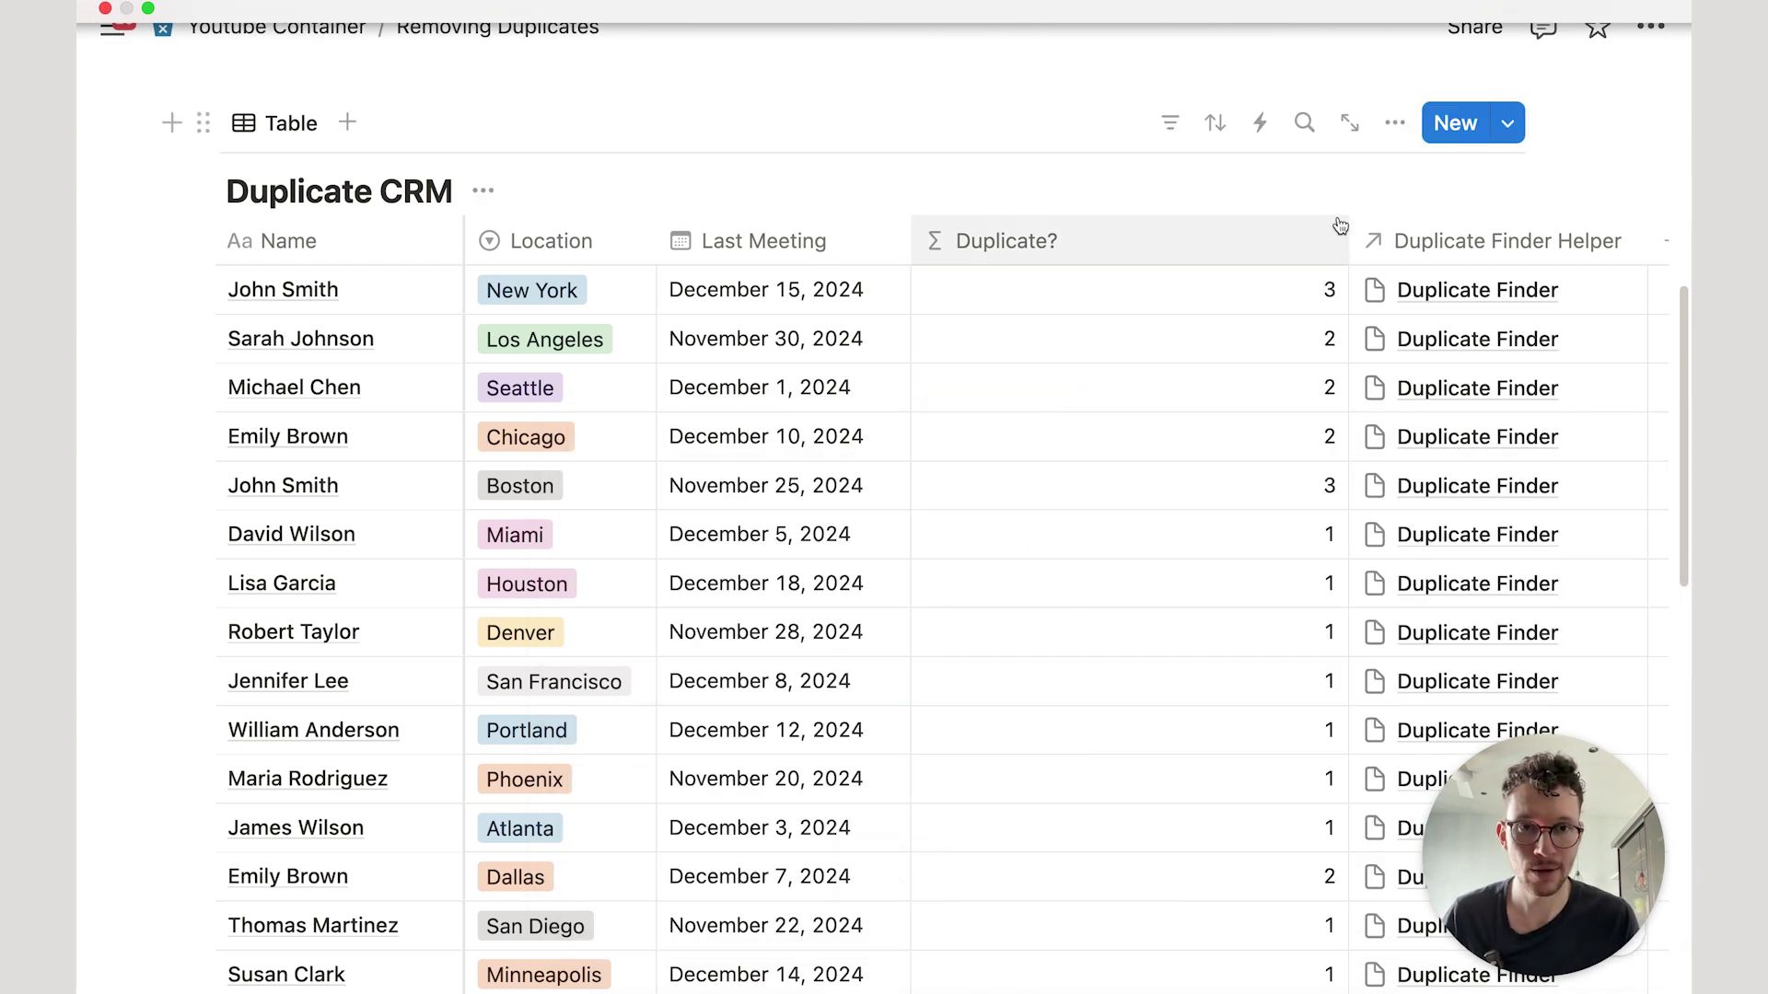
left_click_drag(1346, 238, 1069, 276)
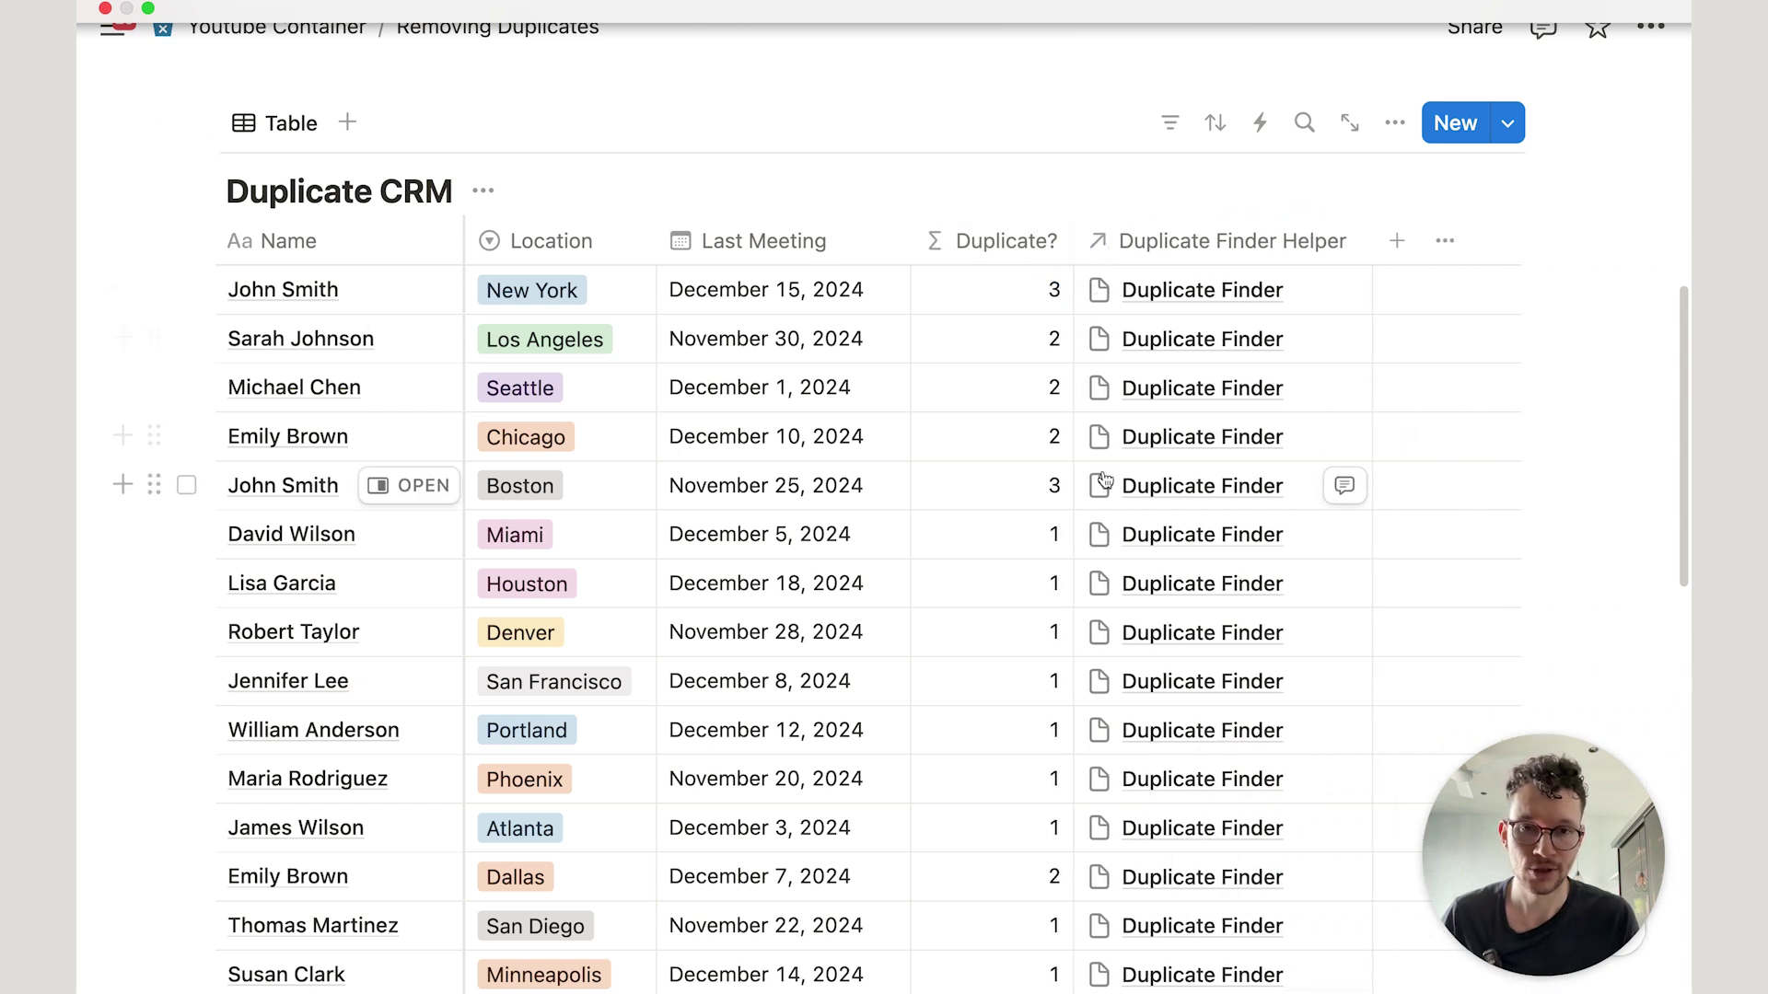
Subtract 1 in the Duplicate? formula so unique names show 0.
left_click(1024, 546)
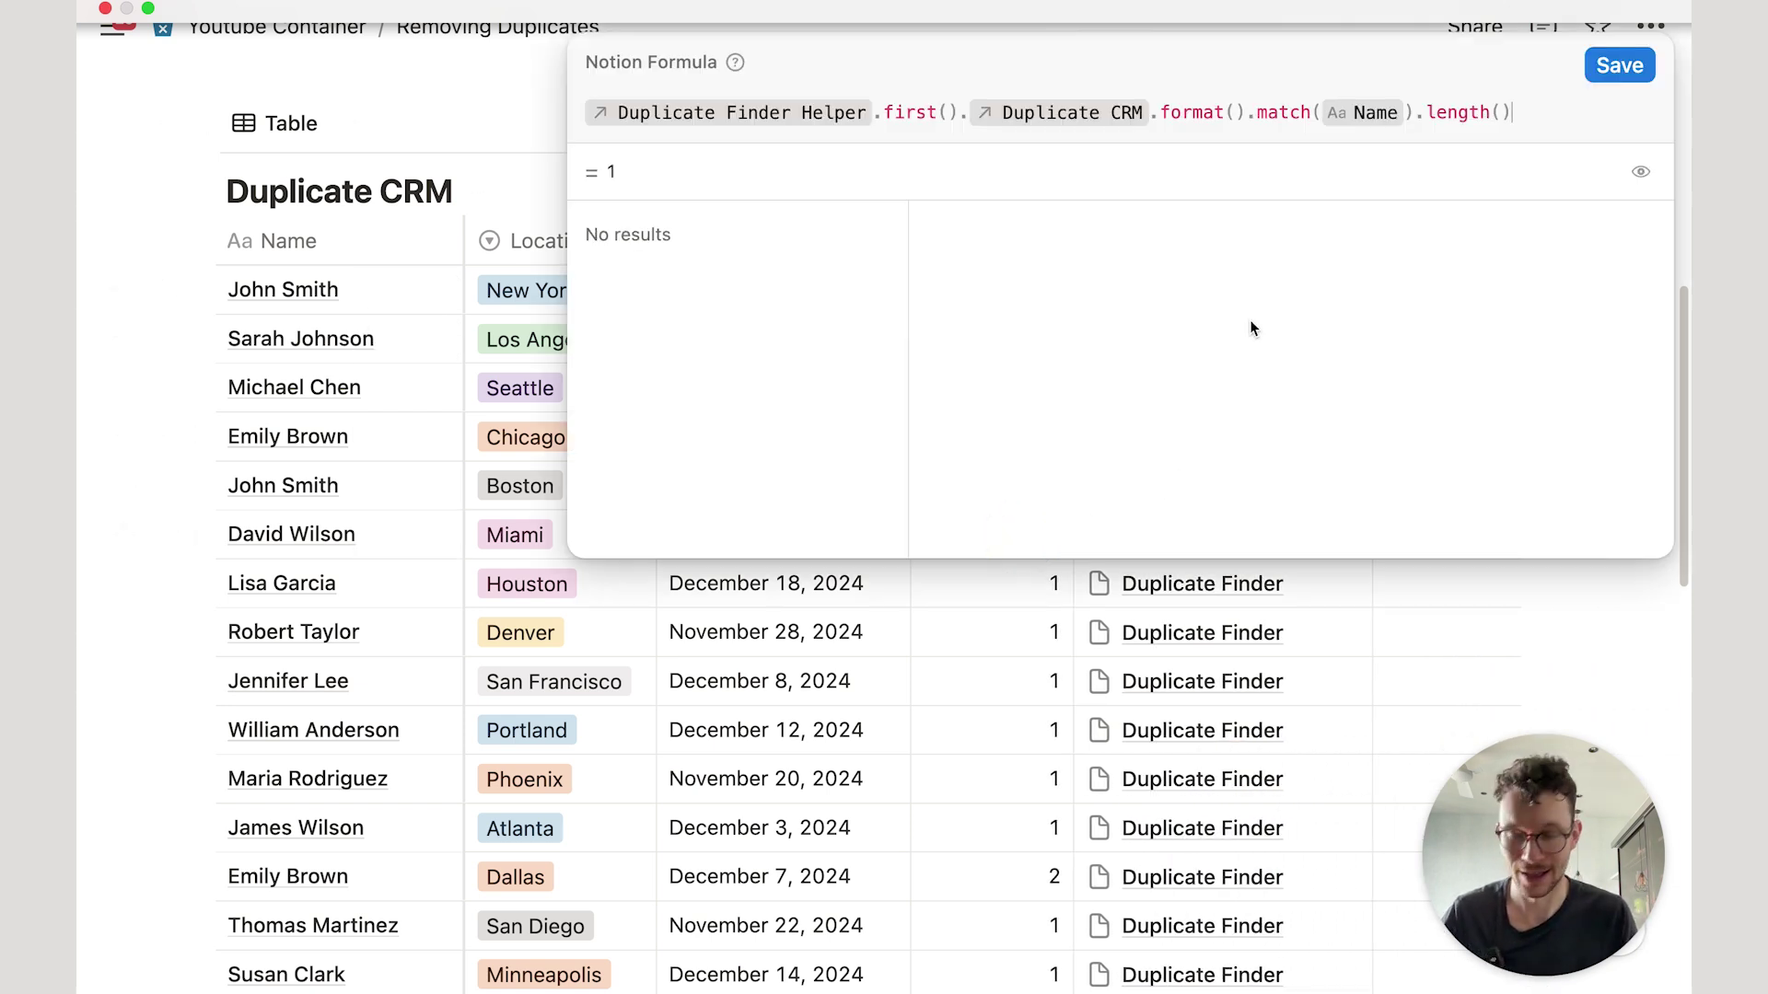
type("-1")
left_click(1616, 63)
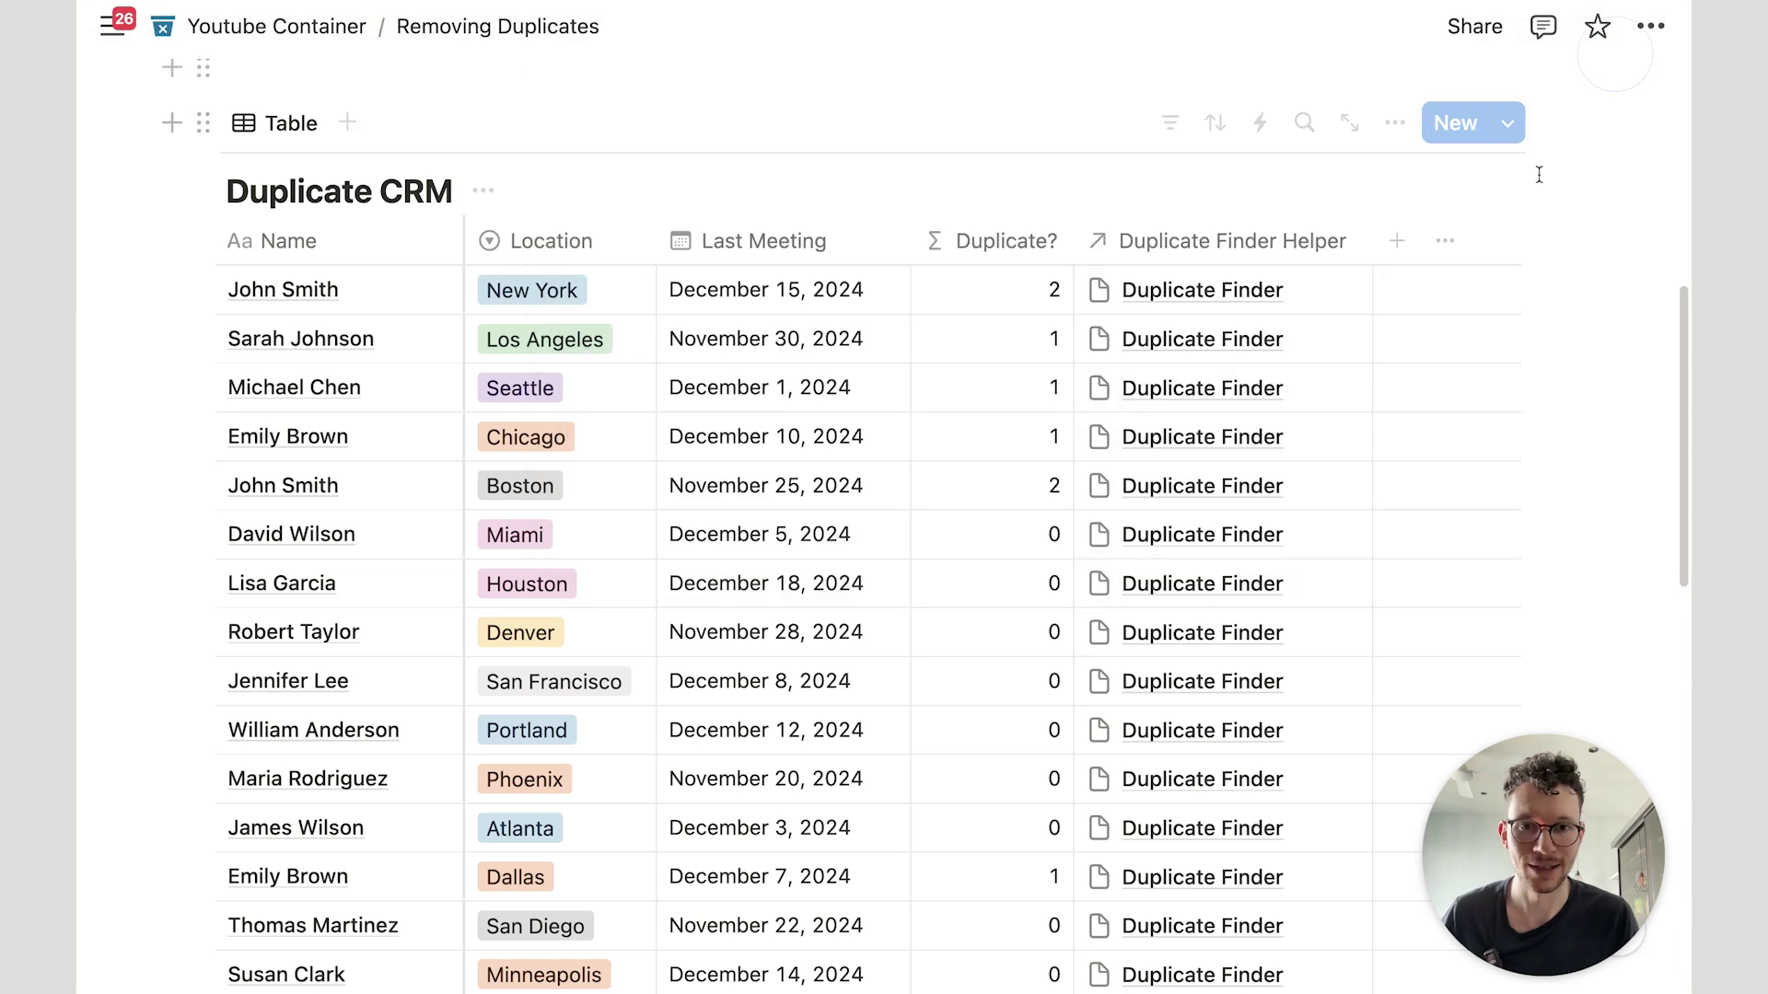
scroll(1335, 442, "down", 1)
scroll(1052, 541, "down", 1)
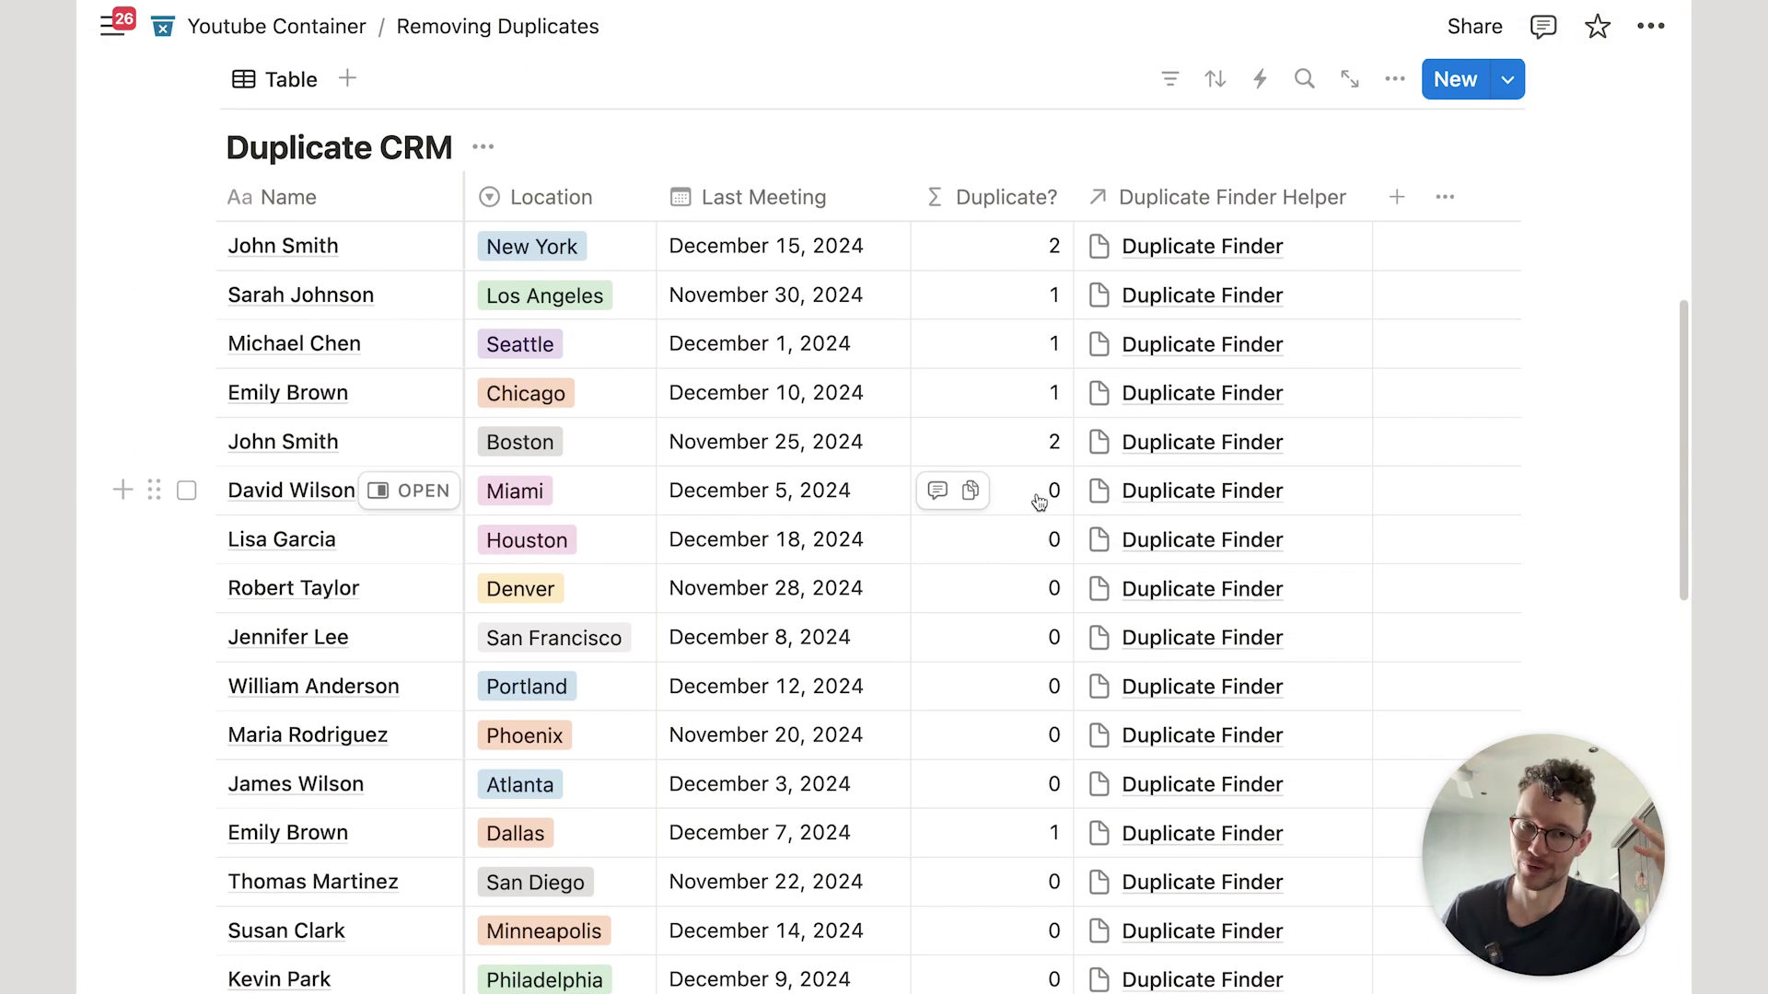
scroll(1046, 508, "up", 1)
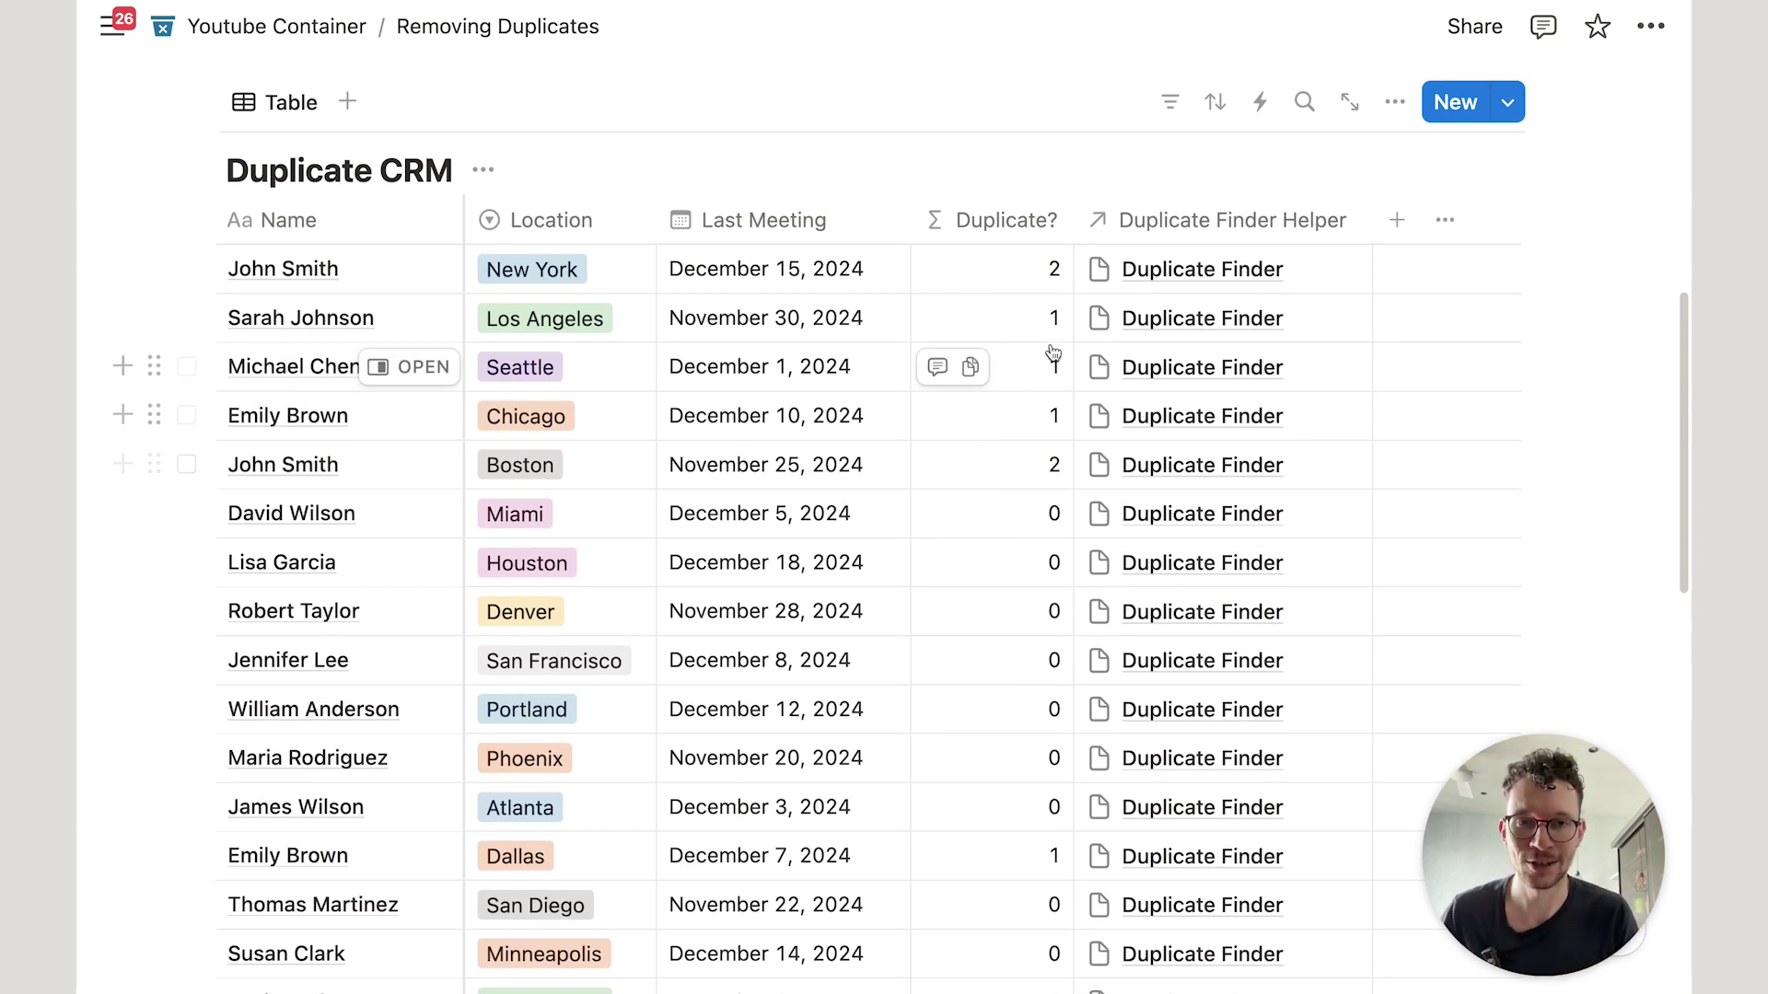
scroll(1054, 359, "up", 4)
Filter Duplicate CRM to rows where Duplicate? is greater than 0.
left_click(1170, 279)
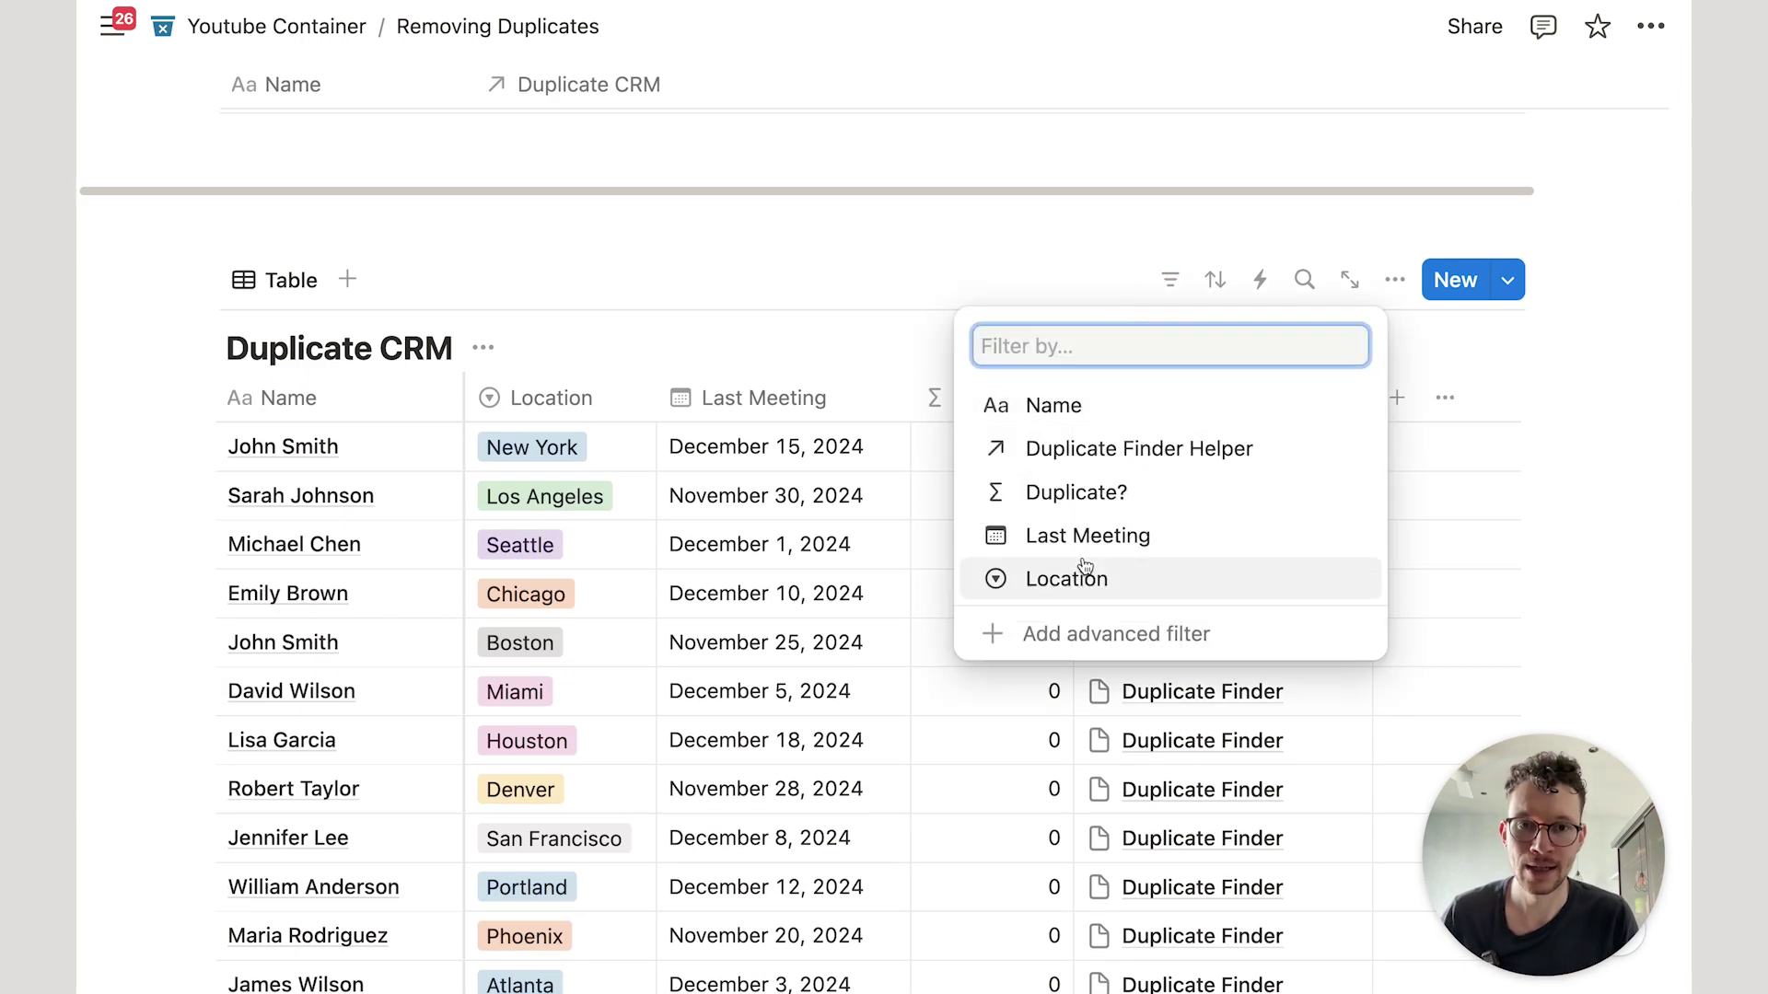
left_click(1116, 634)
left_click(304, 466)
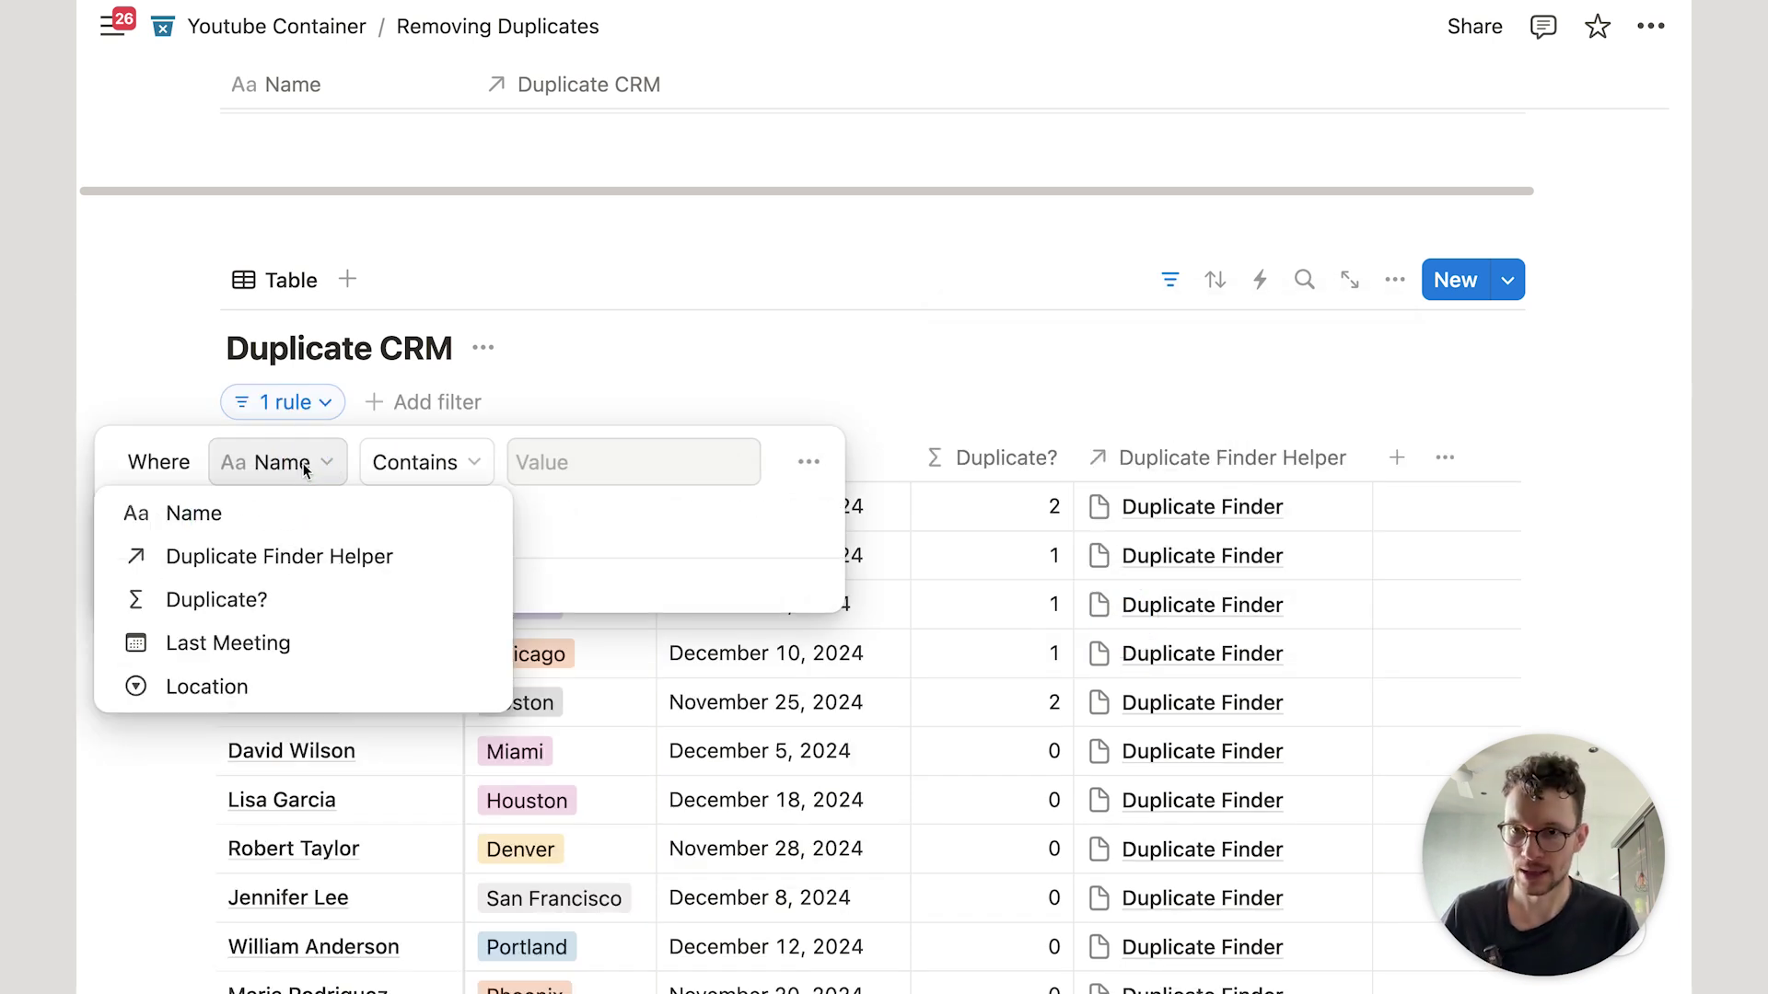
left_click(340, 599)
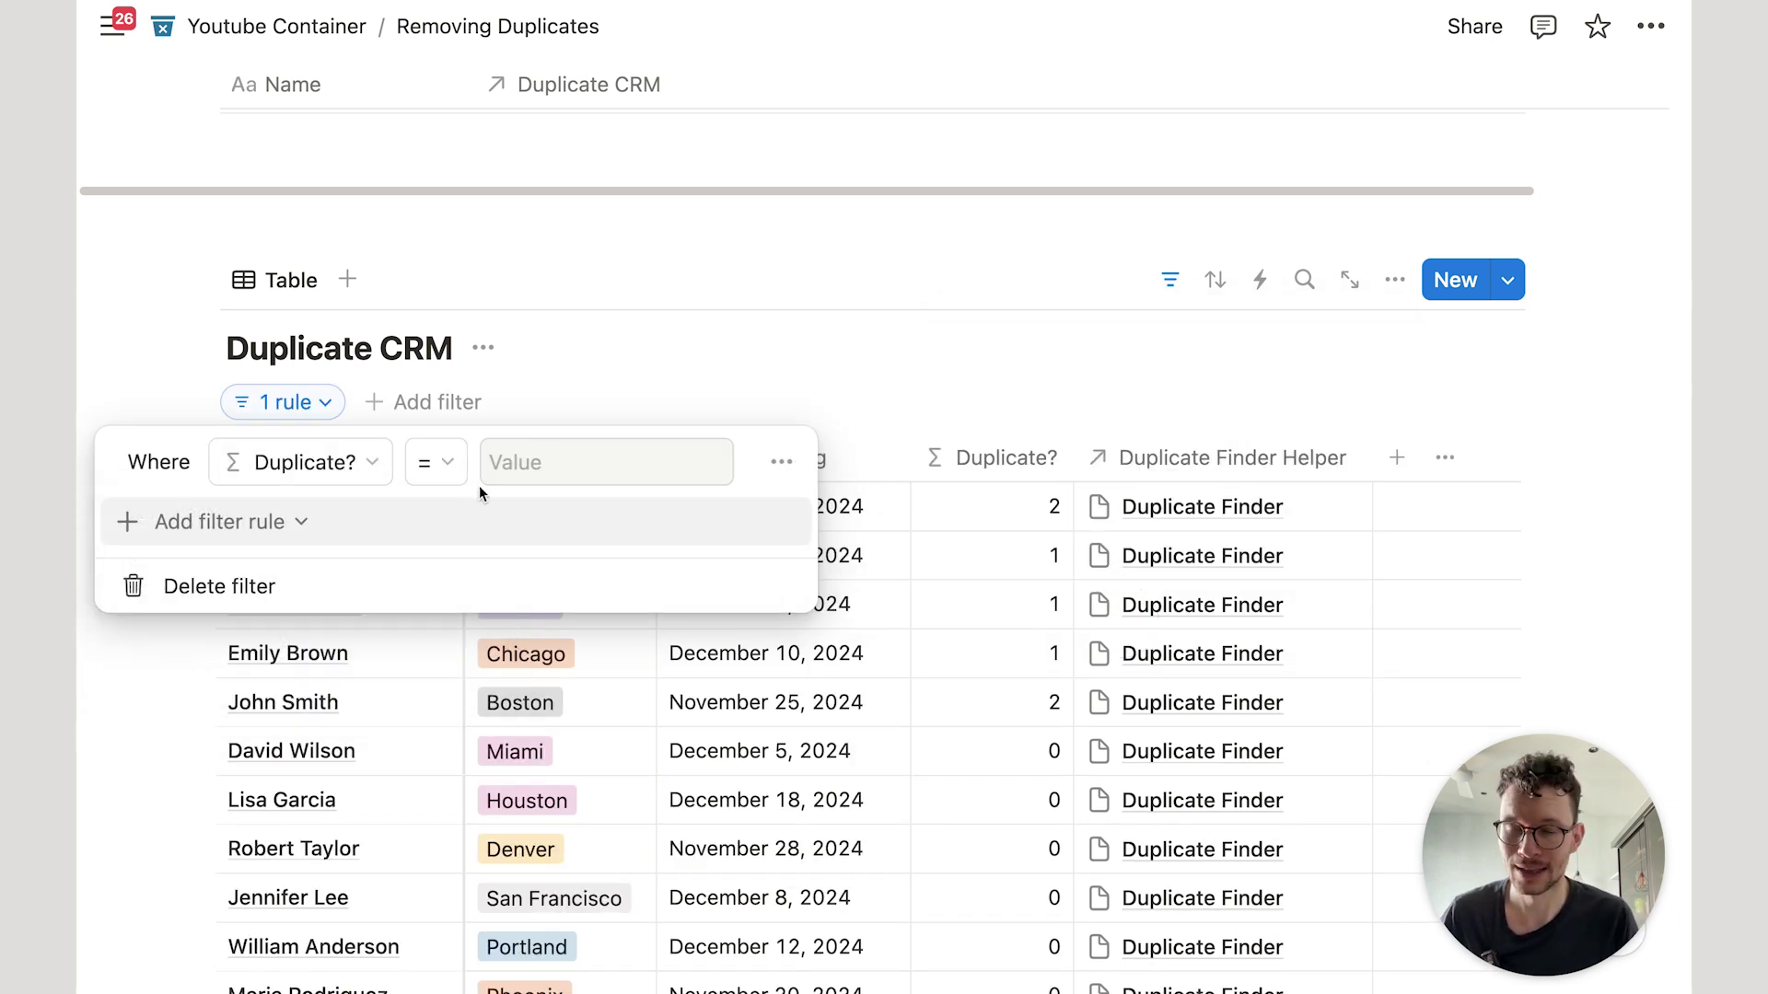
left_click(444, 462)
left_click(466, 599)
left_click(525, 465)
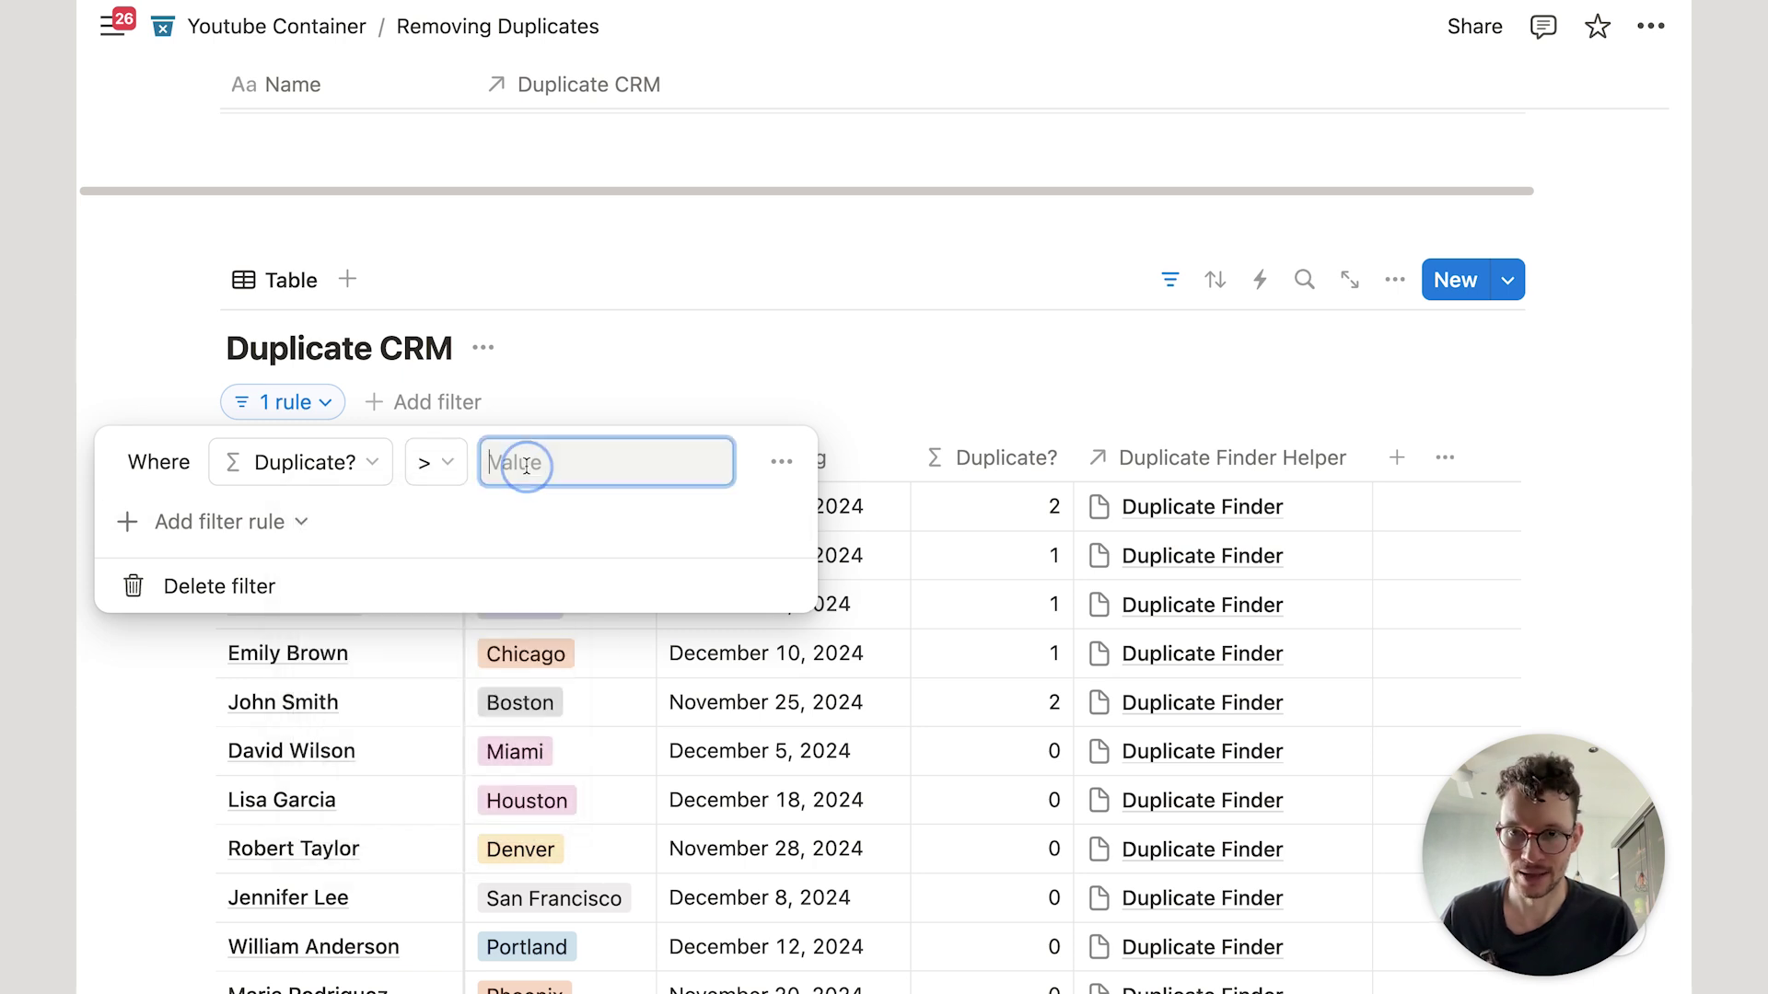
type("0")
left_click(715, 276)
scroll(672, 288, "down", 3)
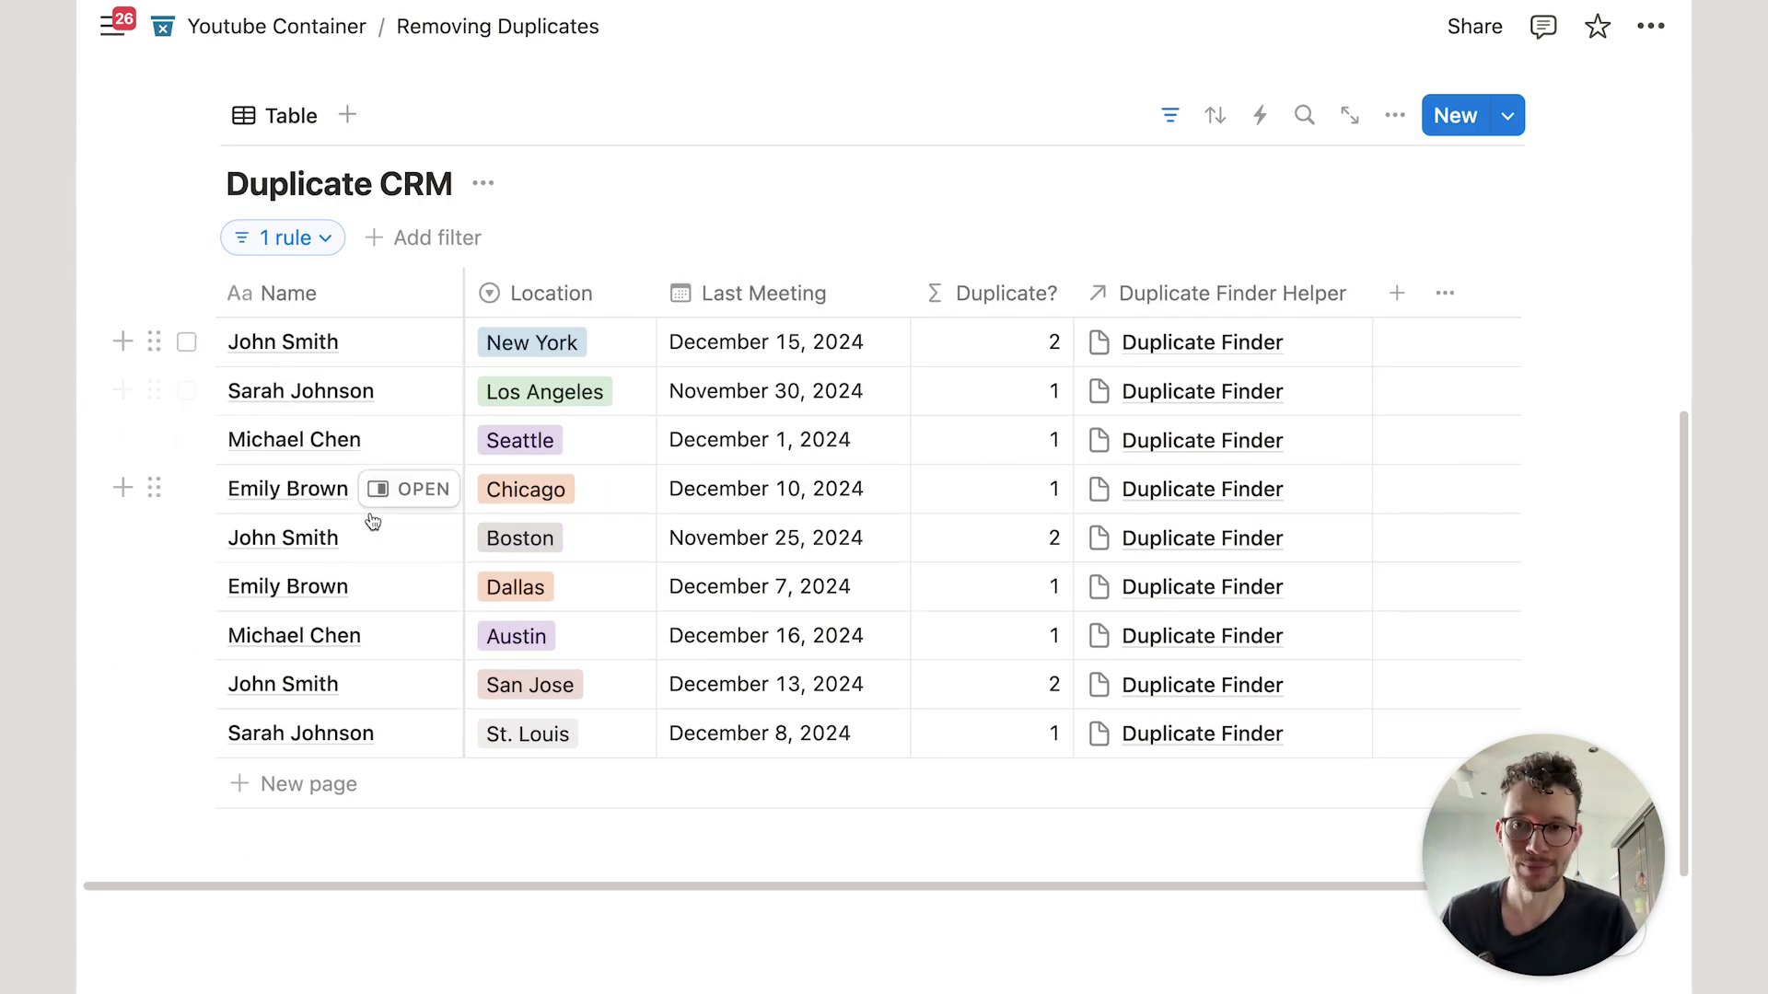
Sort the table by Name ascending.
left_click(1215, 115)
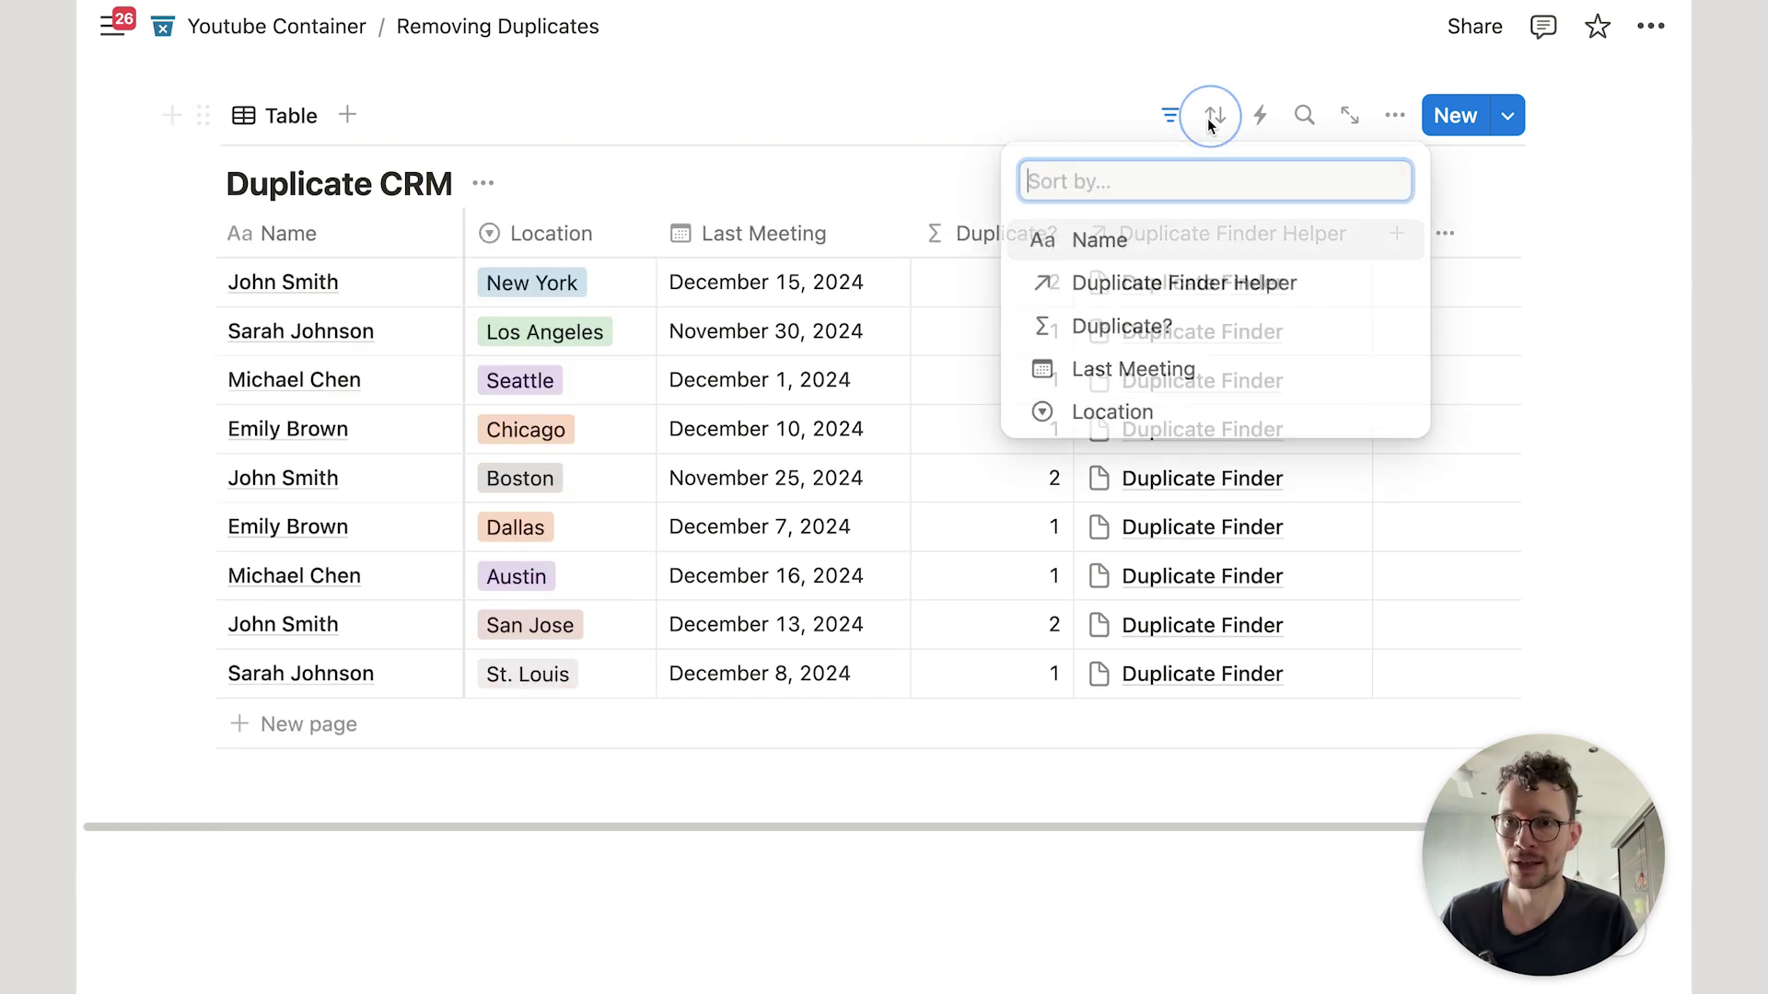
left_click(1156, 232)
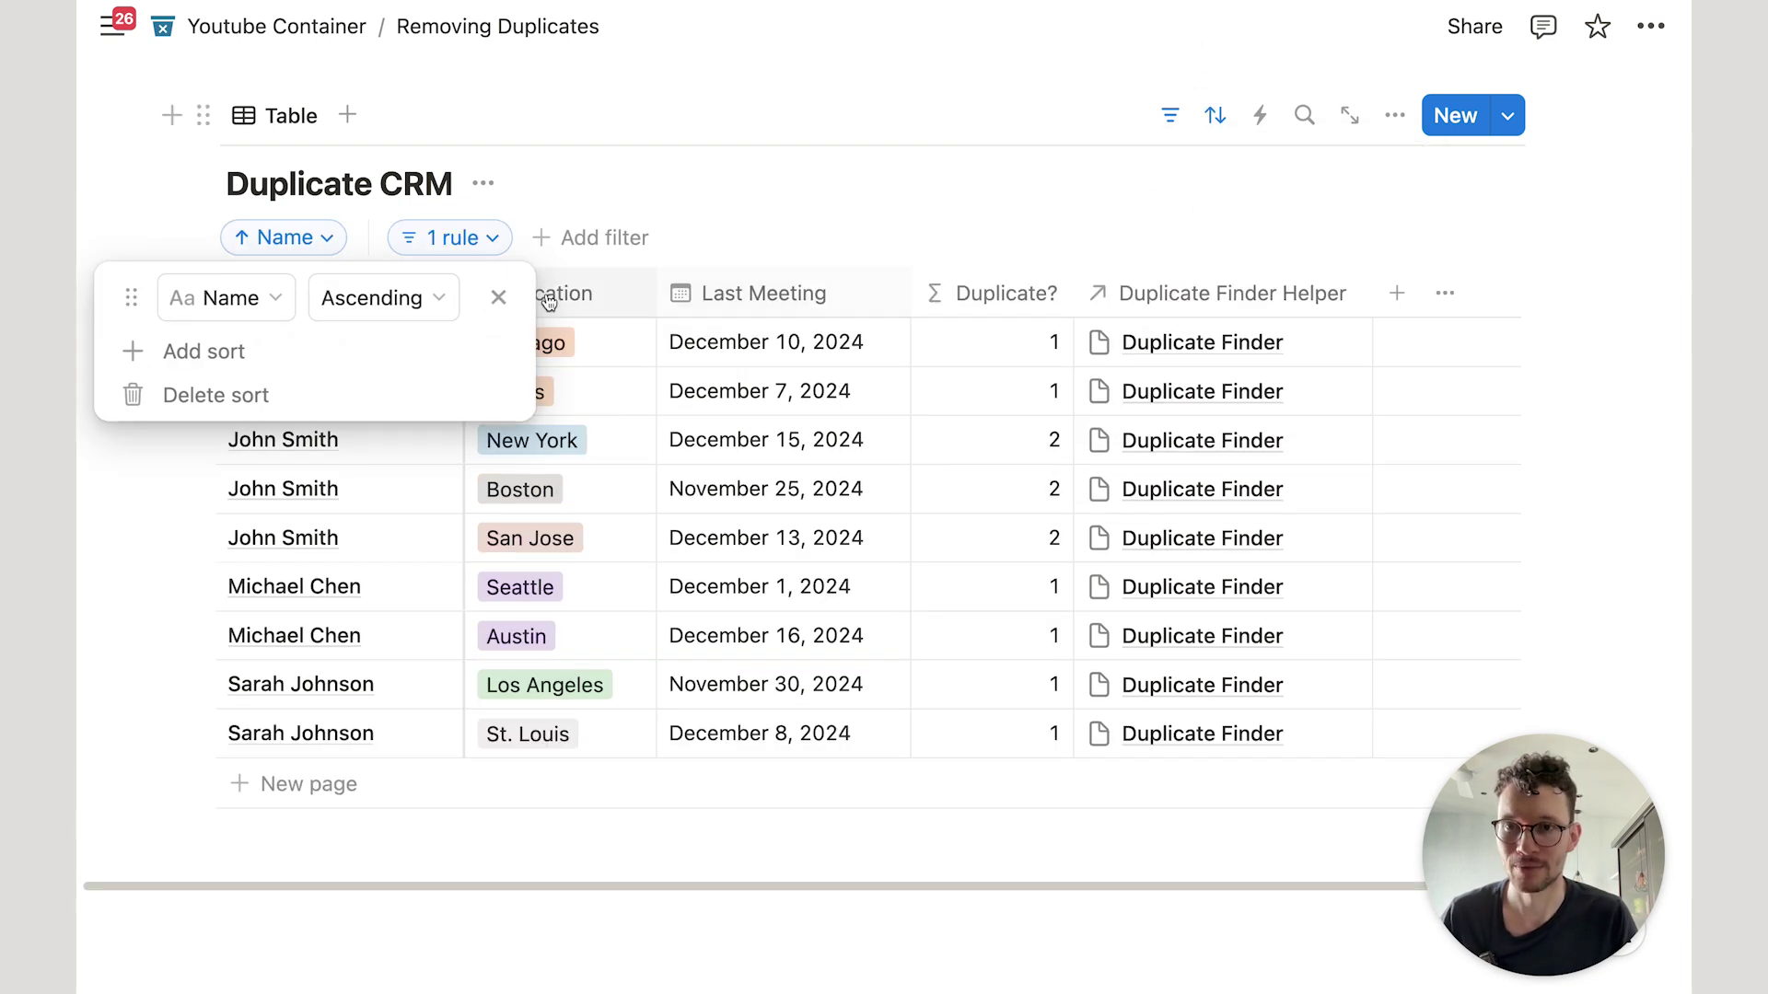
left_click(532, 912)
Tick the five extra duplicate rows: the Dallas, Boston, San Jose, Austin and St. Louis copies.
left_click(186, 392)
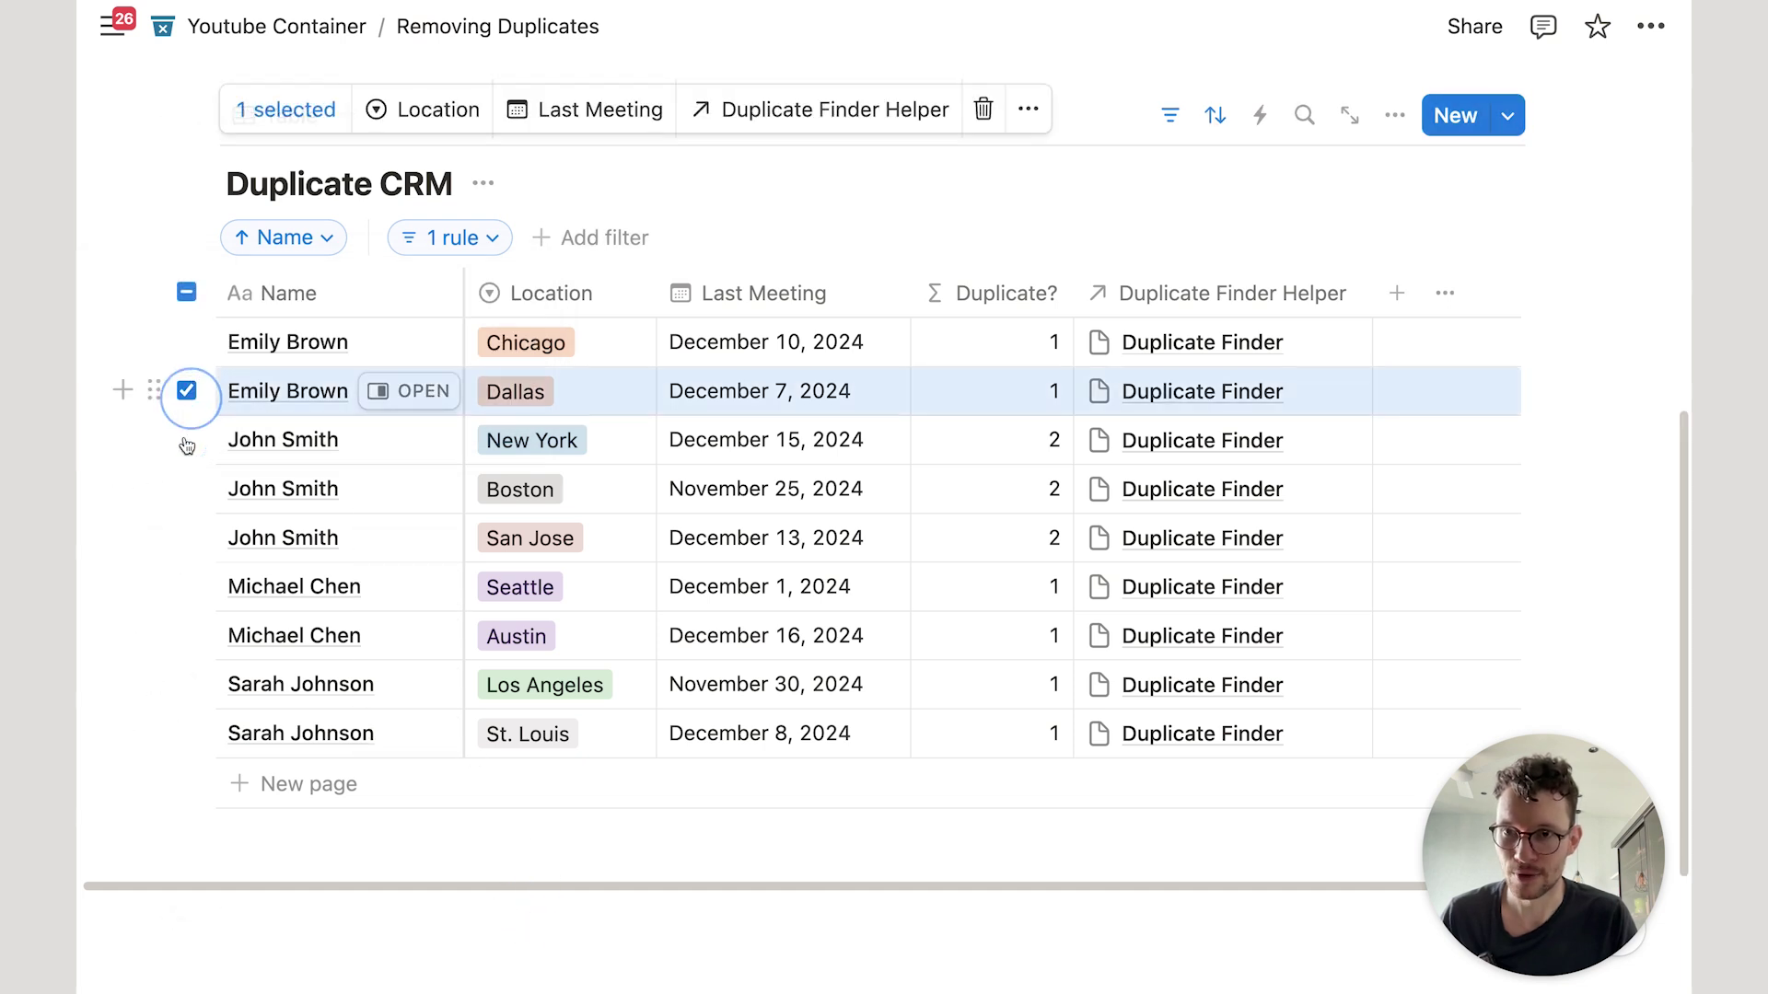
left_click(187, 489)
left_click(187, 538)
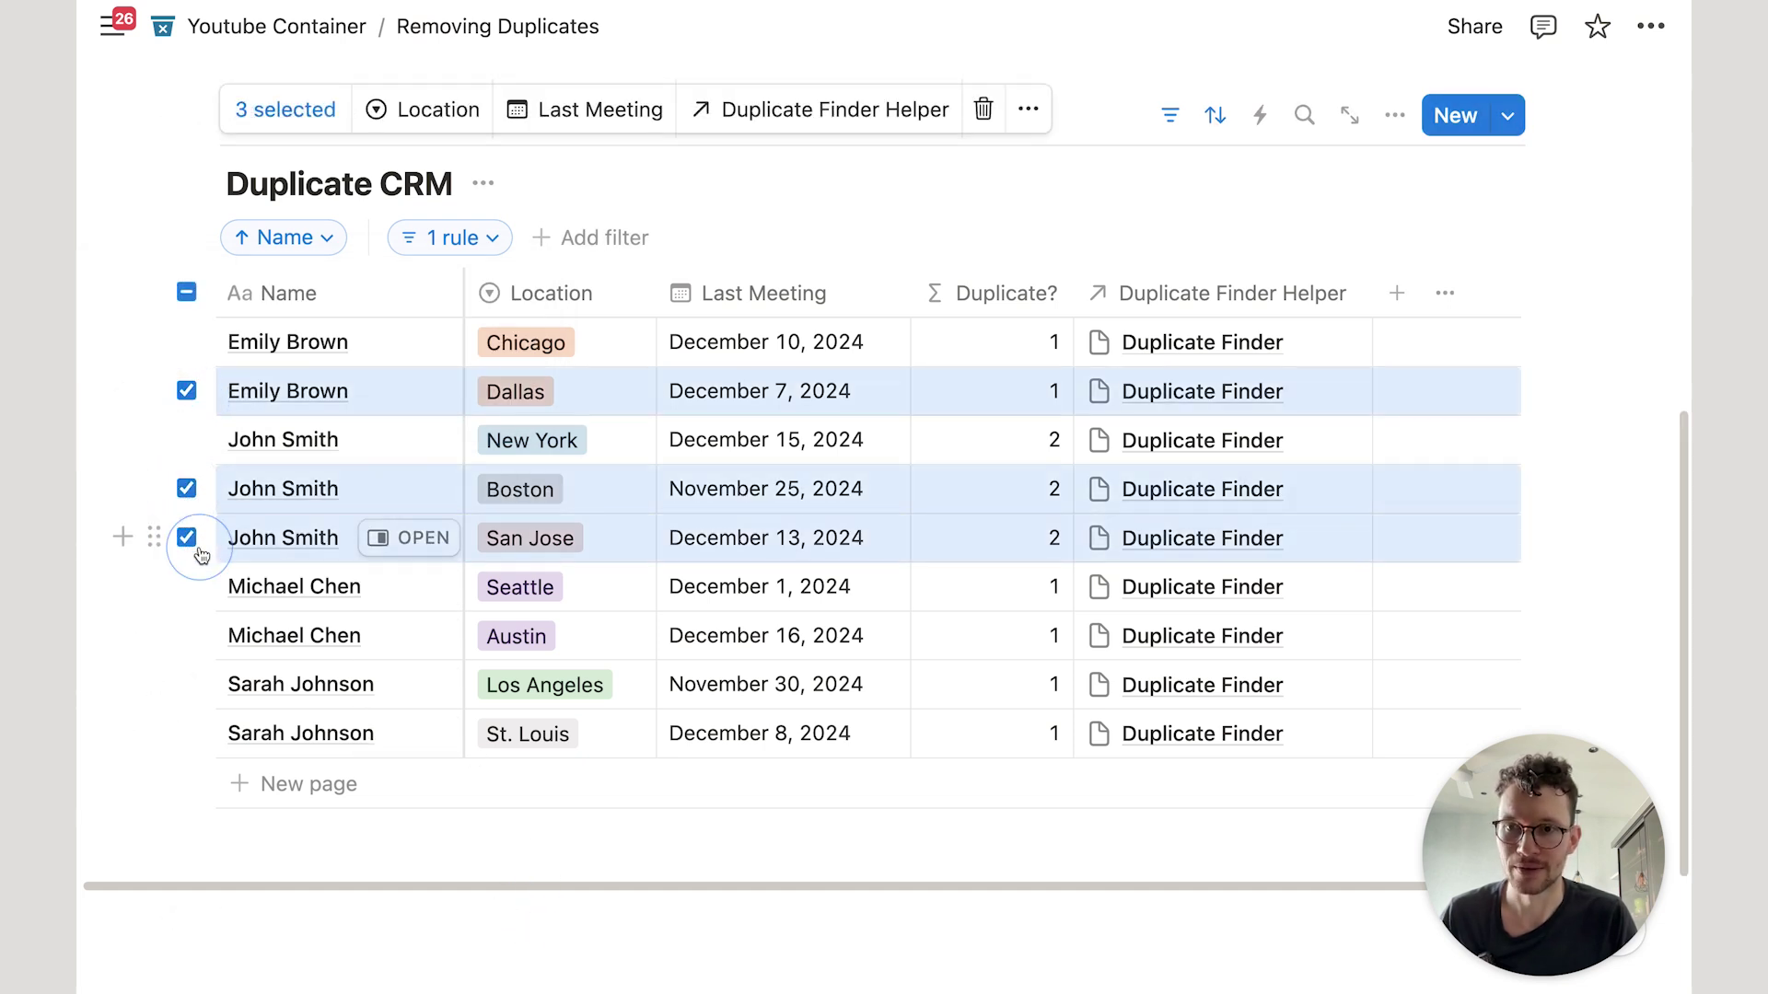
left_click(187, 636)
left_click(188, 733)
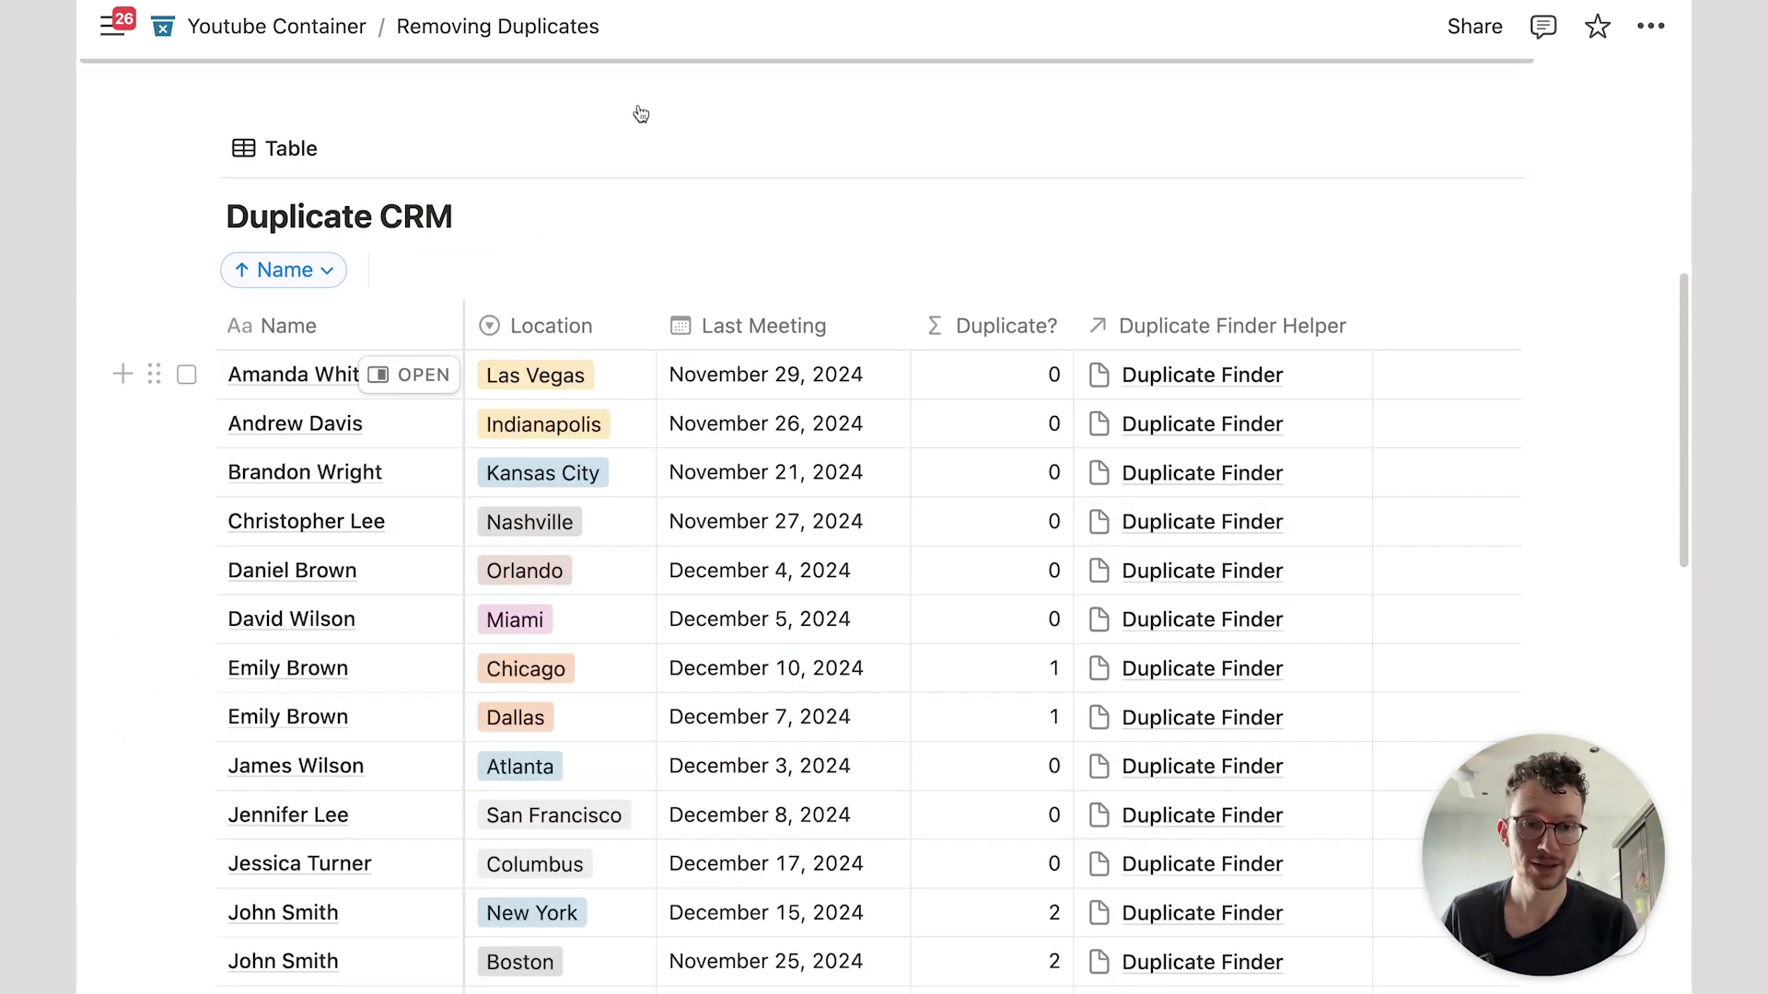
Reopen the Duplicate? formula editor from a cell in the Duplicate CRM table.
scroll(663, 211, "down", 3)
scroll(644, 368, "up", 4)
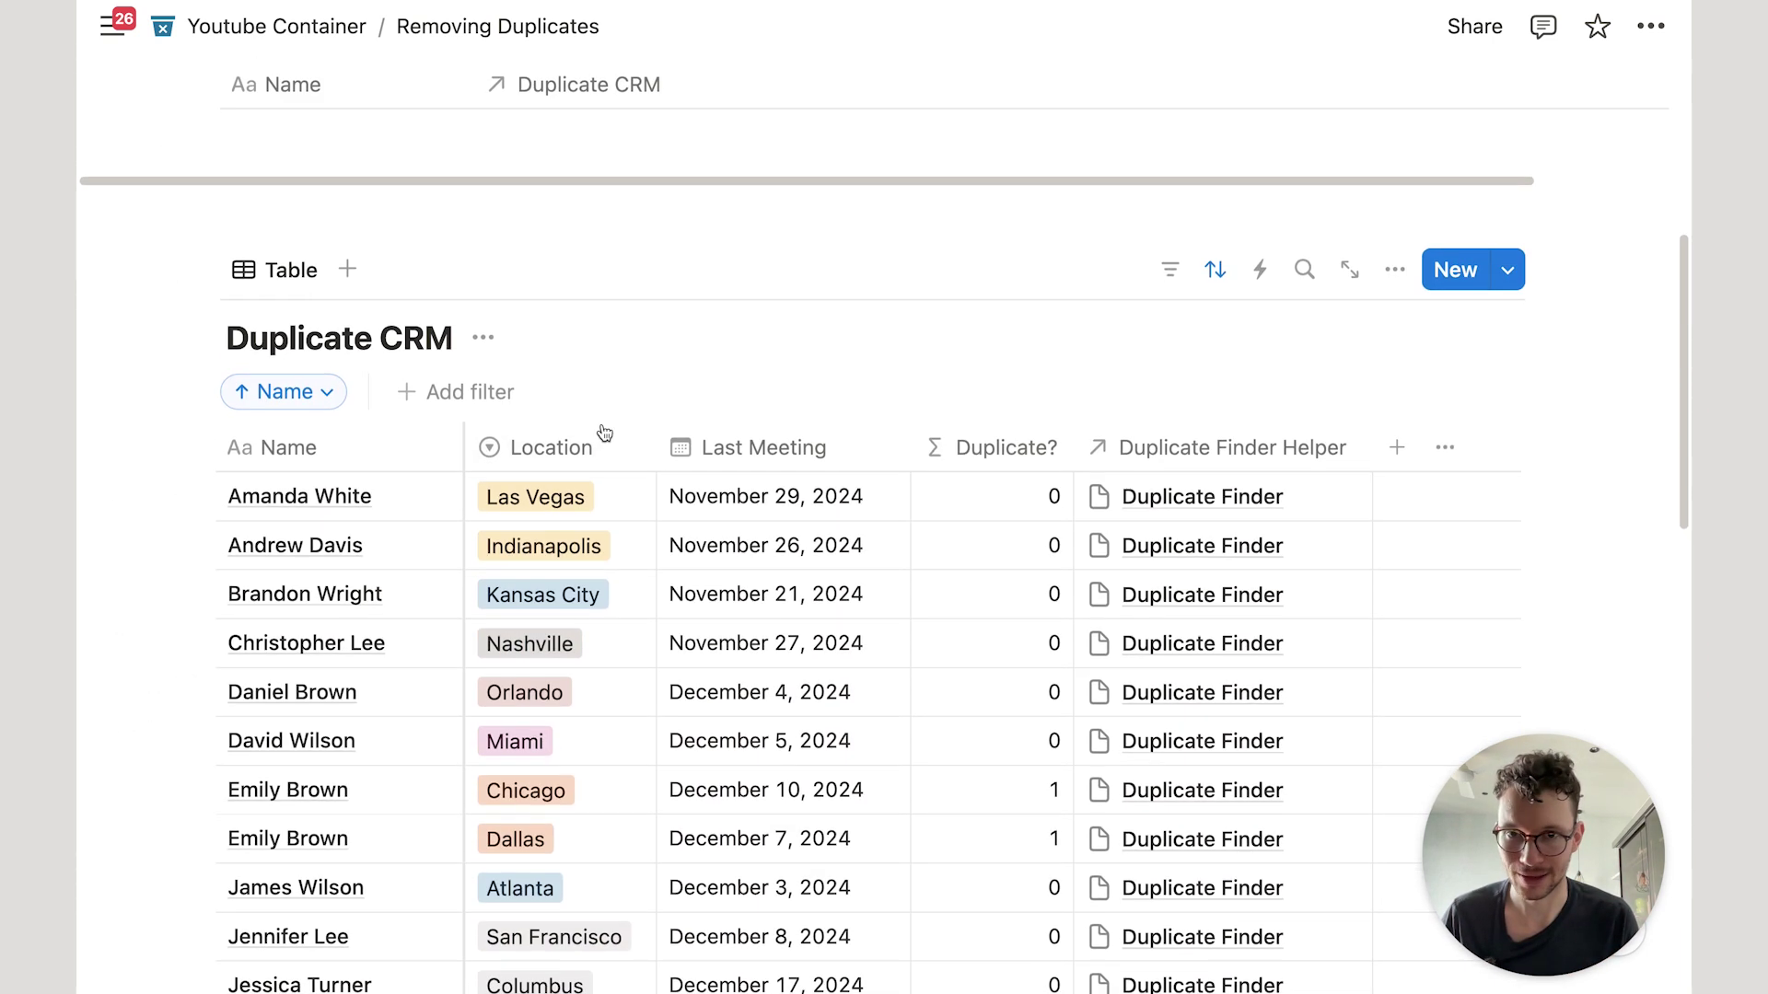
scroll(603, 430, "down", 1)
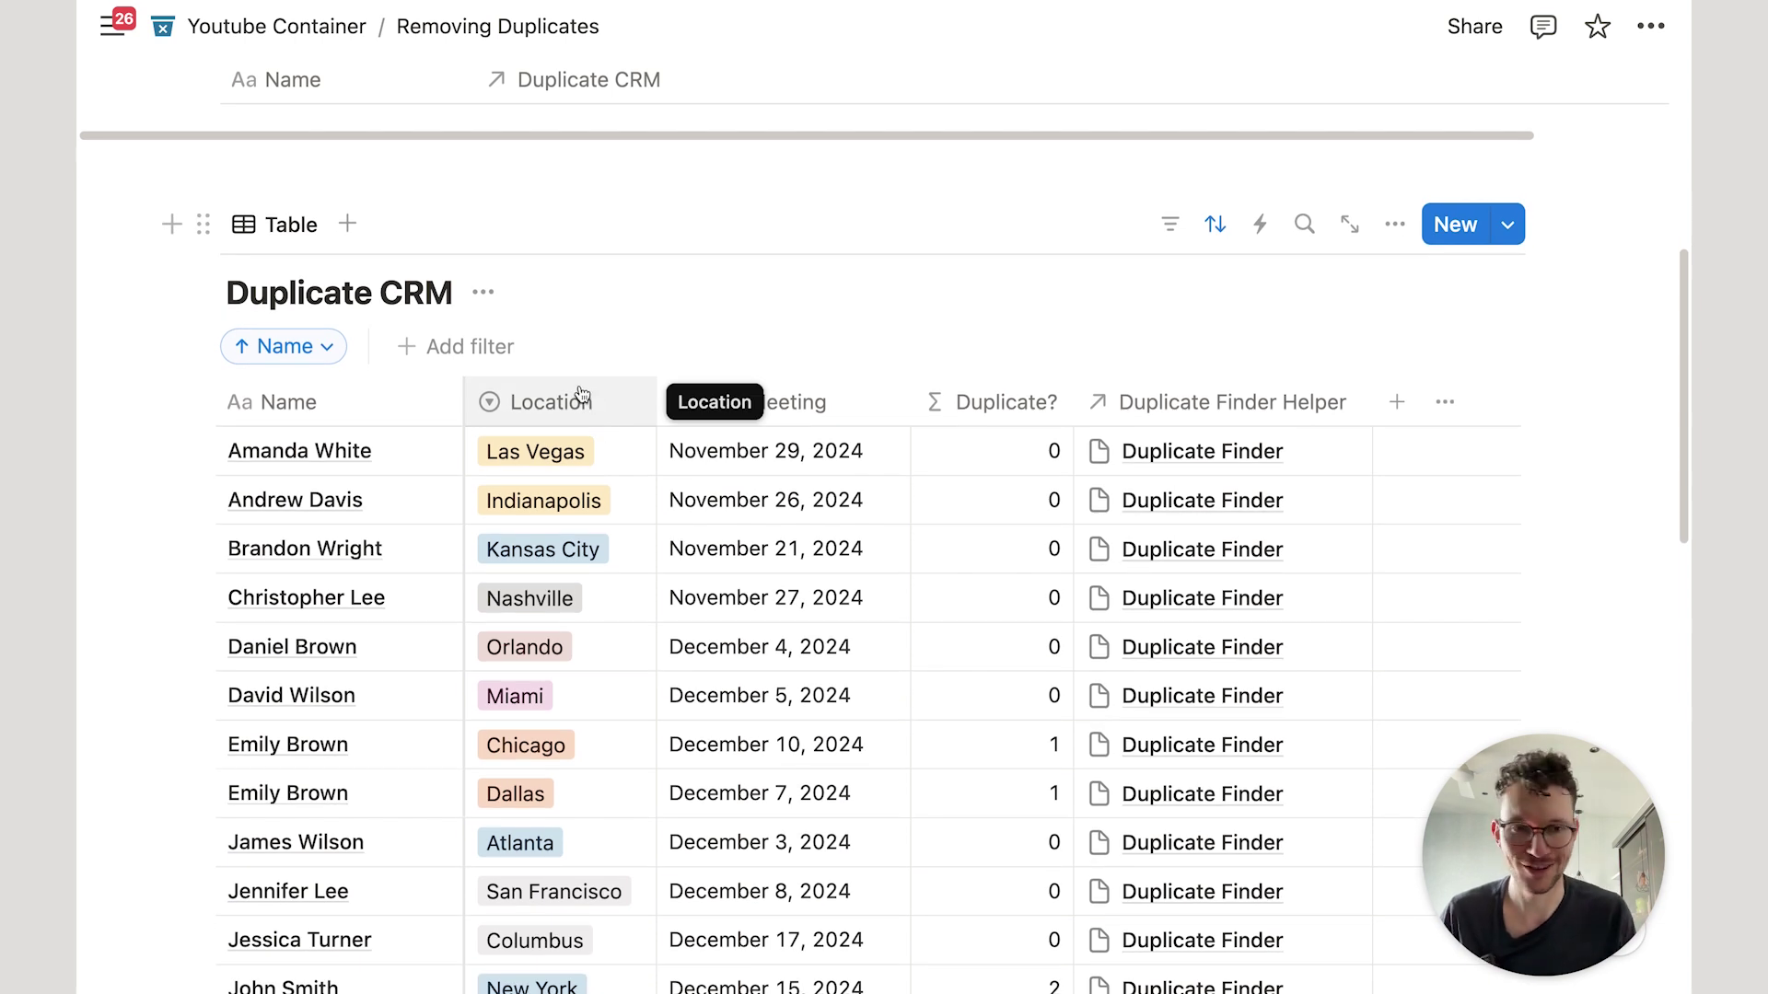
scroll(585, 414, "up", 1)
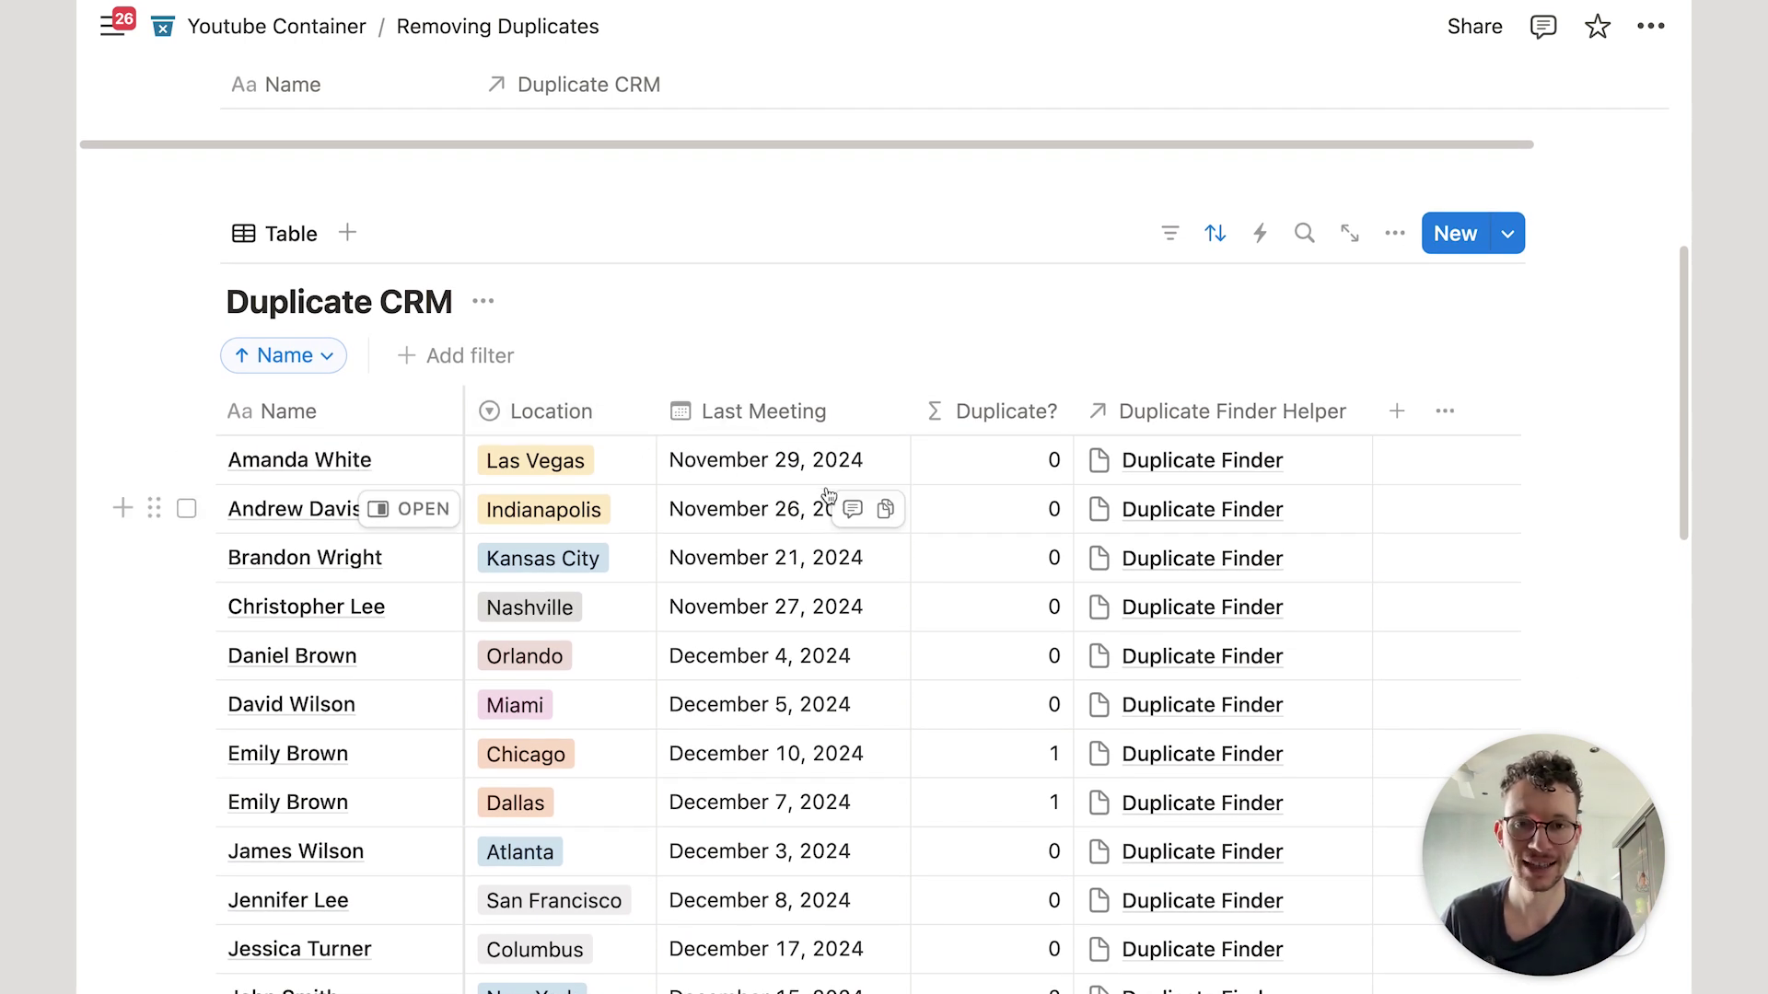
left_click(1017, 463)
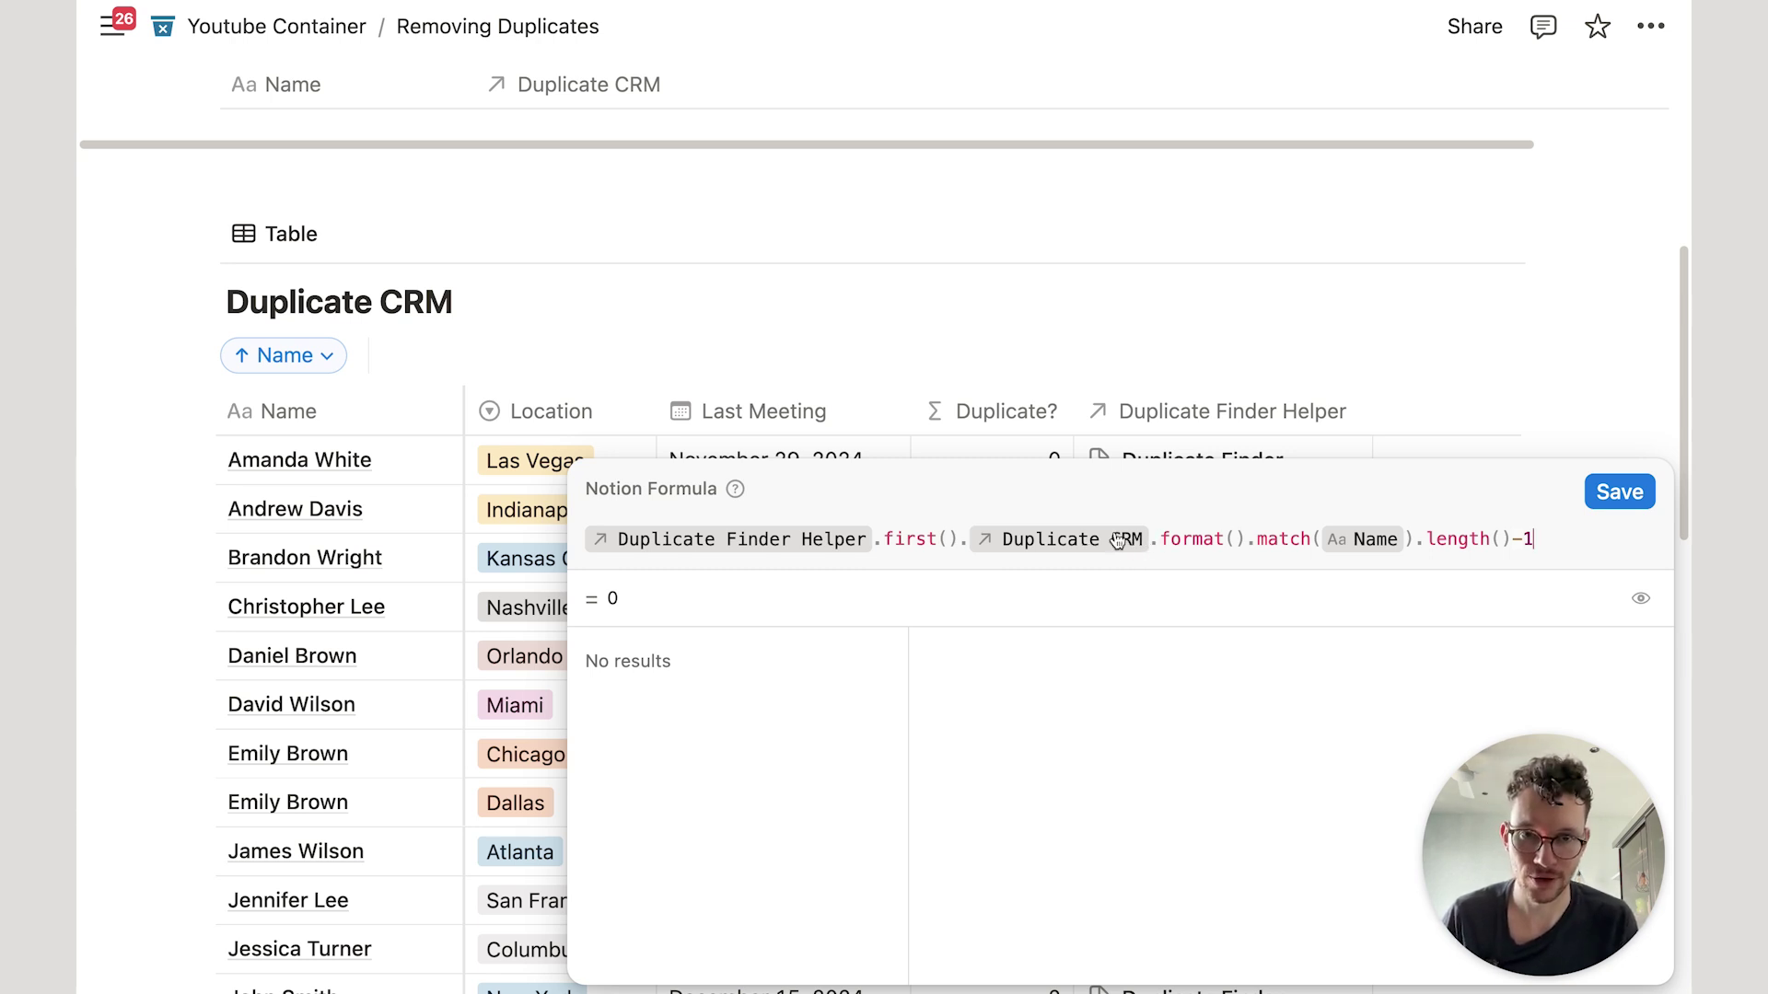
Replace the formula after Duplicate CRM with .map(current.Location) and save it.
left_click(1151, 538)
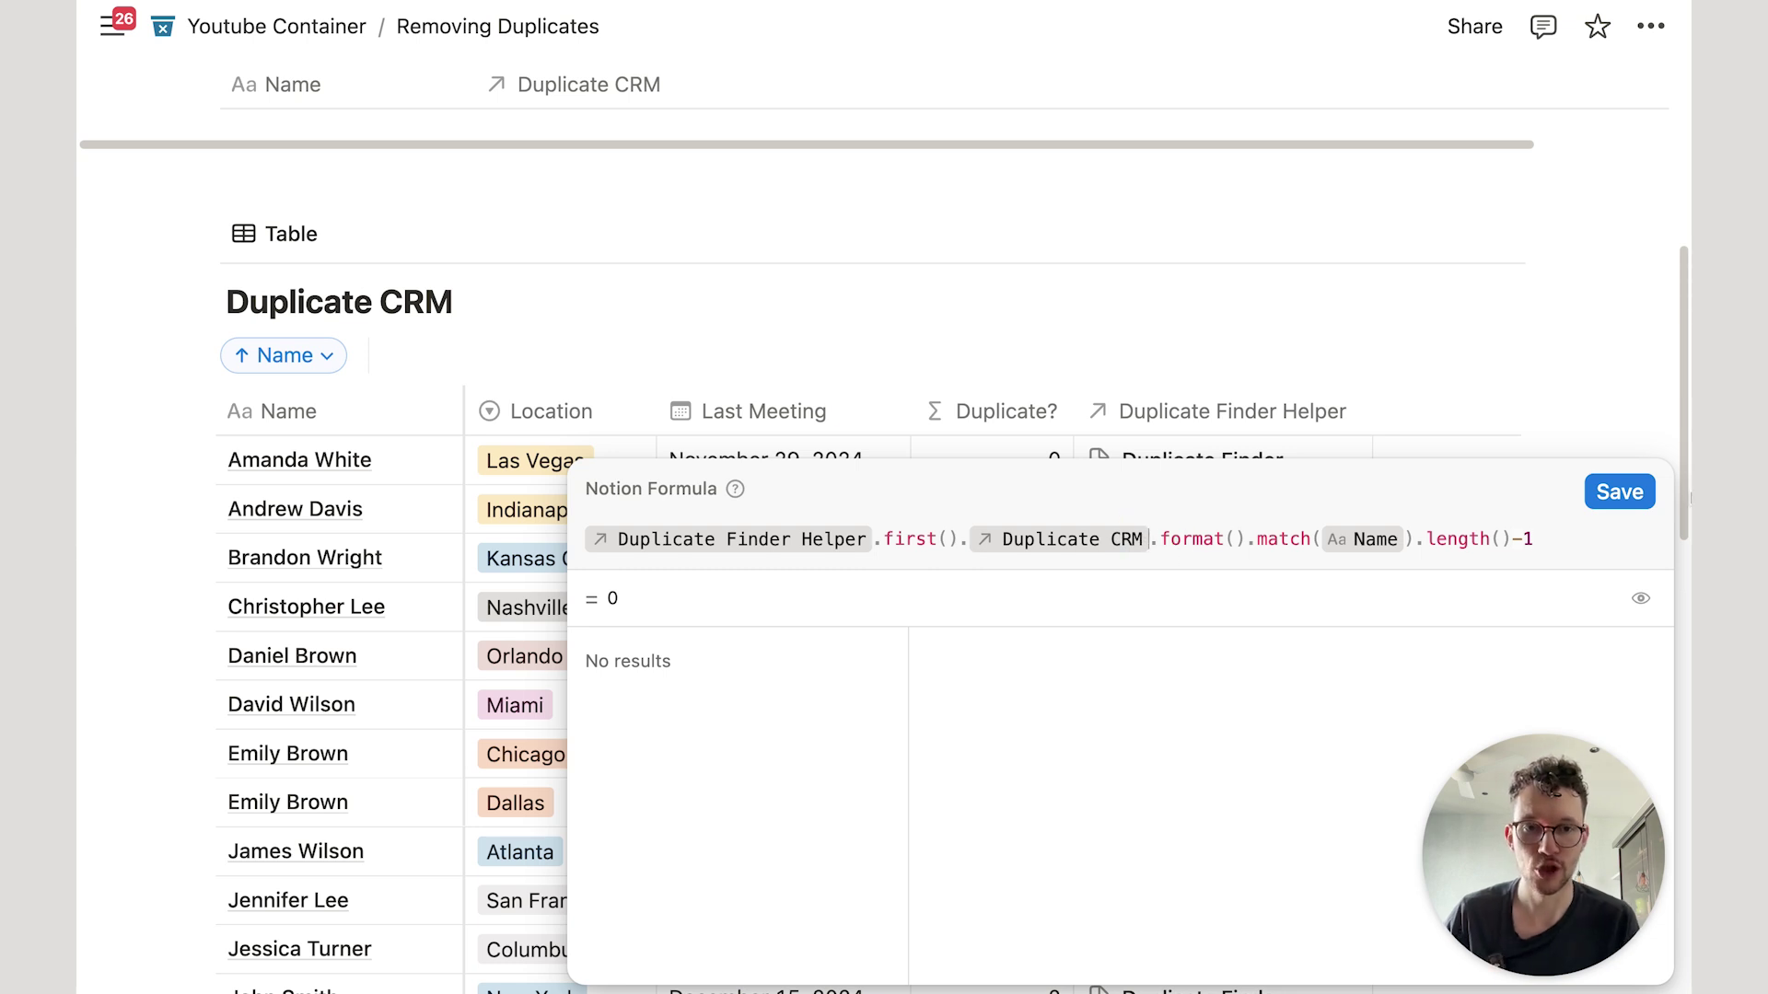
left_click_drag(1536, 543, 1173, 540)
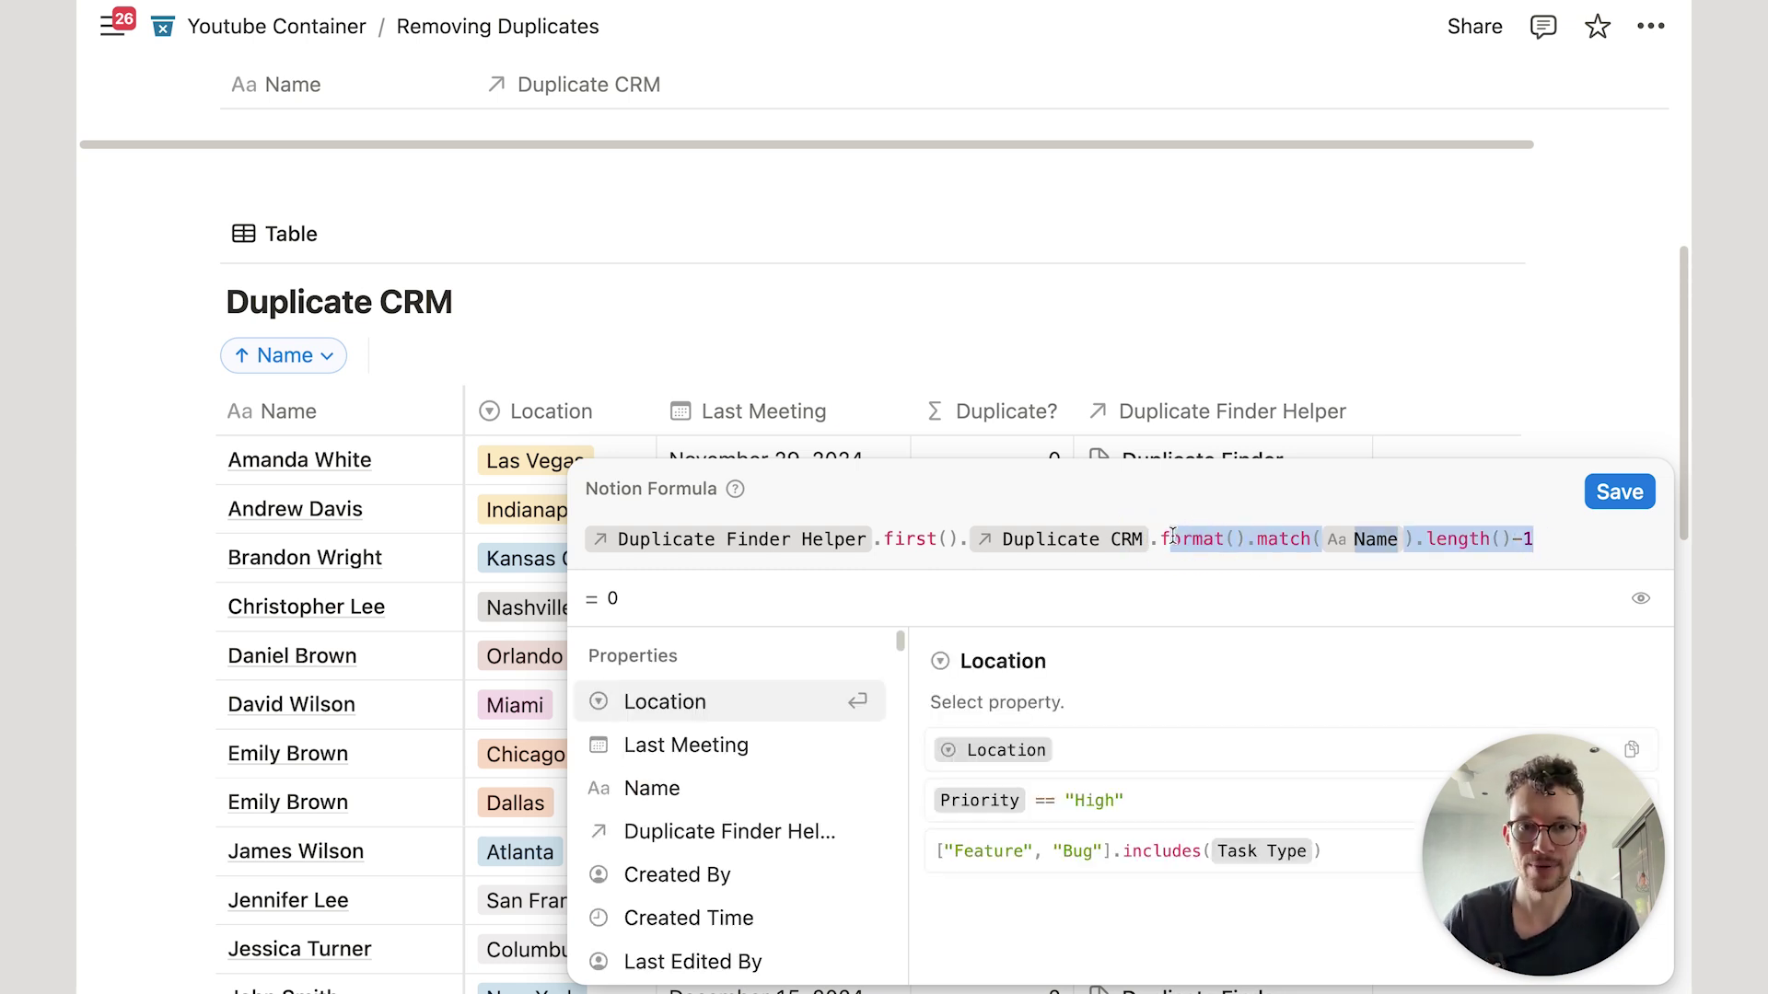
key("BackSpace")
key("BackSpace")
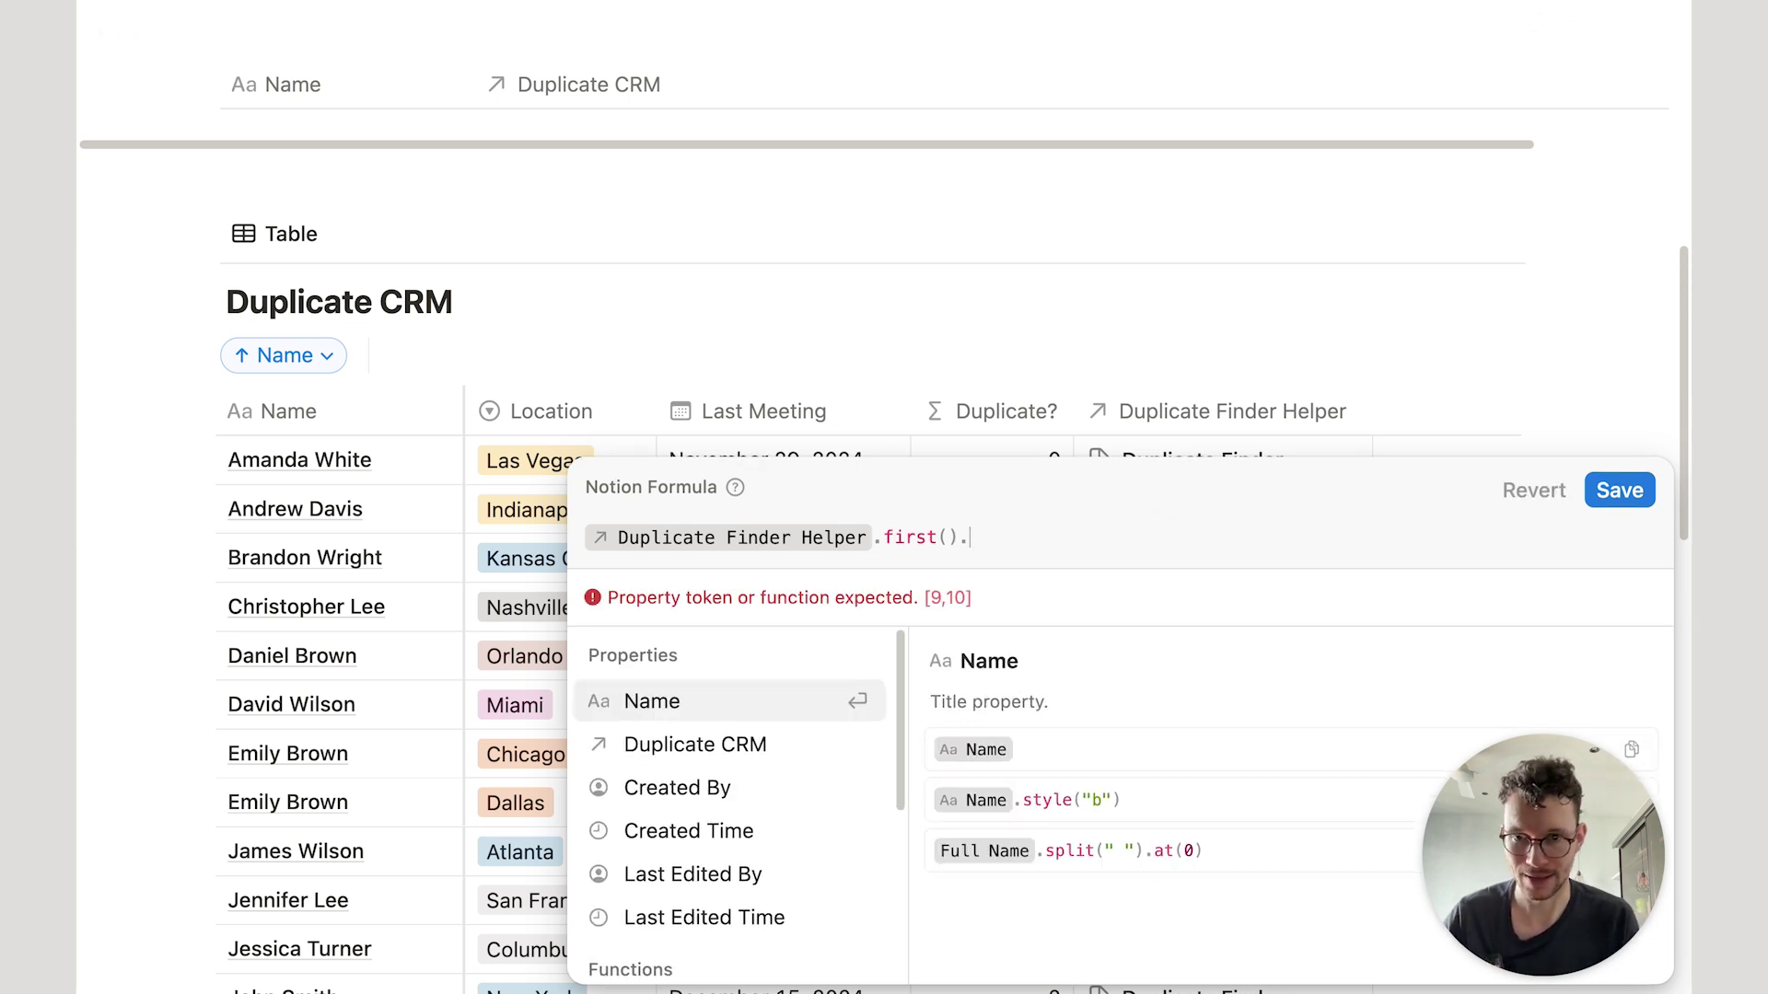
left_click(672, 744)
type(".")
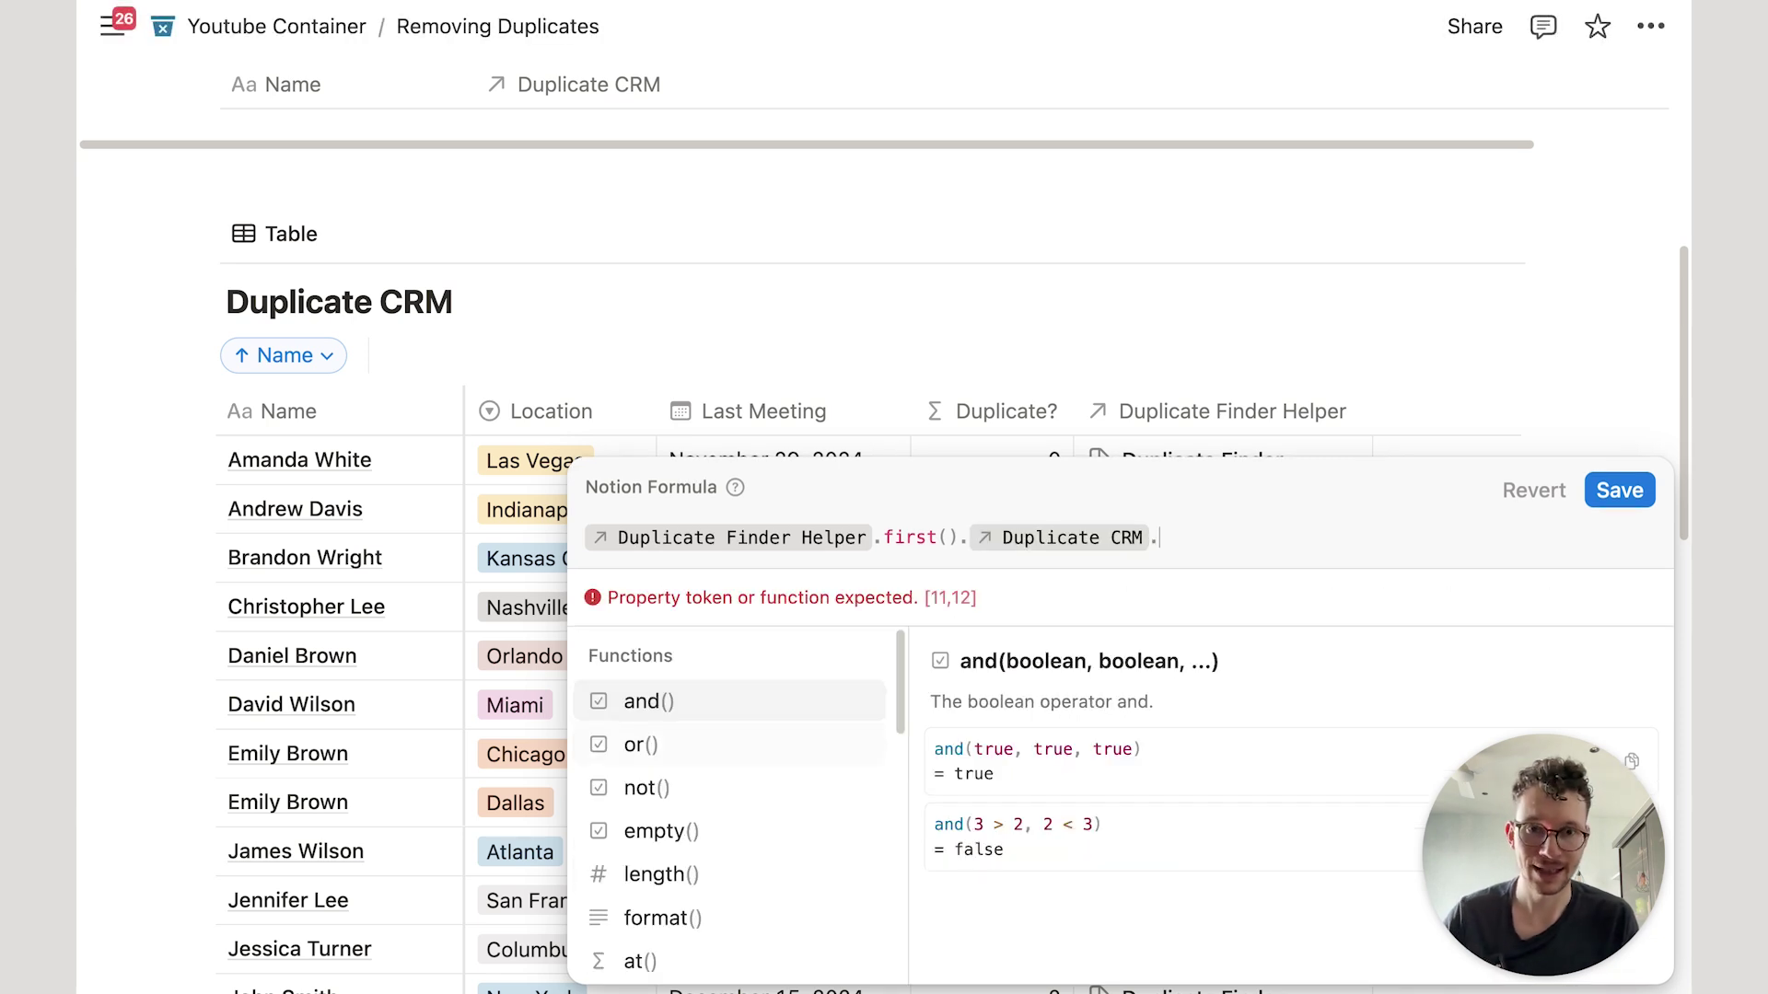
type("ma")
key("Return")
key("Return")
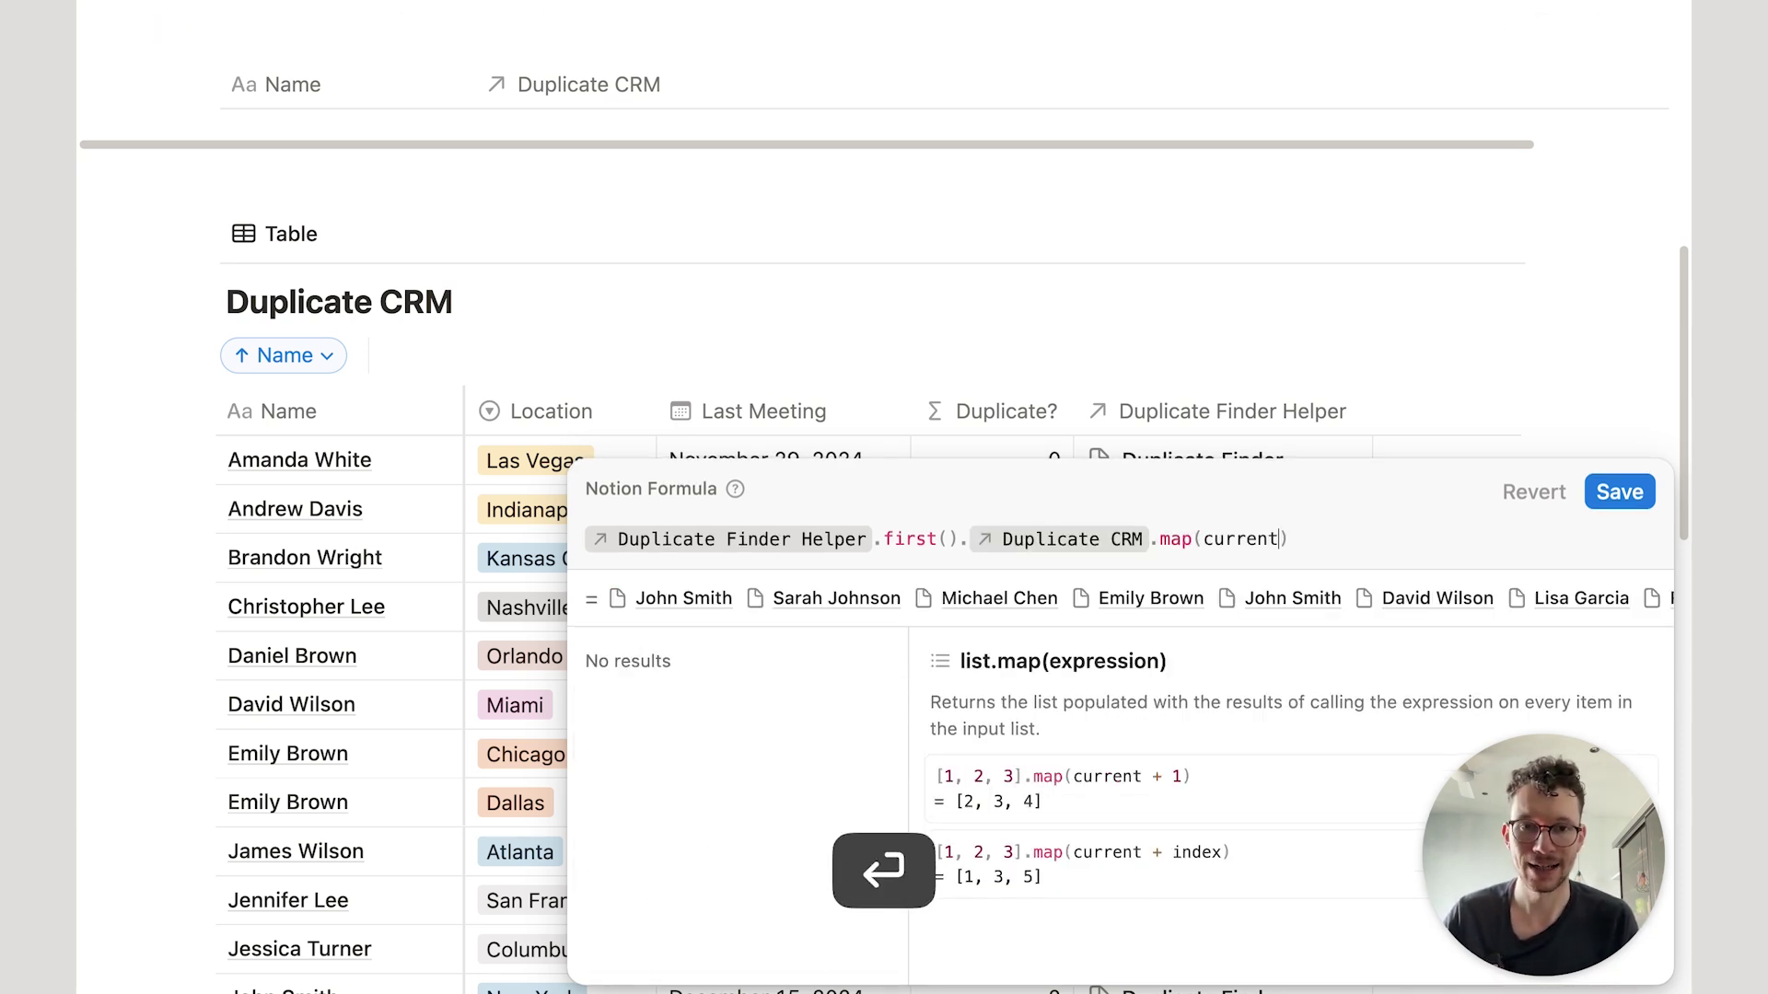
type(".l")
key("Return")
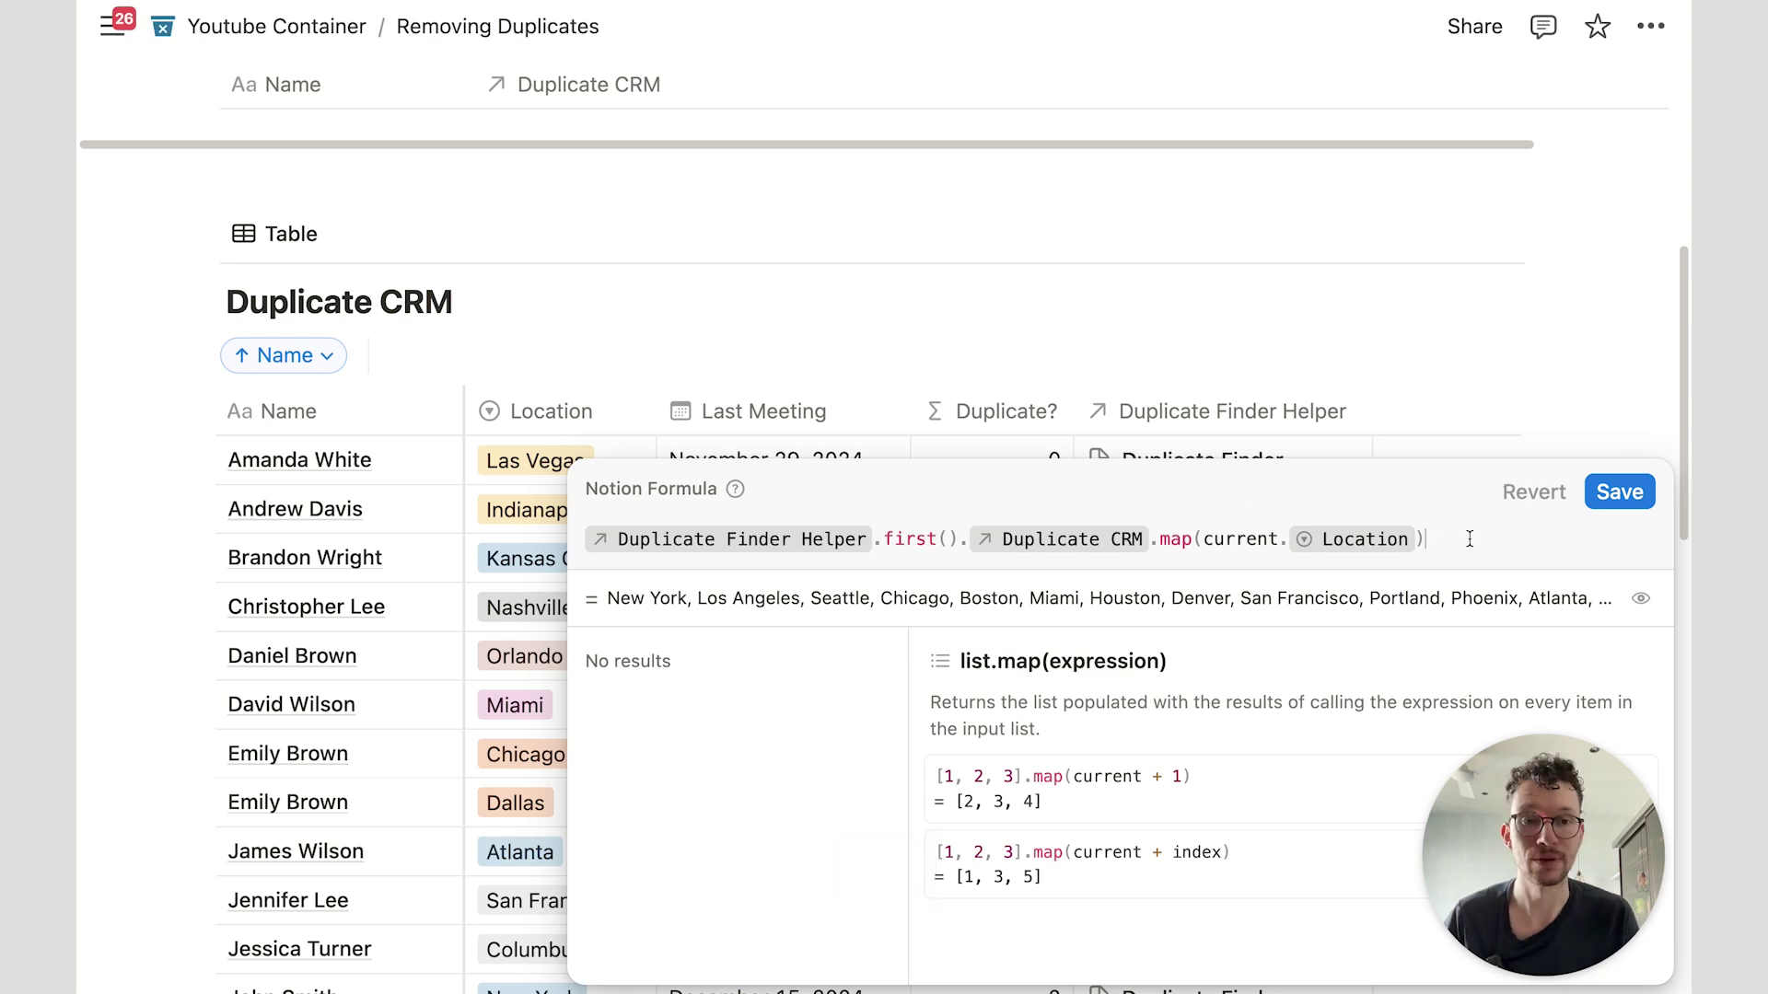
left_click(1620, 492)
scroll(1344, 515, "down", 3)
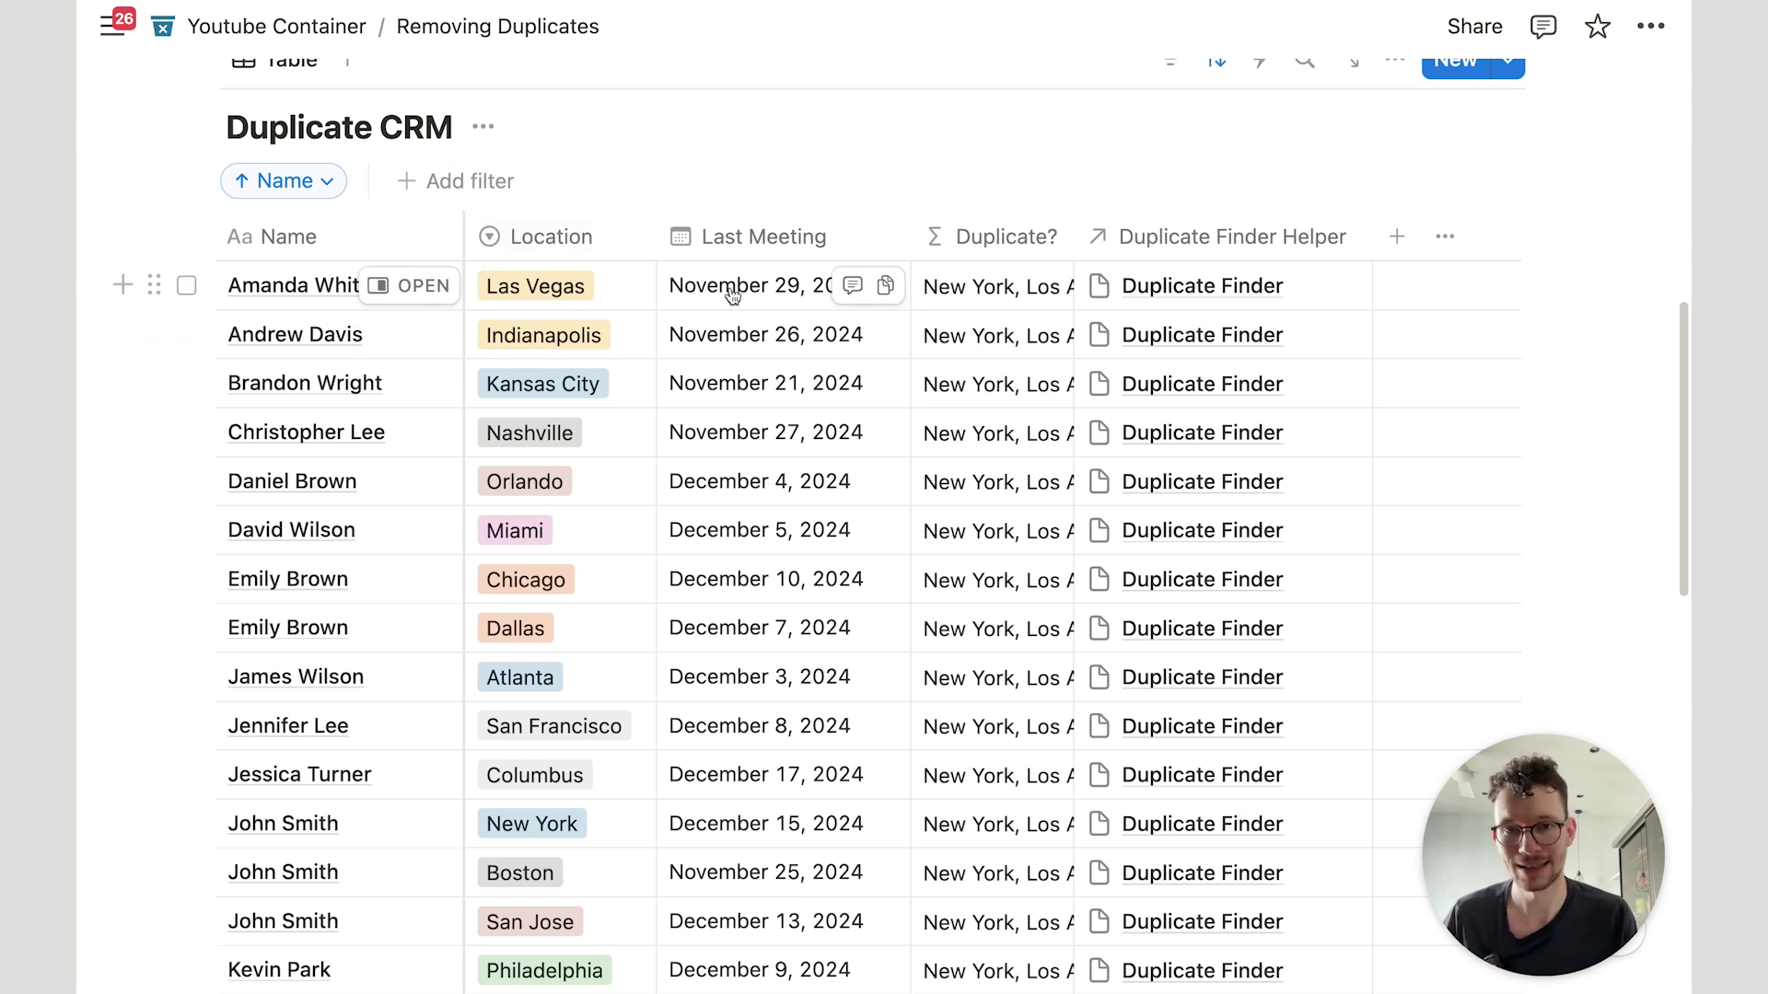
scroll(691, 156, "up", 1)
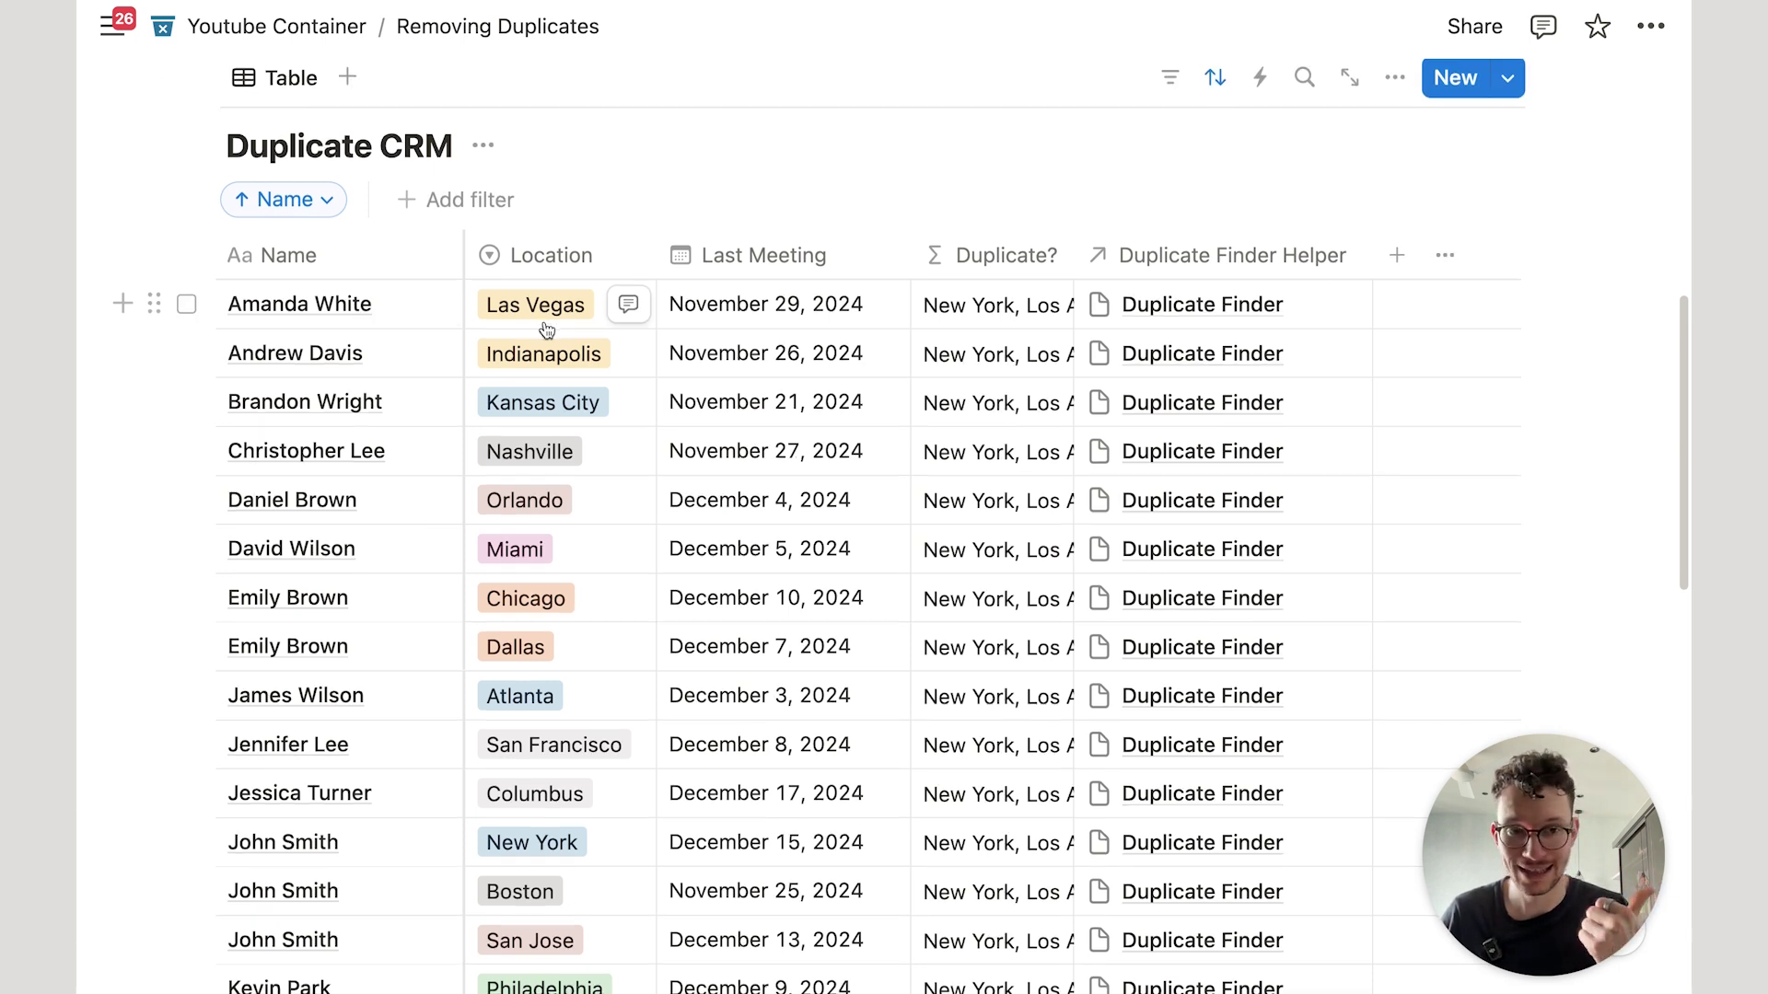
scroll(552, 341, "down", 1)
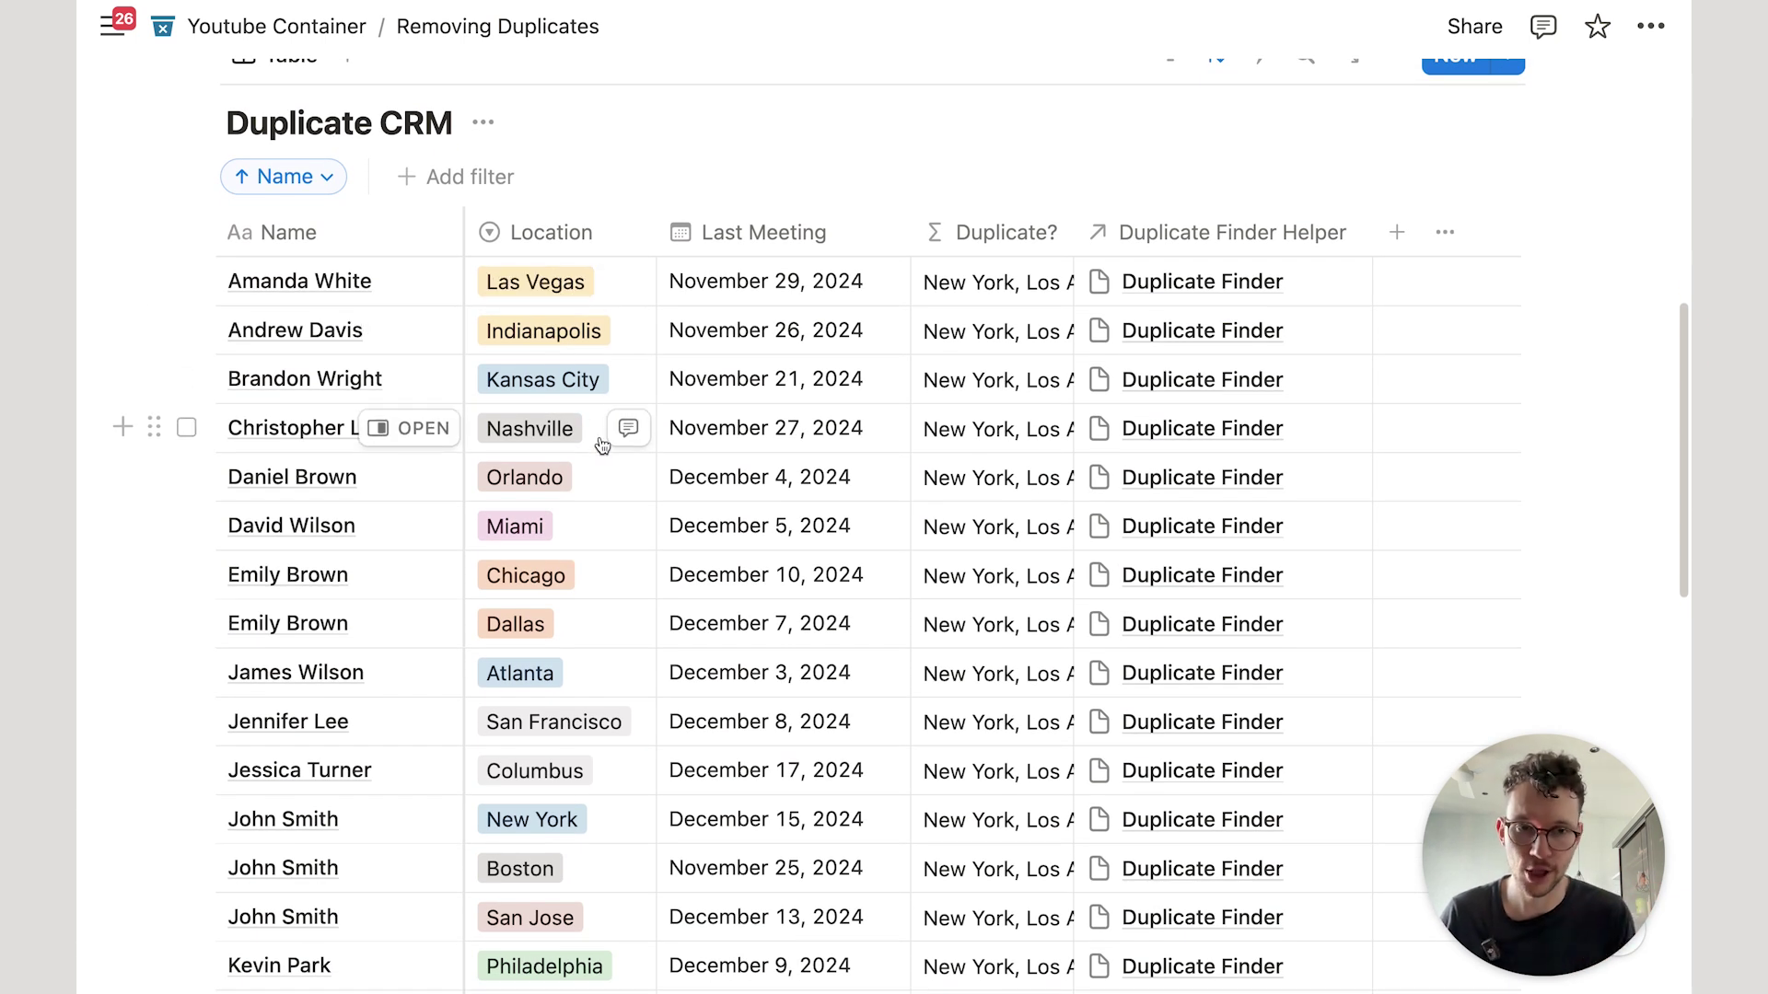
scroll(598, 424, "up", 5)
scroll(608, 414, "down", 2)
scroll(597, 422, "up", 5)
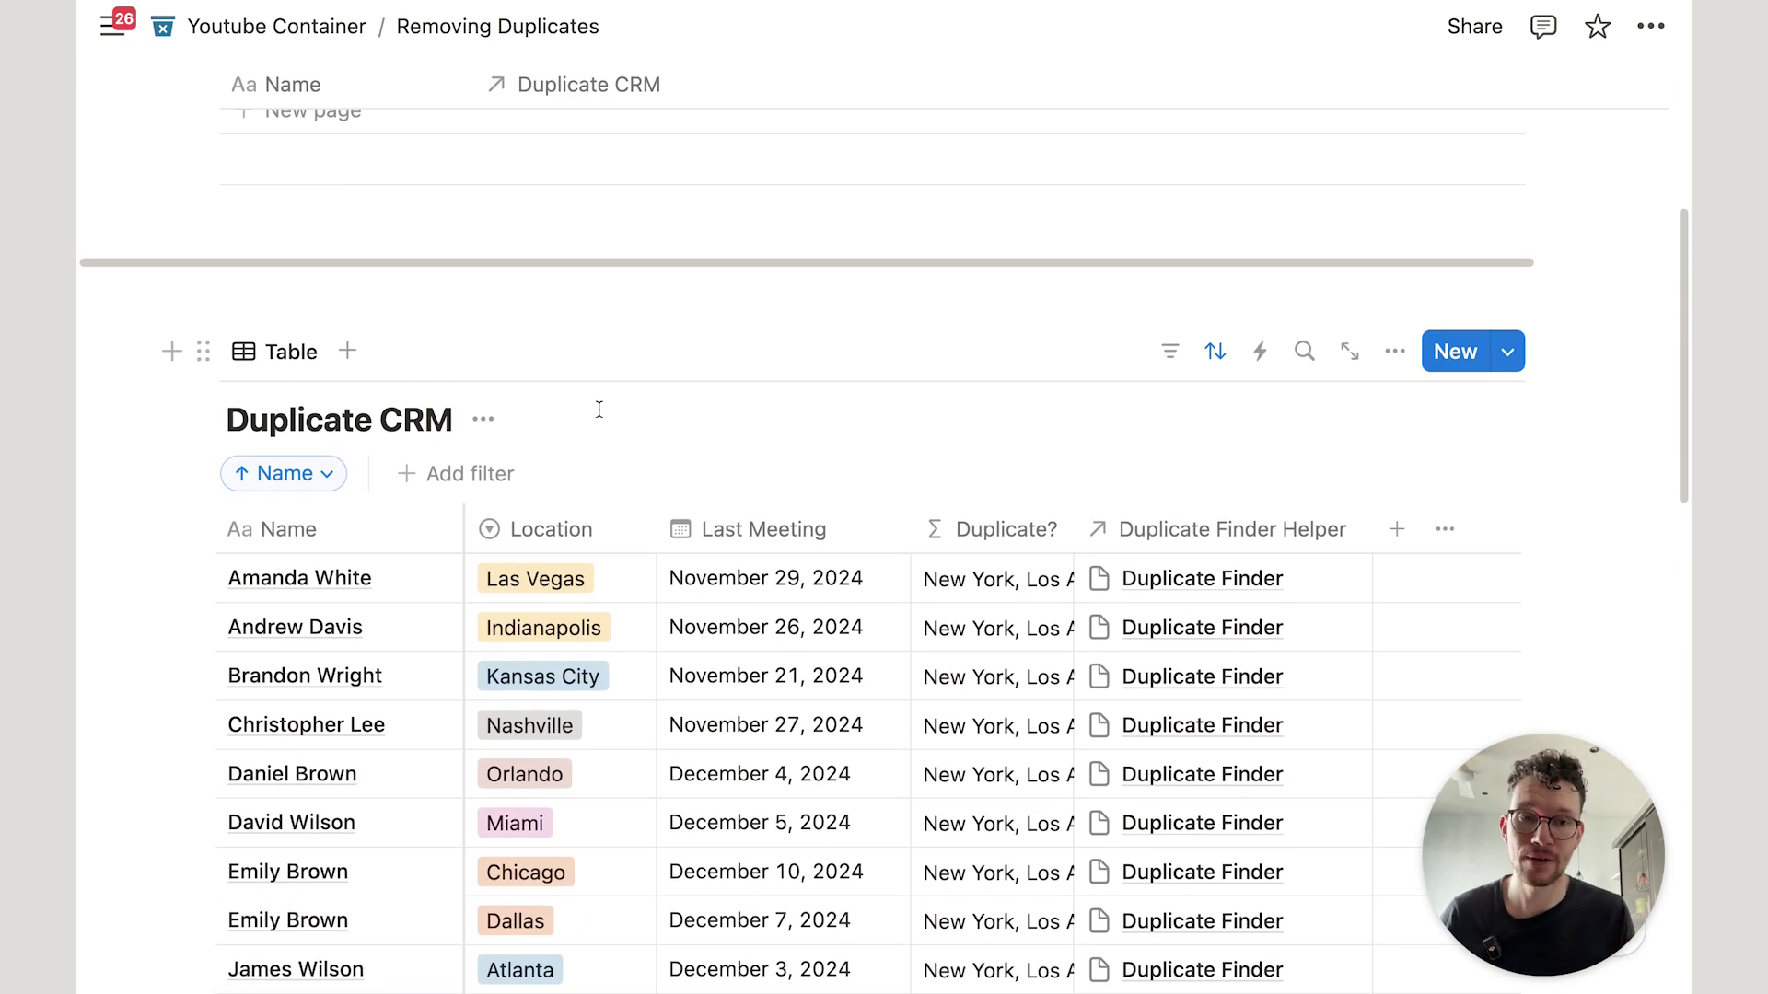
scroll(604, 430, "up", 3)
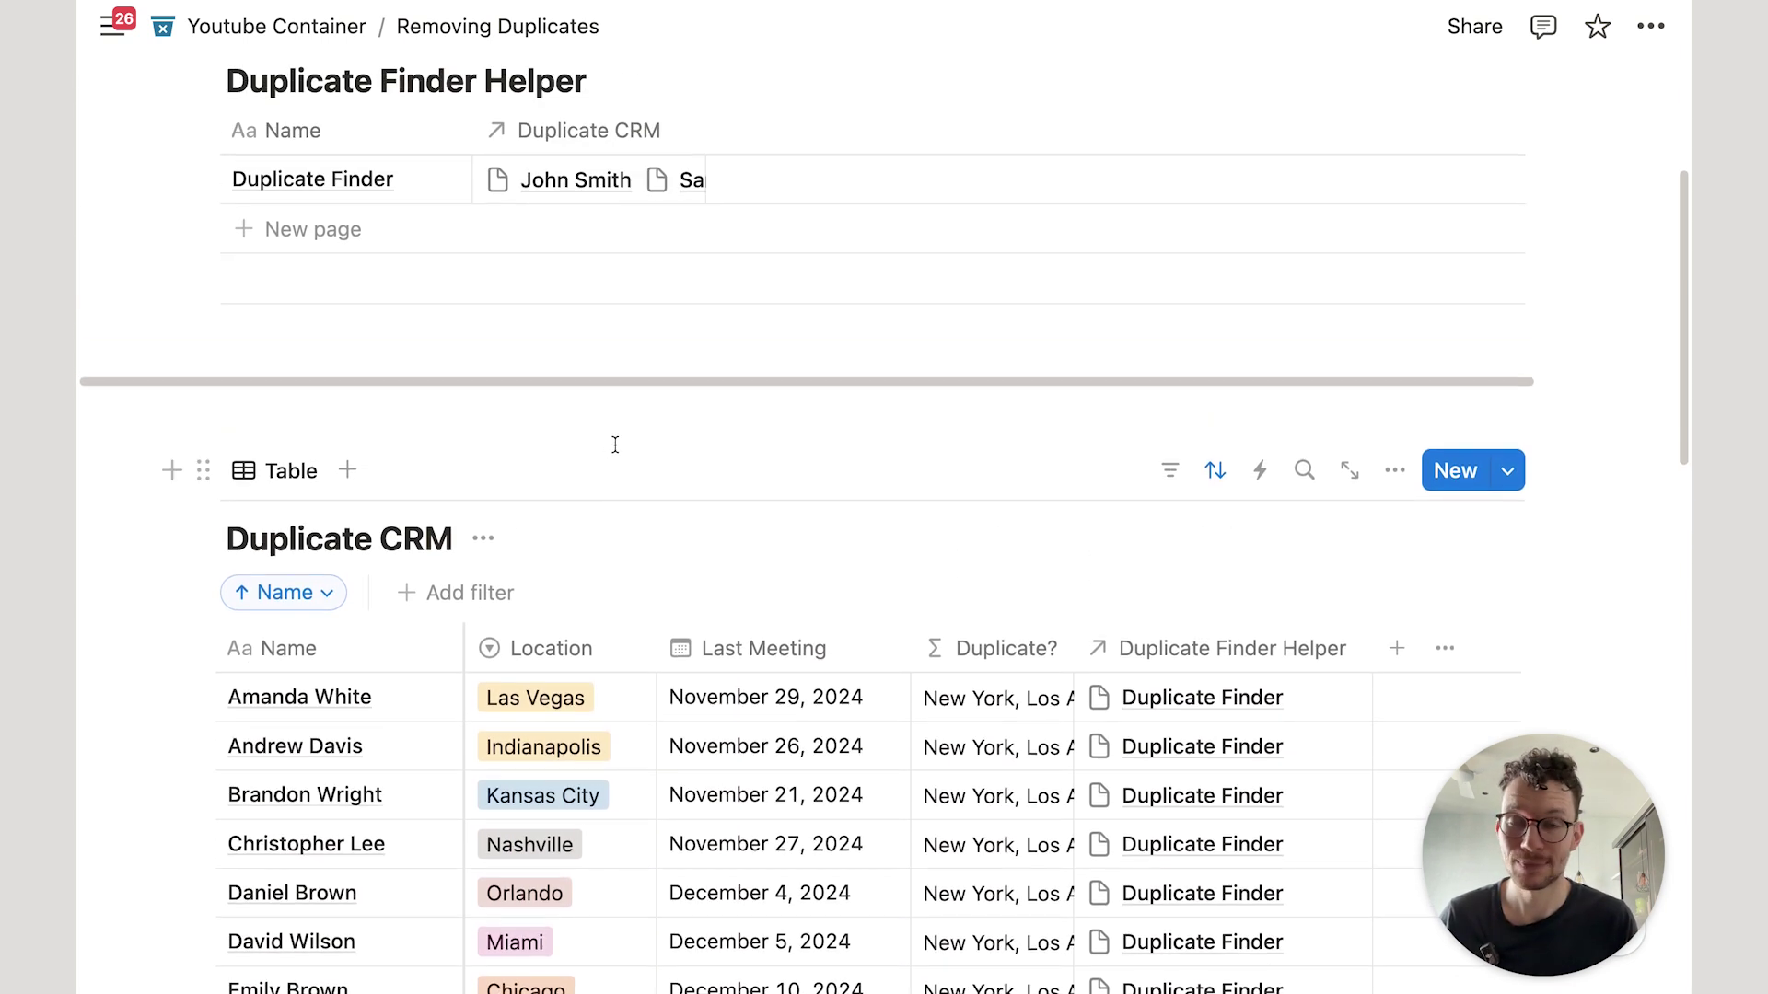
scroll(641, 459, "down", 4)
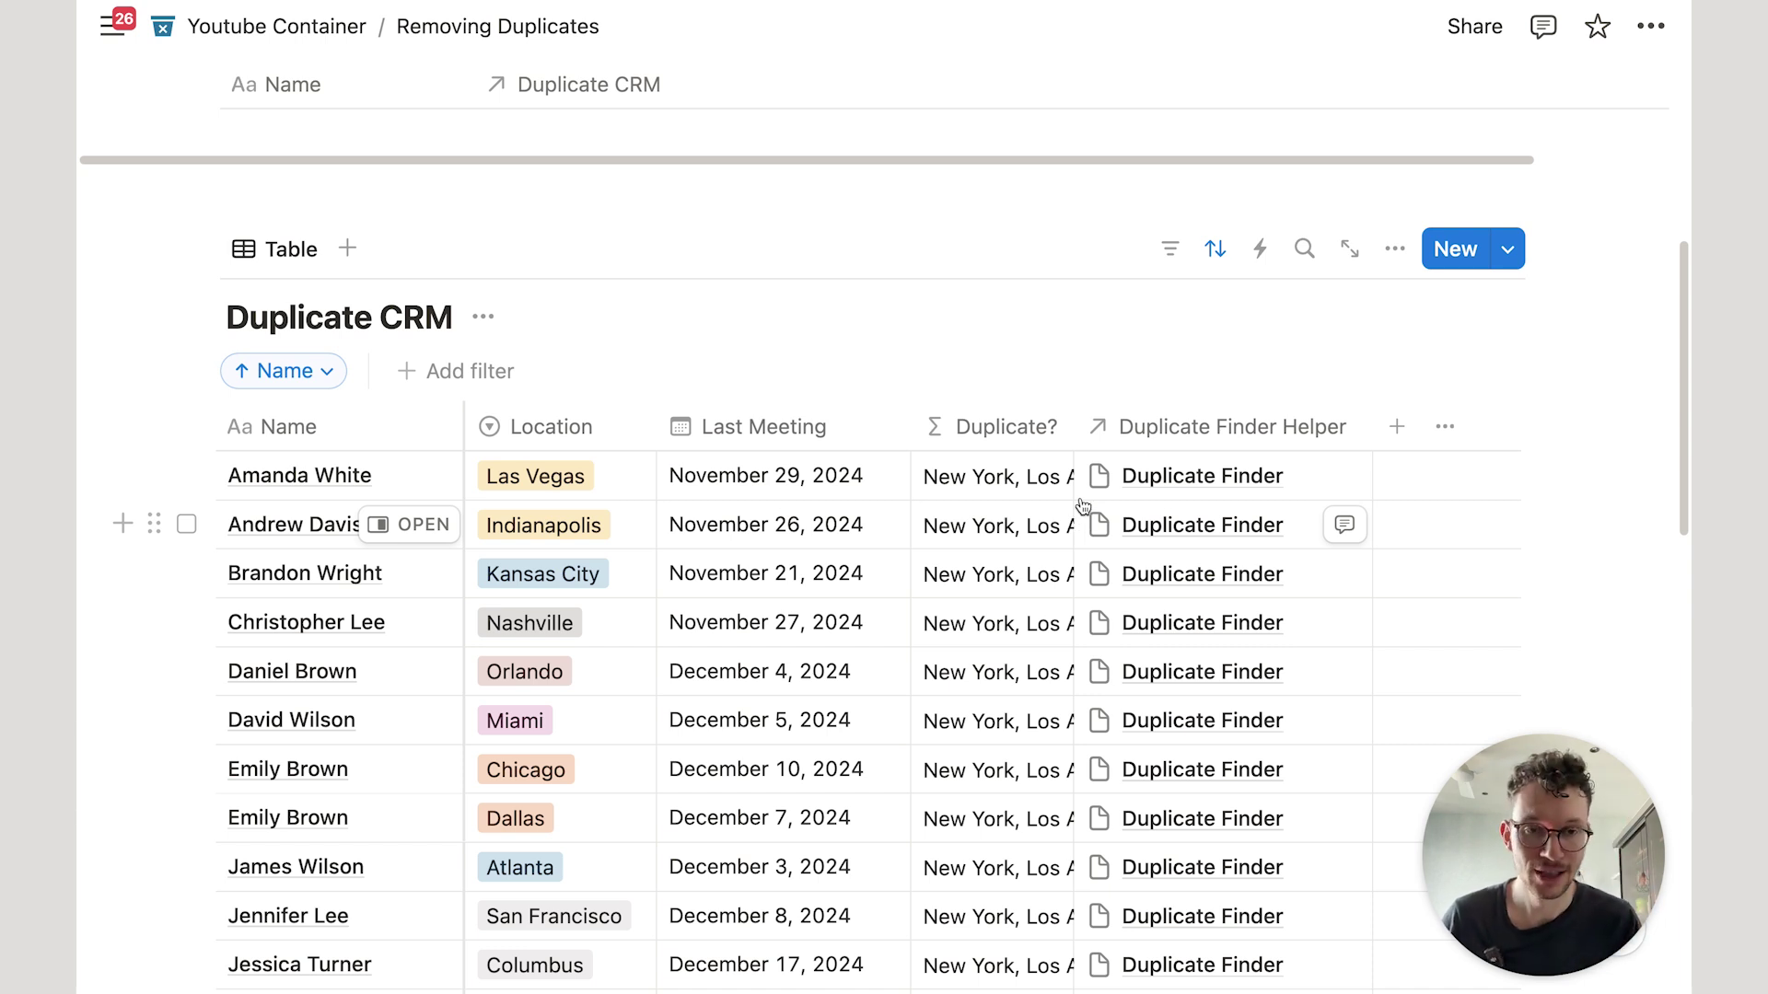
scroll(1080, 520, "down", 5)
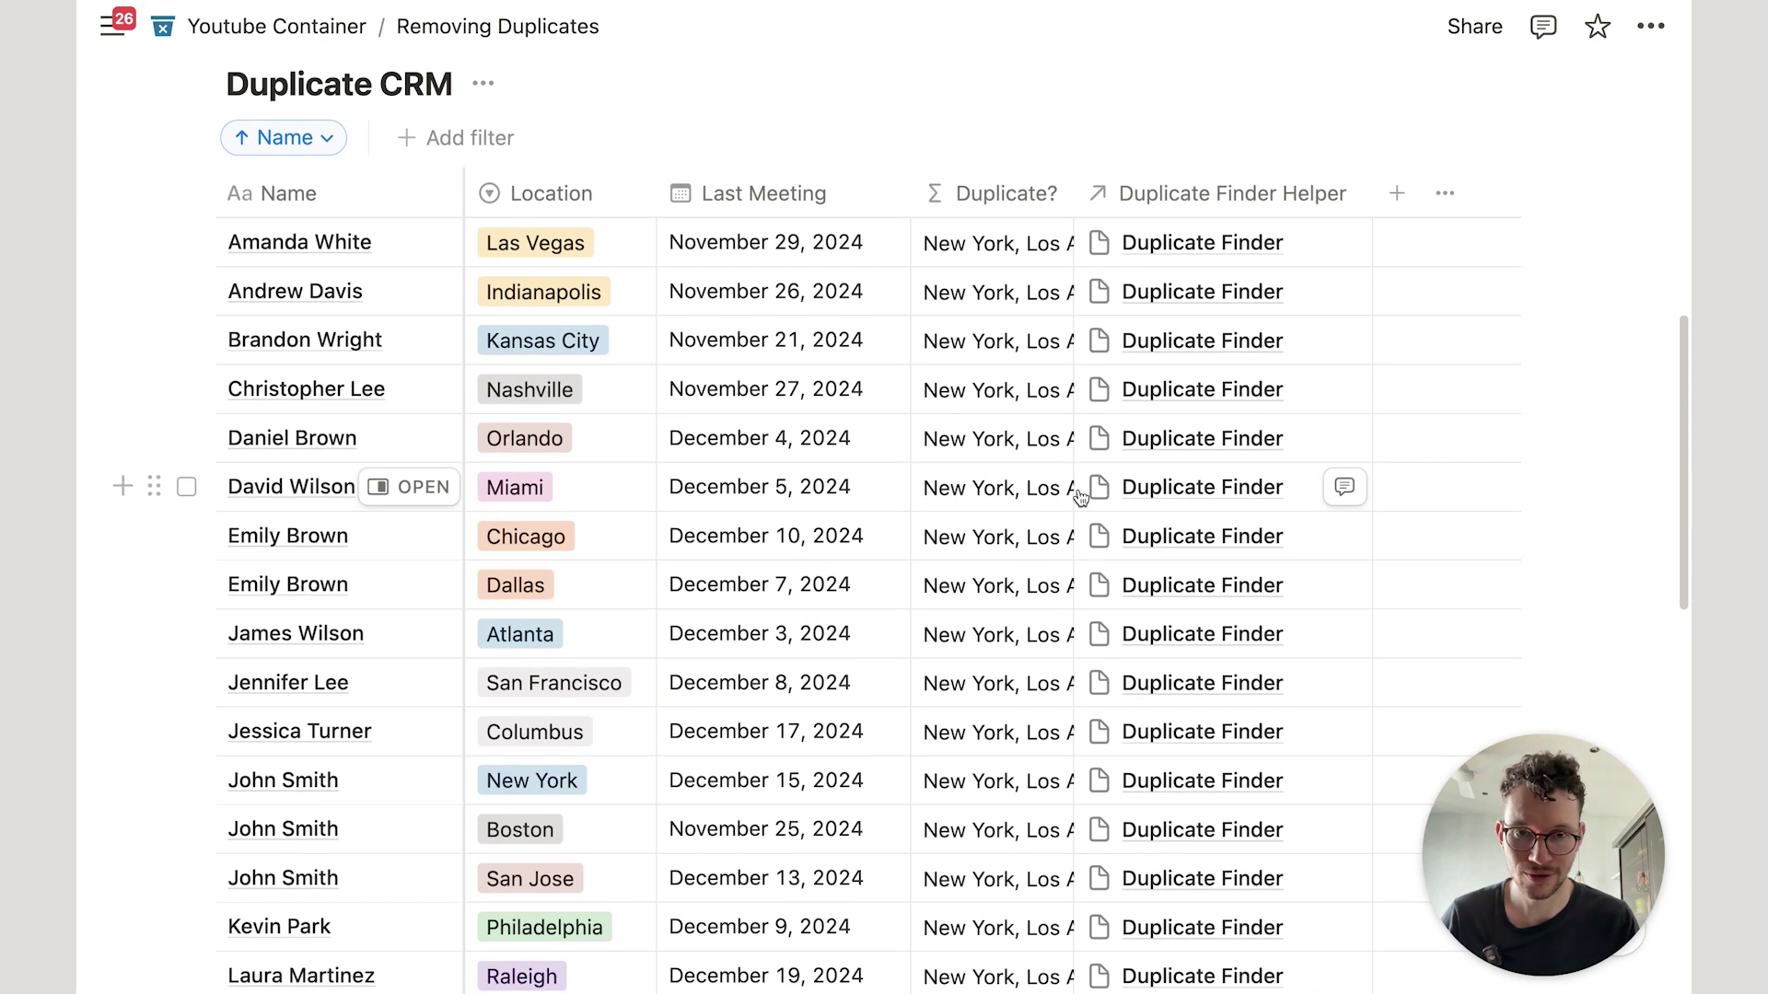
scroll(1080, 497, "up", 2)
scroll(1080, 498, "up", 2)
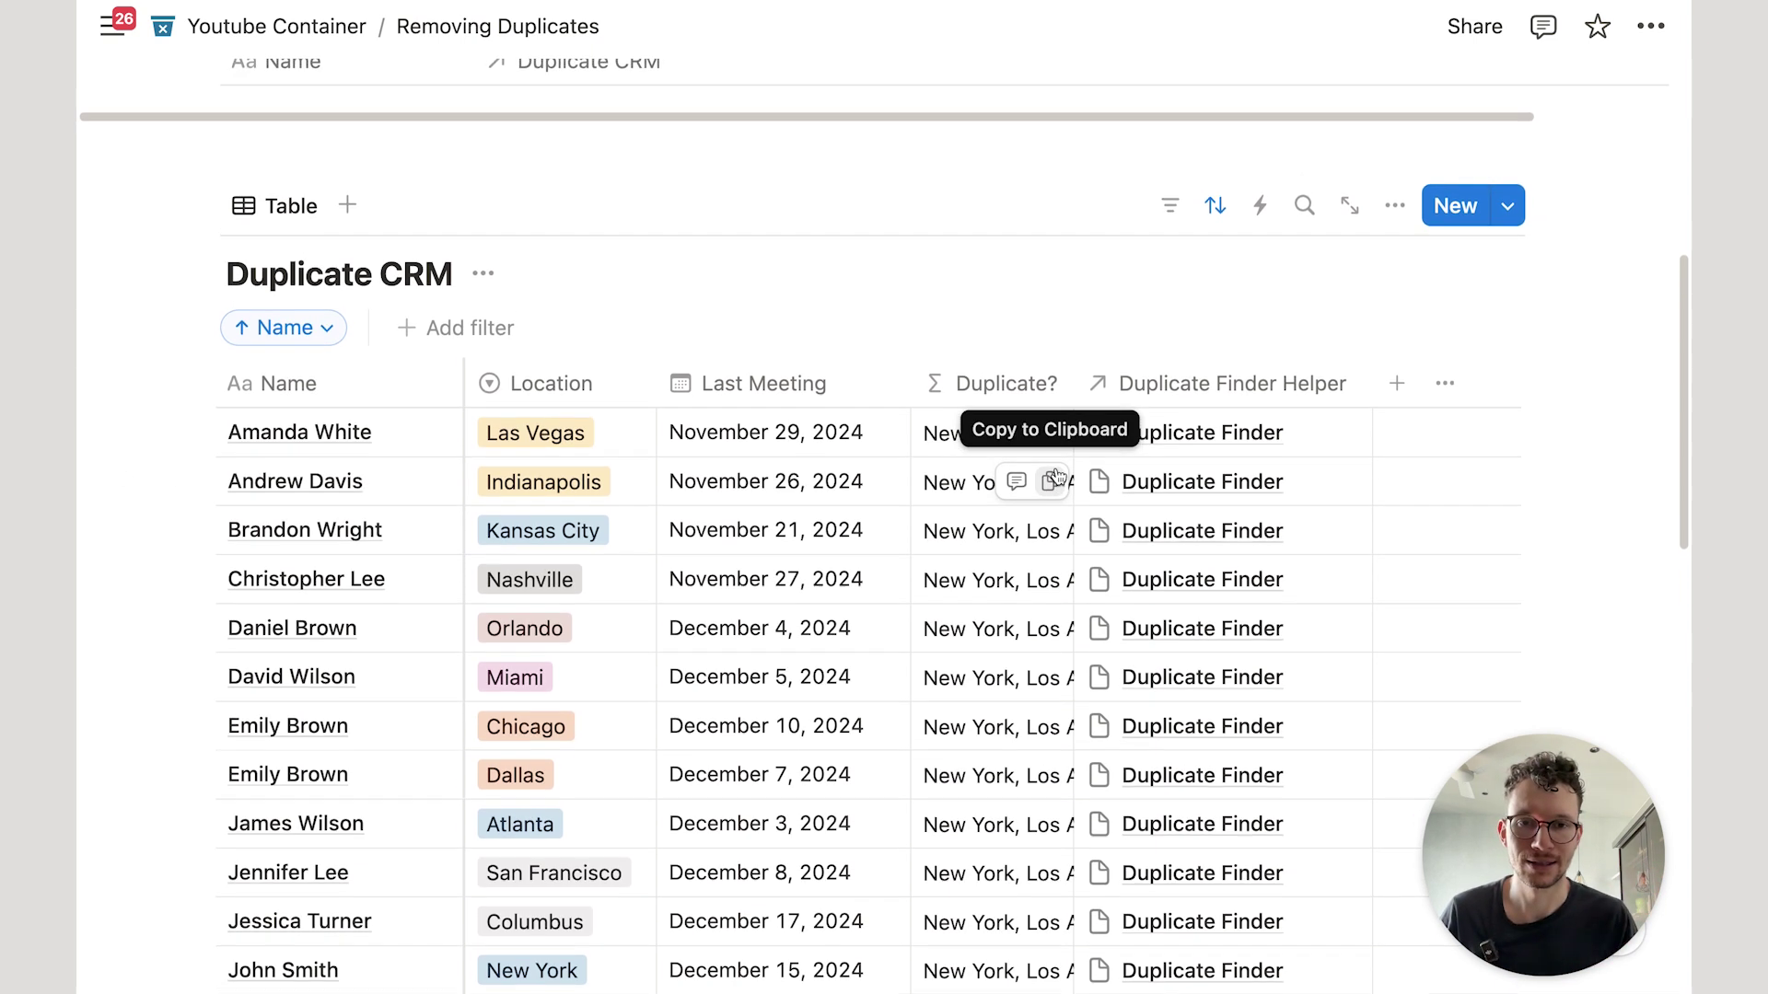
scroll(1059, 479, "up", 2)
scroll(1054, 475, "up", 3)
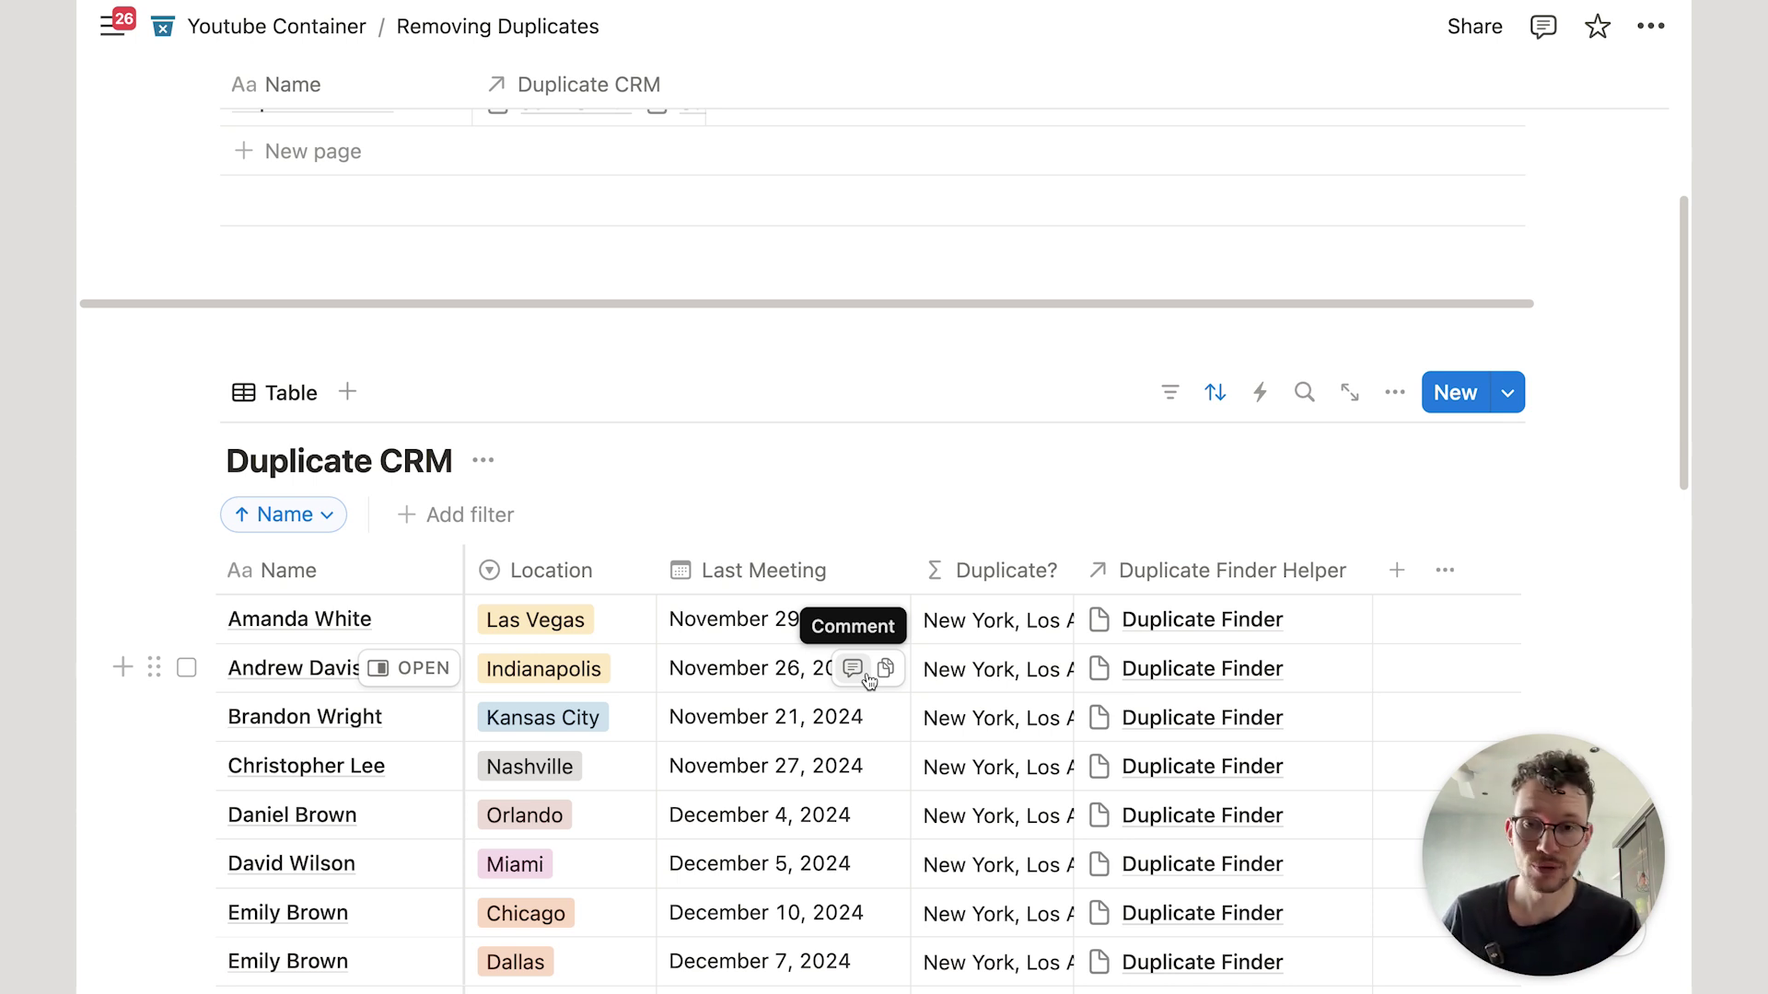
scroll(870, 680, "up", 3)
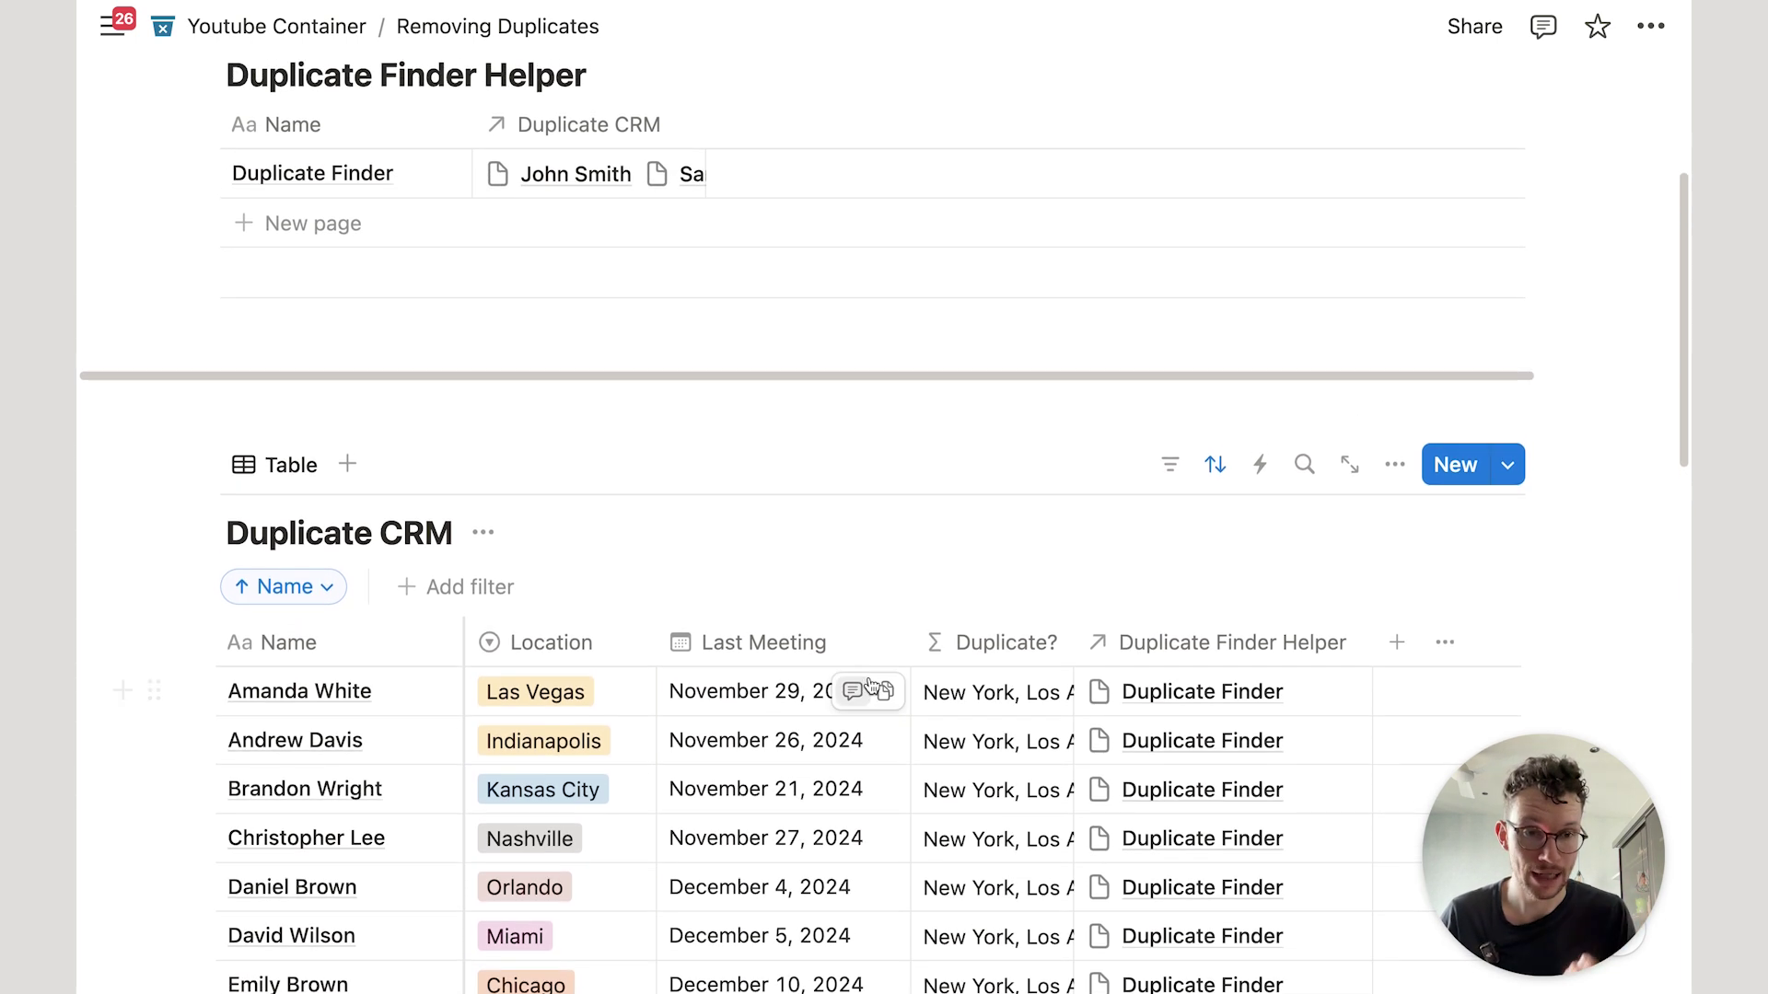
scroll(870, 678, "down", 1)
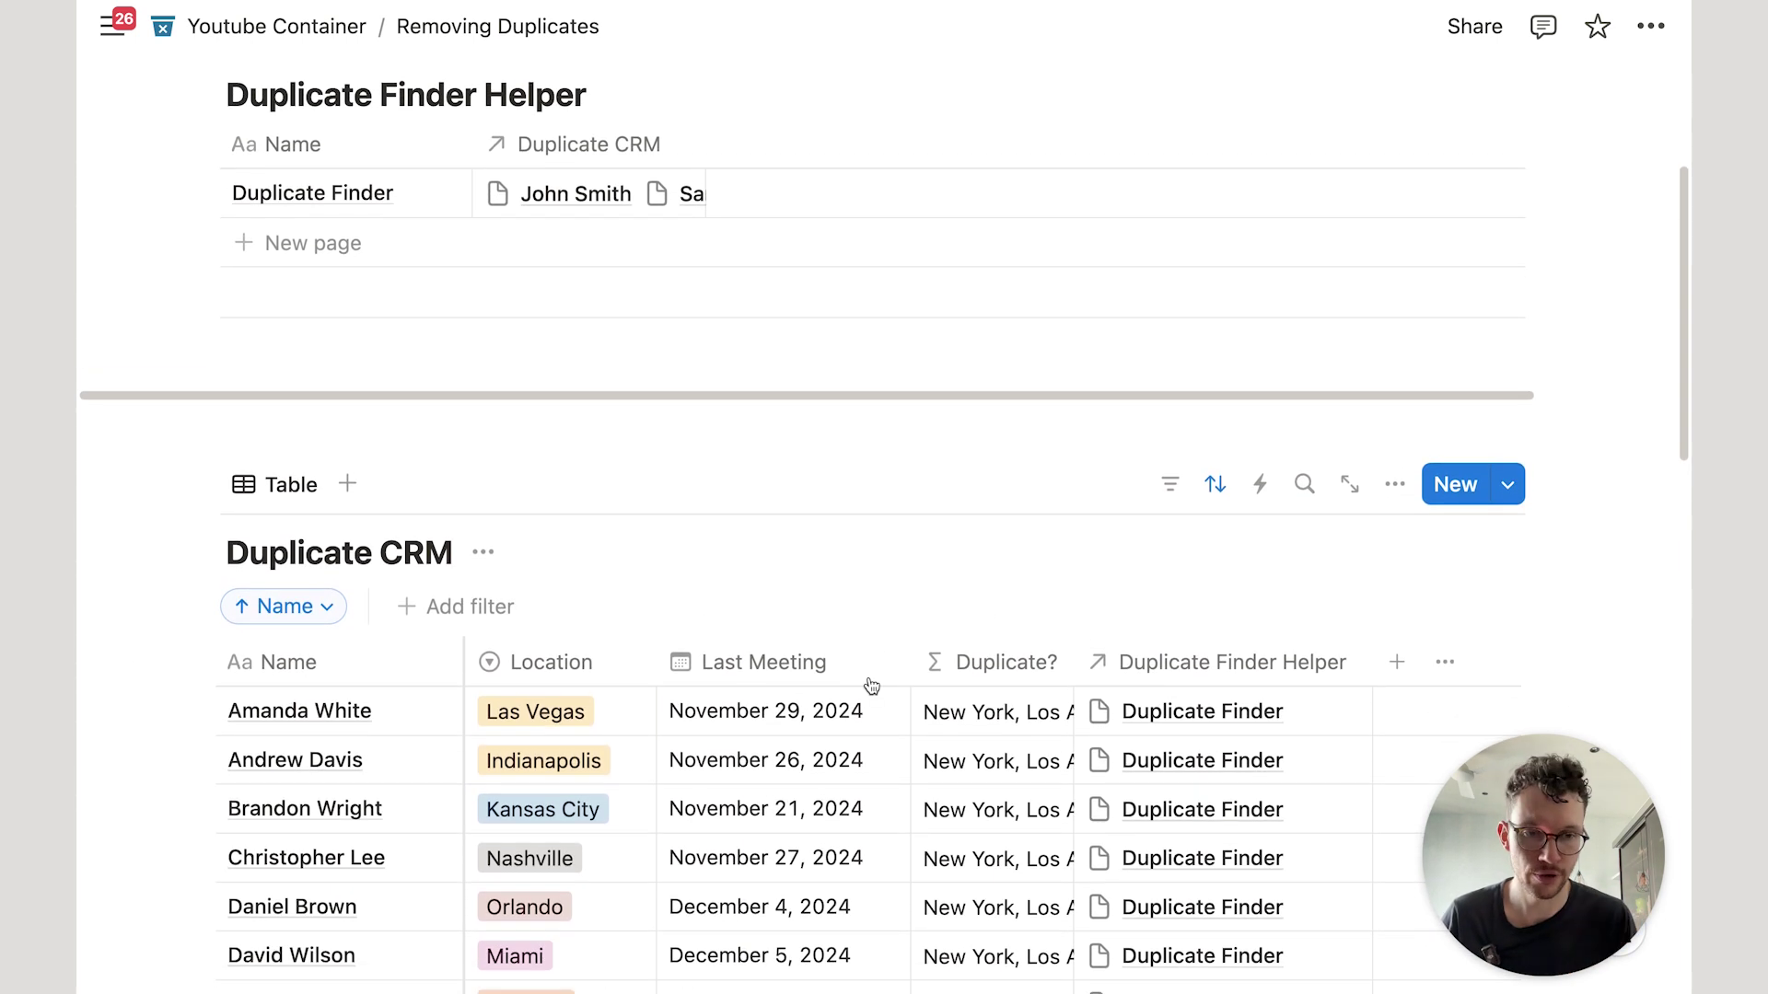
scroll(869, 681, "down", 8)
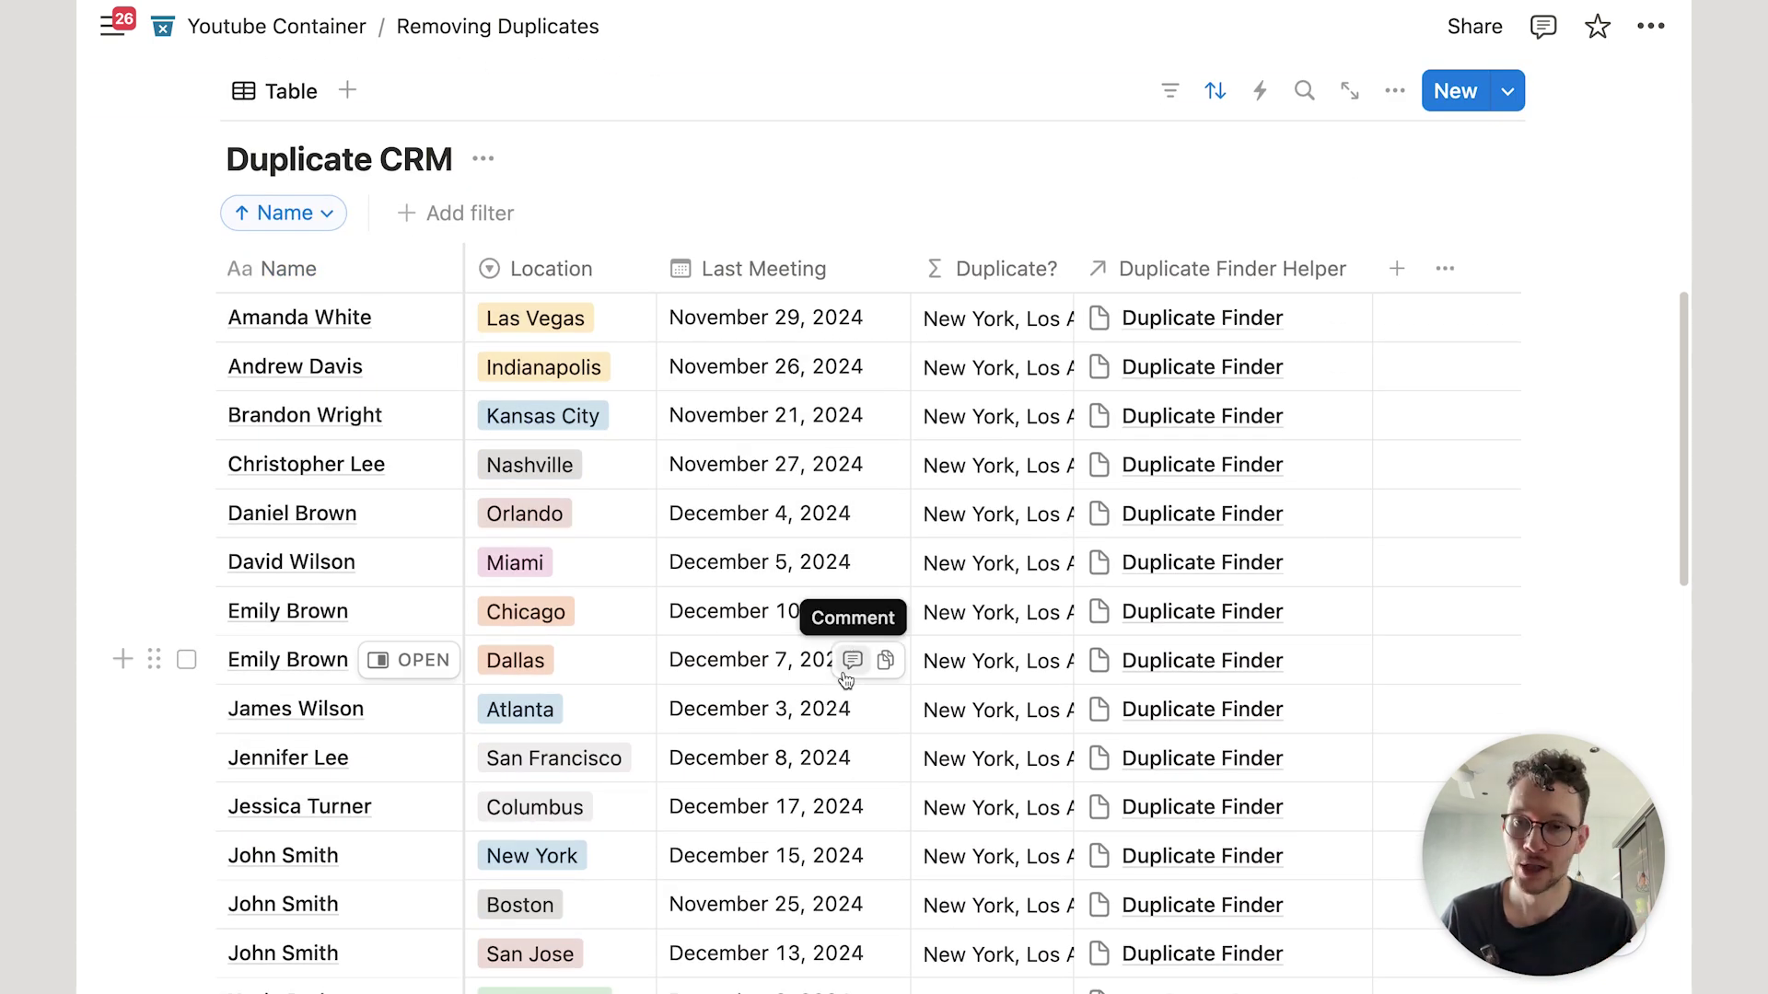
scroll(659, 561, "down", 2)
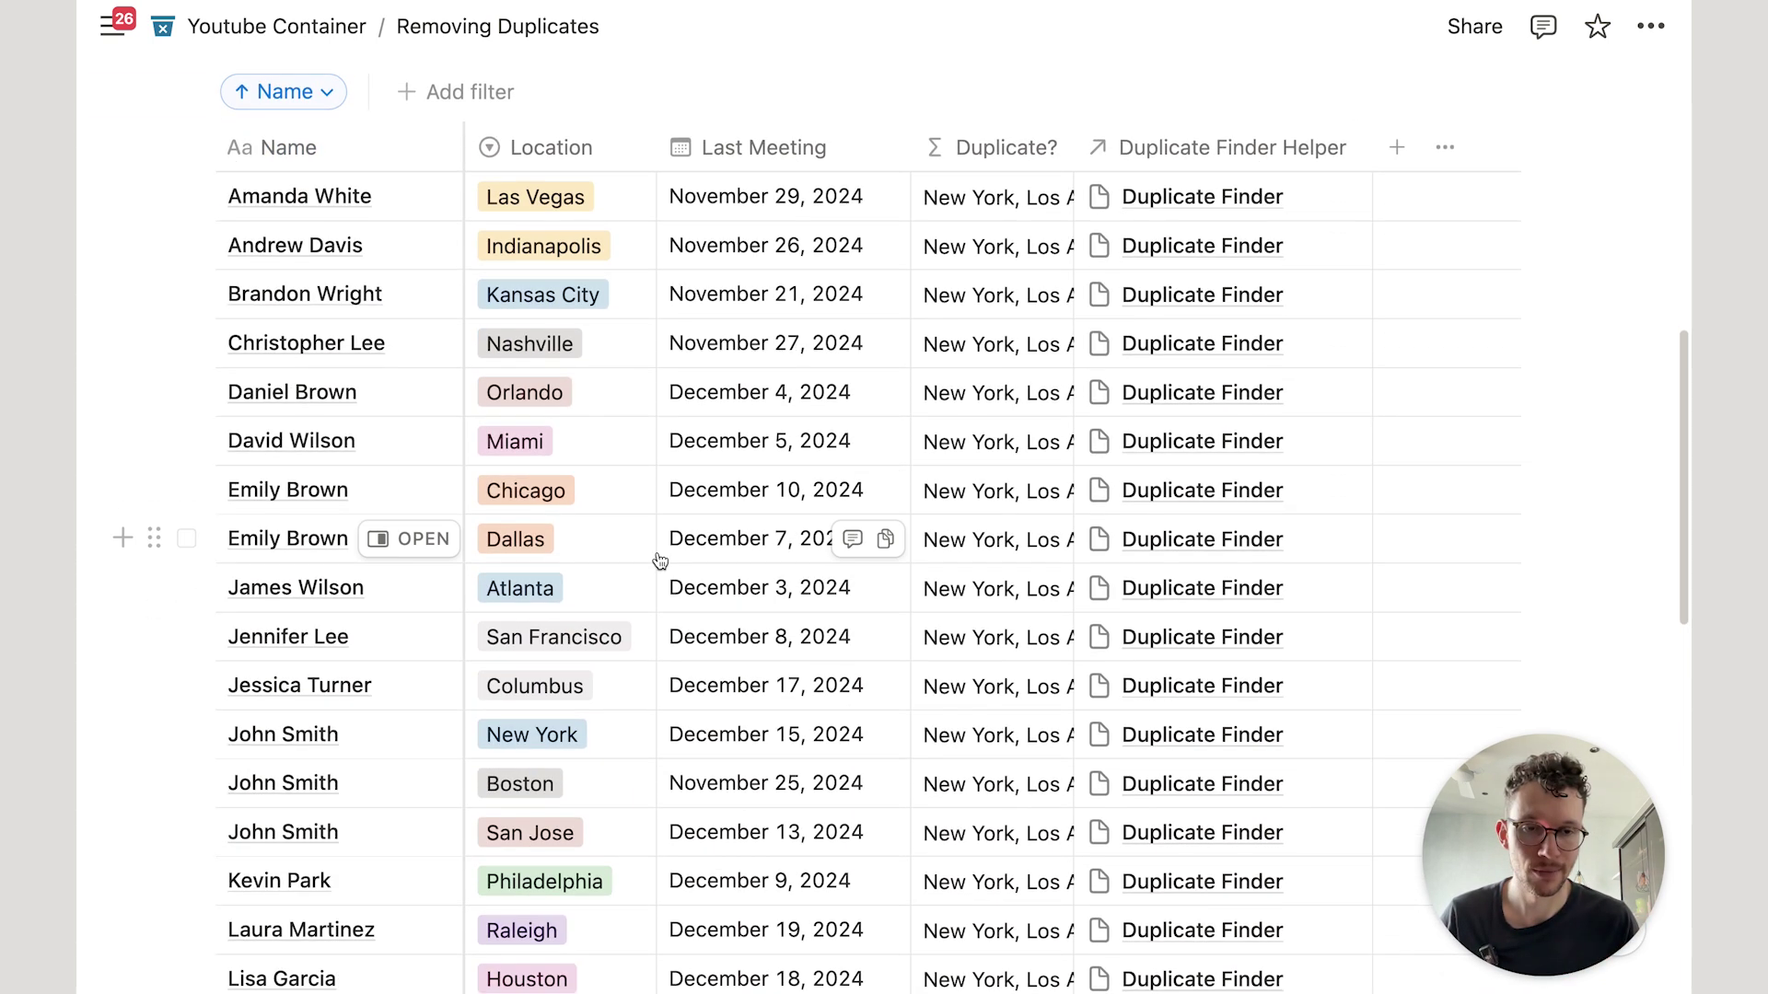
scroll(659, 561, "up", 5)
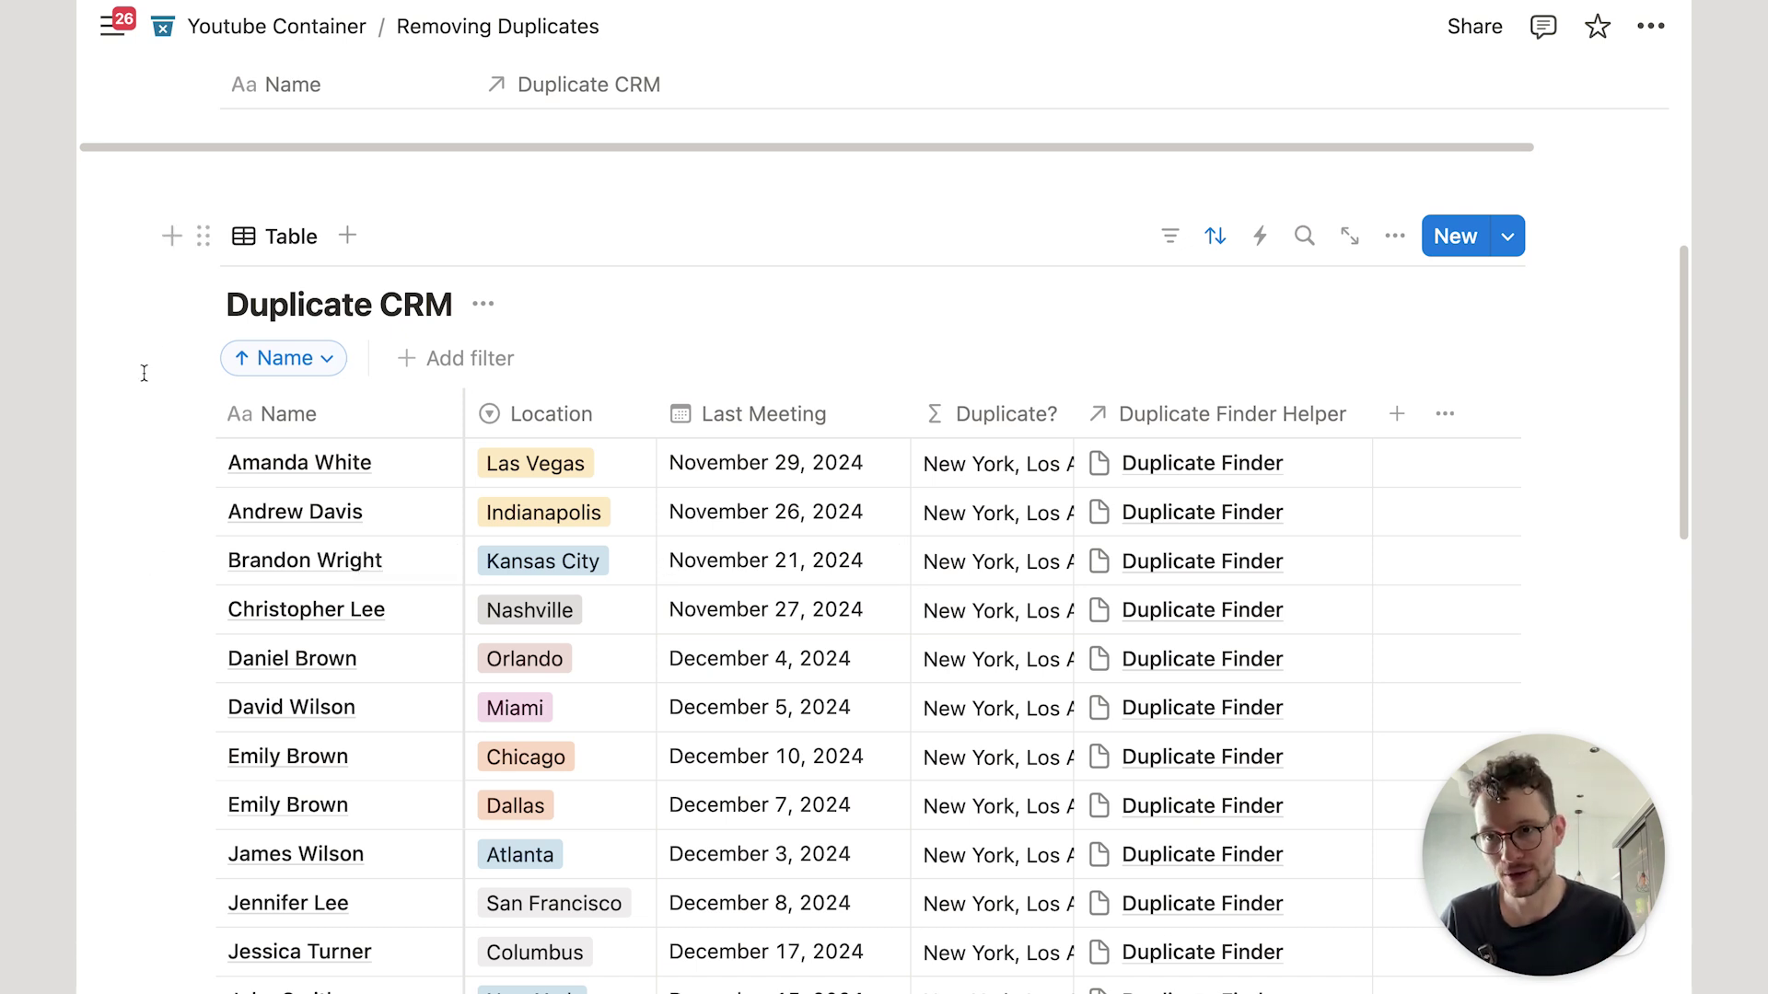
left_click(186, 511)
left_click(186, 609)
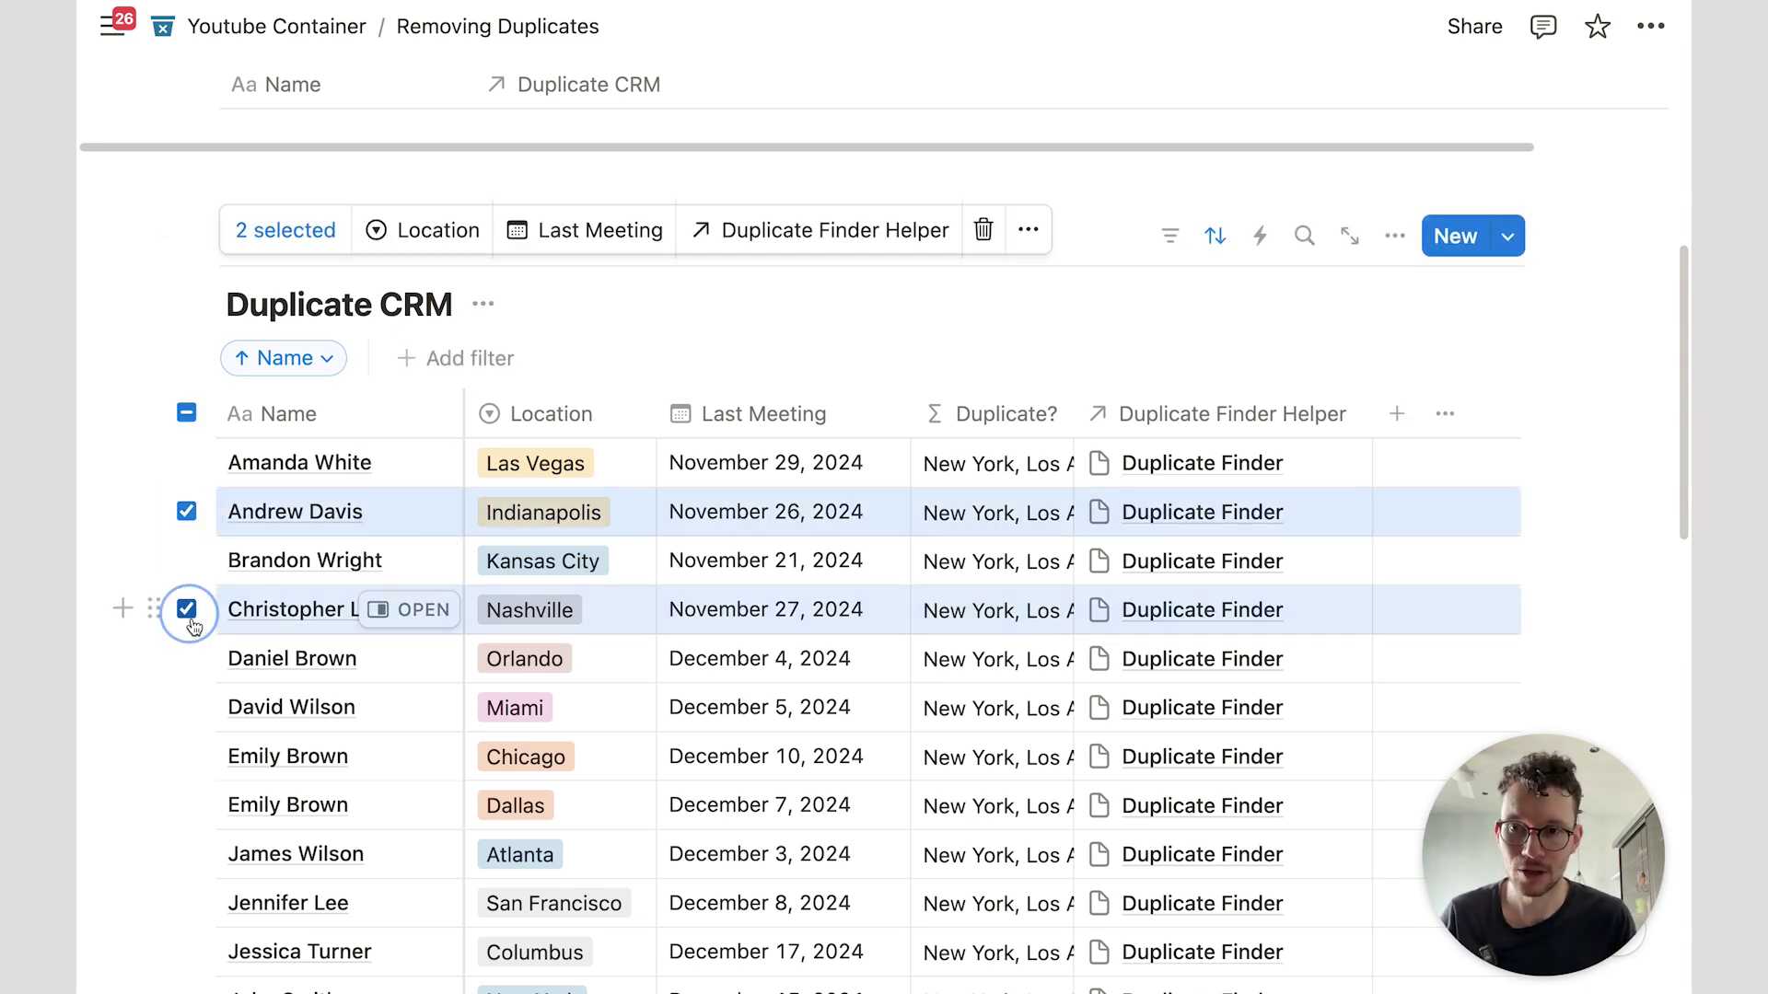
left_click(186, 707)
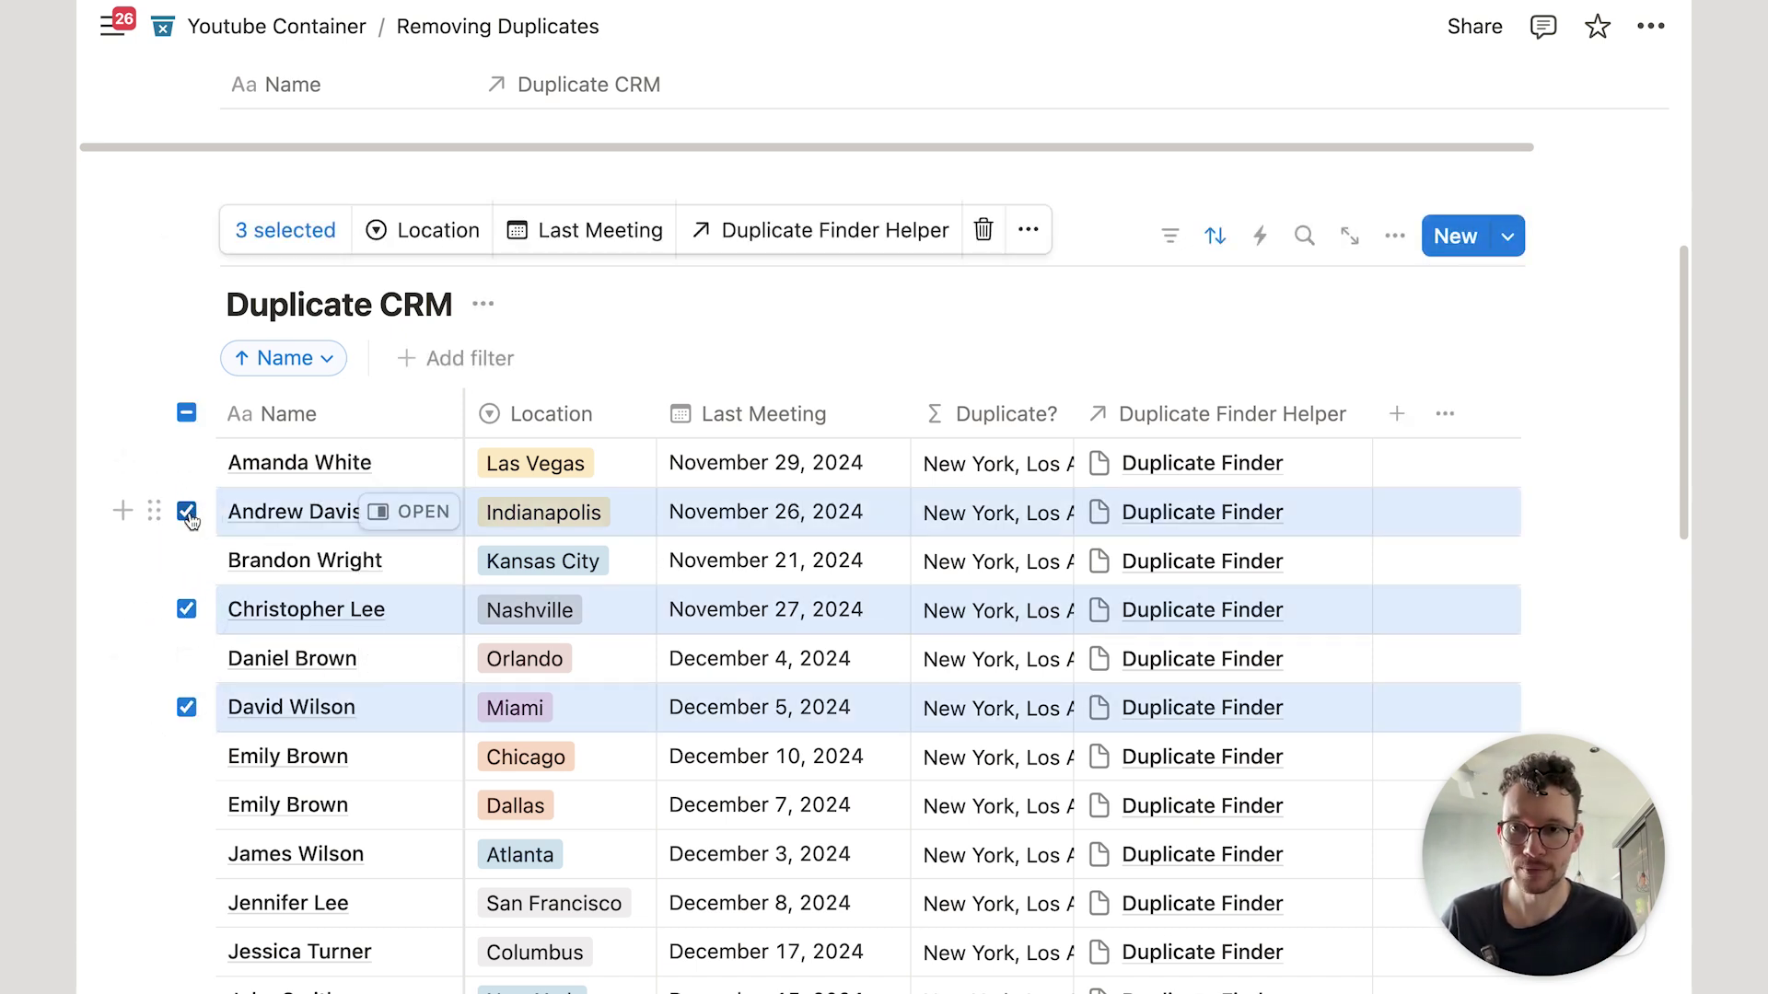
left_click(186, 511)
left_click(186, 608)
left_click(186, 707)
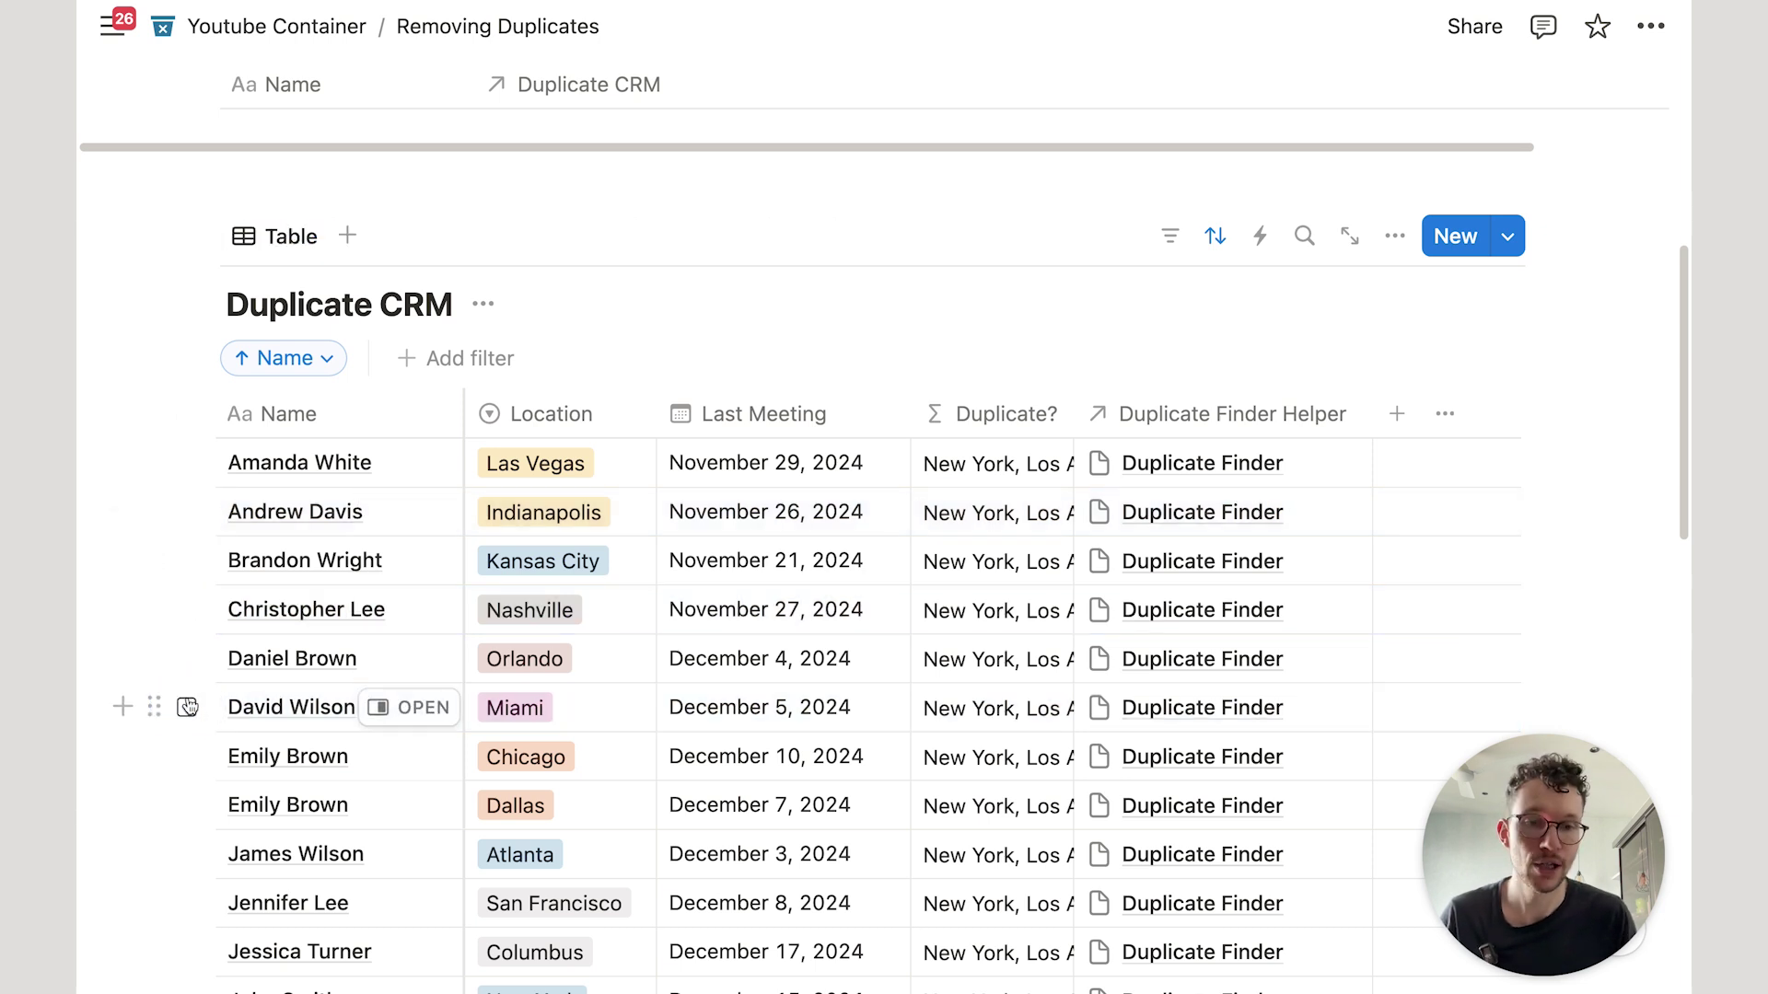
scroll(185, 710, "up", 1)
scroll(650, 689, "up", 3)
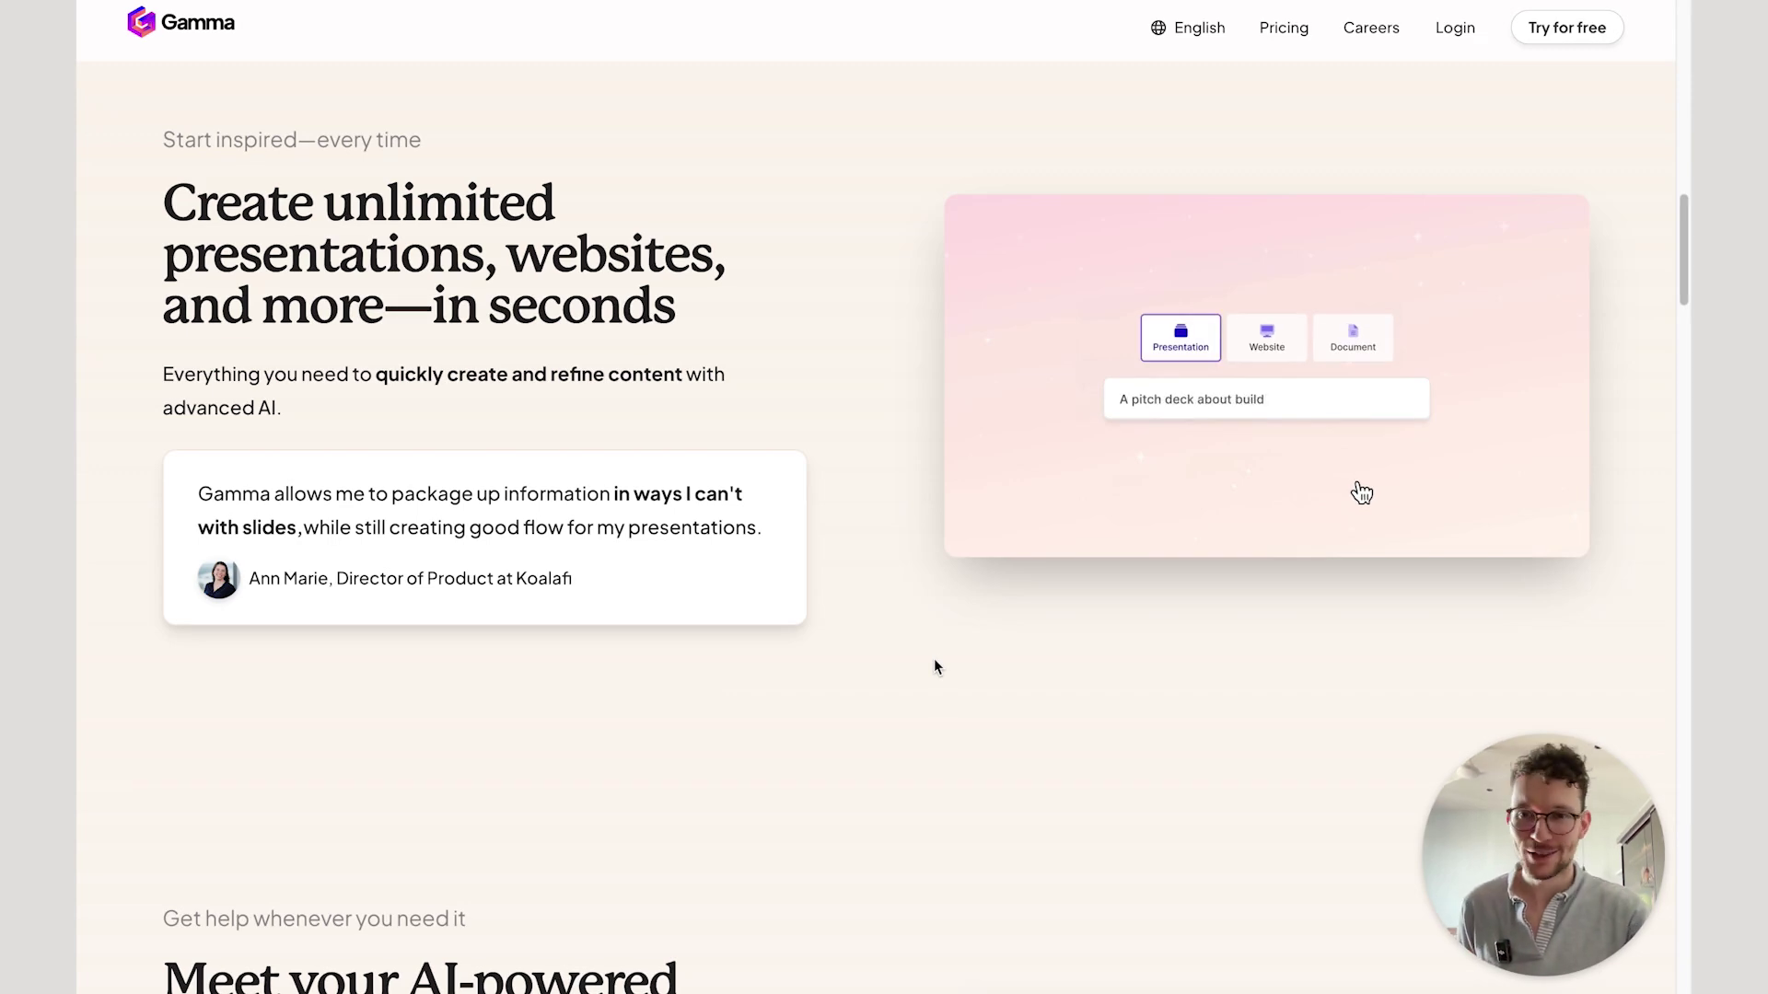
scroll(934, 660, "down", 5)
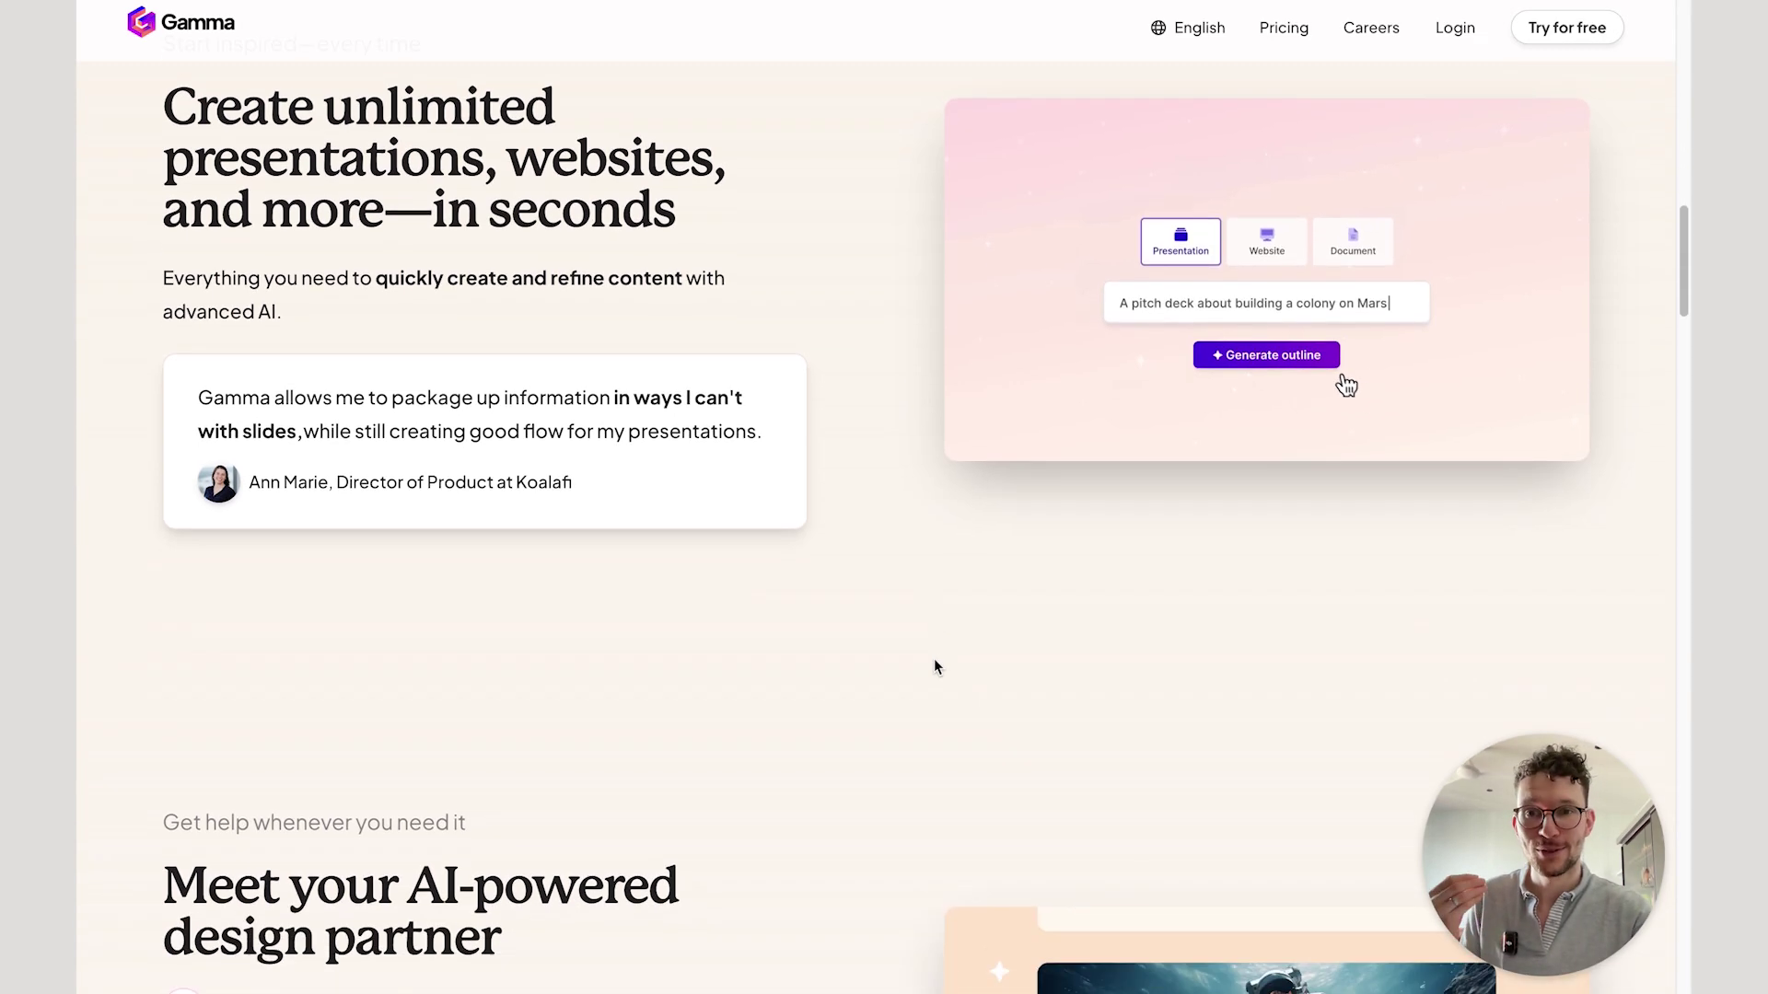
scroll(934, 659, "down", 9)
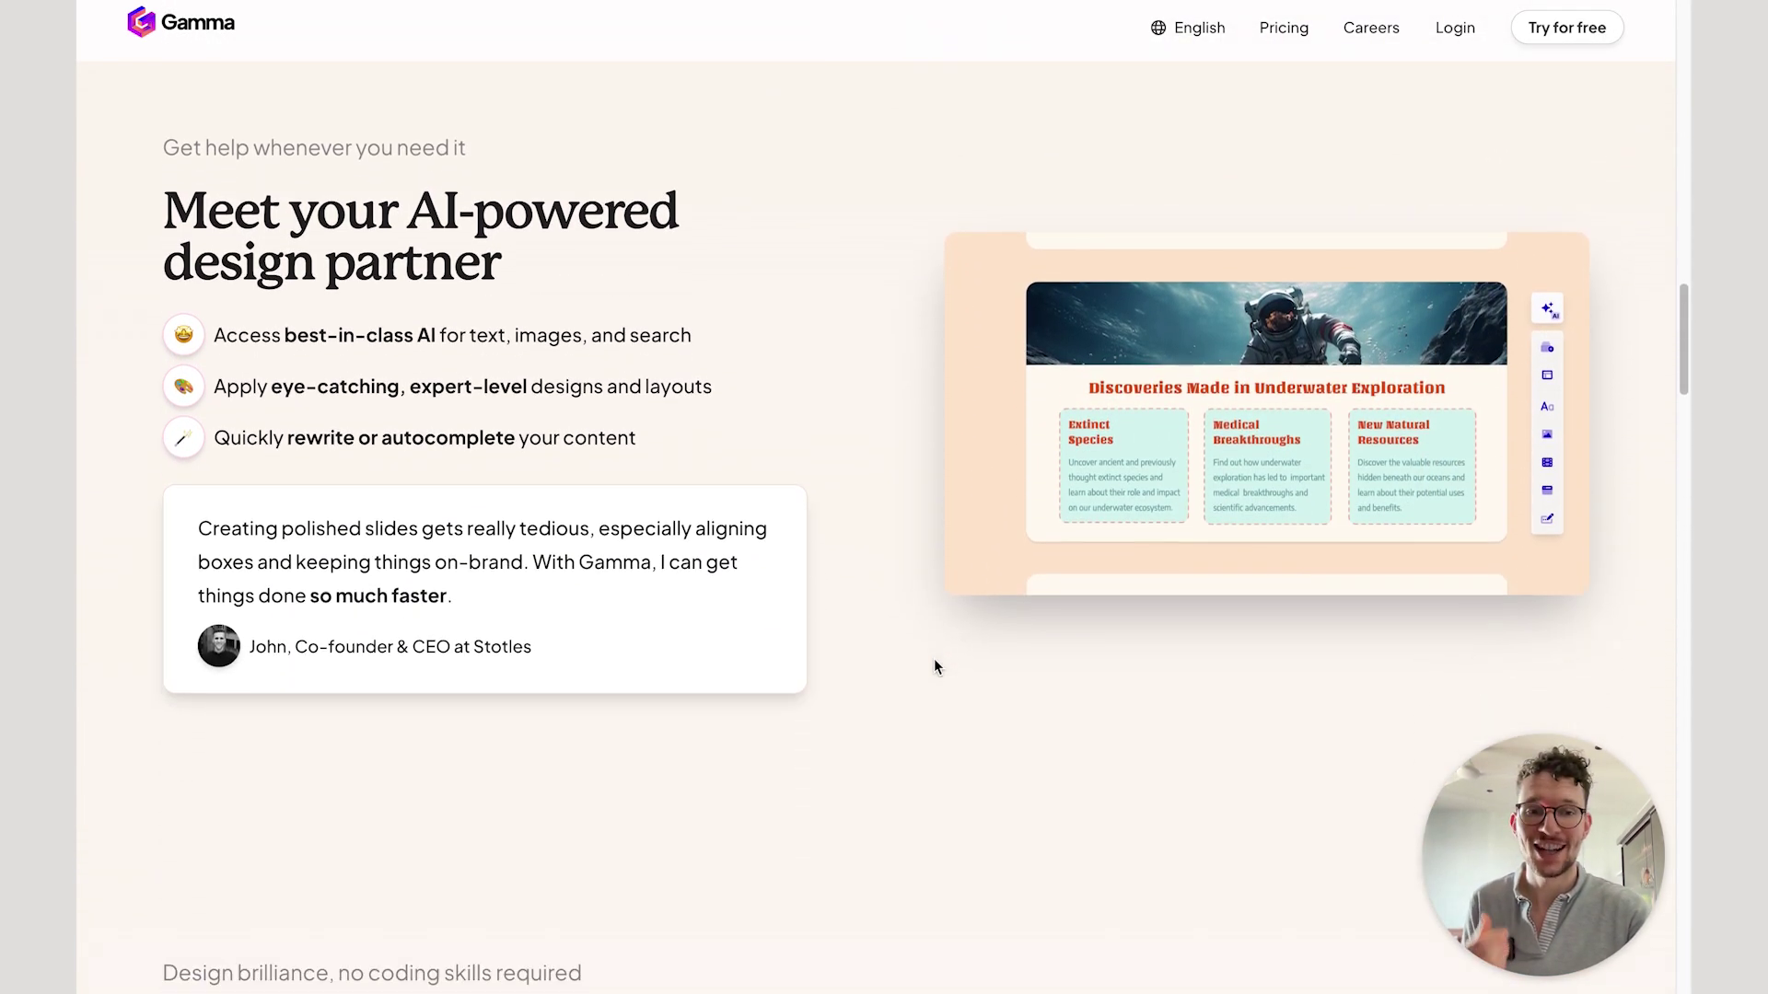
scroll(933, 659, "down", 2)
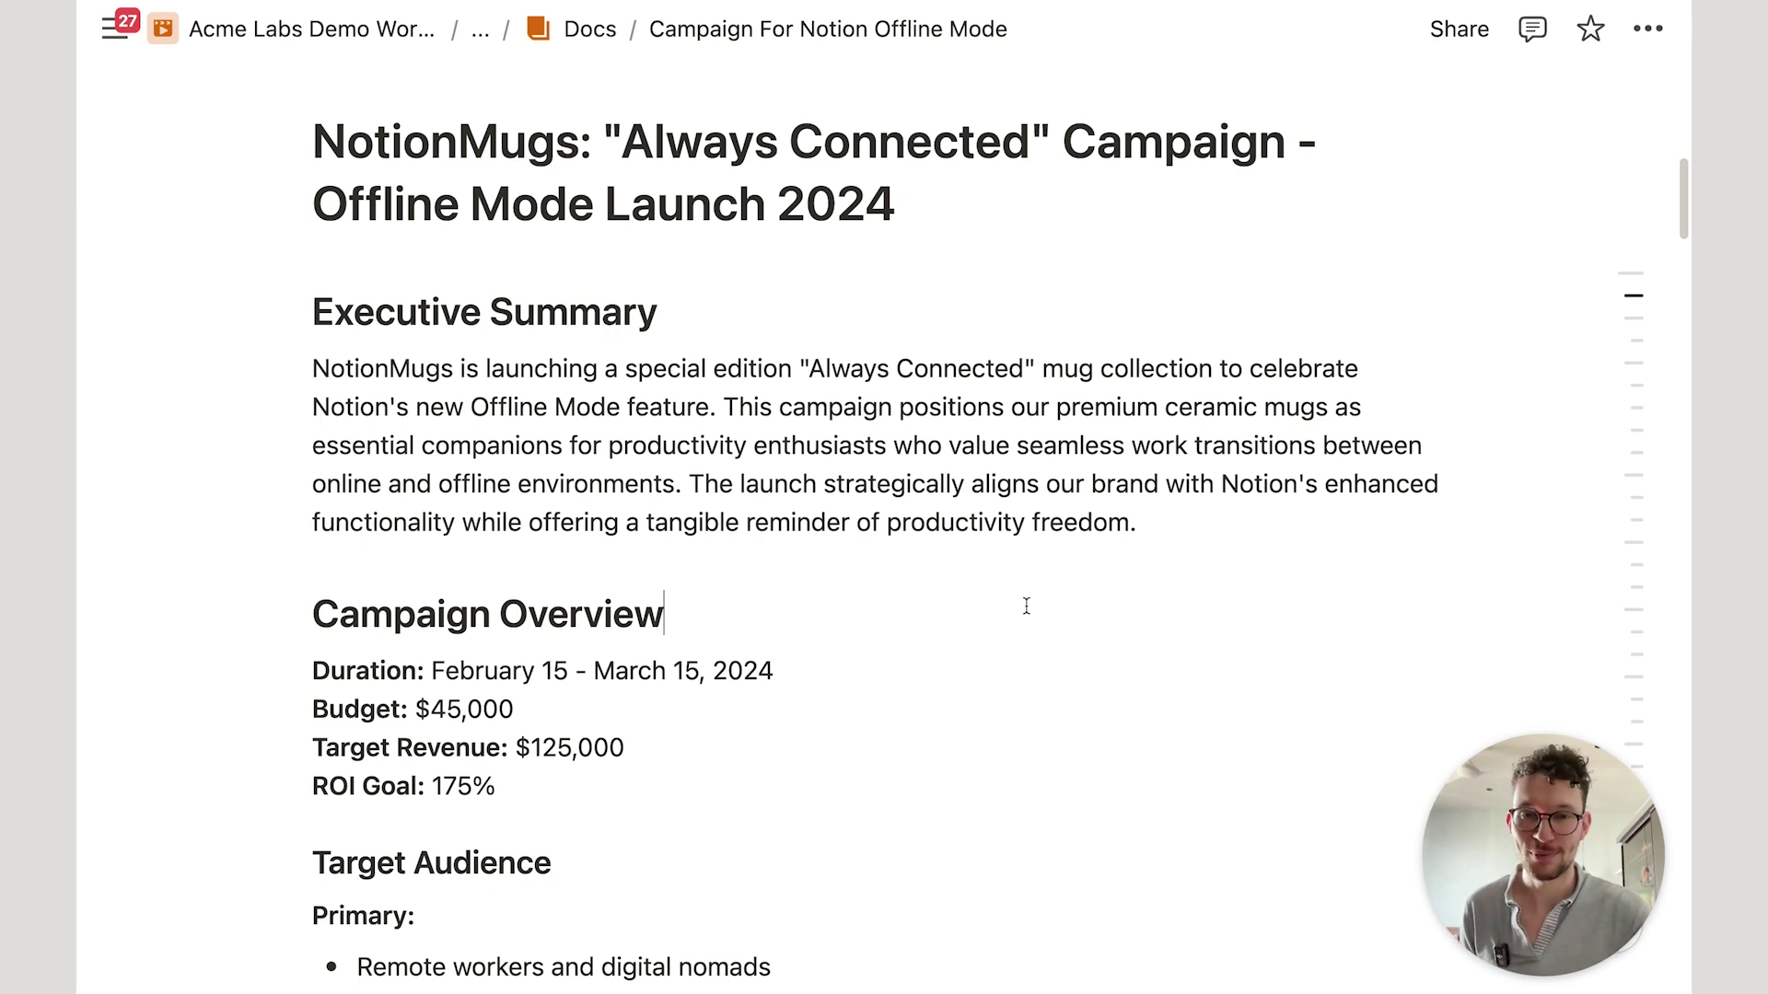
scroll(1026, 606, "down", 1)
scroll(1026, 606, "down", 2)
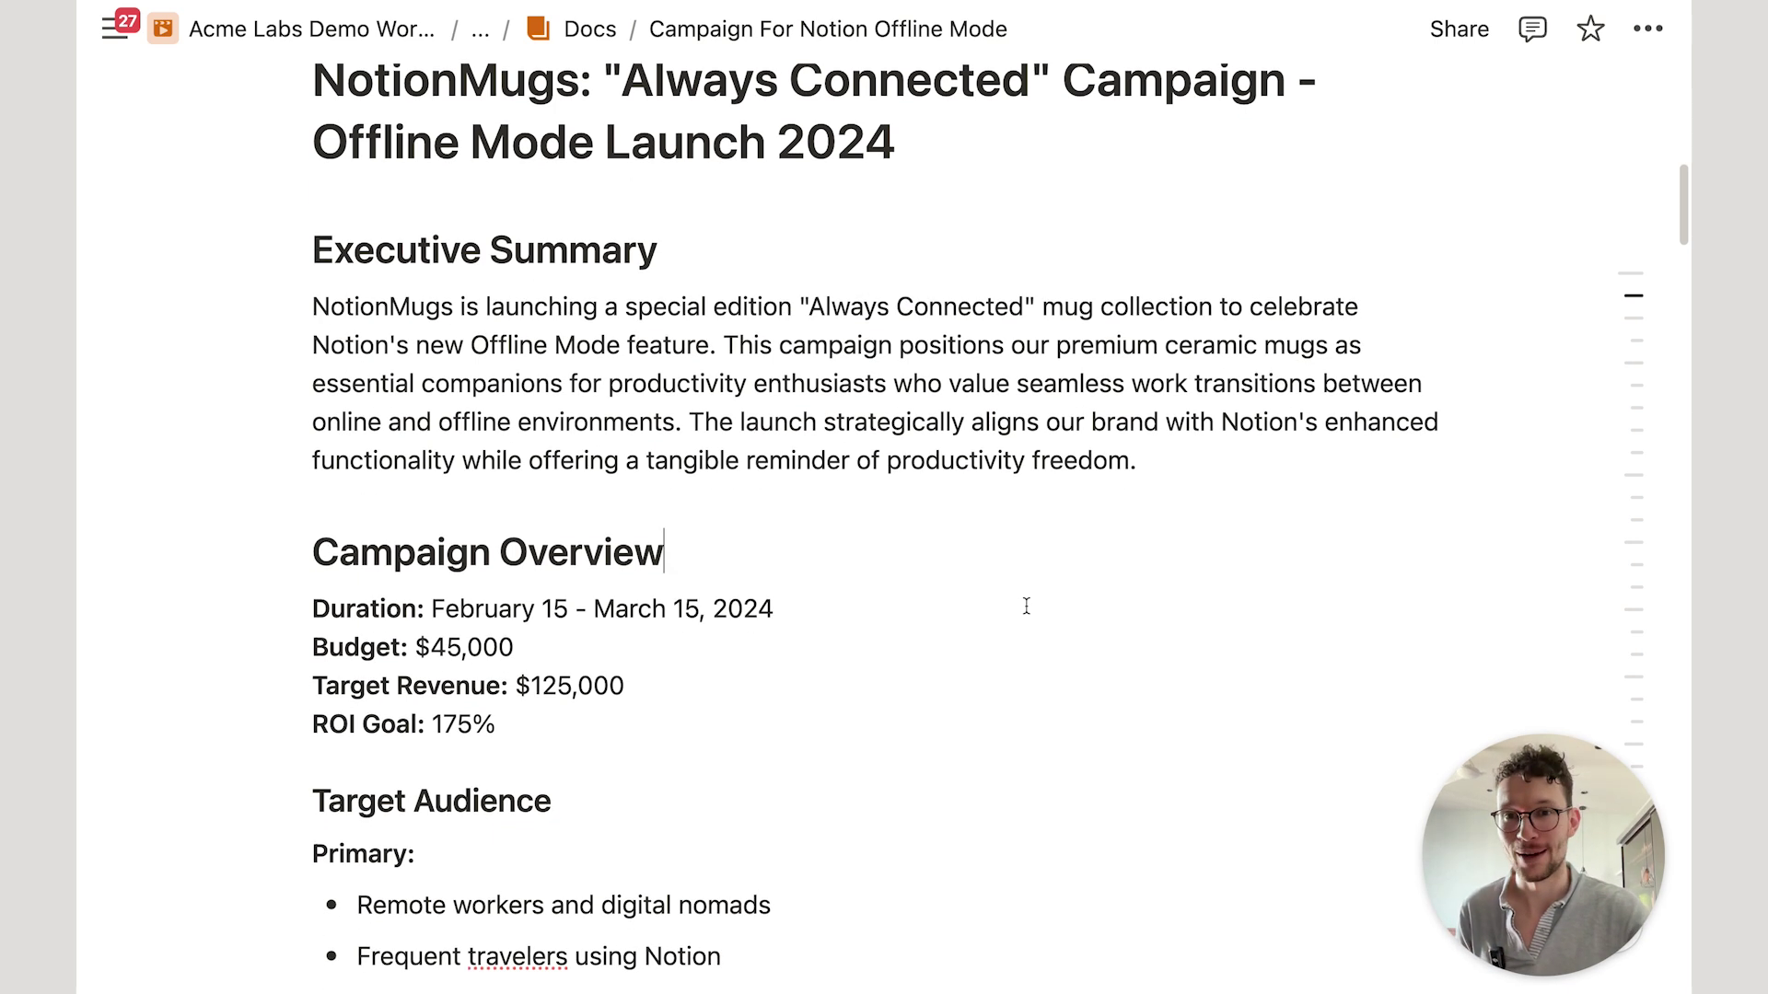
scroll(1026, 606, "up", 1)
left_click(1026, 606)
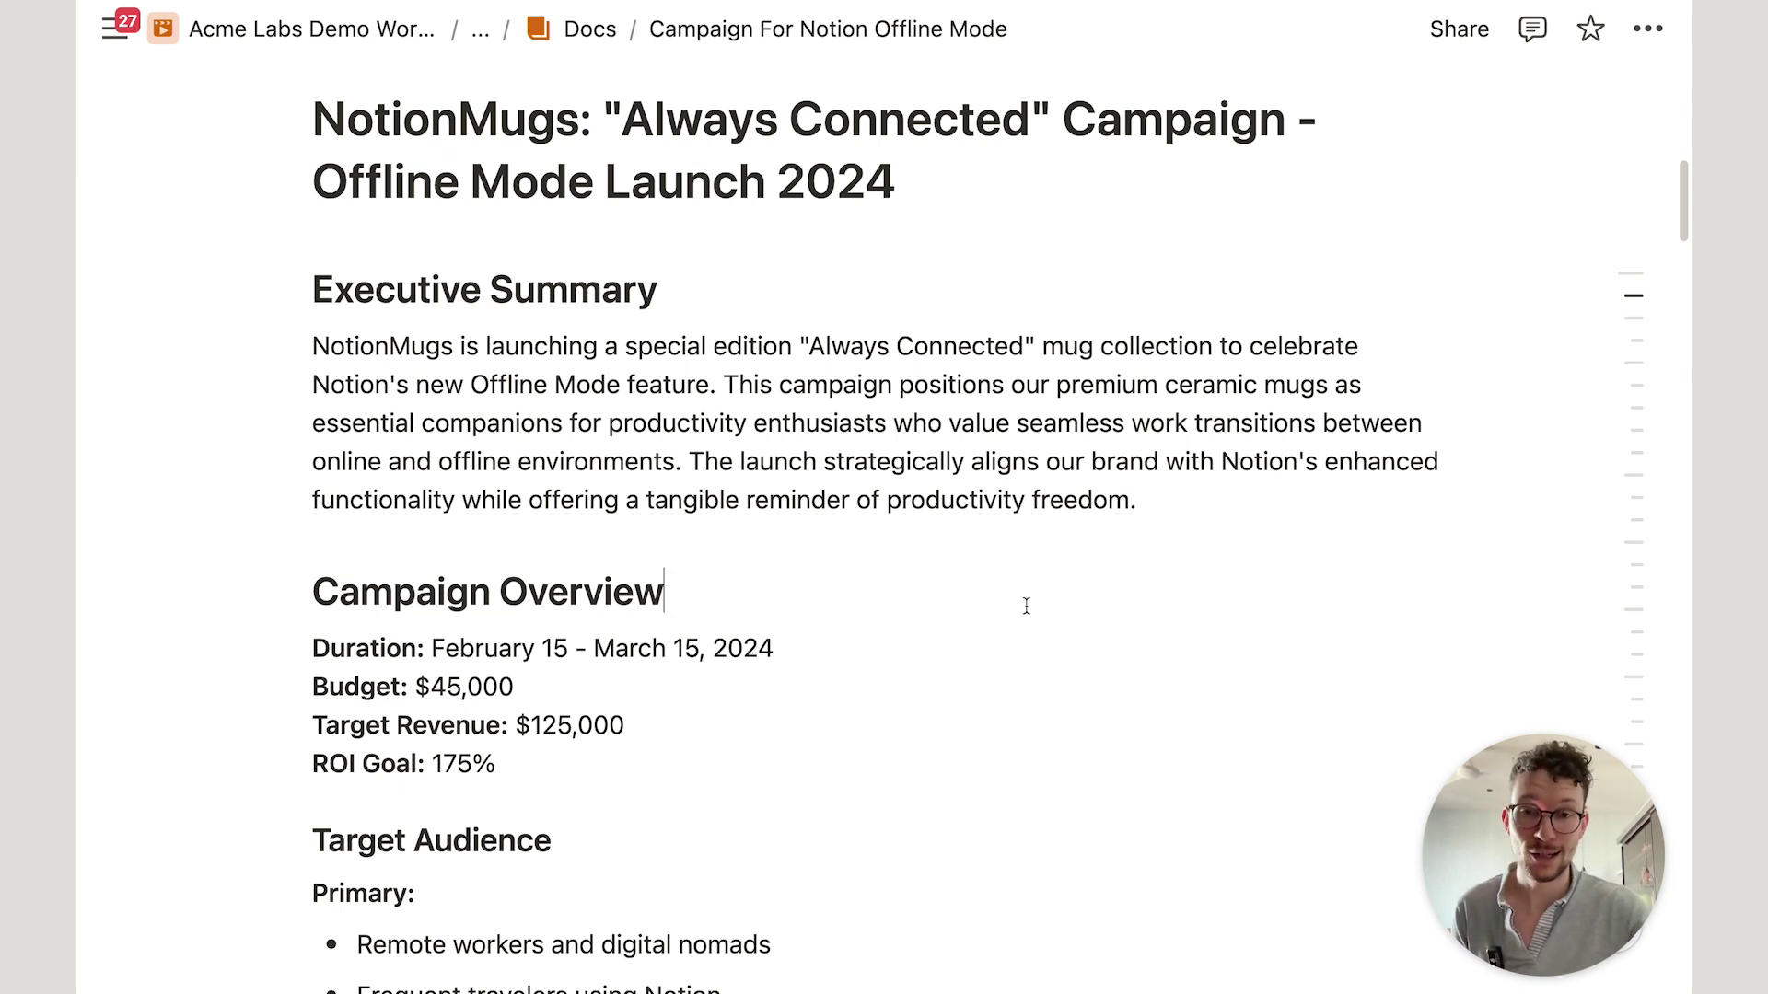
scroll(1026, 606, "down", 1)
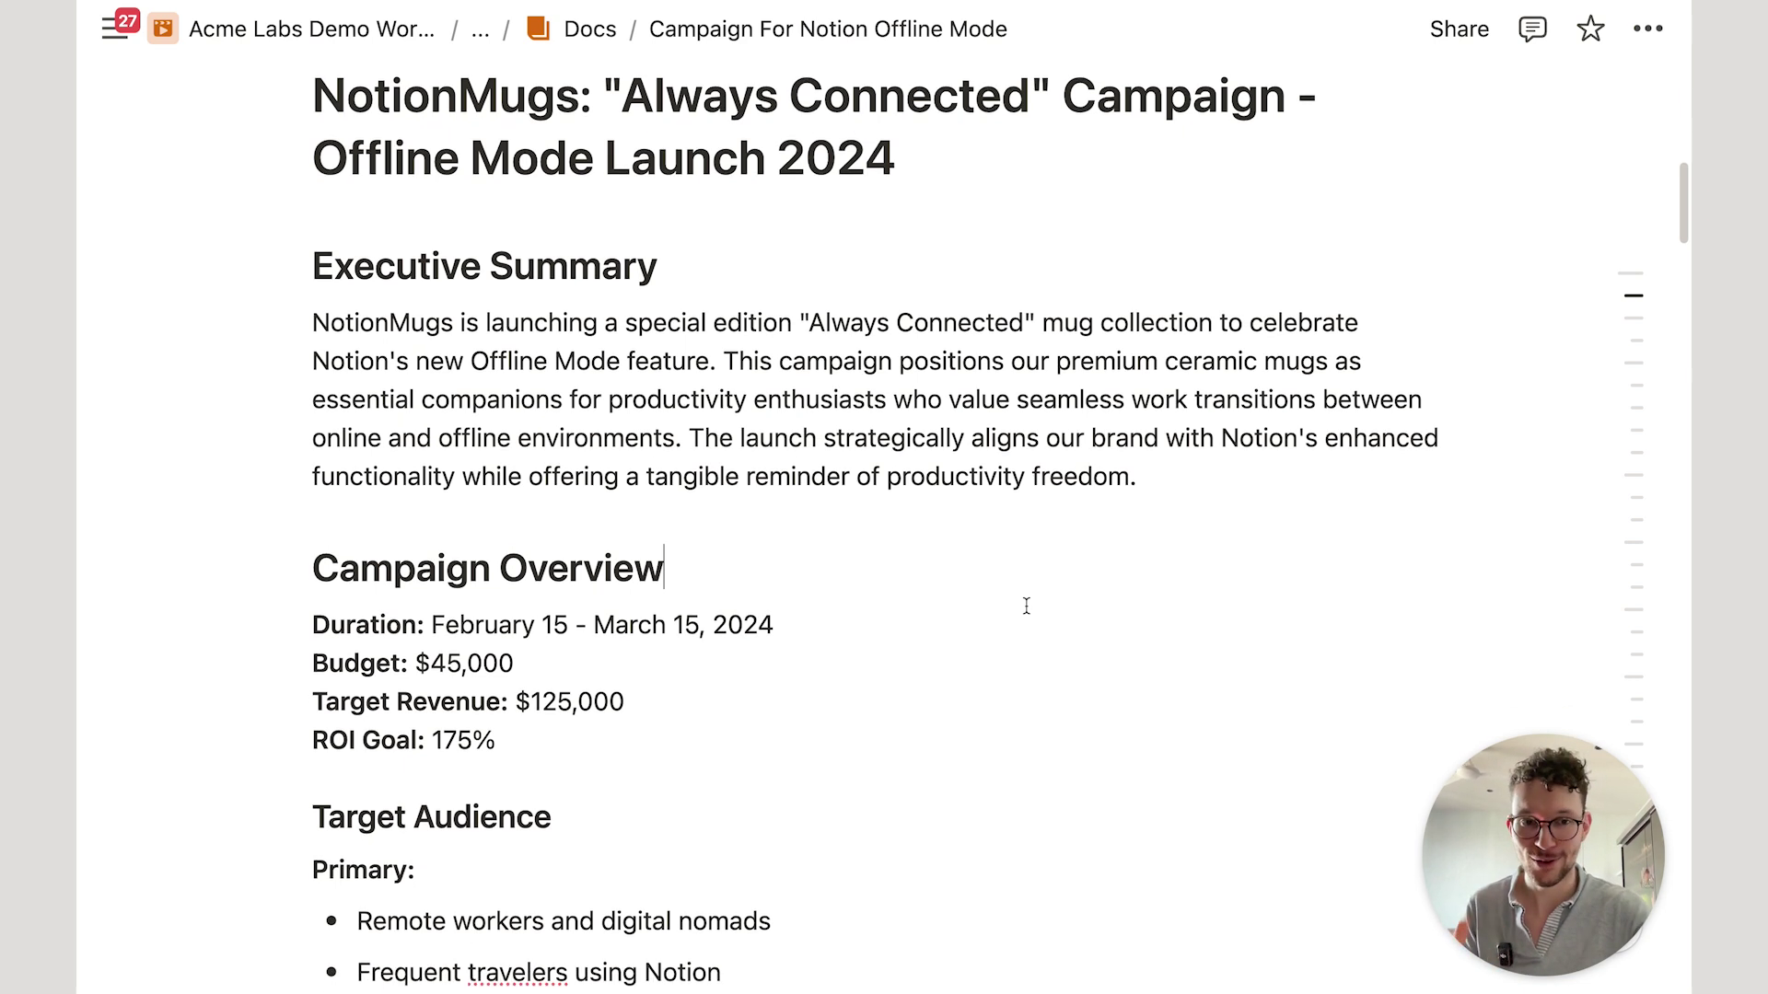
scroll(1027, 606, "down", 2)
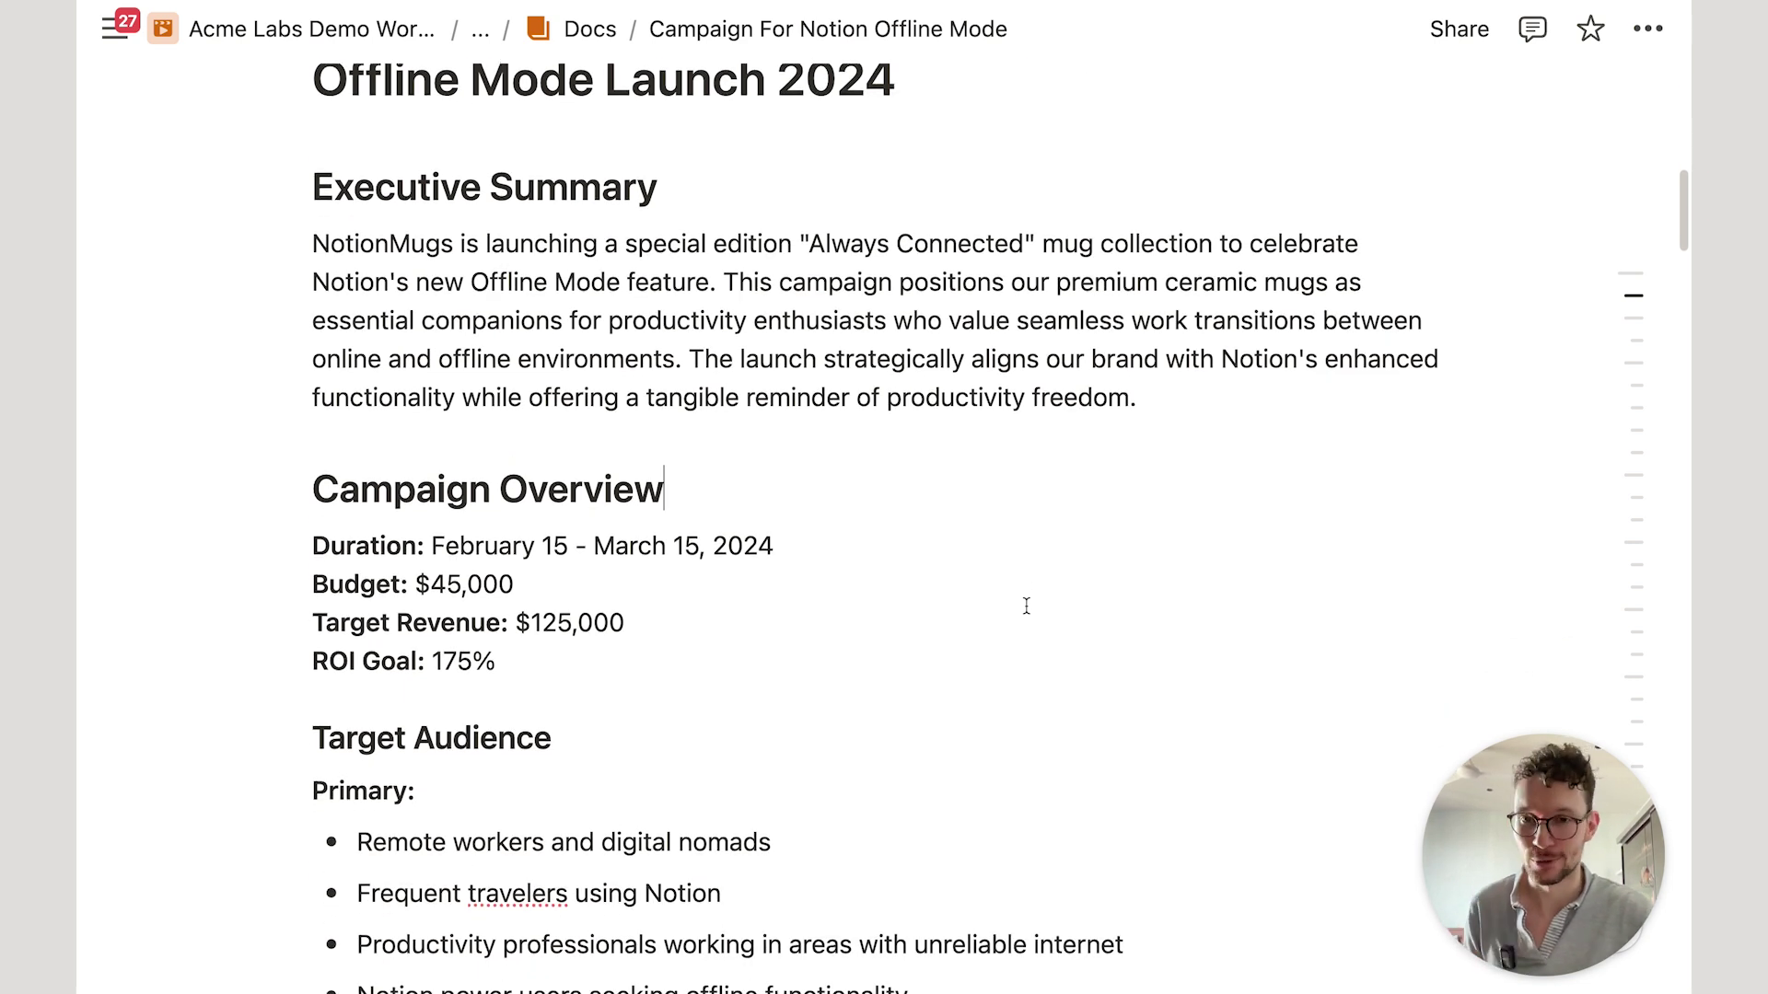
scroll(1027, 606, "down", 7)
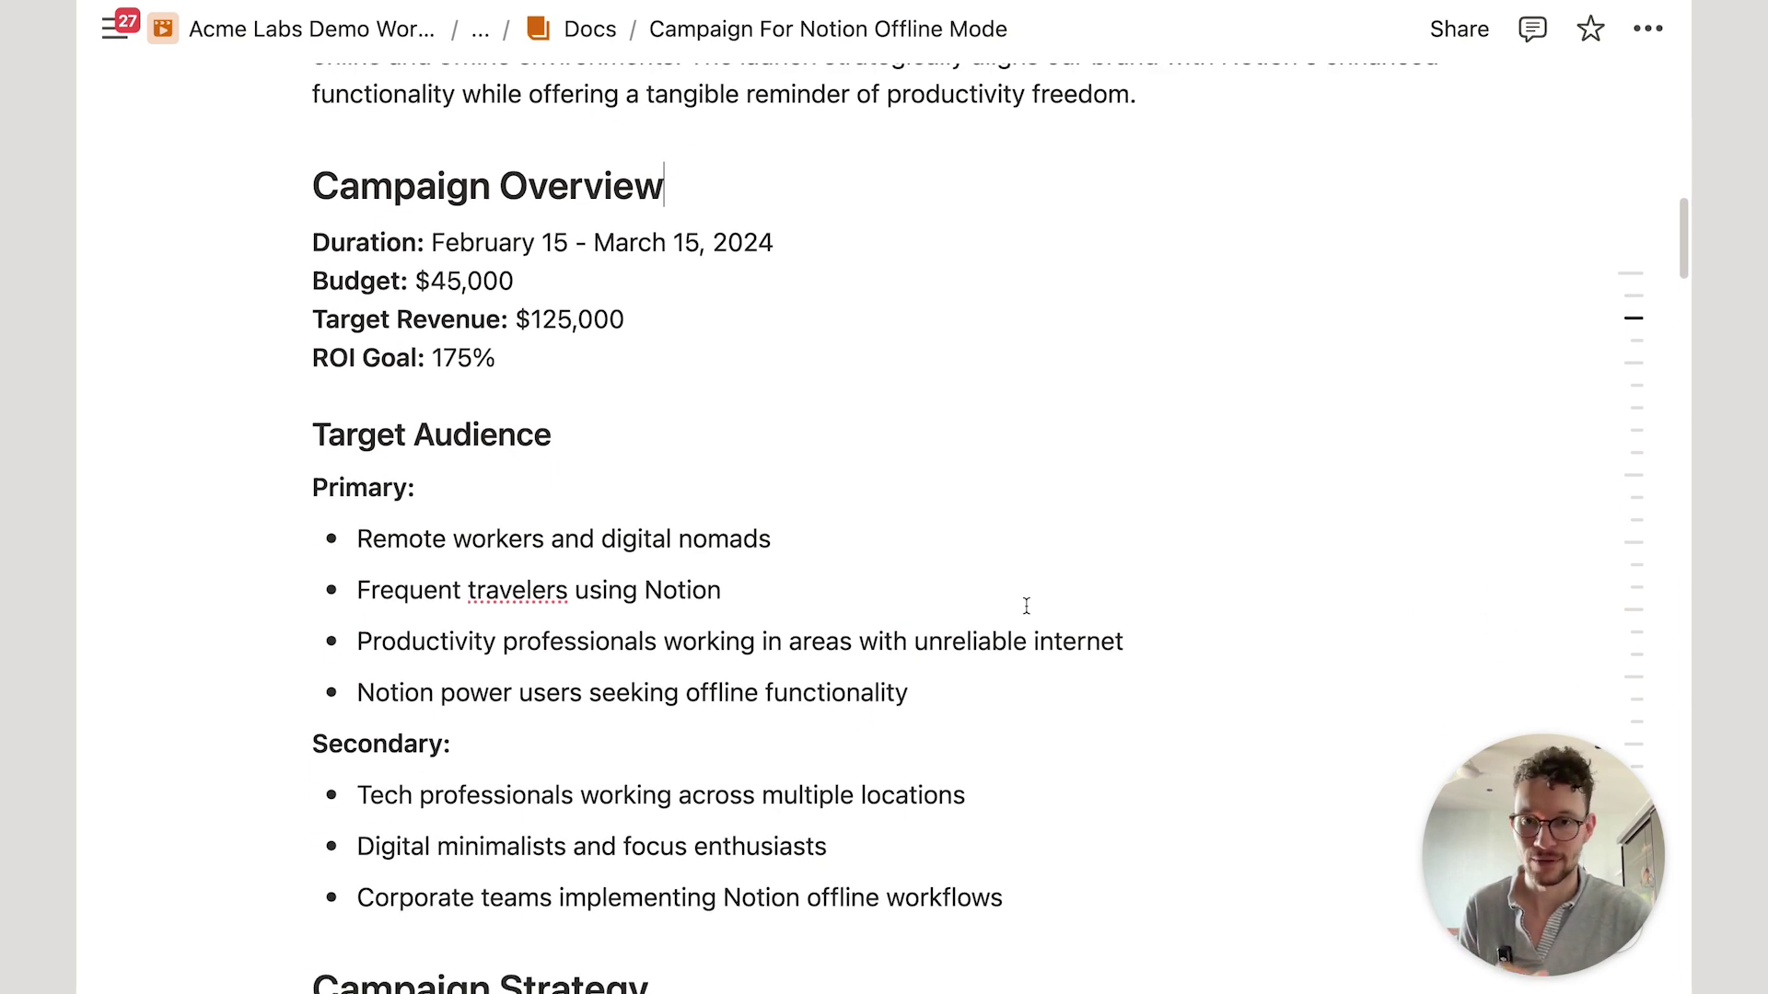
scroll(1027, 606, "down", 16)
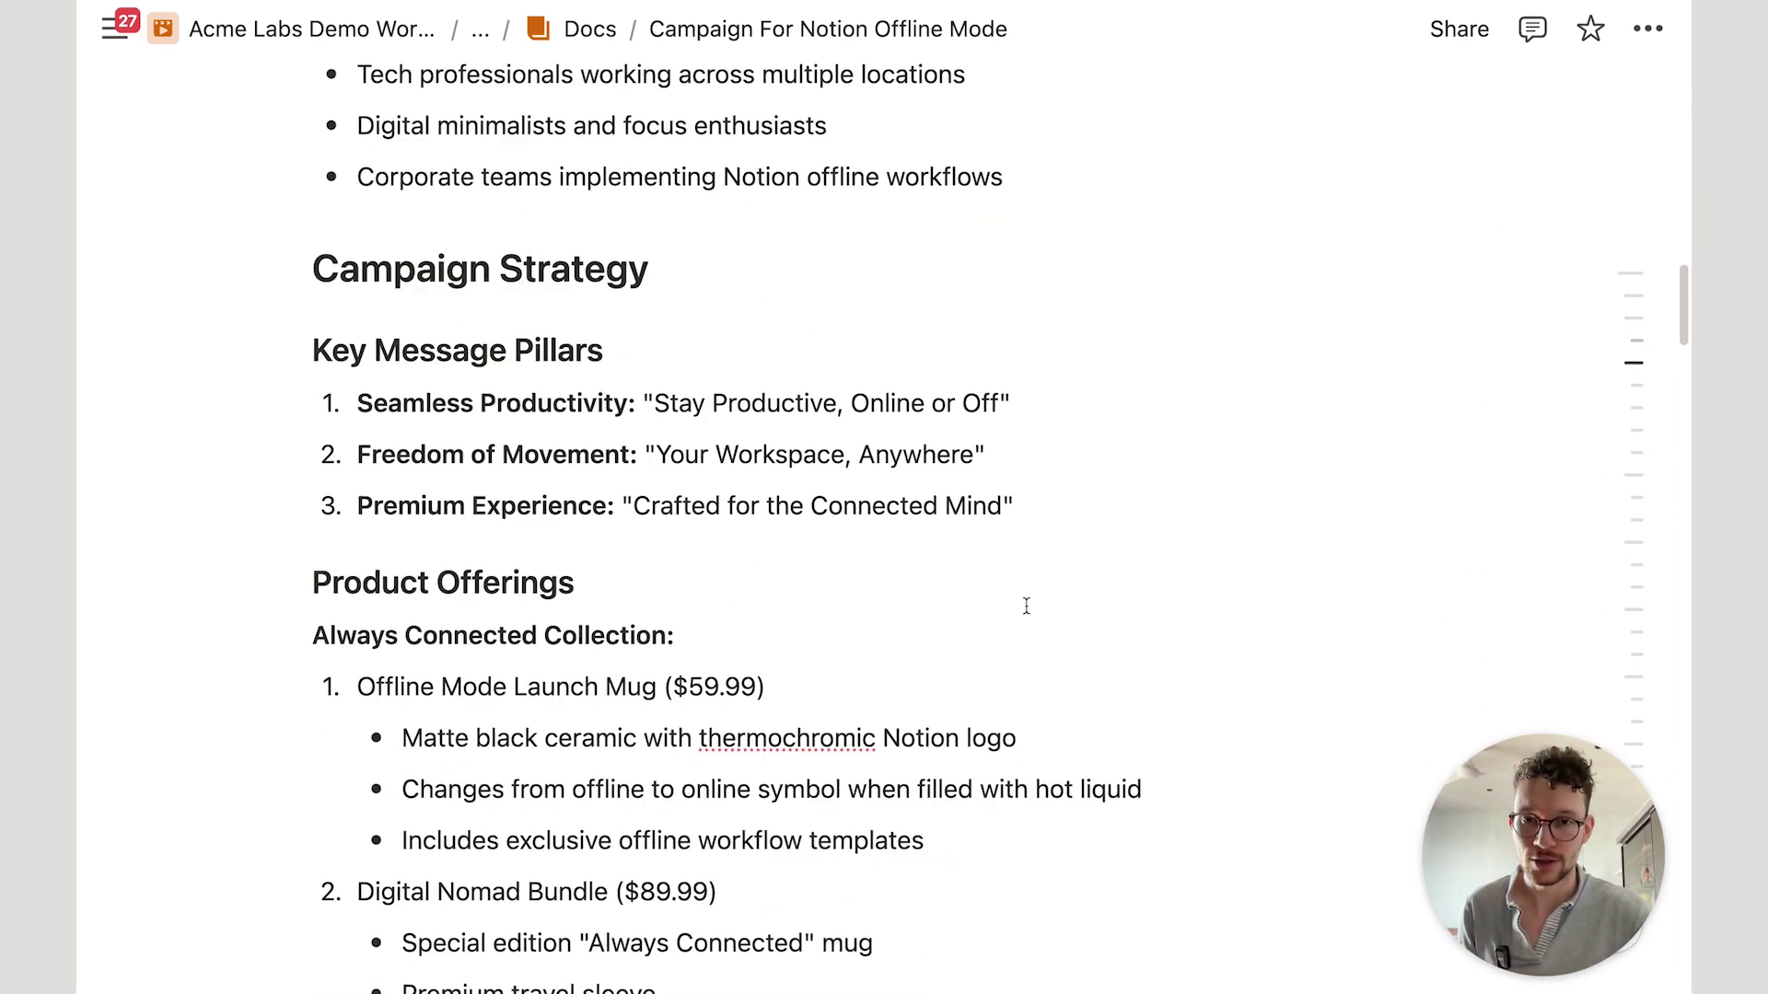
scroll(1027, 605, "down", 20)
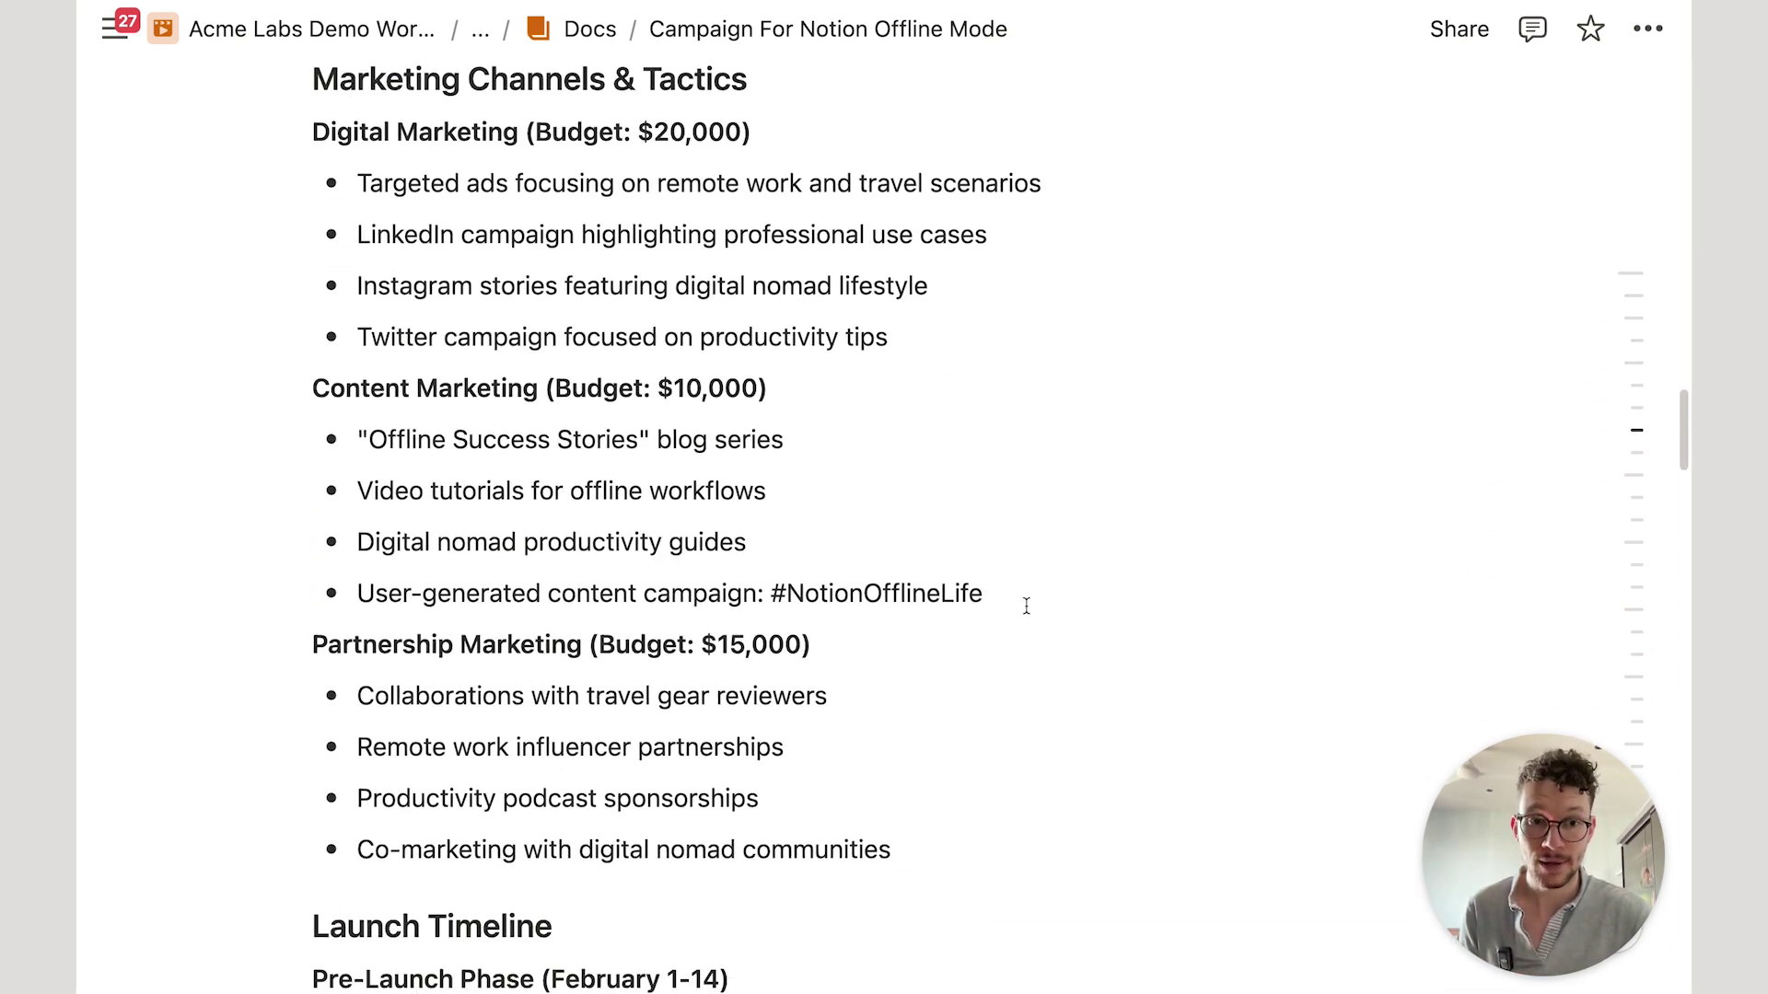
scroll(1027, 606, "down", 20)
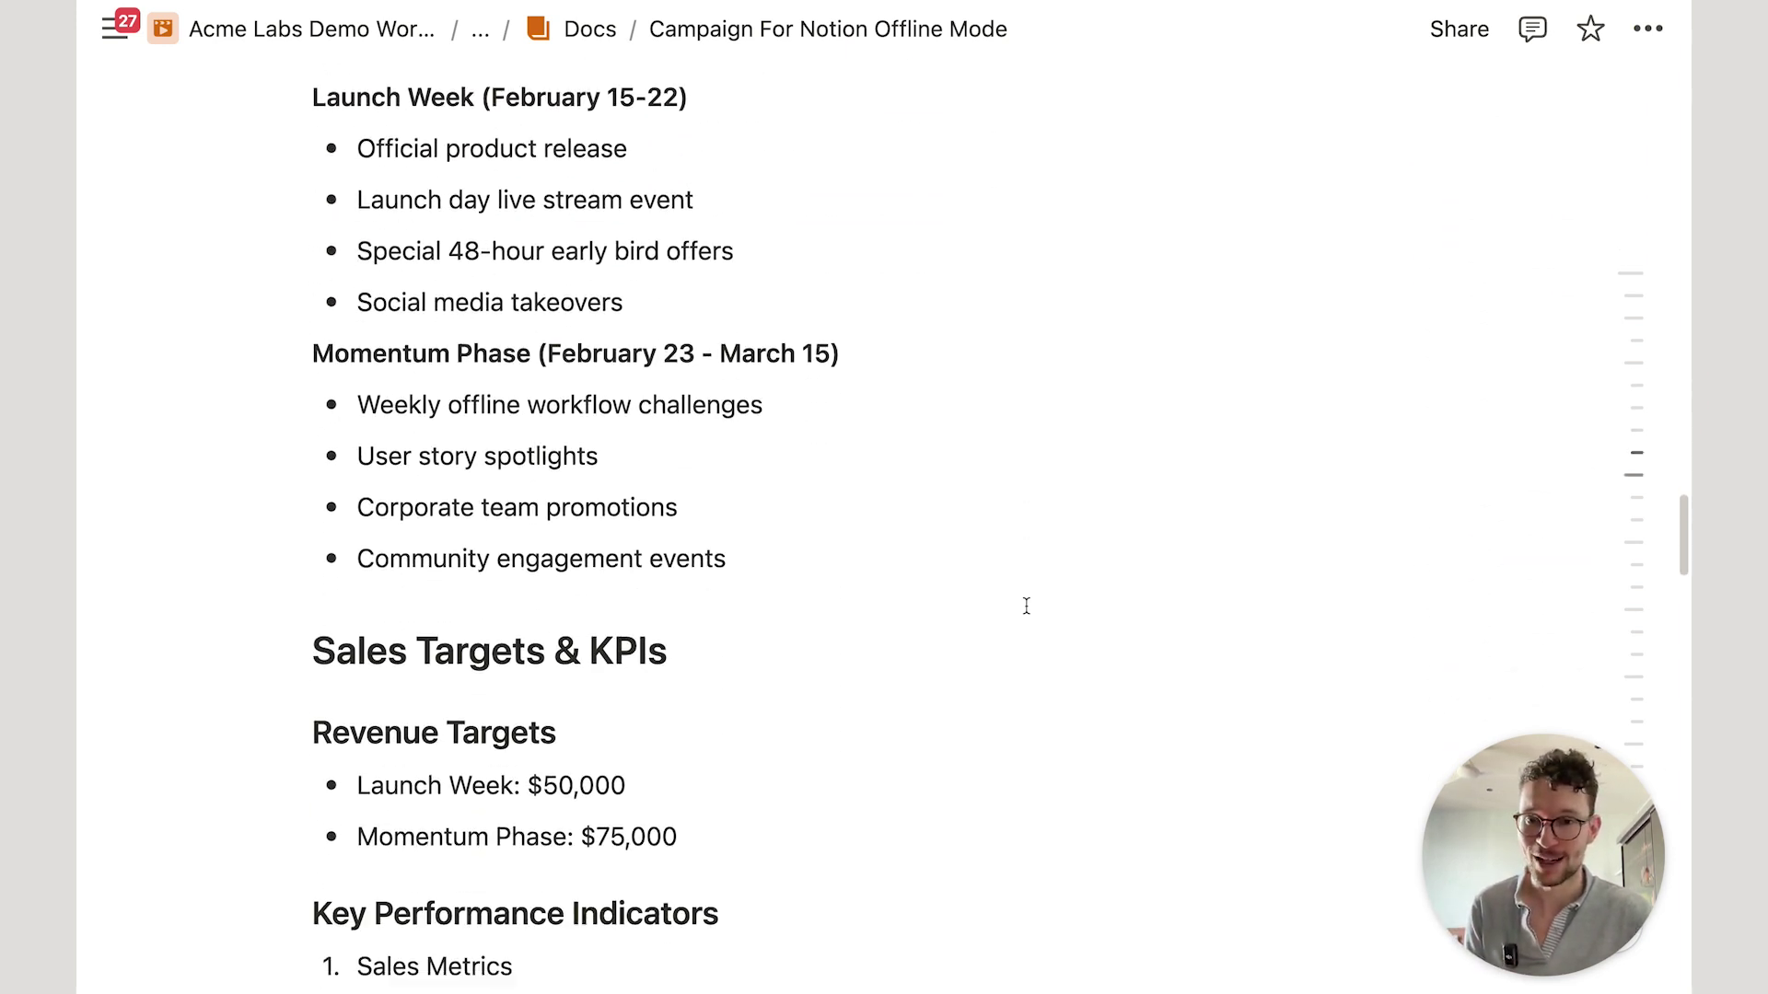
scroll(1027, 606, "down", 8)
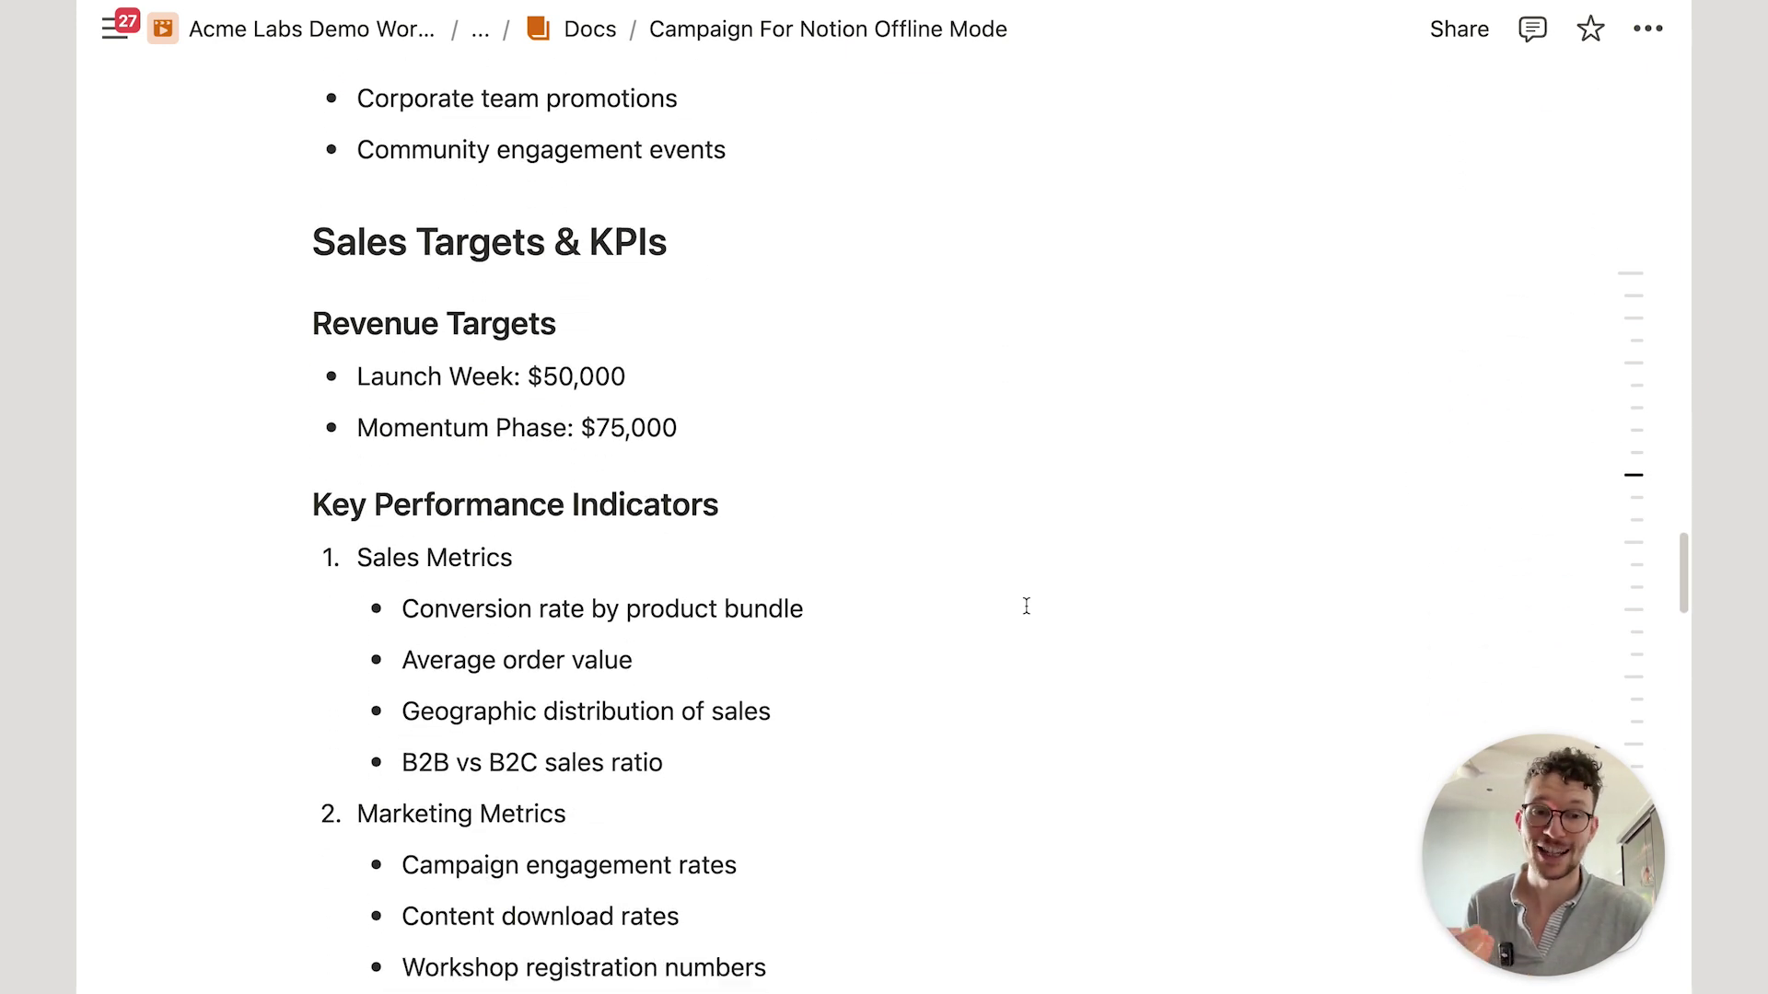
scroll(1027, 606, "down", 4)
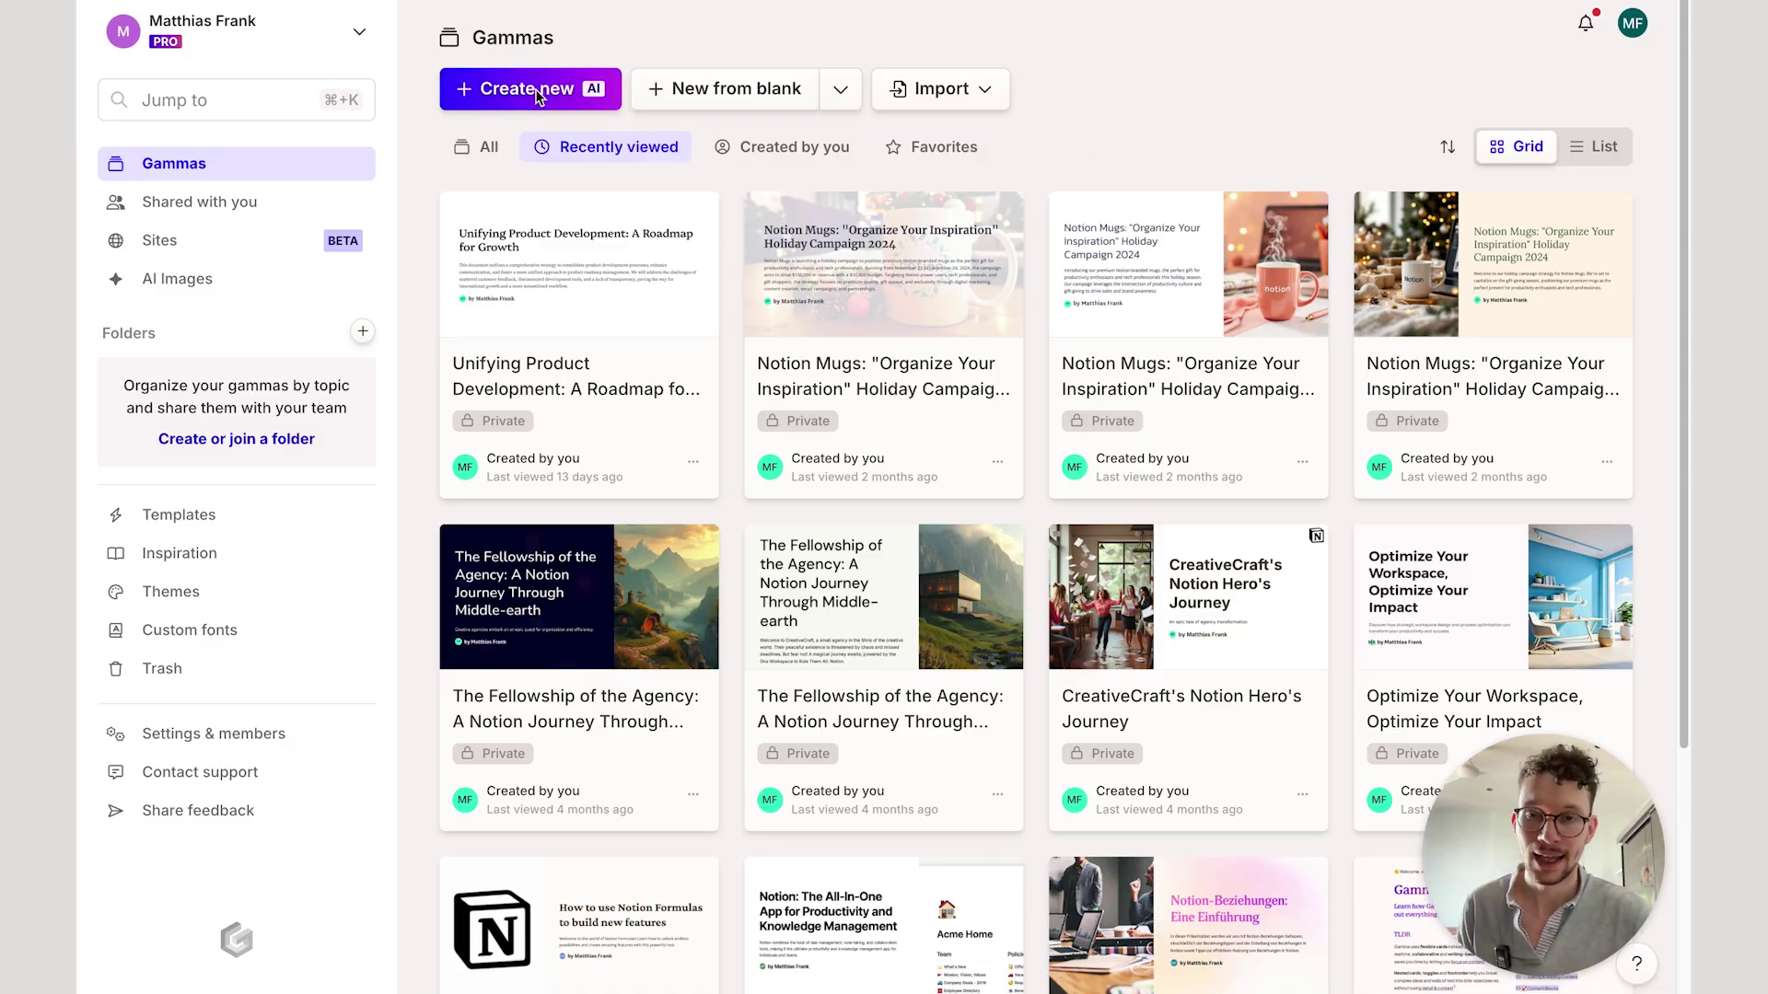
Start an AI presentation from the pasted NotionMugs campaign notes and continue to the prompt editor.
left_click(539, 92)
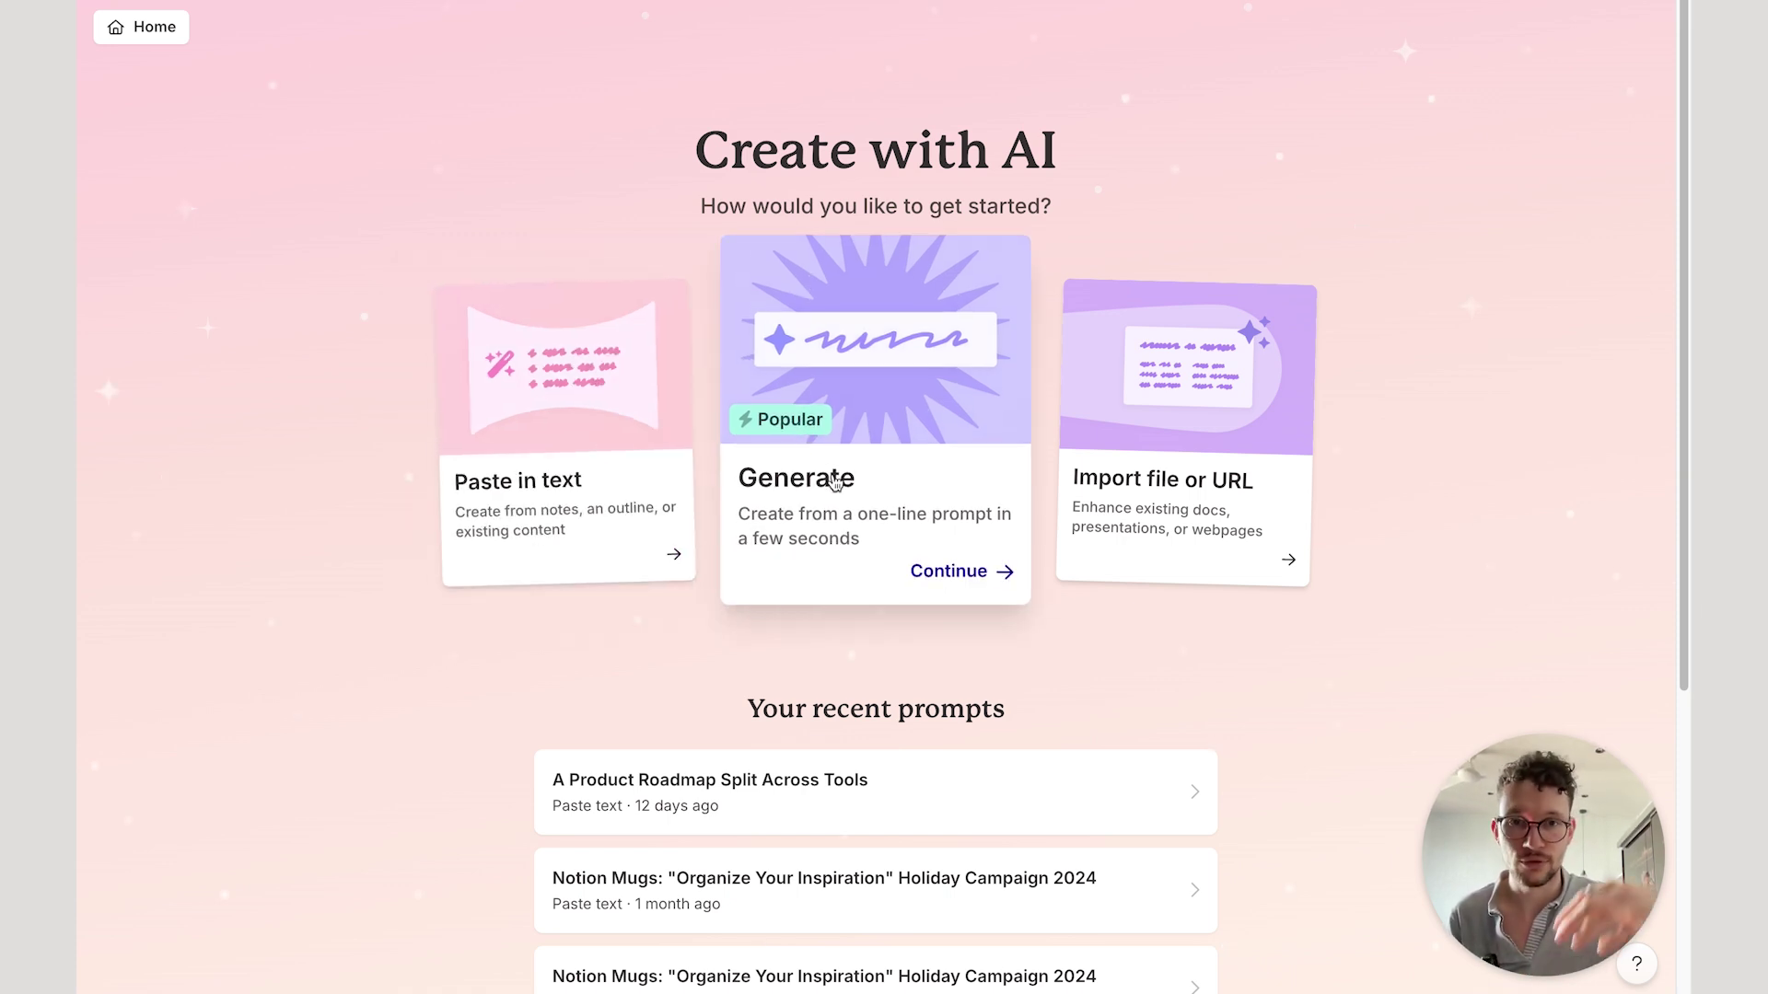
left_click(550, 528)
key("super+v")
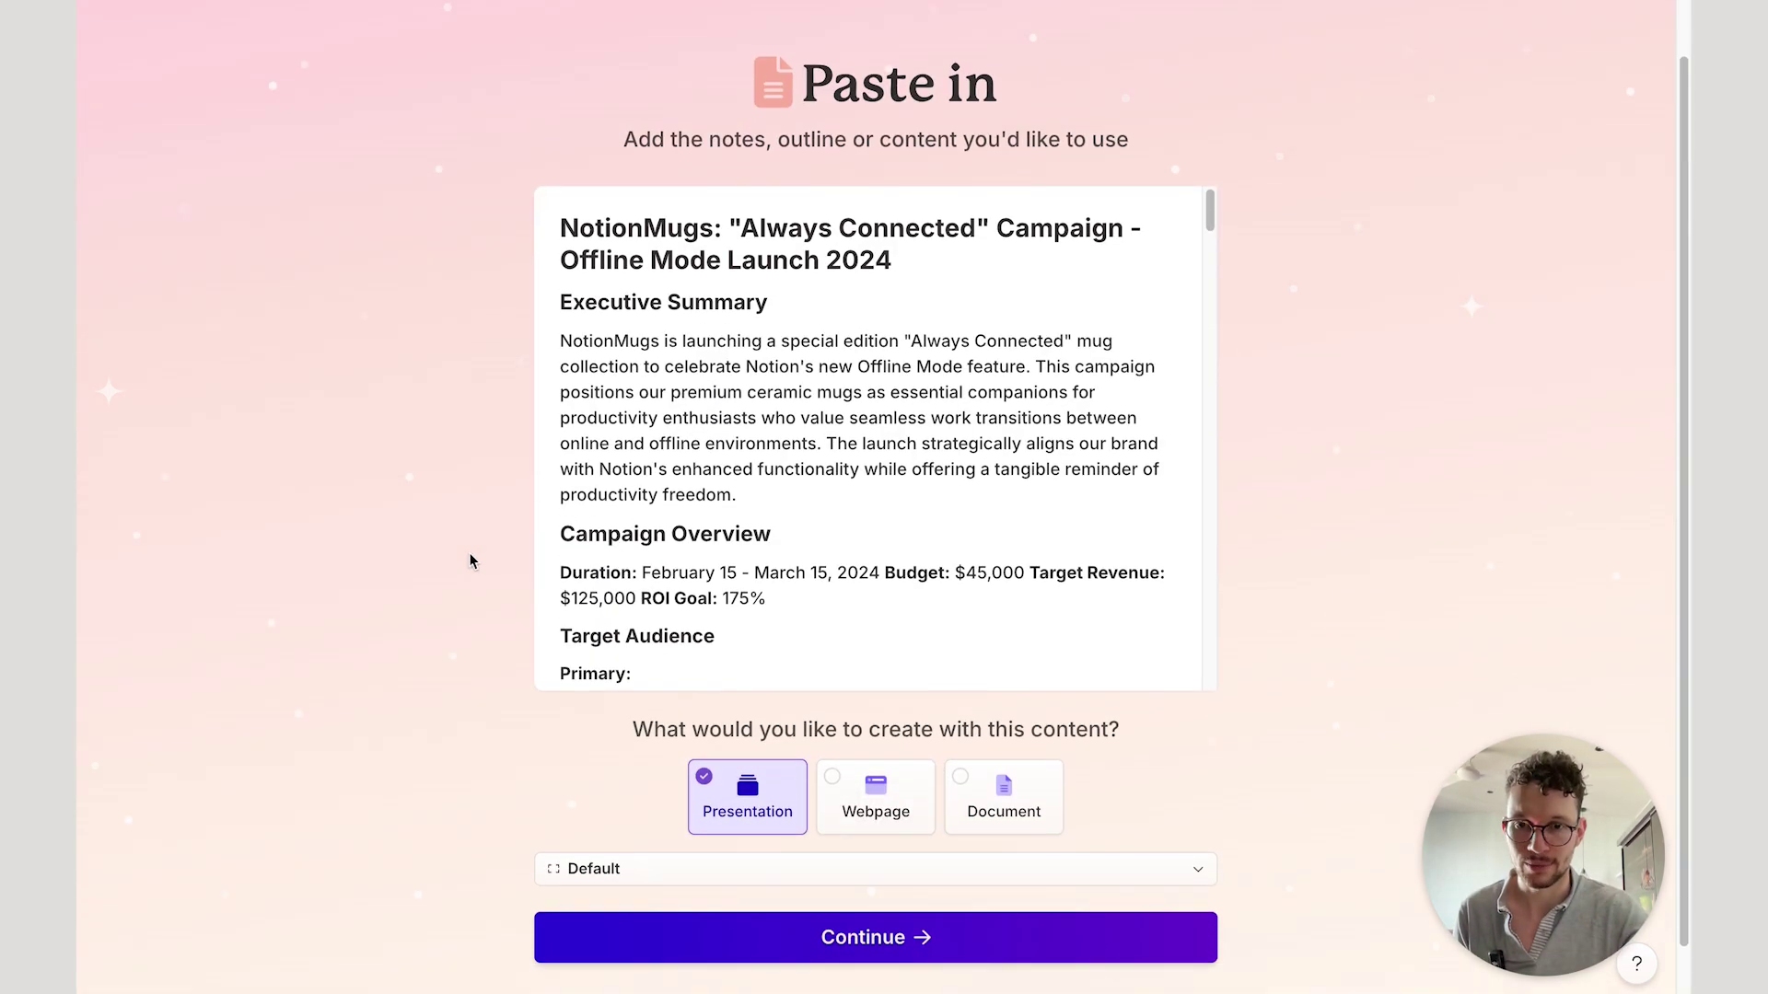
scroll(470, 556, "down", 3)
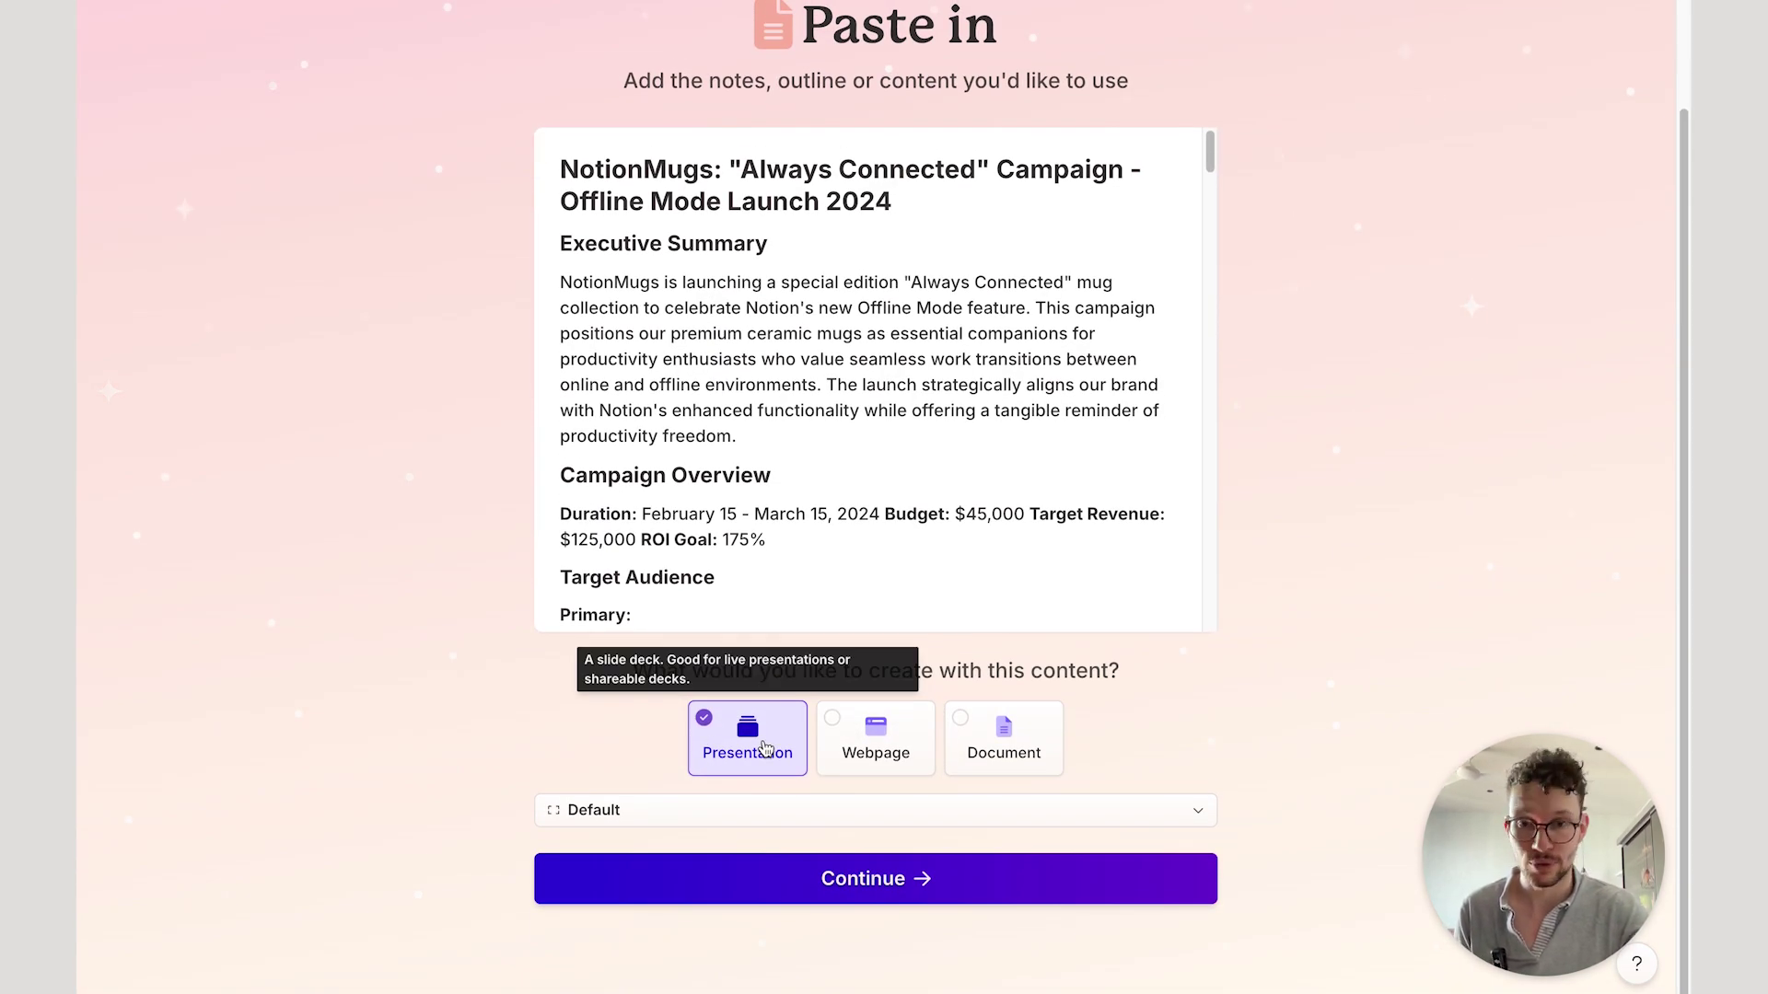
left_click(627, 883)
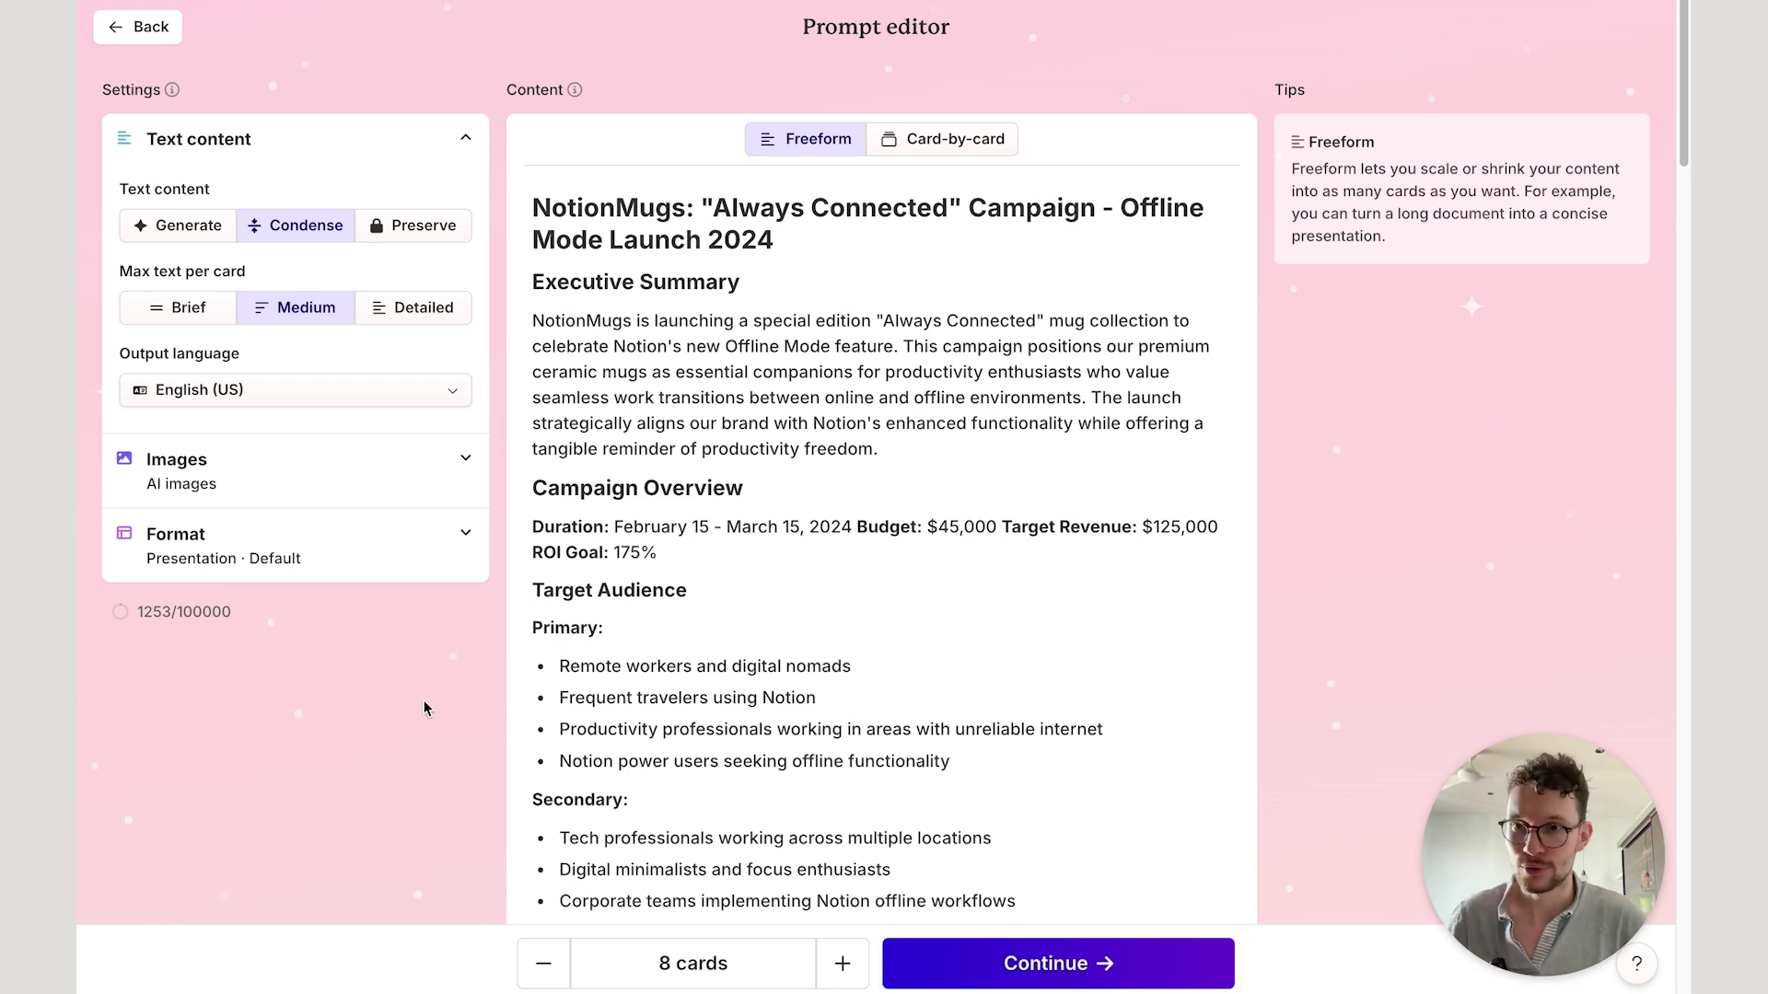
Set Text content to Preserve, check the AI image model settings, and continue to themes.
scroll(276, 350, "down", 1)
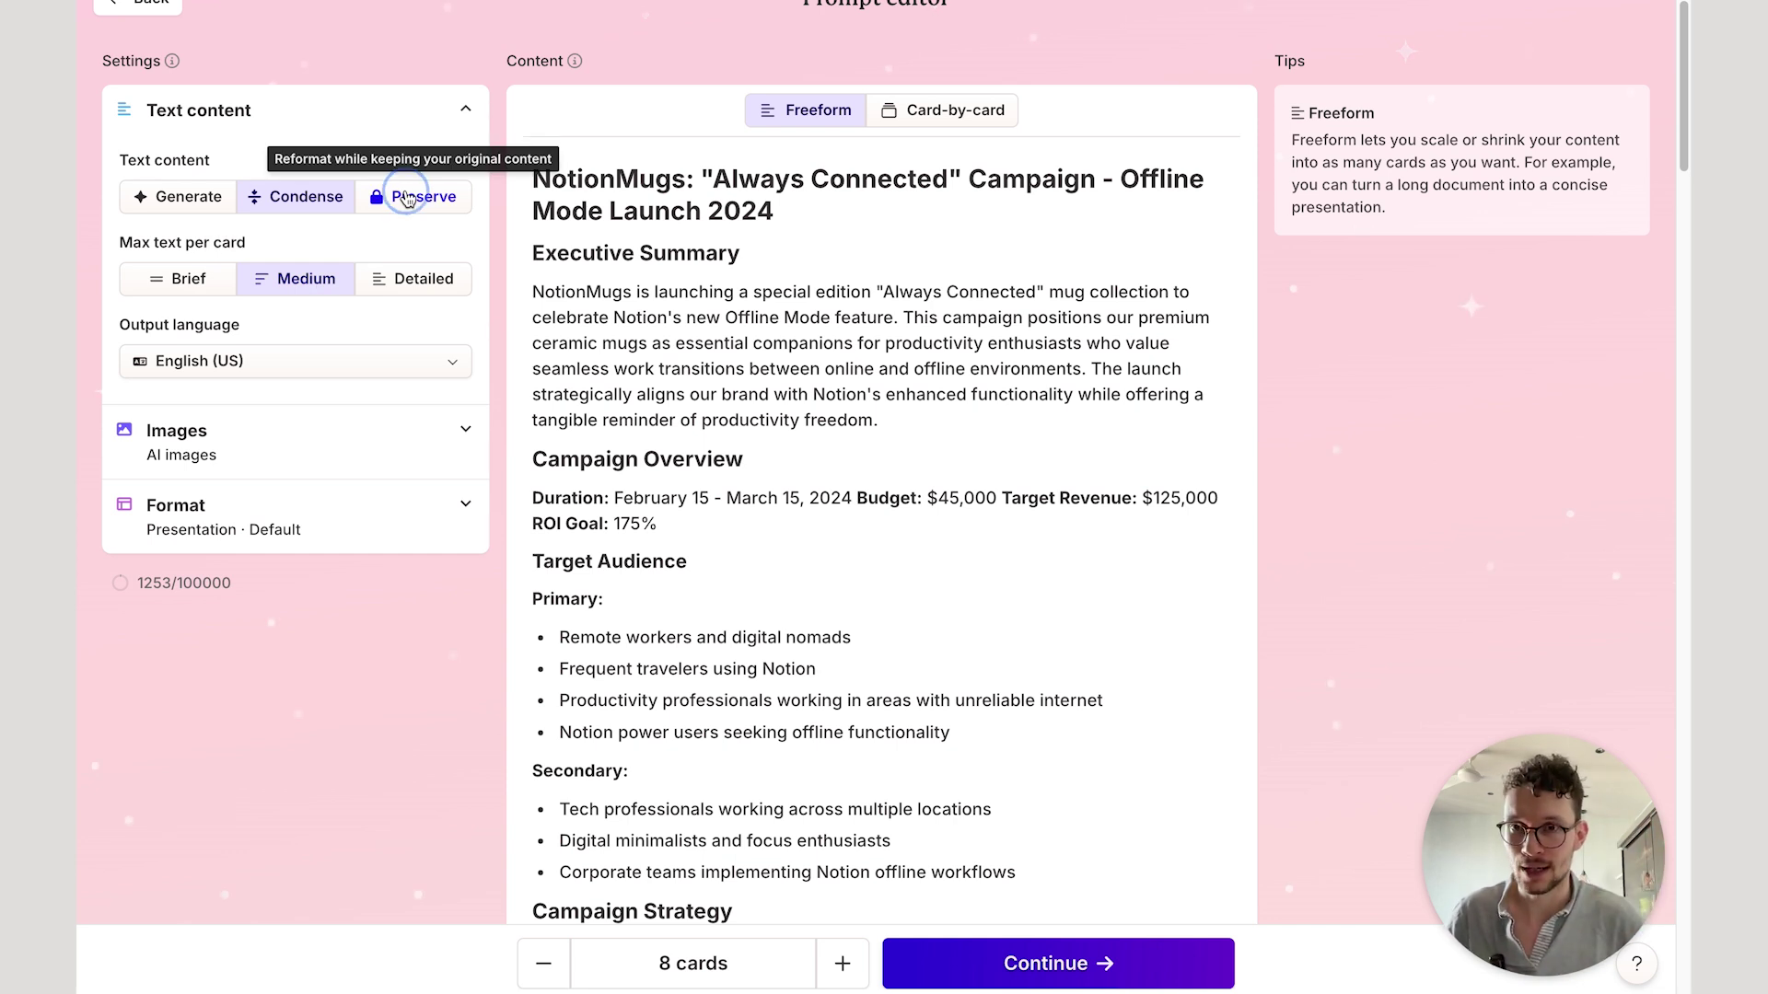
left_click(407, 200)
scroll(336, 244, "down", 3)
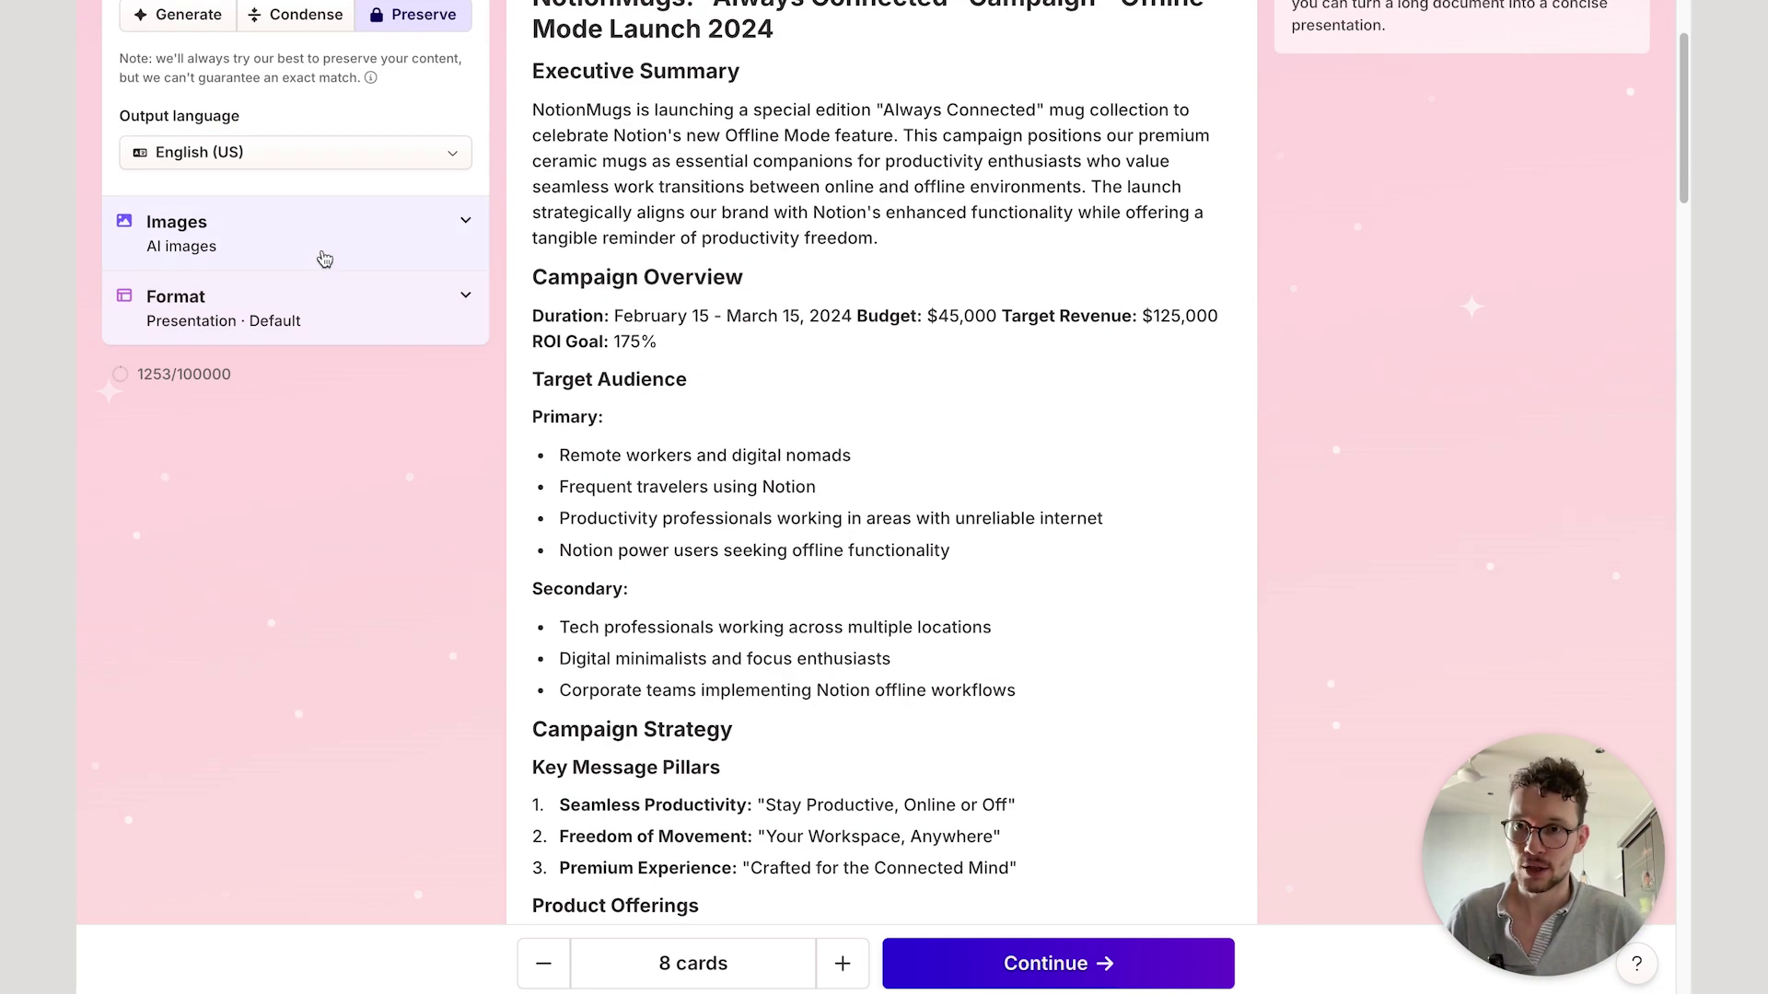
left_click(330, 242)
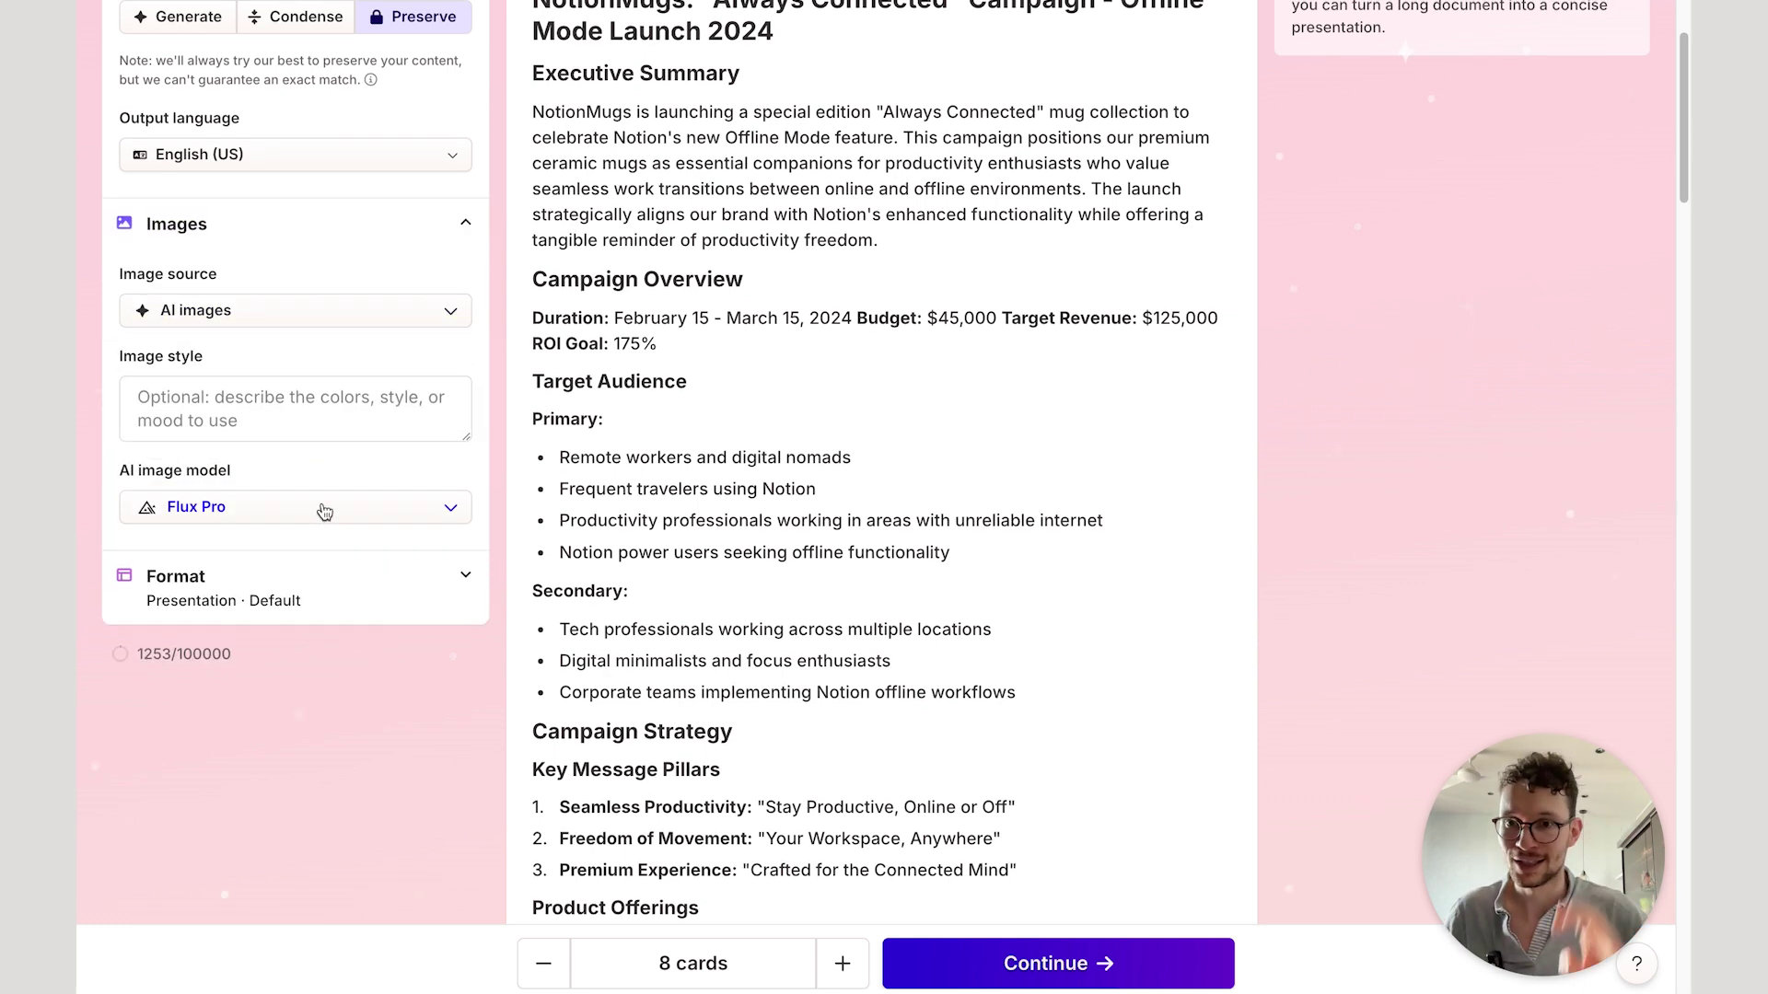
scroll(325, 512, "up", 2)
scroll(304, 552, "down", 2)
scroll(554, 584, "up", 1)
scroll(1098, 215, "up", 3)
scroll(885, 337, "down", 1)
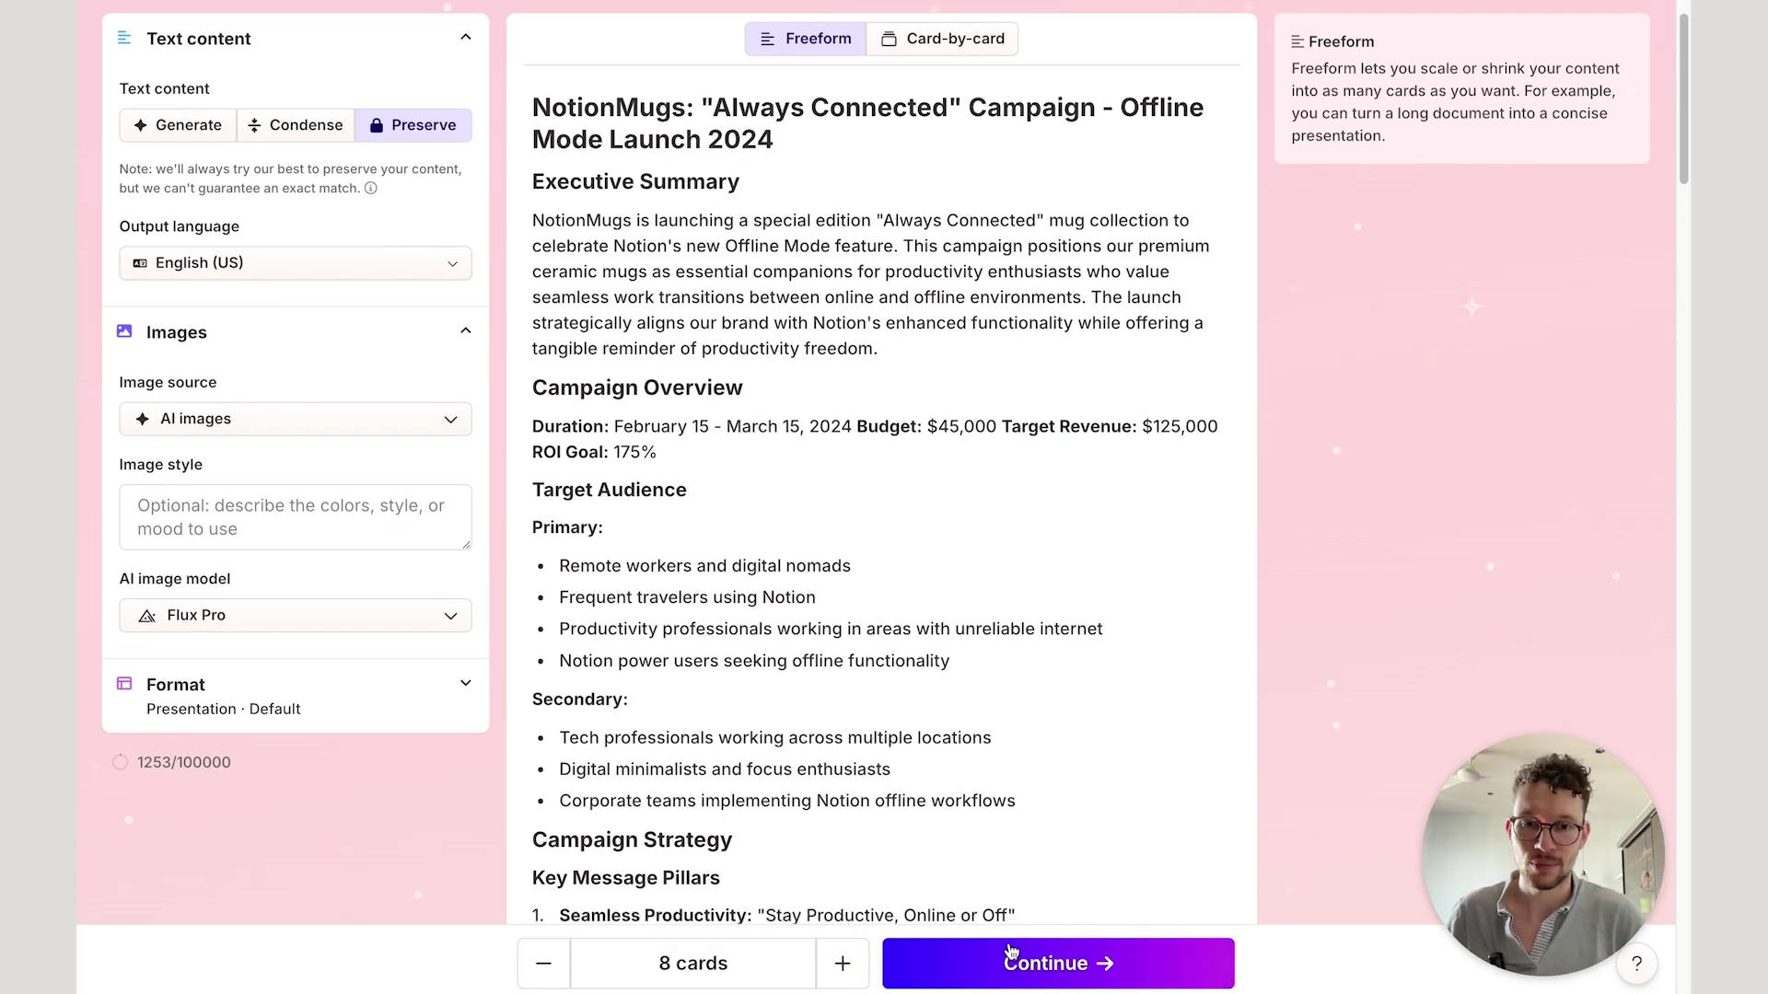
left_click(1037, 966)
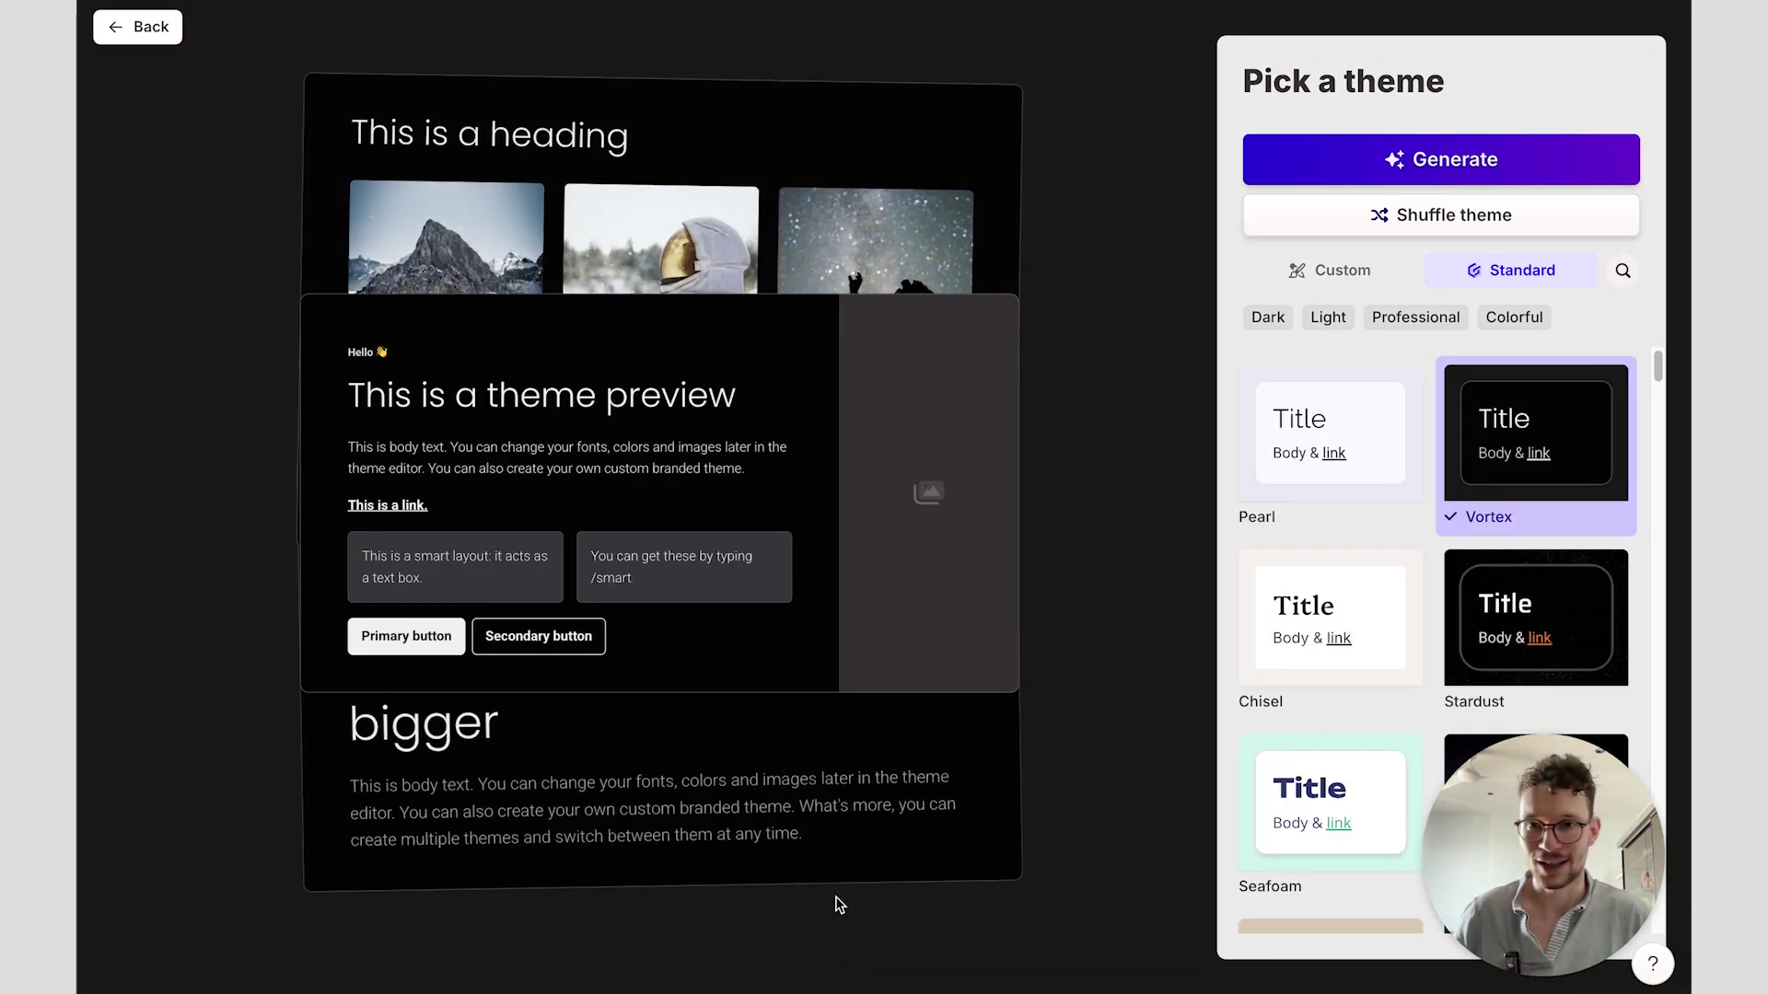
Pick the Creme theme and generate the presentation.
scroll(1349, 562, "down", 5)
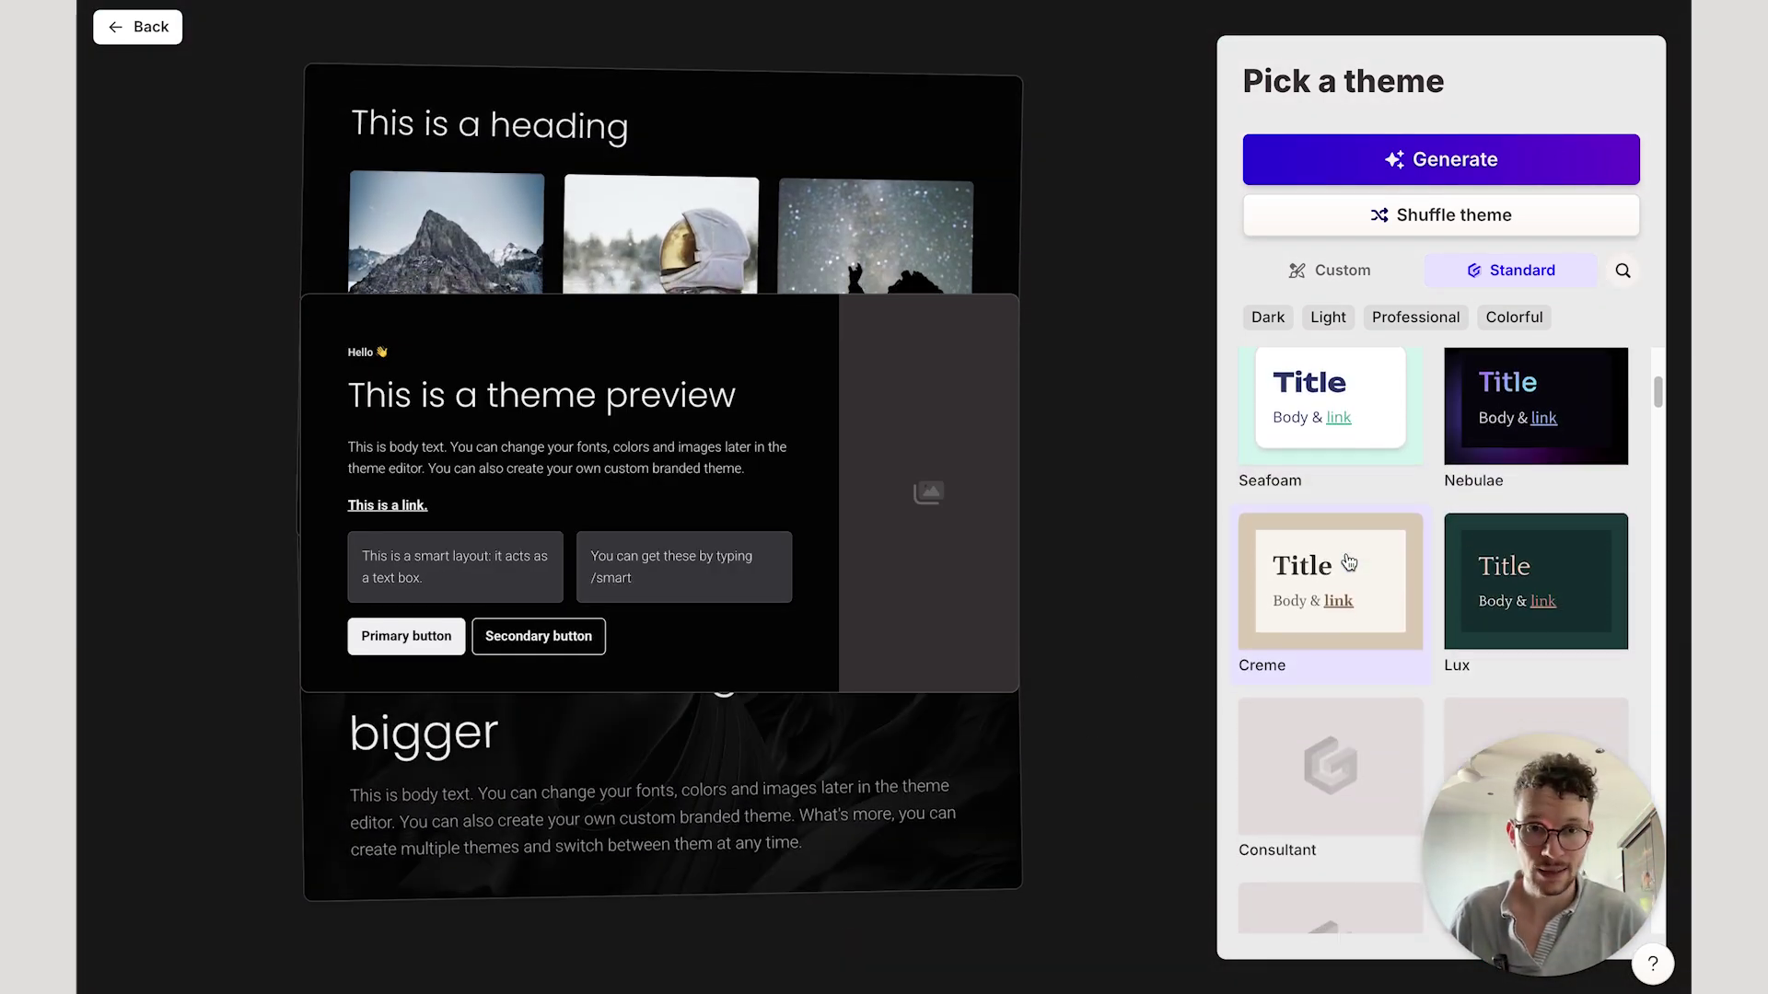
scroll(1377, 590, "down", 1)
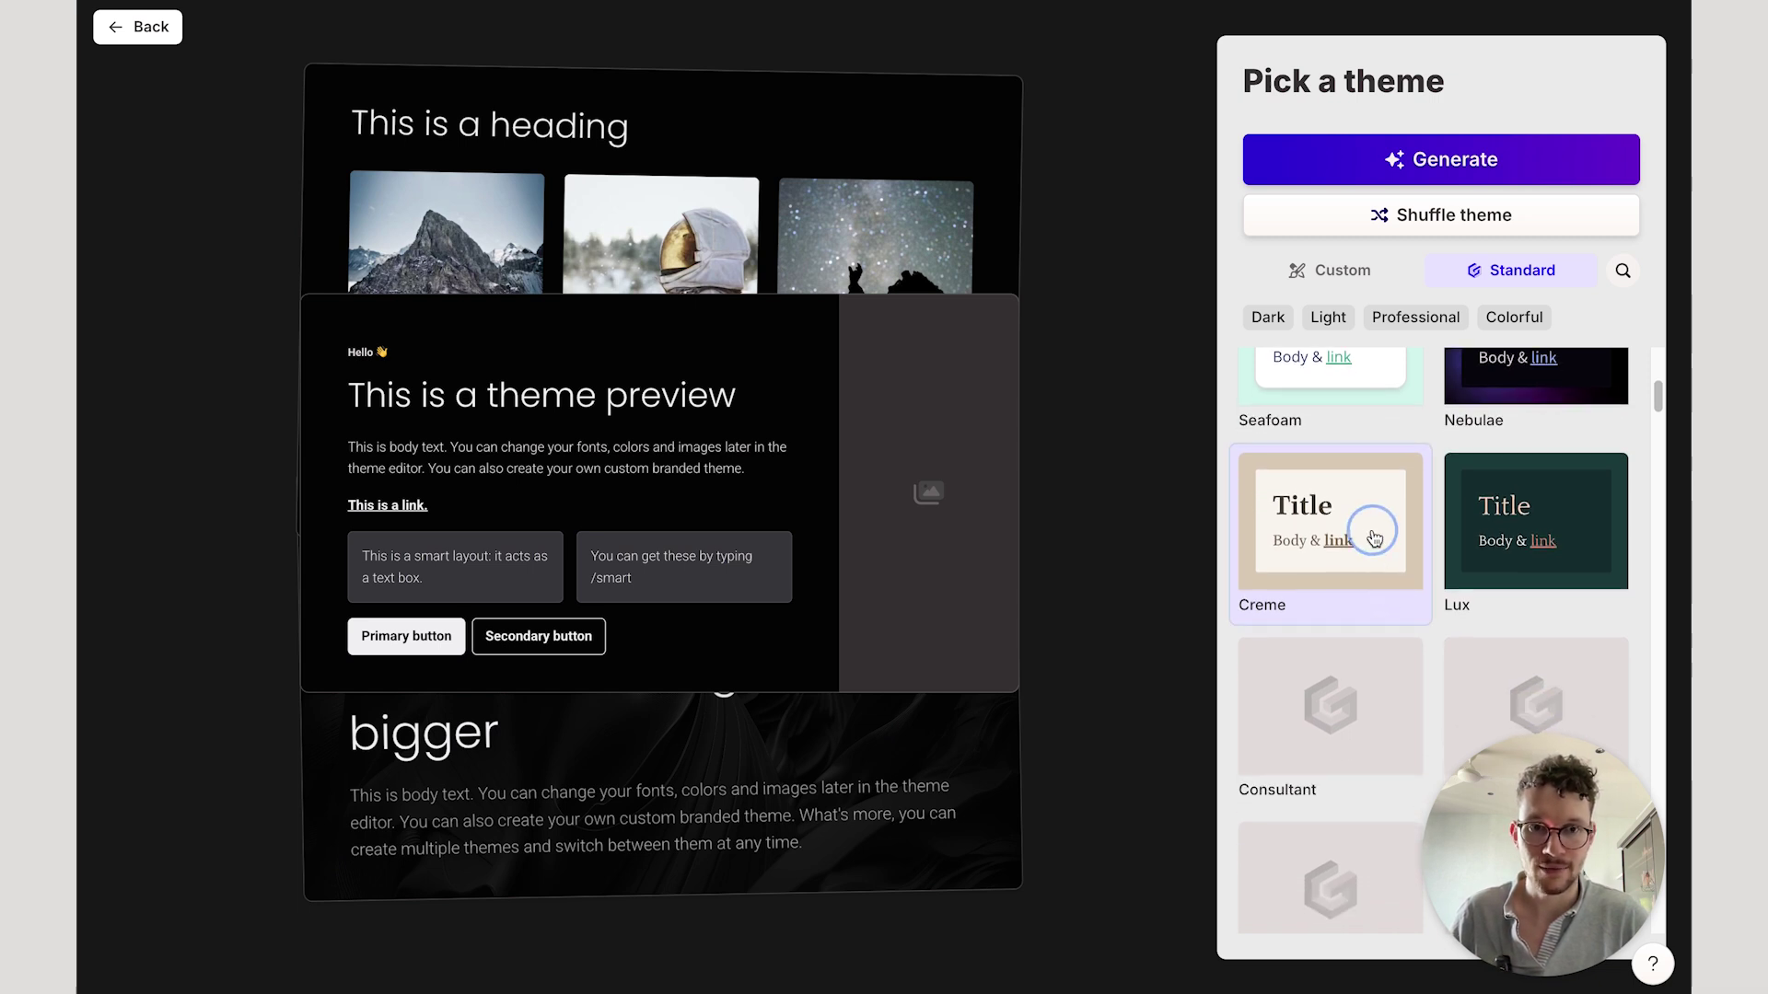
left_click(1379, 575)
left_click(1323, 169)
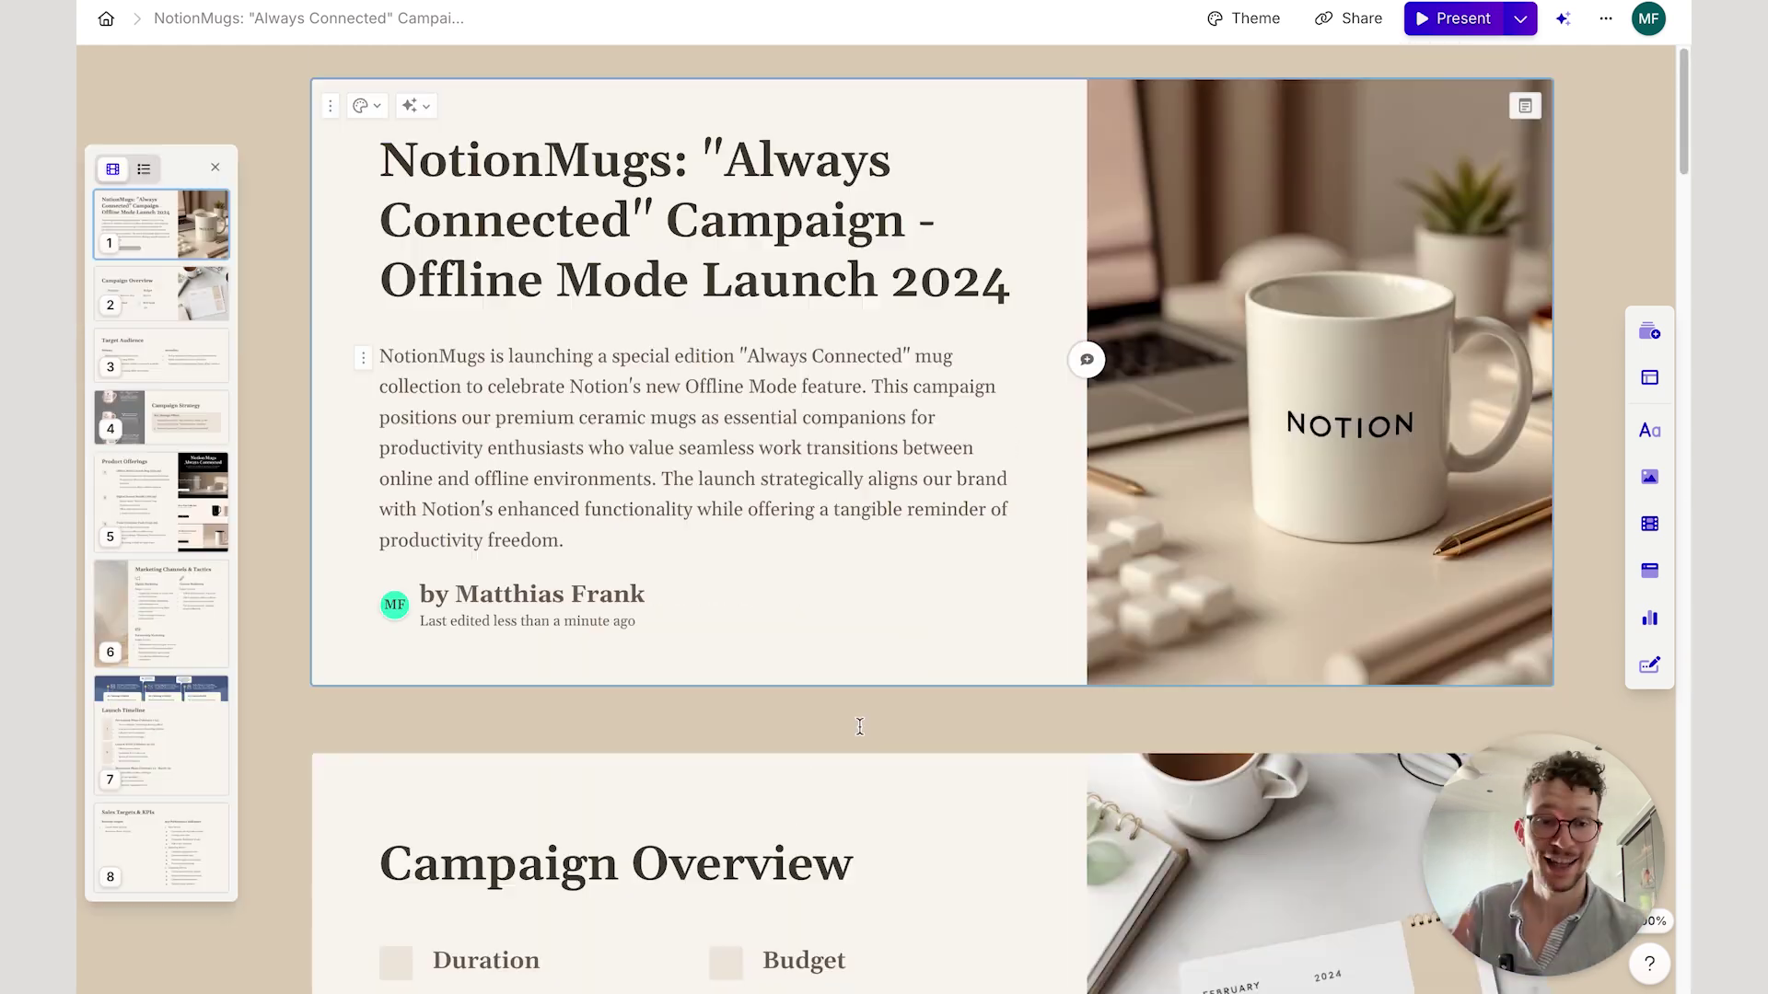
Add a new bullet below the last Digital Nomad Bundle point on the Product Offerings card.
scroll(859, 726, "down", 15)
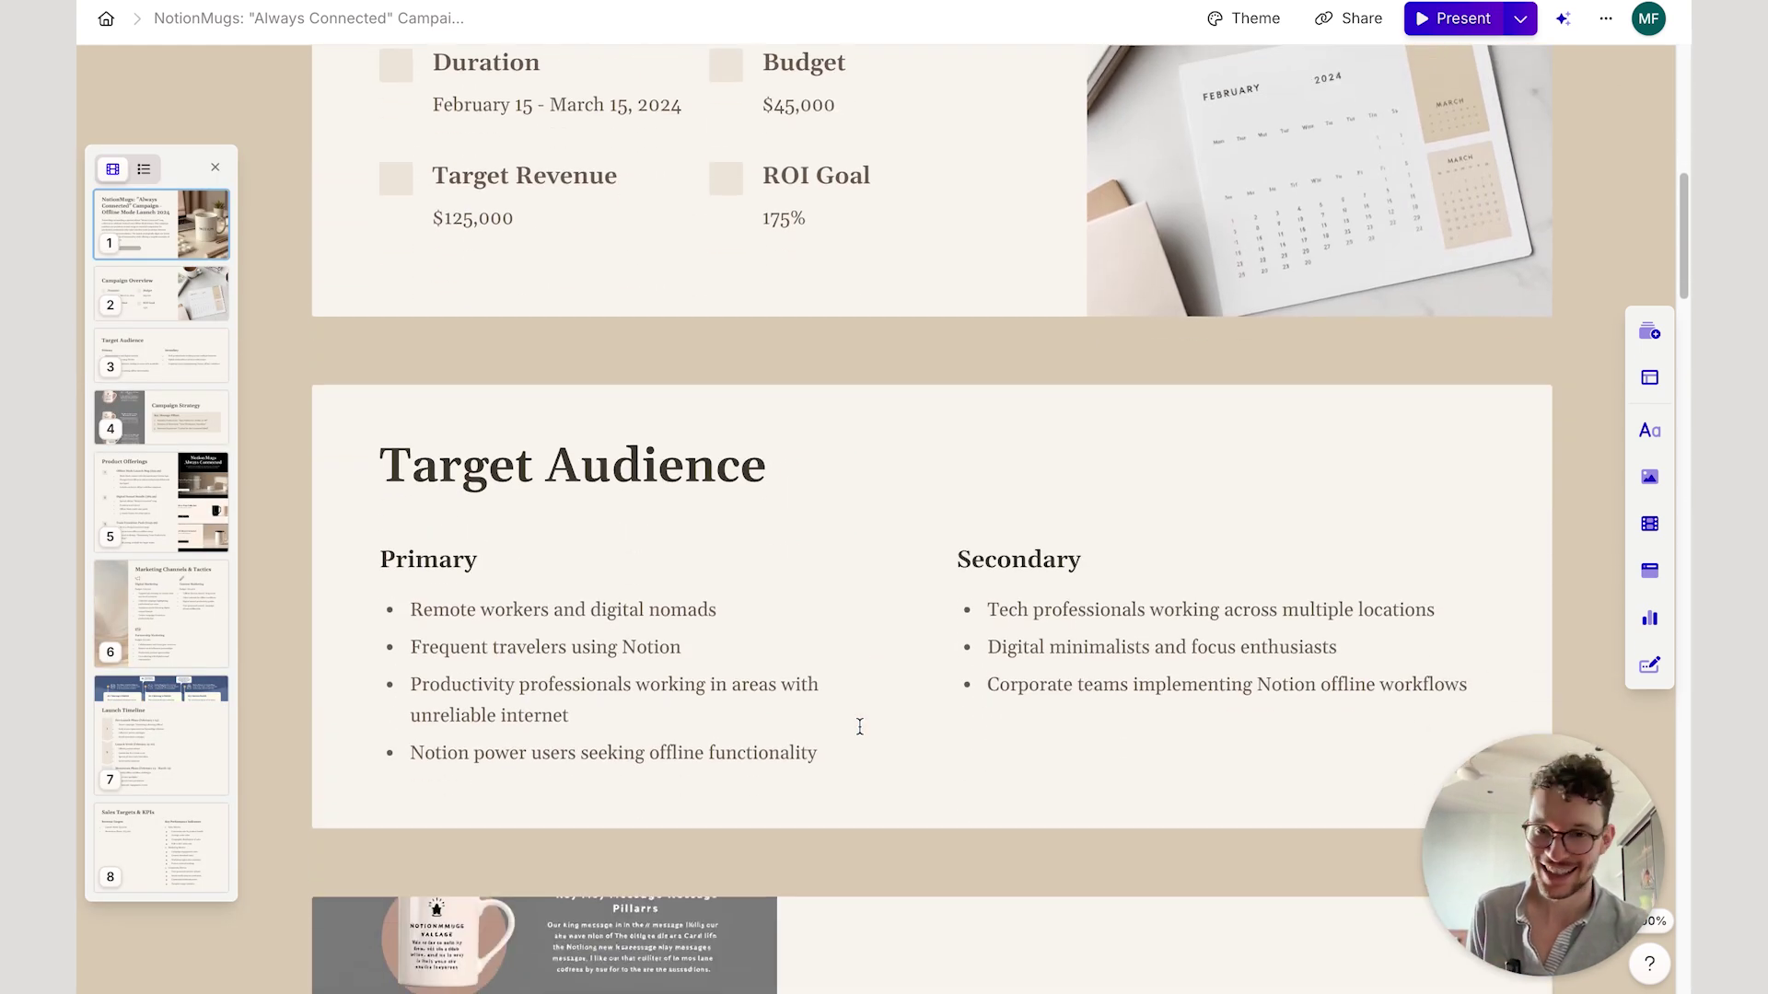
scroll(859, 726, "down", 8)
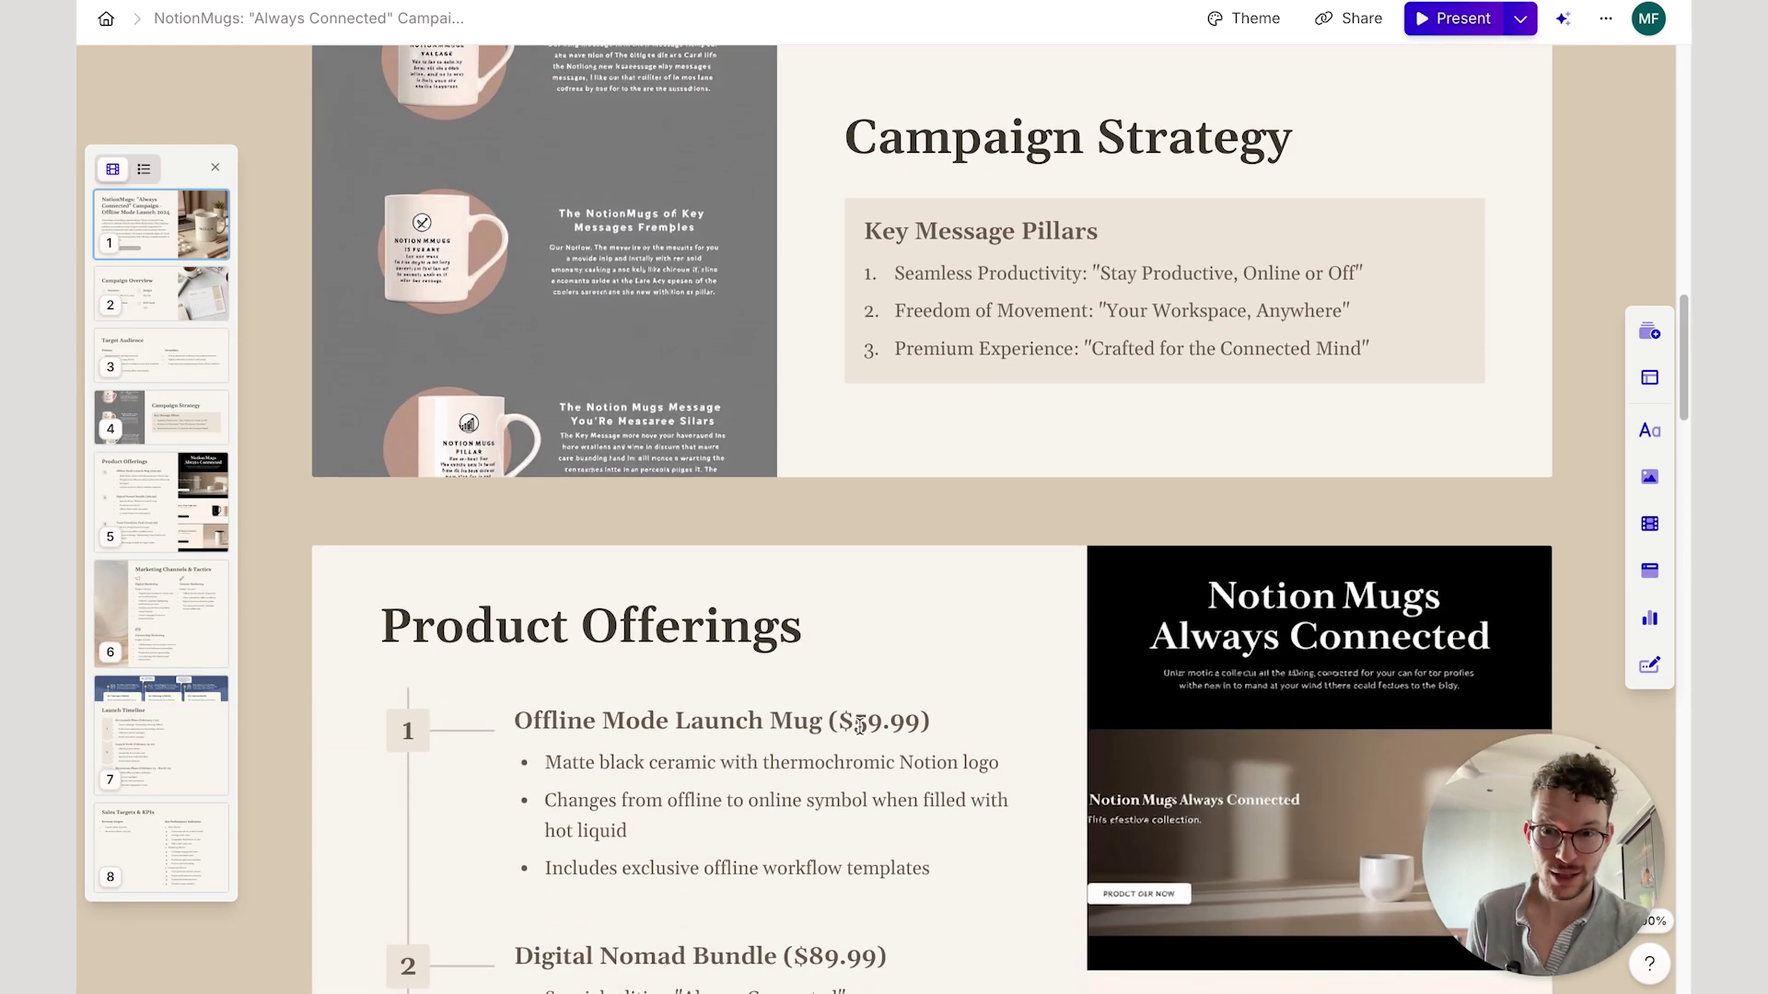
scroll(860, 727, "down", 6)
scroll(663, 483, "up", 2)
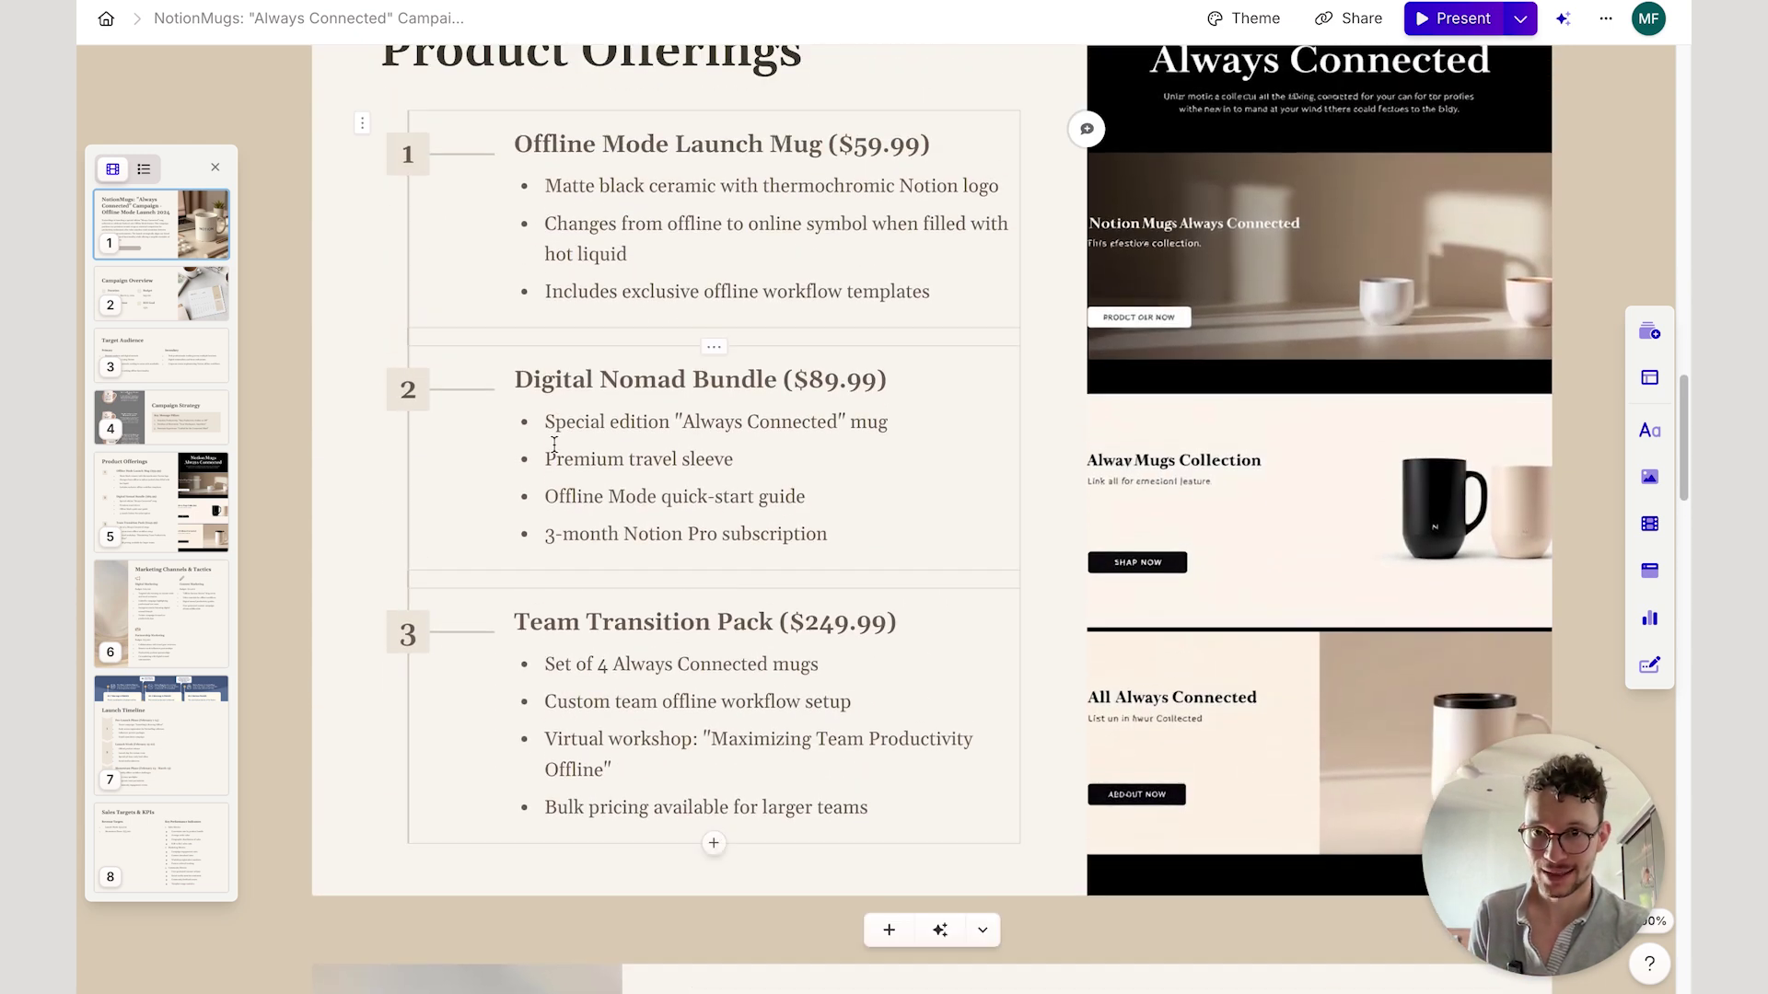
left_click(846, 534)
key("Return")
type("Some bullet point that I forgot")
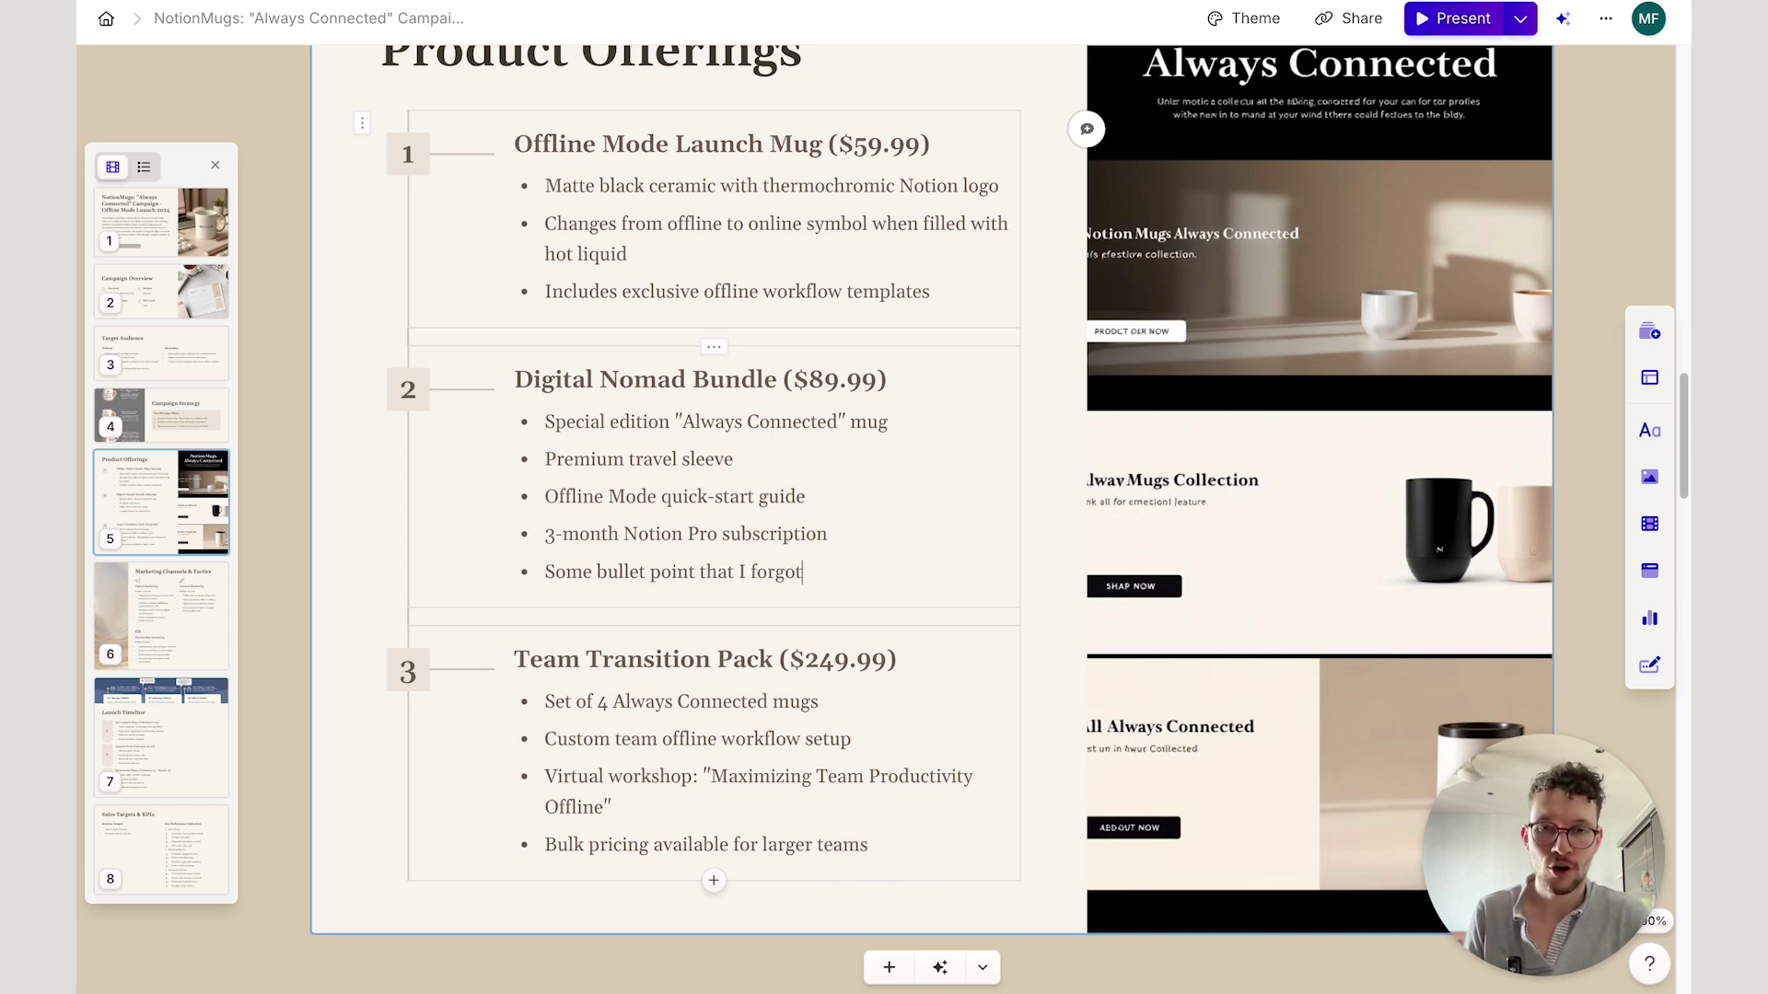
scroll(931, 520, "up", 15)
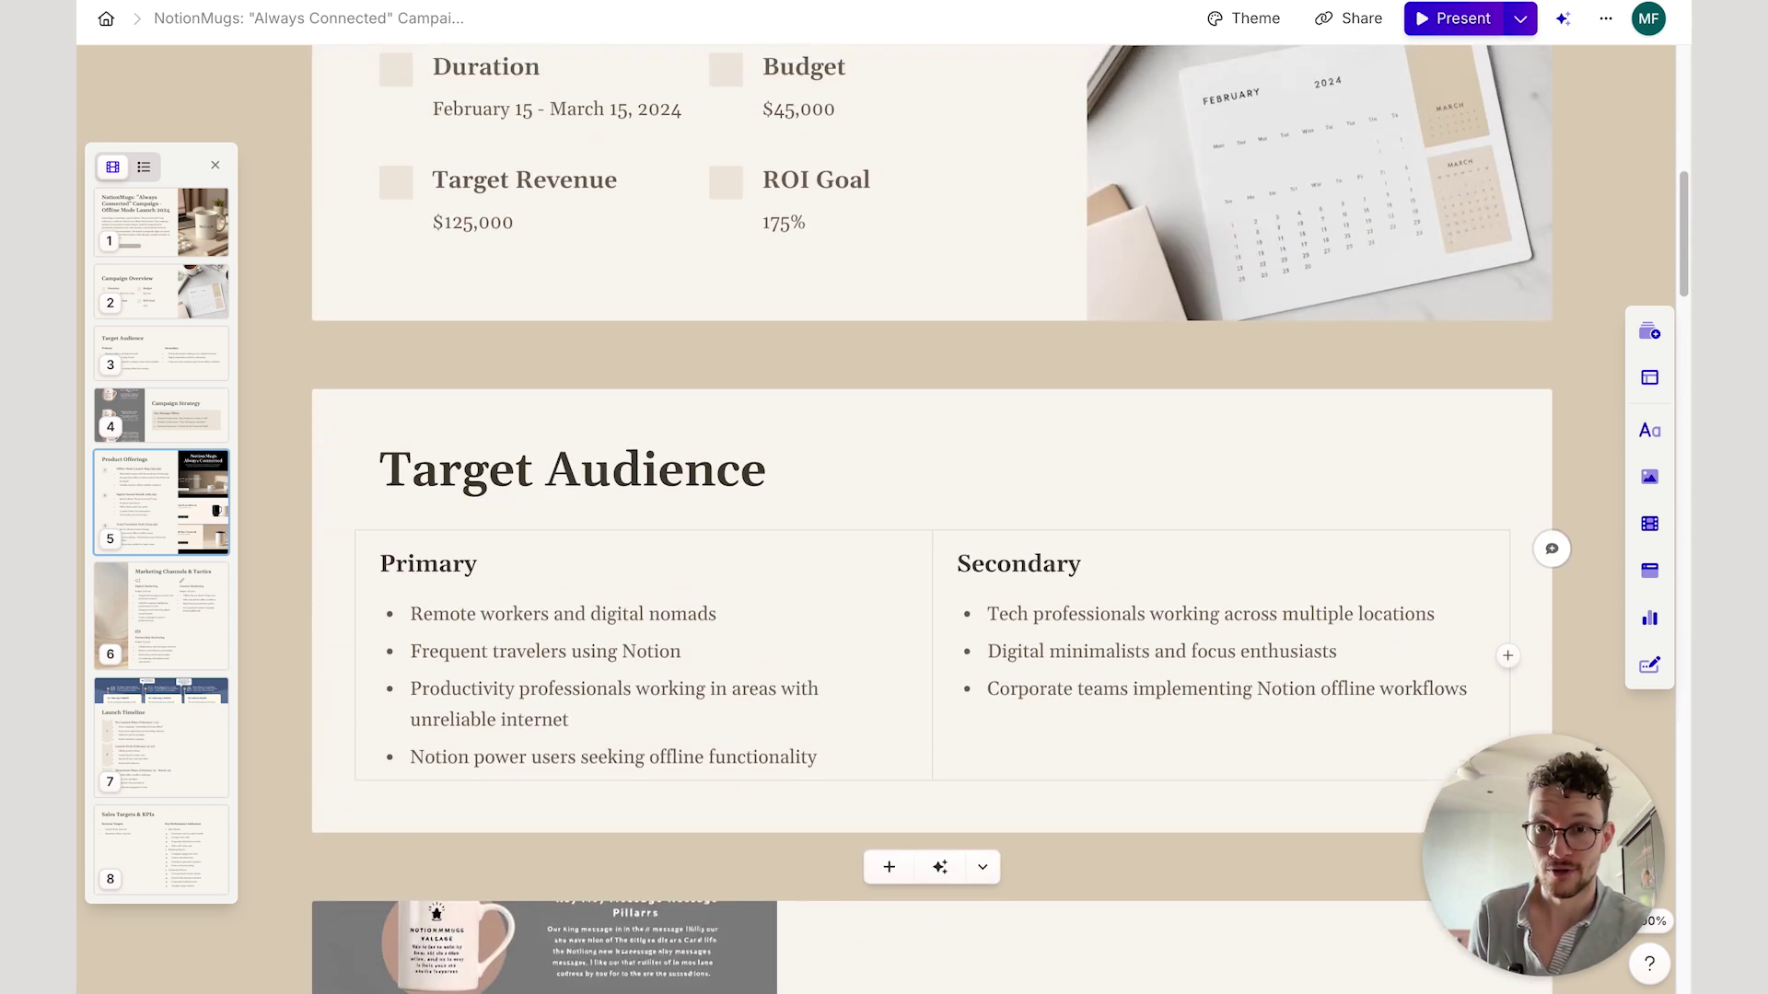
scroll(768, 462, "up", 6)
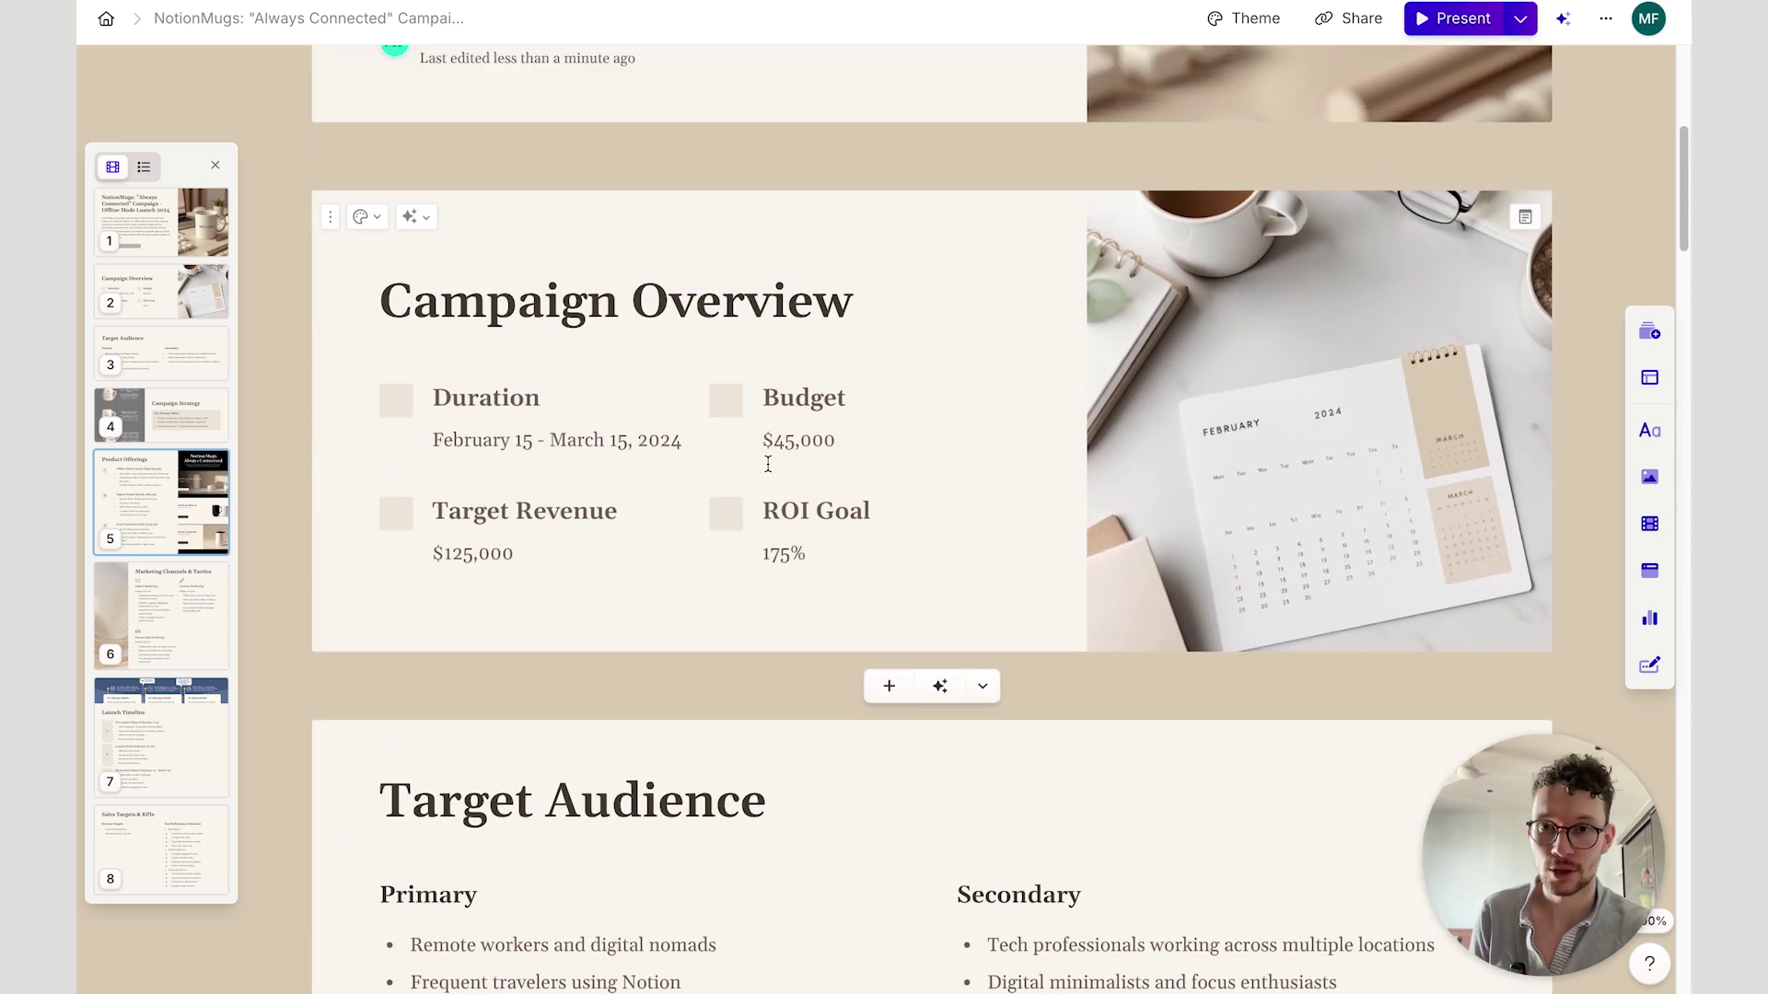
scroll(767, 465, "down", 3)
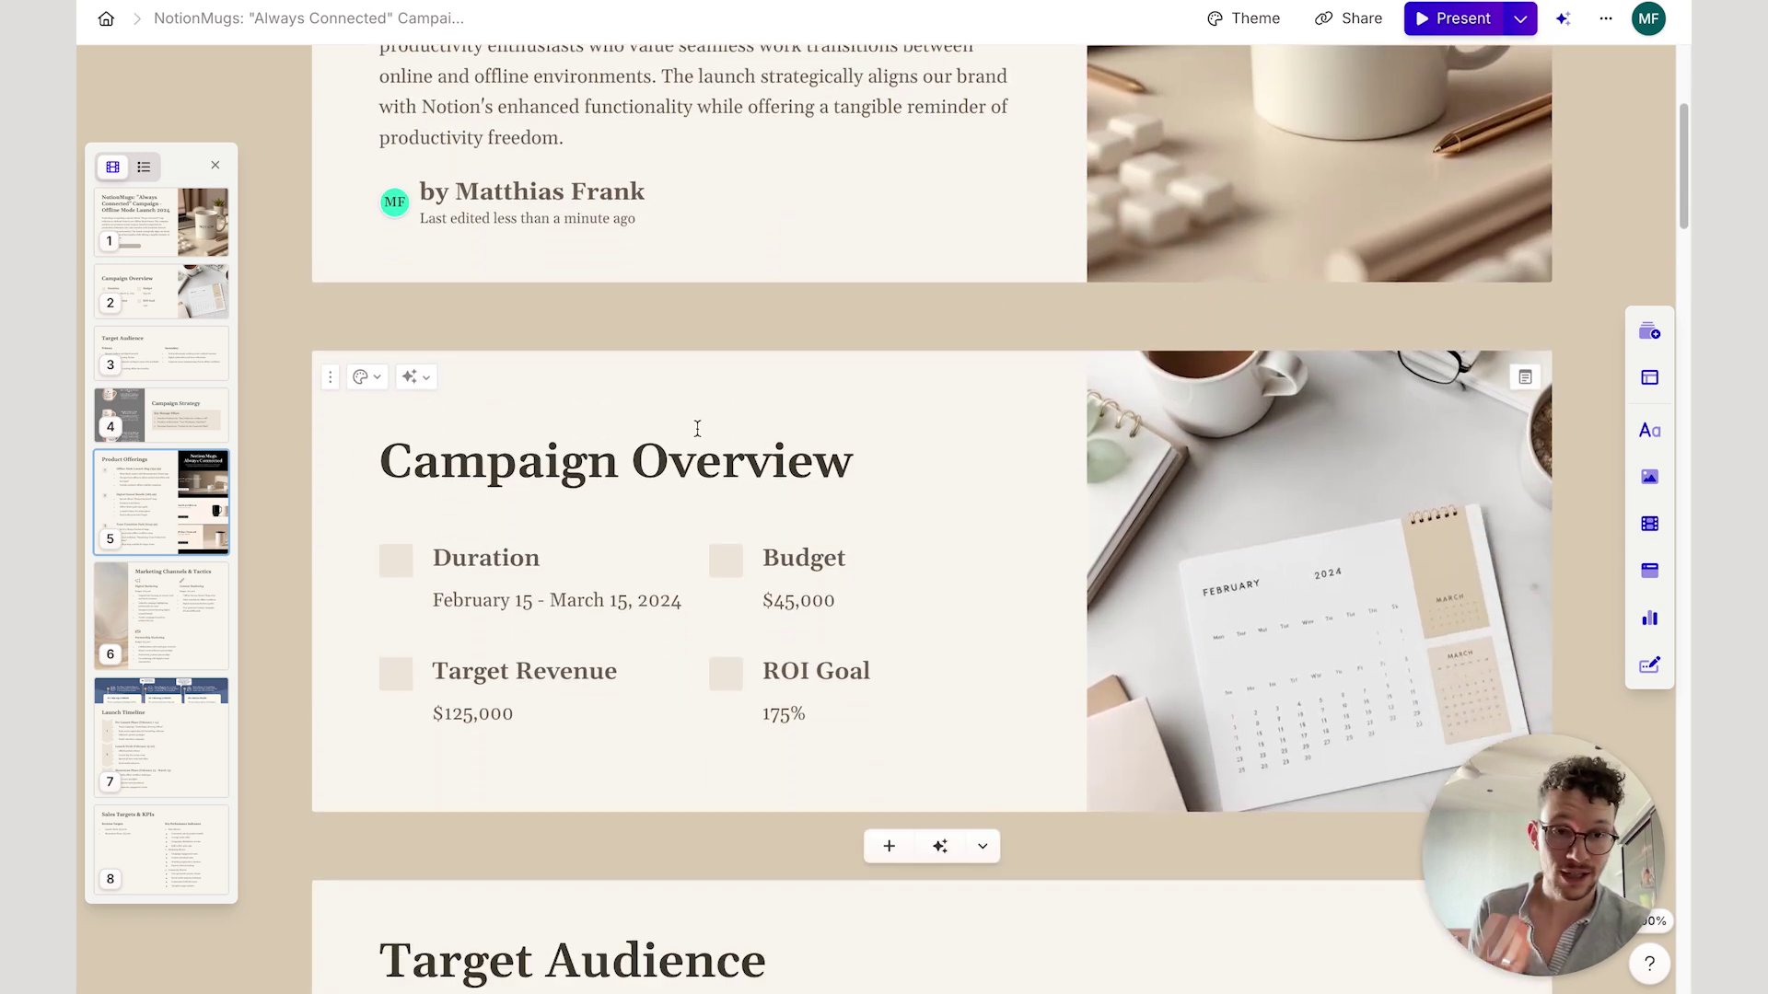
scroll(697, 430, "down", 5)
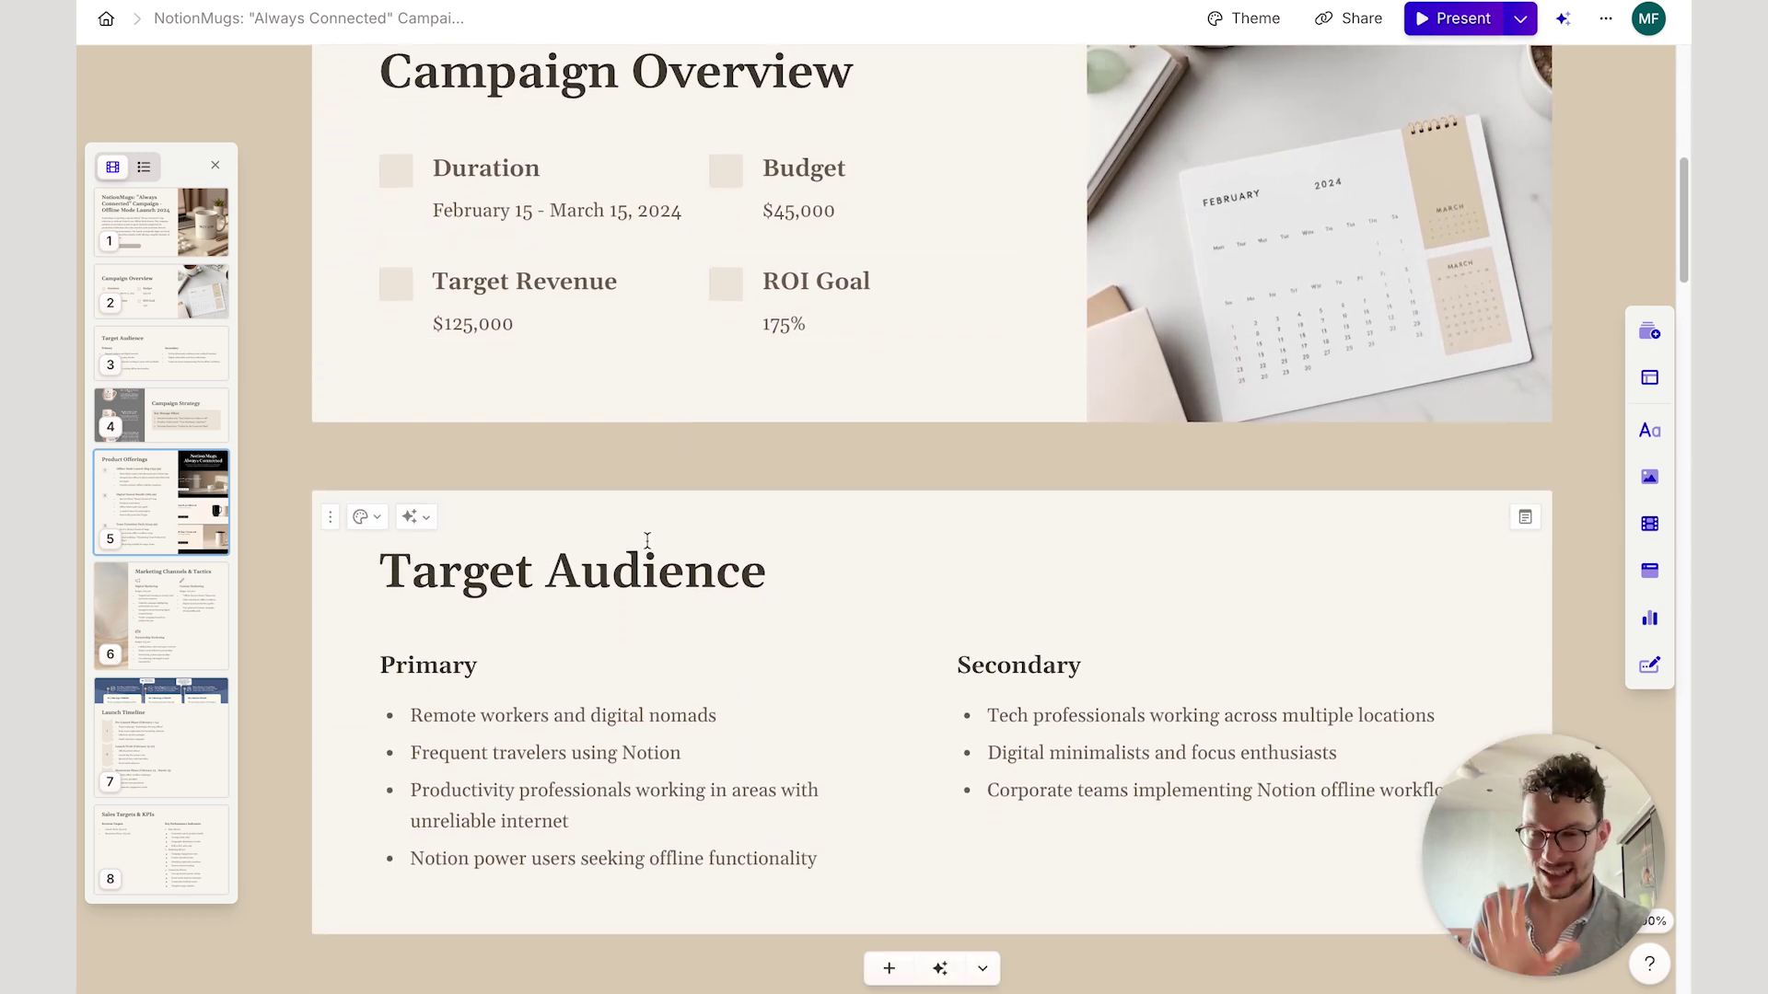
scroll(647, 540, "down", 3)
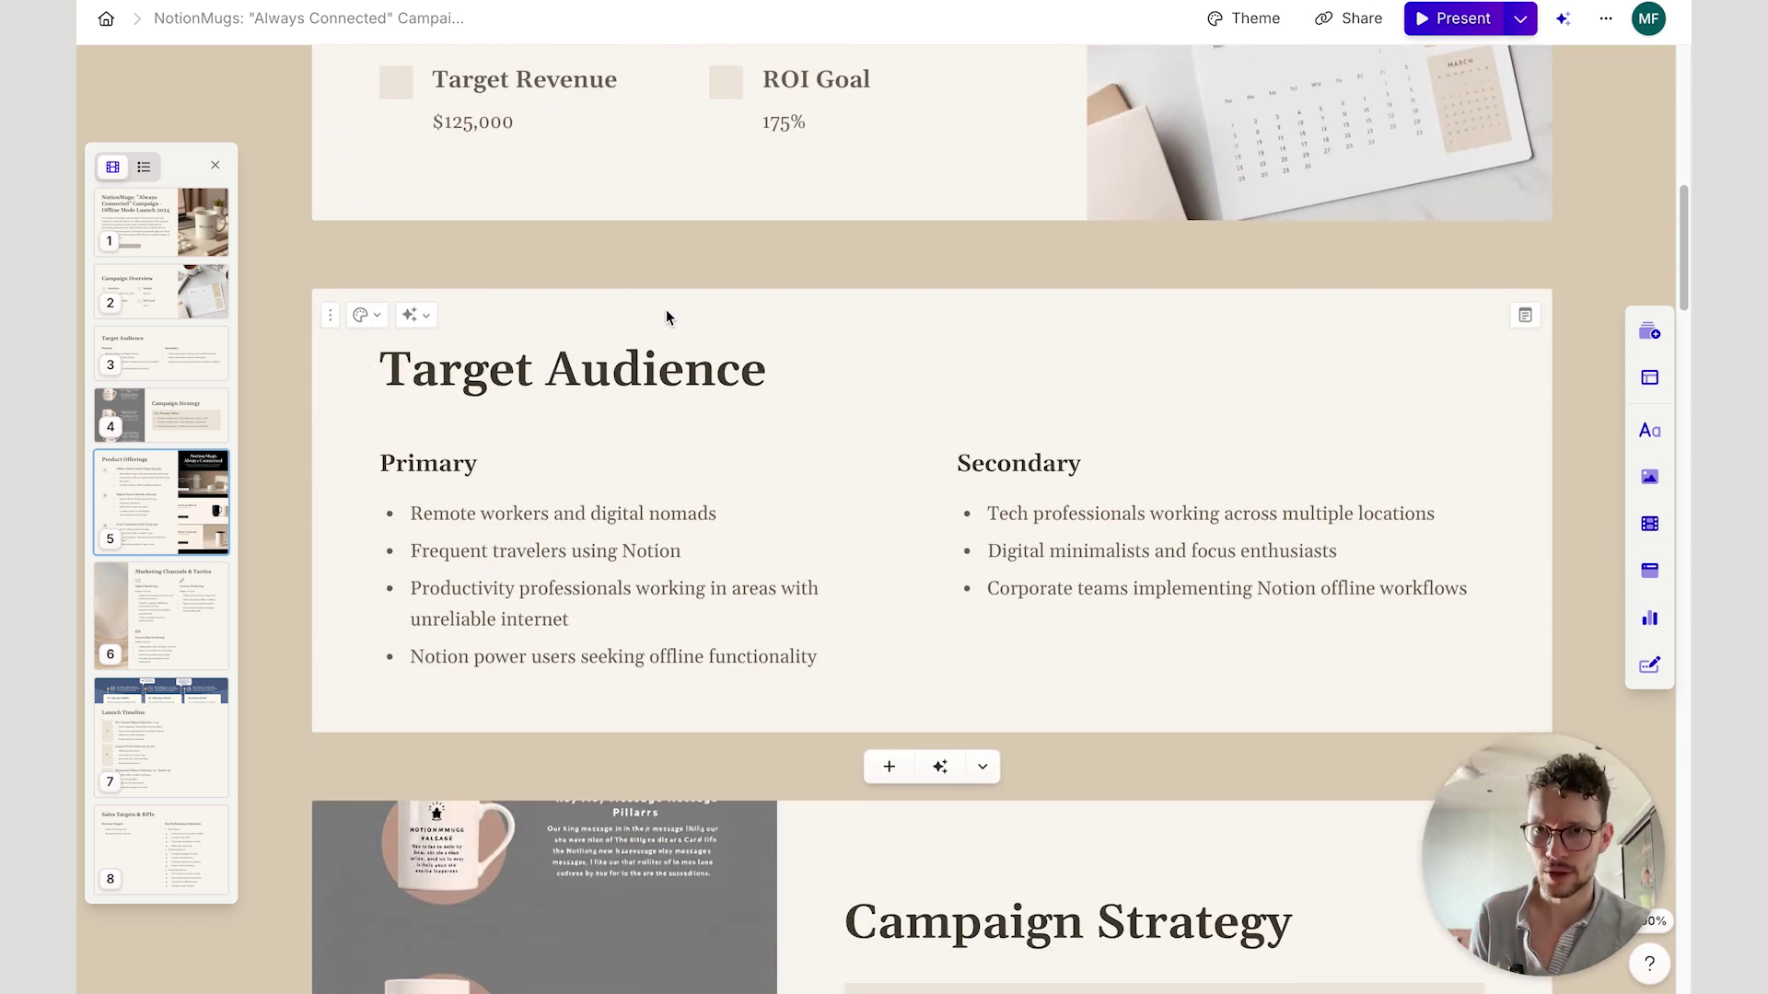
Apply 'Make this more visual' to the Target Audience card for a four-column icon layout.
left_click(409, 315)
scroll(520, 535, "down", 1)
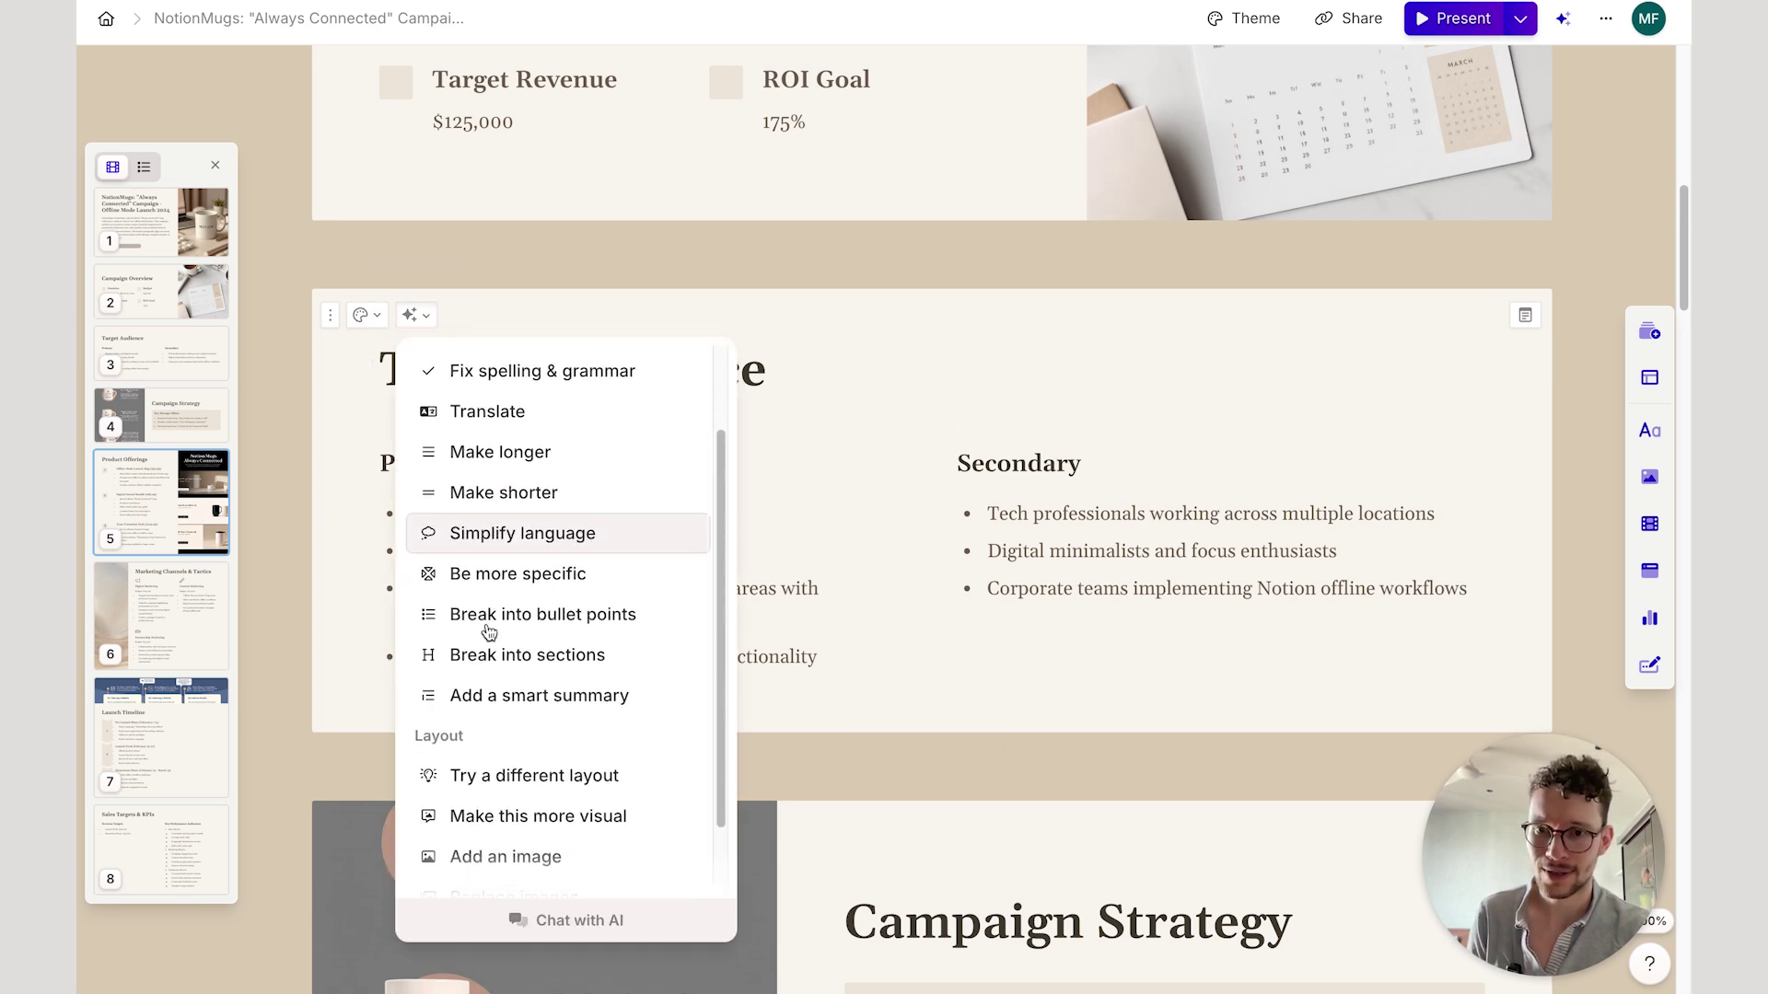
left_click(520, 817)
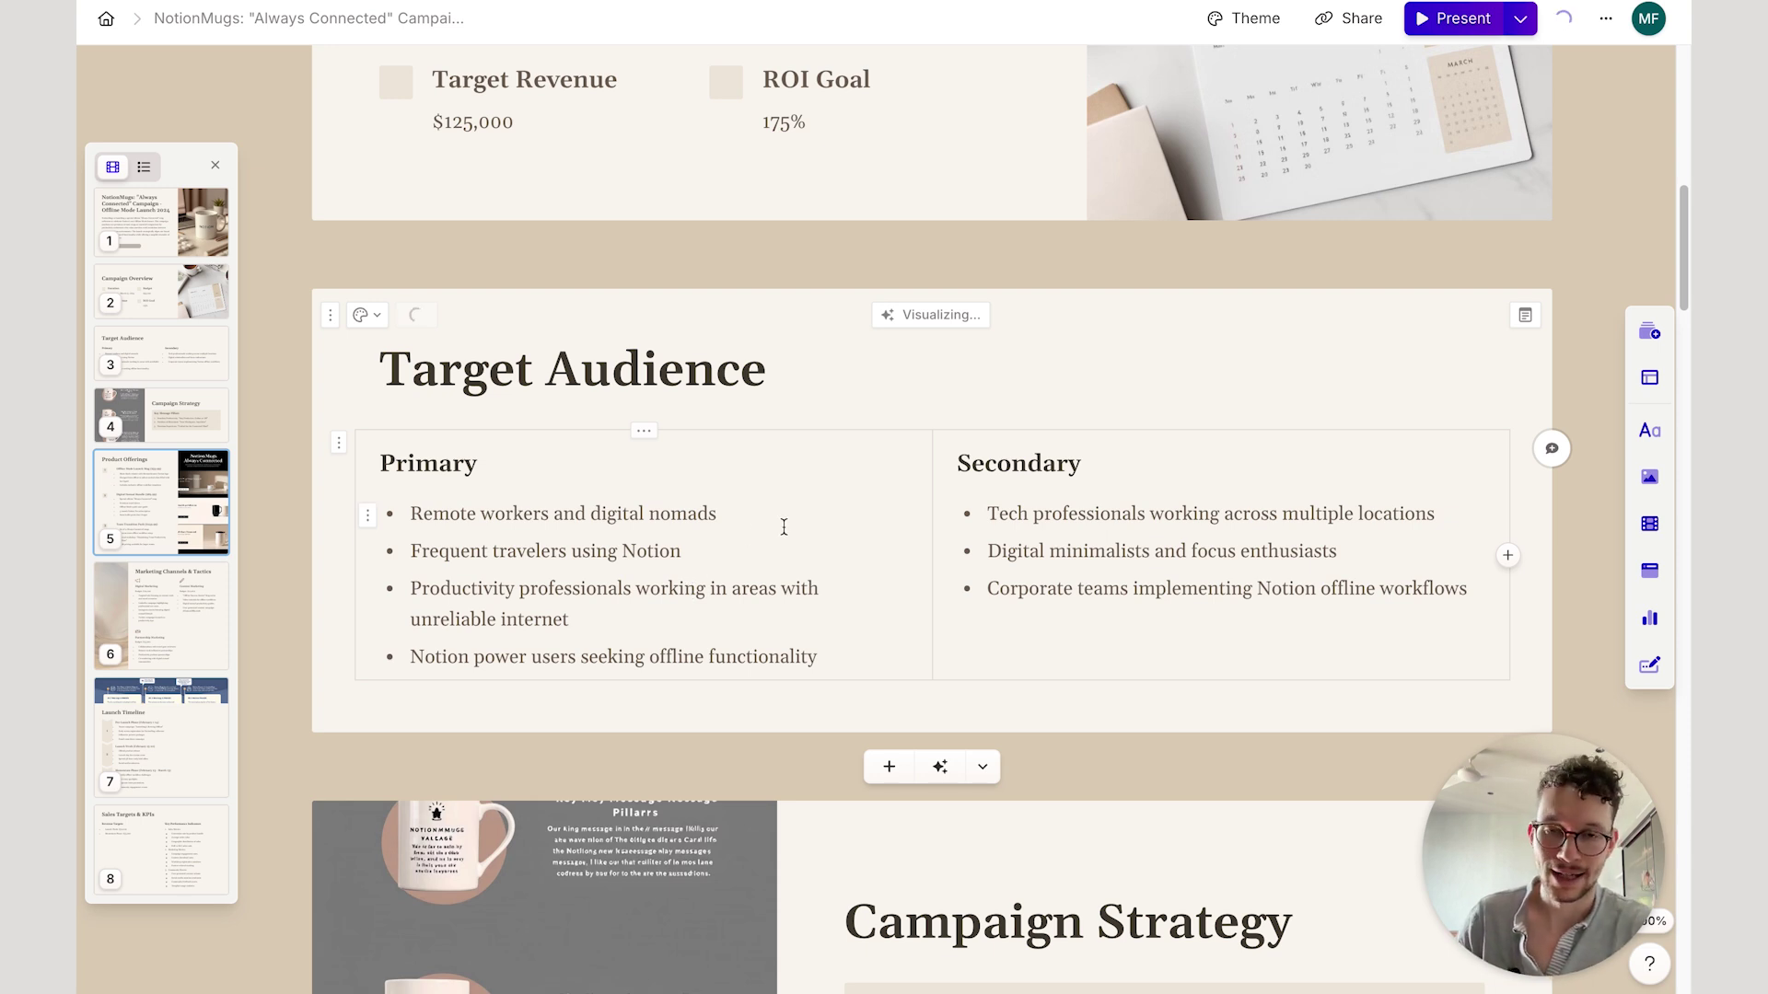
scroll(790, 522, "down", 1)
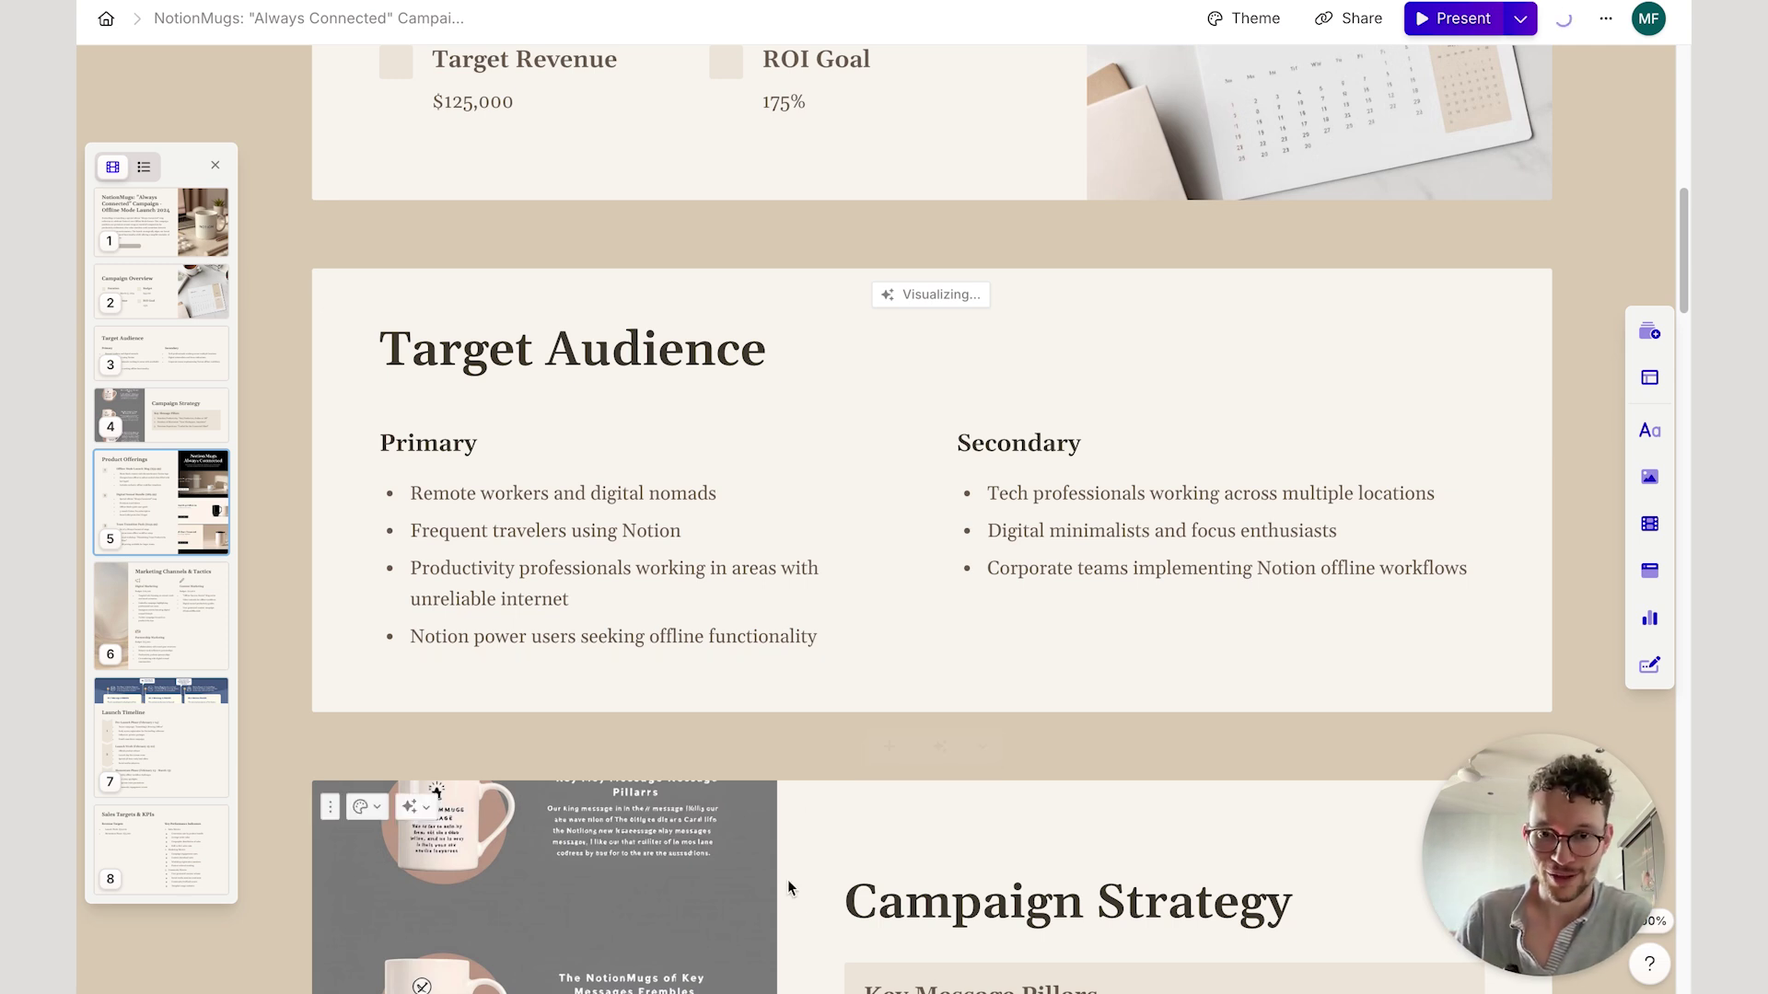
scroll(816, 812, "down", 2)
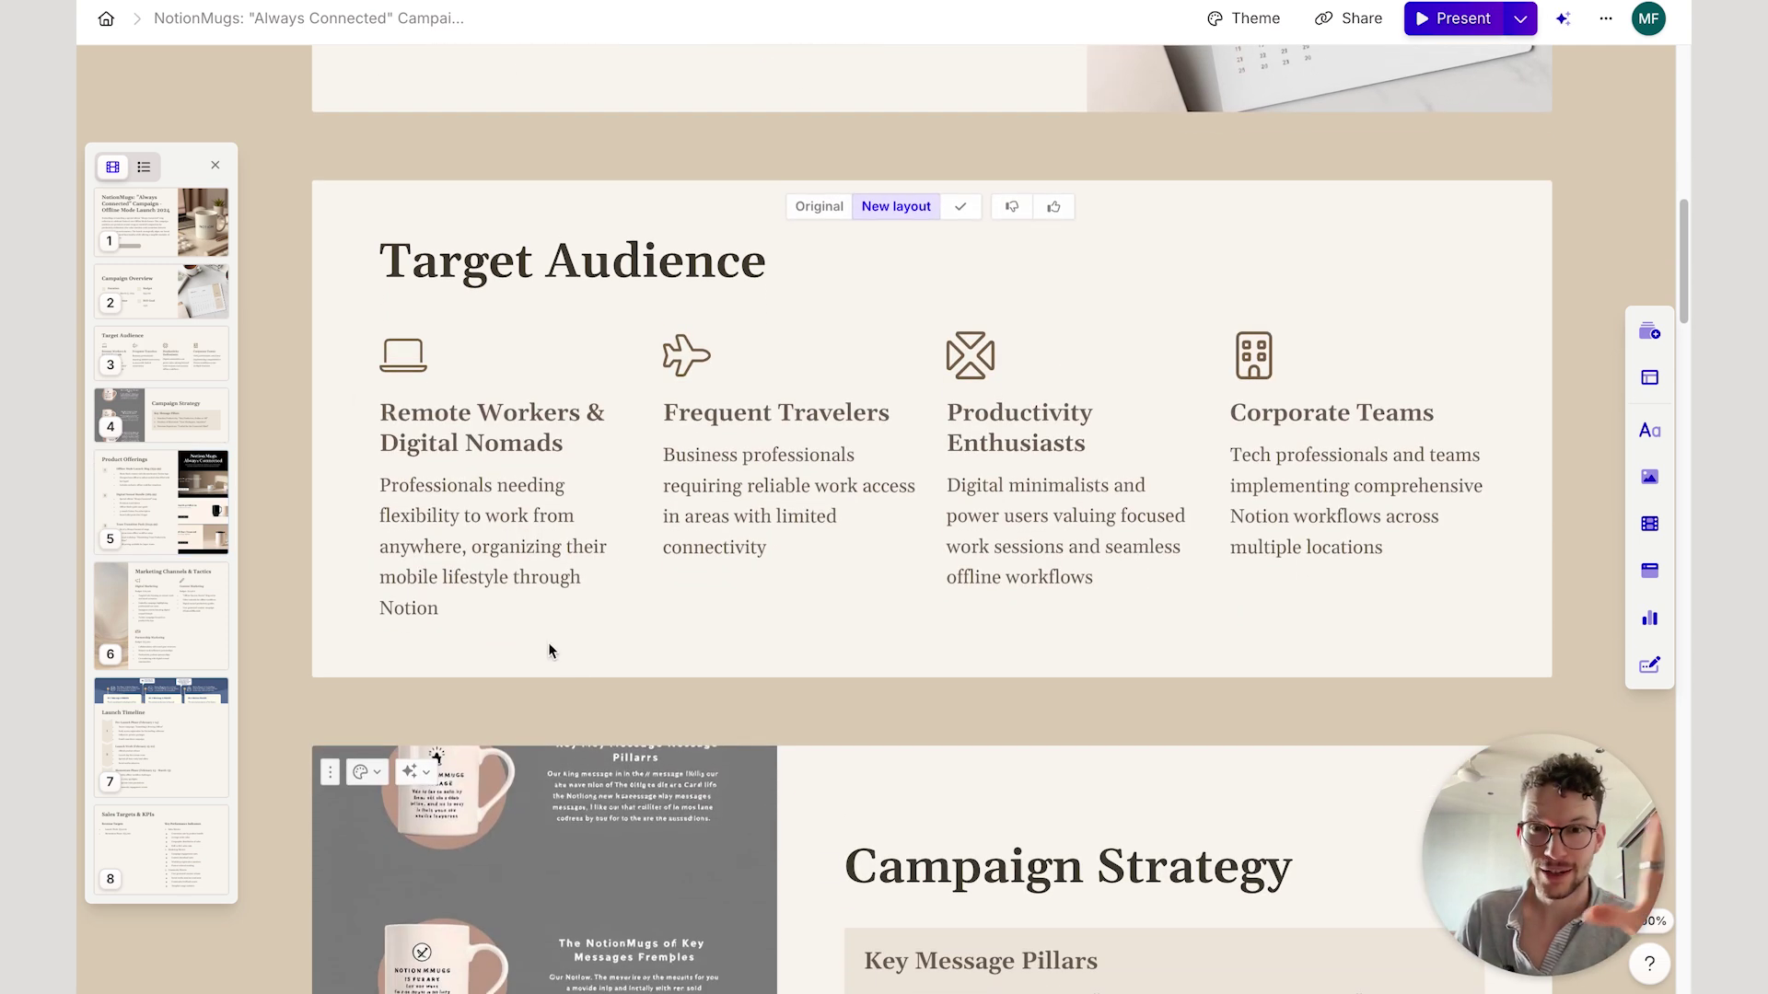
left_click(443, 377)
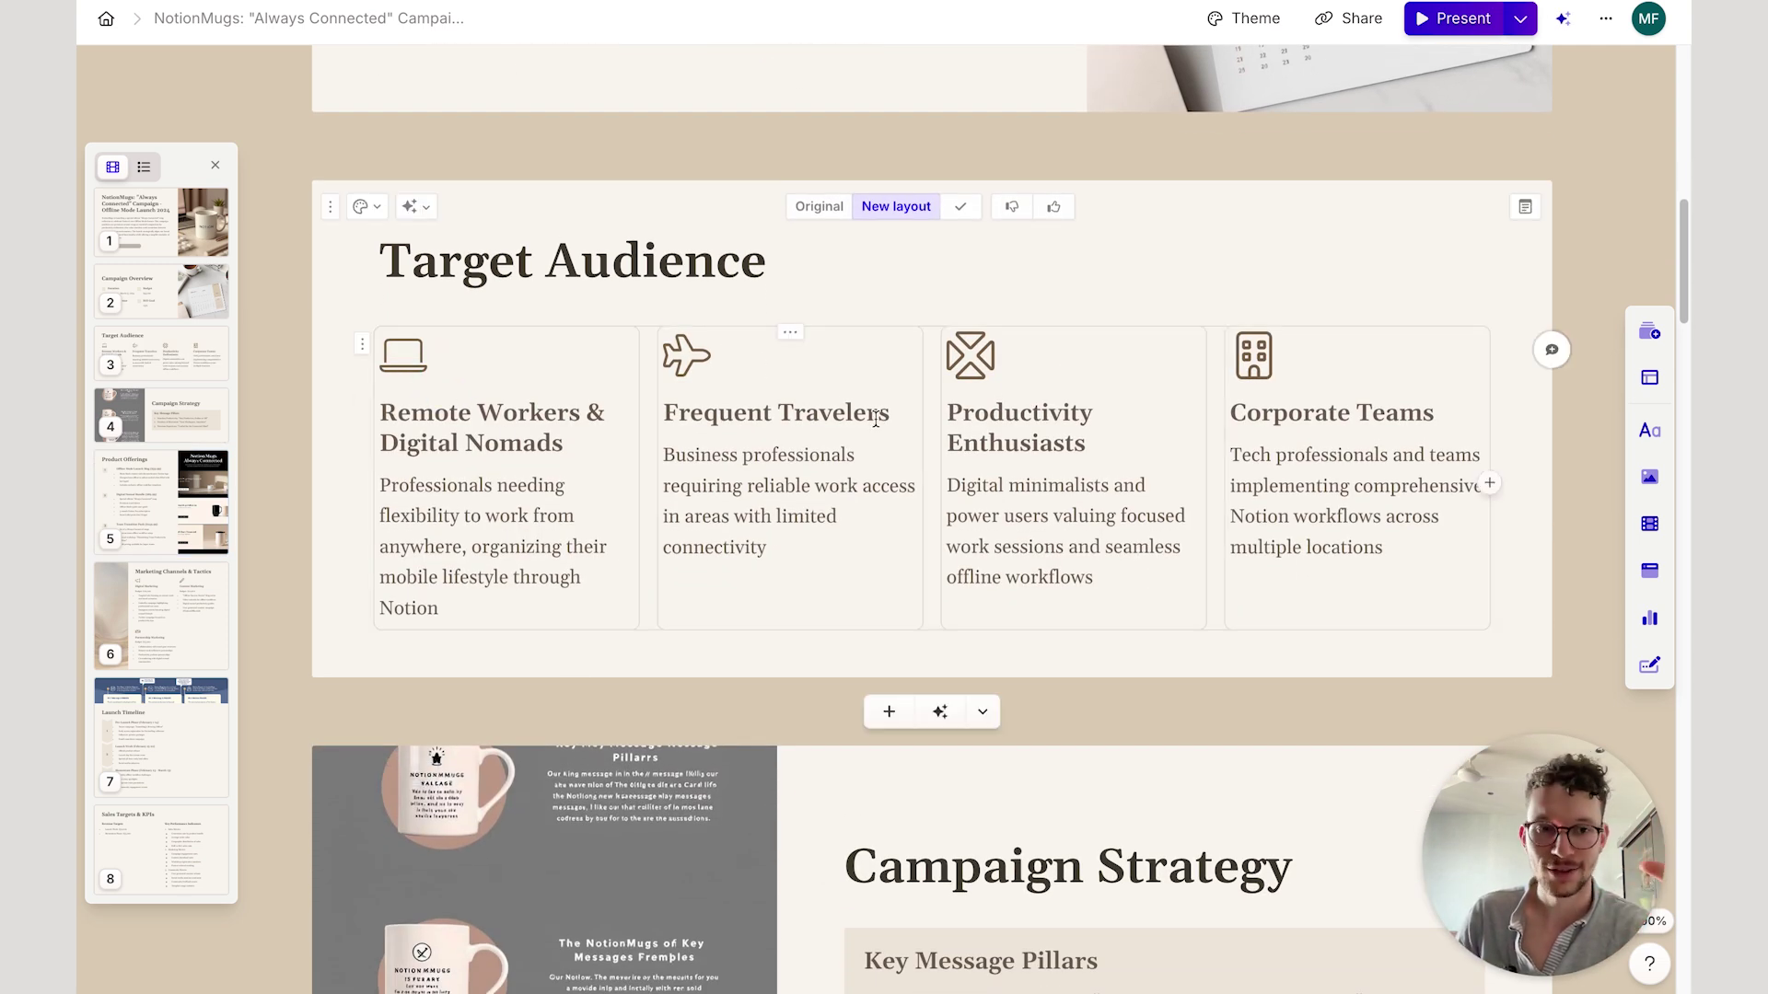
scroll(952, 617, "down", 1)
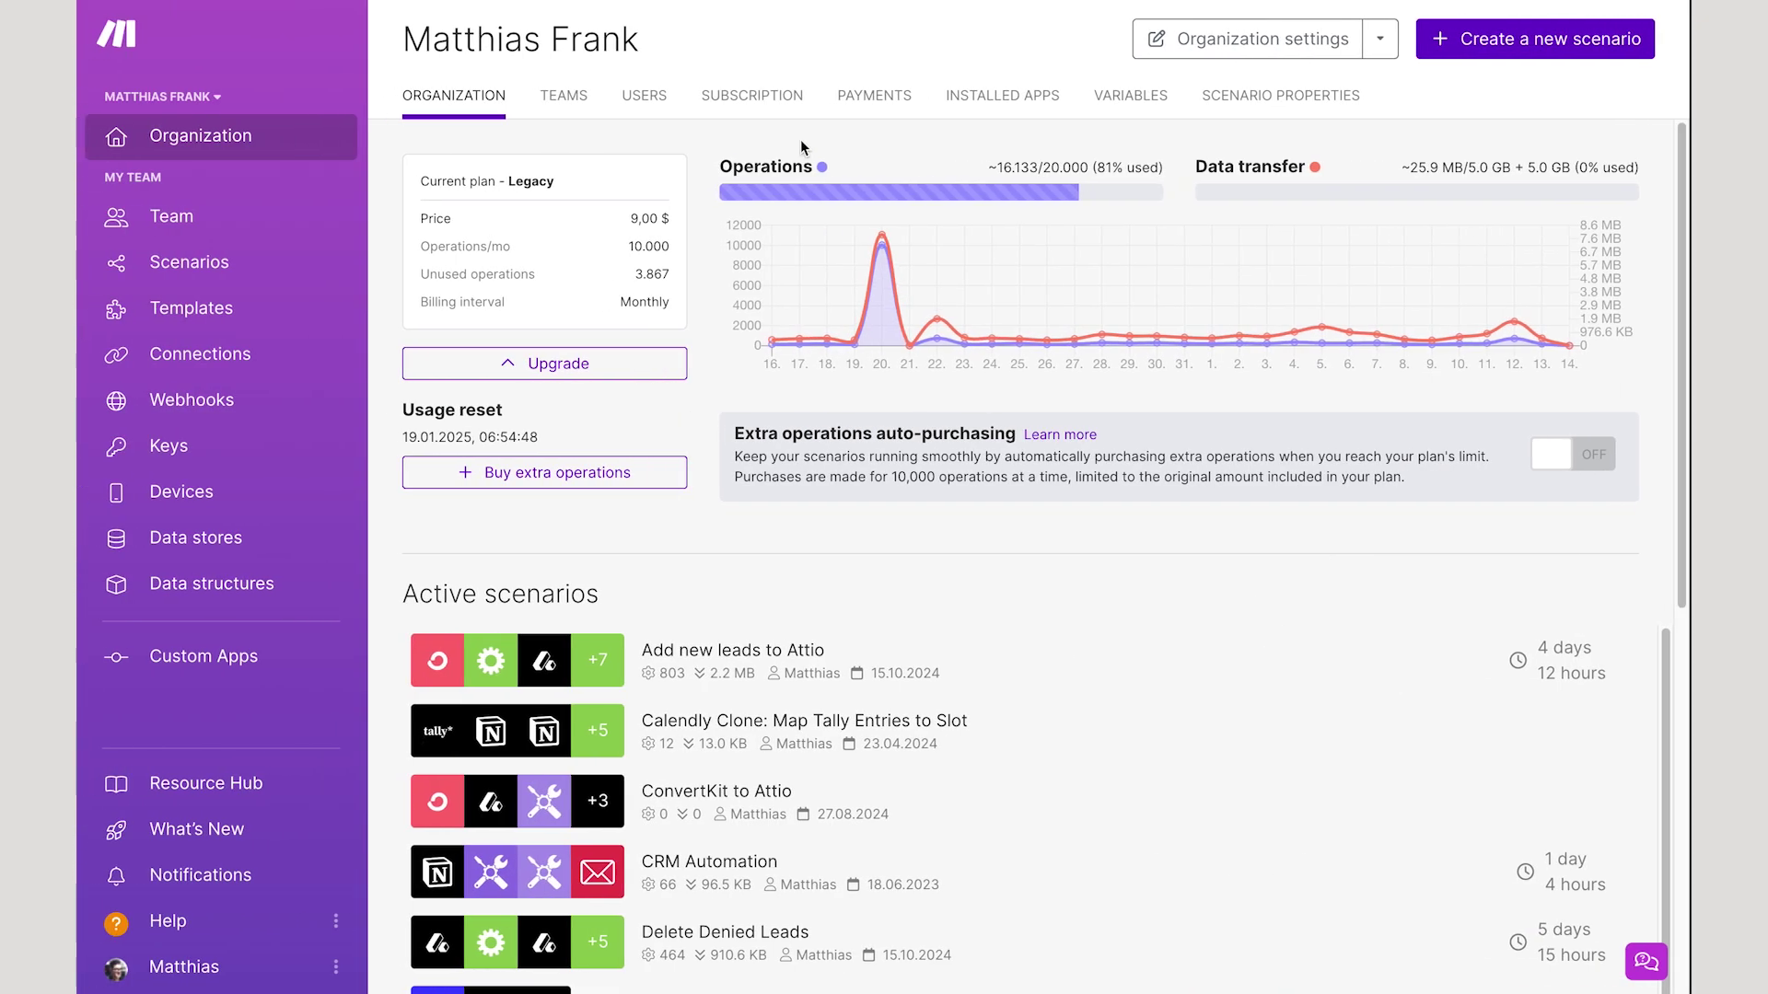
Start a new scenario and rename it 'Remove Duplicates from Notion'.
left_click(727, 55)
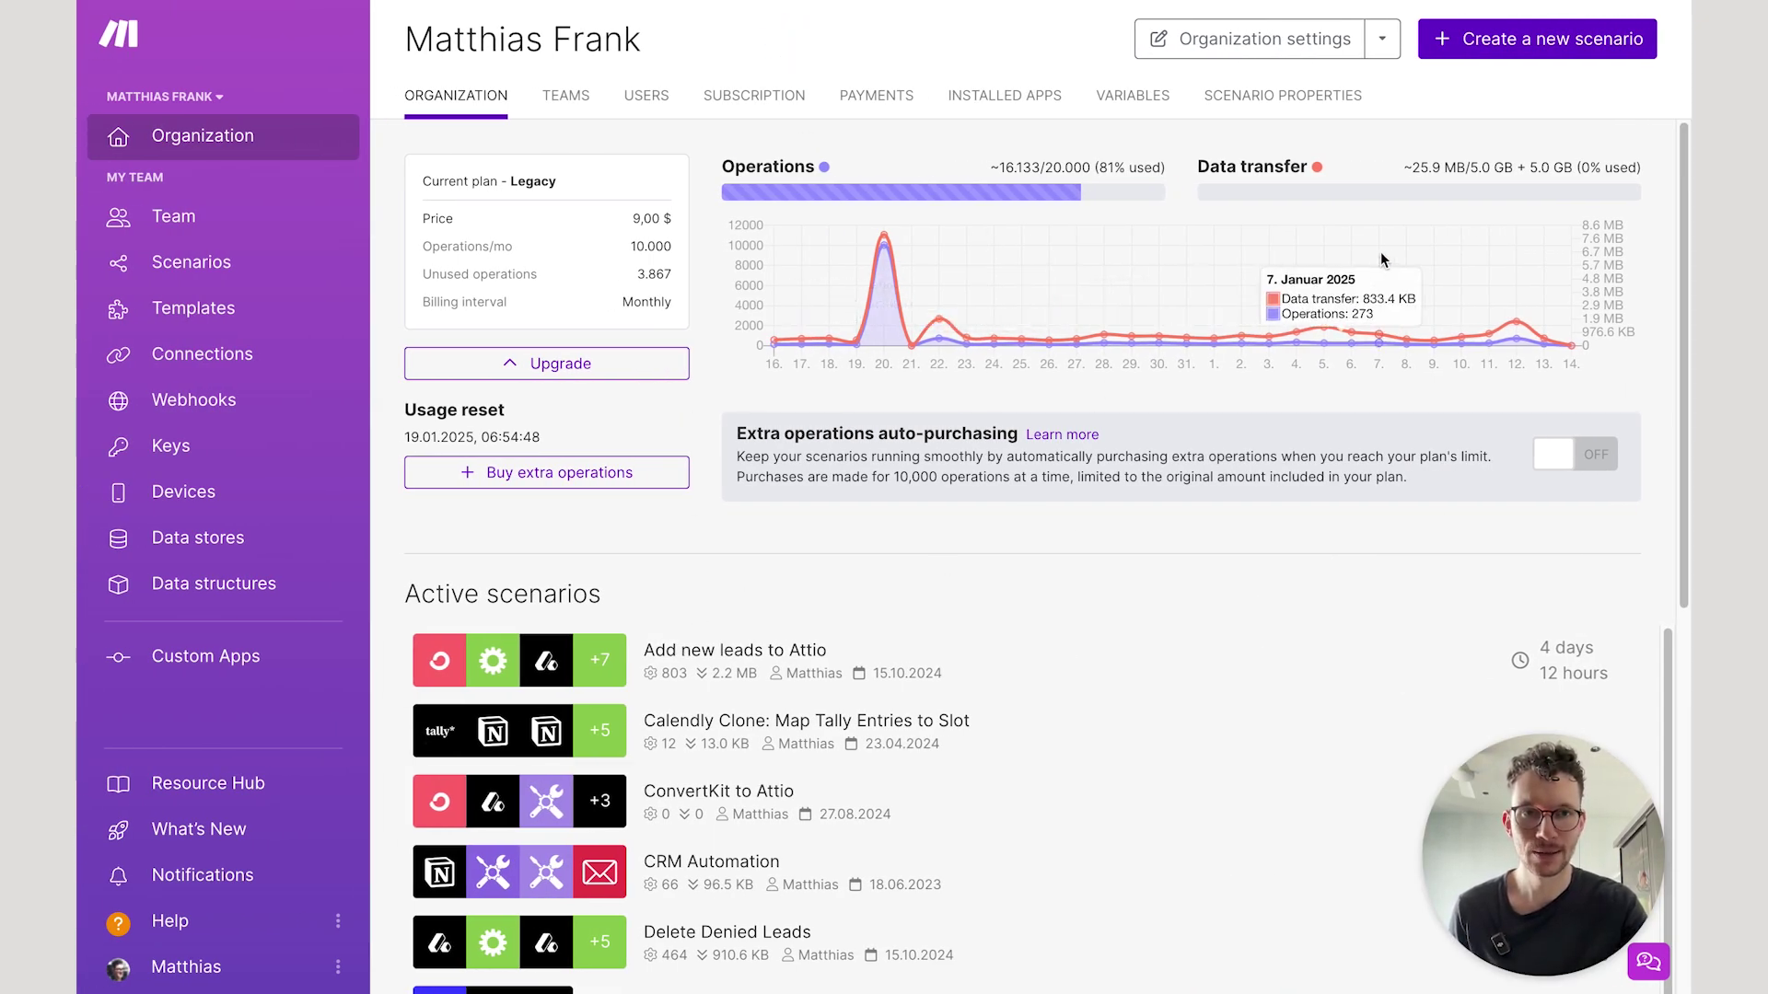
left_click(1465, 58)
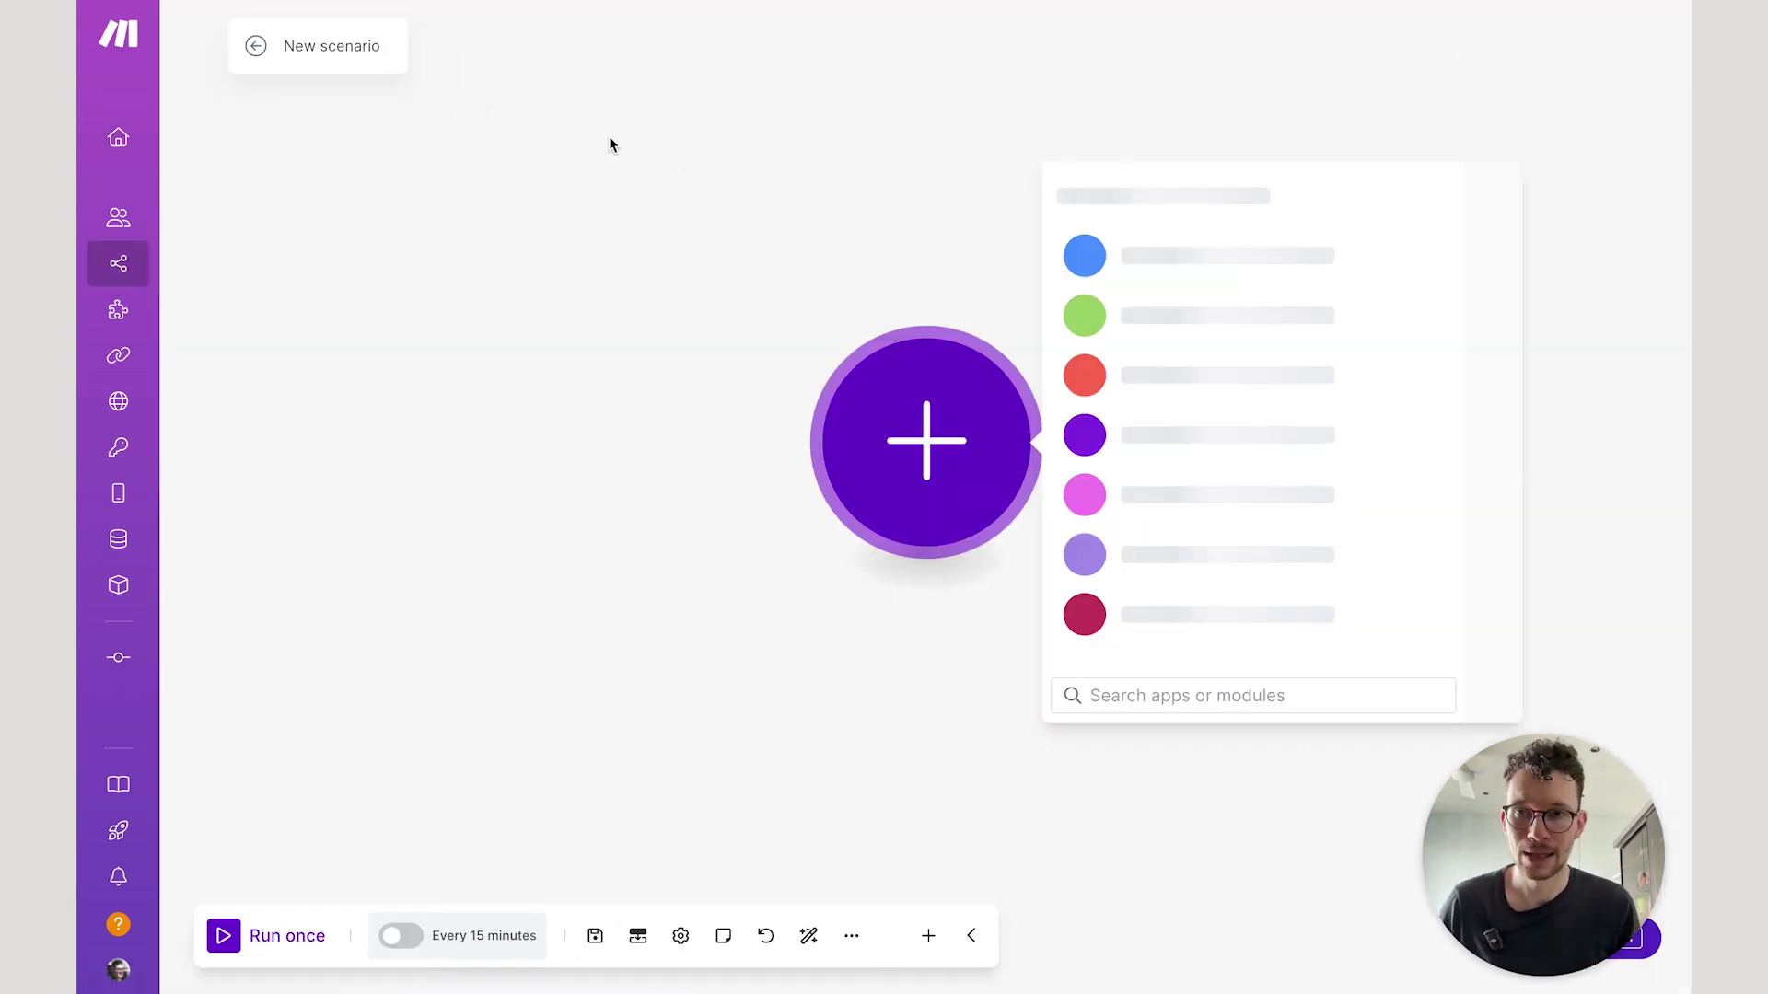
left_click(331, 37)
key("super+a")
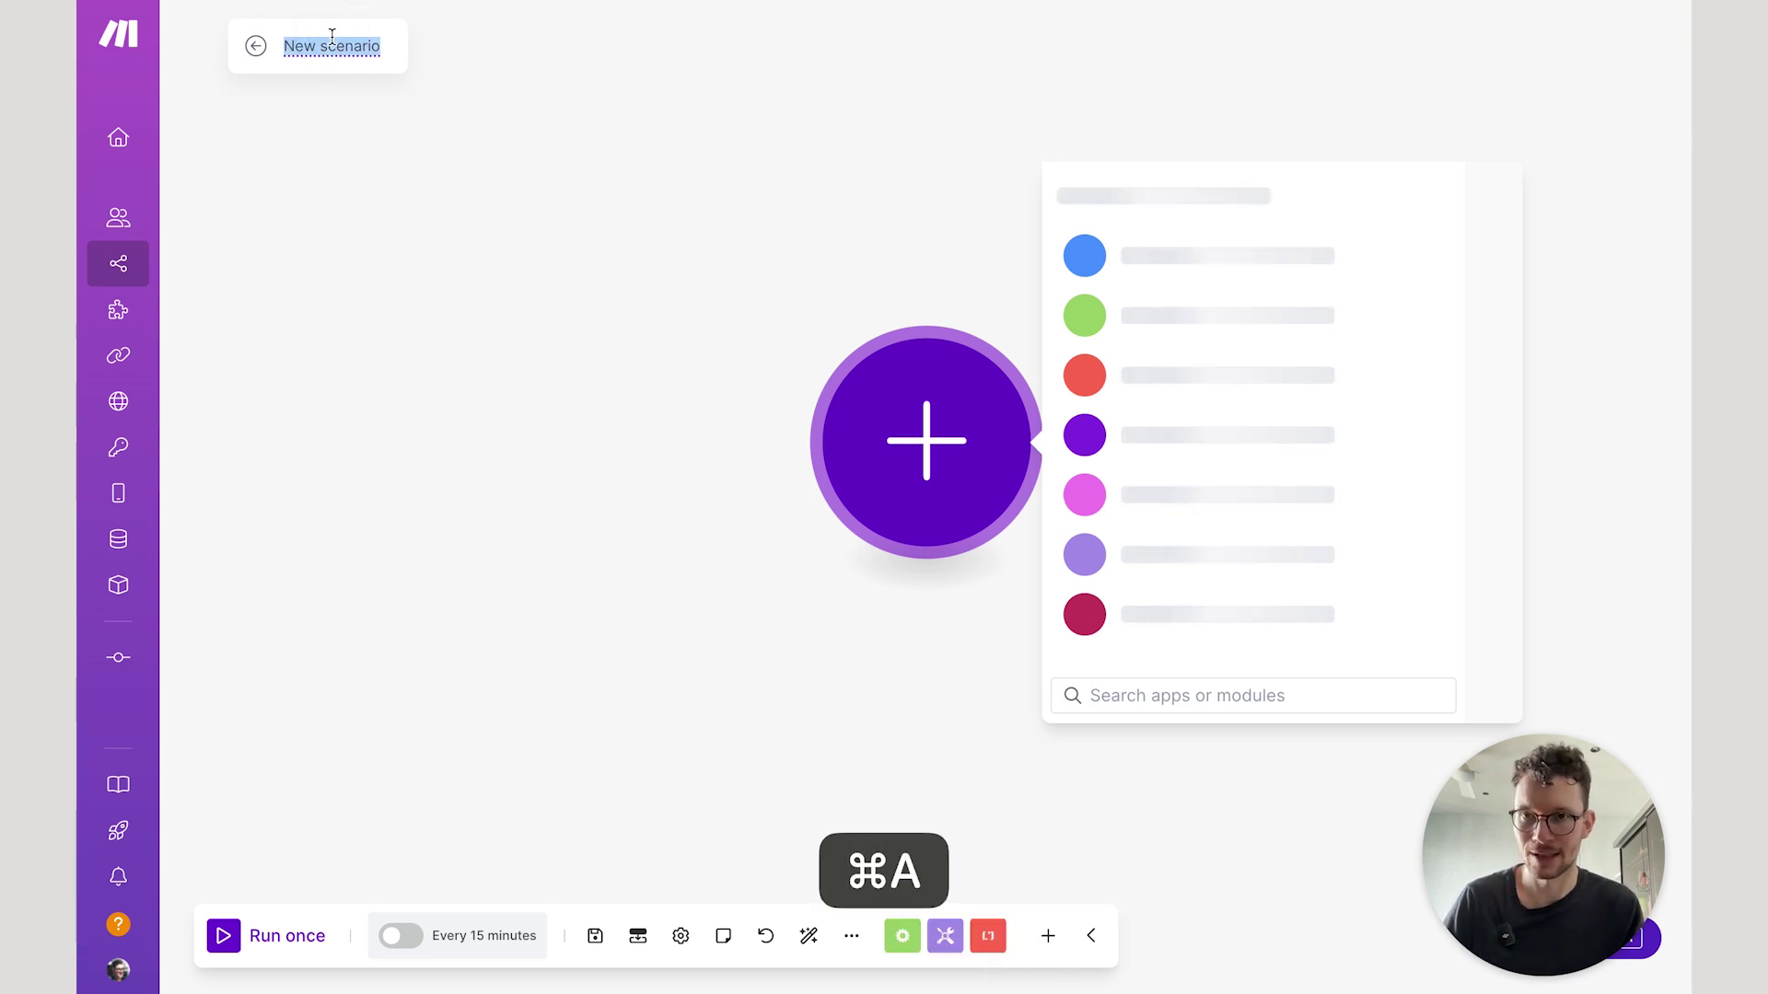
type("Remove Duplicates f")
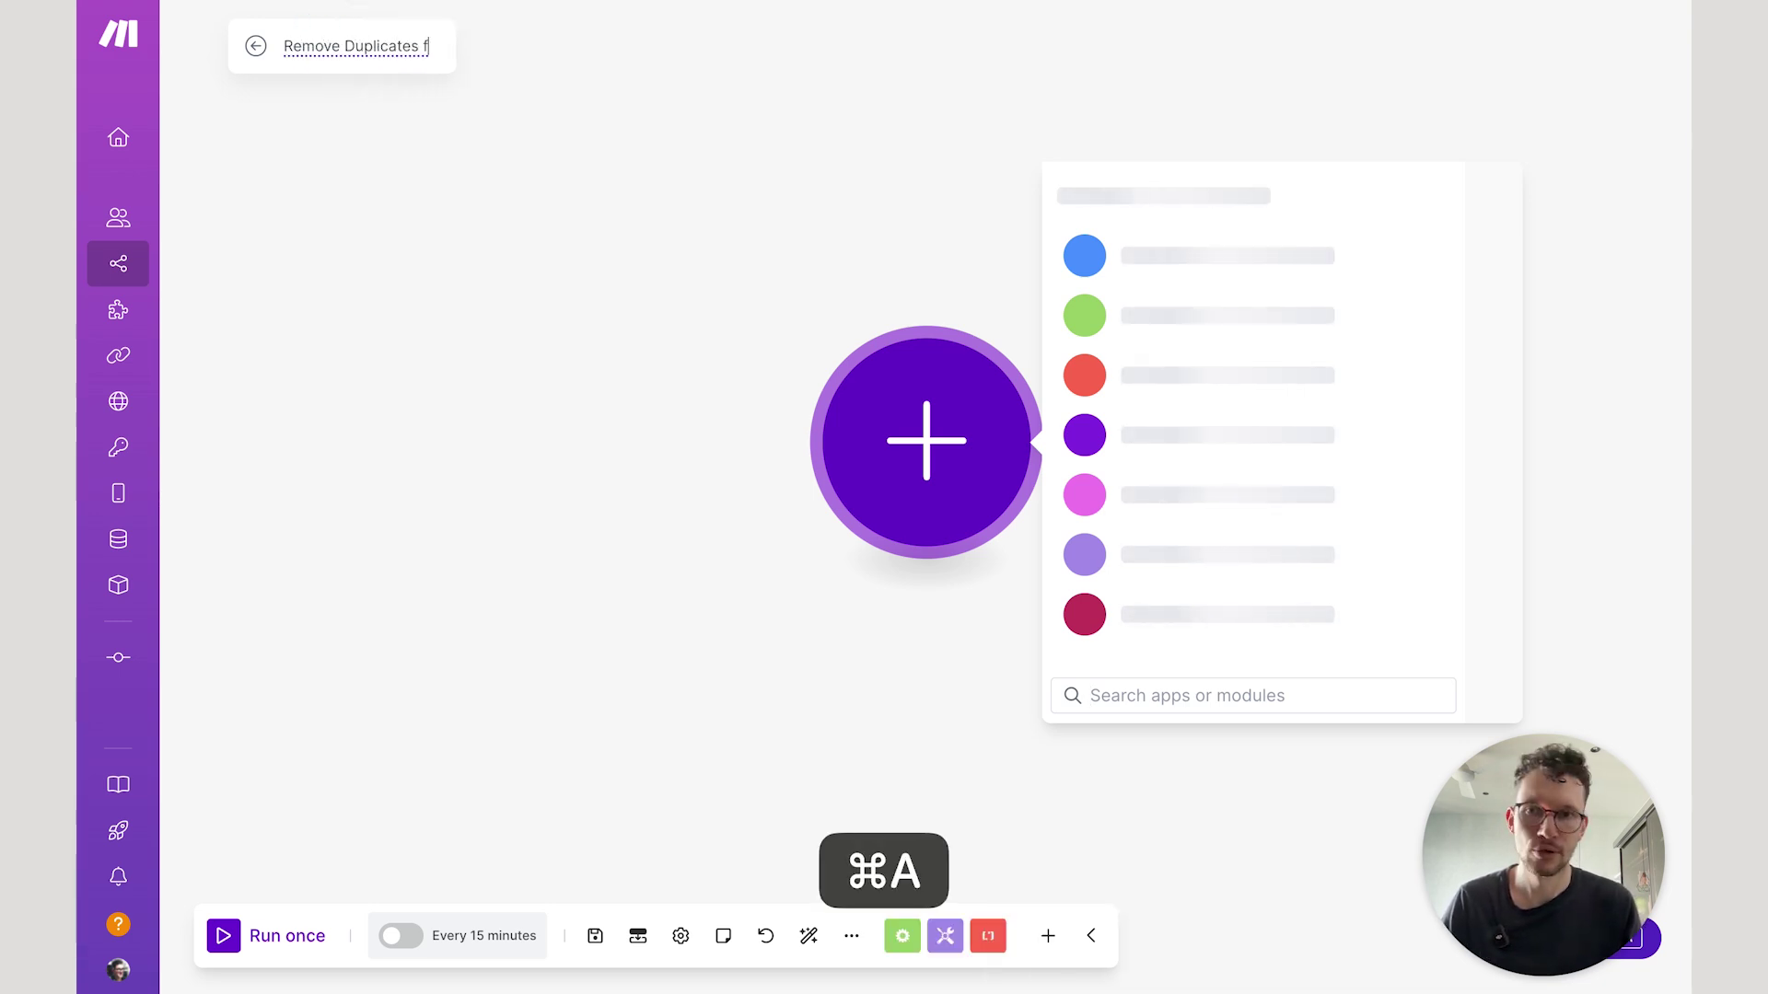
type("rom Notion")
key("Return")
left_click(546, 147)
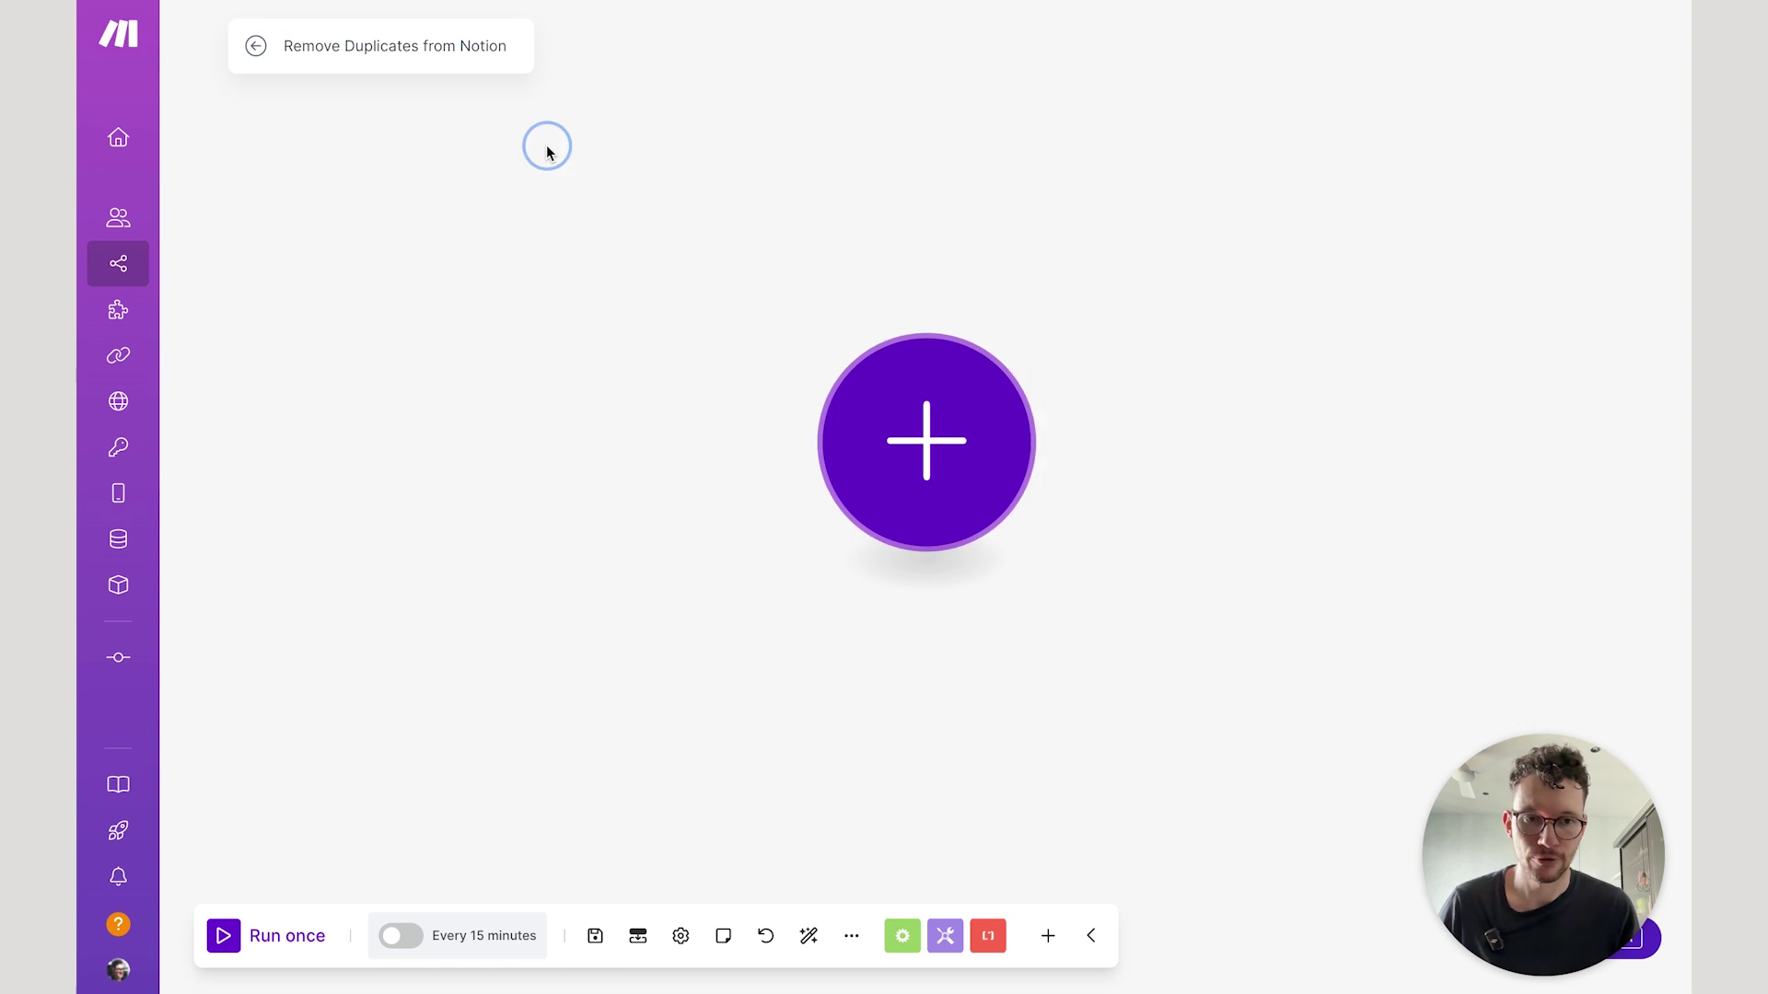
Add Notion's Search Objects module as the first step with the MF Consulting connection.
left_click(872, 410)
left_click(1147, 373)
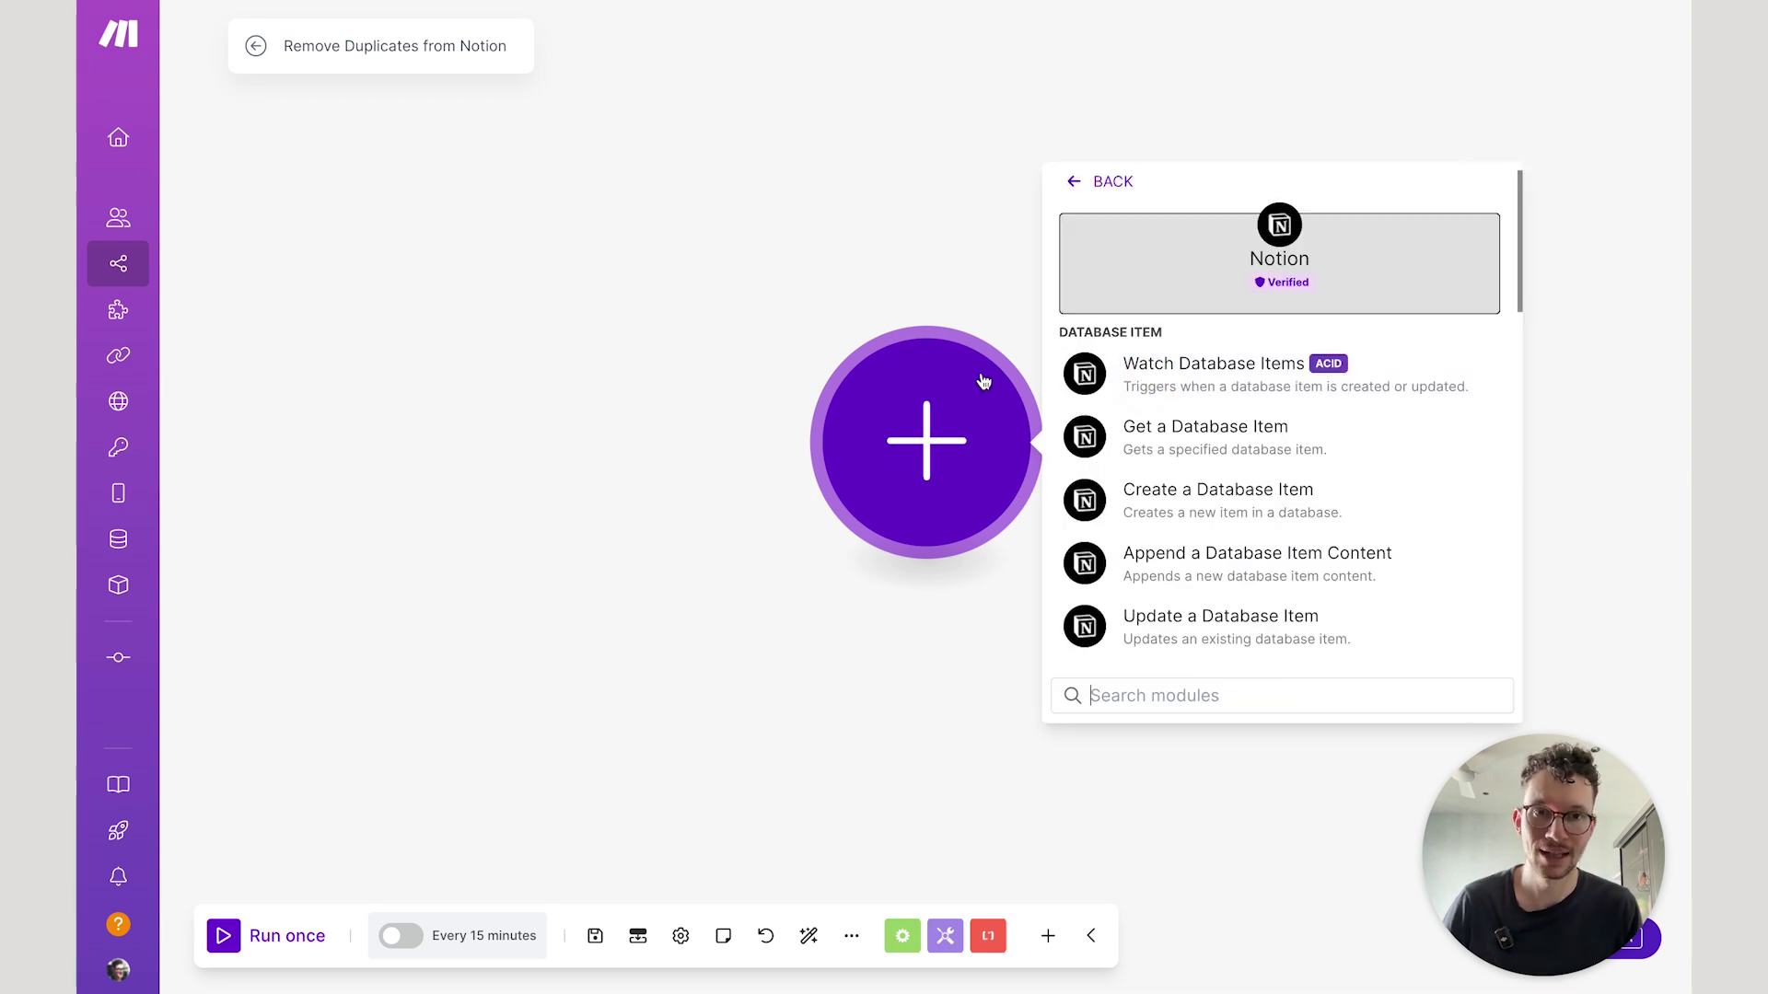
scroll(1151, 479, "down", 2)
scroll(1188, 559, "down", 1)
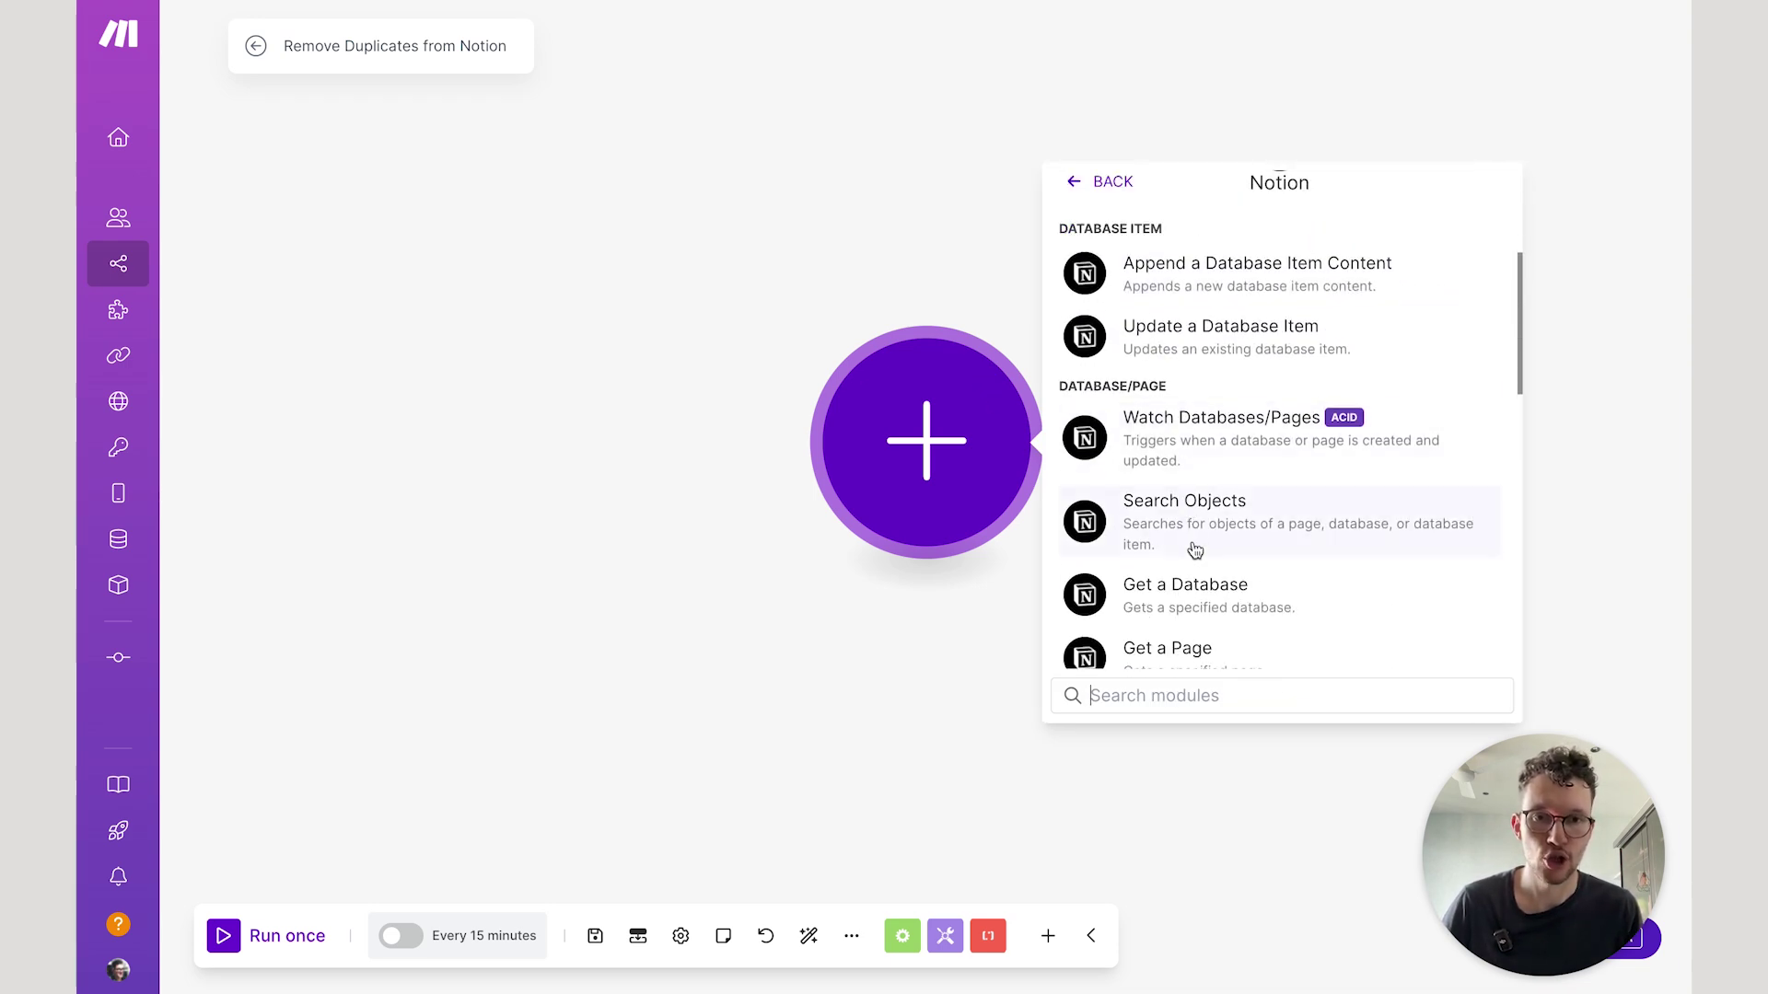
left_click(1195, 542)
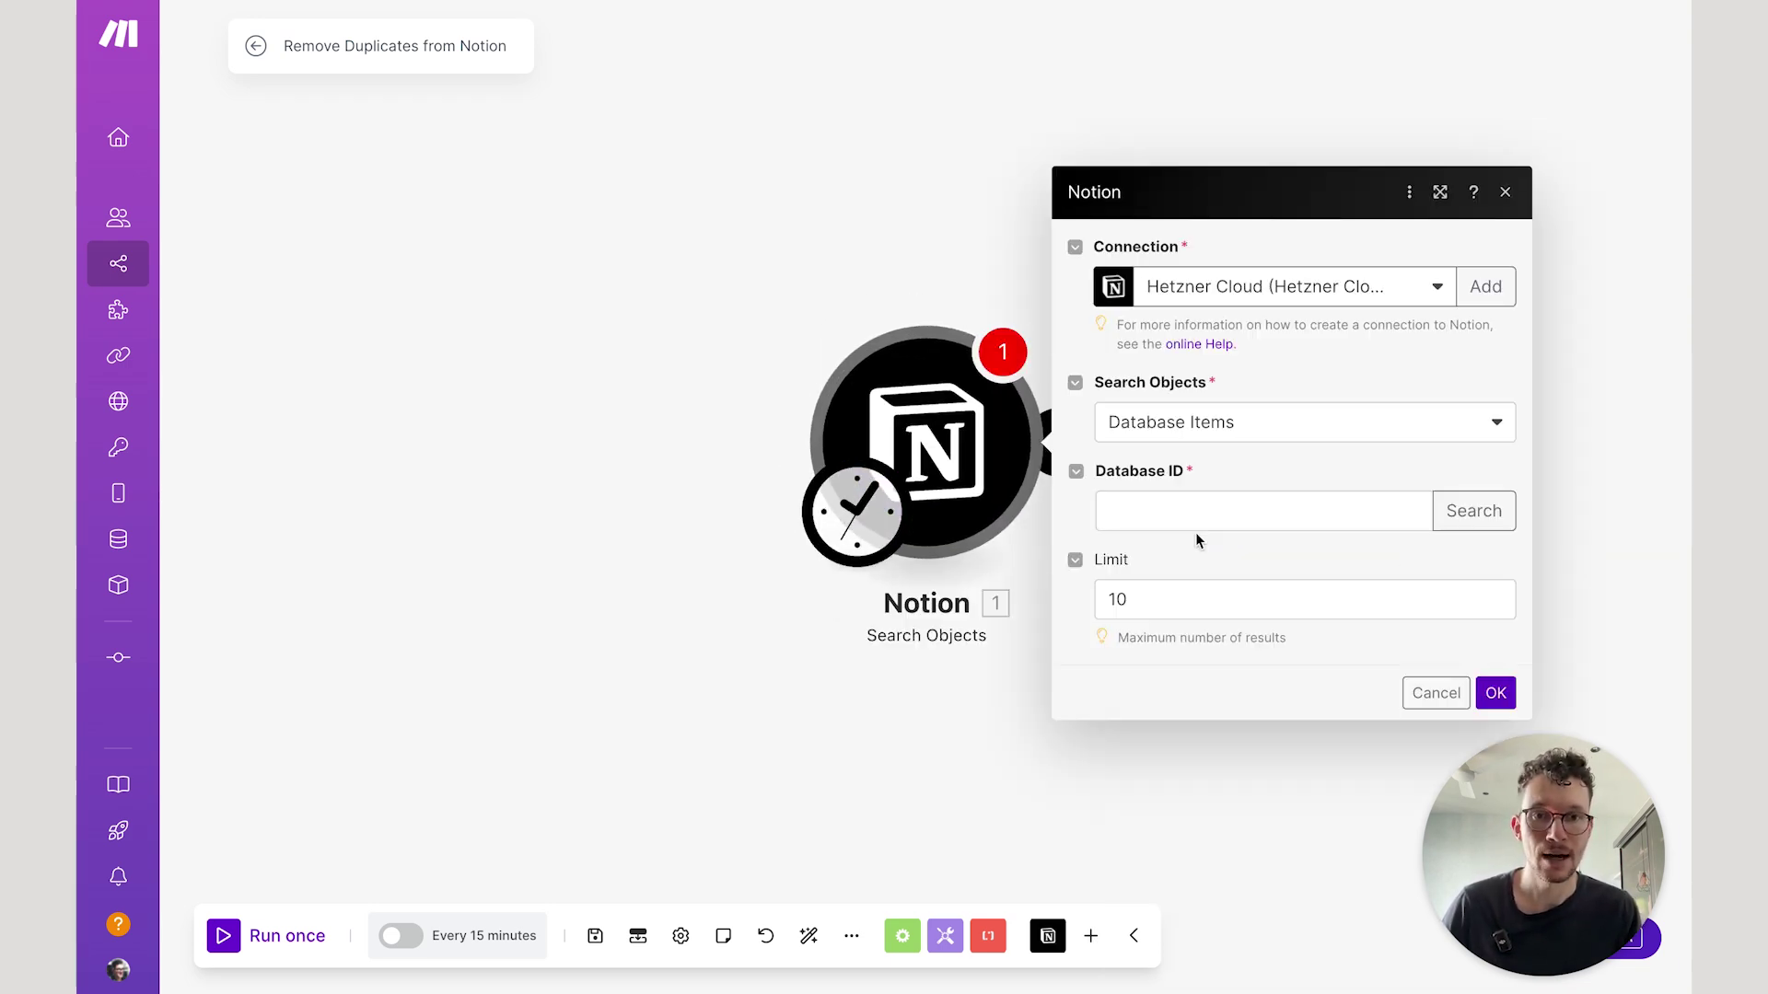
left_click(1295, 288)
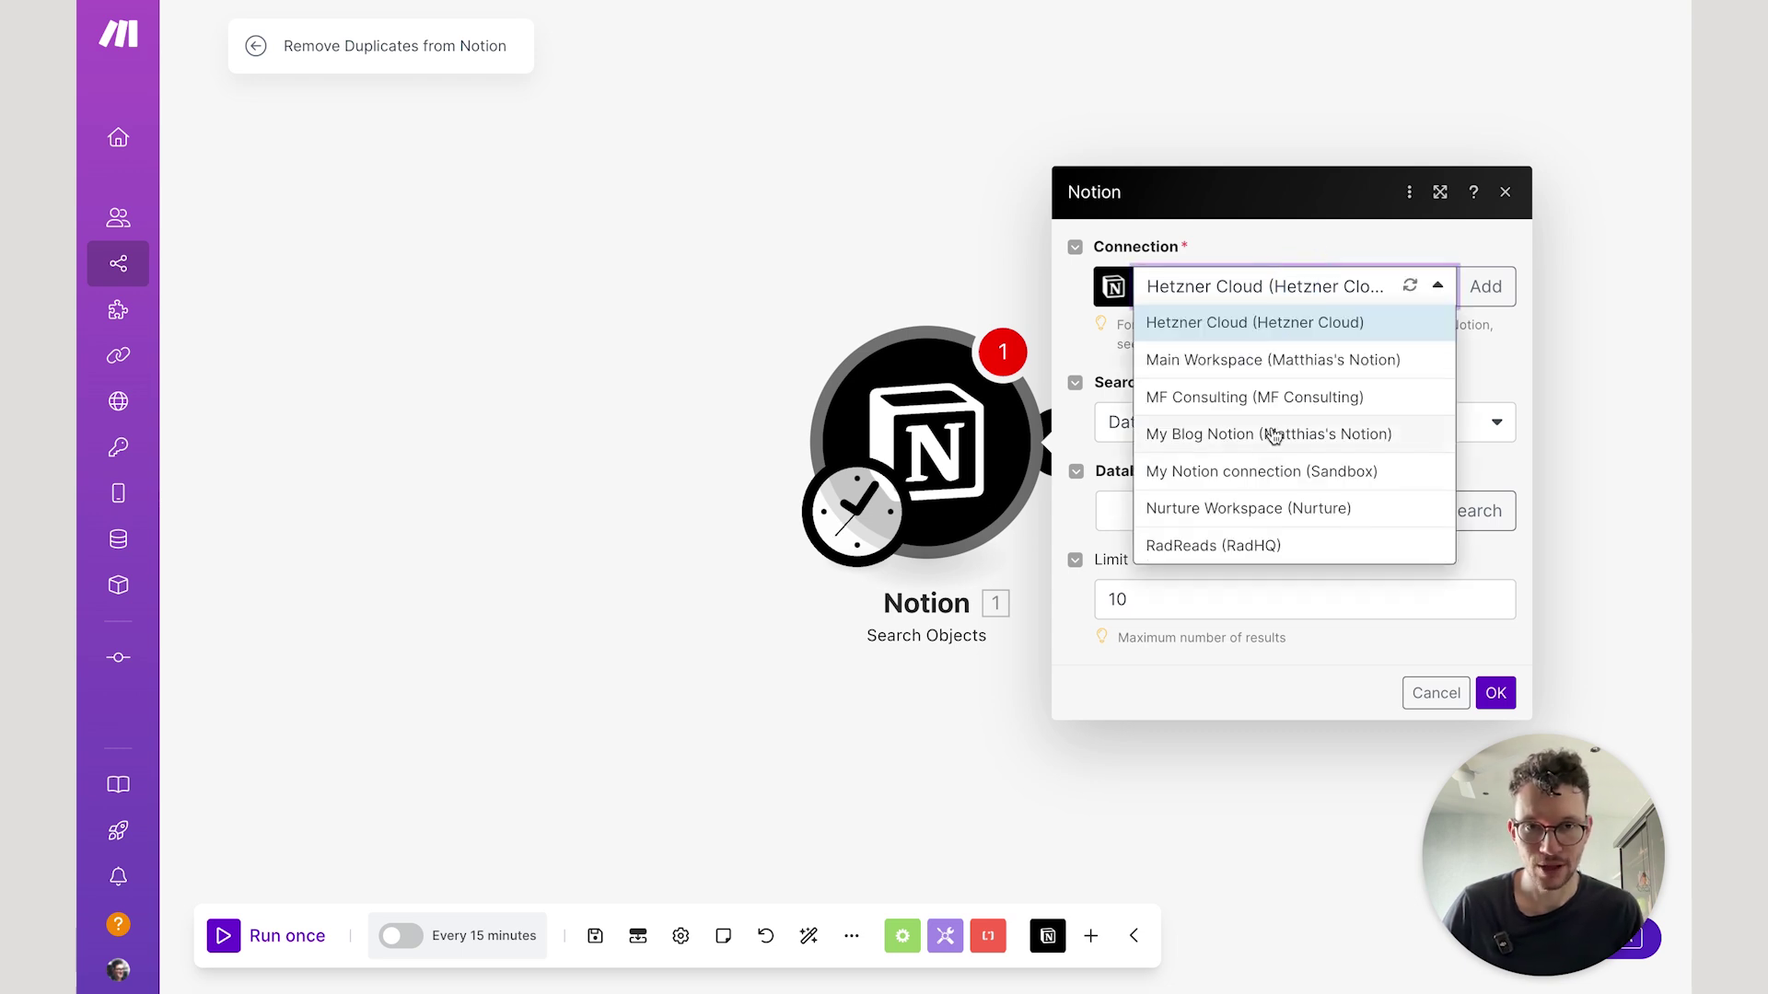
left_click(1262, 397)
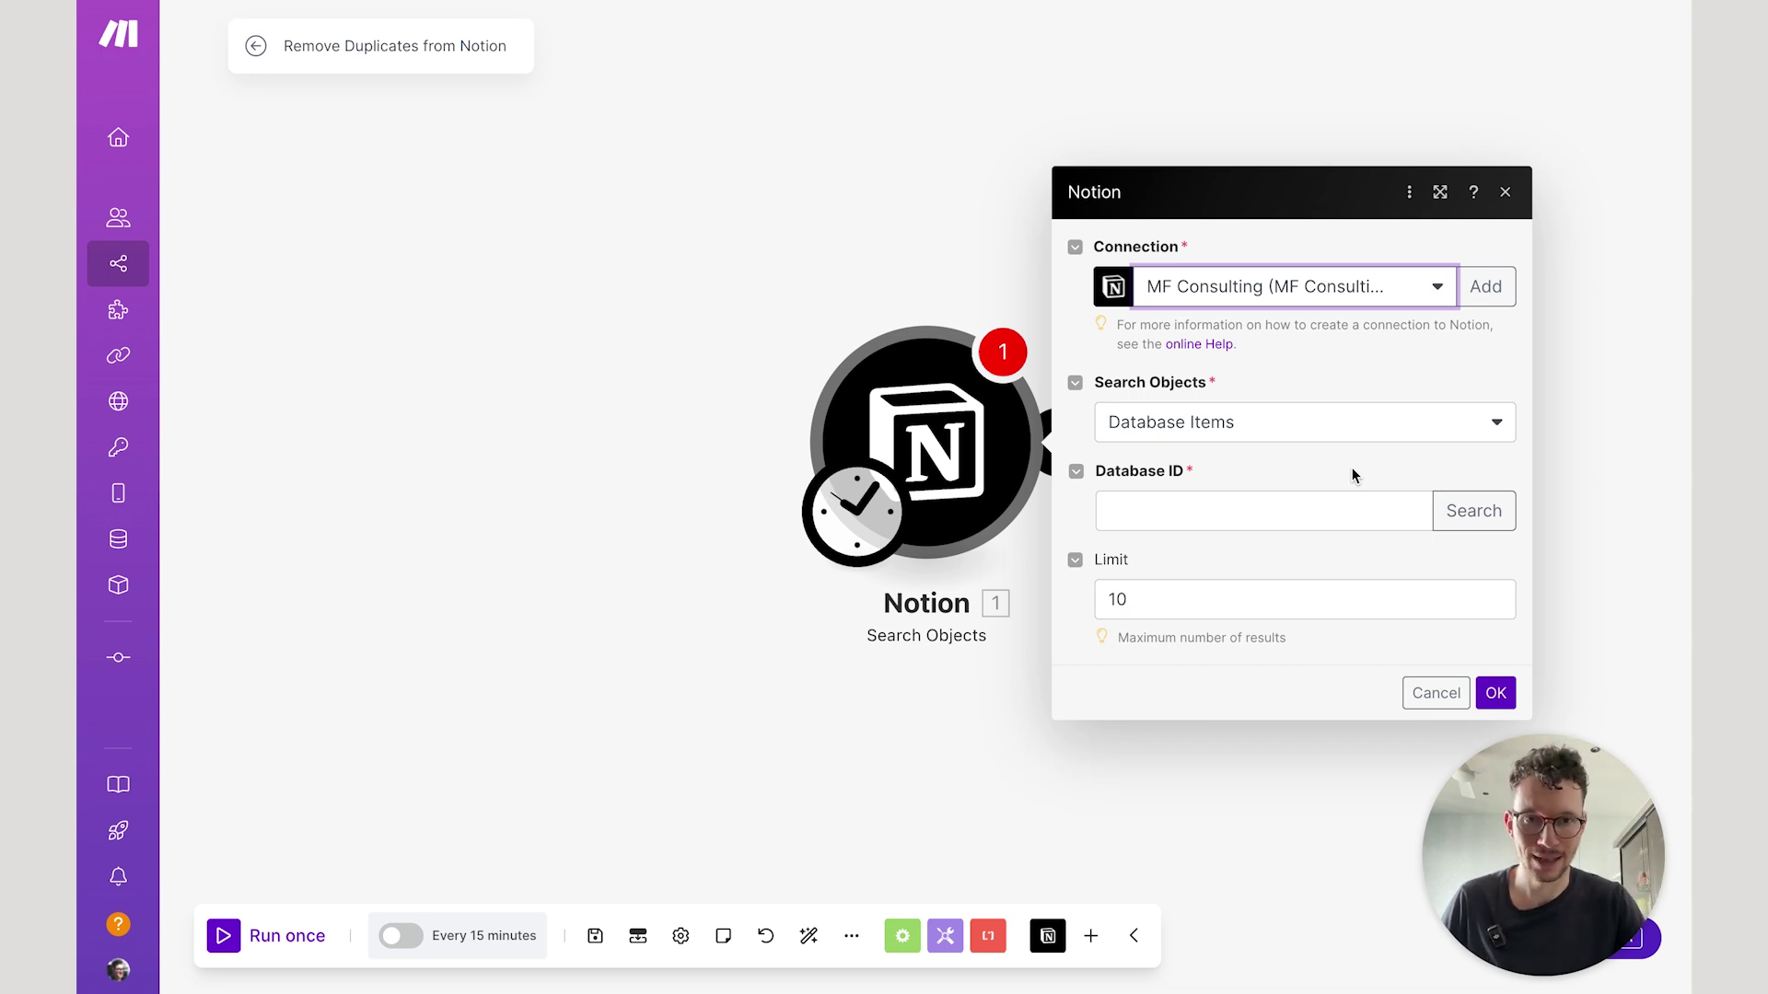
key("ctrl+Left")
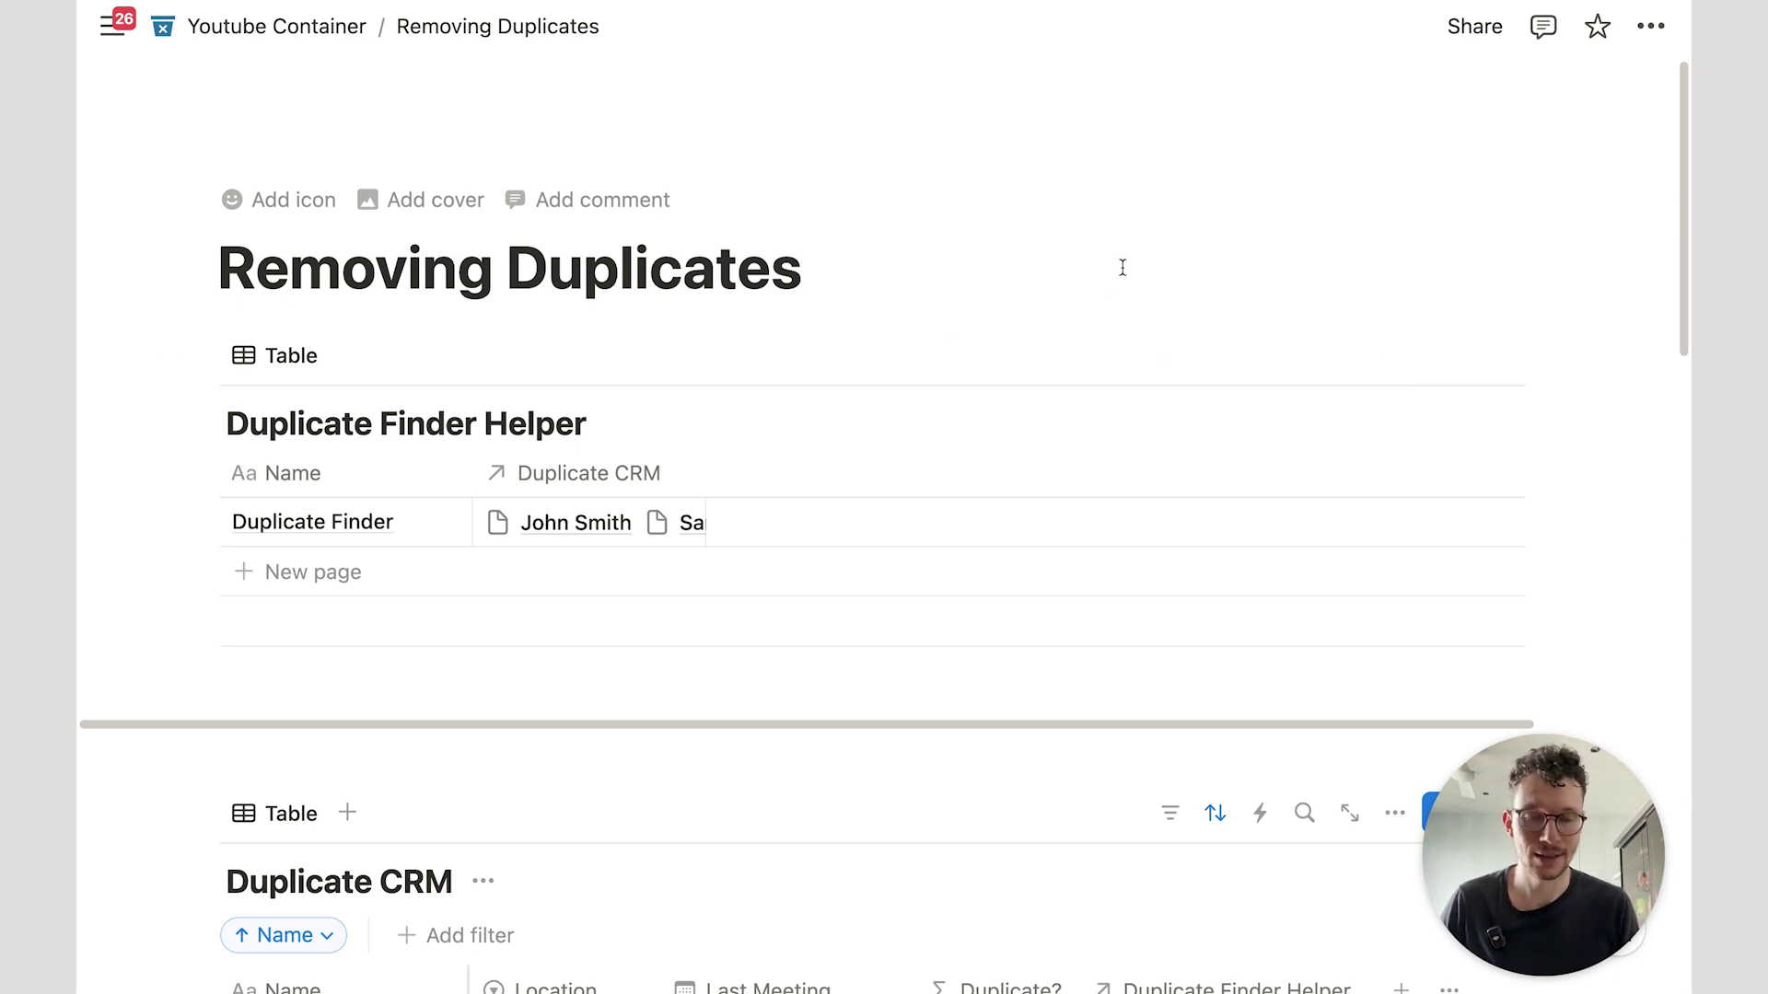
Grant Make access to the Removing Duplicates page through its Connections menu.
left_click(1655, 37)
scroll(1386, 556, "down", 5)
mouse_move(1390, 665)
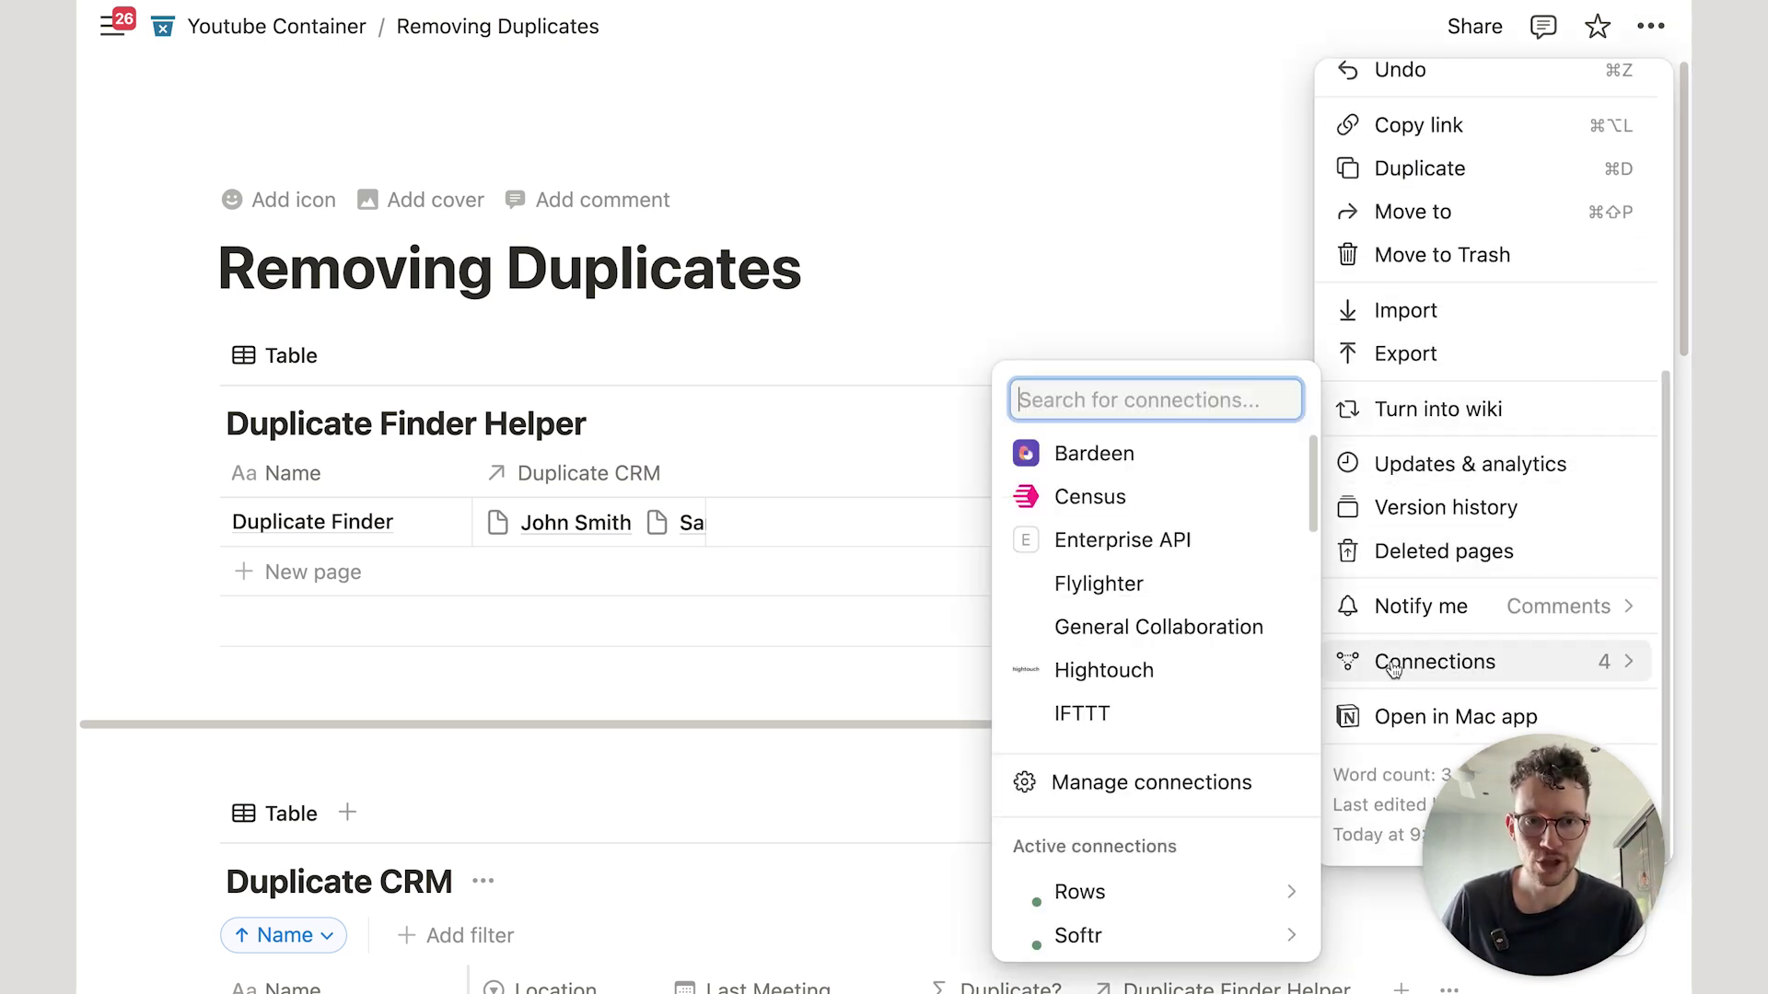
scroll(1222, 748, "down", 4)
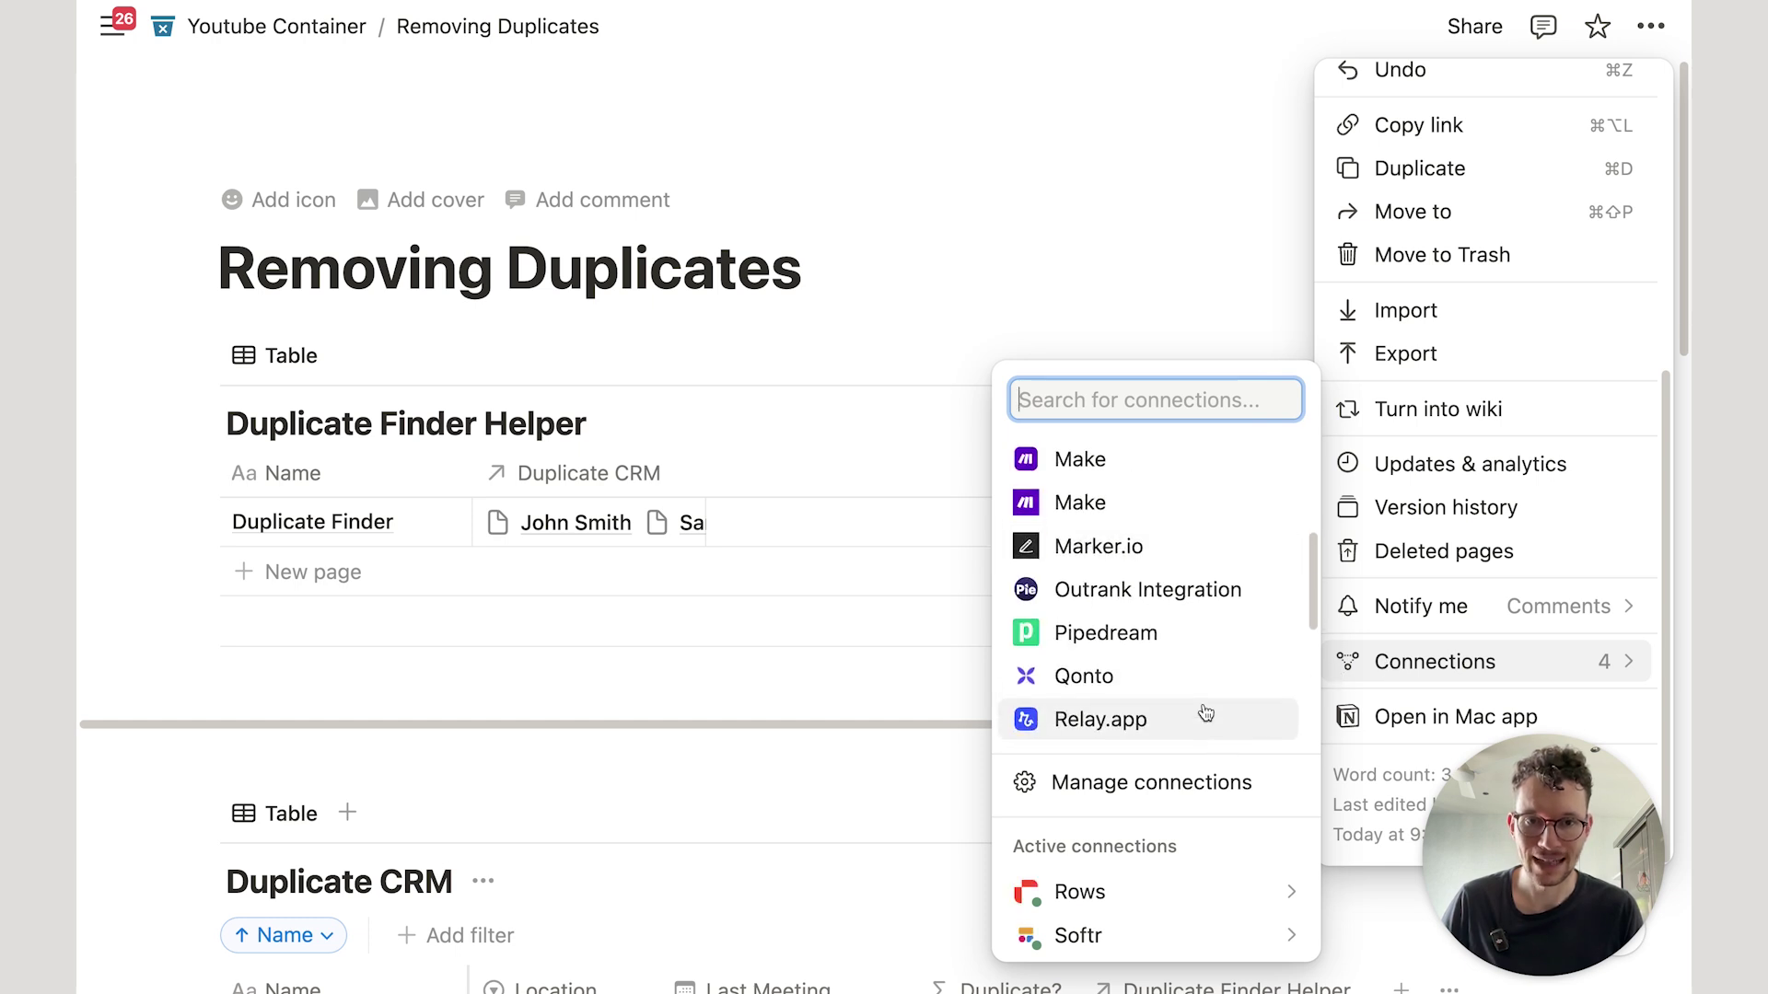
scroll(1210, 700, "up", 3)
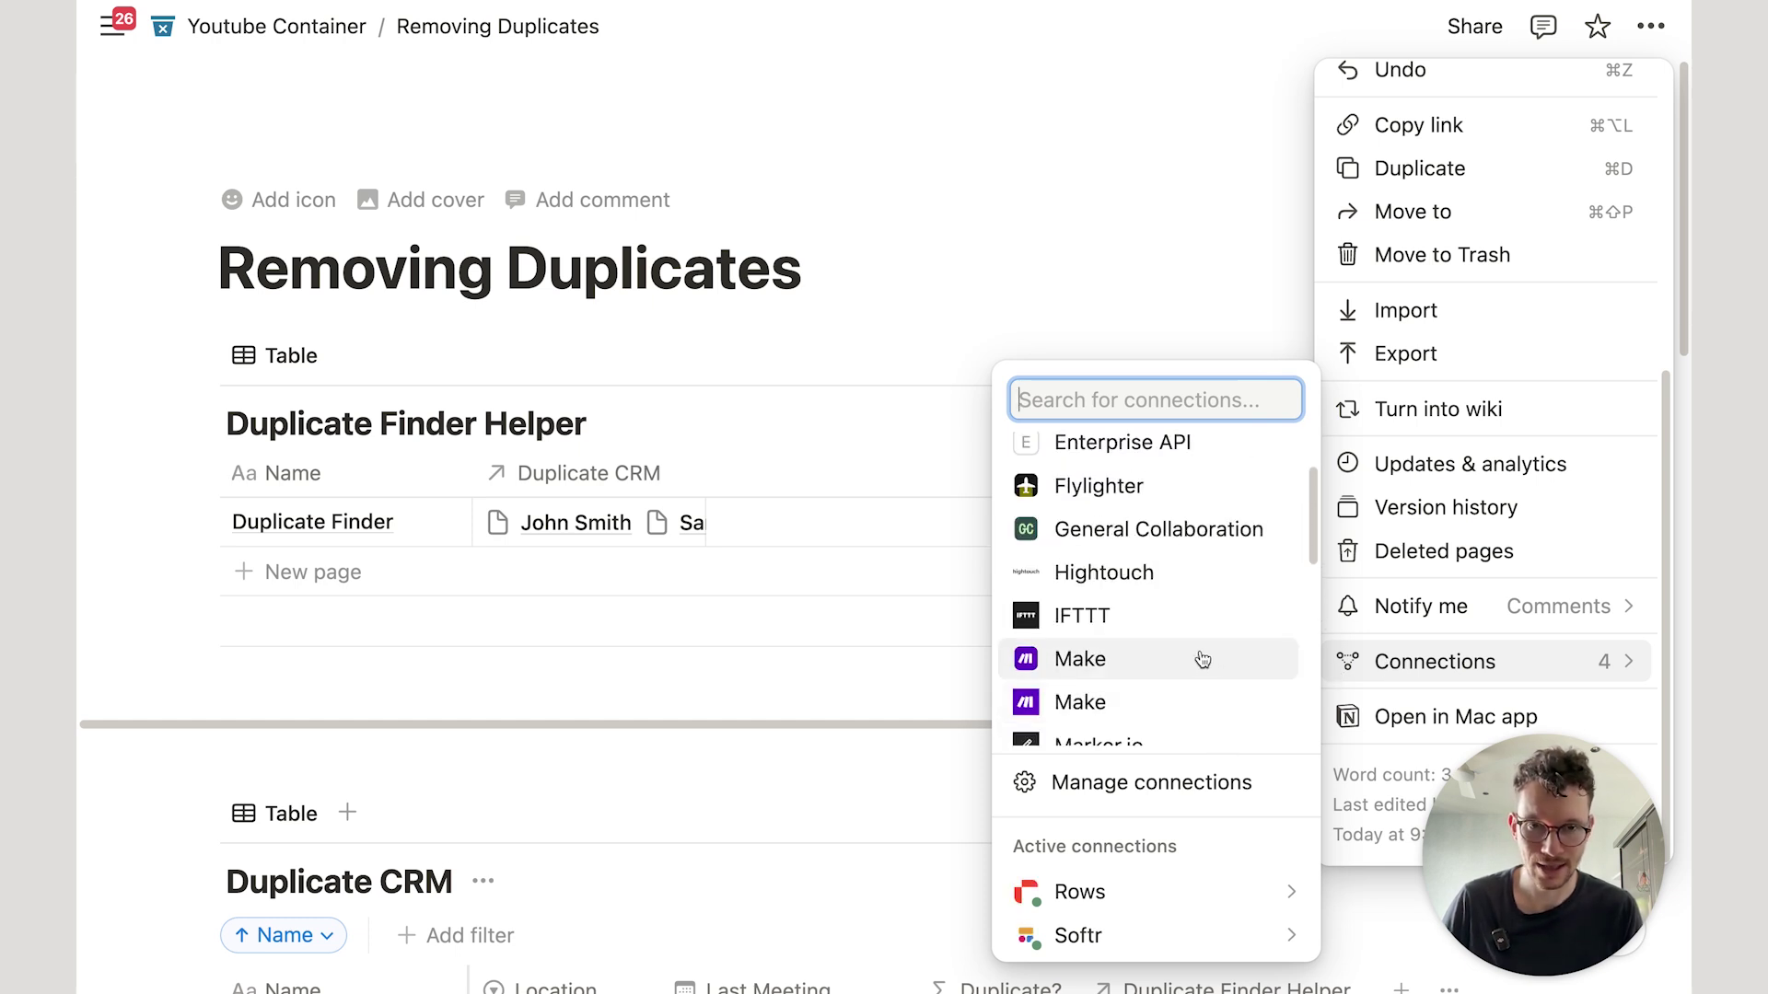
left_click(1202, 659)
left_click(1004, 508)
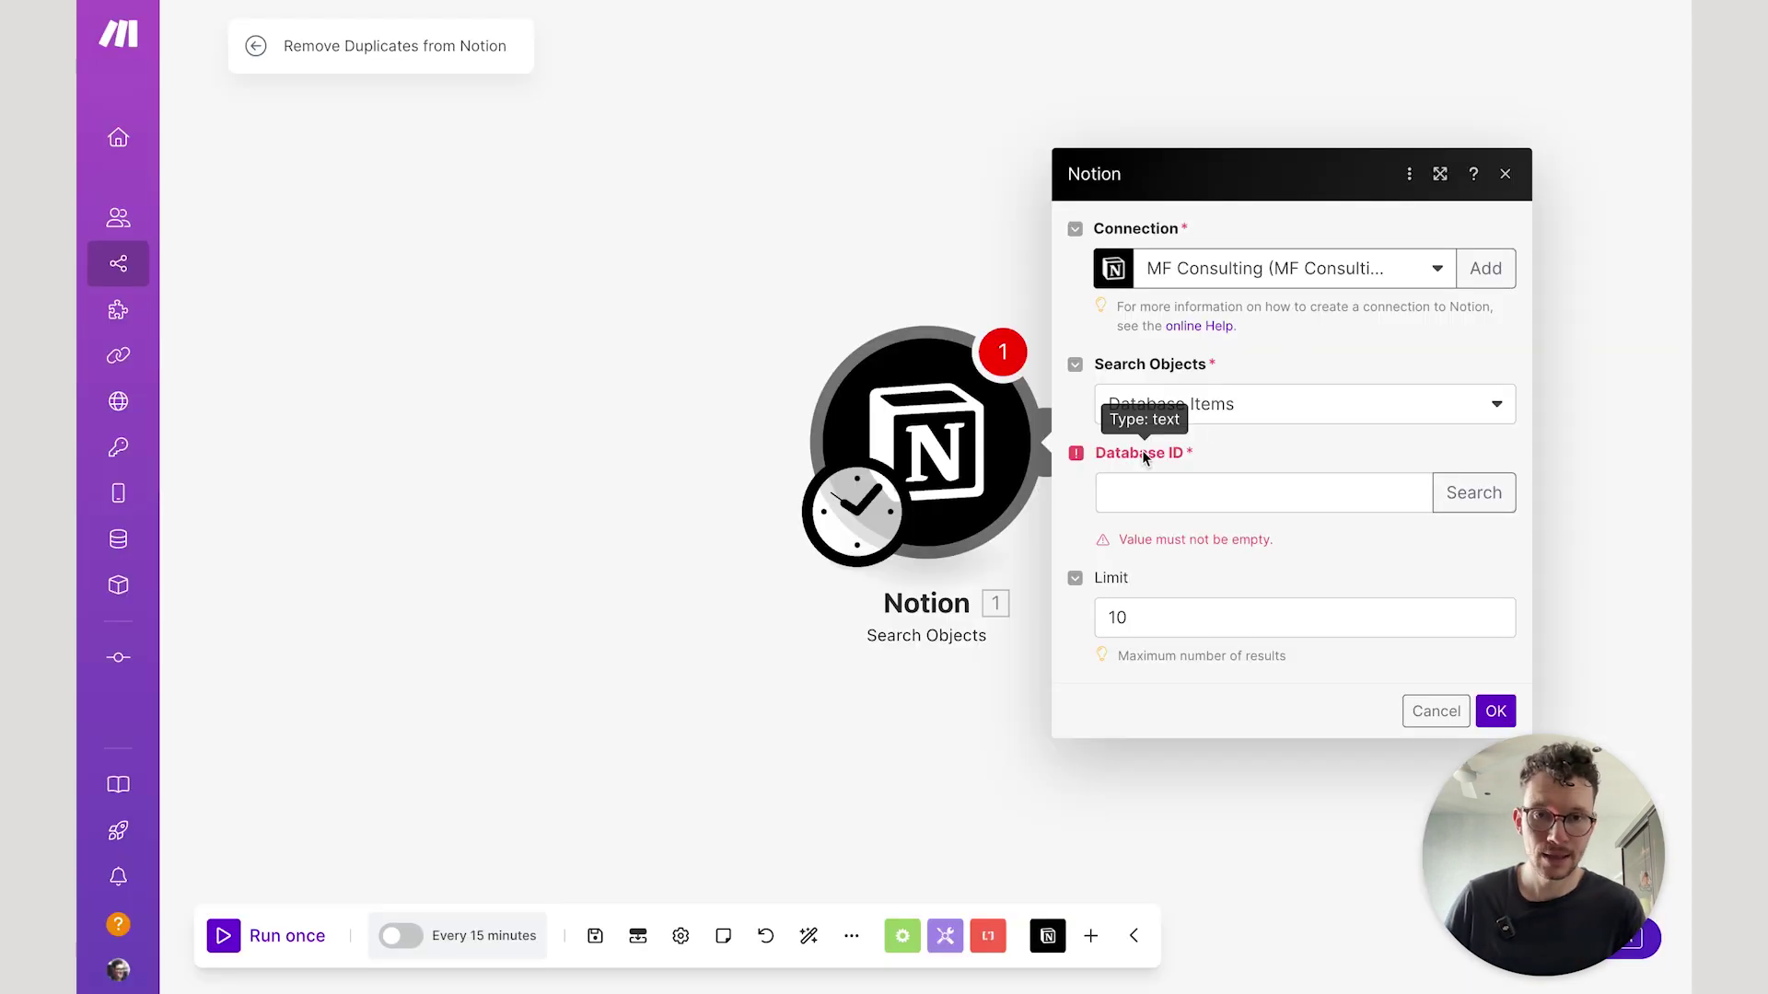
Search databases for 'duplicate' and select the CRM database as the Database ID.
left_click(1459, 494)
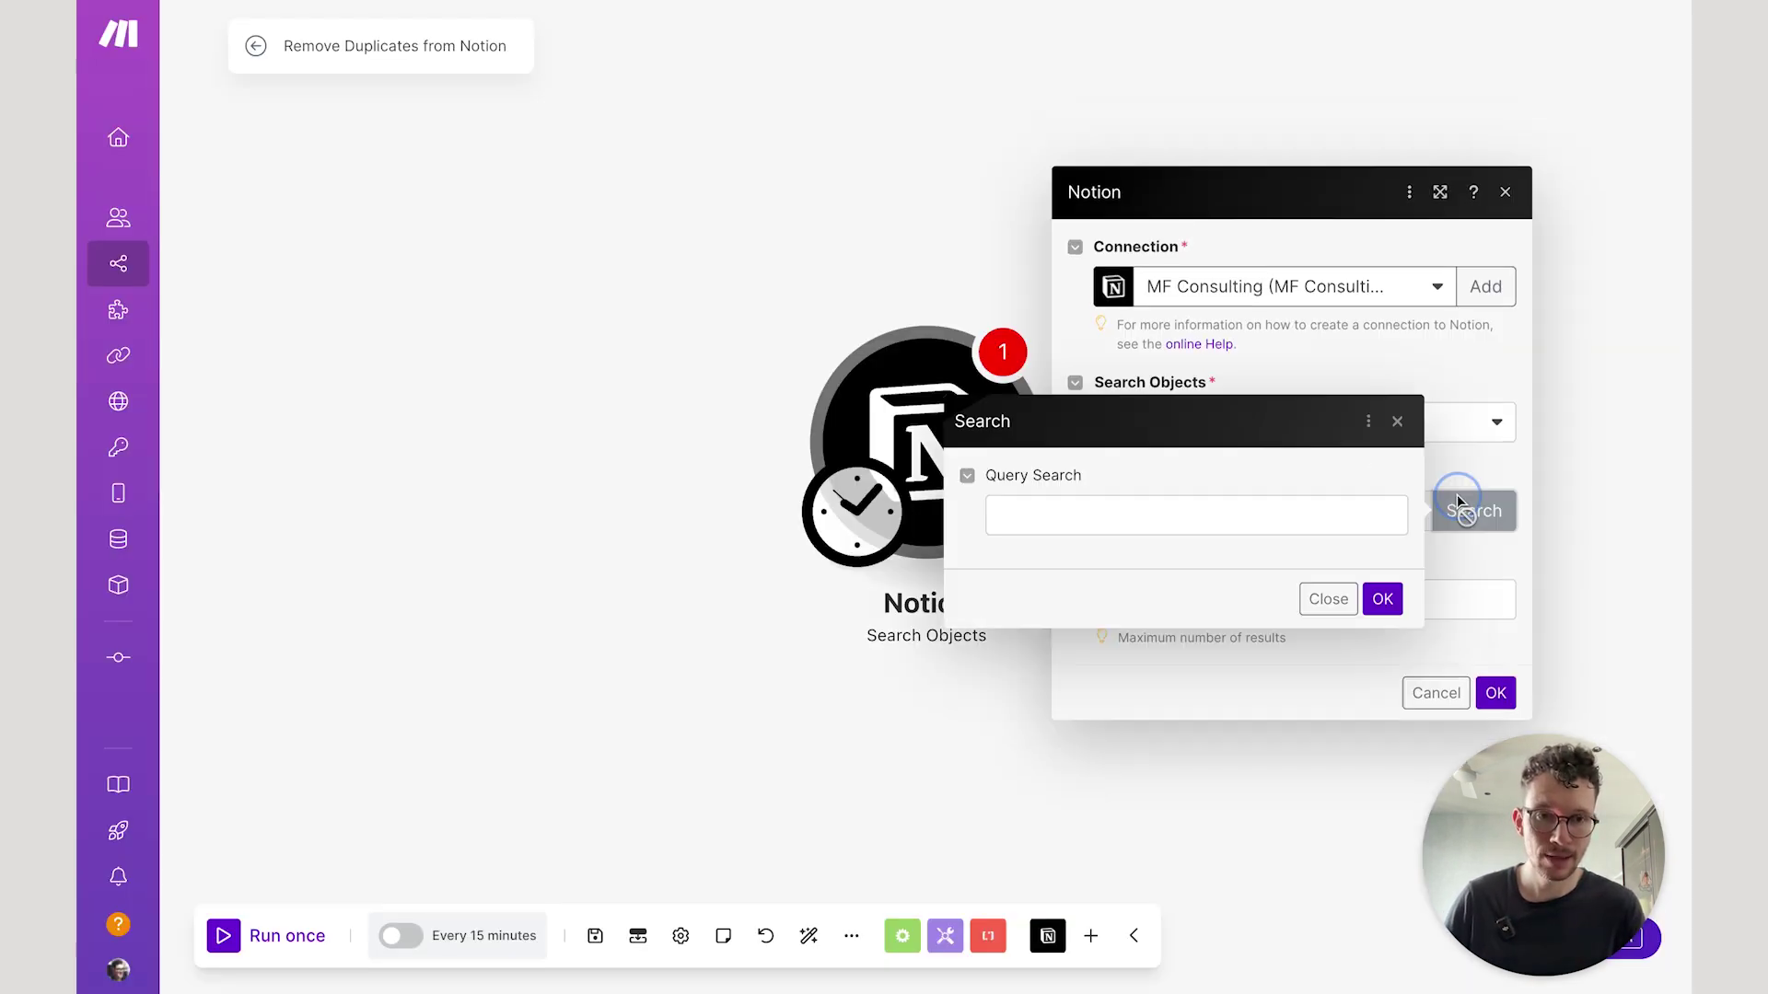
left_click(1178, 507)
type("duplicate")
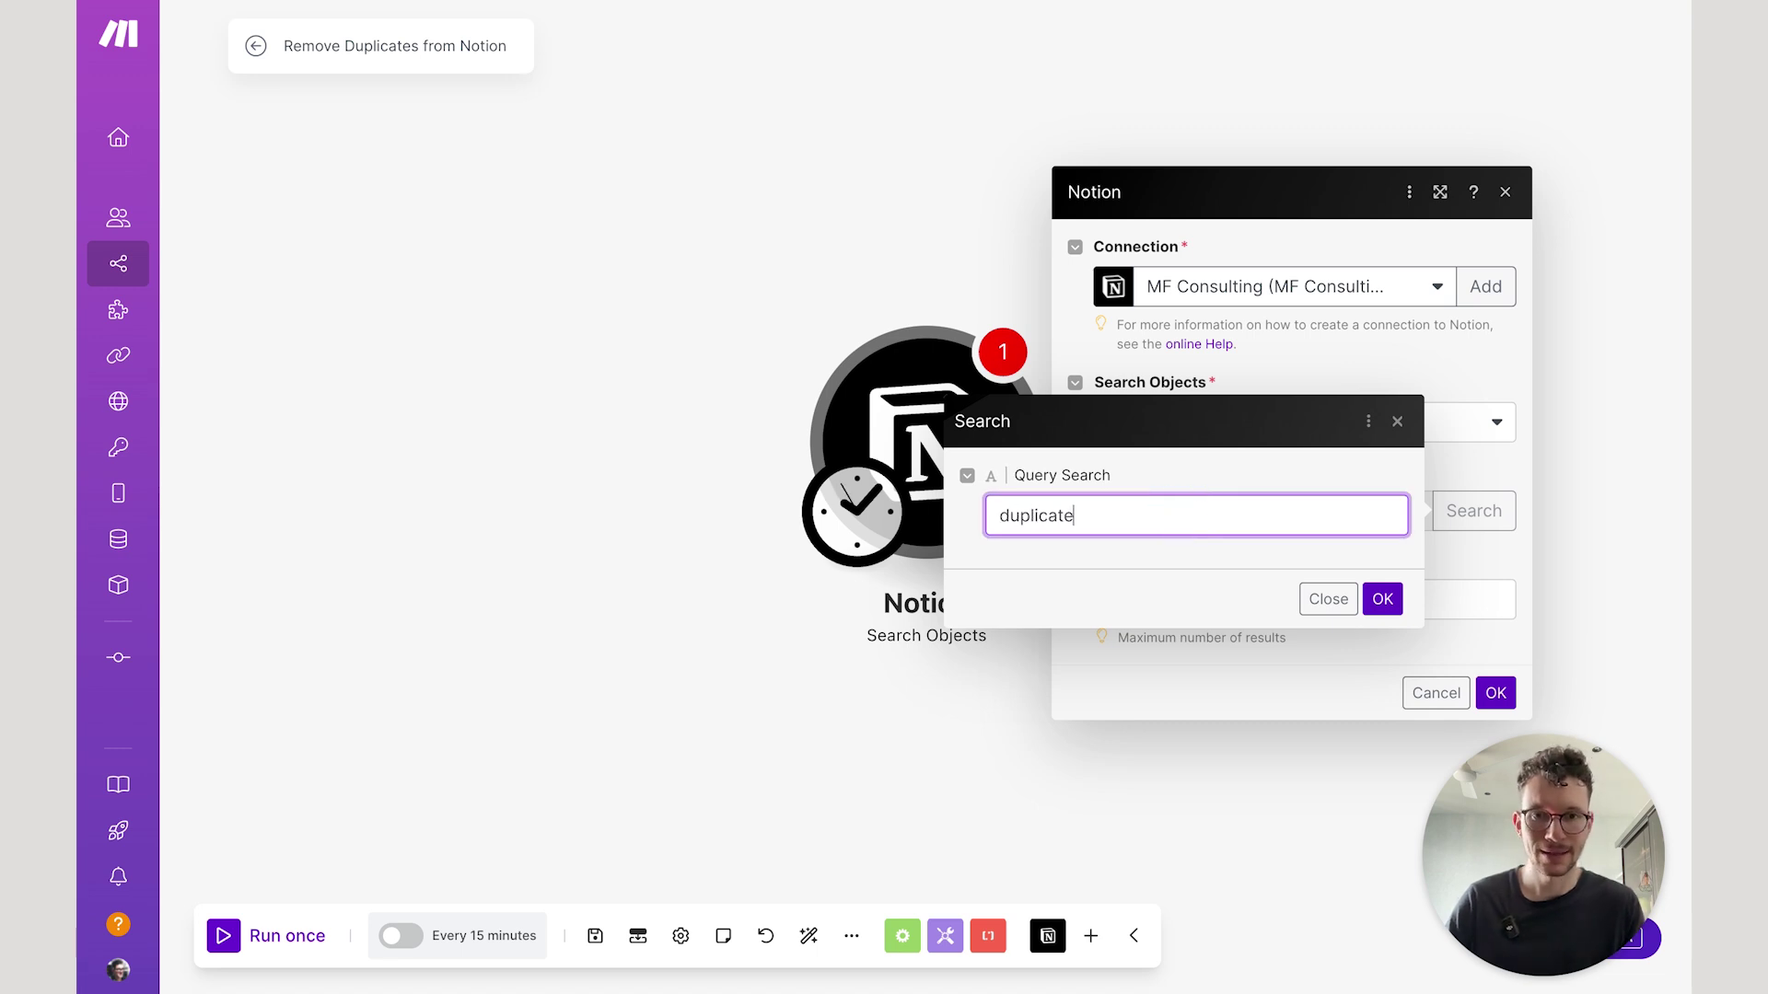
left_click(1382, 598)
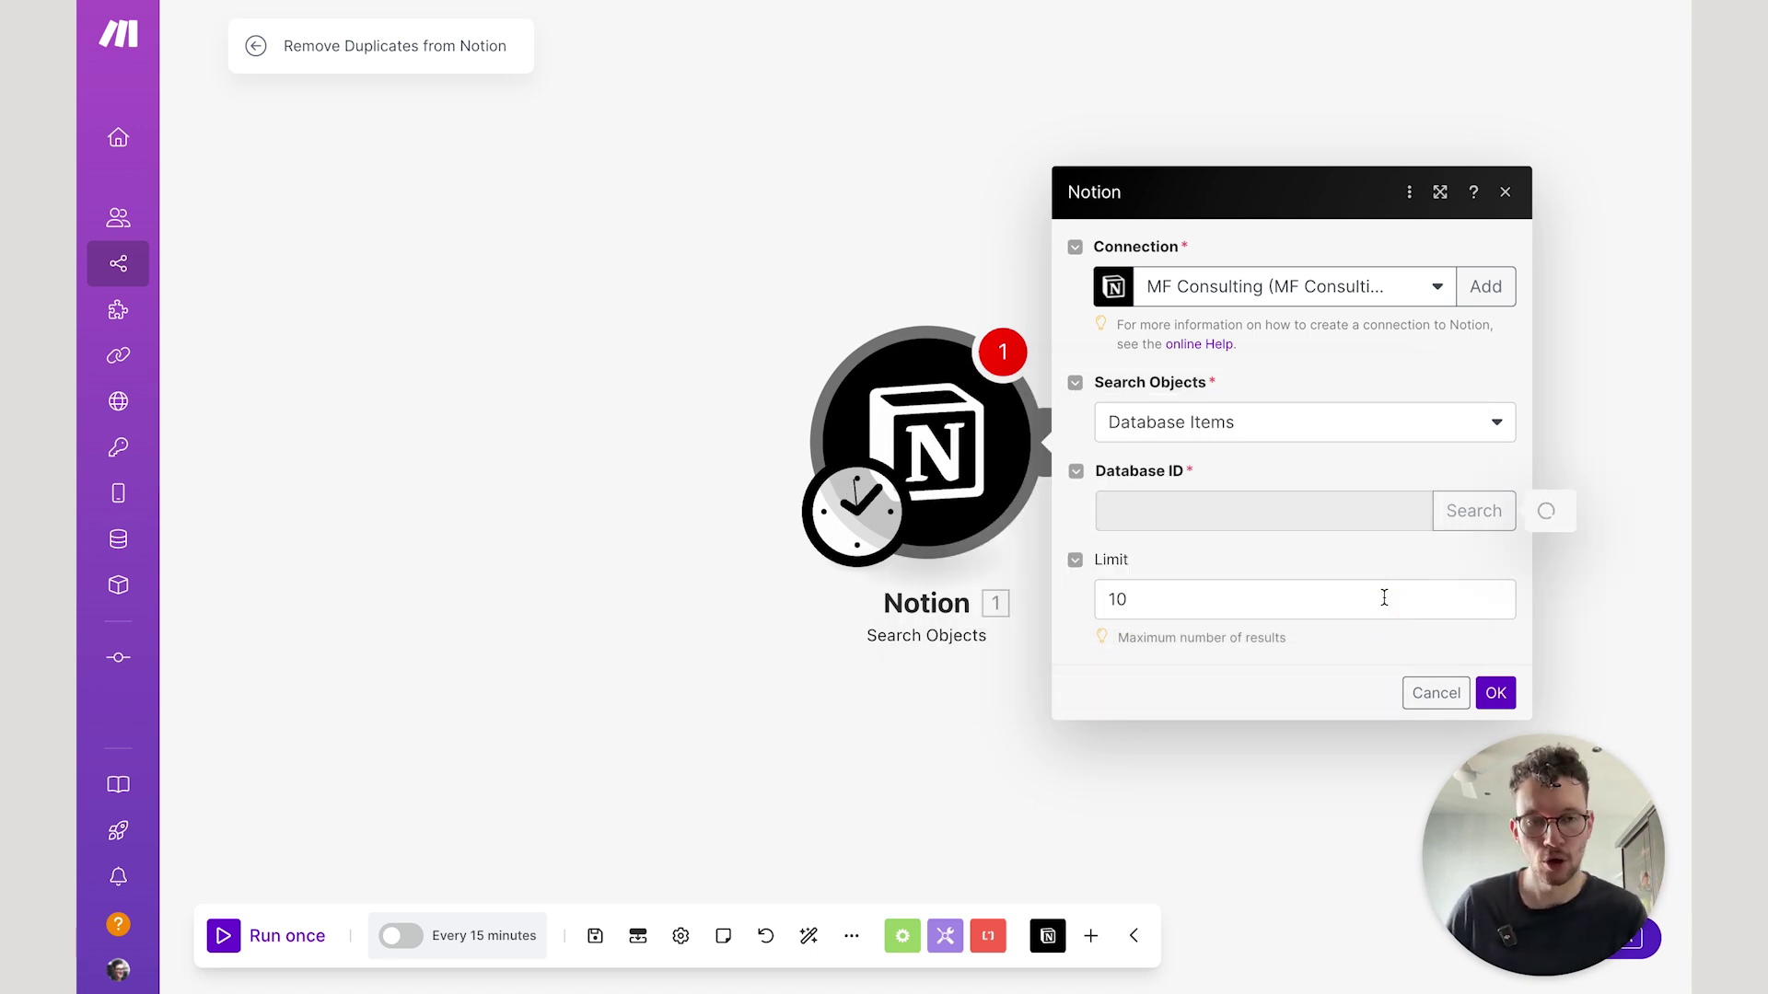
left_click(1031, 489)
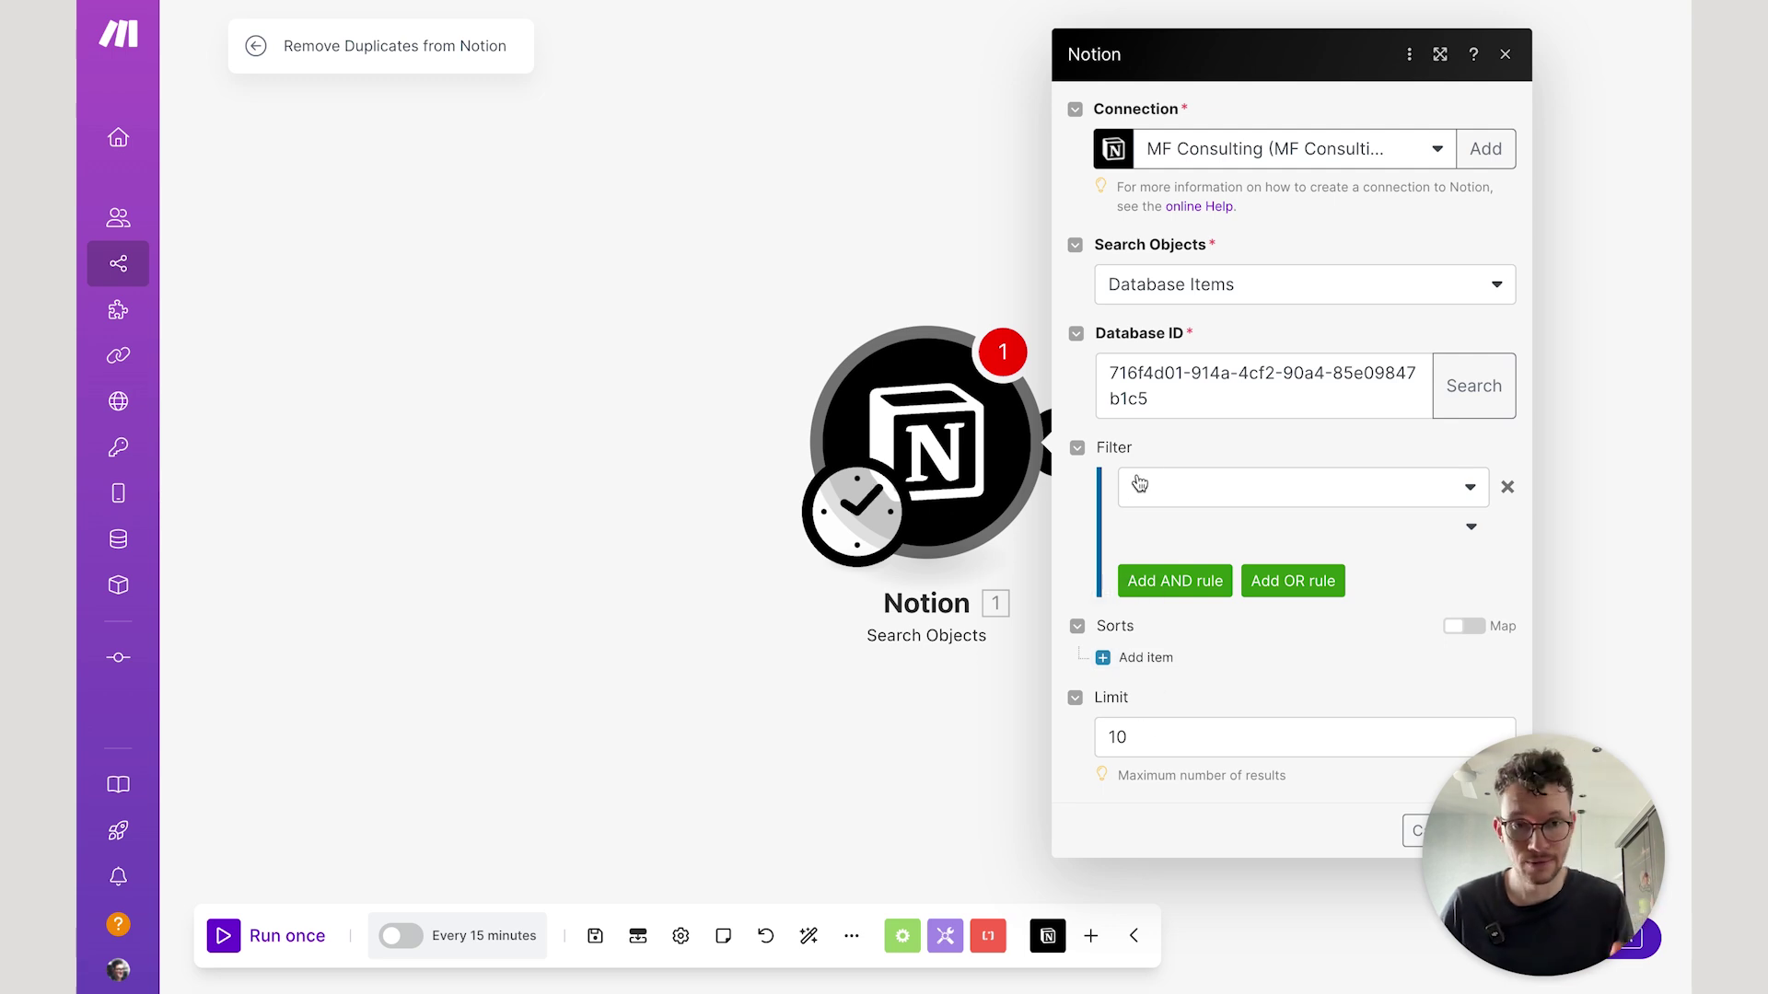
Raise the Search Objects result limit from 10 to 100 and confirm the settings.
left_click(1158, 738)
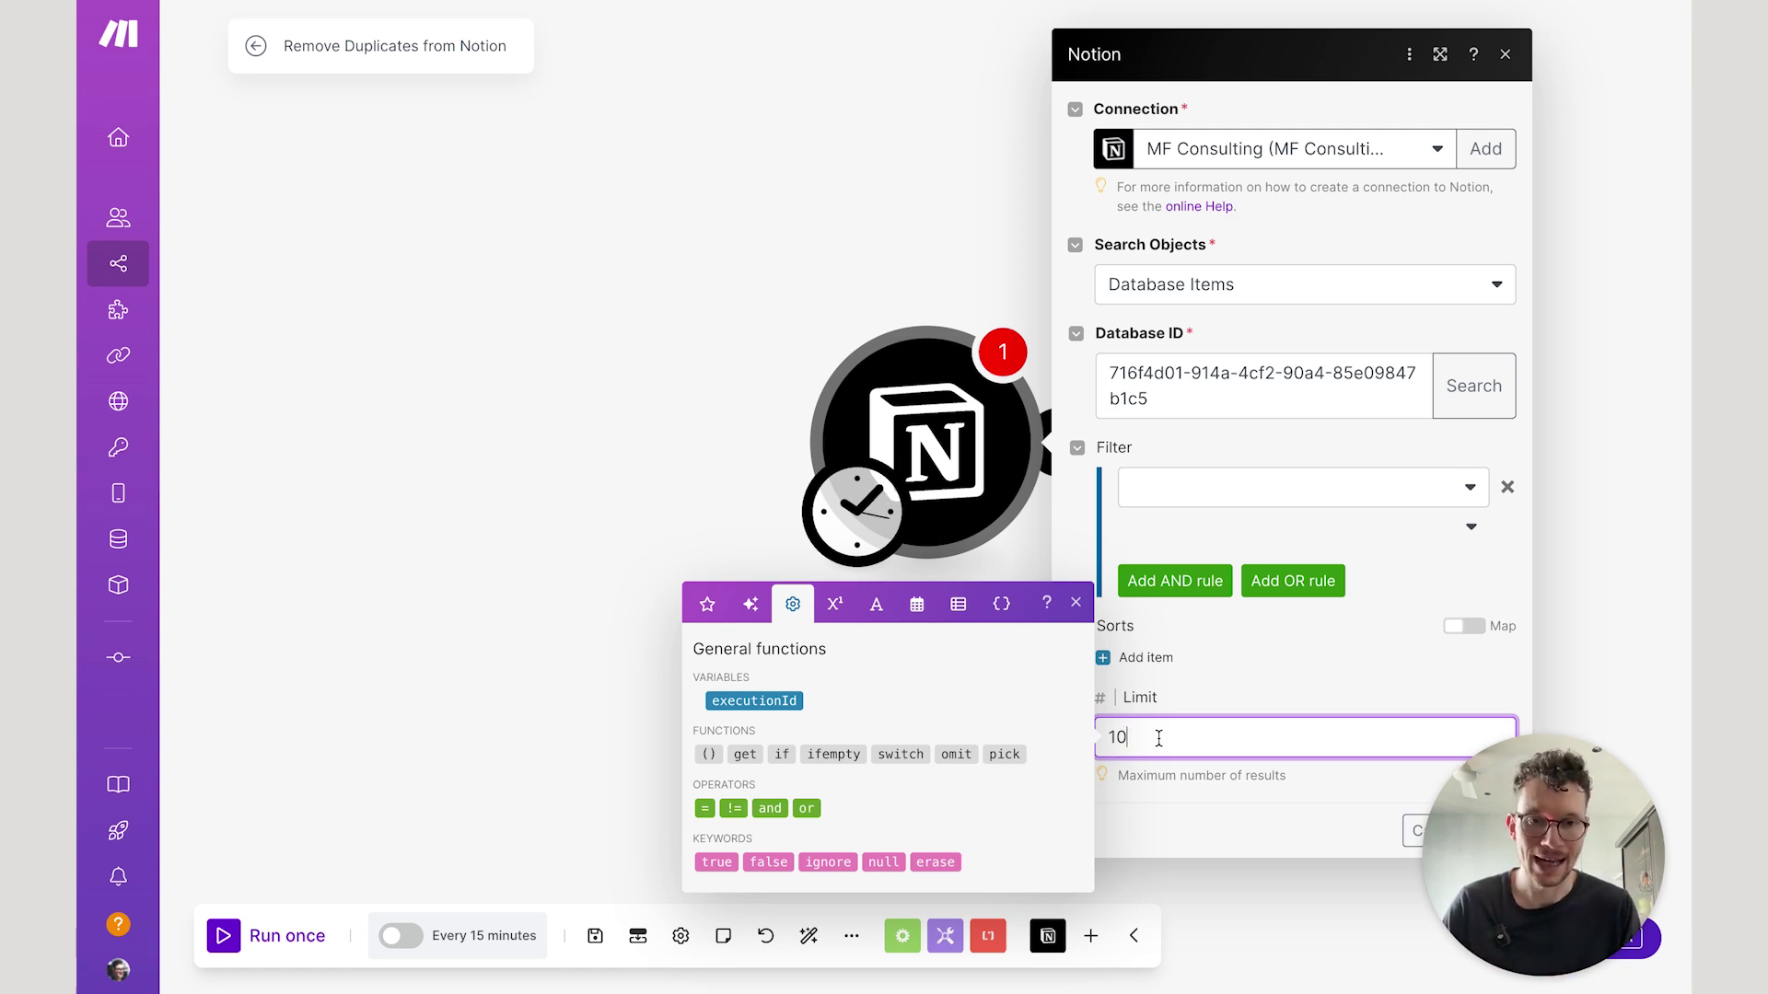
type("0")
left_click(1293, 821)
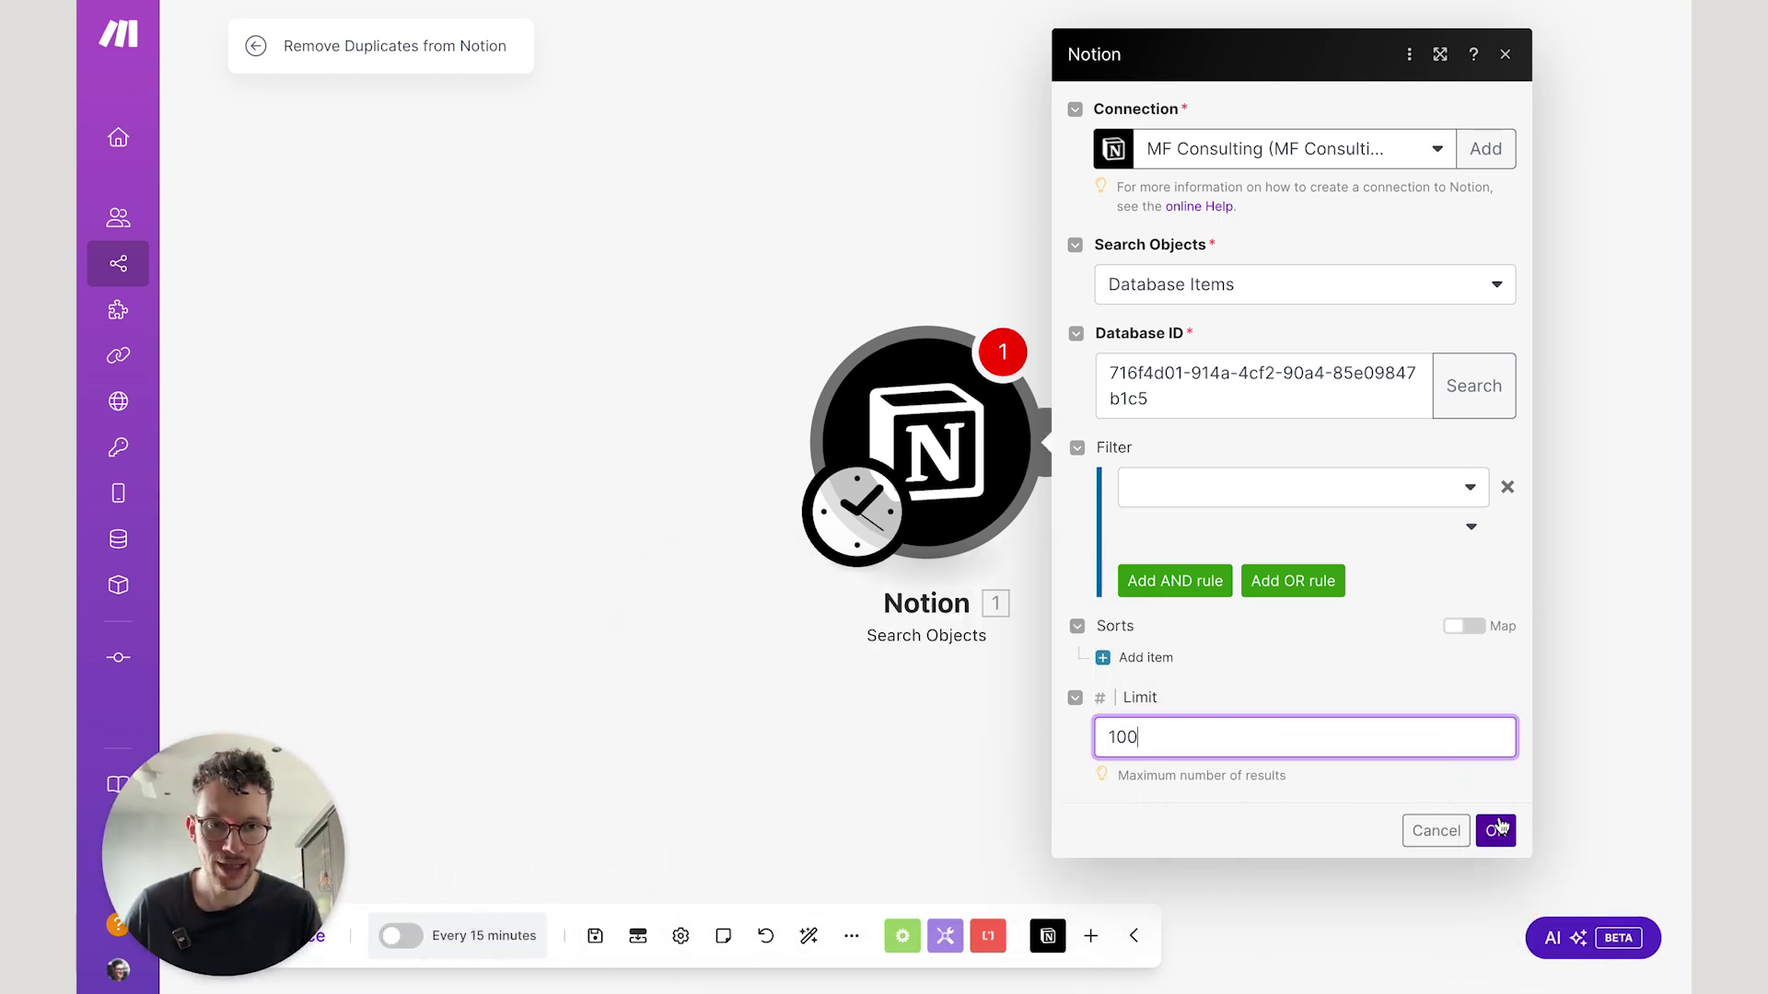
left_click(1492, 829)
Run the Notion module alone, dismiss the error, and reconfirm its settings.
right_click(947, 444)
left_click(1014, 489)
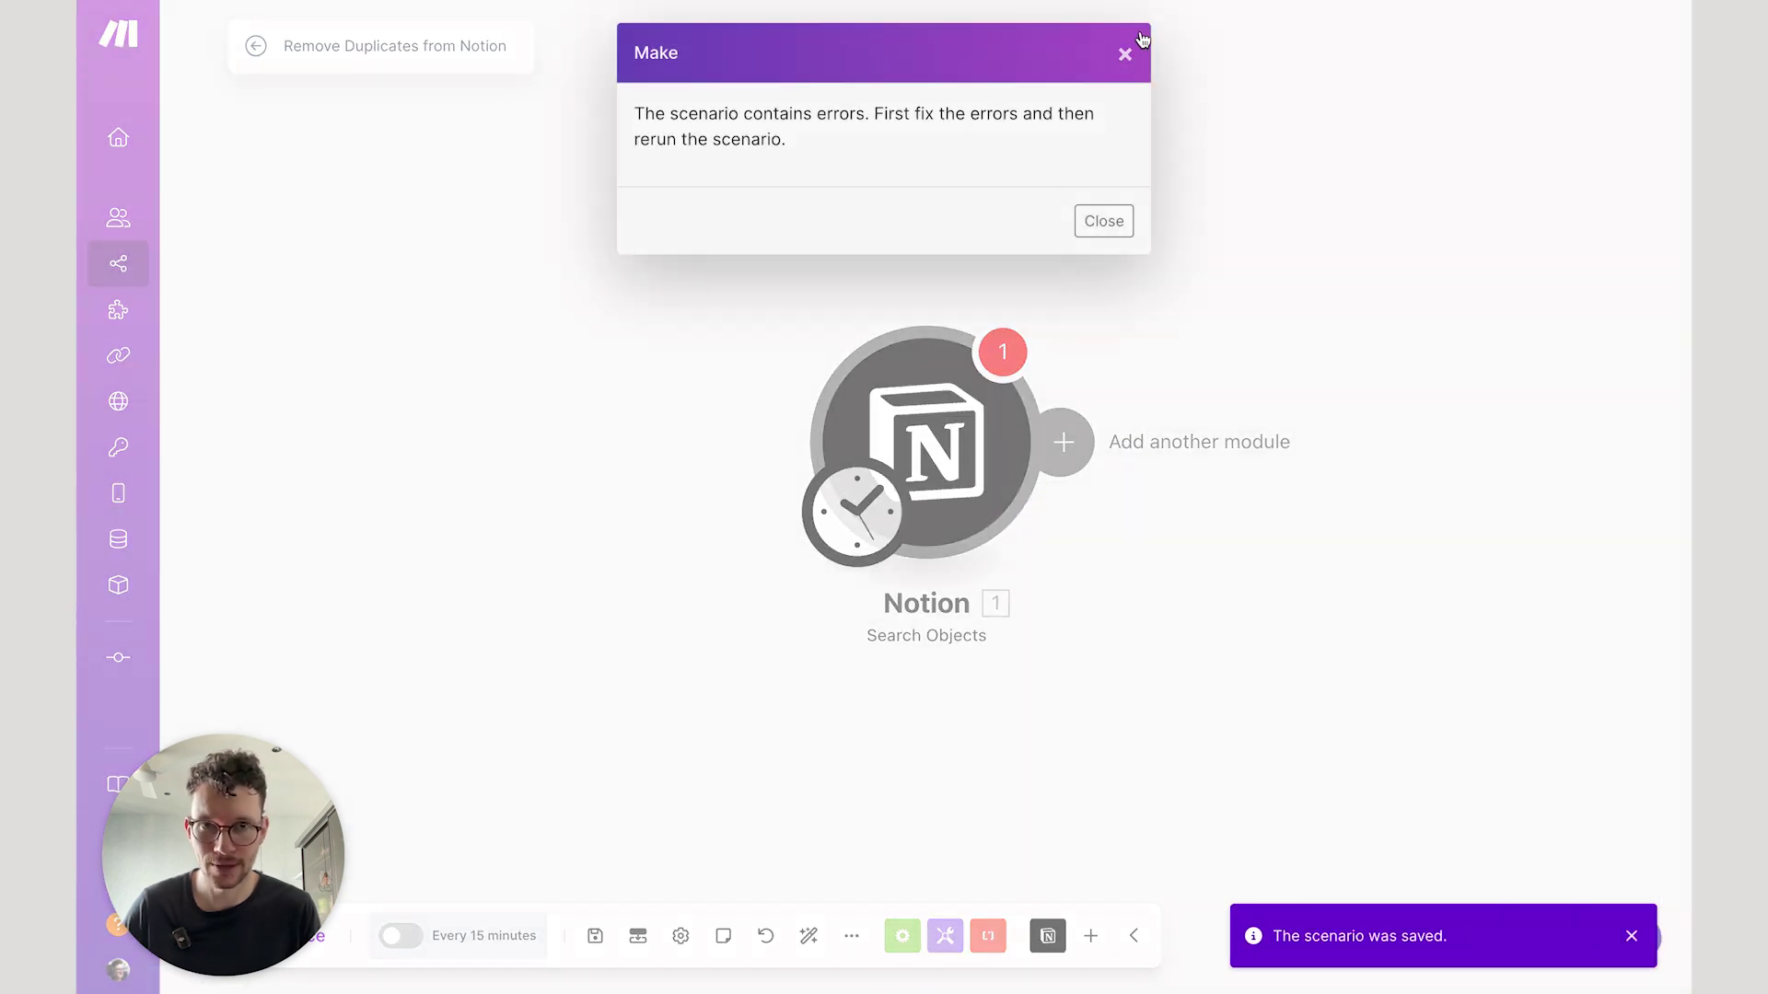
left_click(1125, 53)
left_click(963, 534)
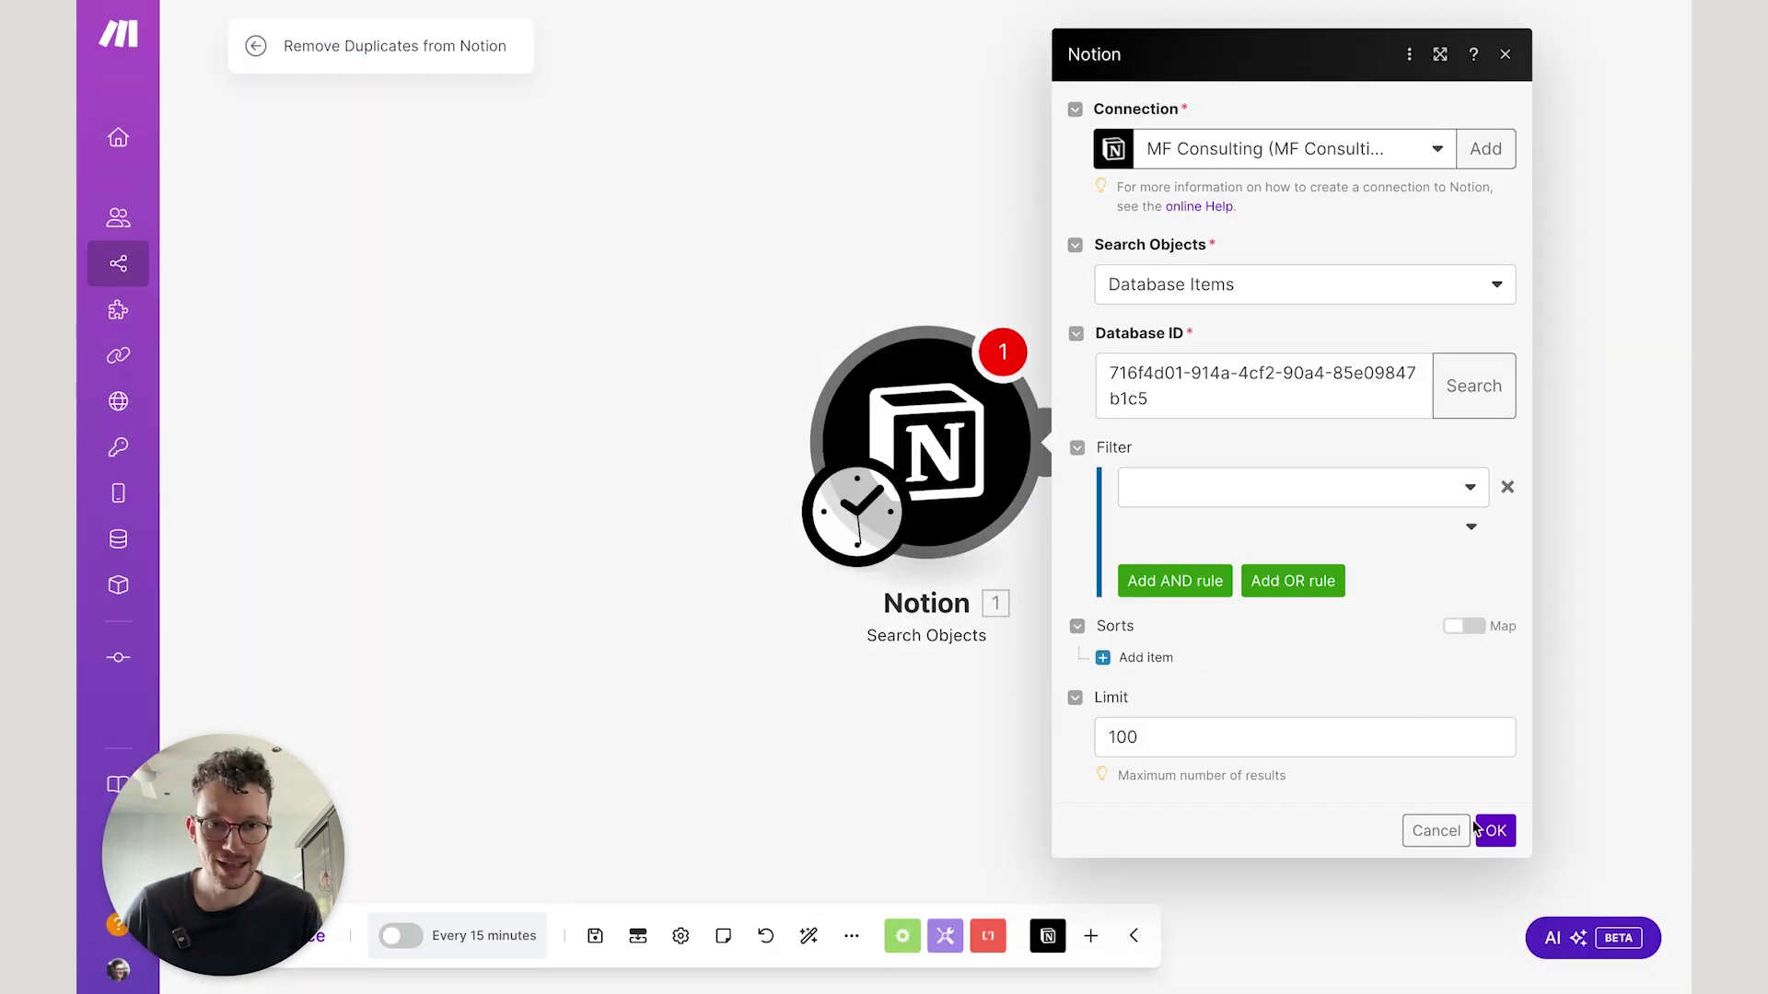
left_click(1491, 830)
right_click(928, 402)
Run the Notion search module alone and review its 31 returned bundles.
left_click(998, 456)
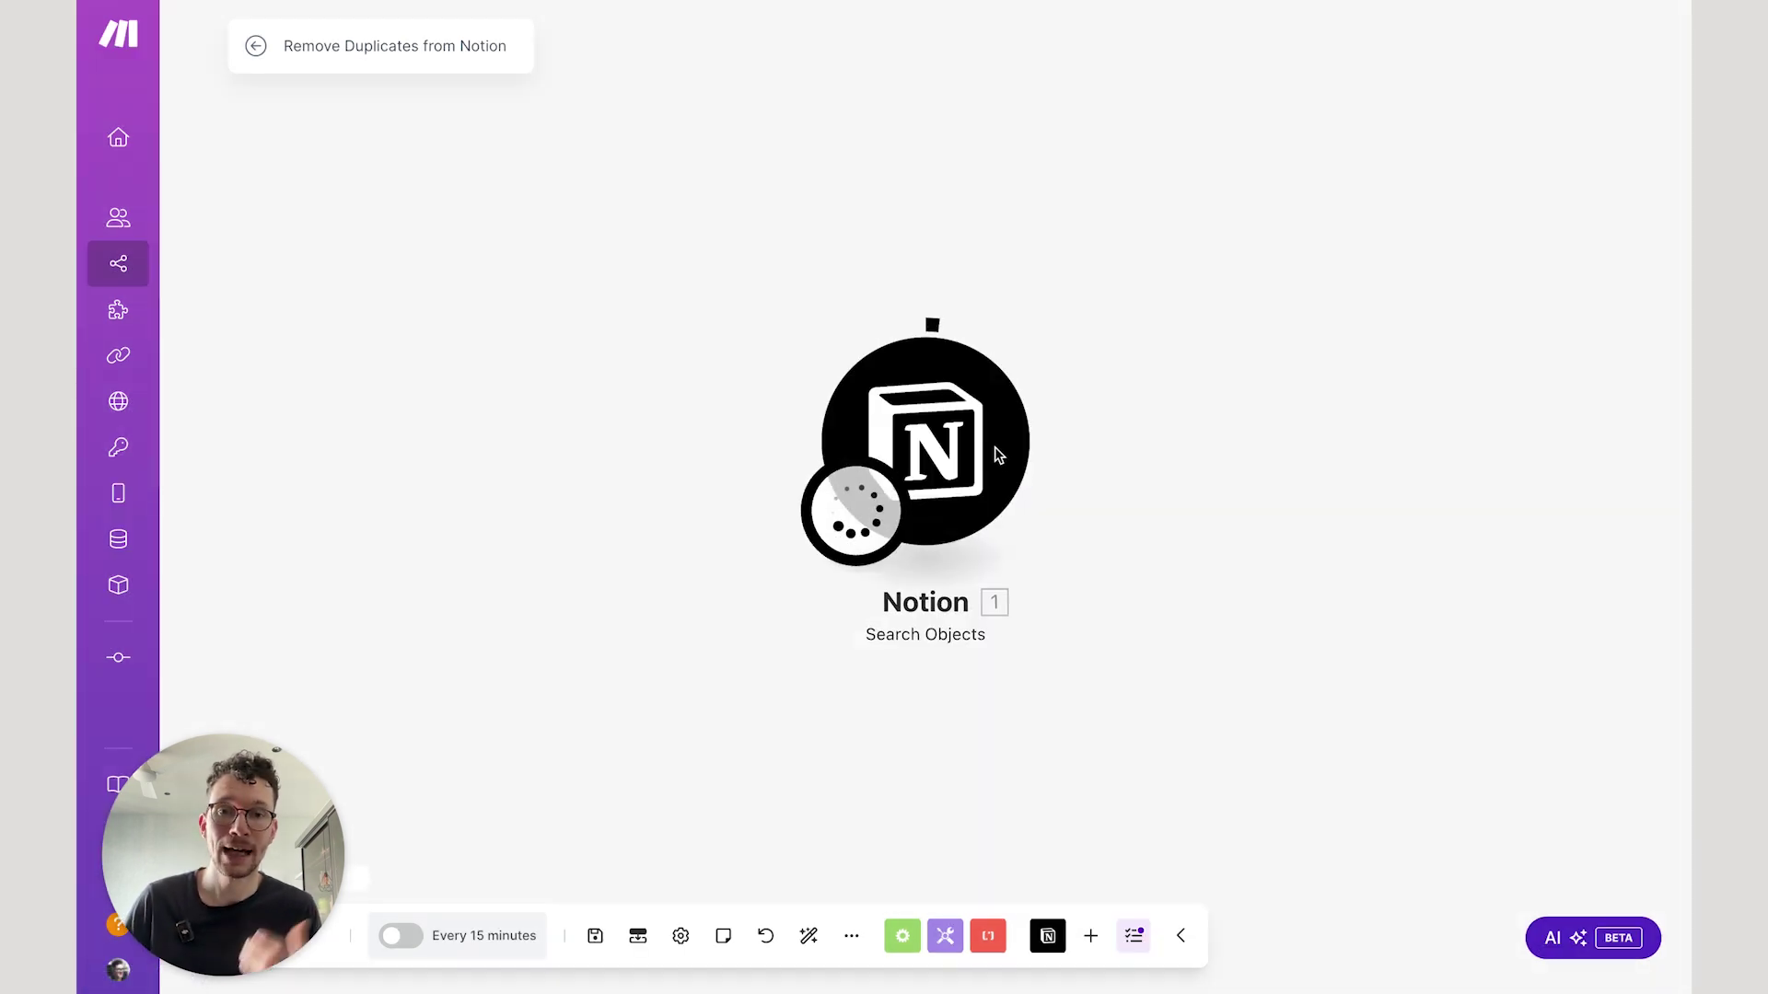
scroll(1301, 534, "down", 5)
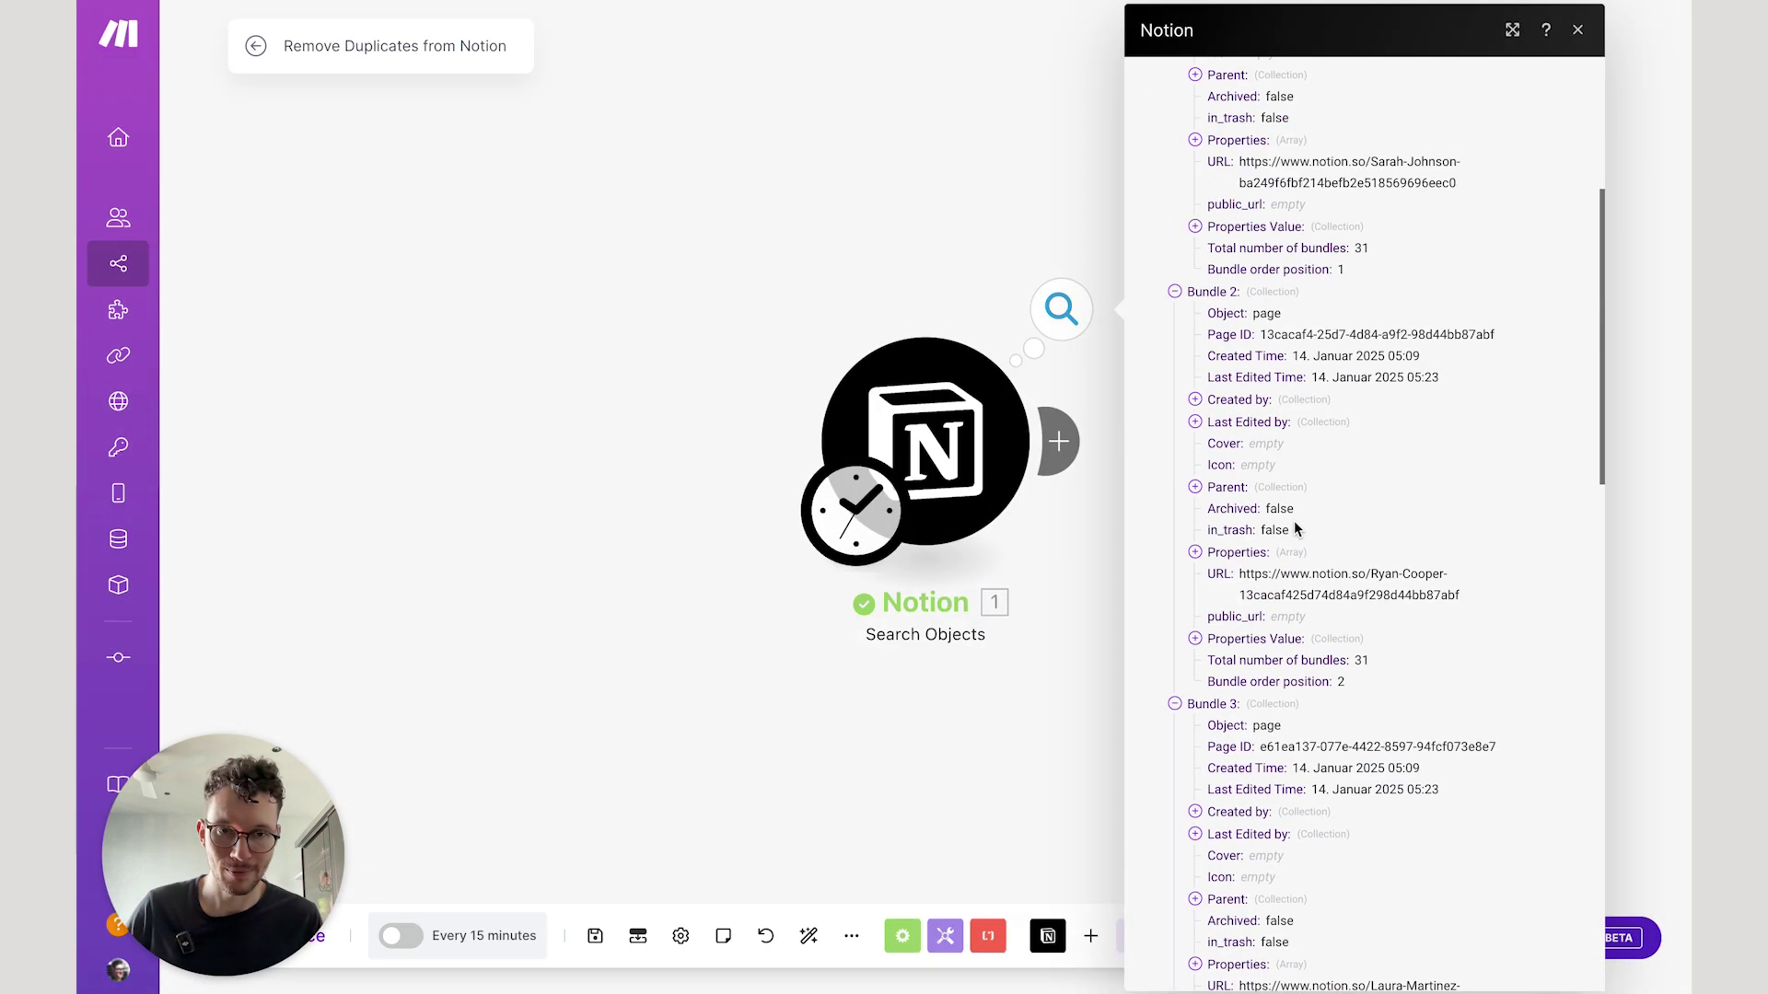
scroll(1301, 534, "down", 12)
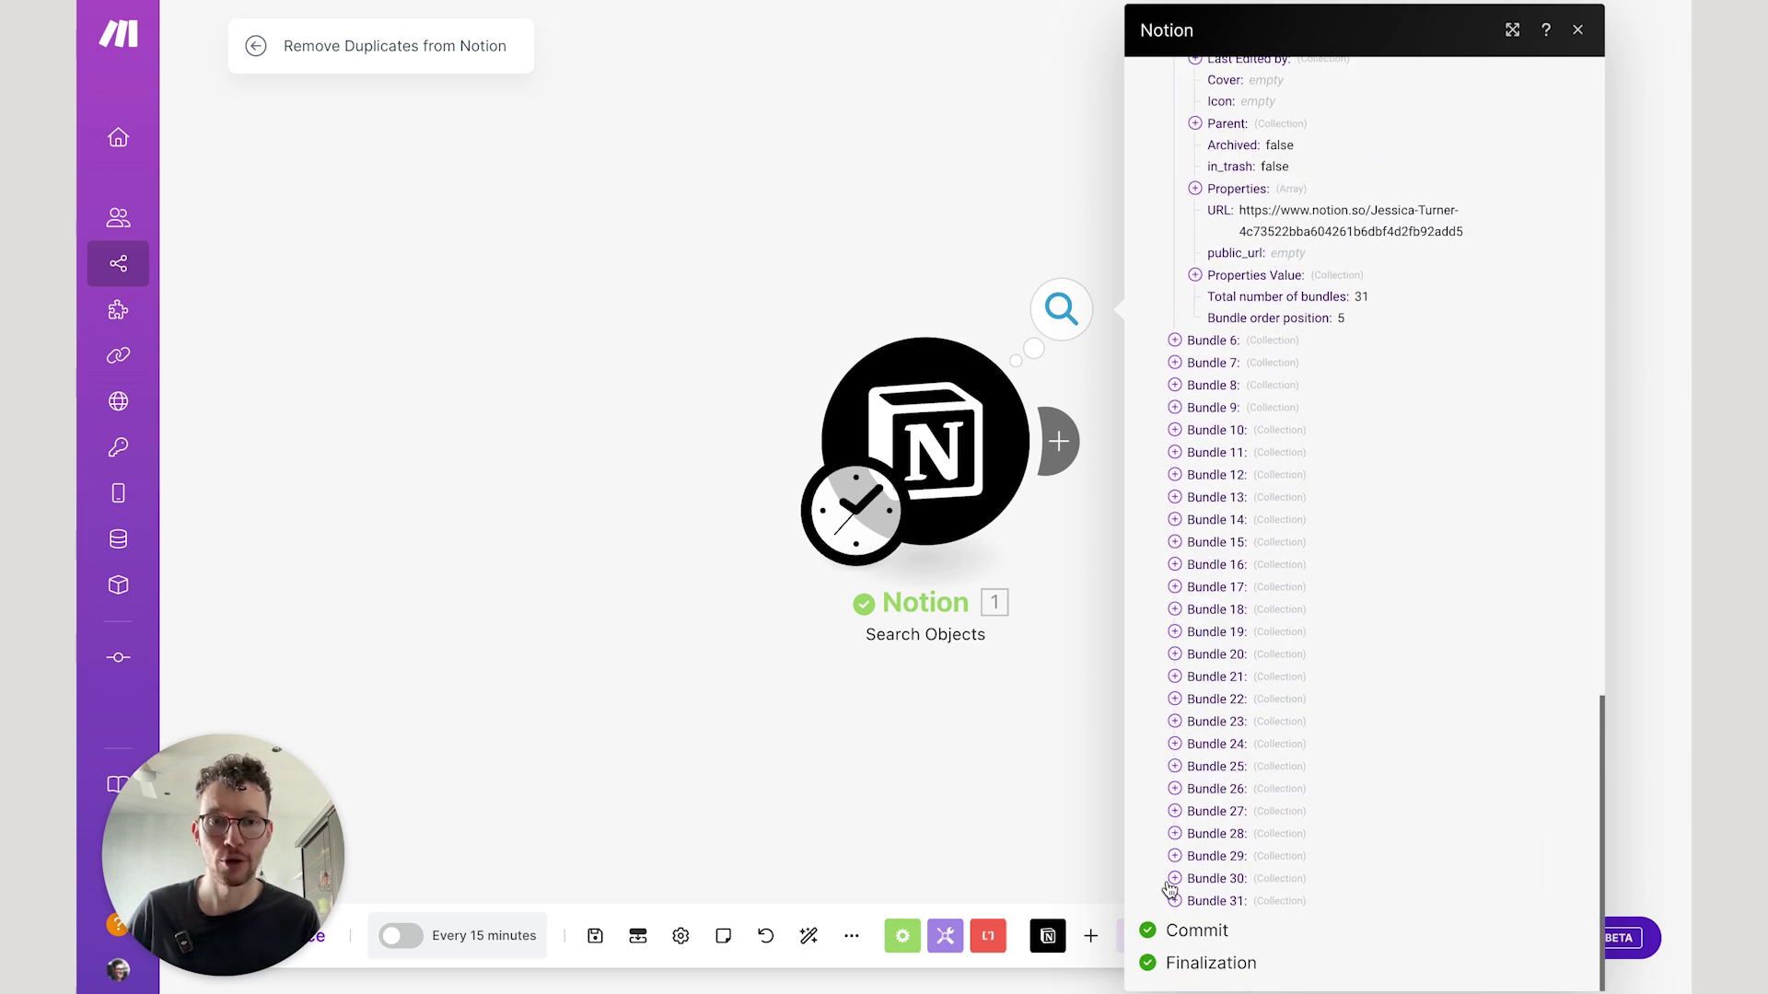
left_click(1108, 696)
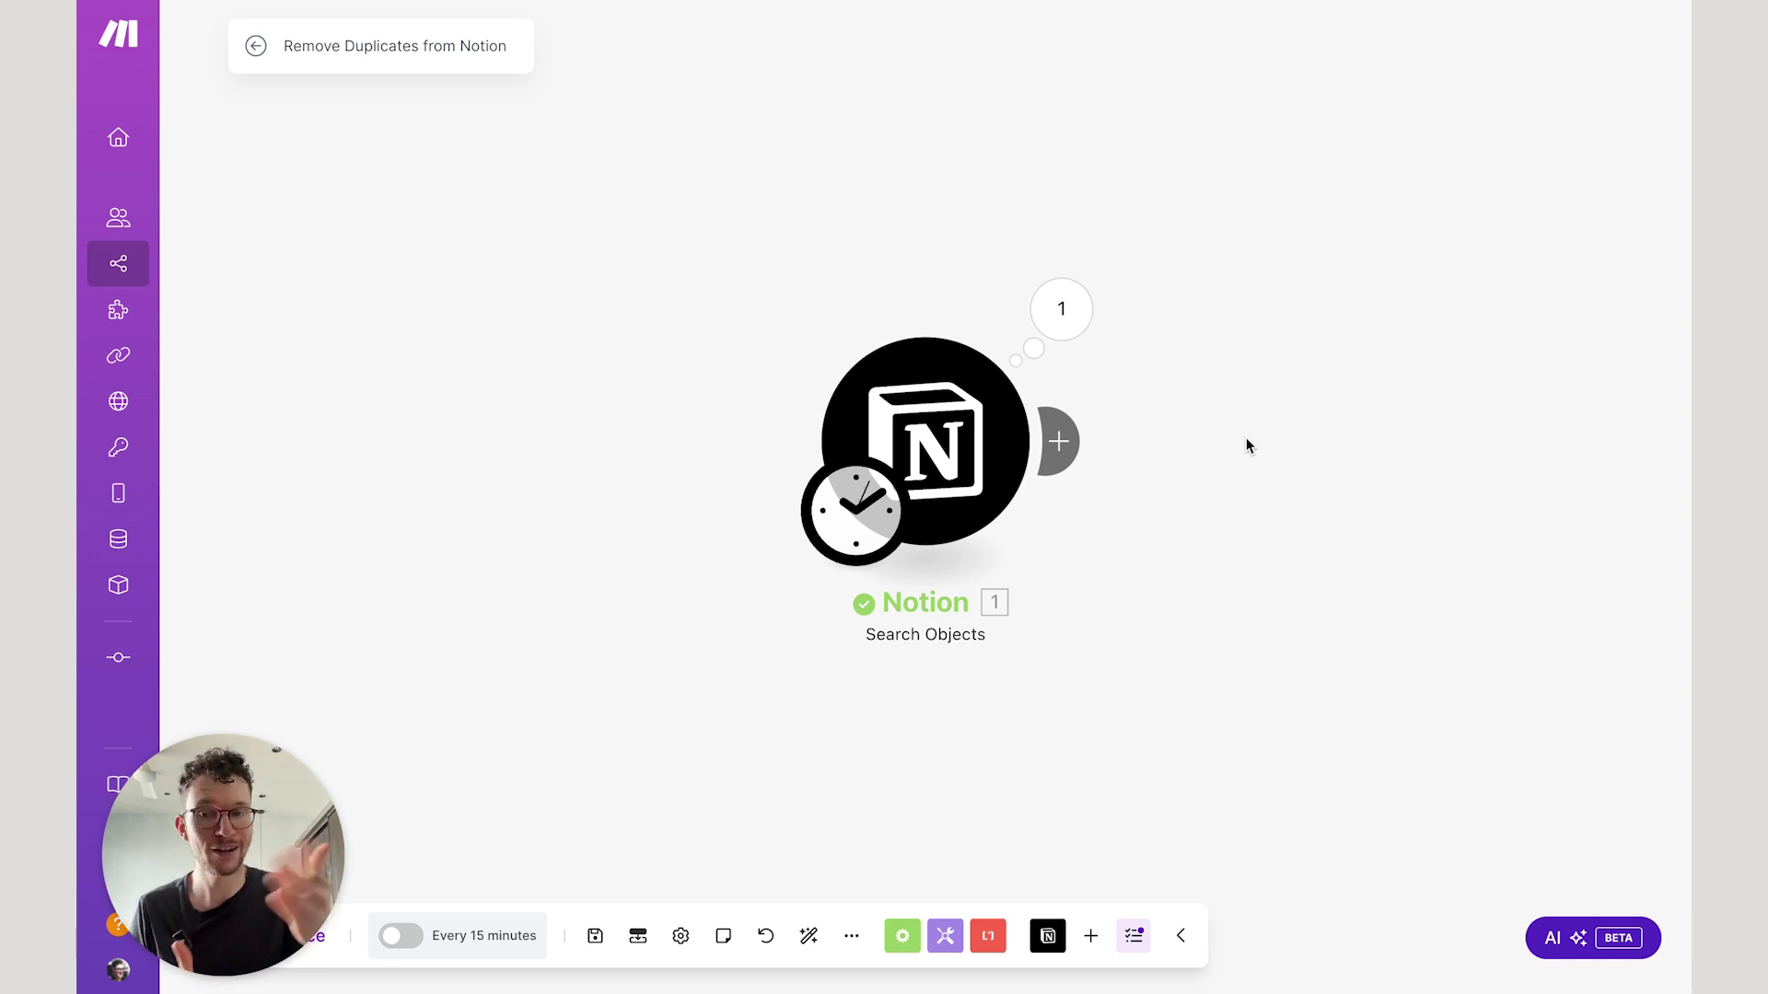
Add a second module after the search and choose Notion as its app.
left_click_drag(1224, 457, 1073, 427)
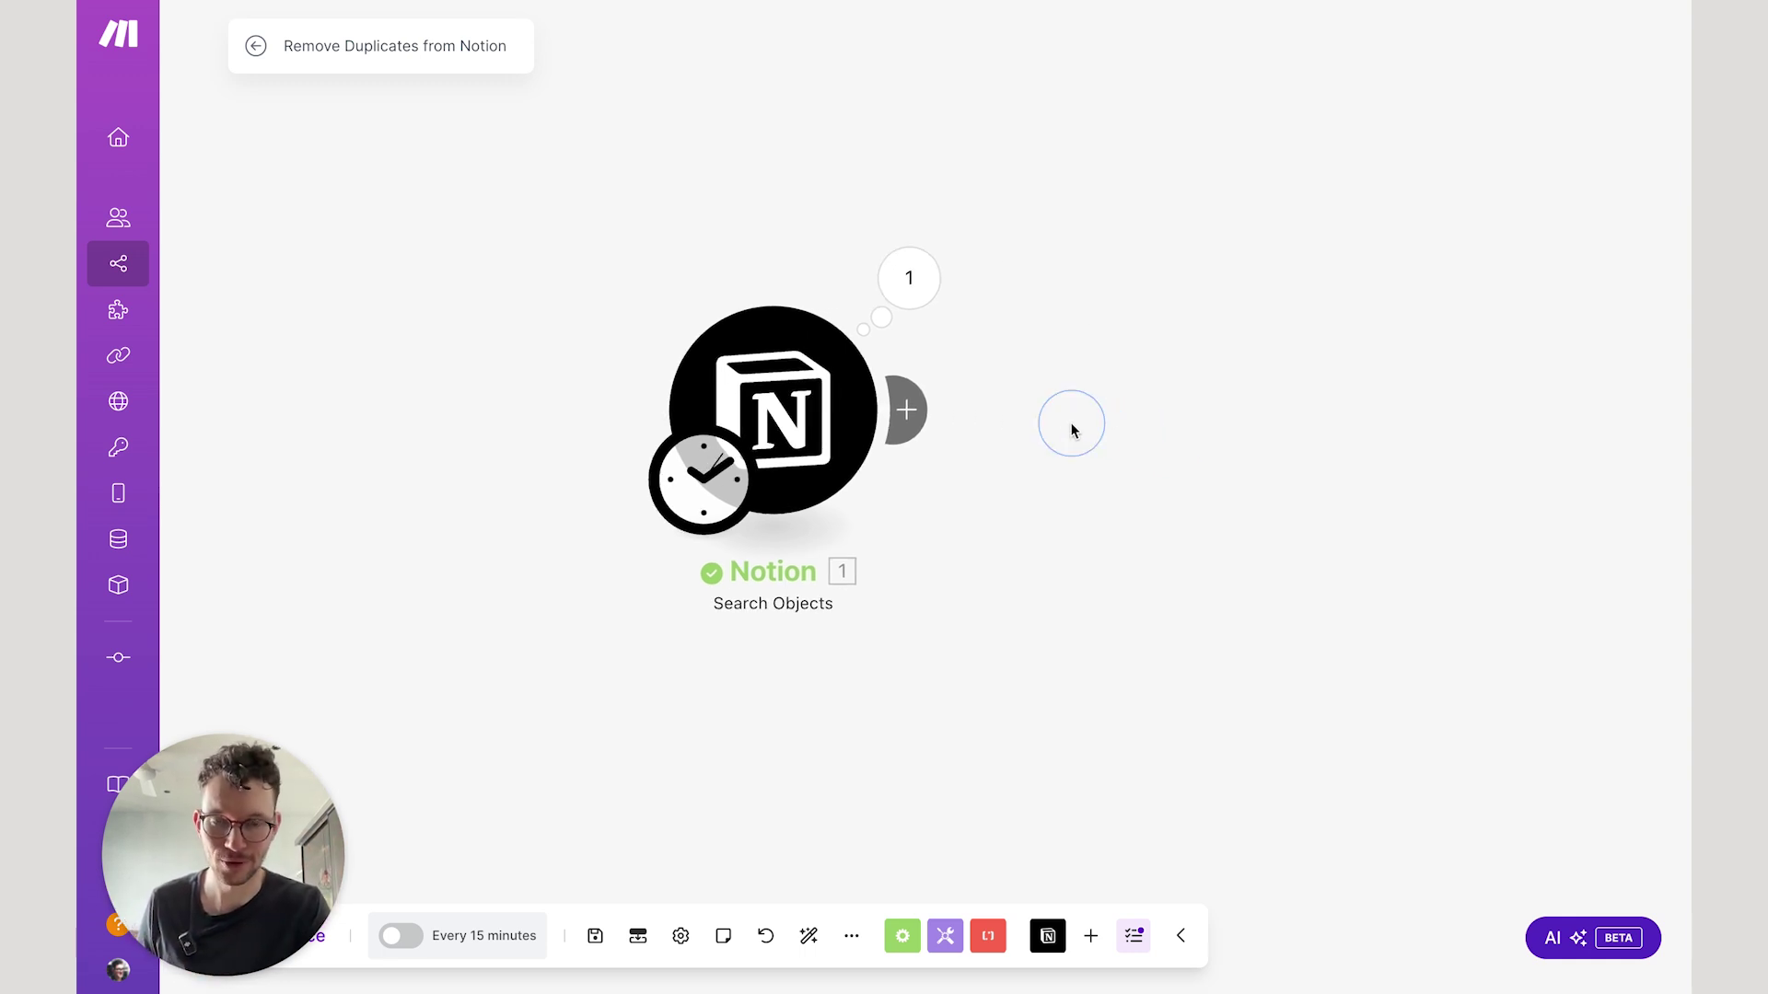
left_click(916, 407)
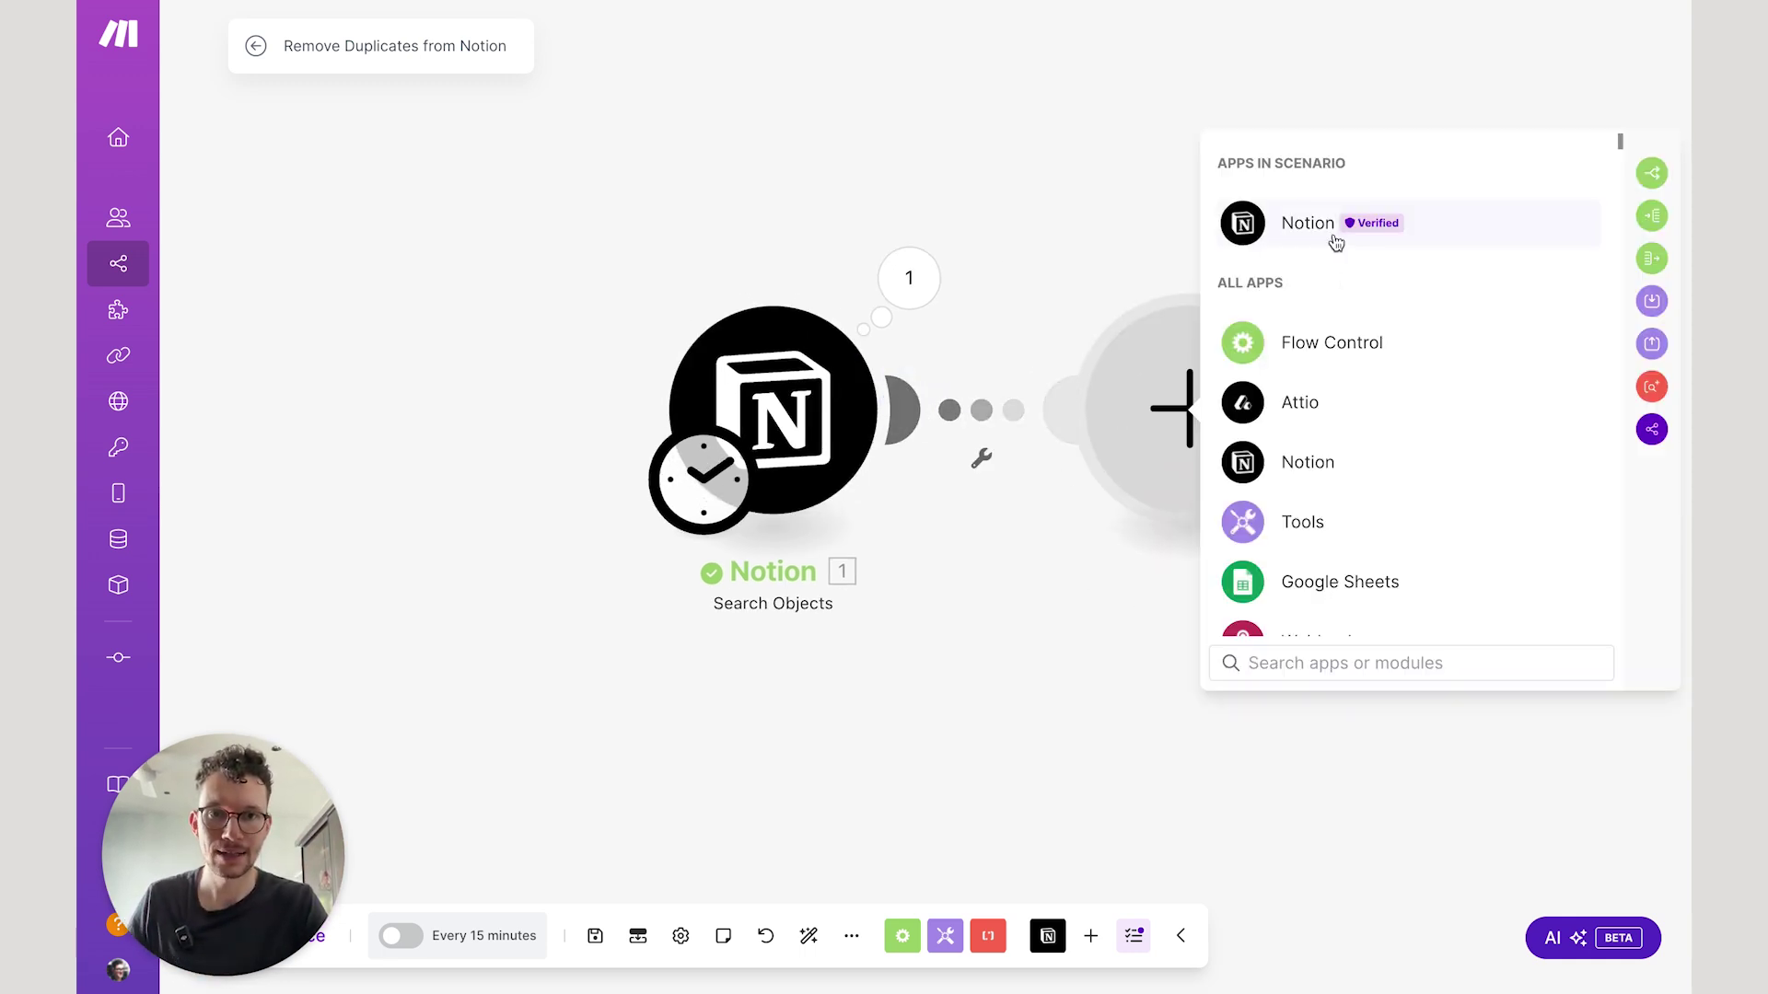
left_click(1333, 234)
scroll(1326, 368, "down", 2)
Make the second Notion module search objects in the Duplicate CRM database.
left_click(1323, 485)
left_click(978, 487)
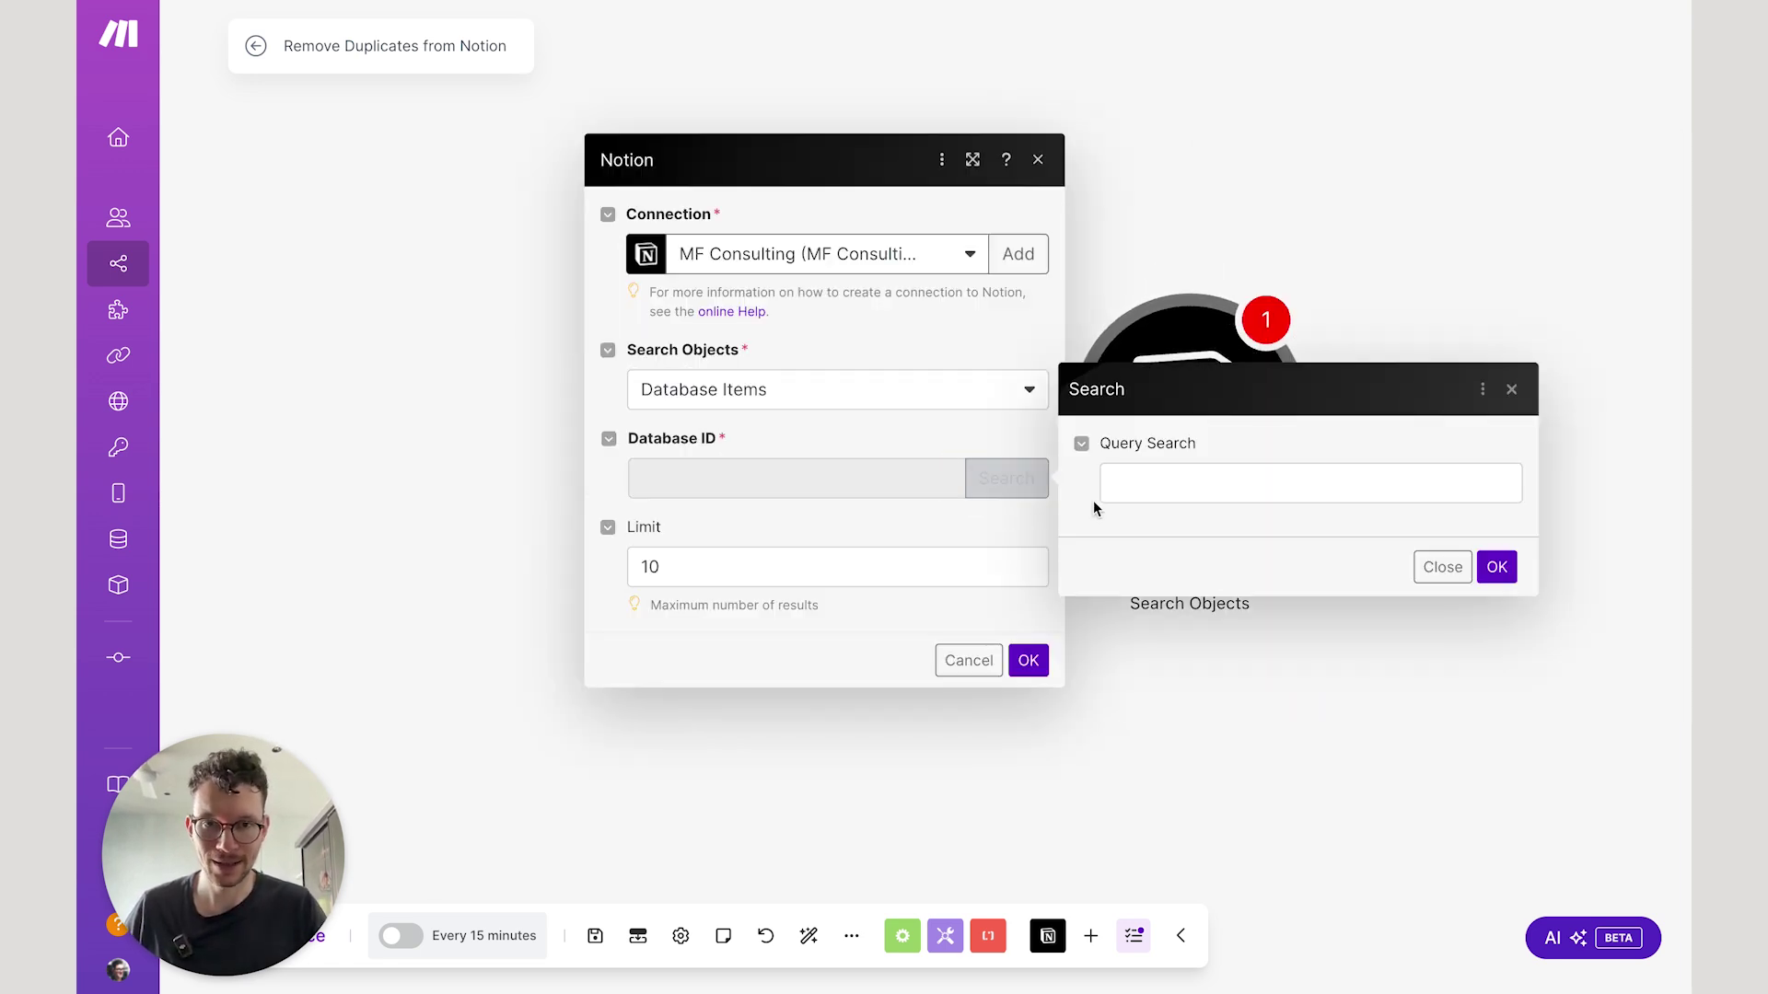
left_click(1123, 491)
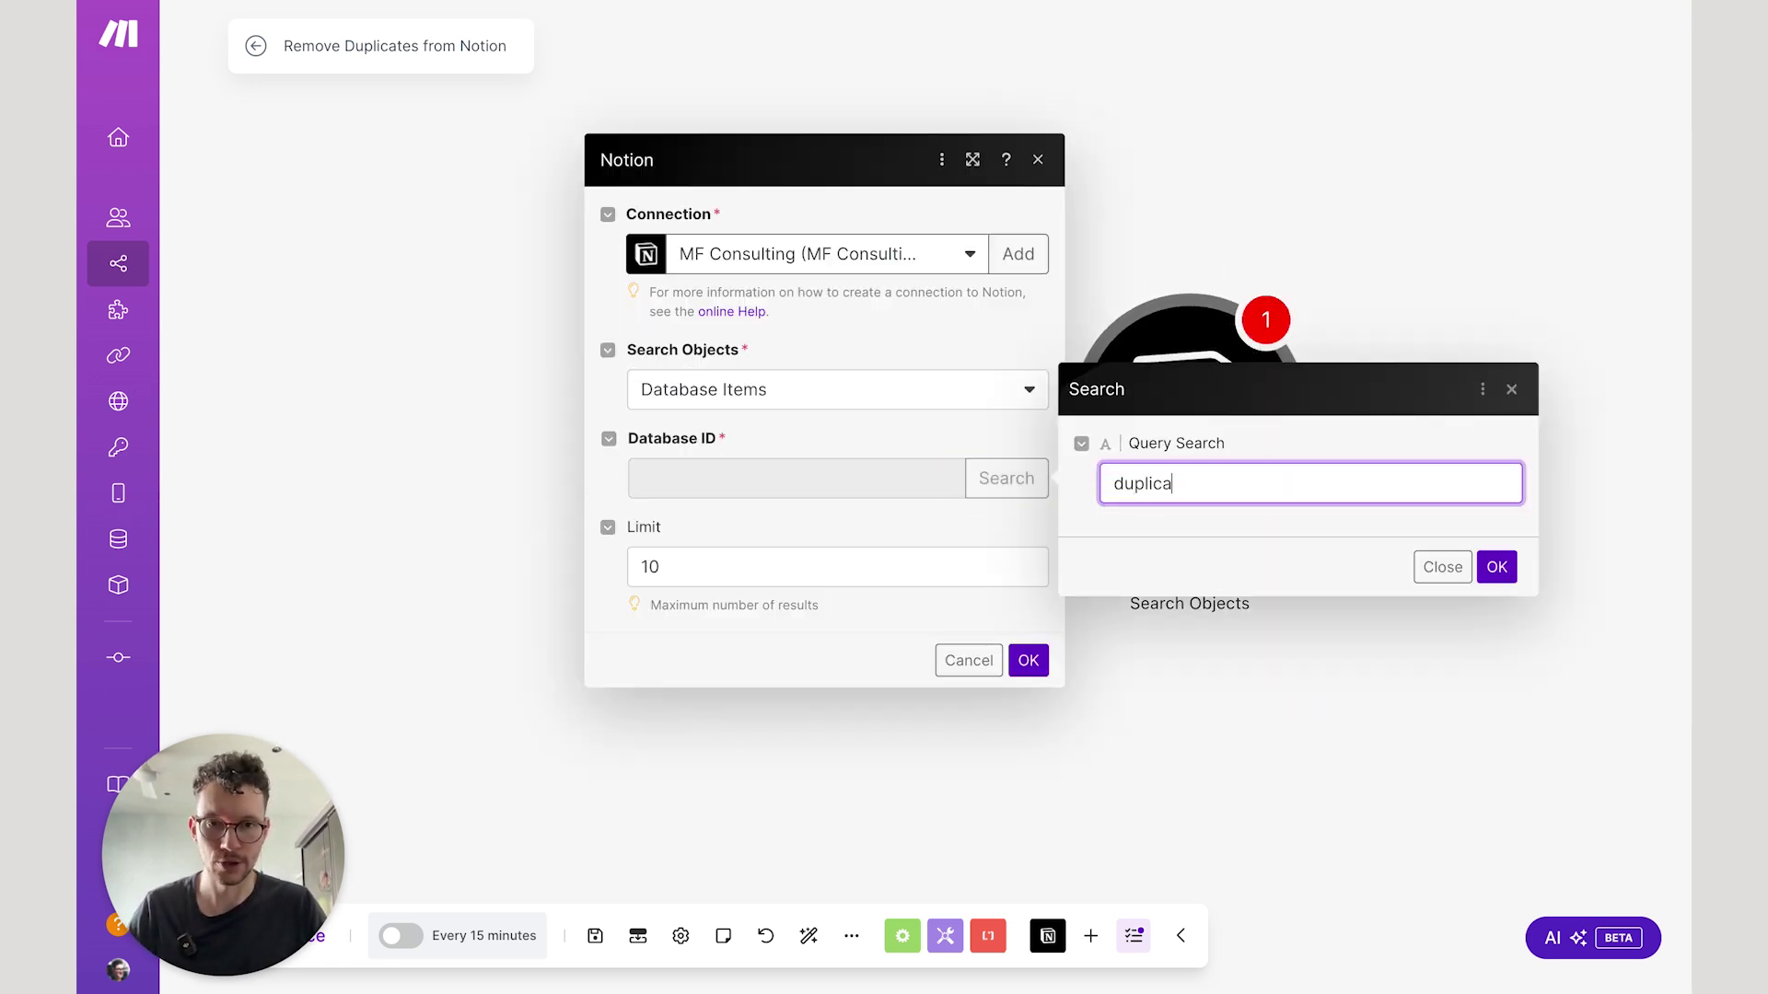
left_click(1510, 571)
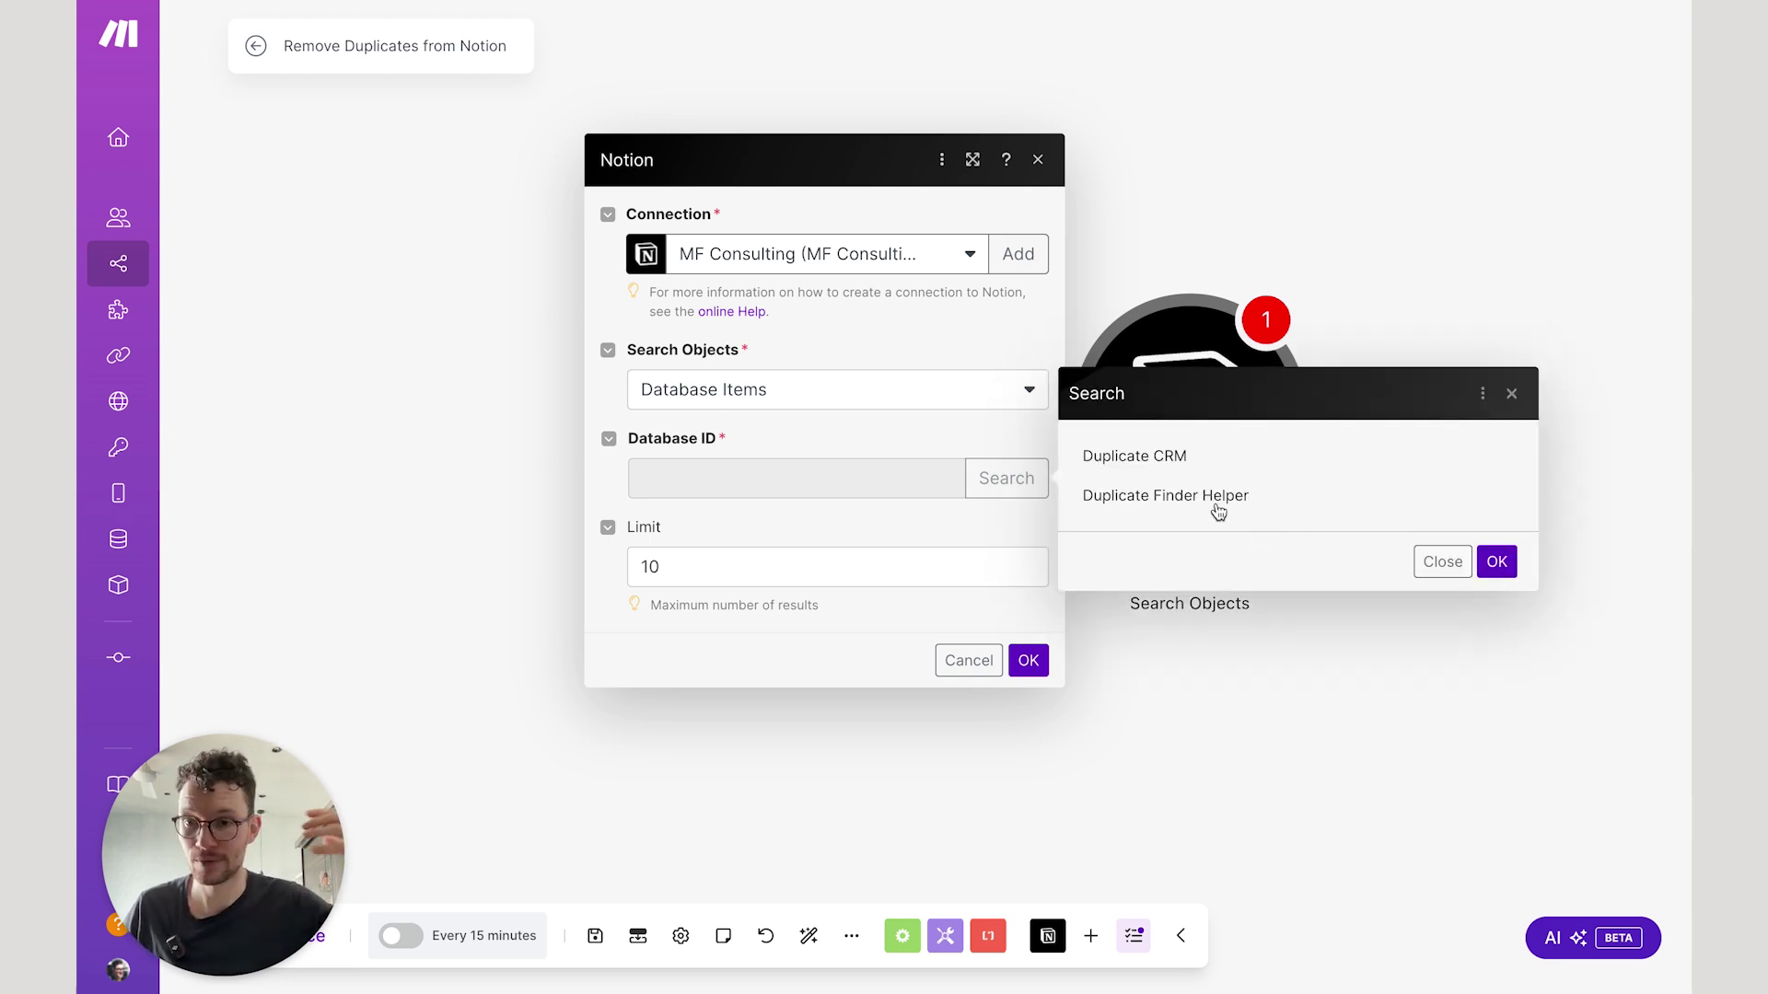
left_click(1168, 460)
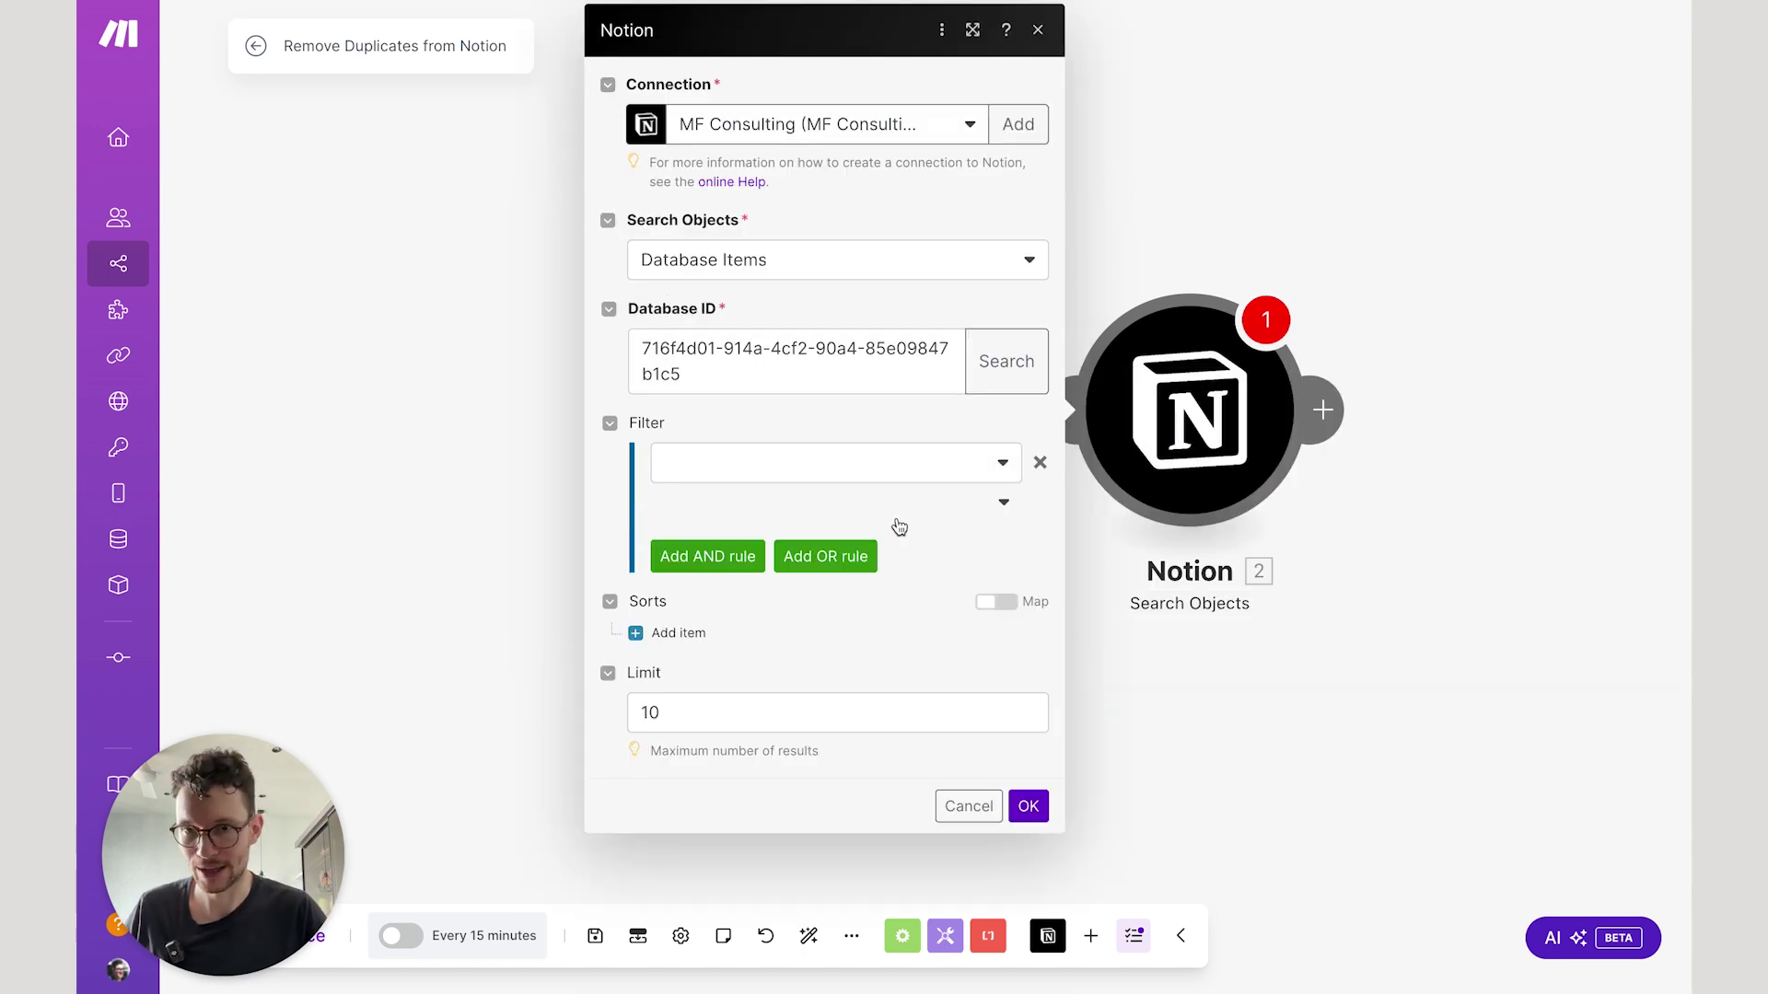
Filter on Name (Title) equal to module 1's Name plain text, confirm, and save the scenario.
left_click(871, 467)
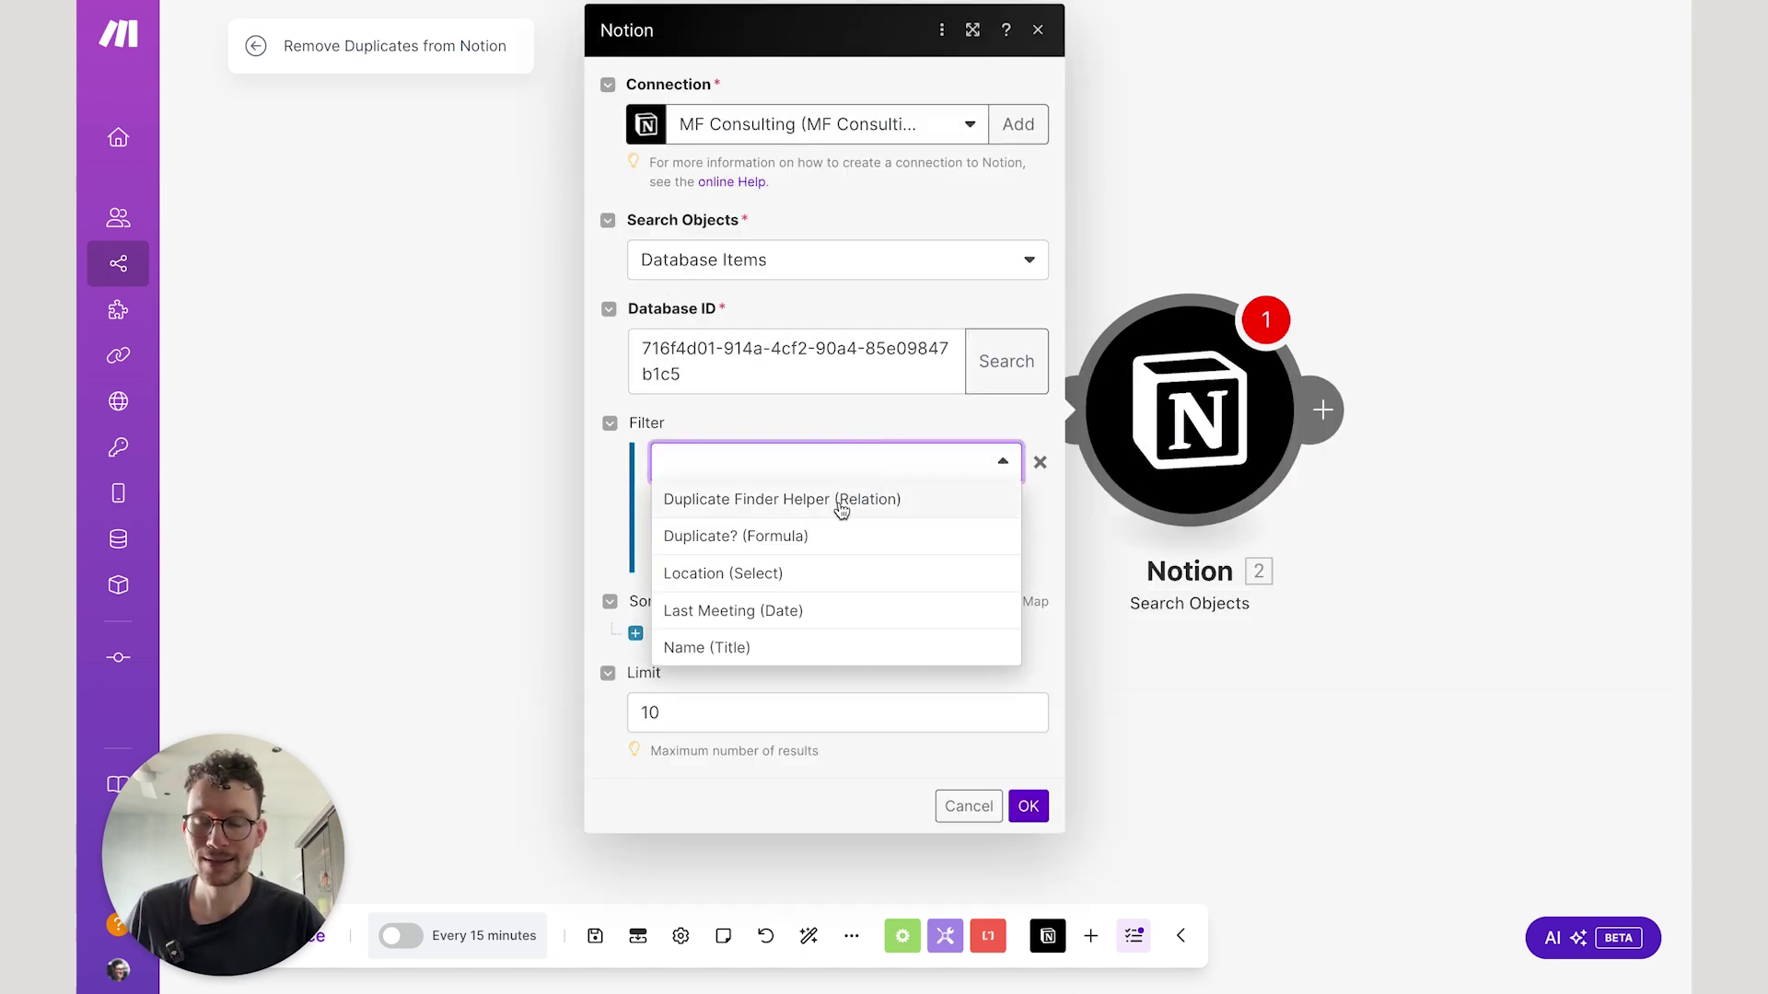
left_click(797, 652)
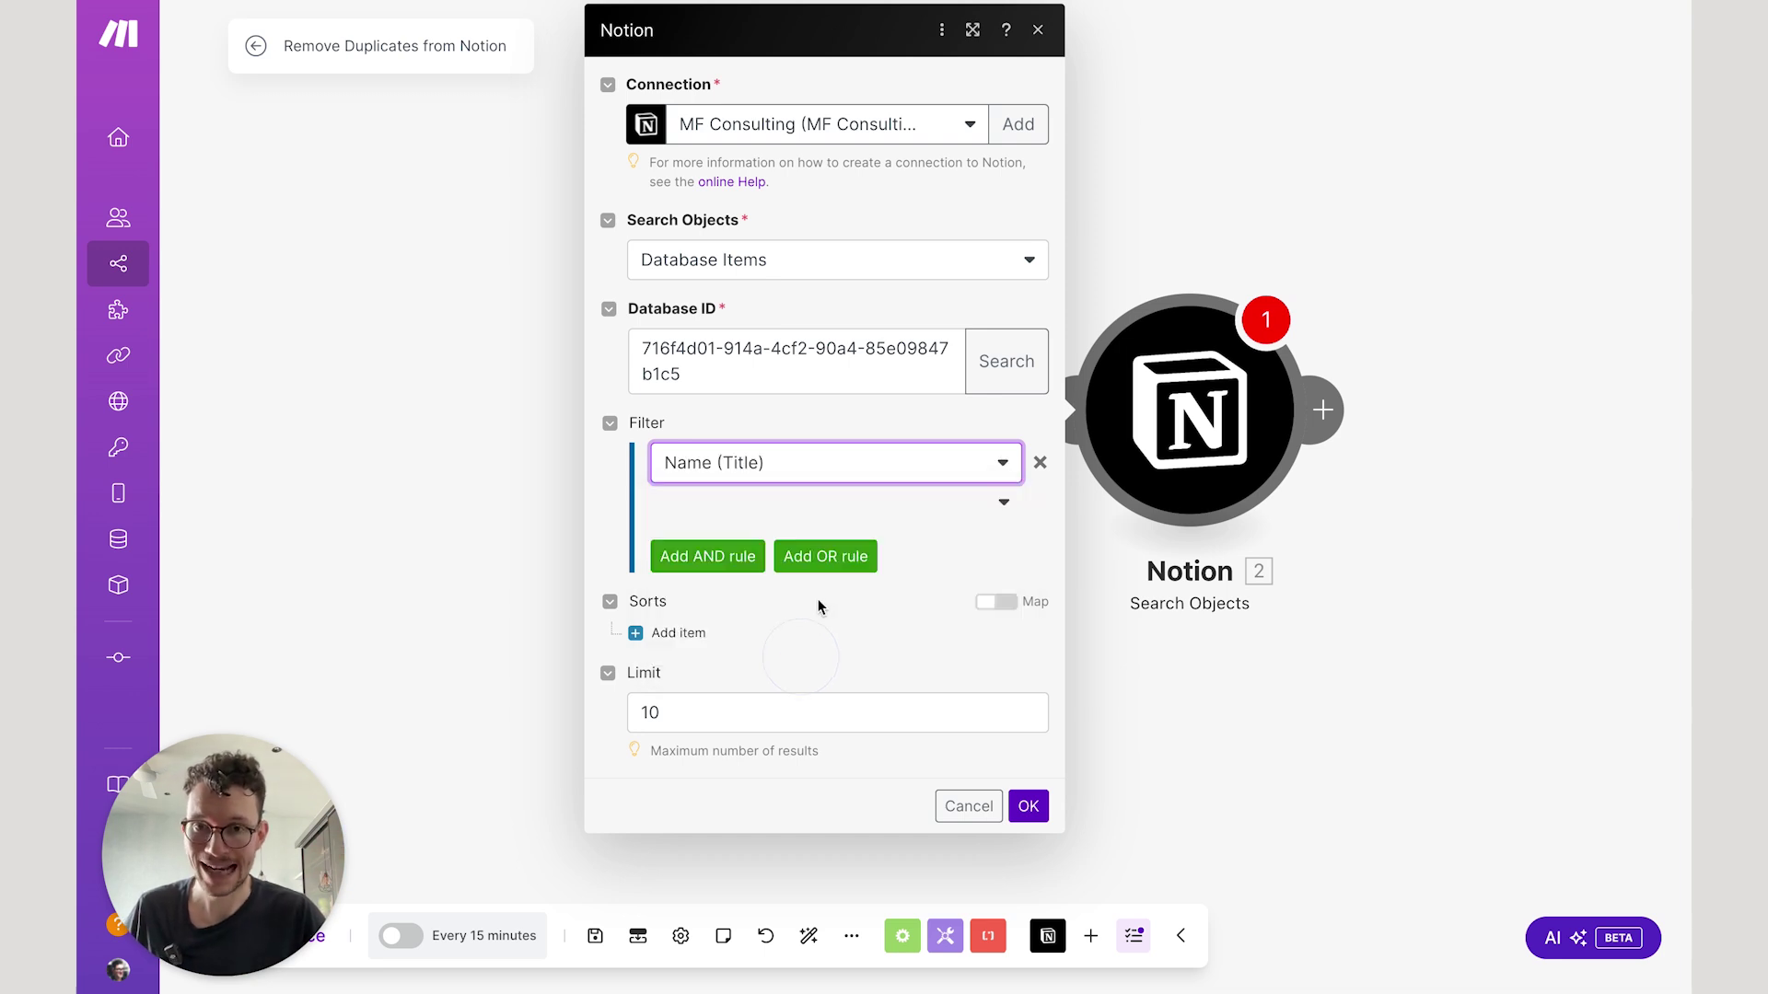
left_click(851, 504)
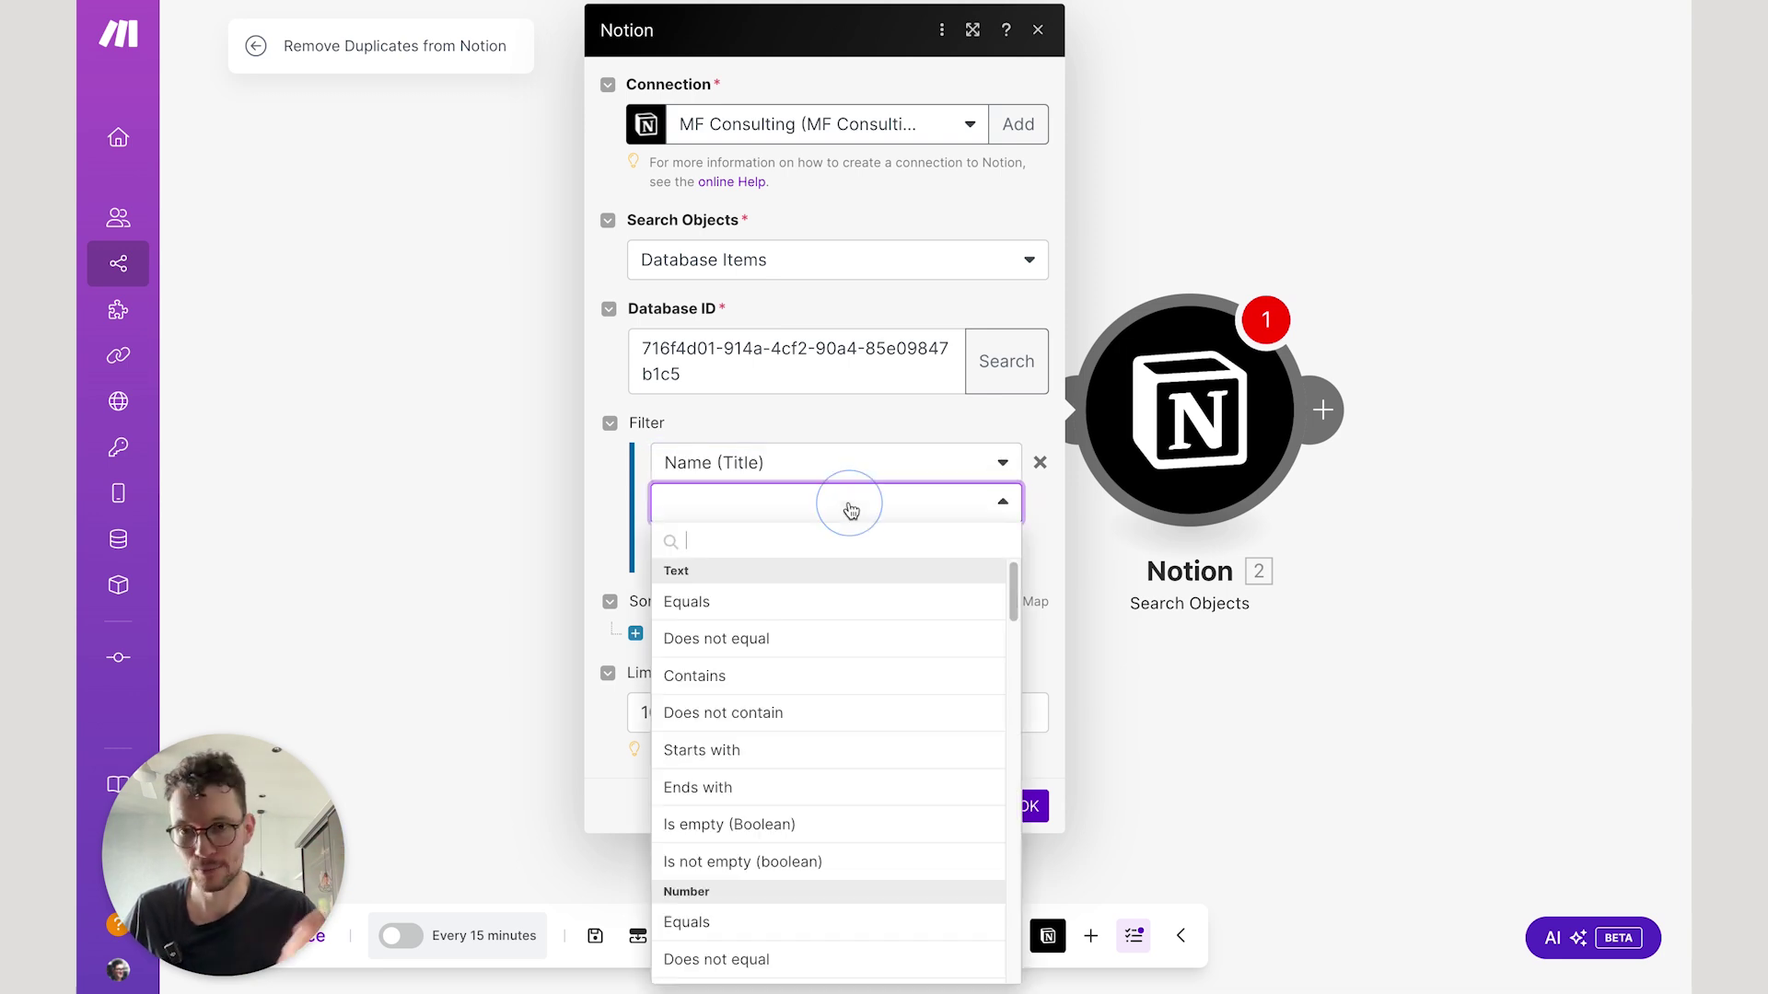
left_click(828, 614)
left_click(801, 548)
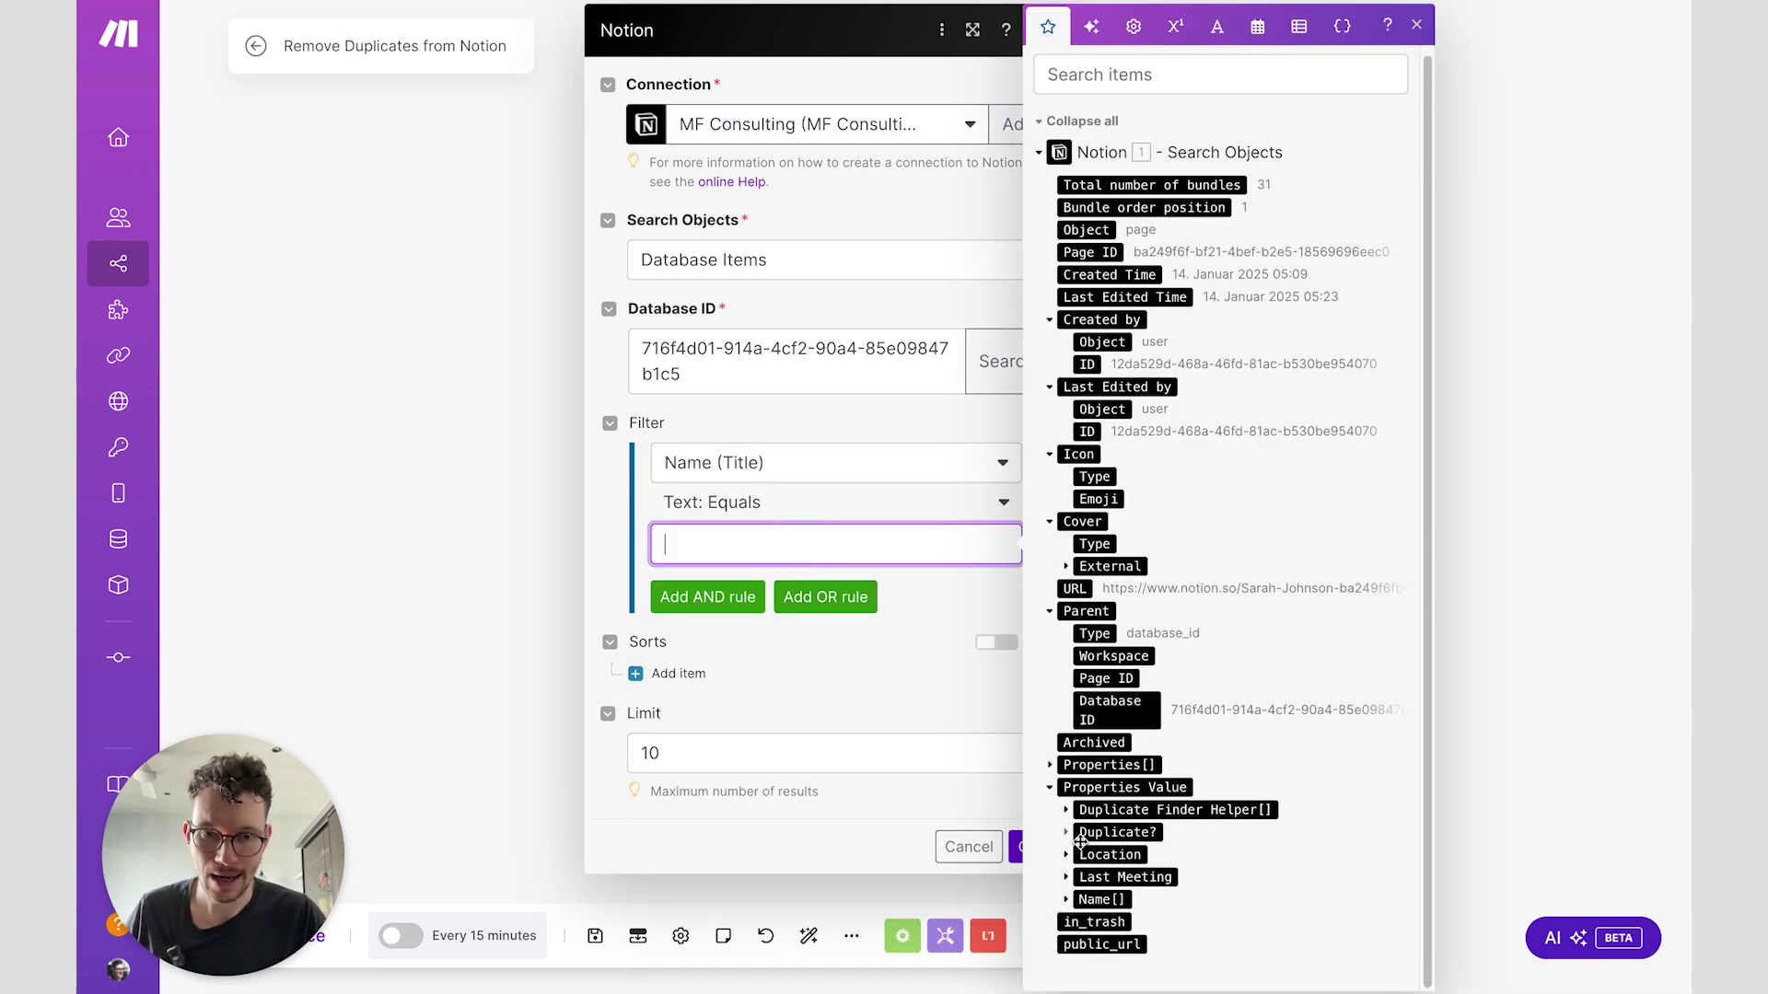
left_click(1065, 901)
scroll(1077, 898, "down", 1)
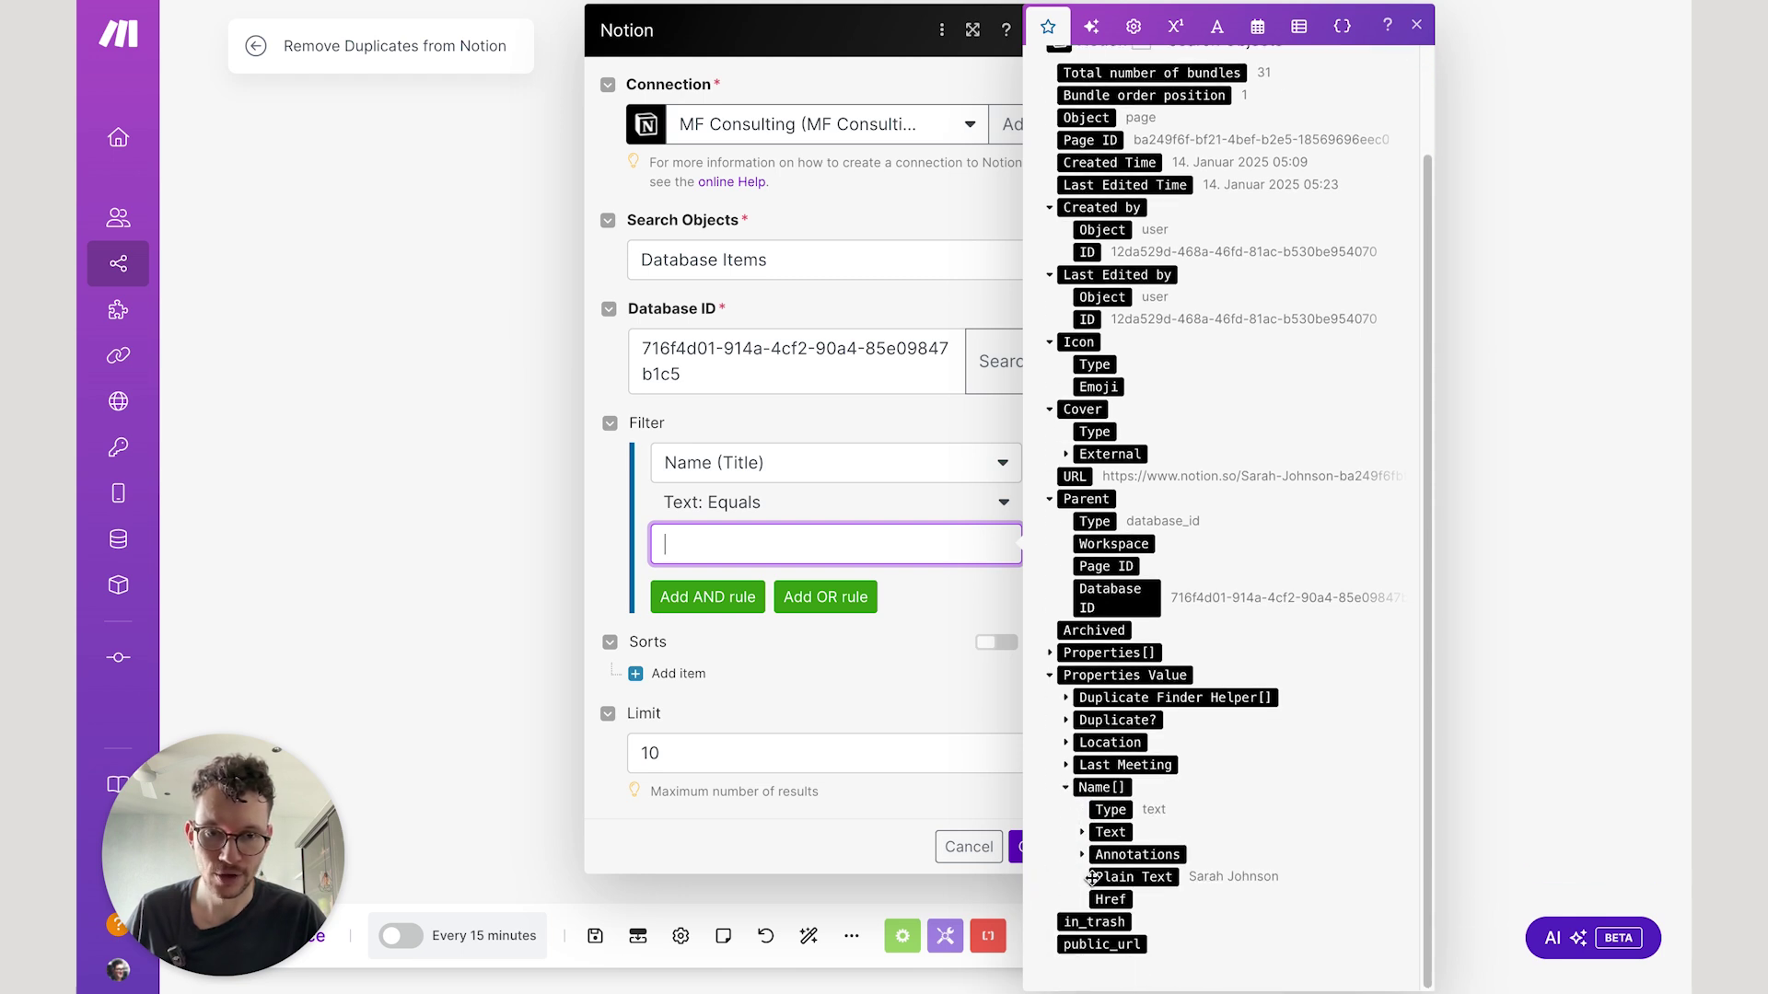
left_click(1113, 882)
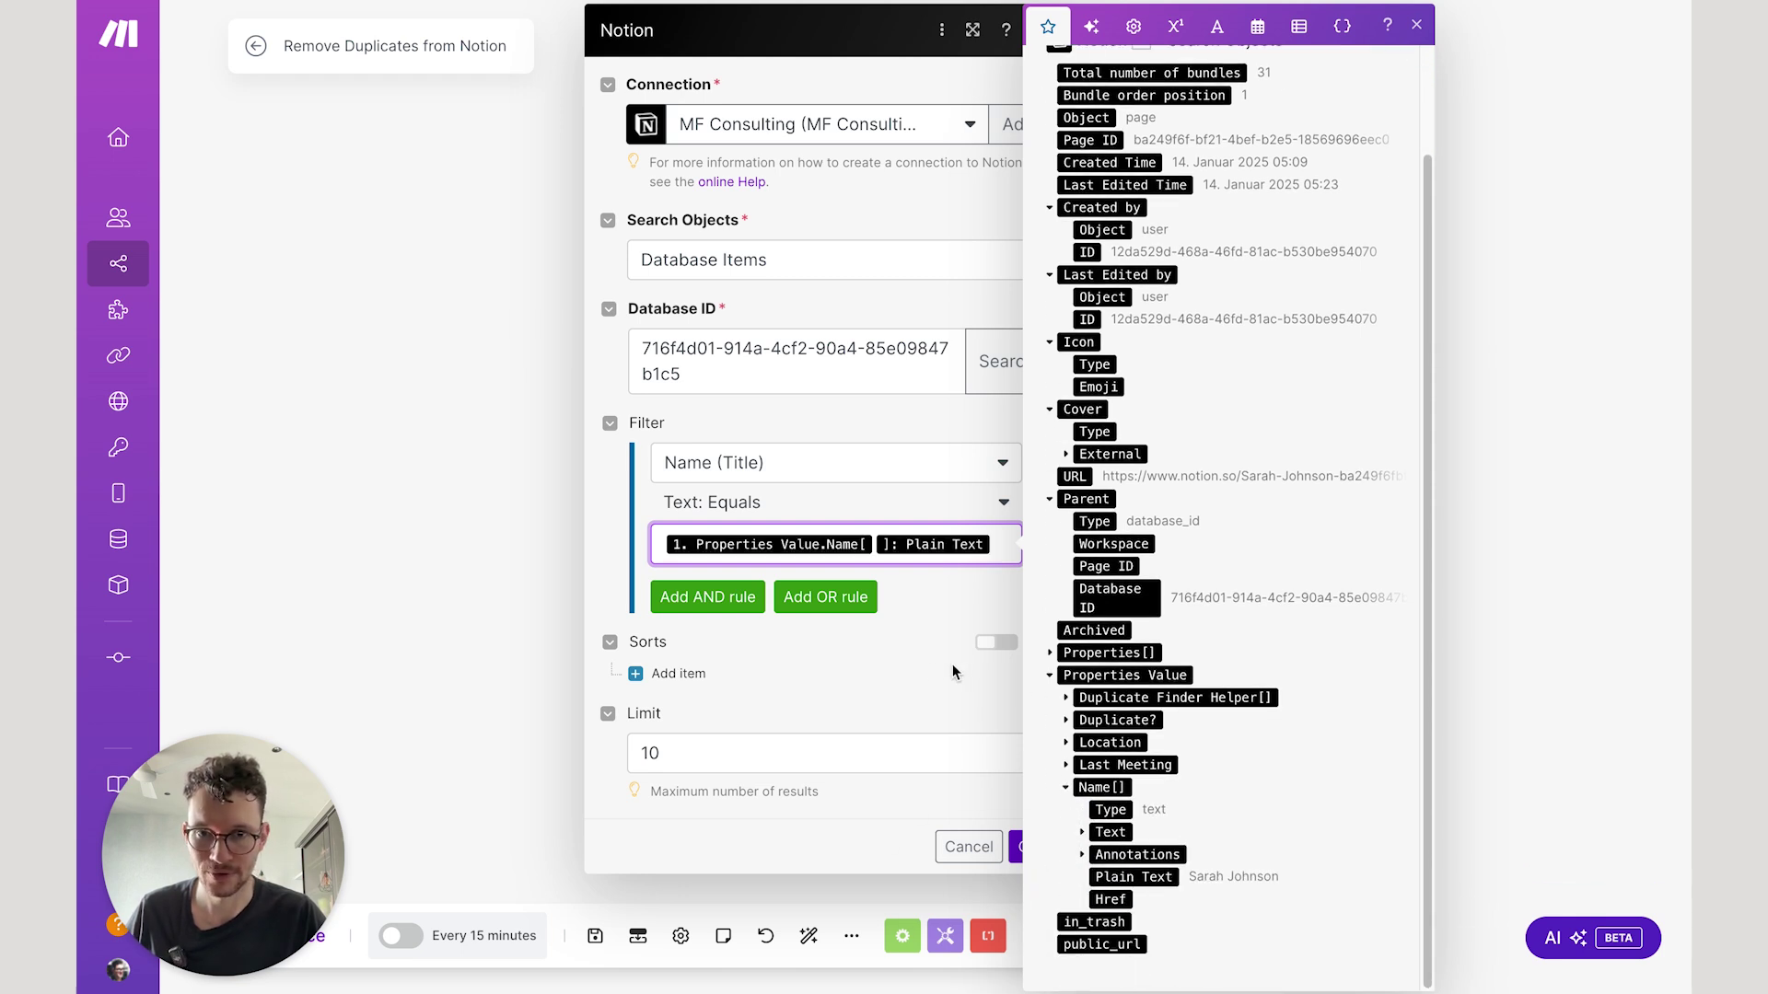
left_click(881, 755)
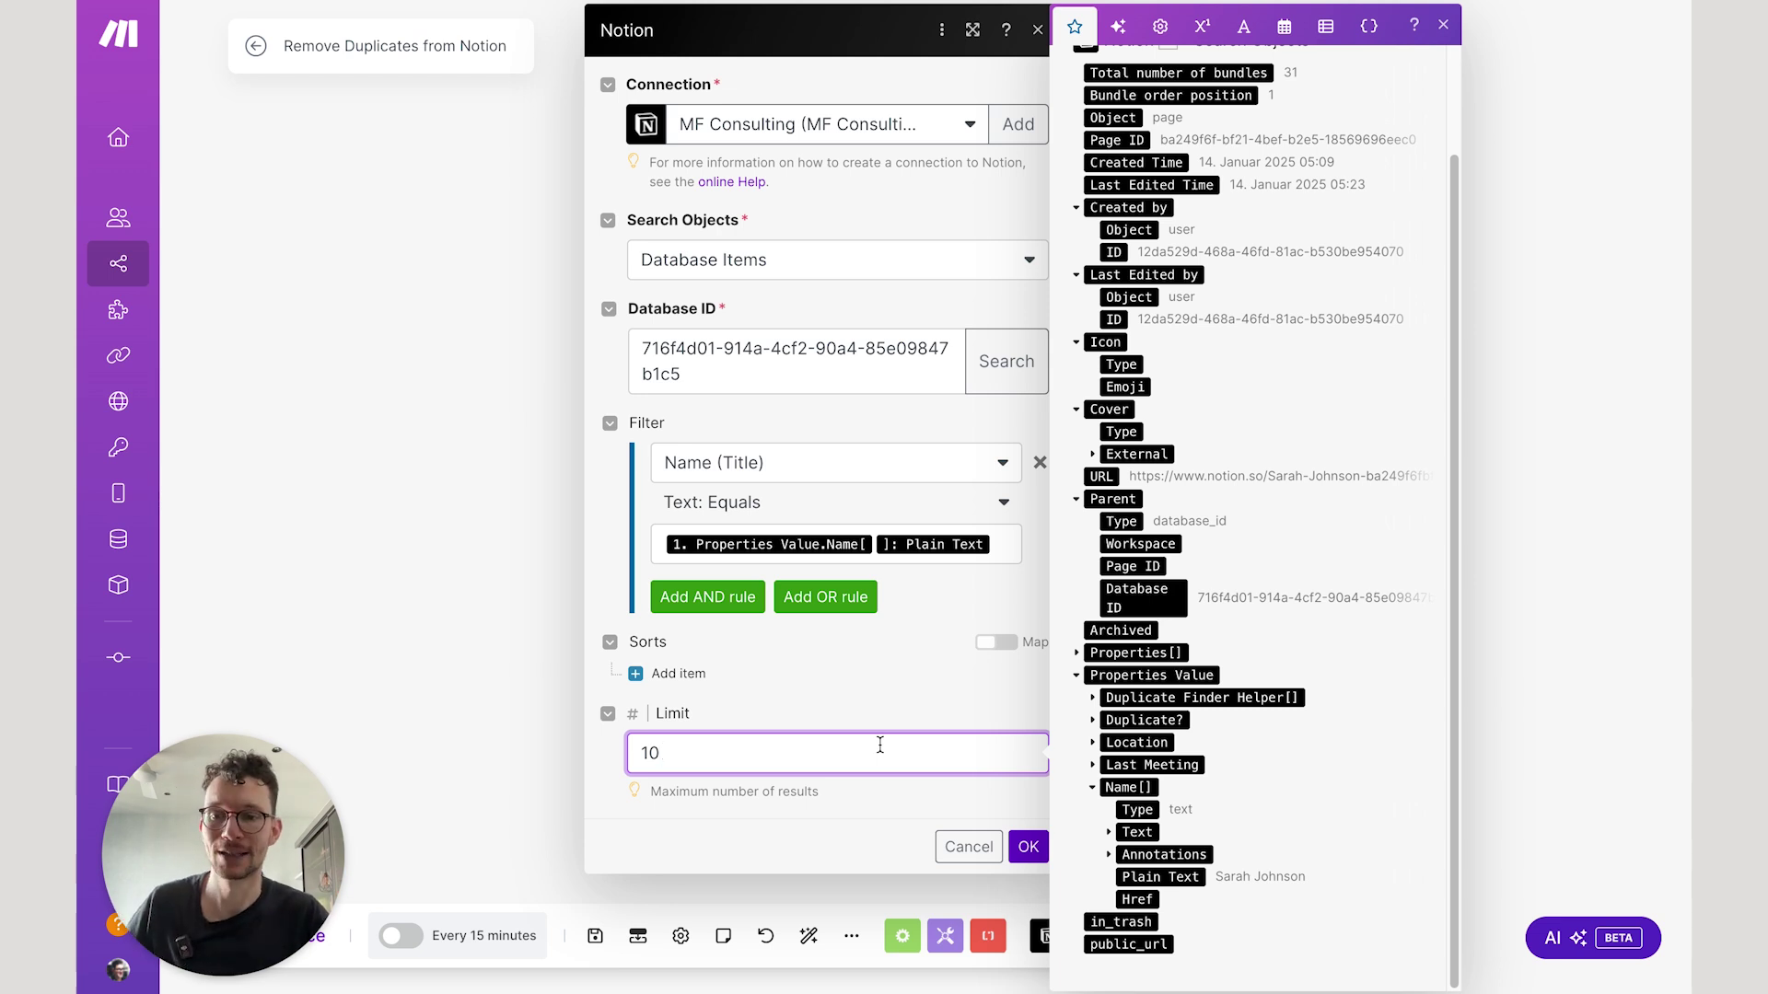
left_click(1029, 846)
left_click(595, 936)
left_click(921, 736)
Change the first Notion module's Limit to 10, save, and run the scenario once.
left_click_drag(921, 736, 760, 739)
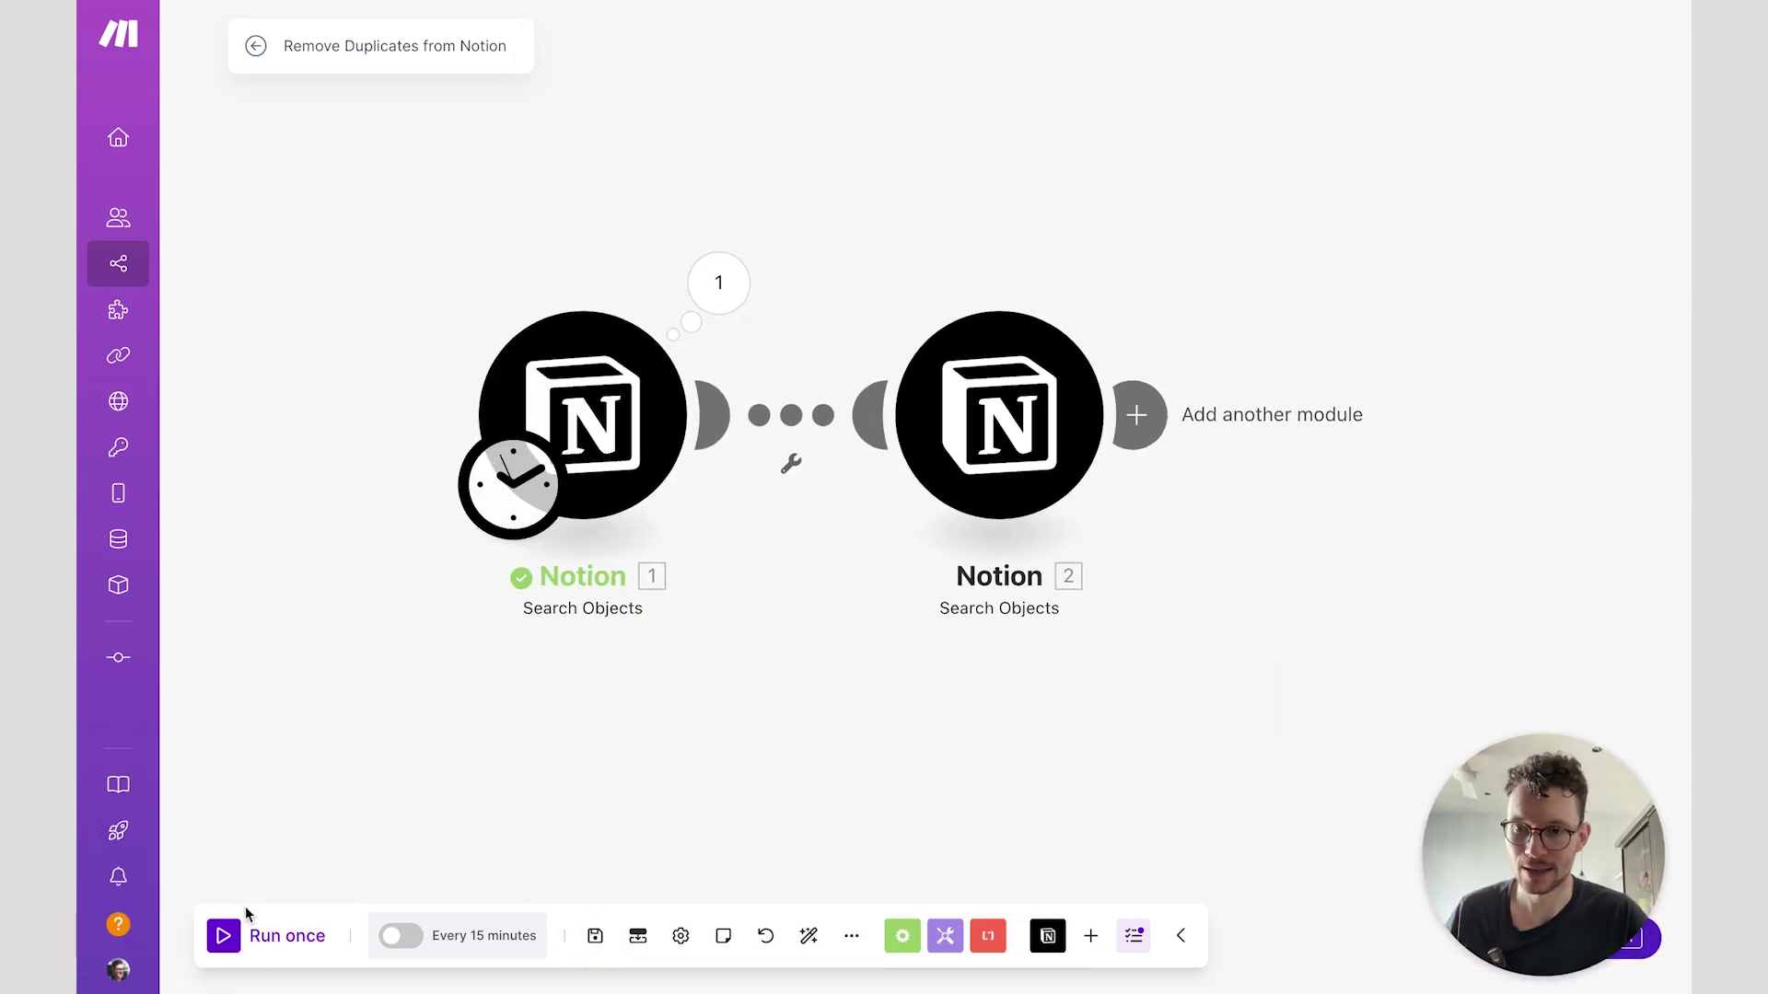
left_click(356, 780)
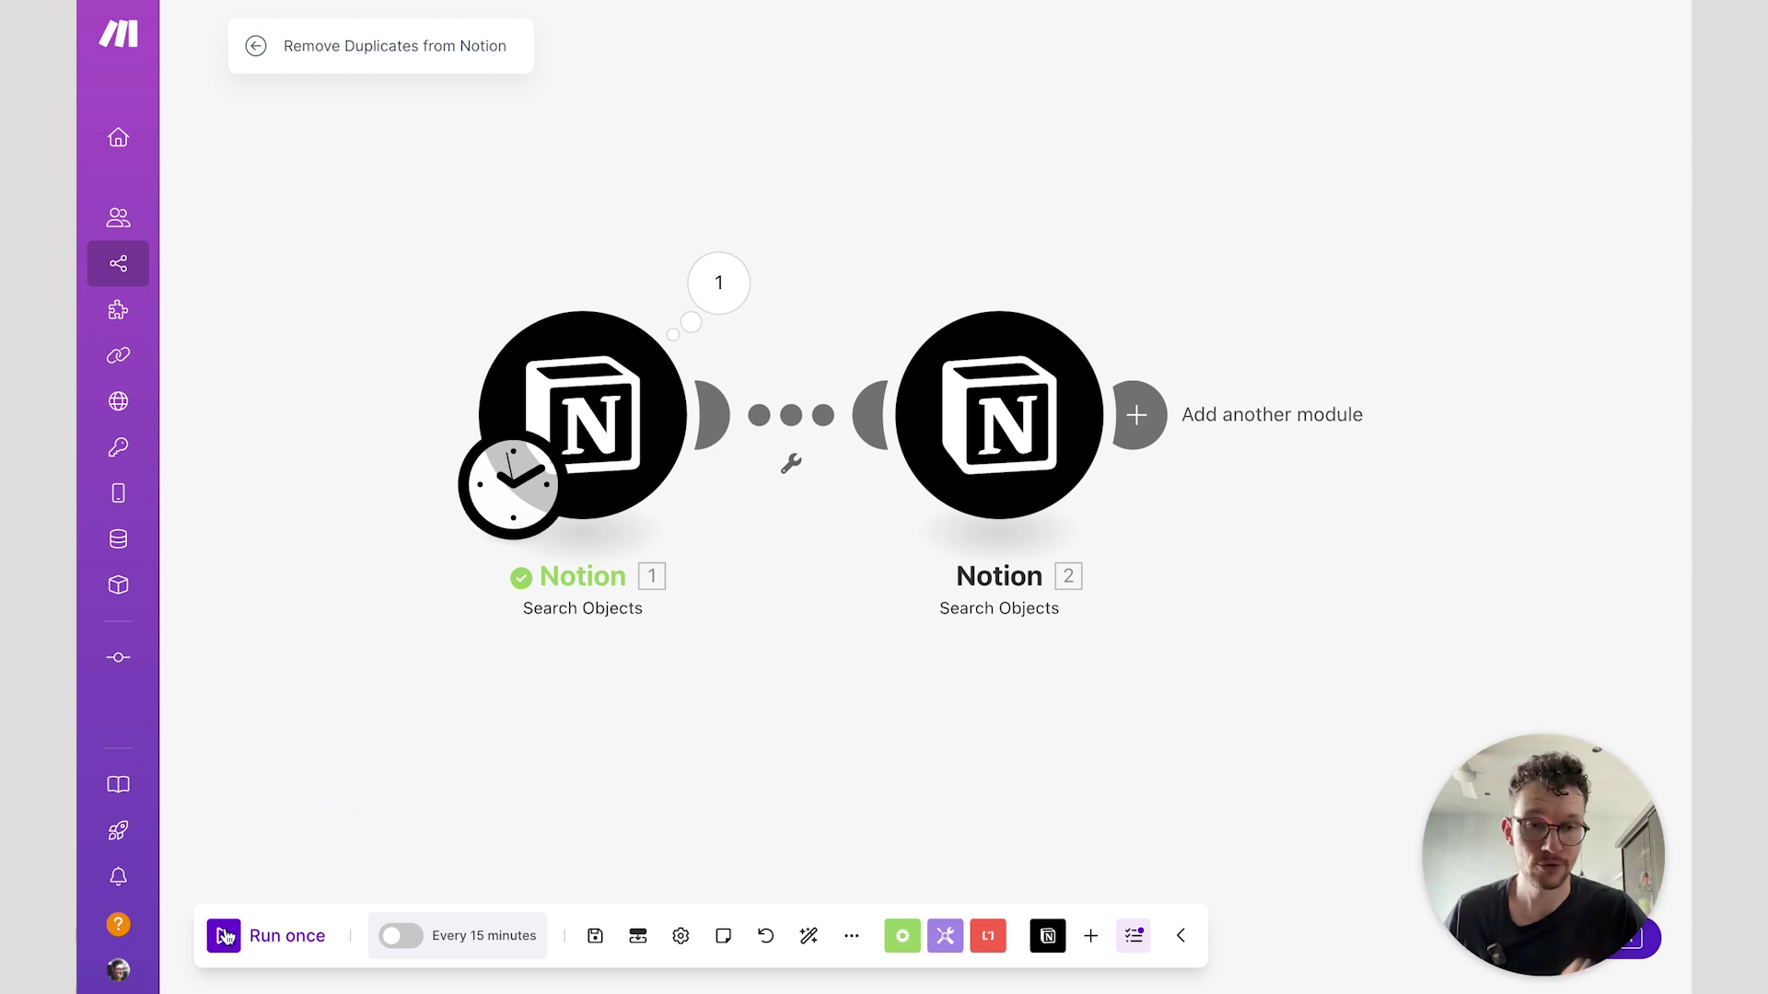
left_click(582, 414)
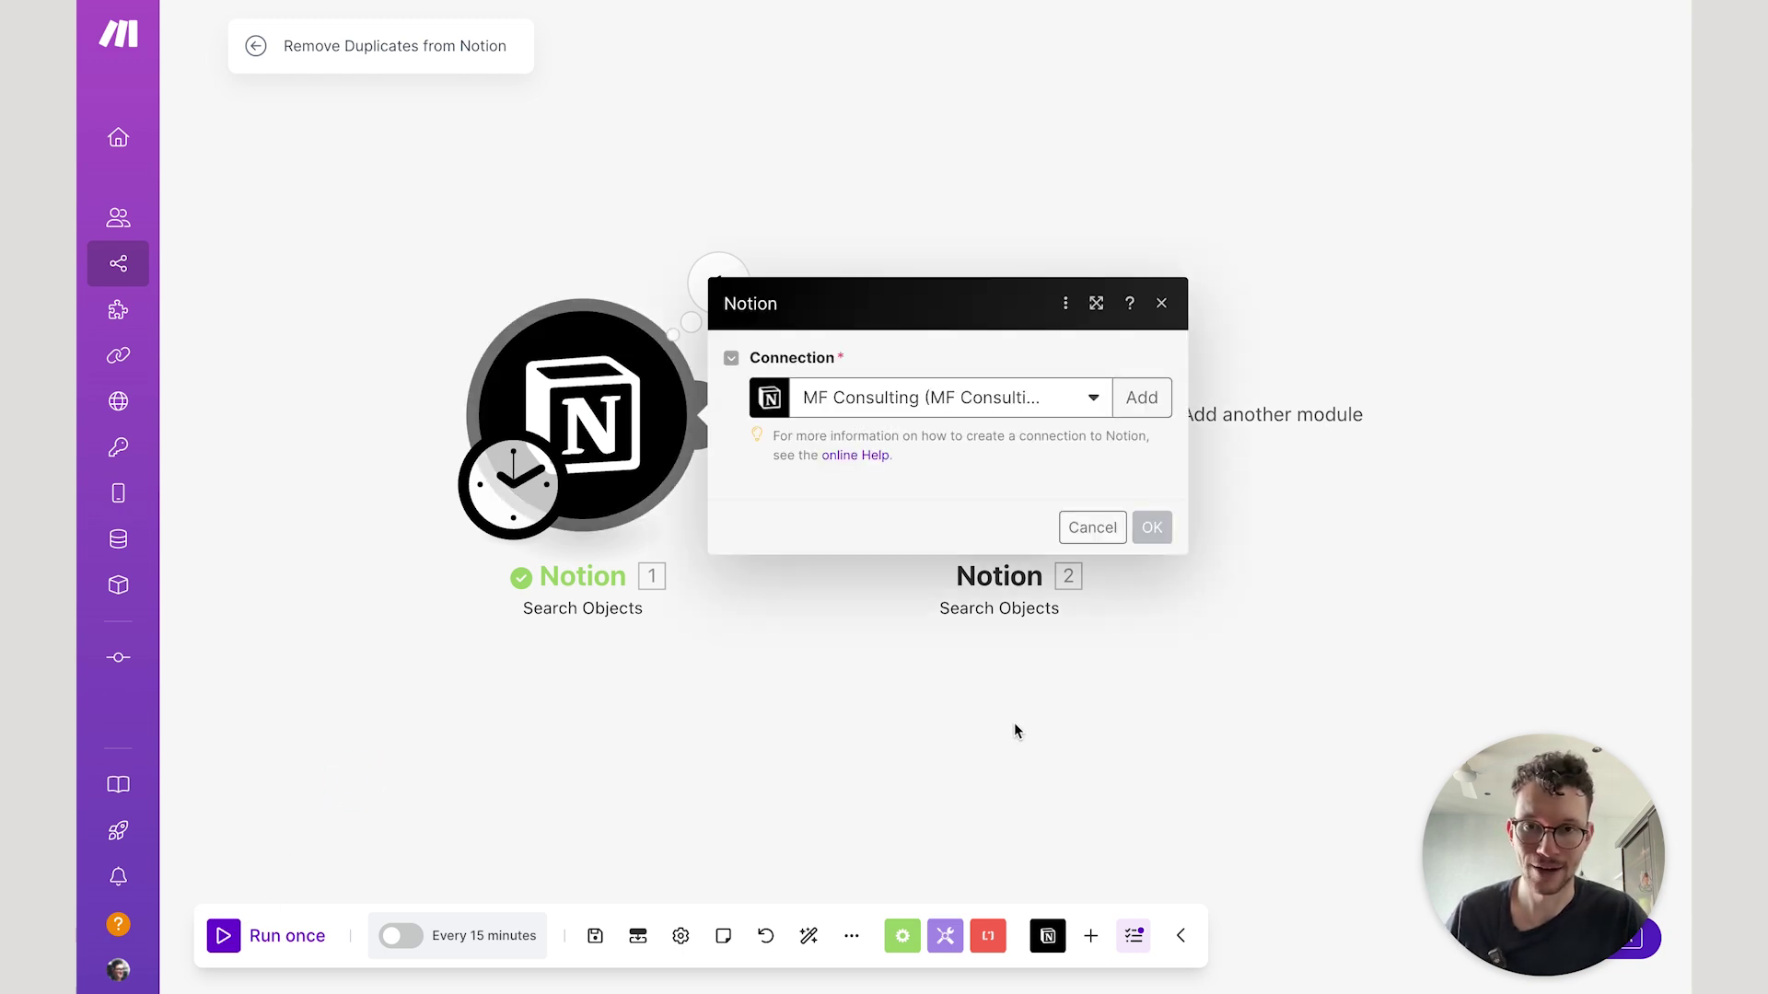
left_click(848, 630)
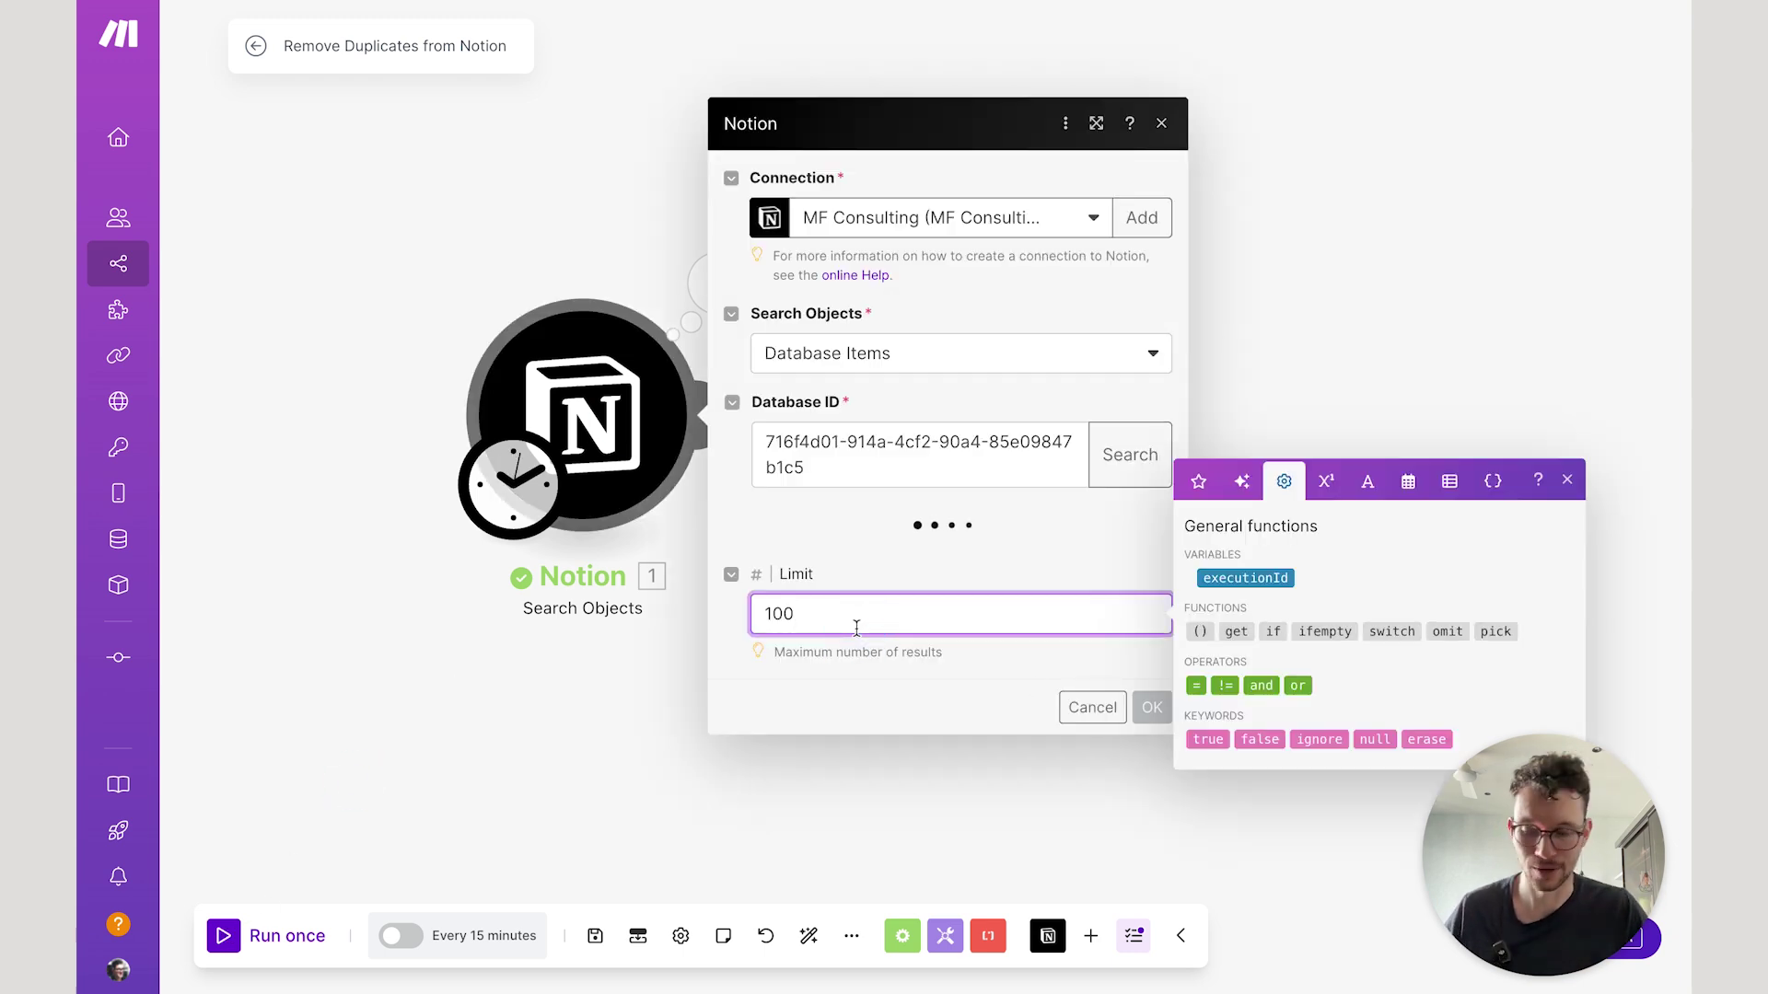
key("super+a")
type("10")
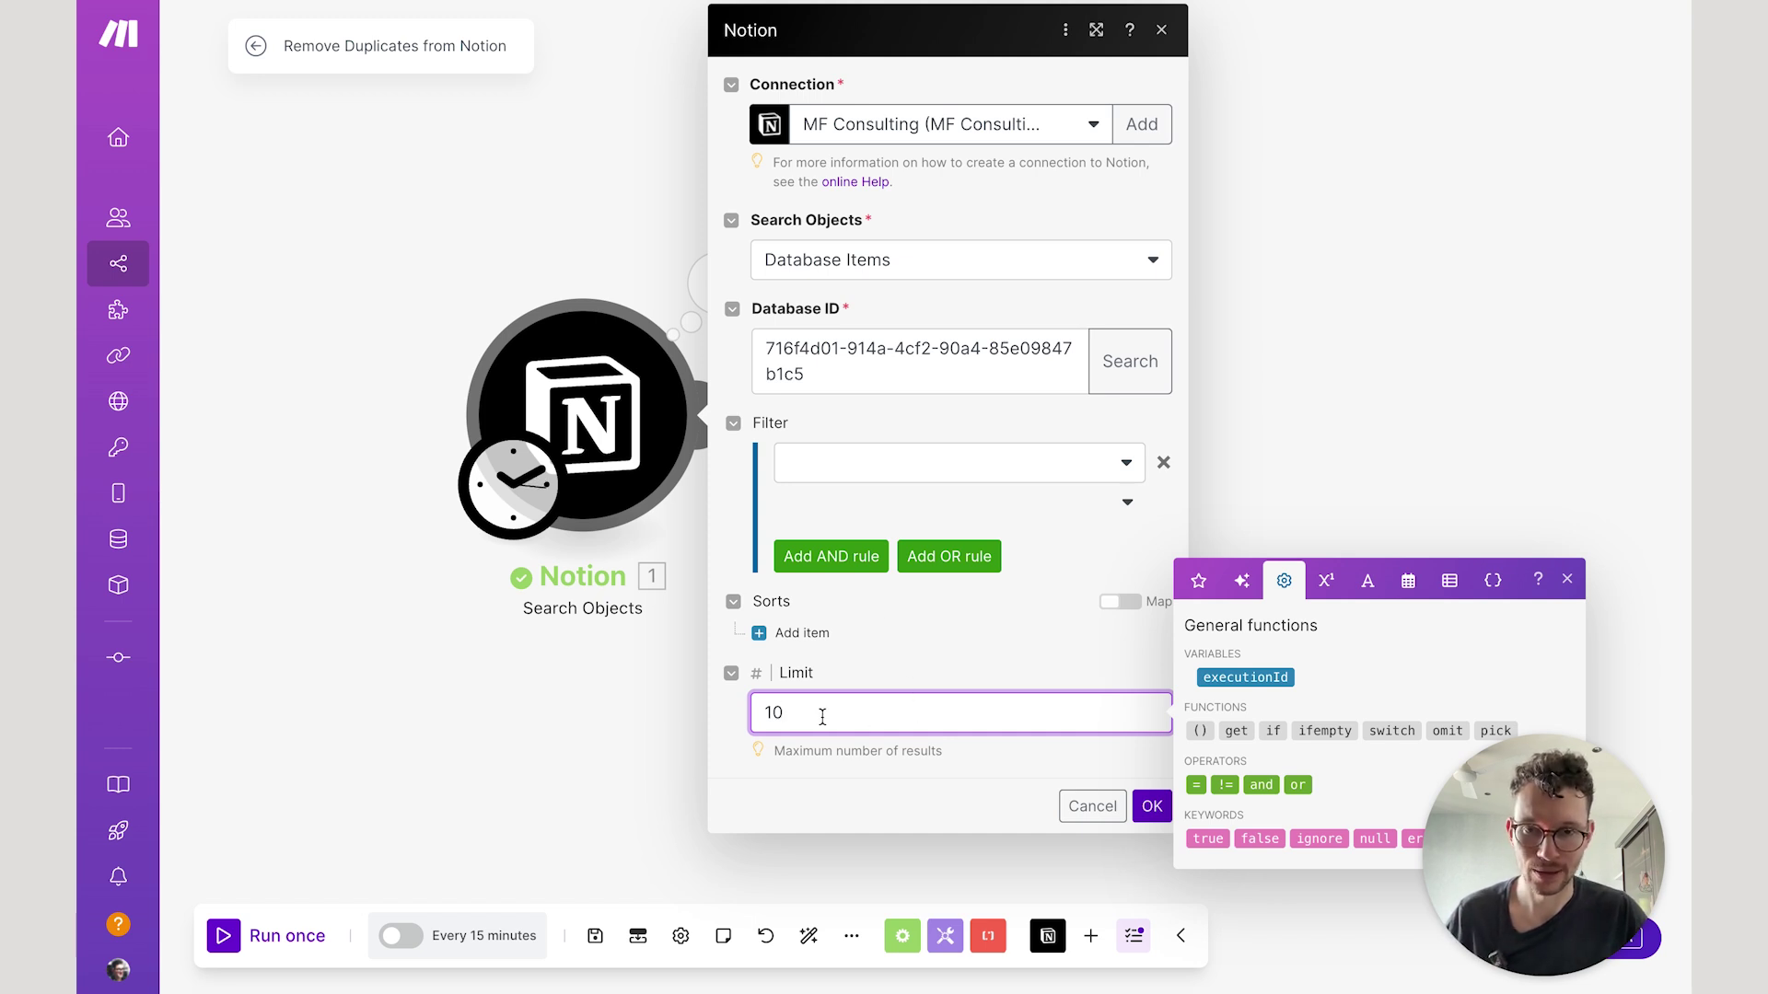
left_click(1050, 781)
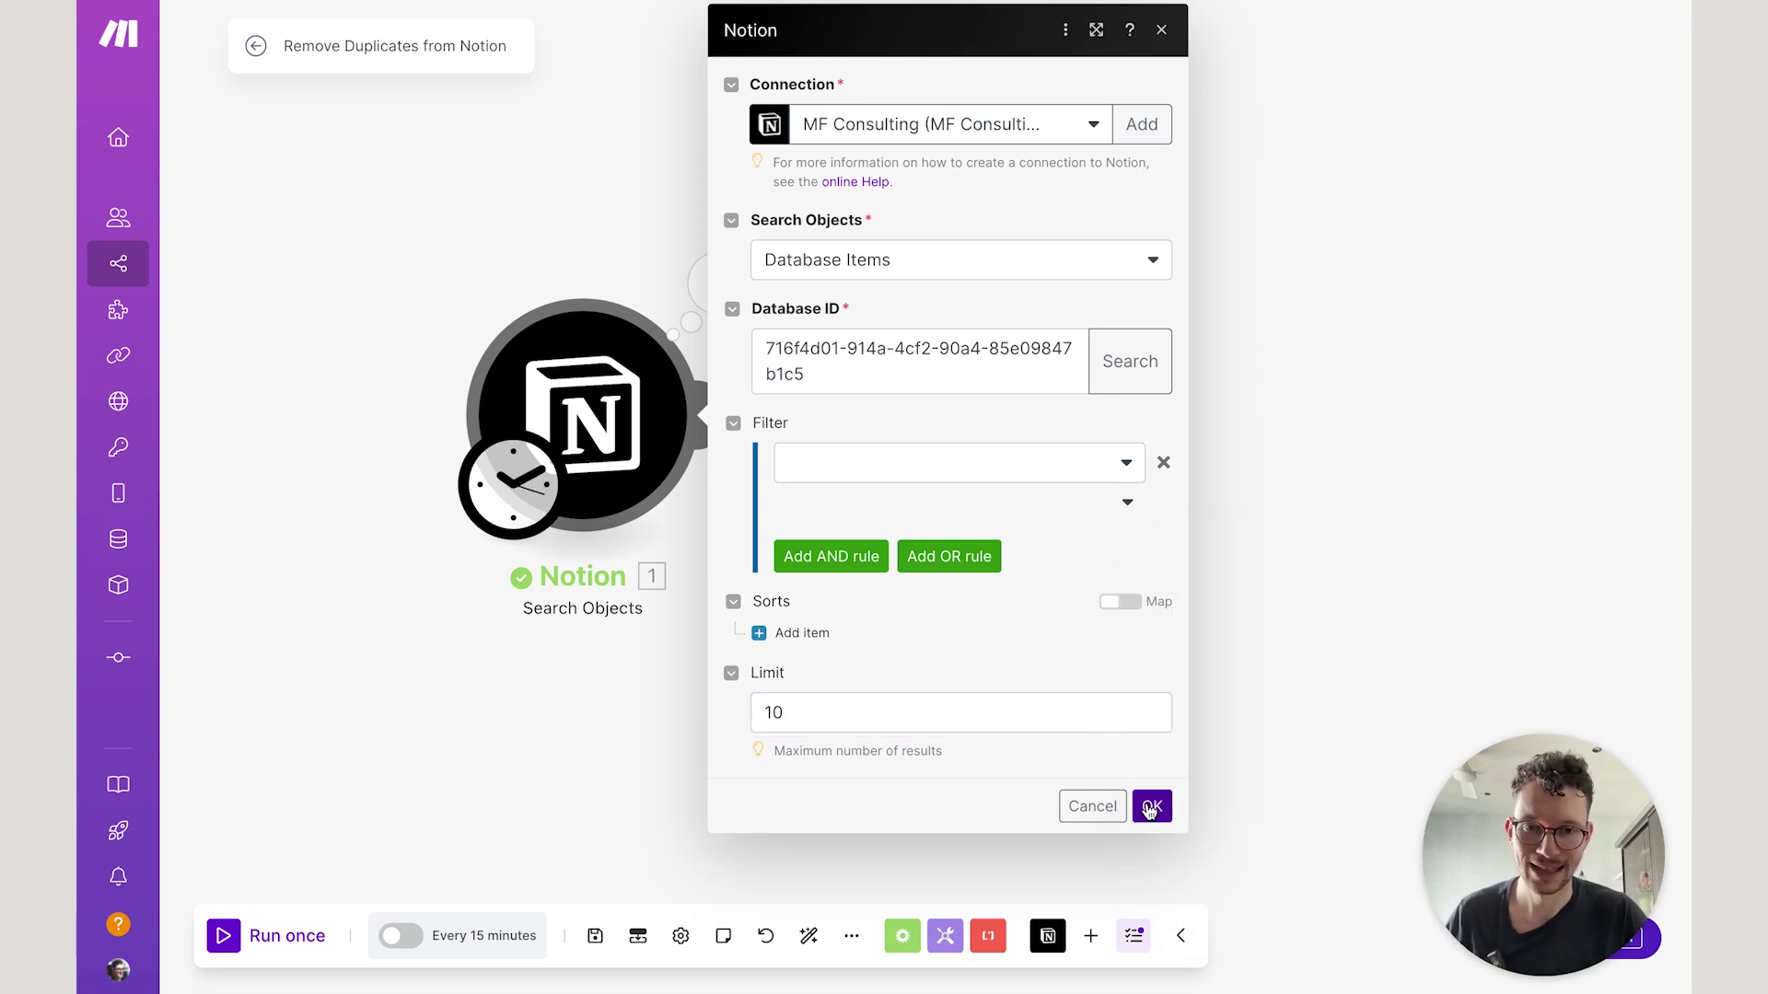
left_click(1151, 807)
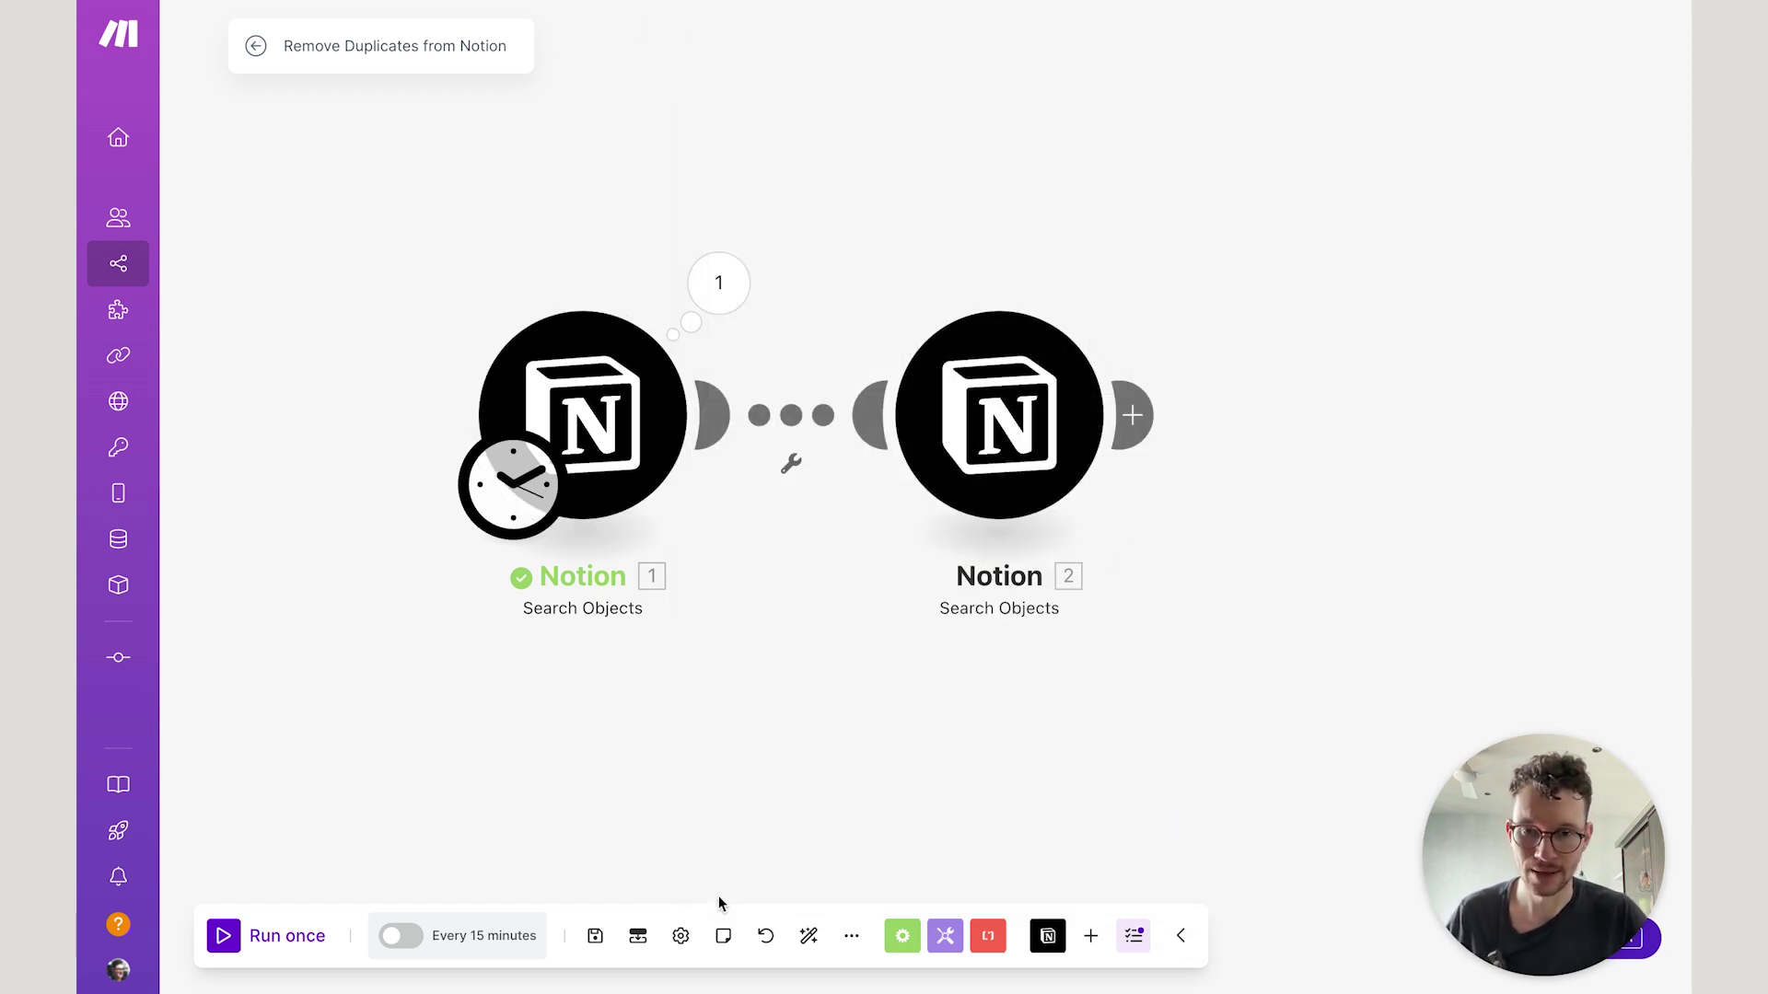
left_click(595, 935)
left_click(278, 938)
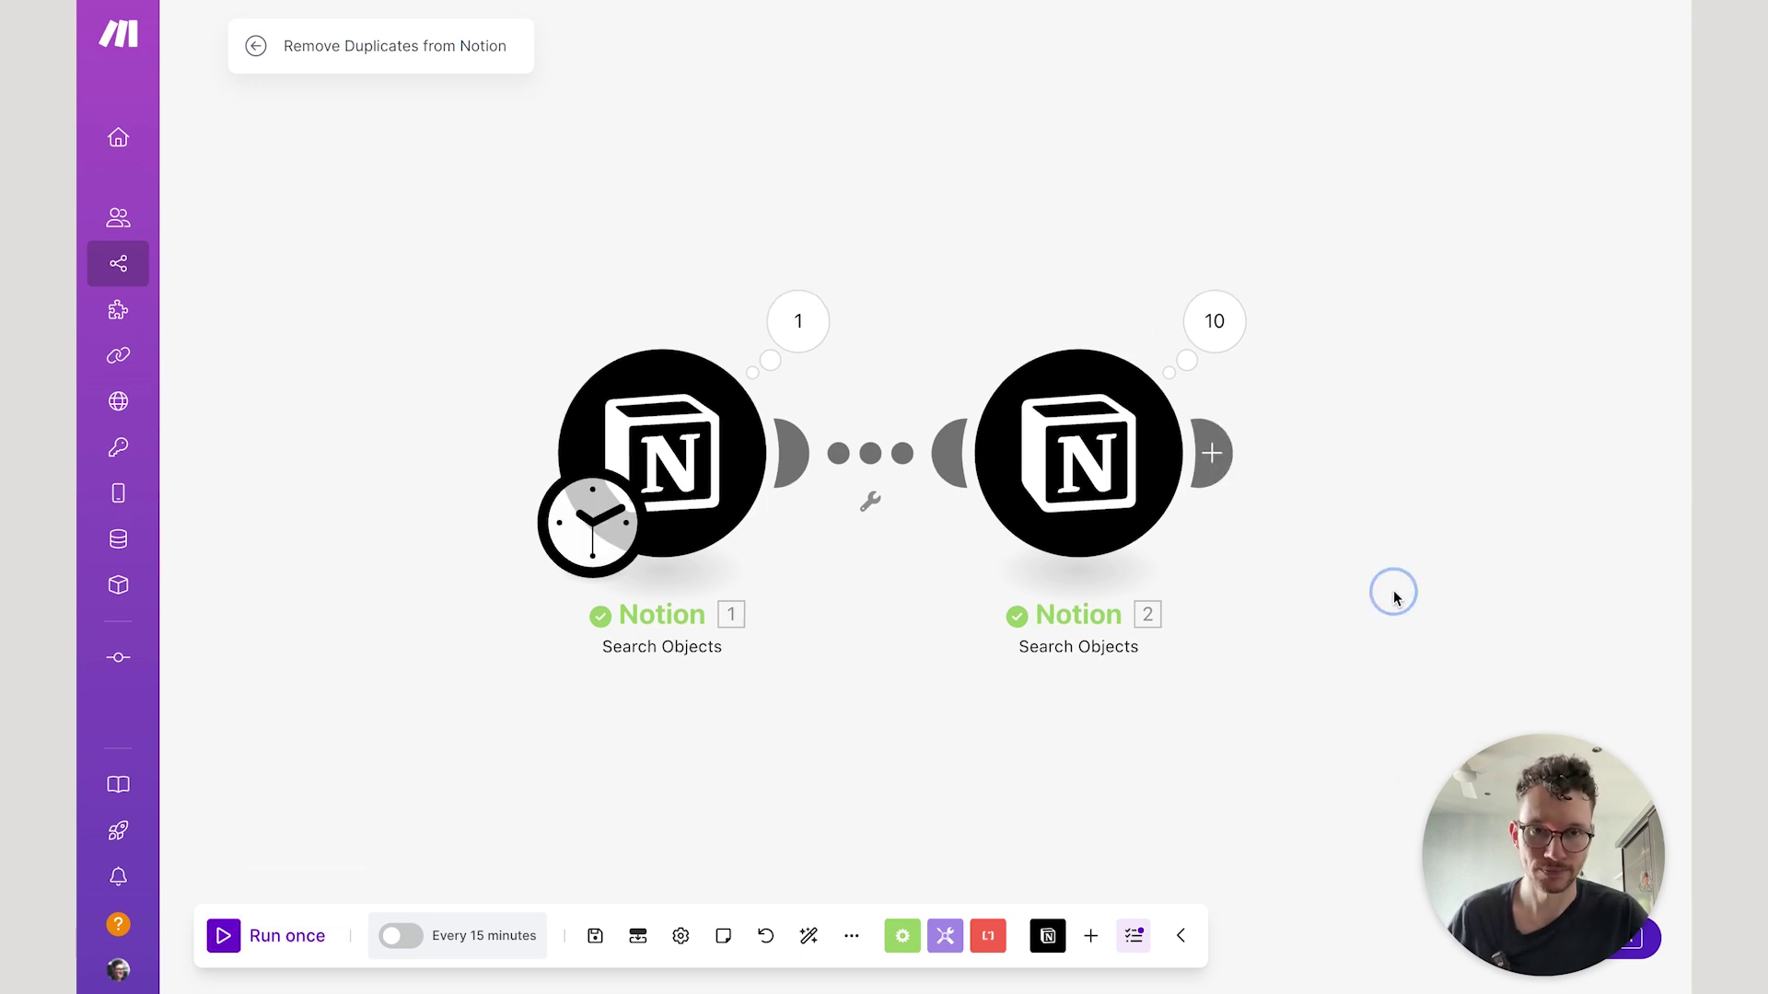
left_click(1091, 338)
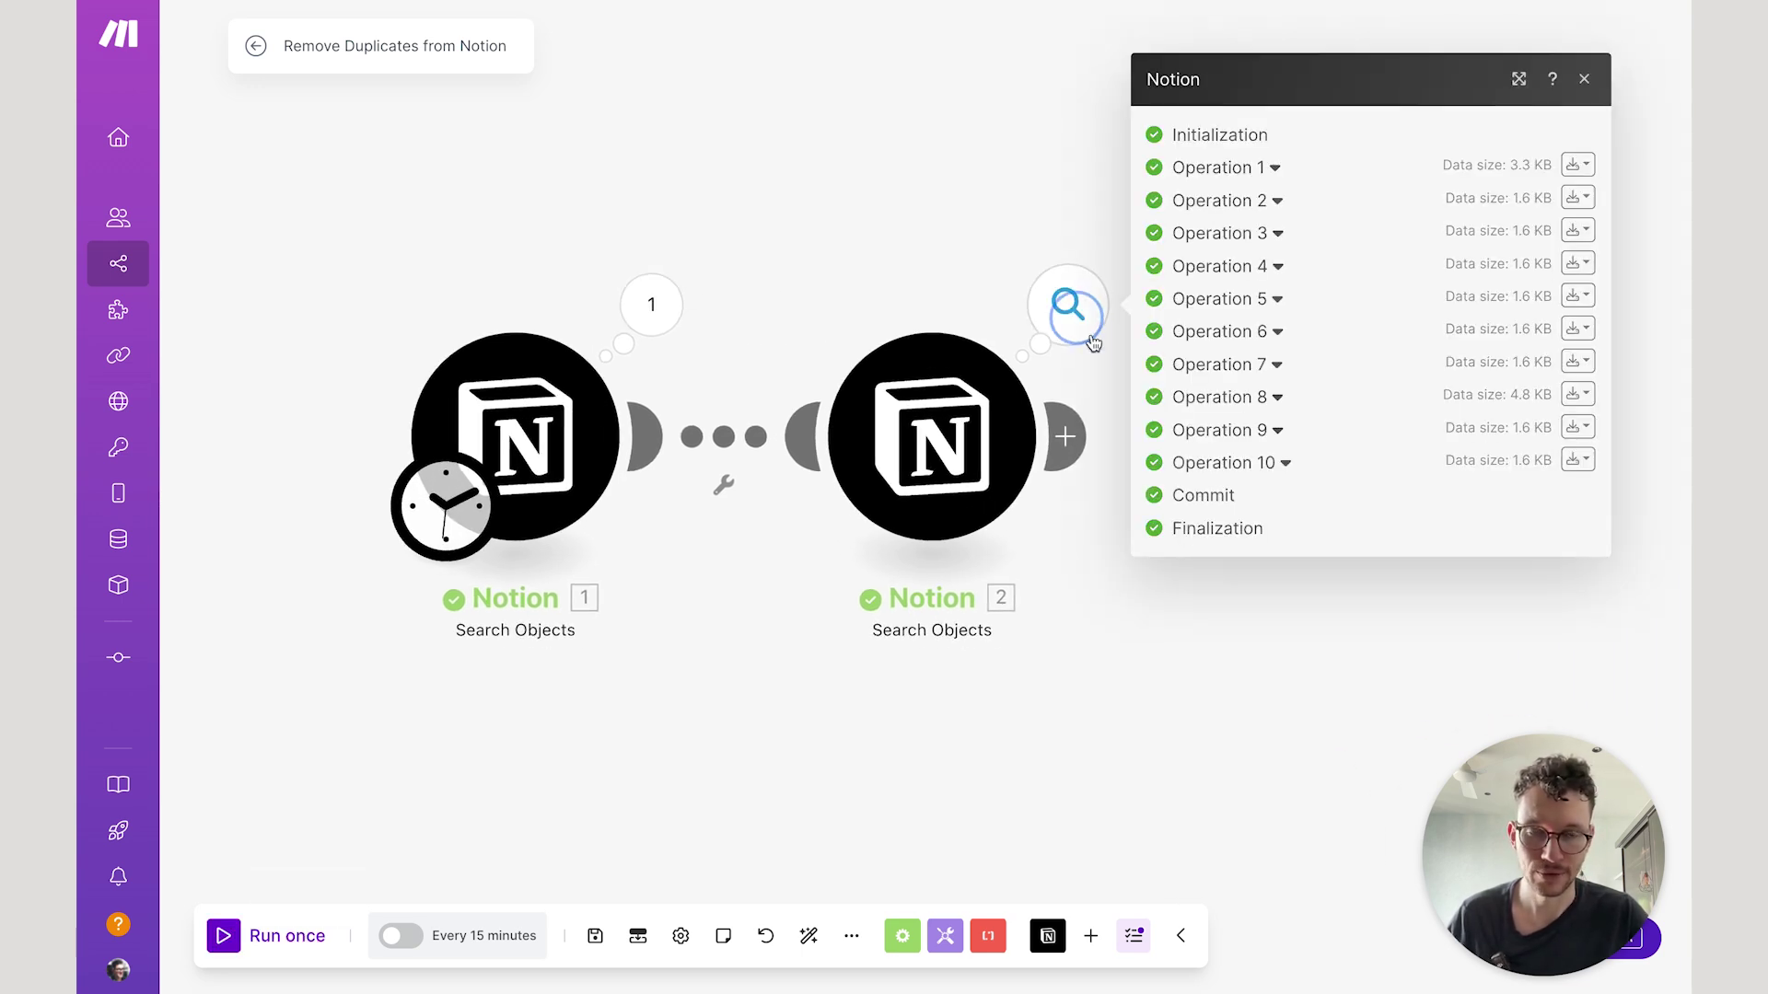
left_click(1277, 168)
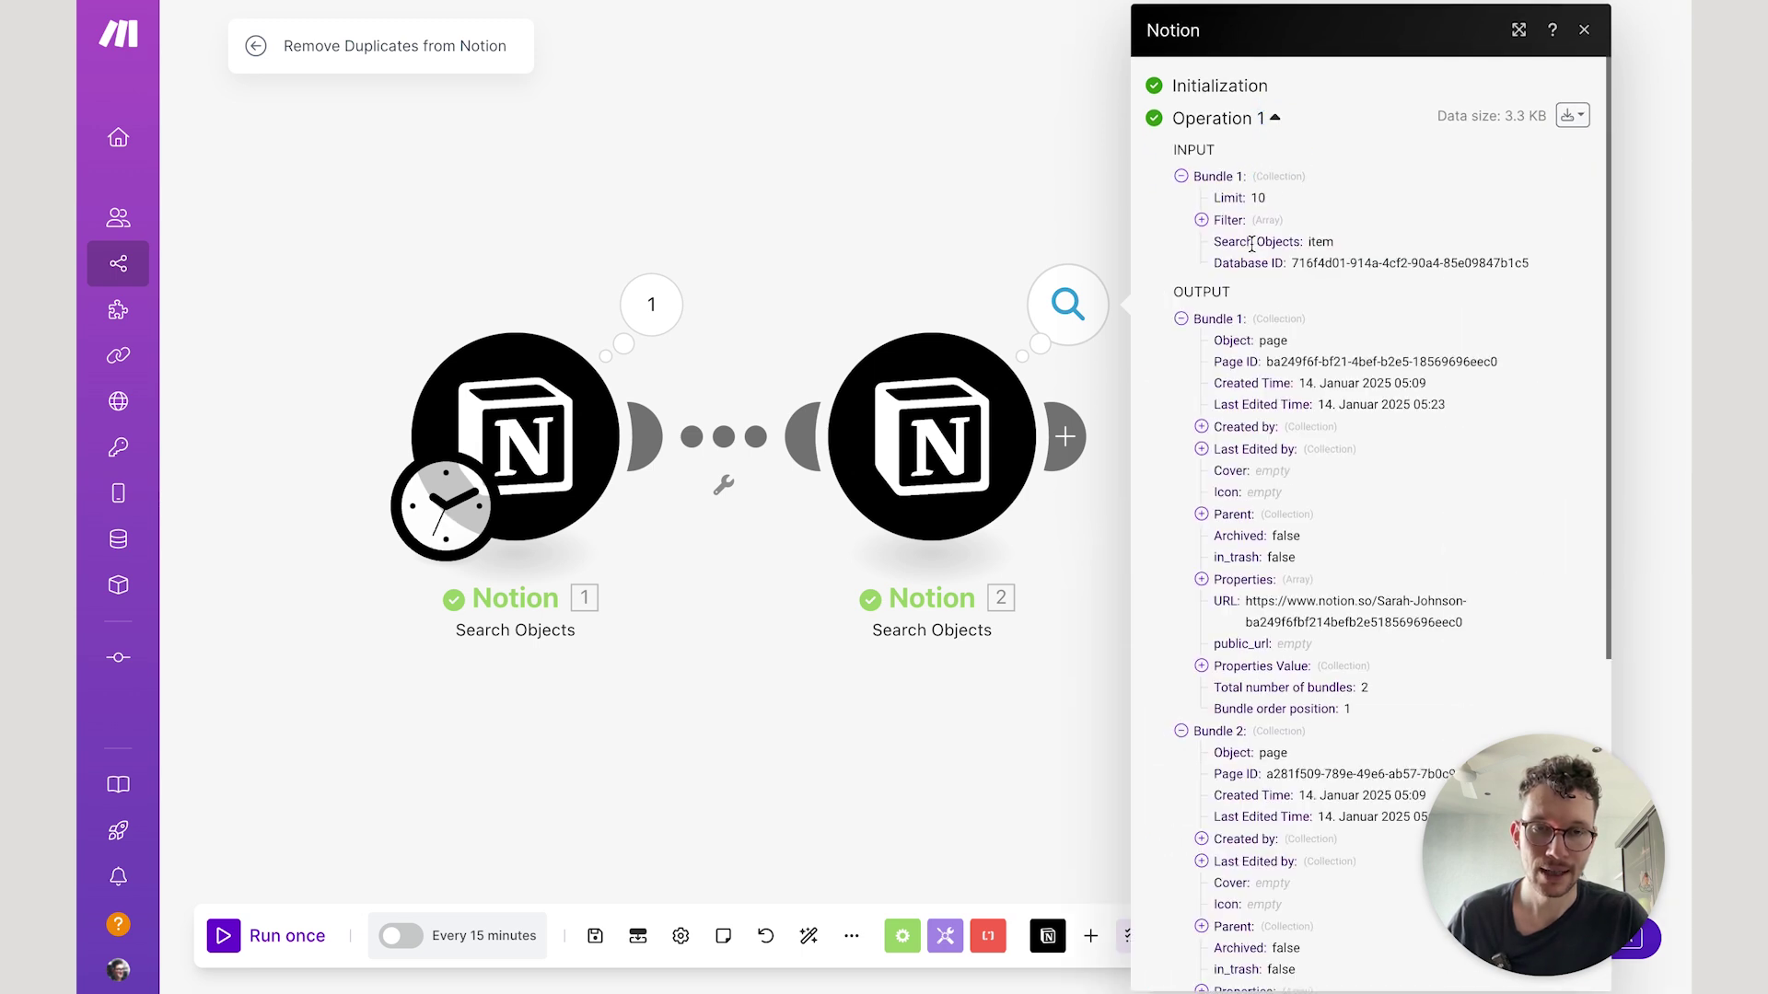
scroll(1256, 280, "down", 10)
scroll(1247, 369, "up", 10)
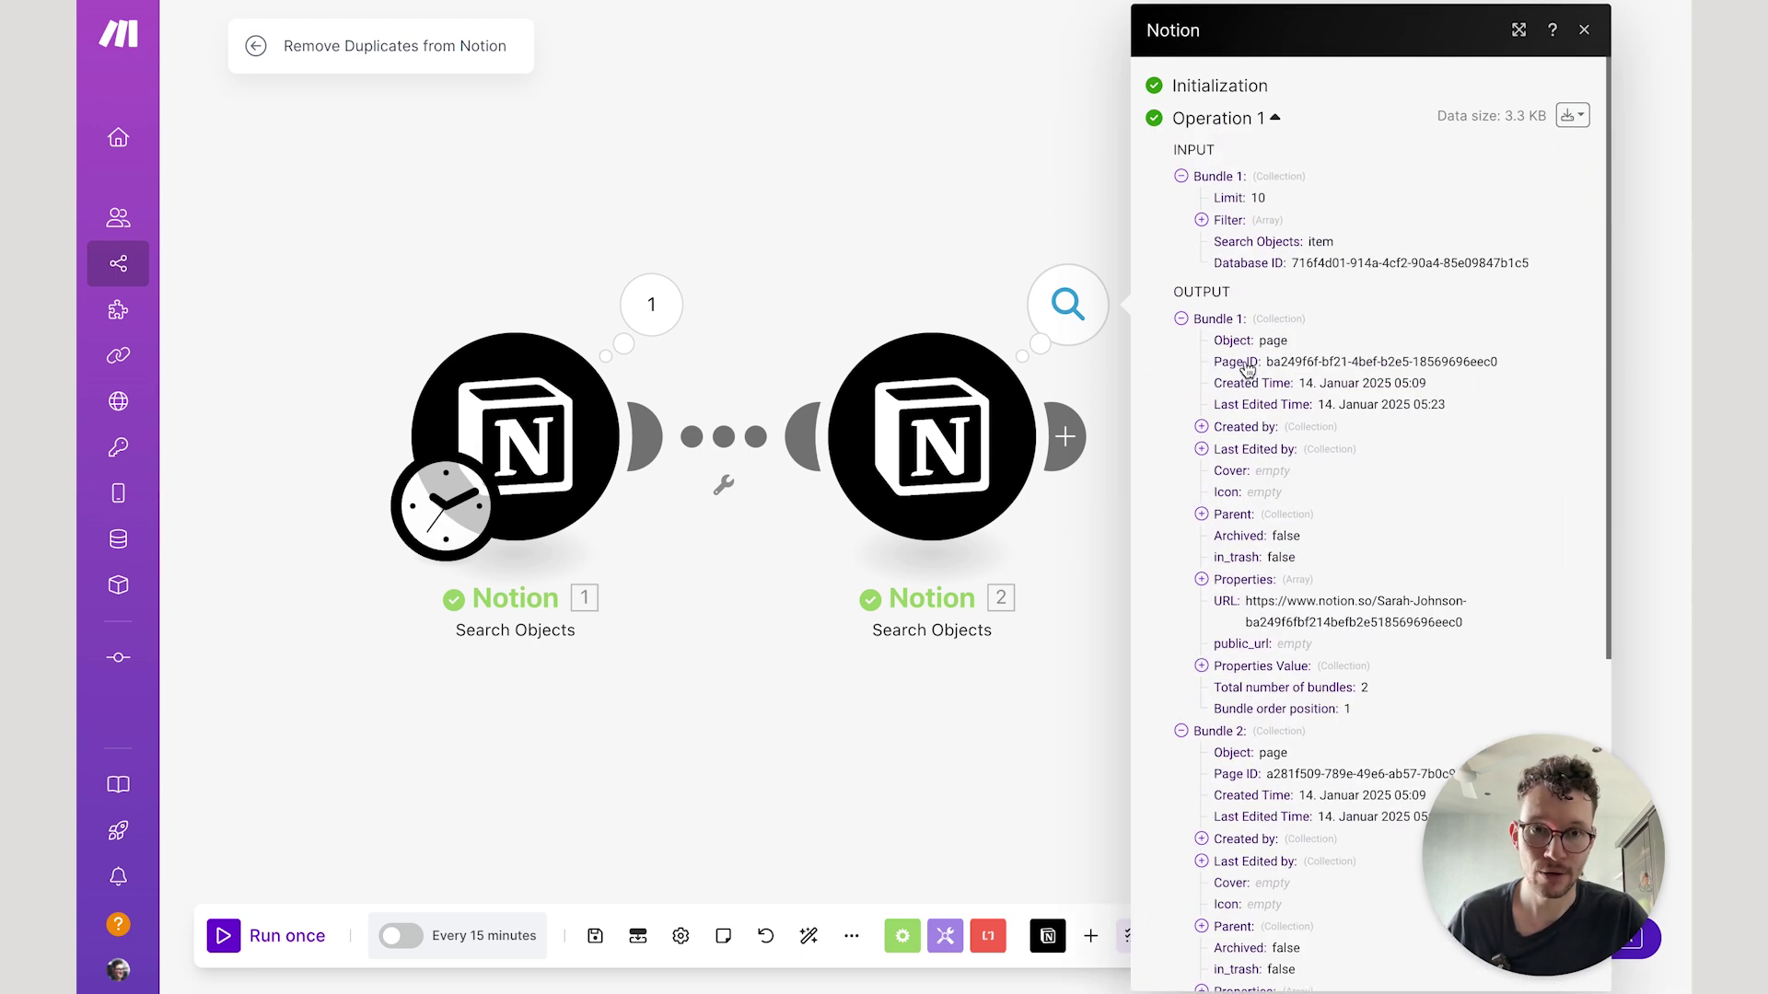
left_click_drag(1191, 322, 1244, 320)
left_click(1192, 344)
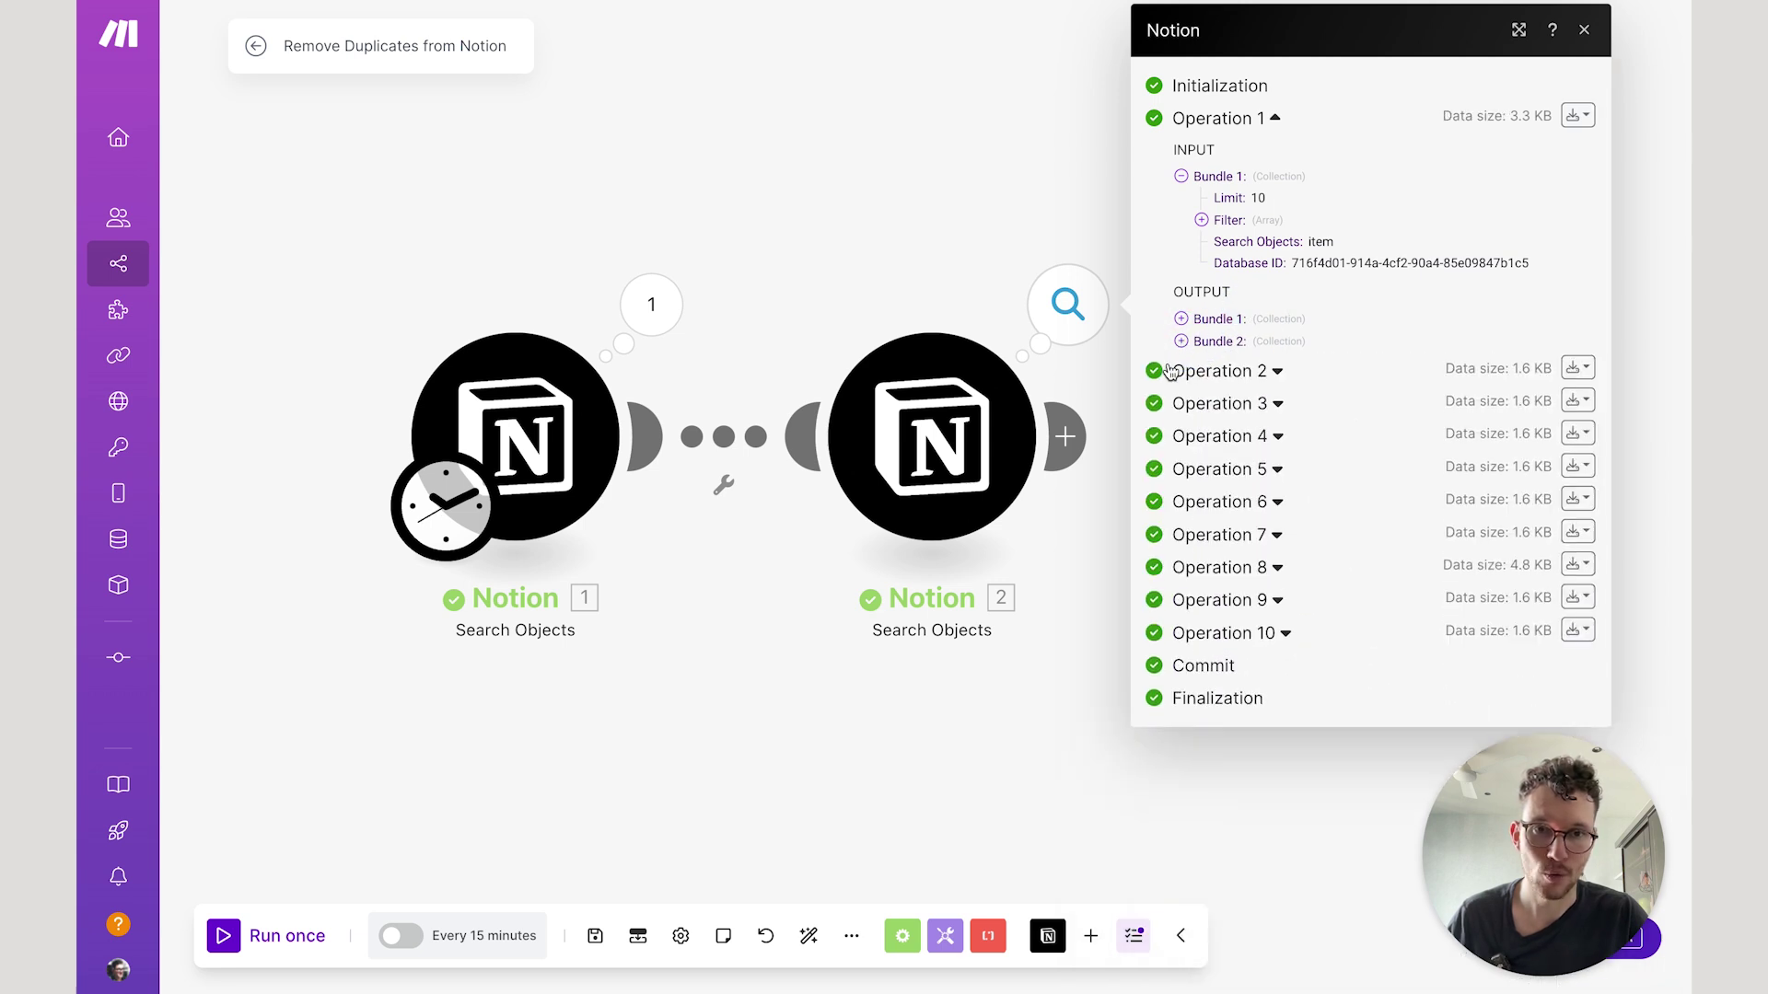
left_click(1183, 371)
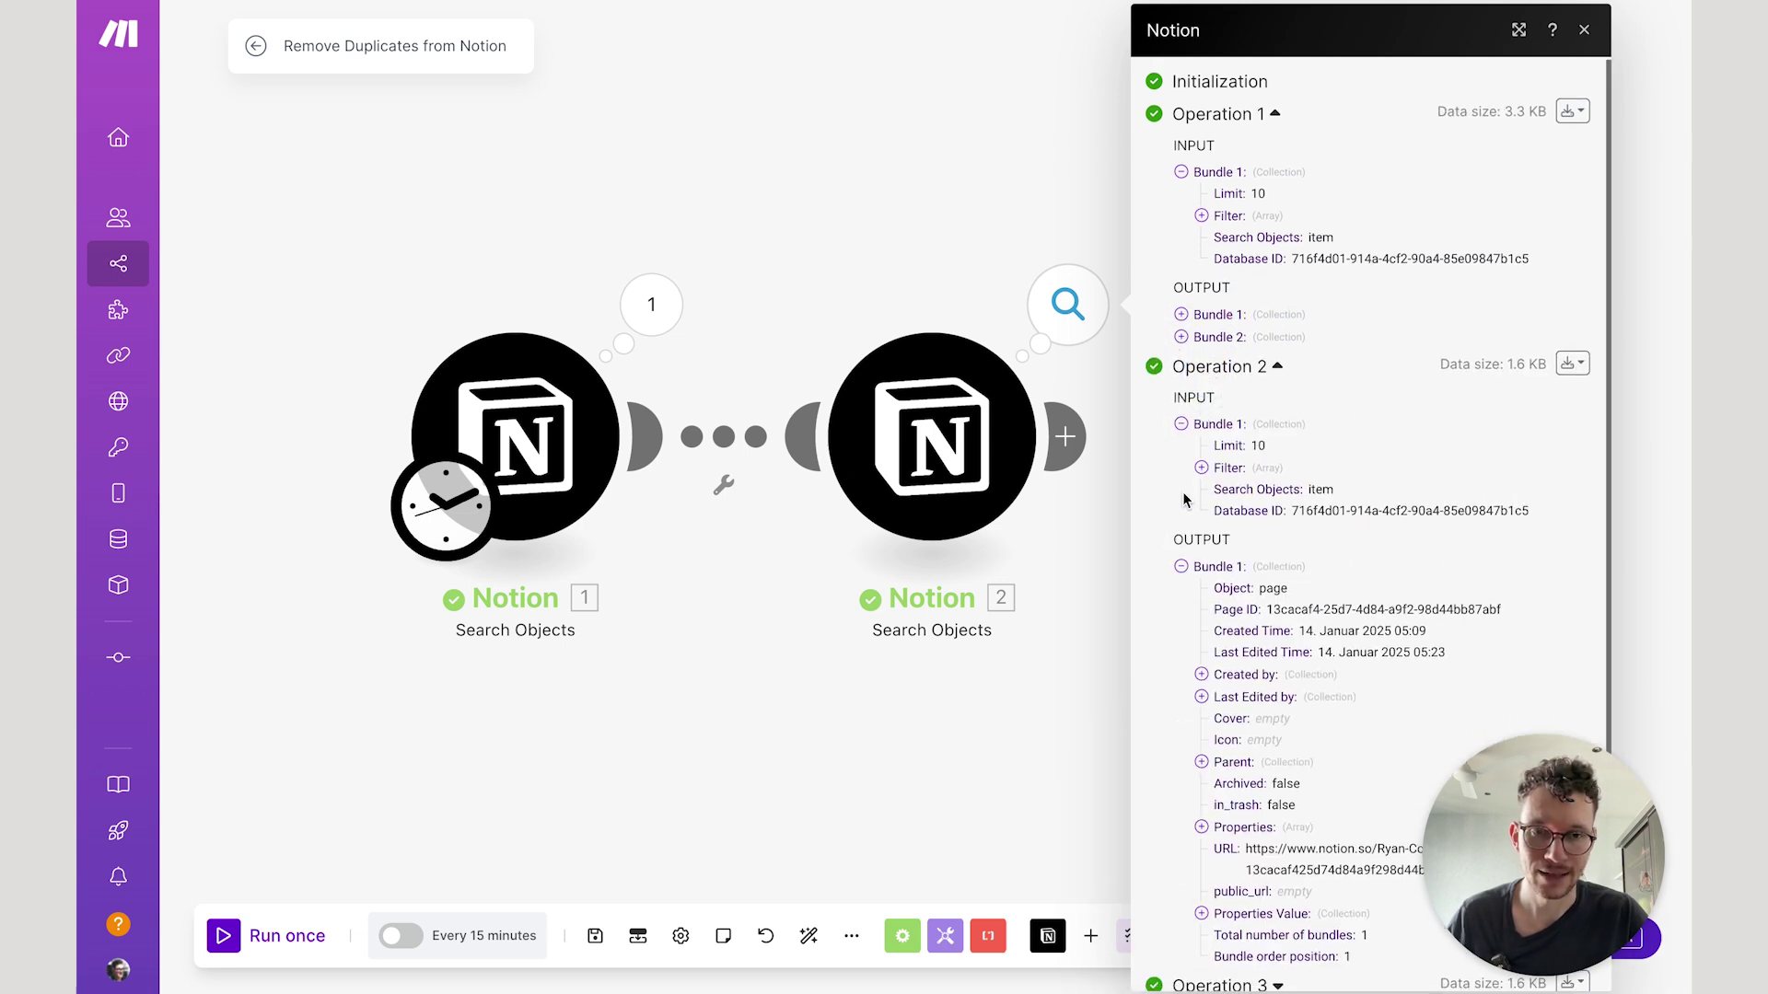
left_click(1181, 566)
left_click(1278, 602)
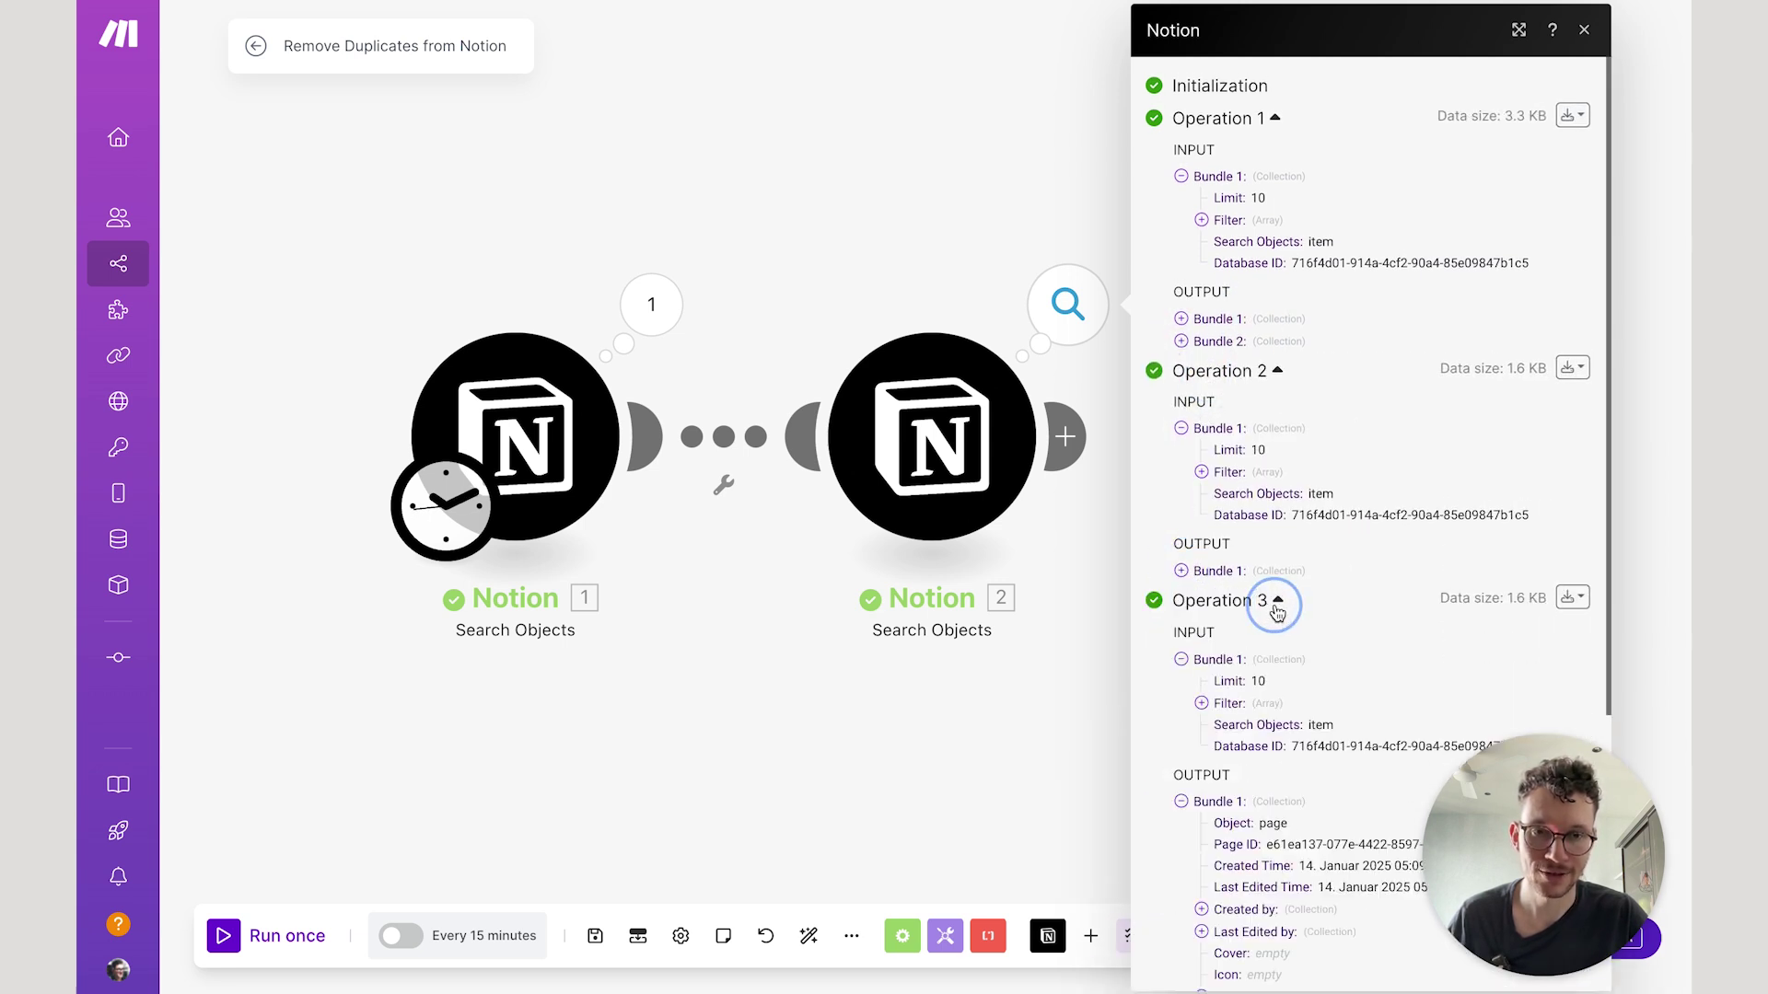
scroll(1275, 606, "down", 2)
left_click(1187, 659)
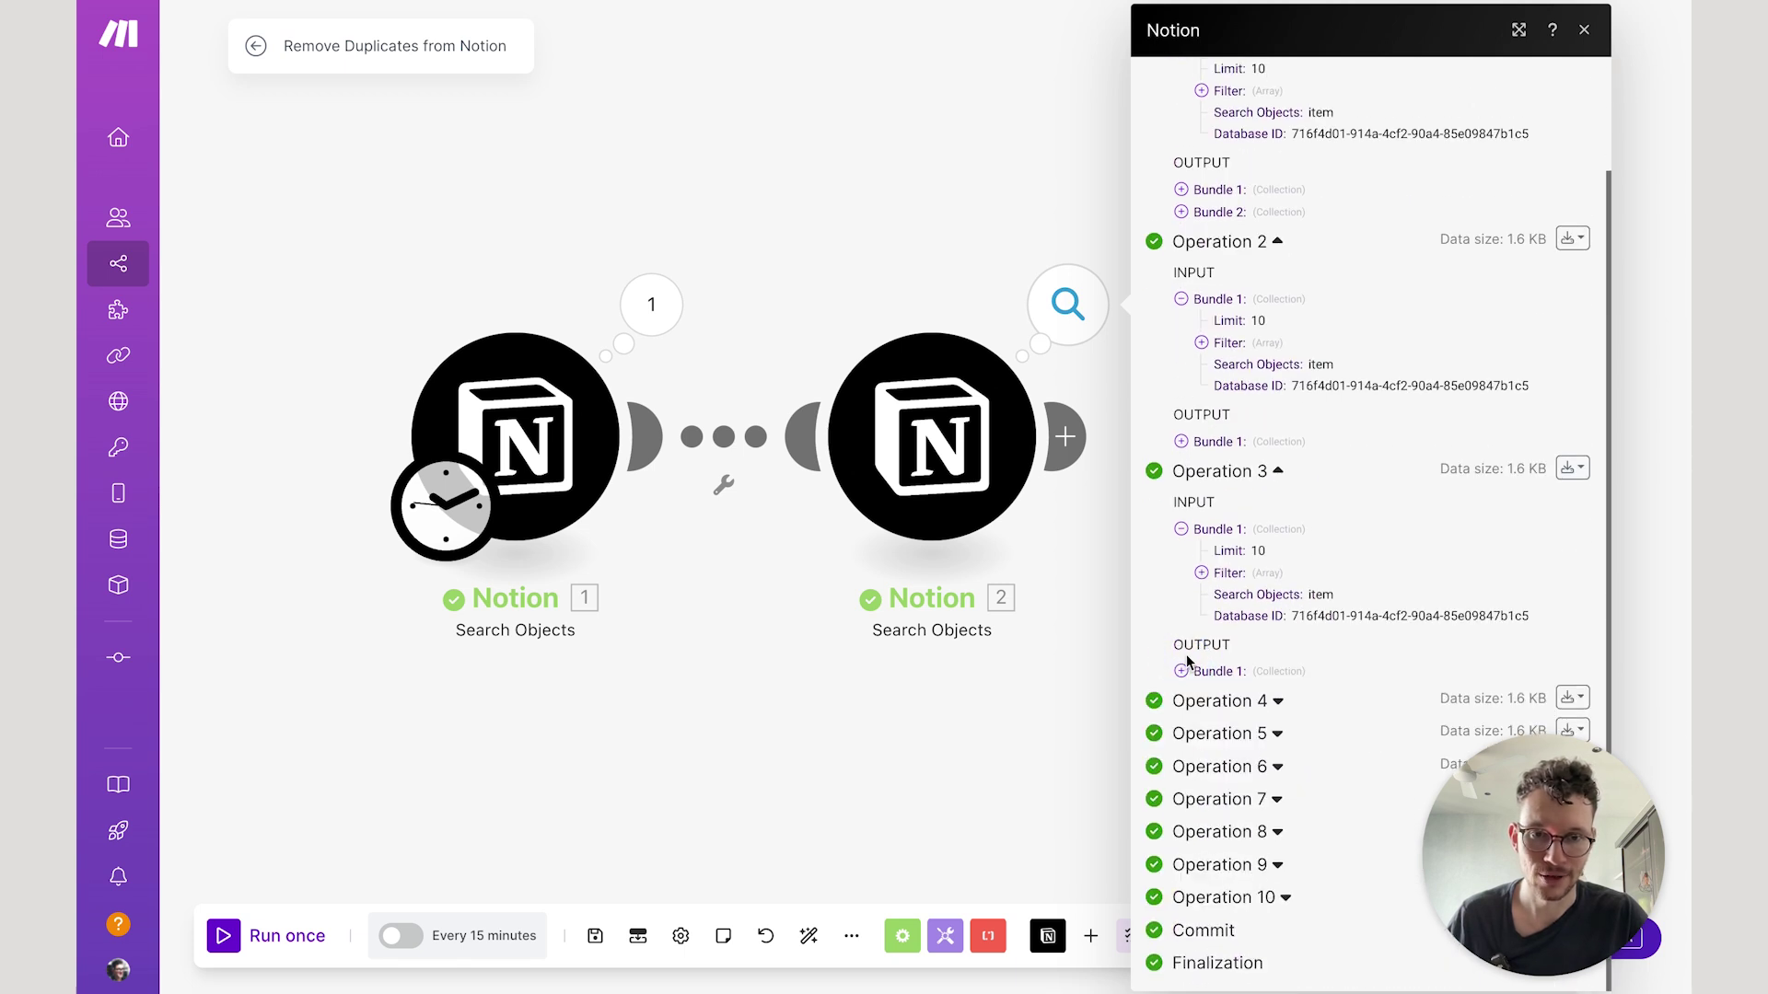
scroll(1194, 663, "up", 2)
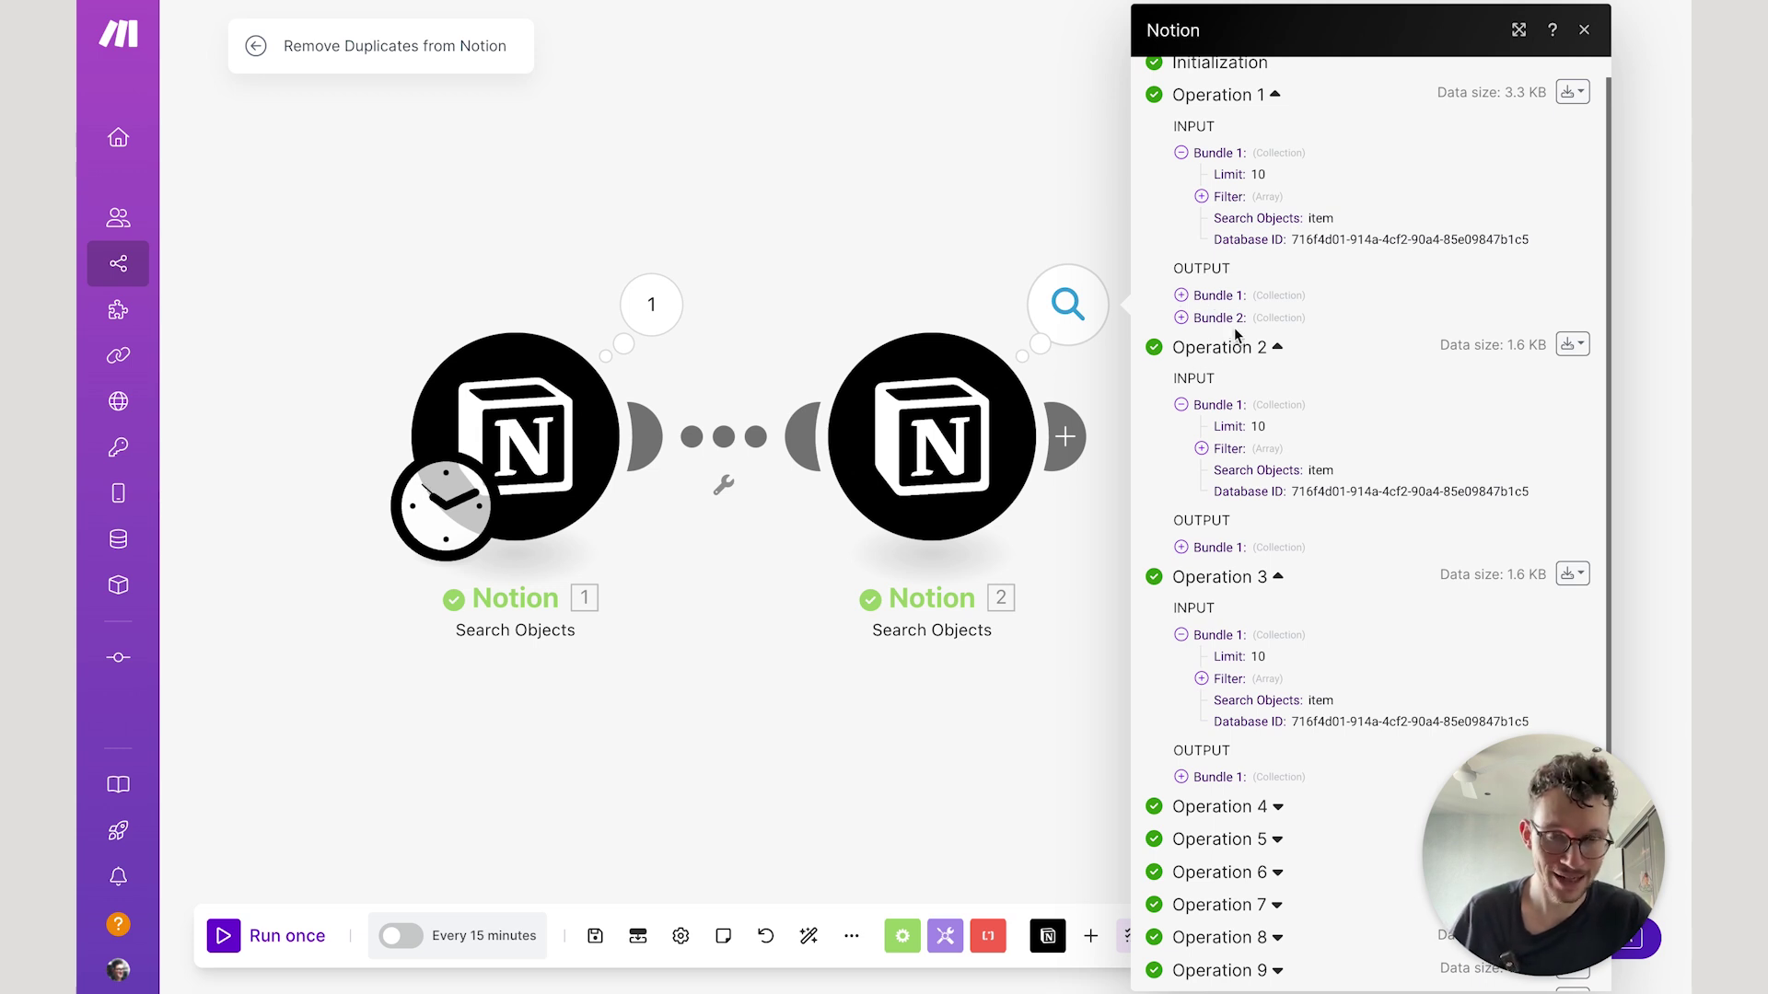
Add a Notion 'Delete a Page Content' step after module 2, with Page Content ID mapped to 2. Page ID.
left_click_drag(974, 177, 671, 218)
left_click(774, 470)
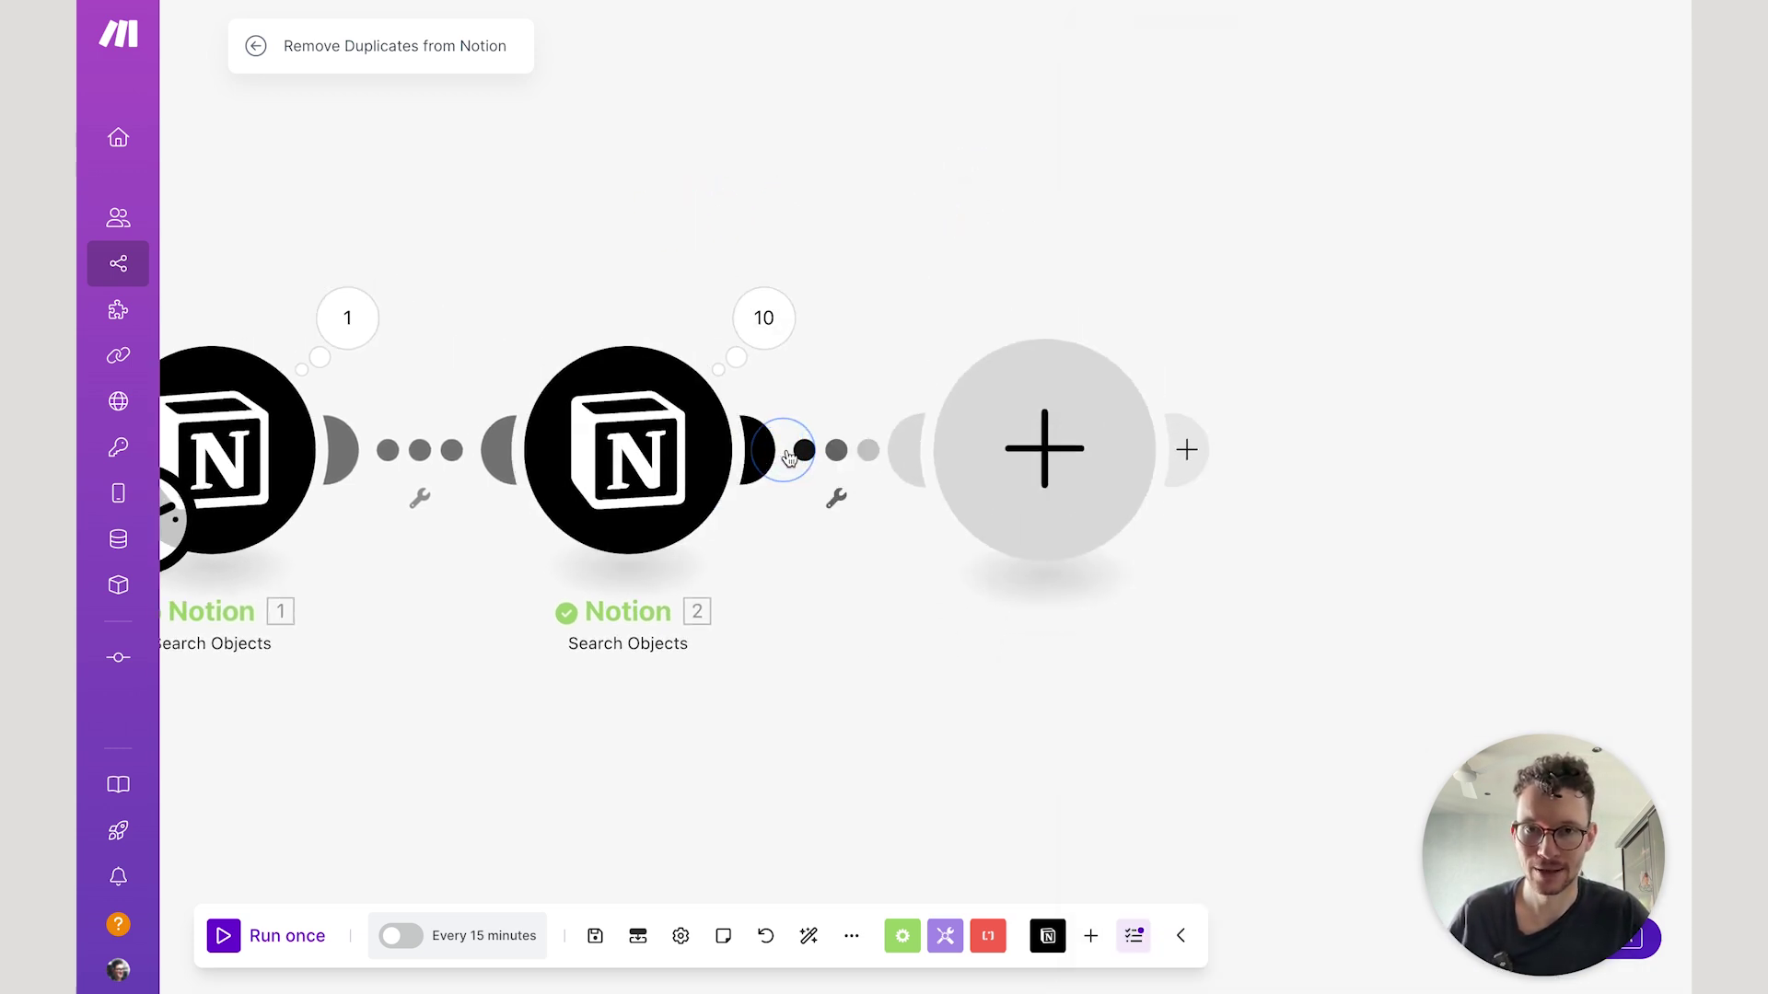
left_click(1227, 289)
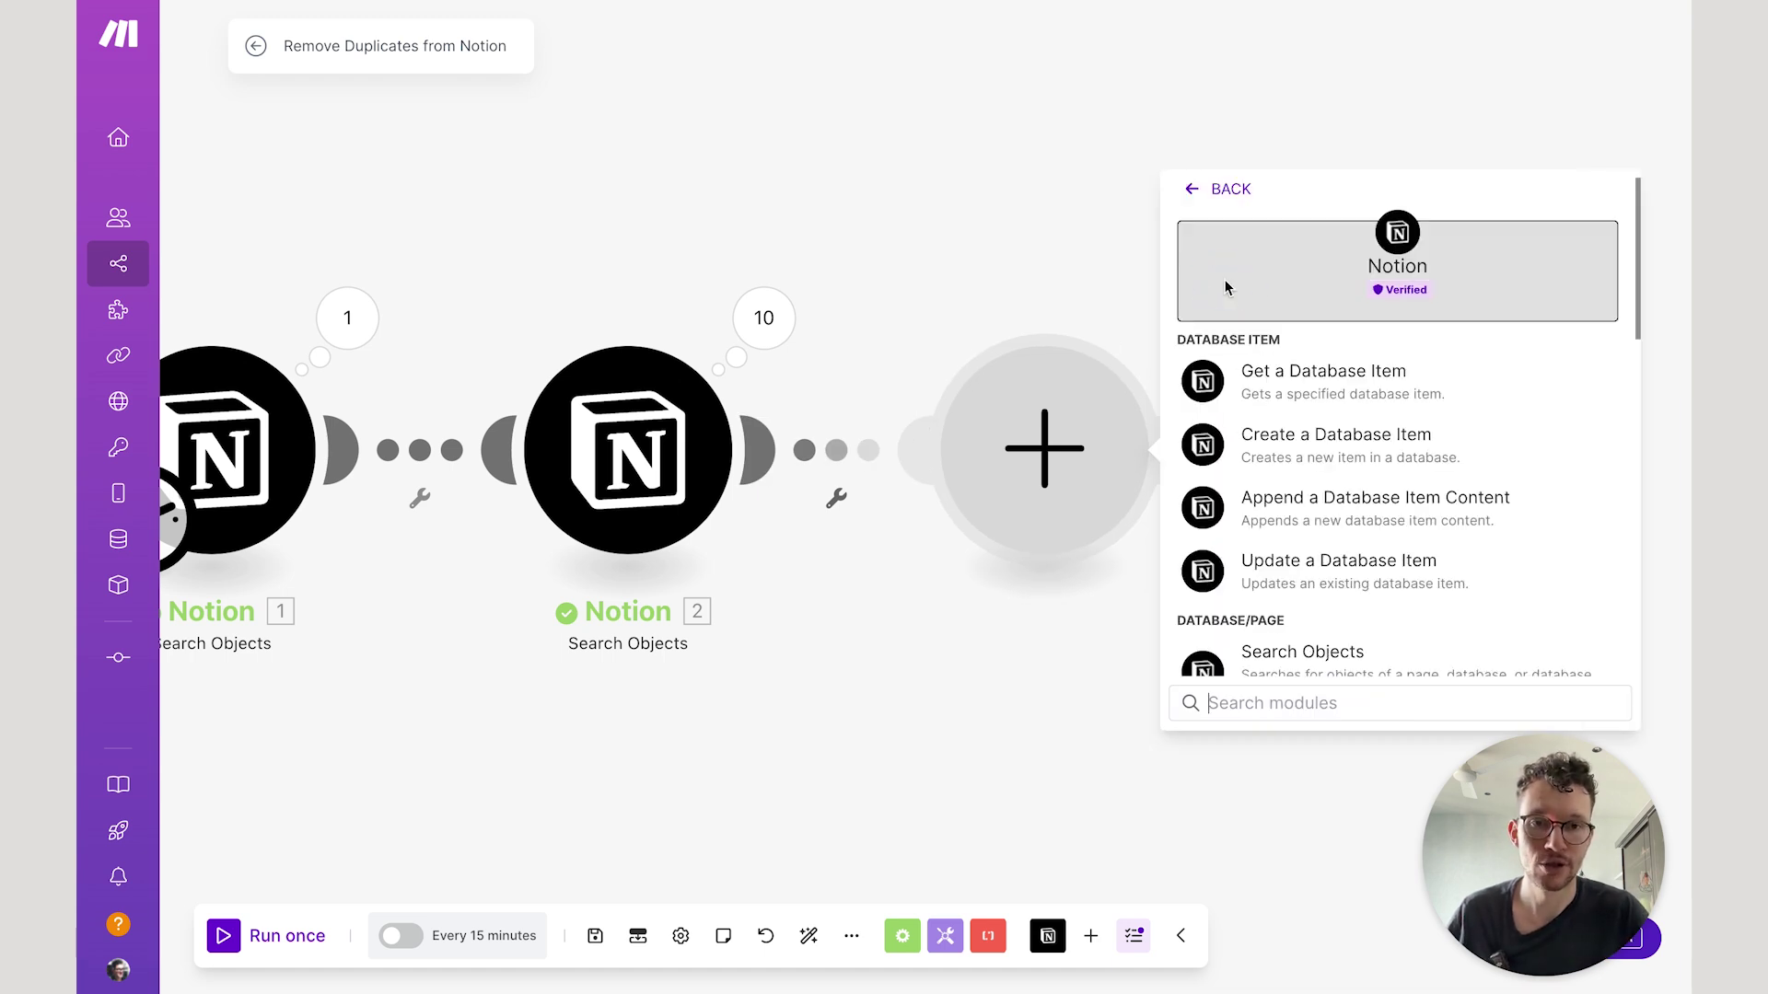
type("del")
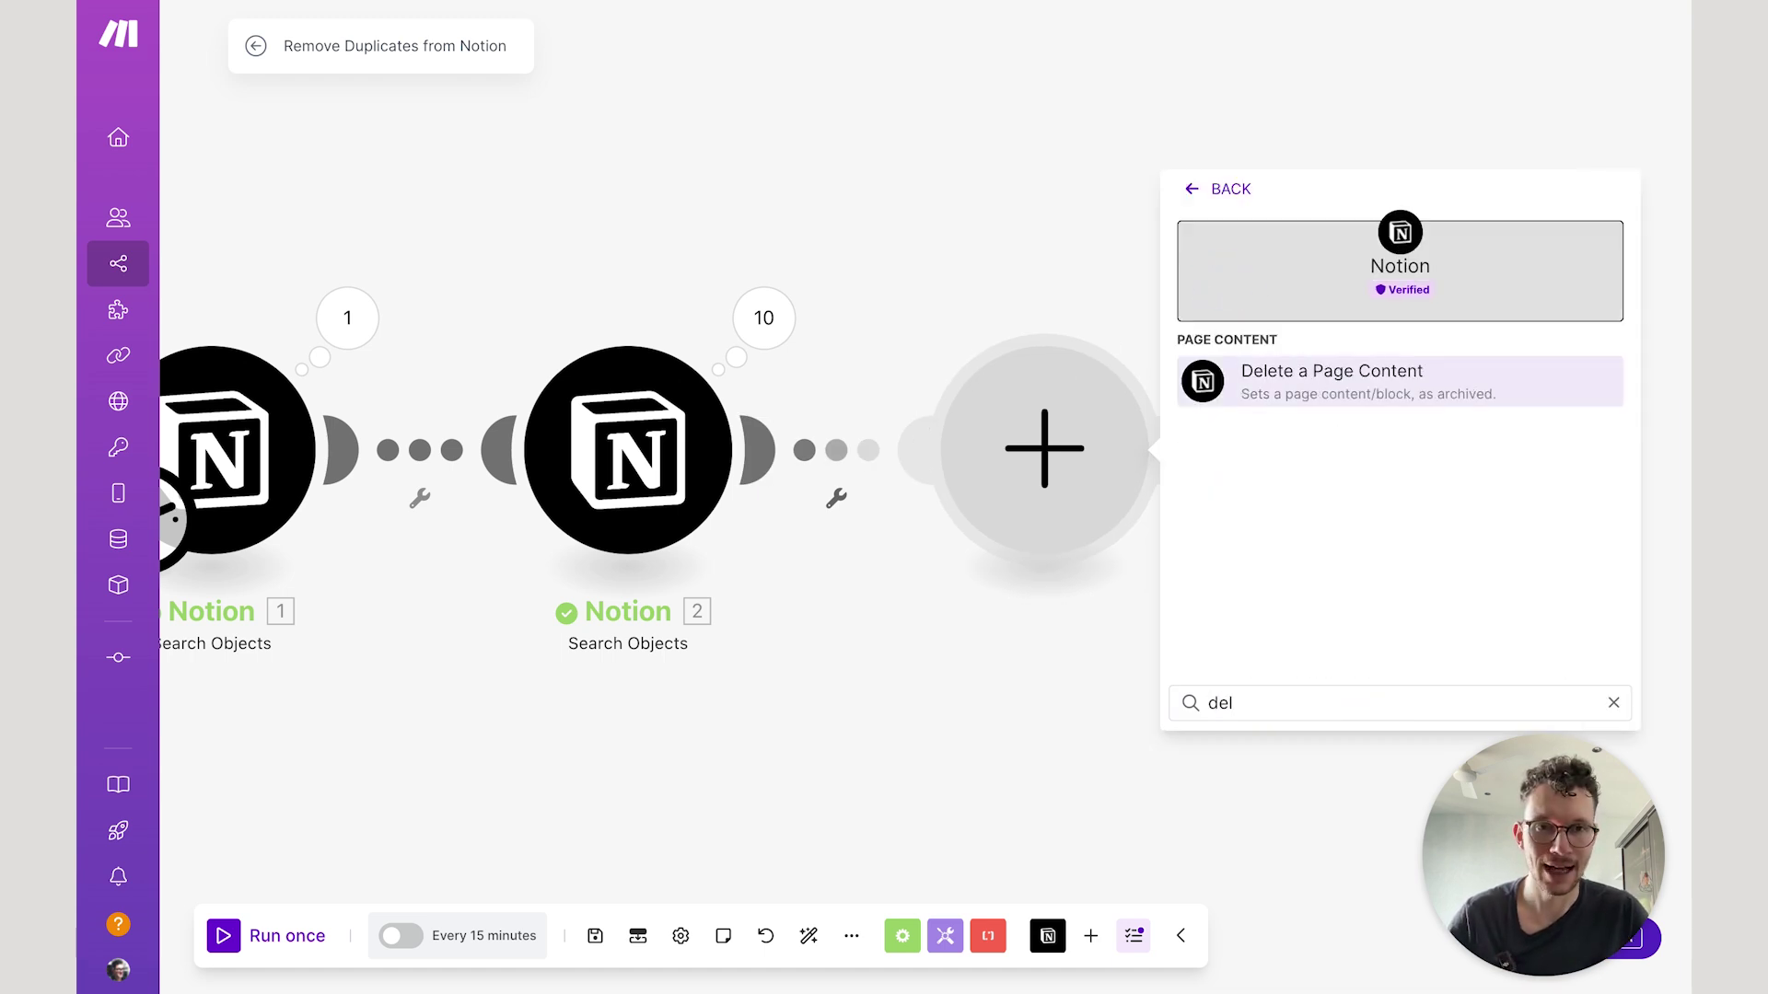
left_click(1326, 370)
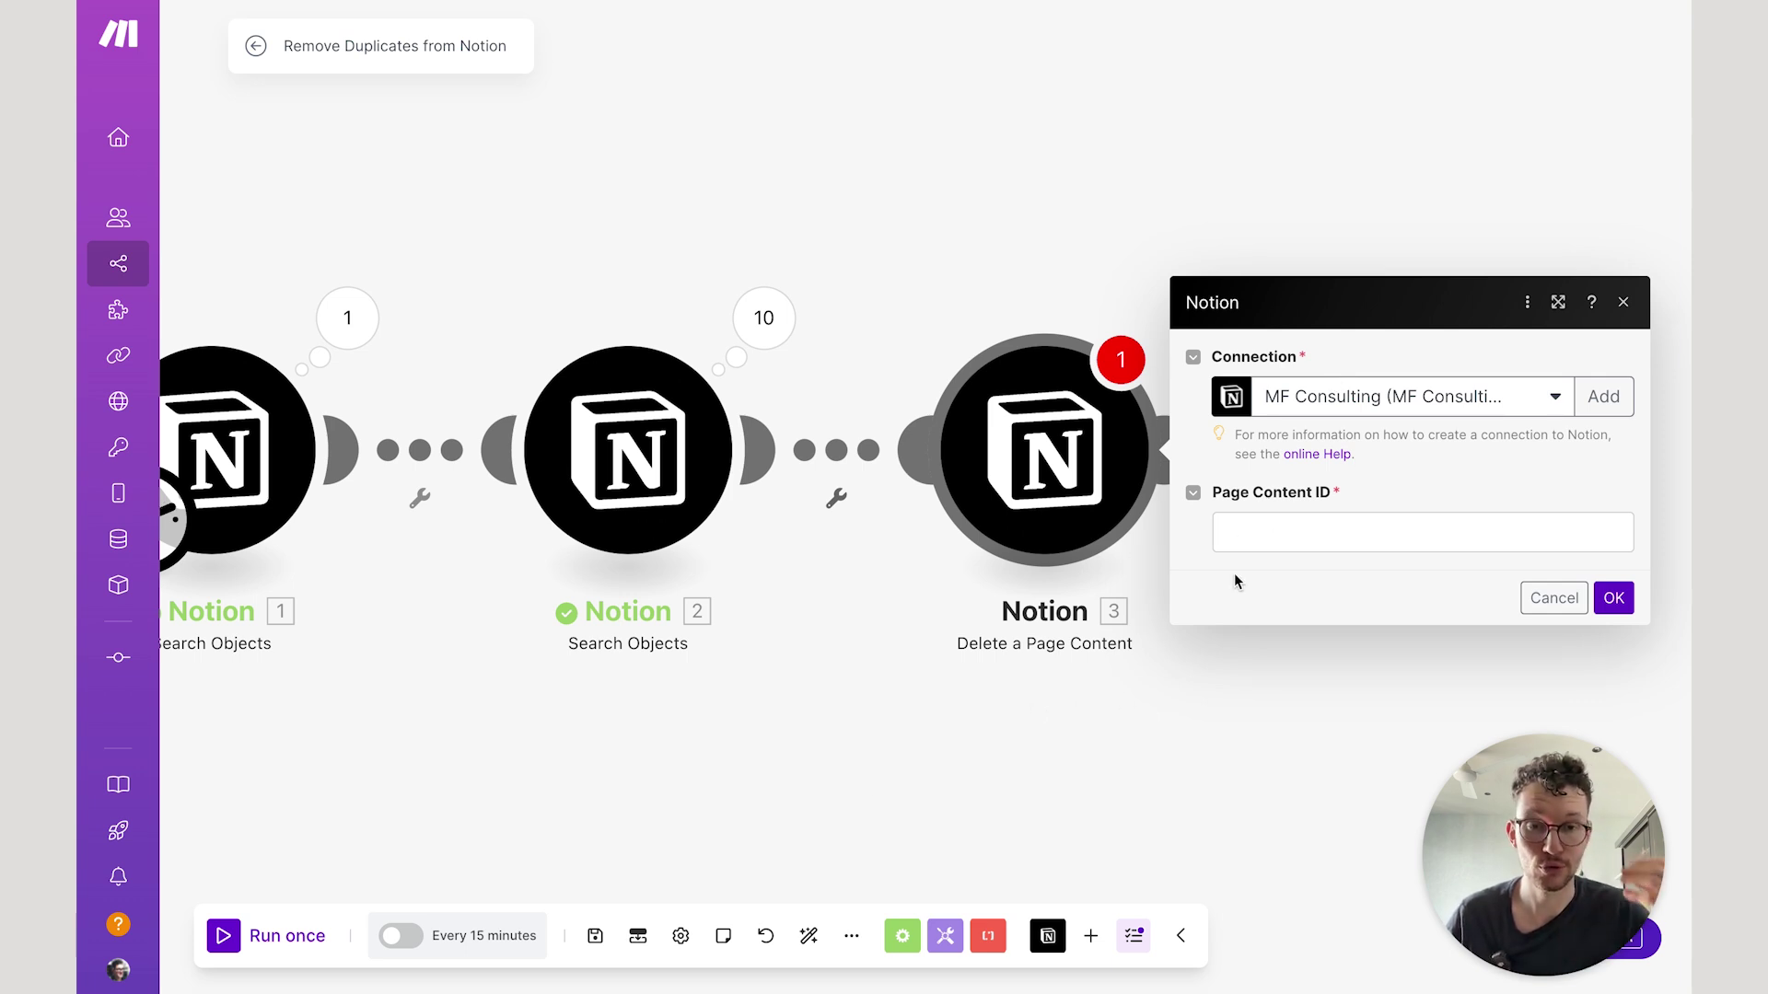
left_click(1291, 528)
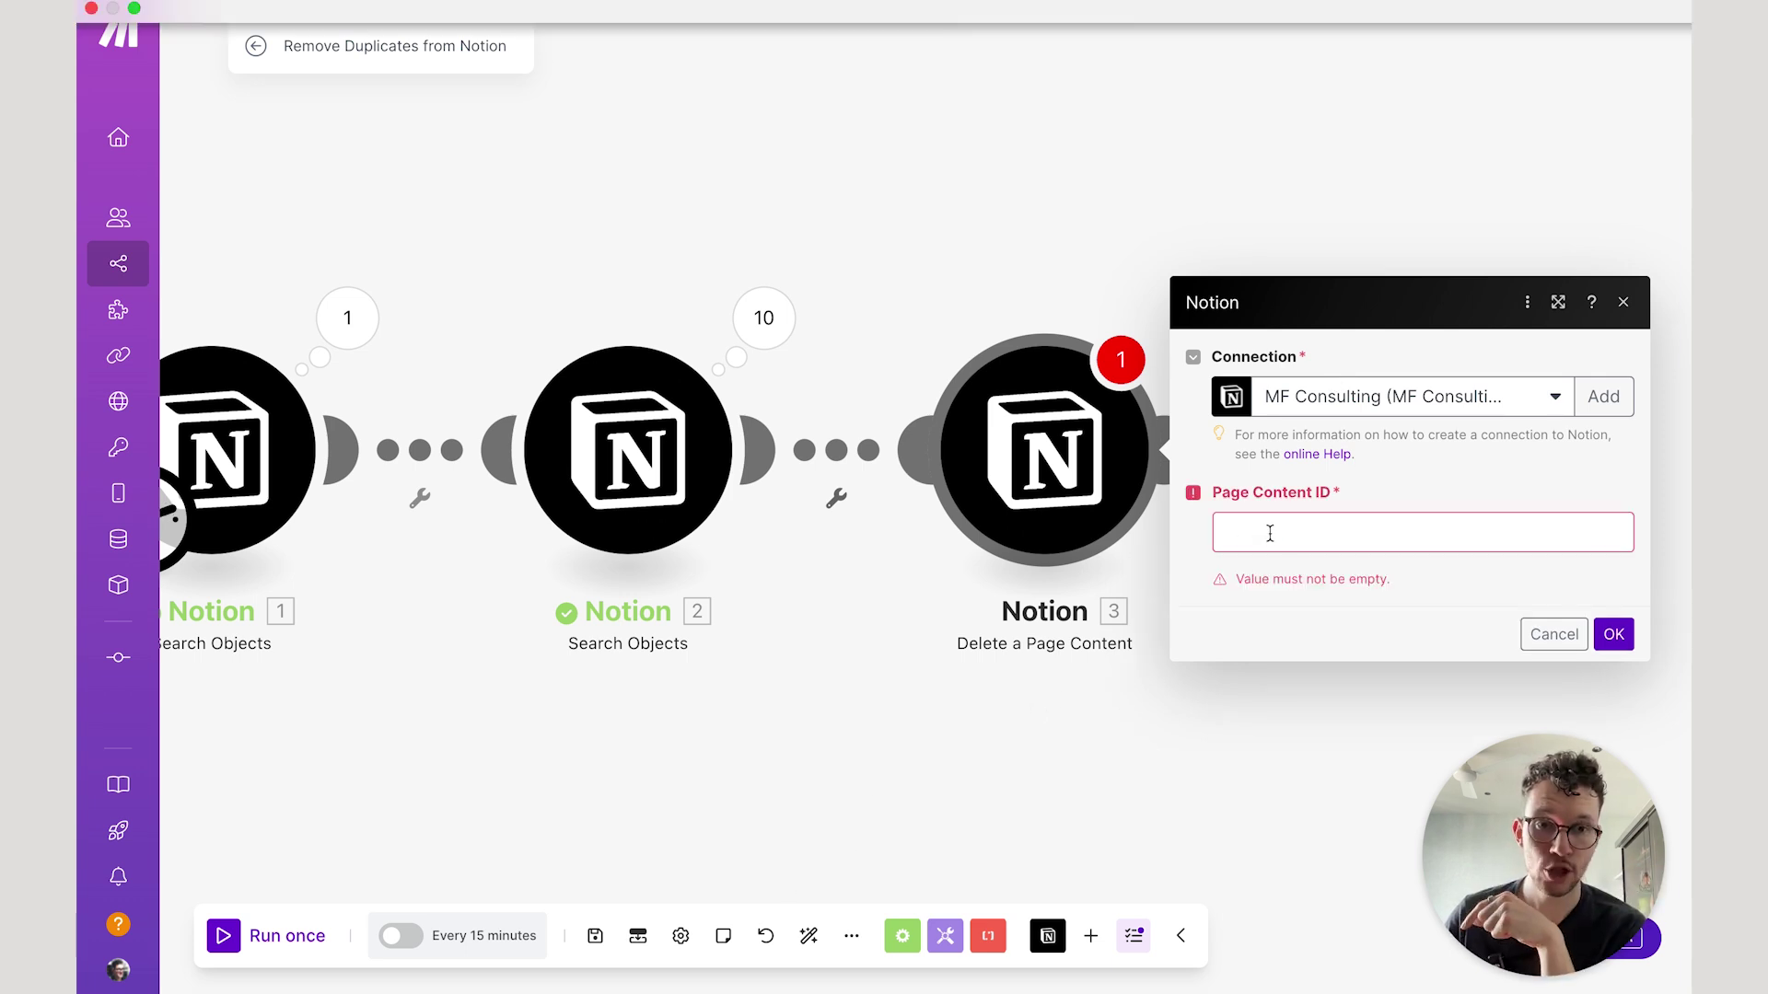
left_click(1270, 534)
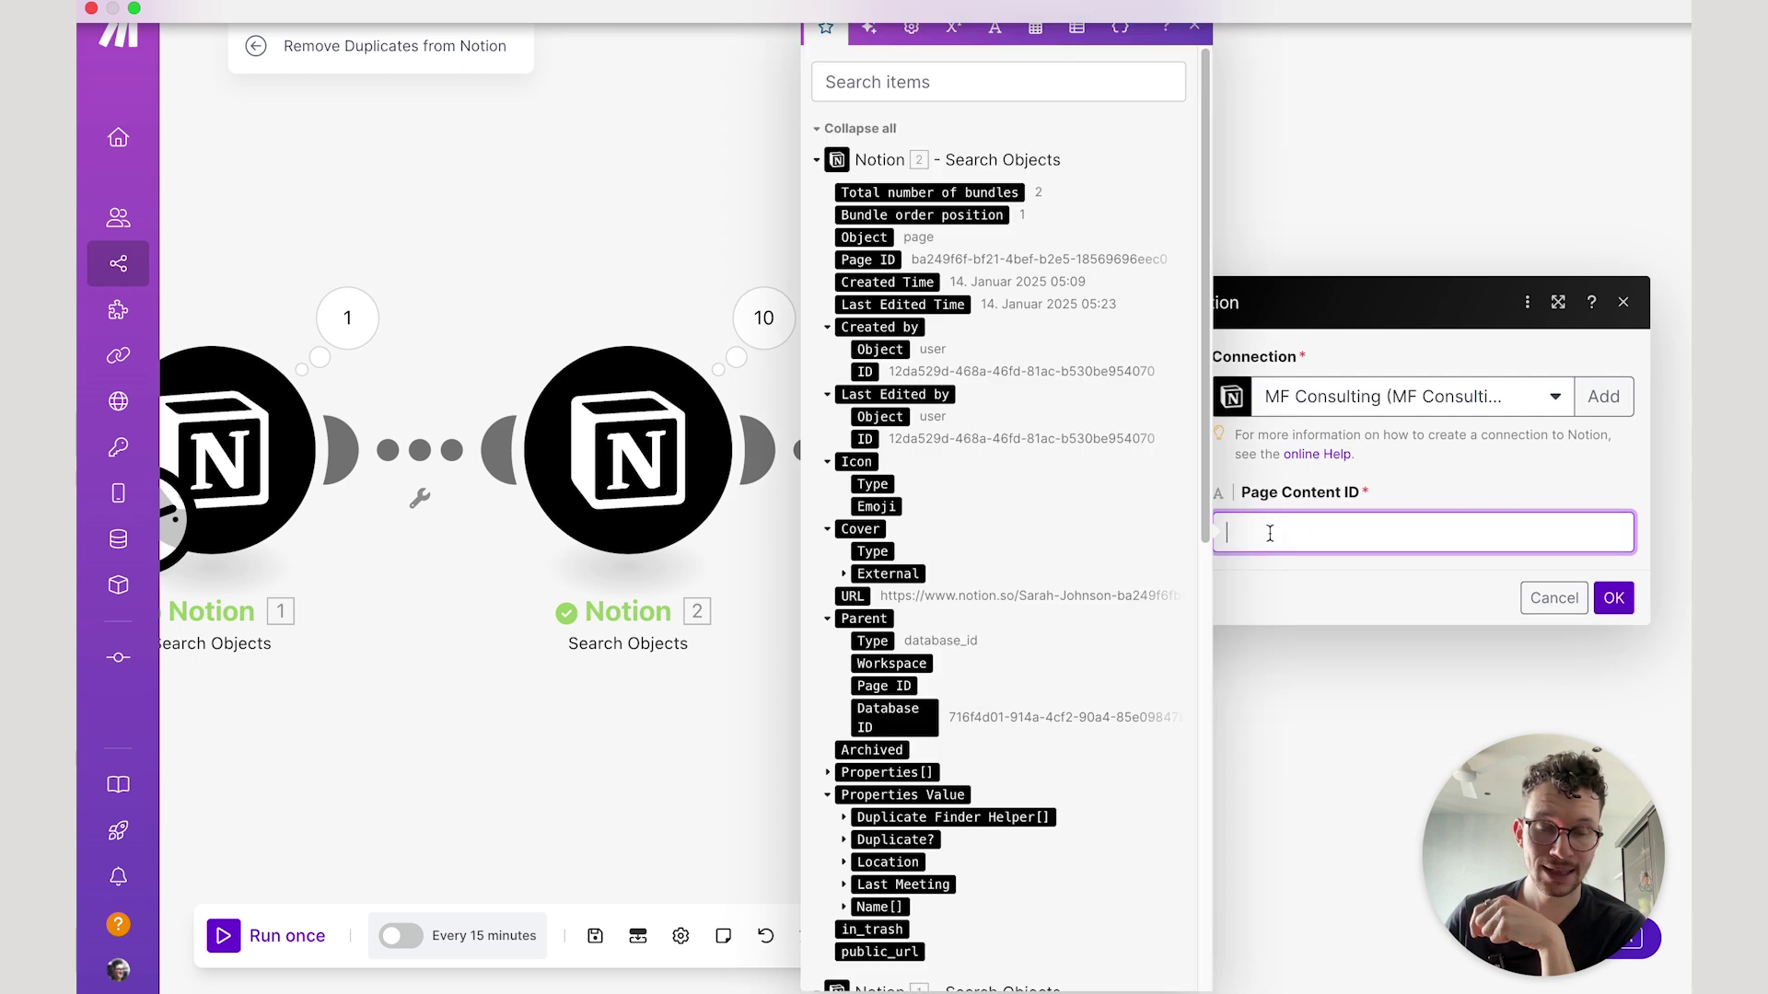
left_click(875, 257)
left_click(1614, 598)
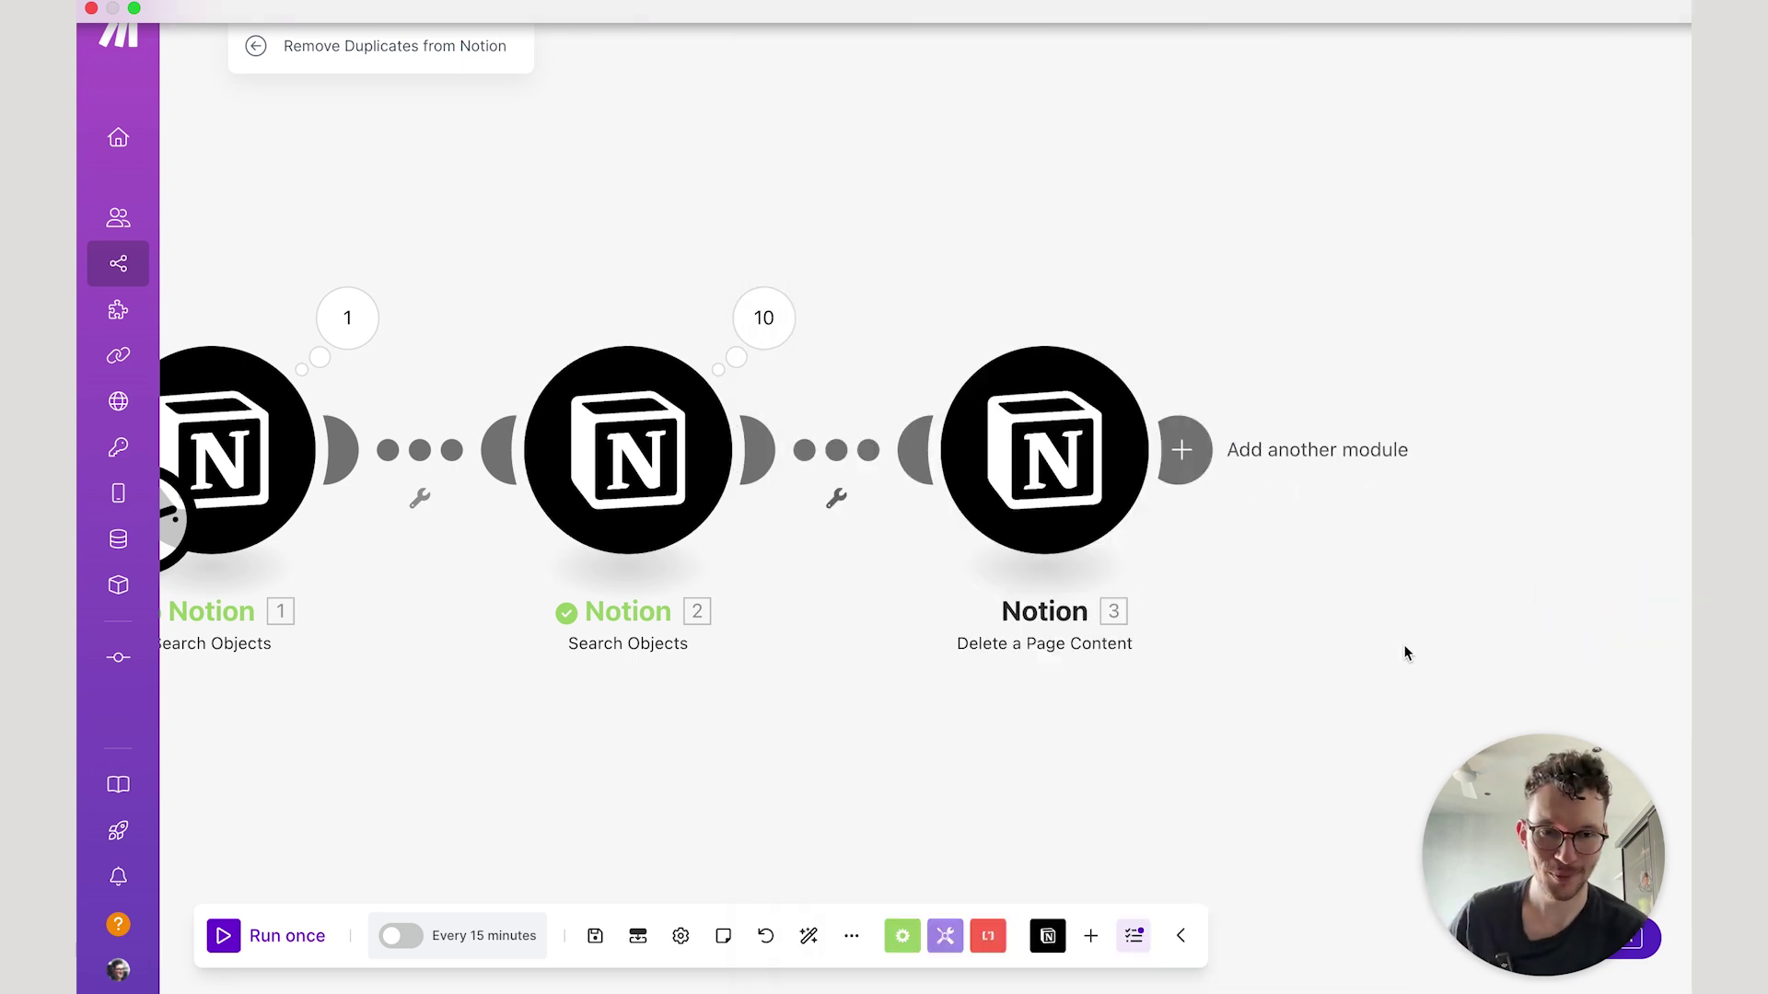
left_click_drag(1074, 730, 1215, 670)
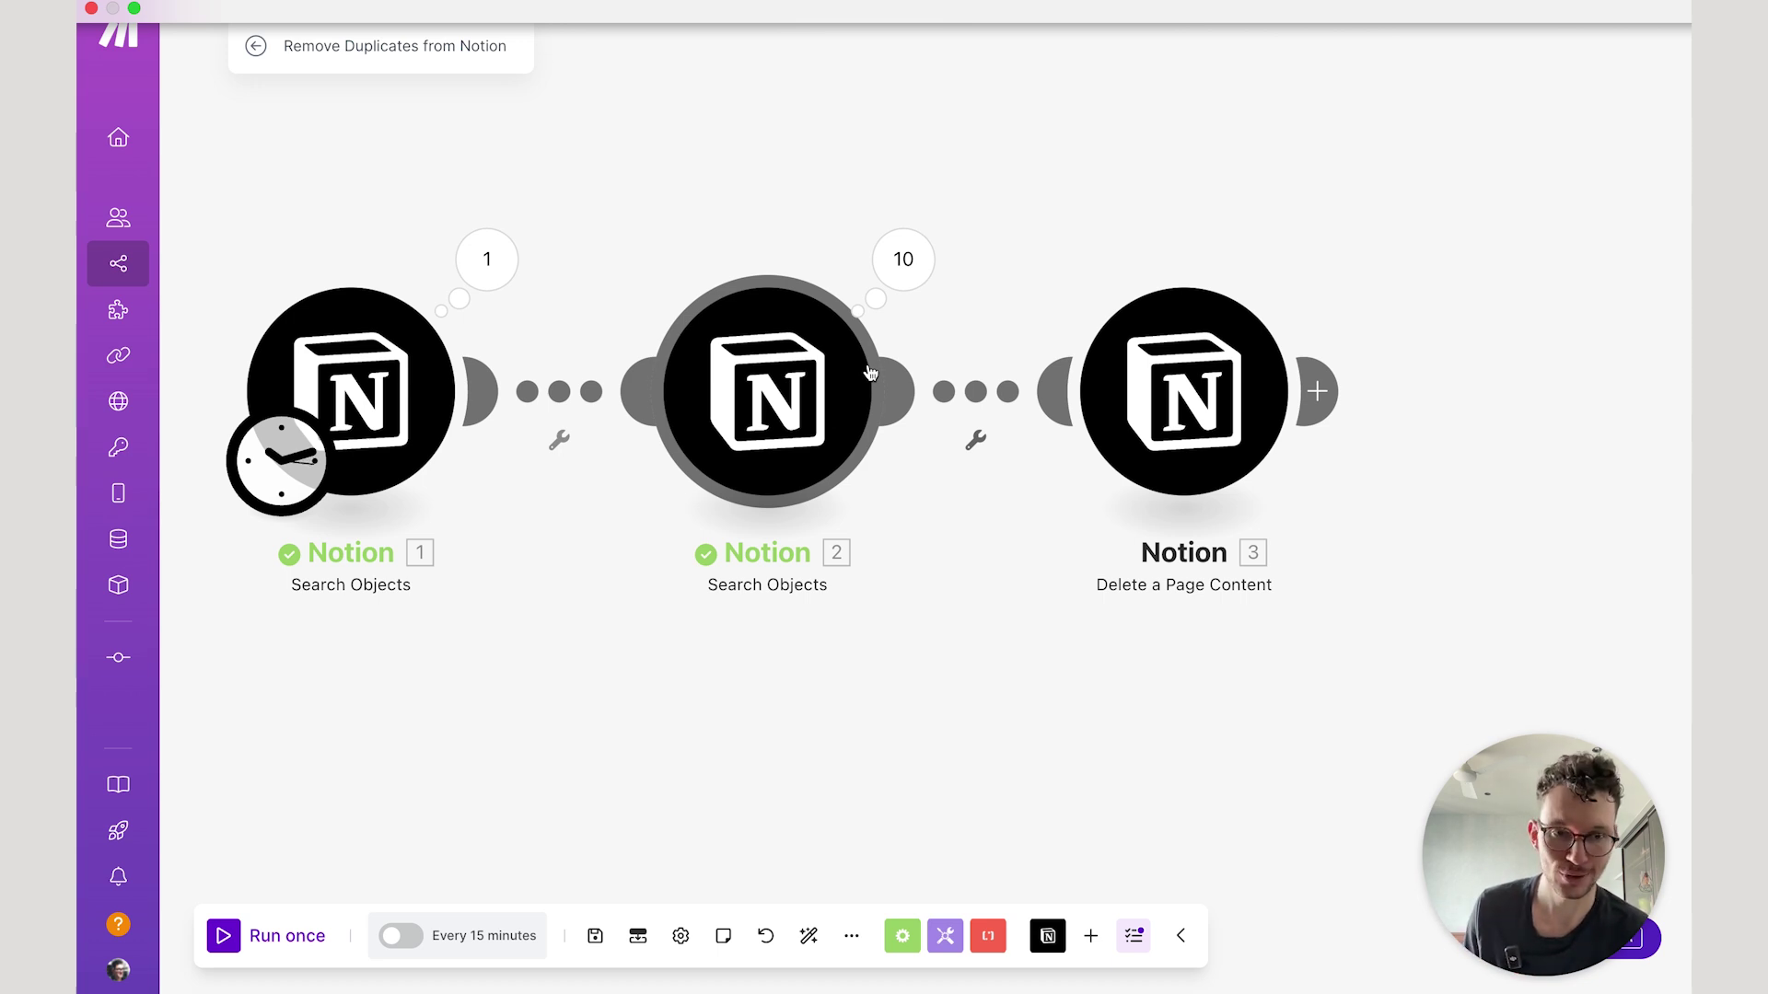
Create a filter labelled 'Continue?' requiring Total number of bundles greater than 1.
left_click(976, 399)
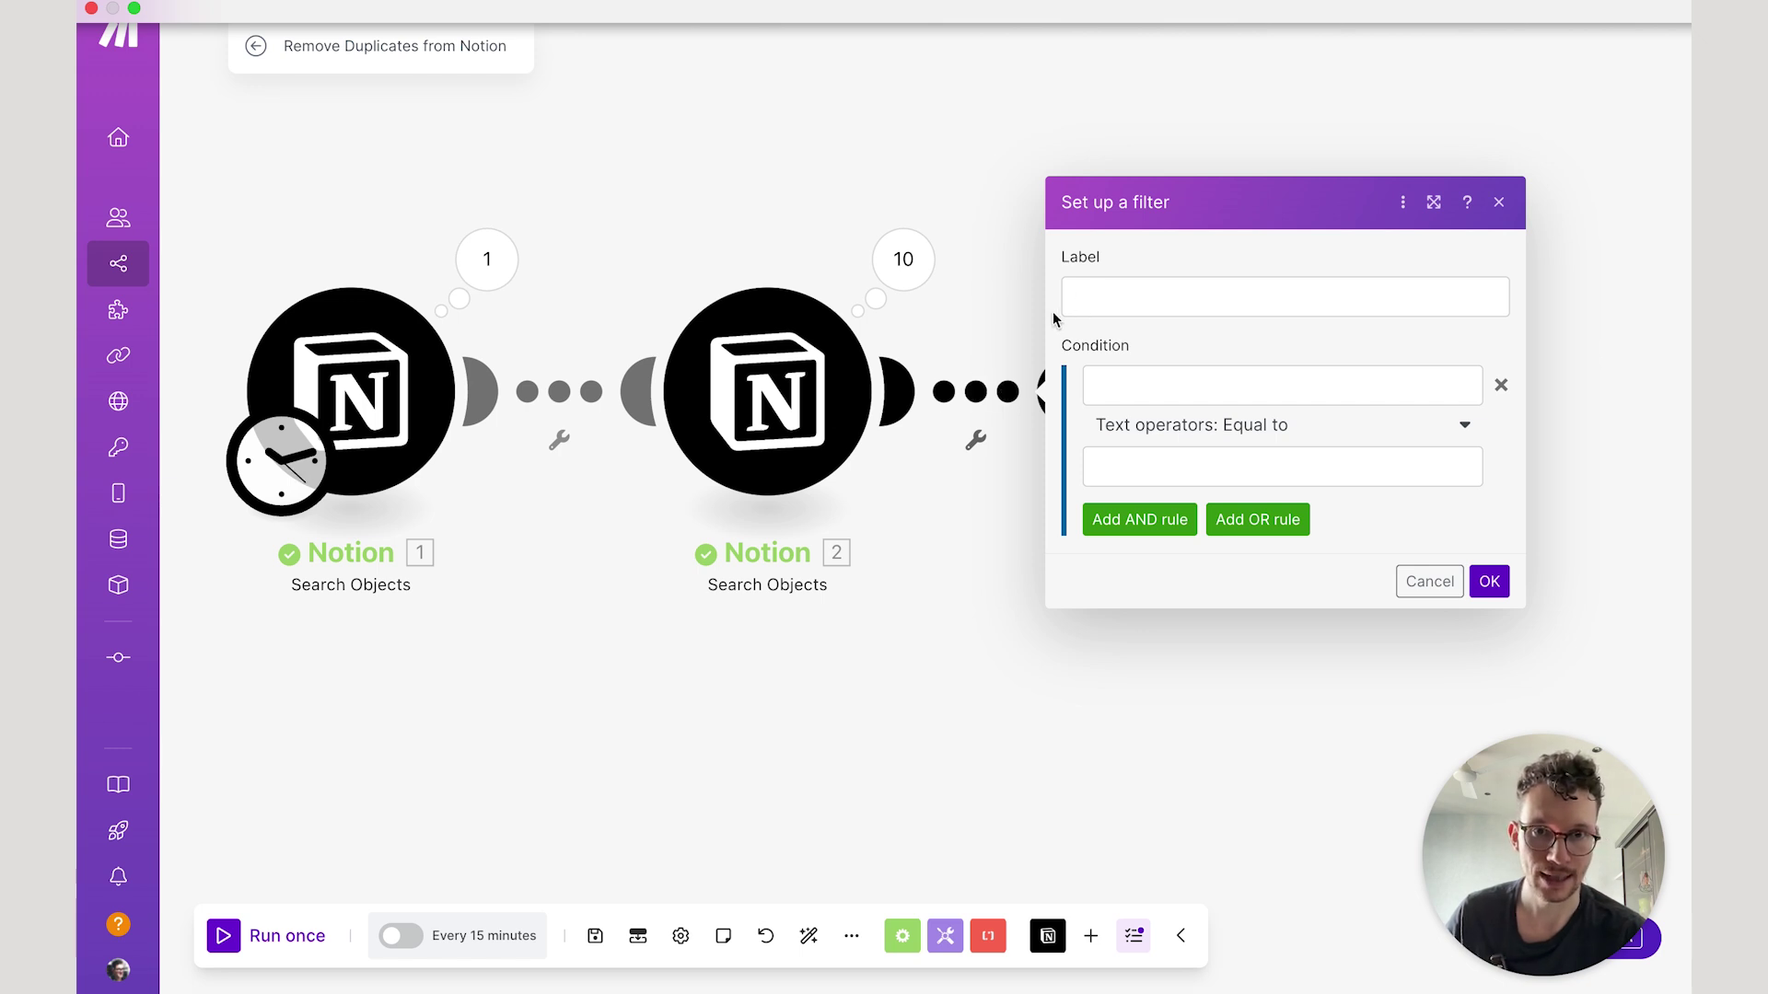
left_click(1115, 304)
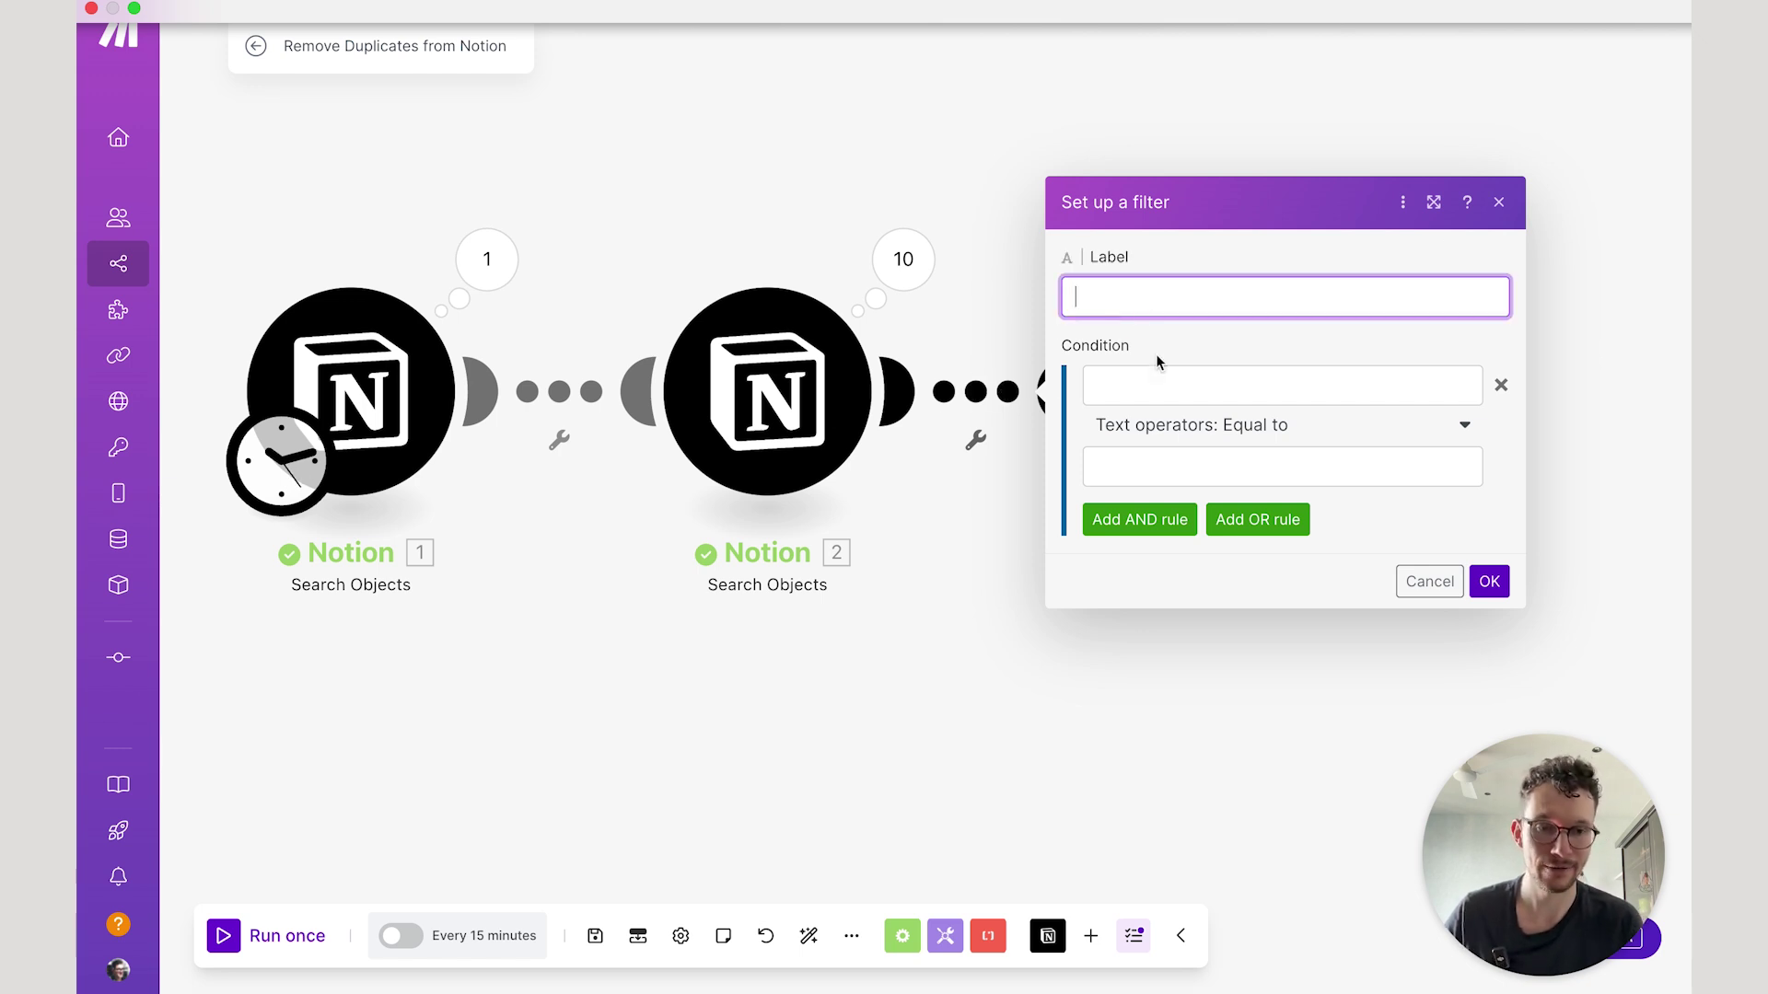
type("Continue?")
left_click(1141, 386)
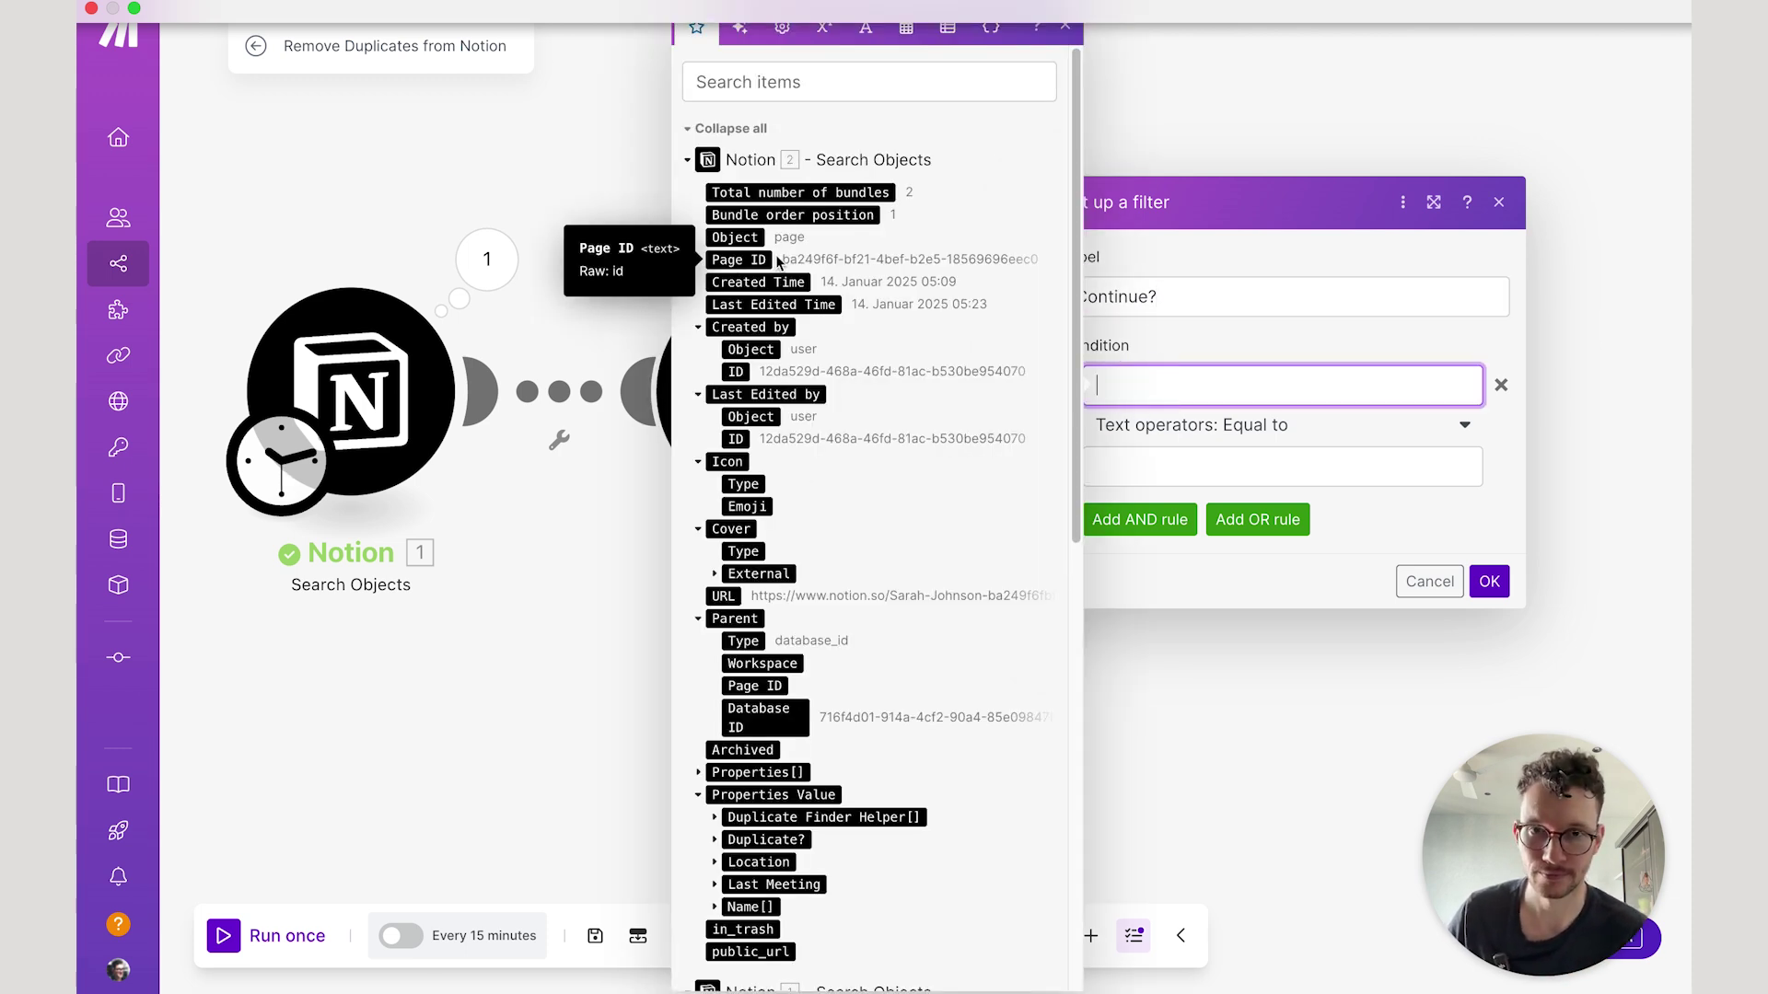
left_click(804, 193)
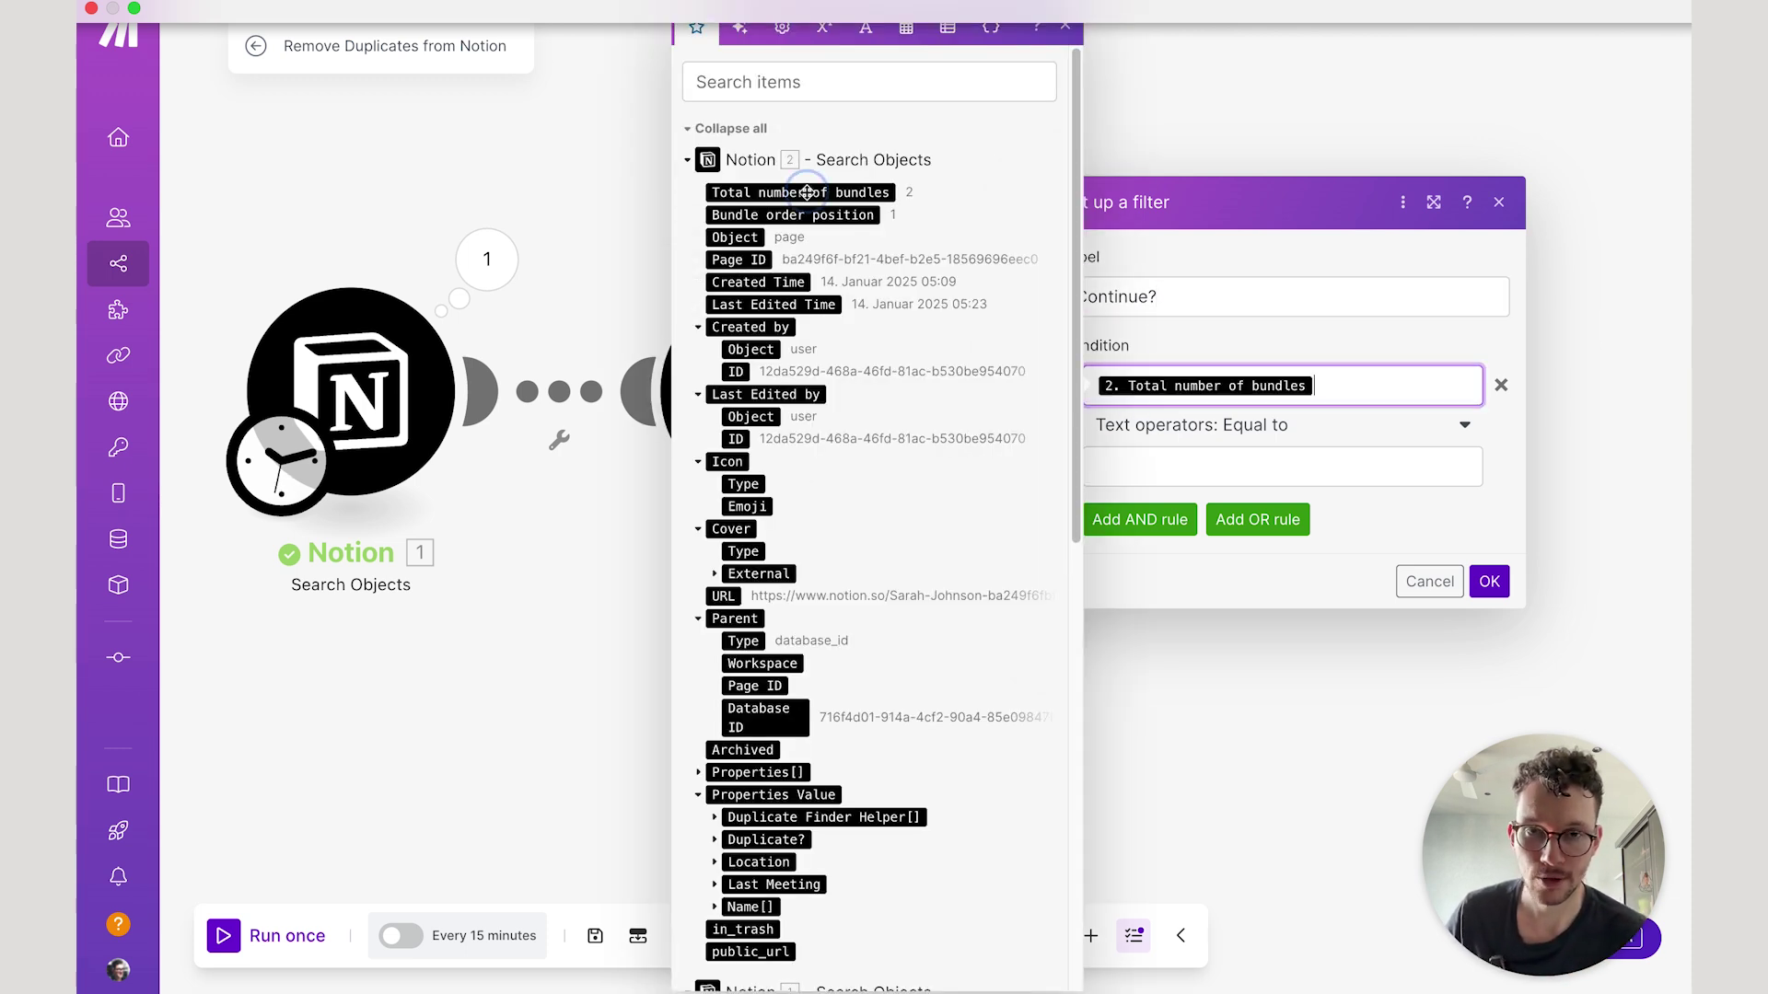
left_click(1292, 426)
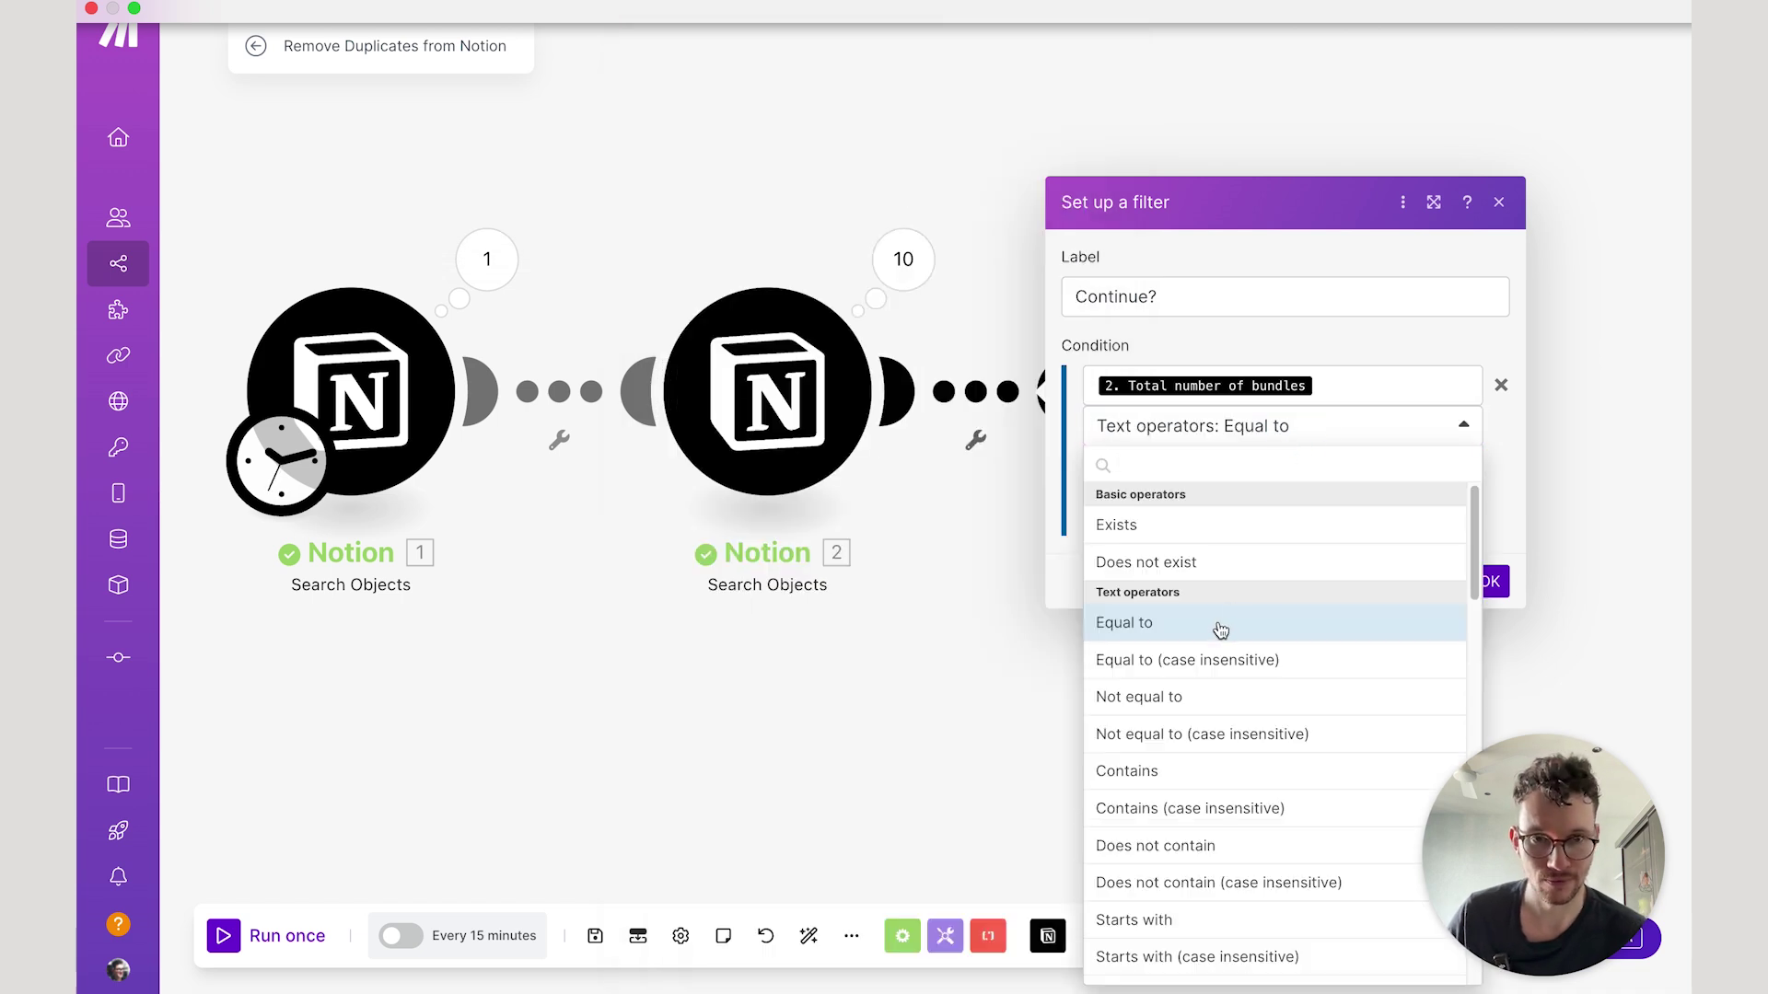
scroll(1207, 663, "down", 8)
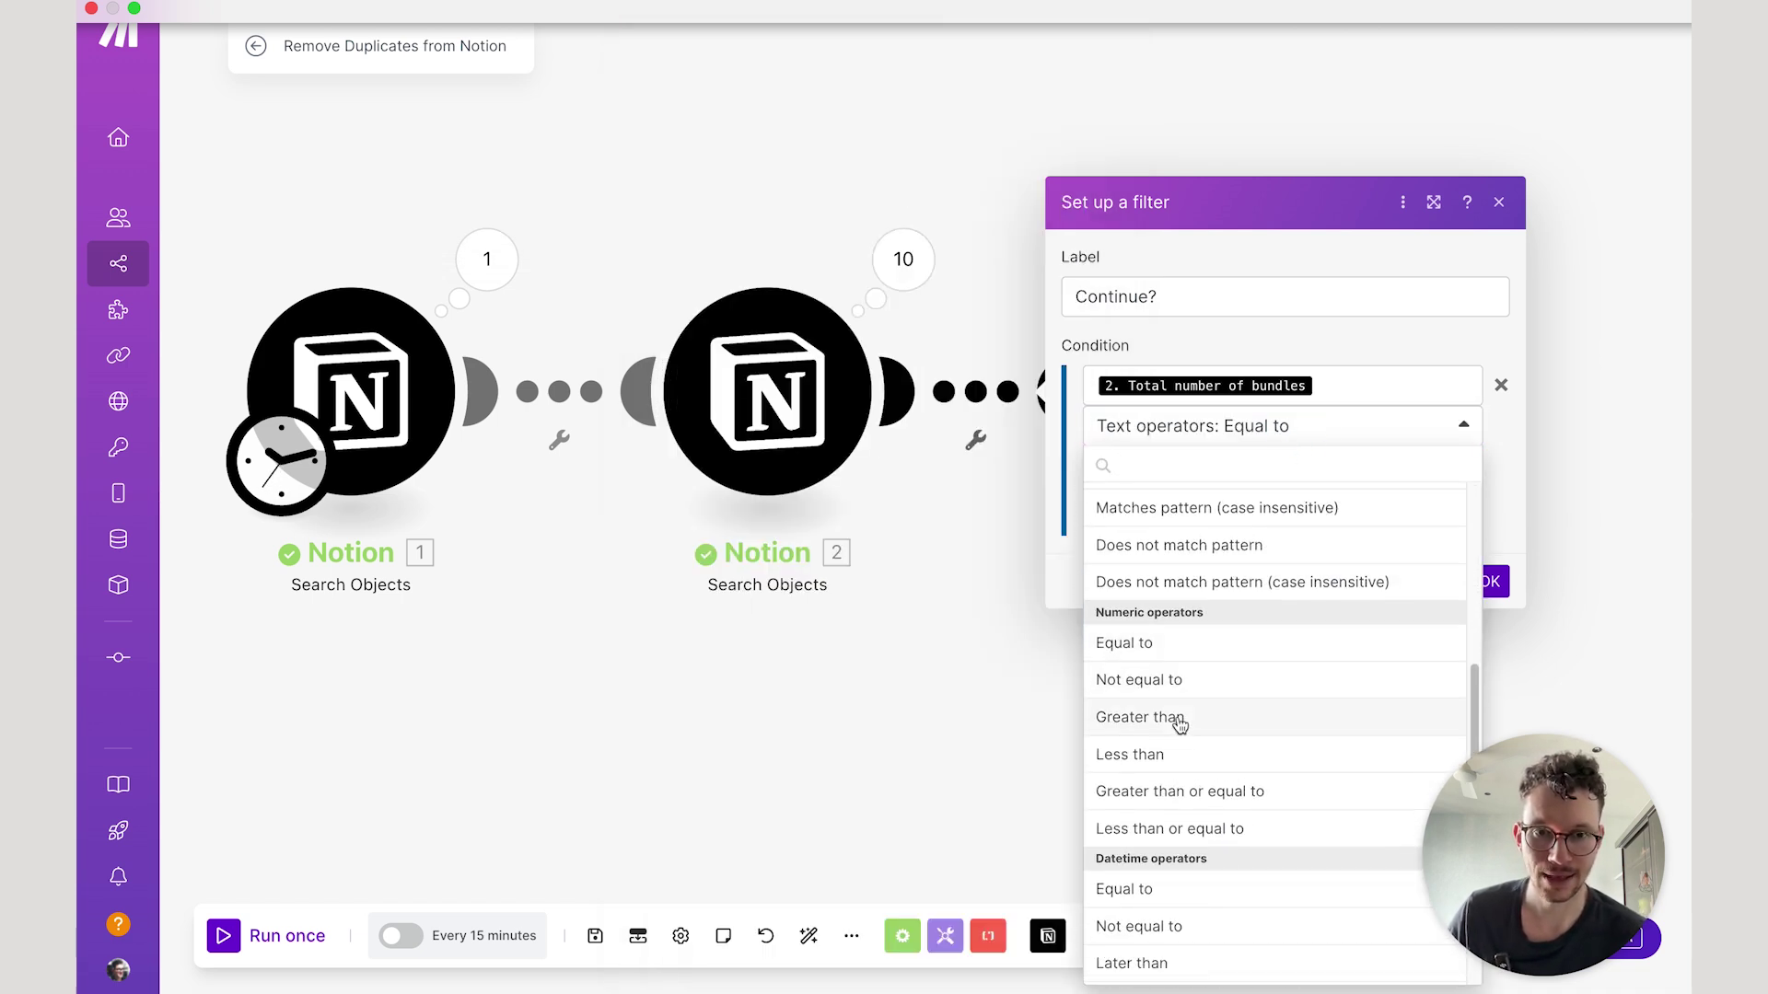
left_click(1176, 722)
left_click(1199, 464)
type("1")
left_click(1364, 540)
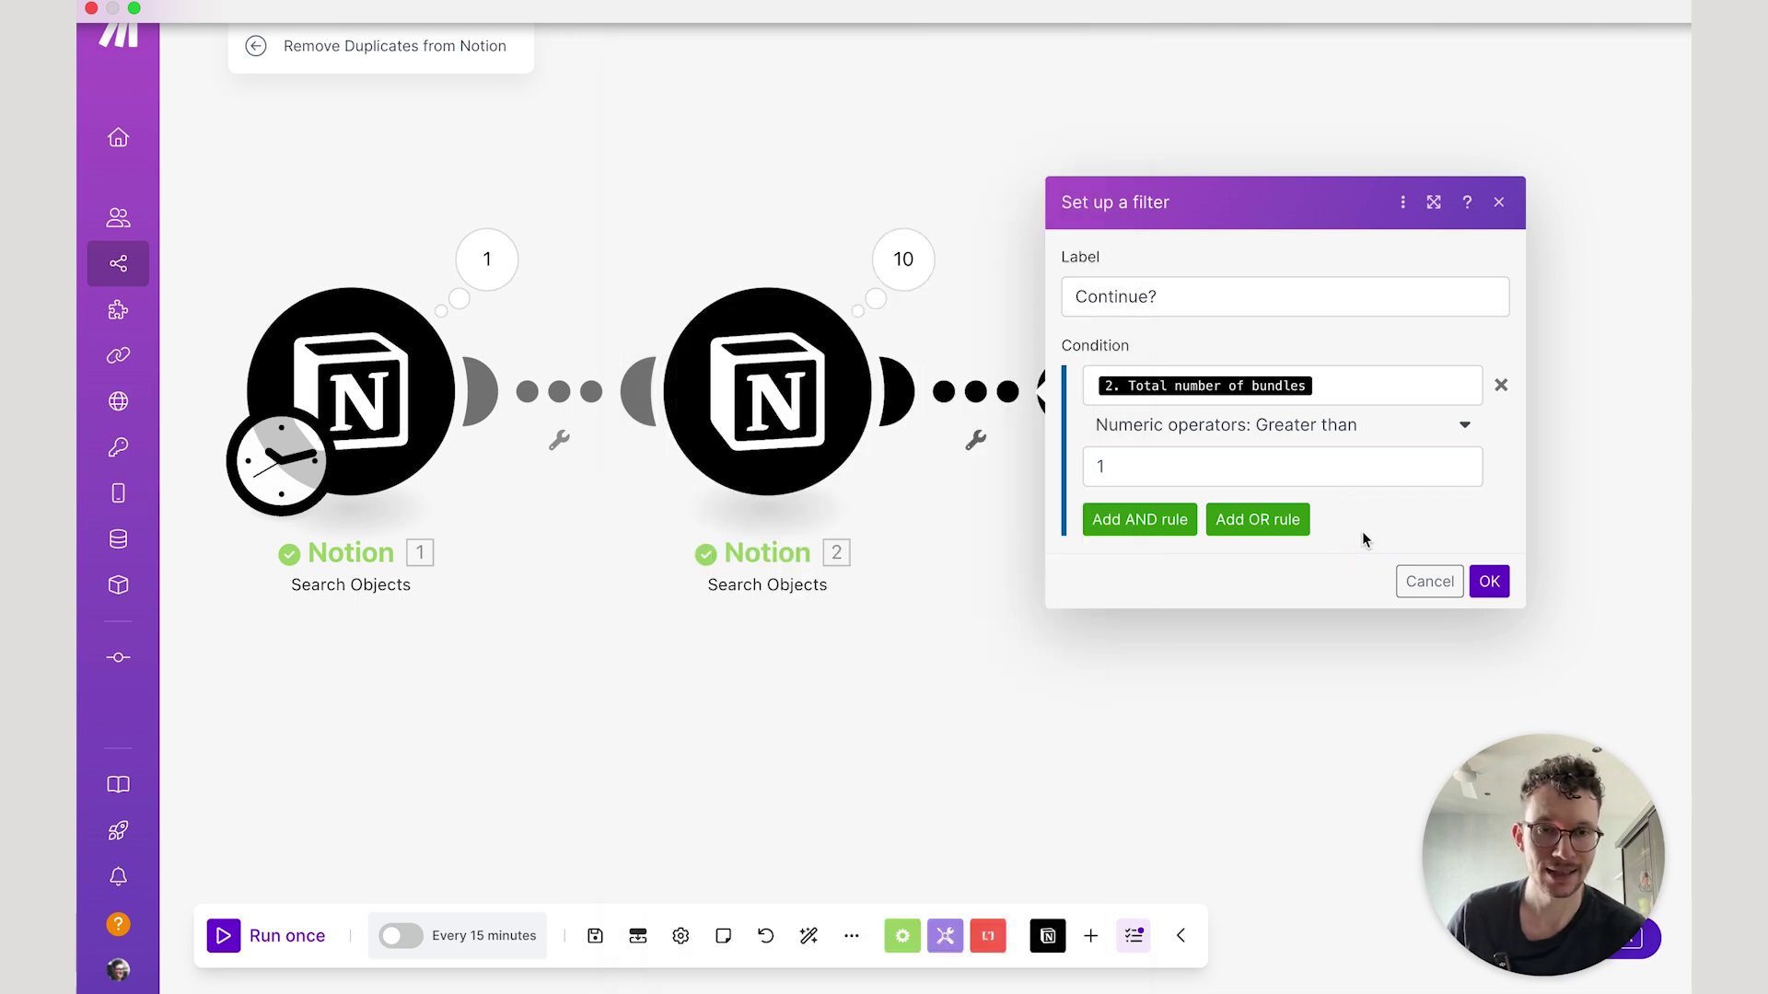
Add an AND rule requiring 2. Page ID equal to 1. Page ID, and save the filter.
left_click(1114, 518)
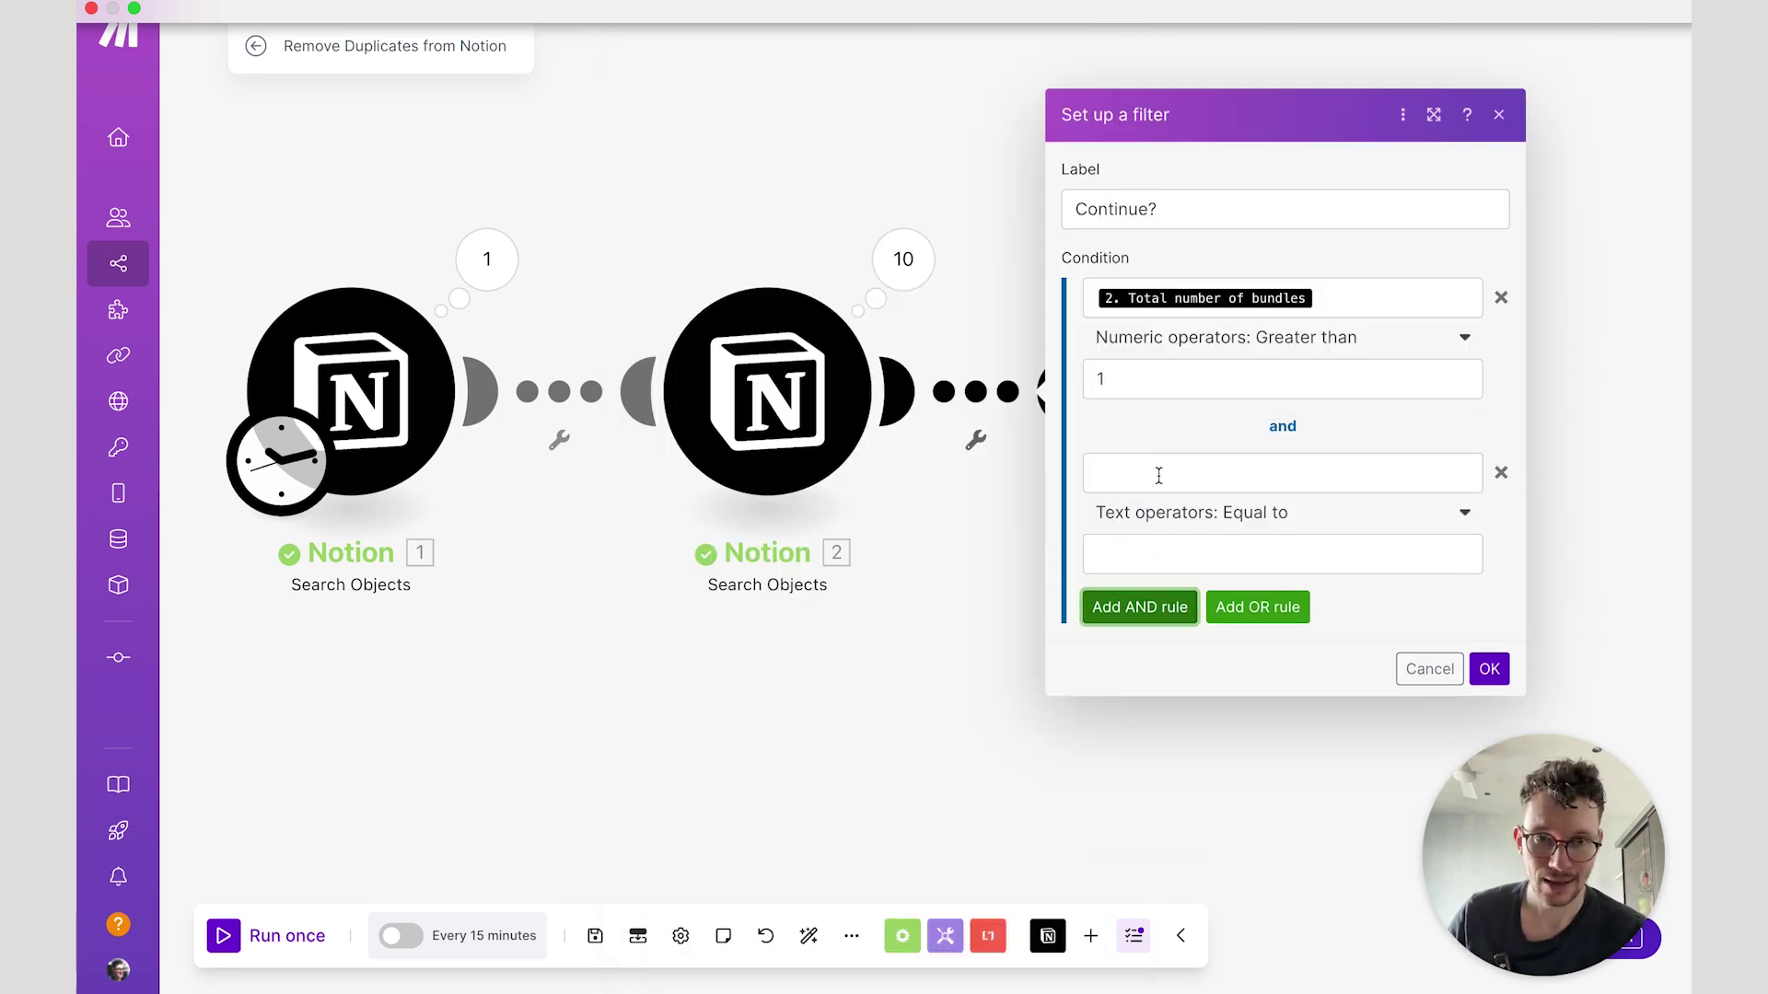
left_click(1131, 475)
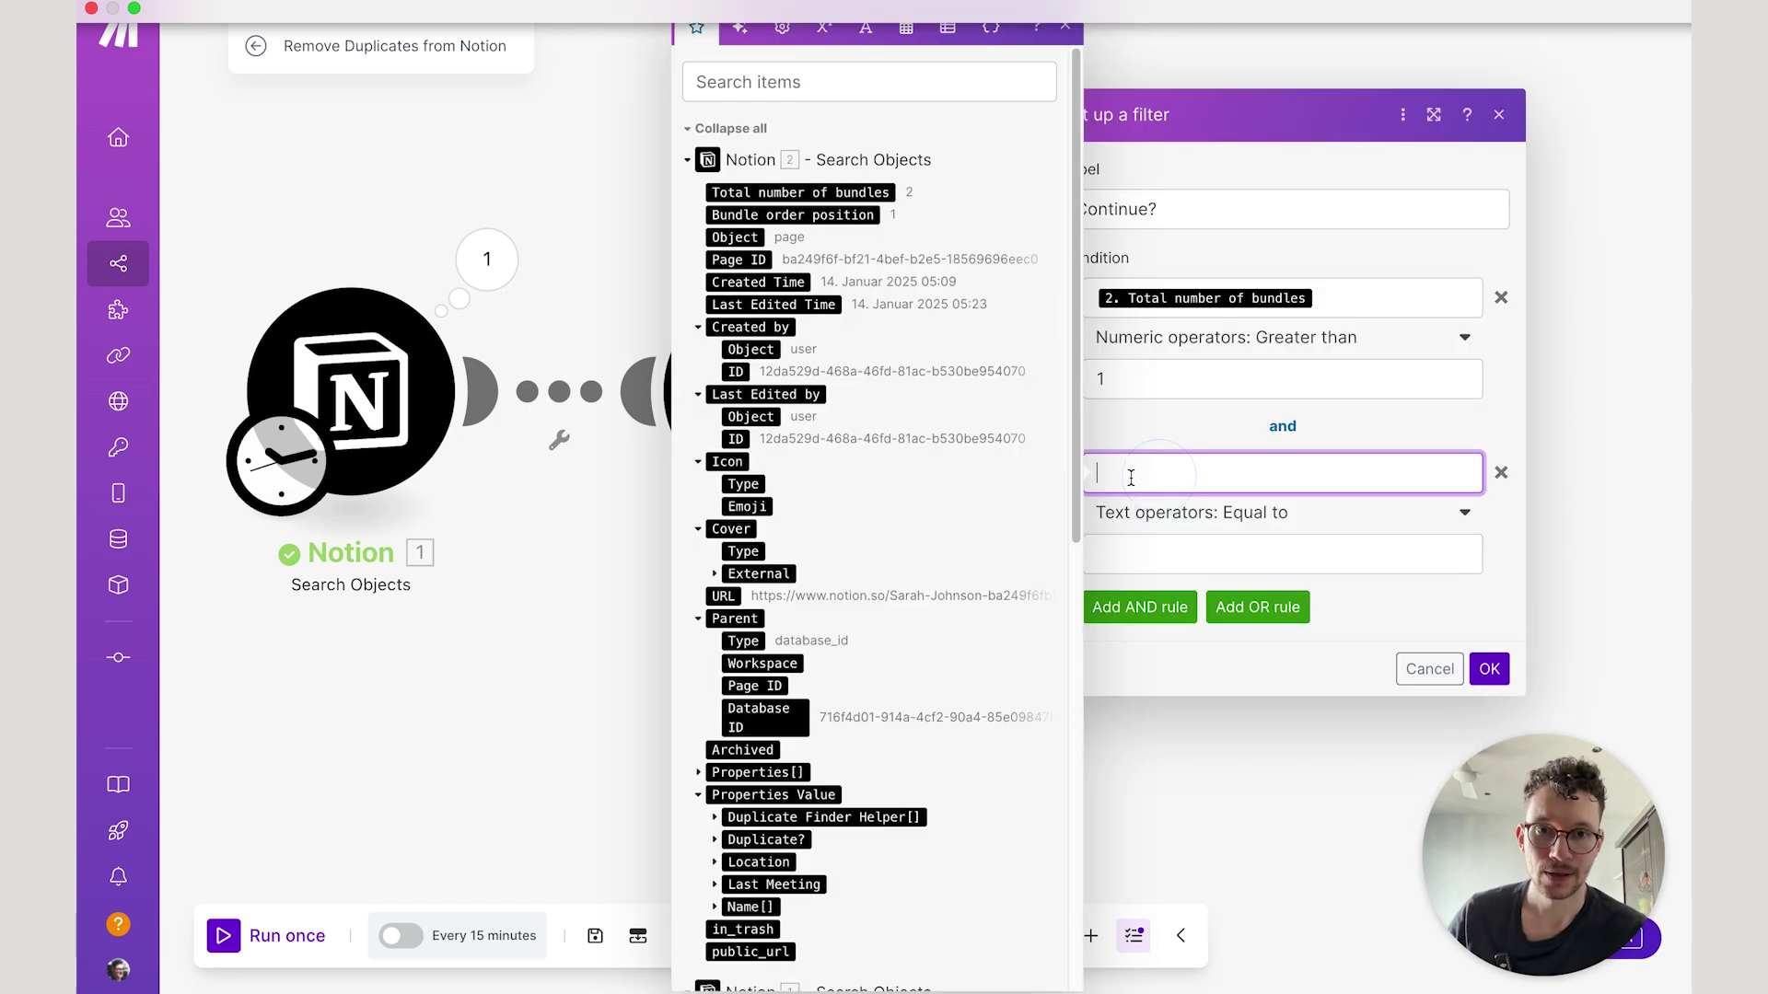
left_click(746, 258)
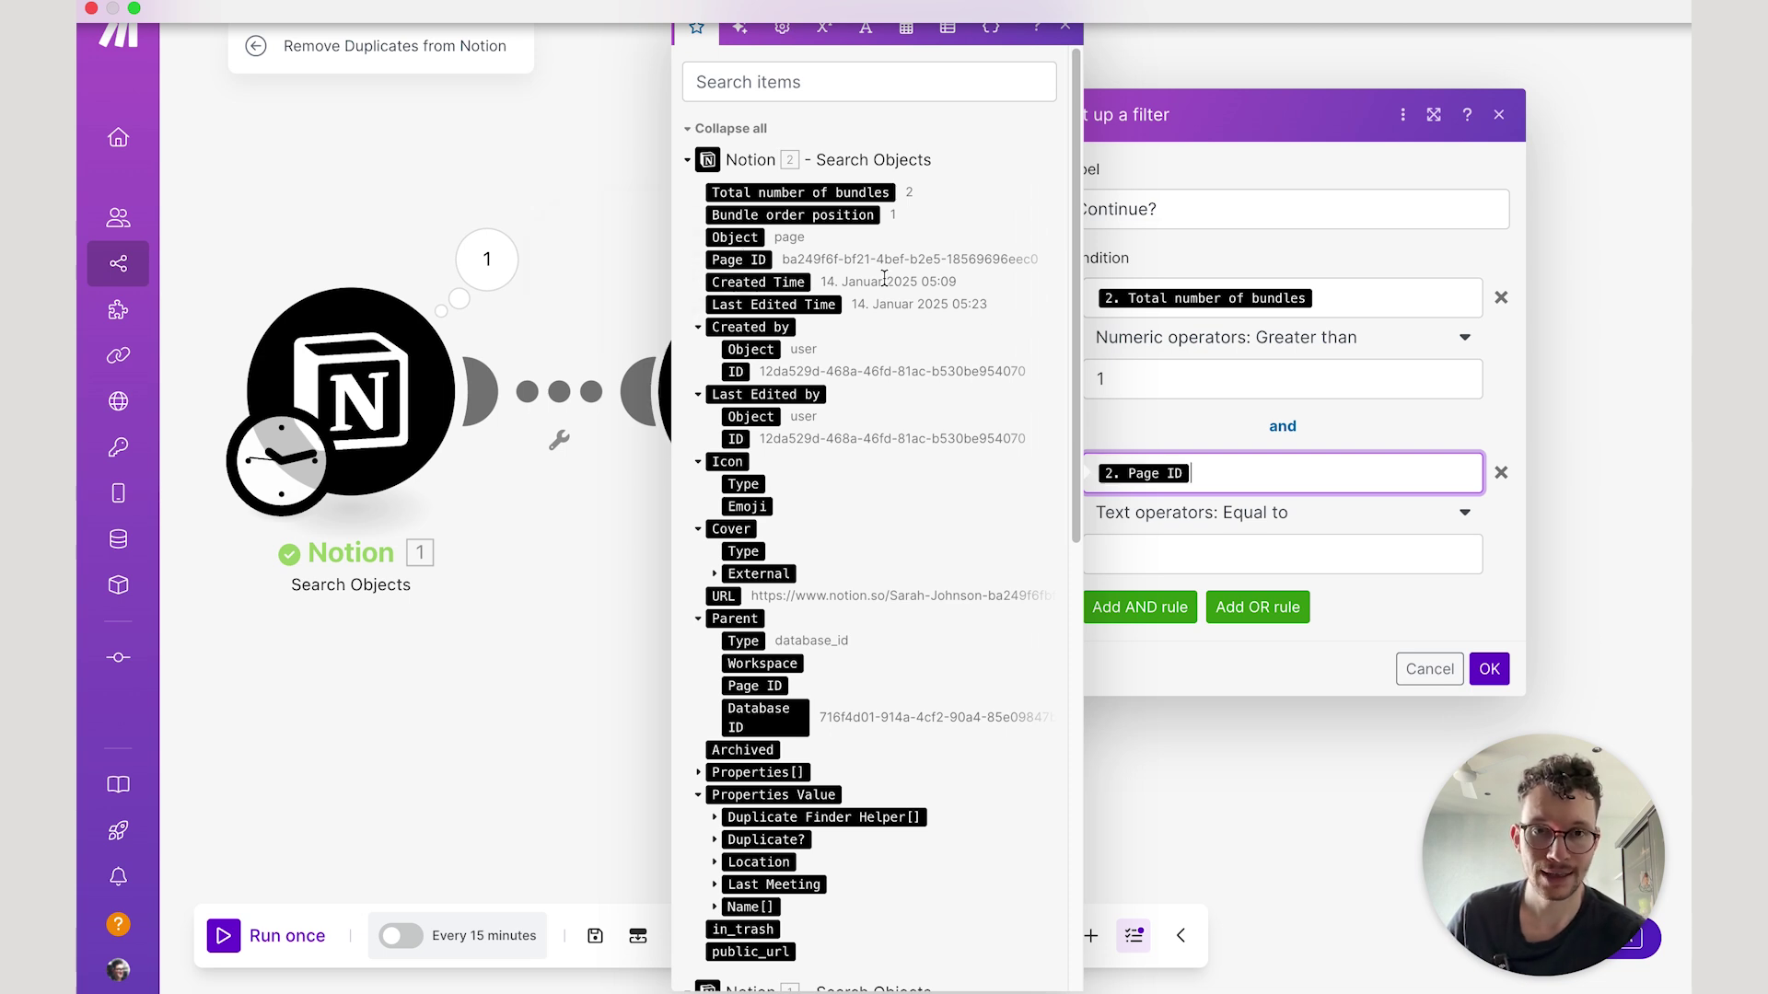
scroll(921, 553, "down", 10)
left_click(746, 253)
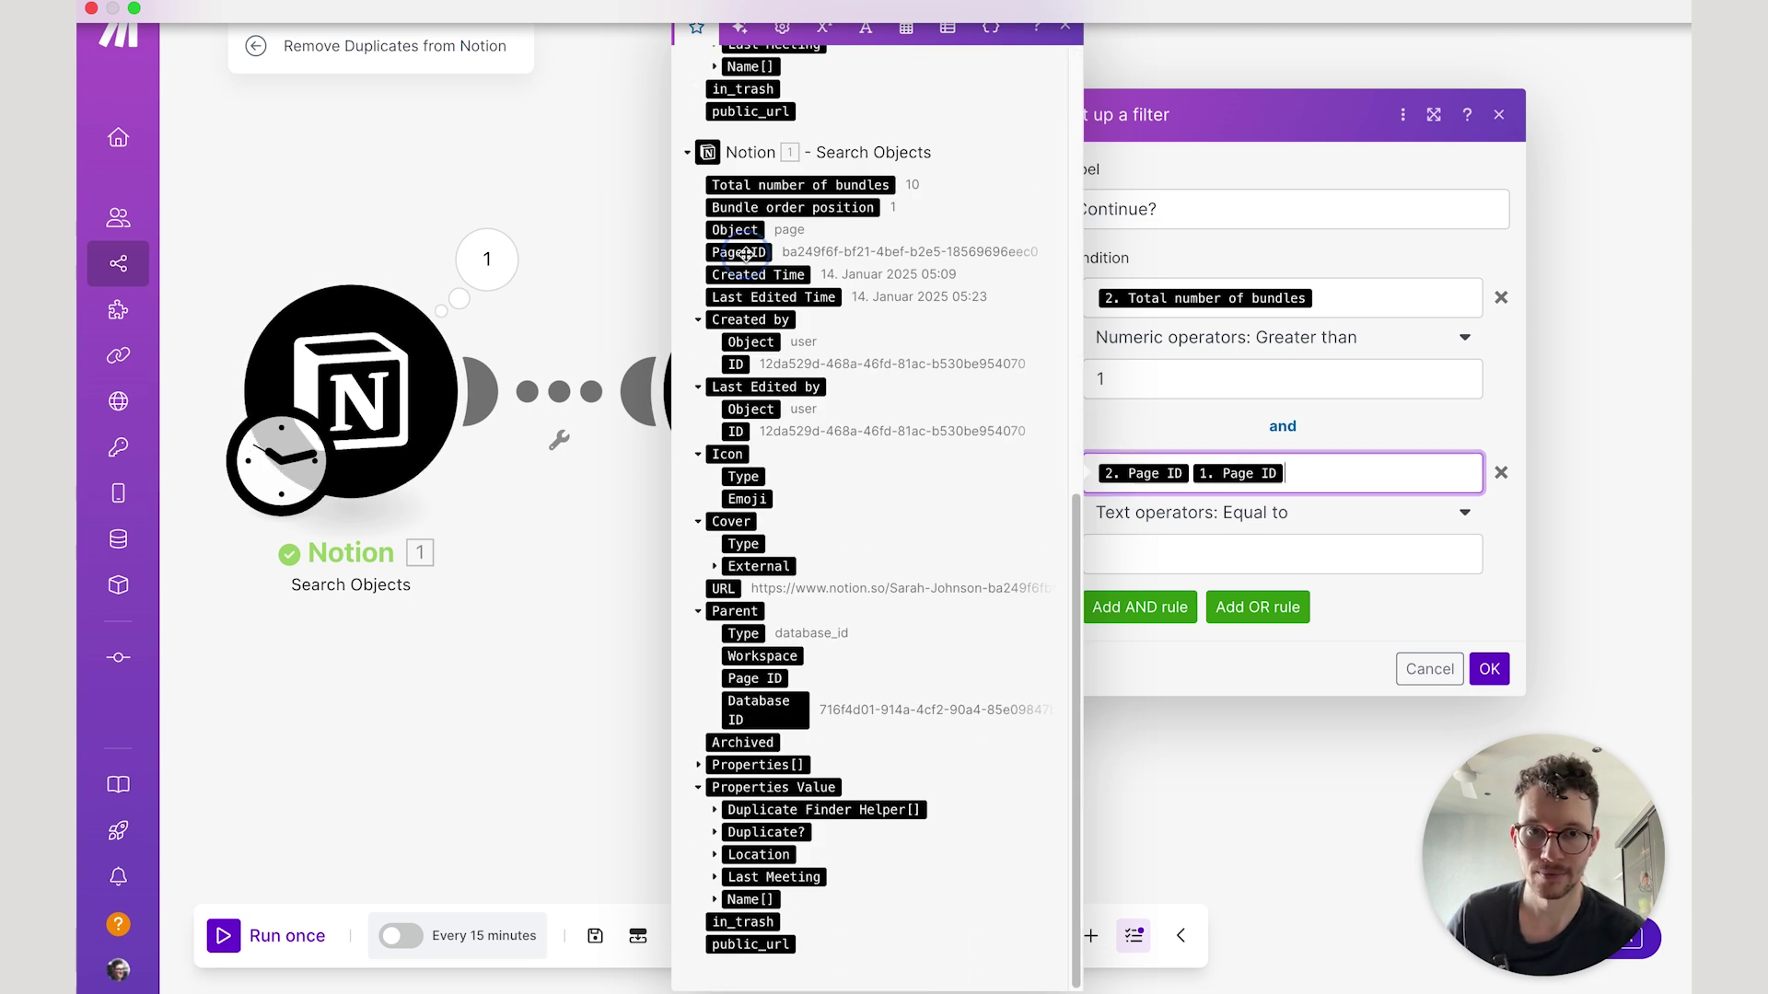
left_click_drag(1238, 473, 1253, 557)
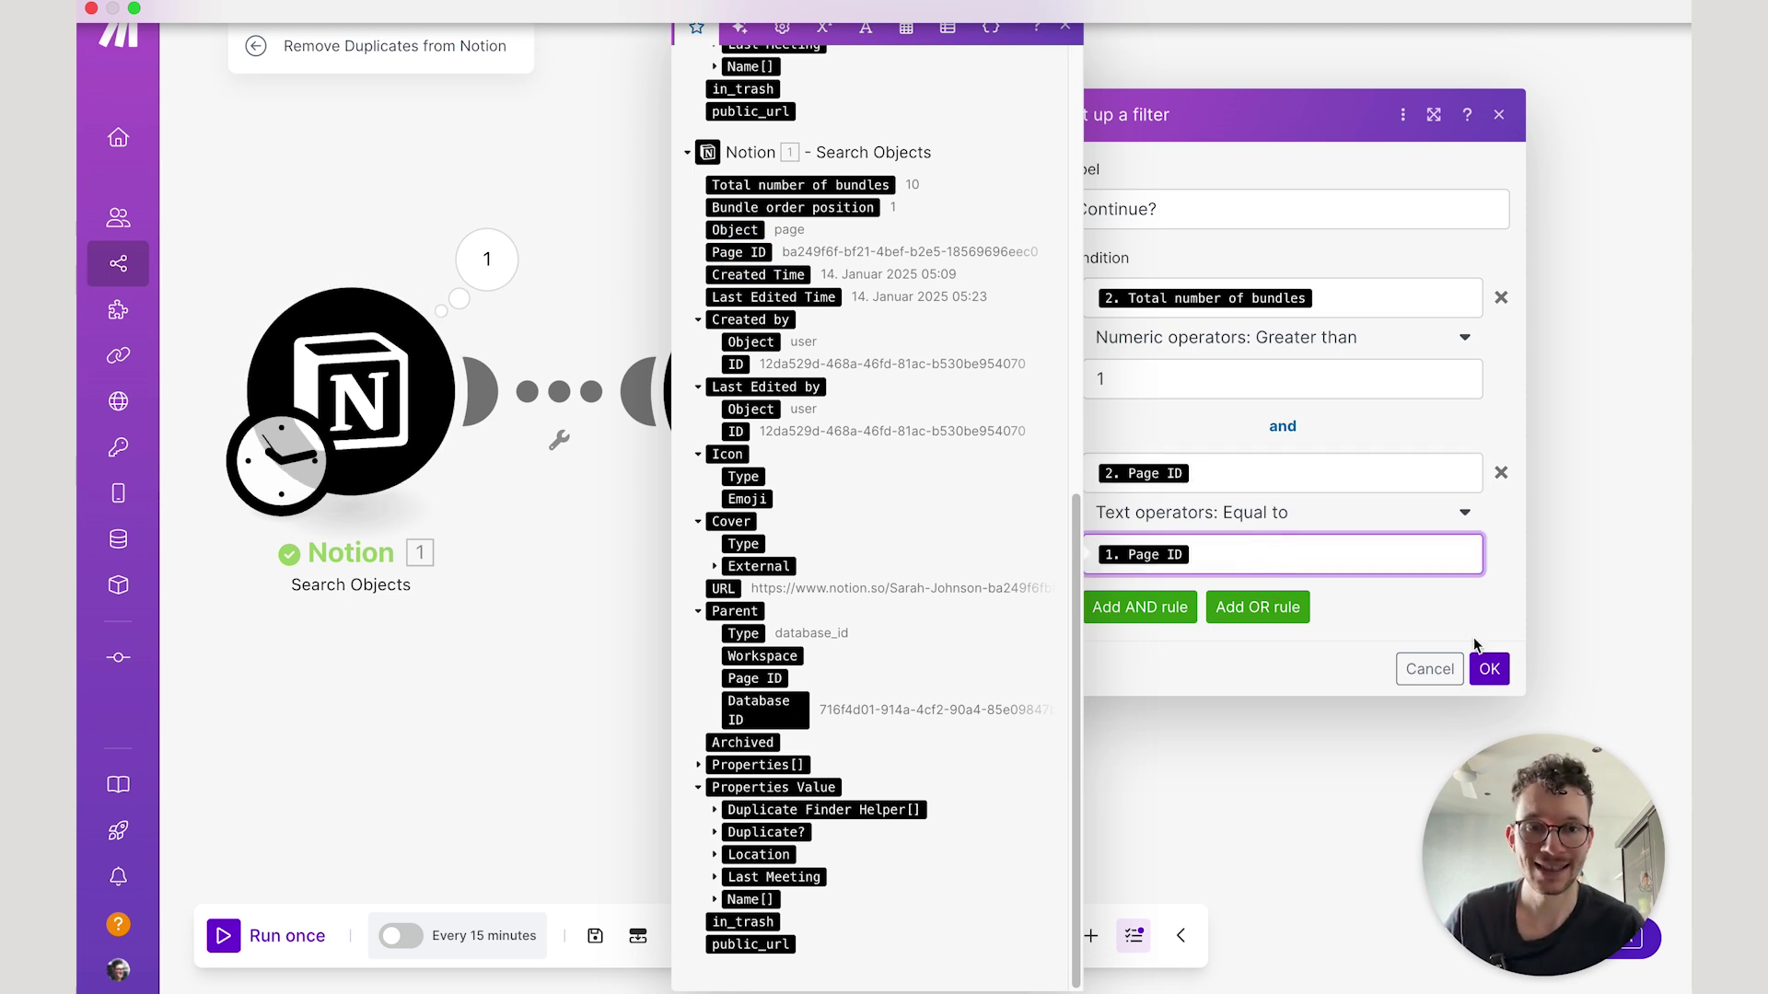
left_click(1485, 665)
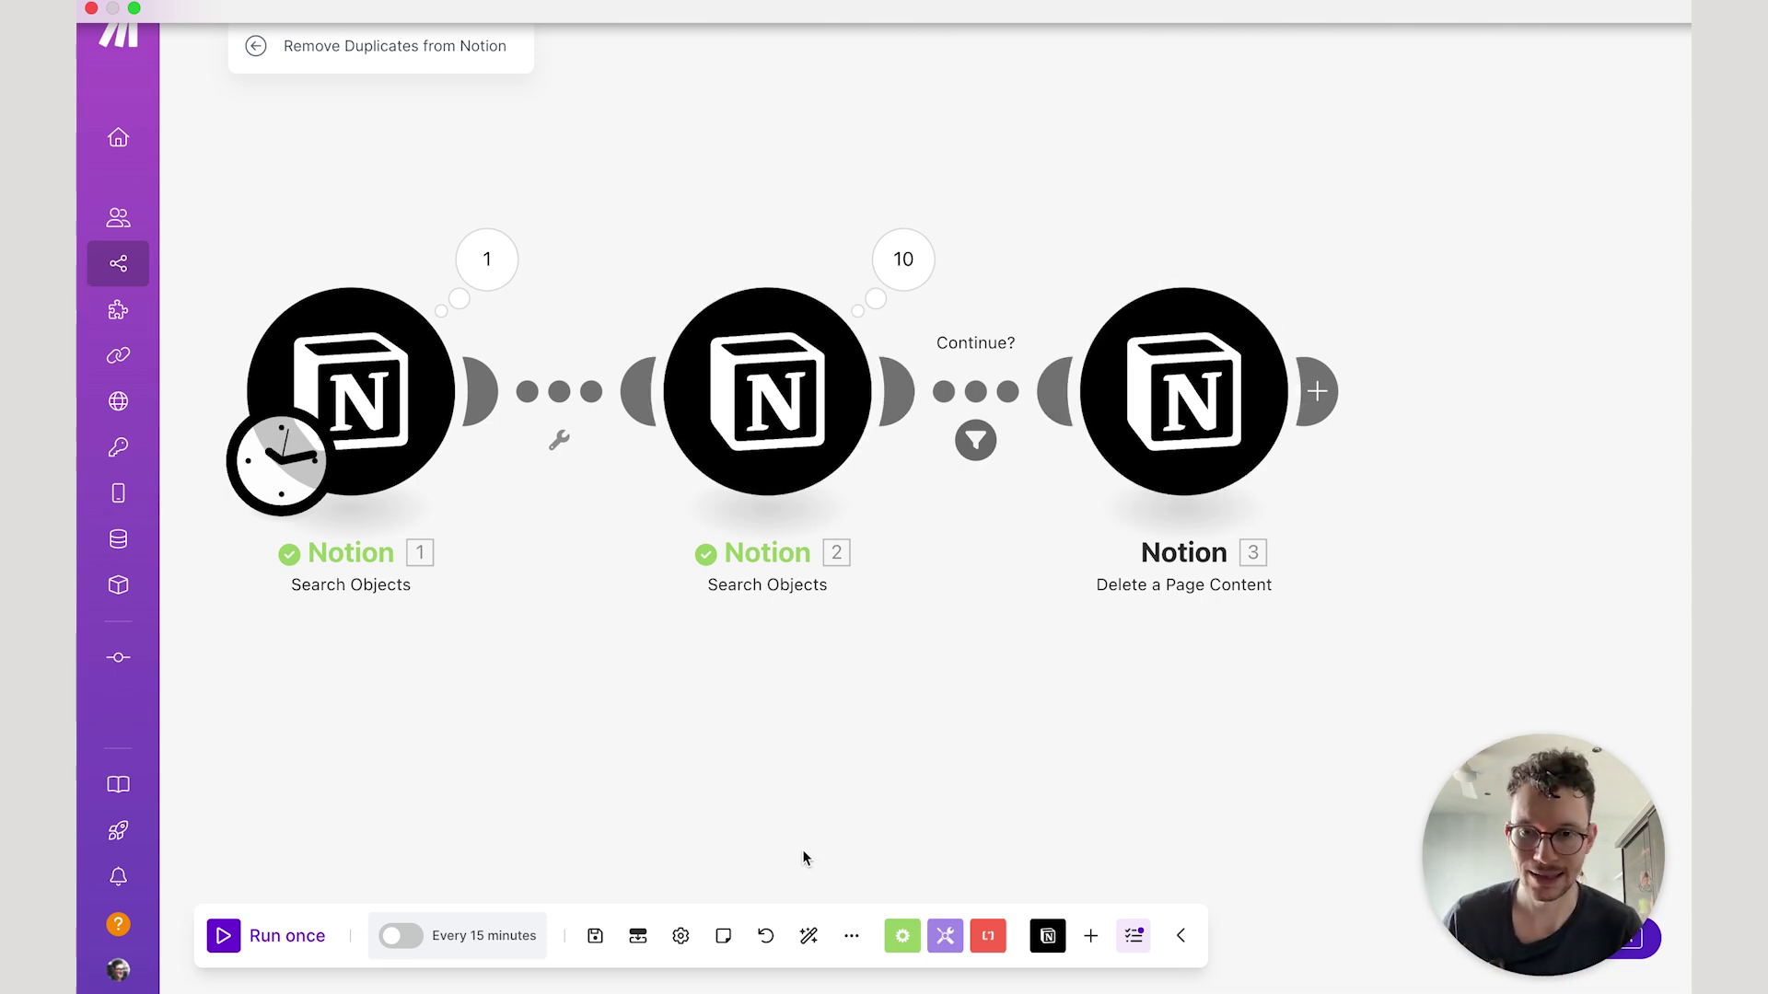
left_click(595, 934)
left_click_drag(642, 758, 734, 734)
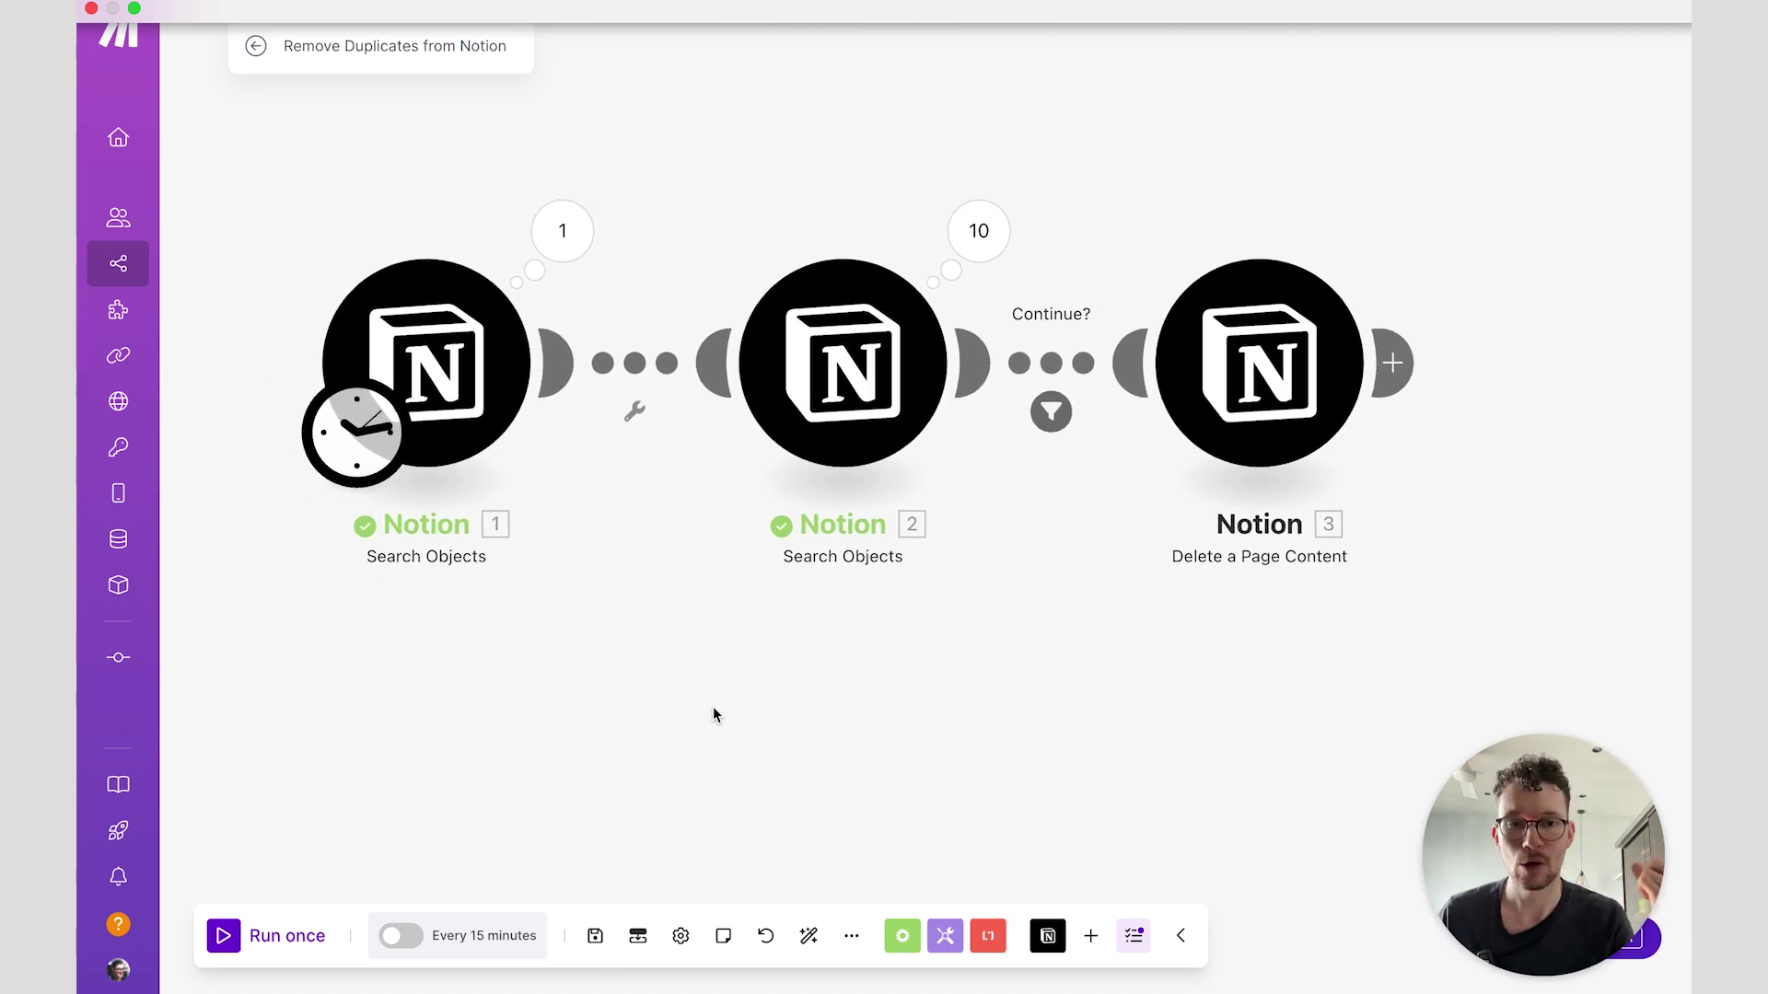
left_click(557, 208)
scroll(732, 521, "down", 10)
scroll(732, 521, "down", 6)
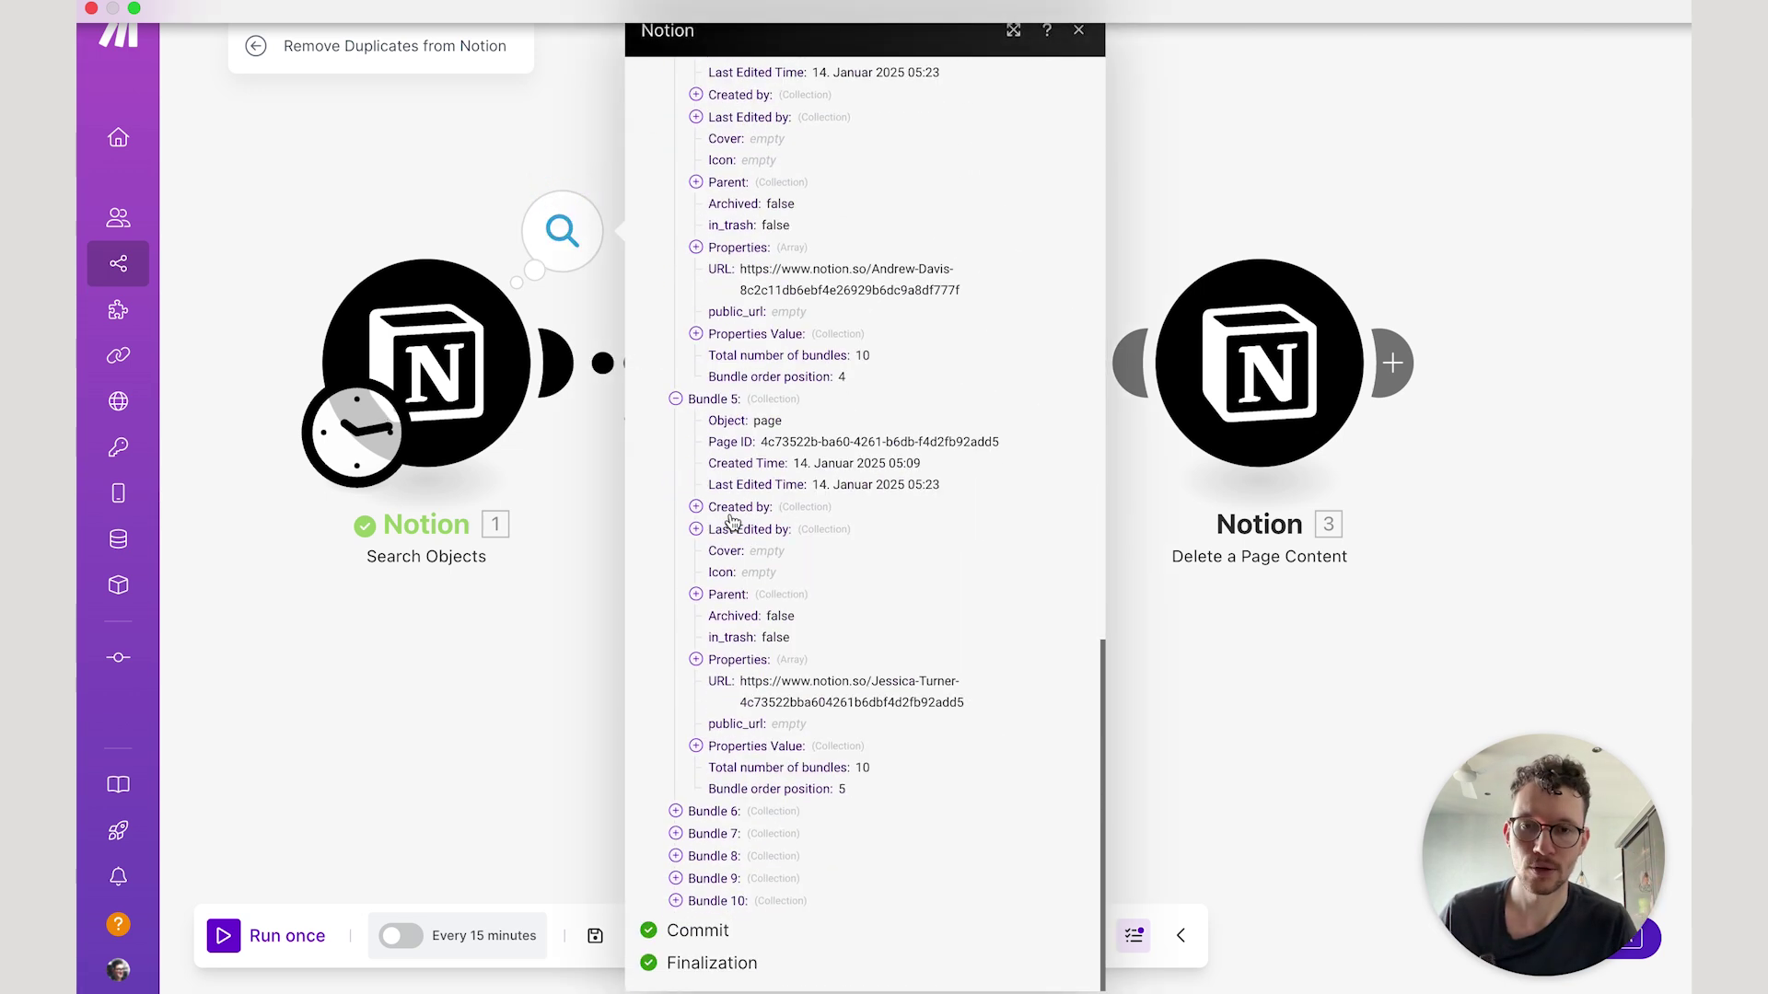
scroll(732, 521, "up", 1)
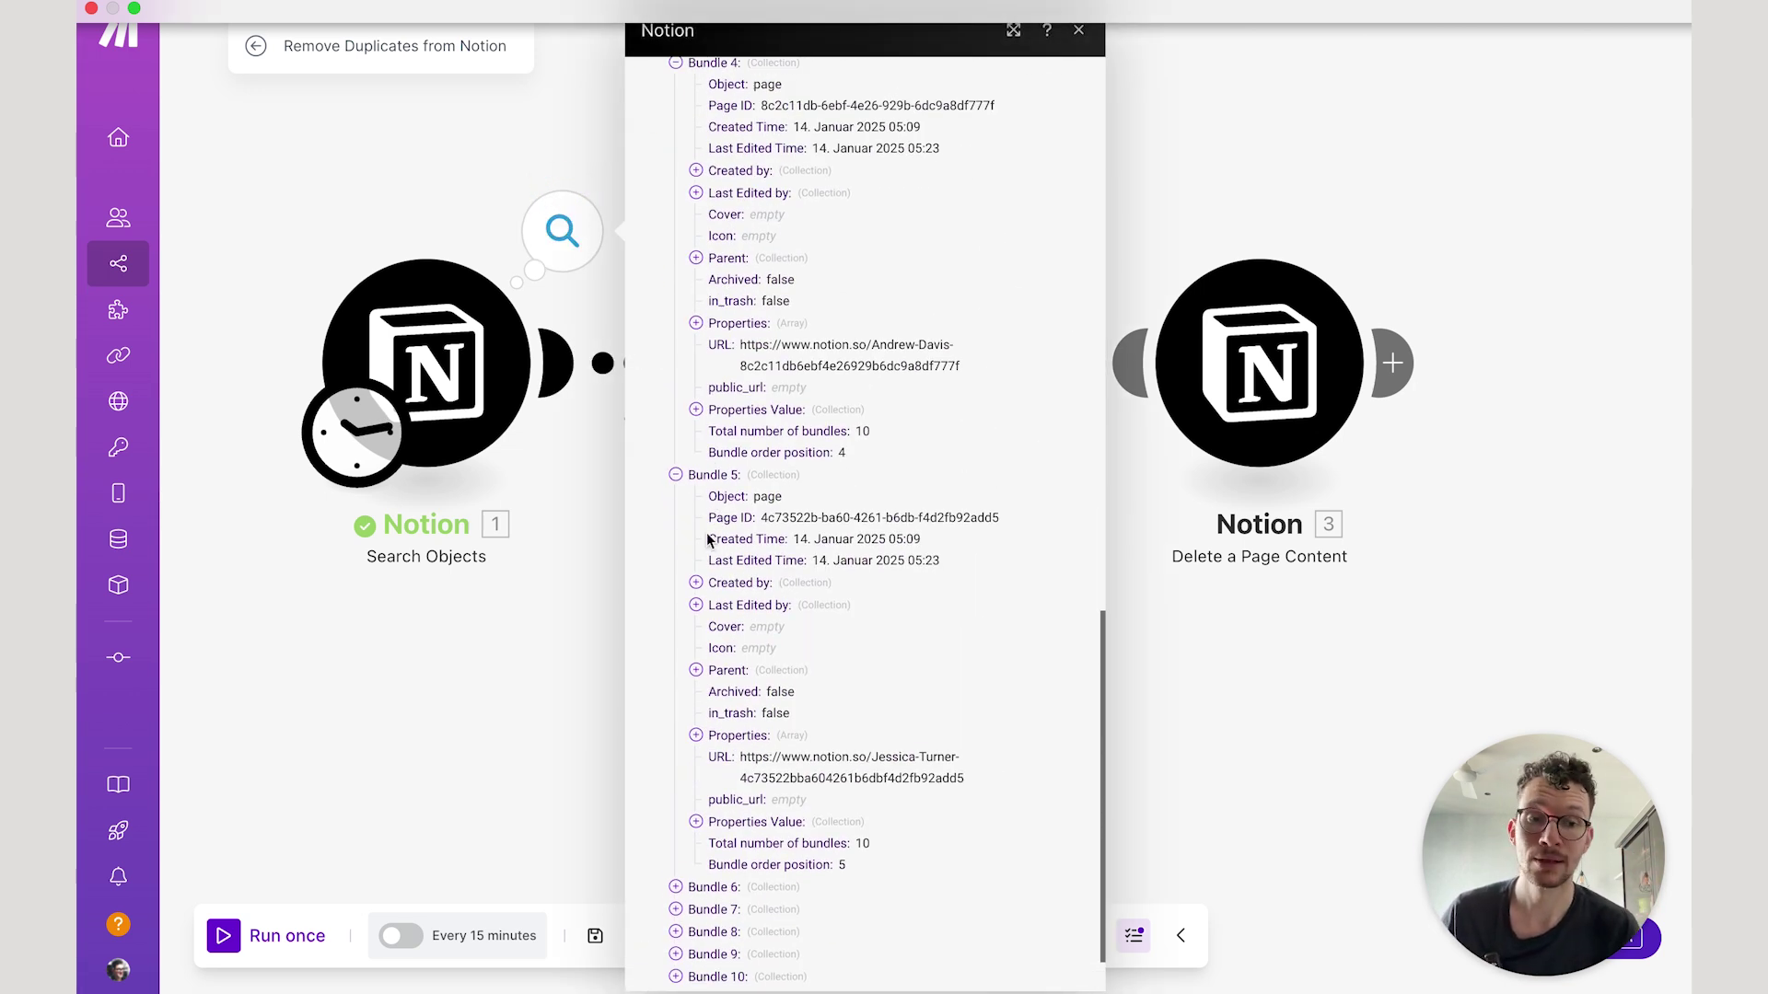
left_click(561, 682)
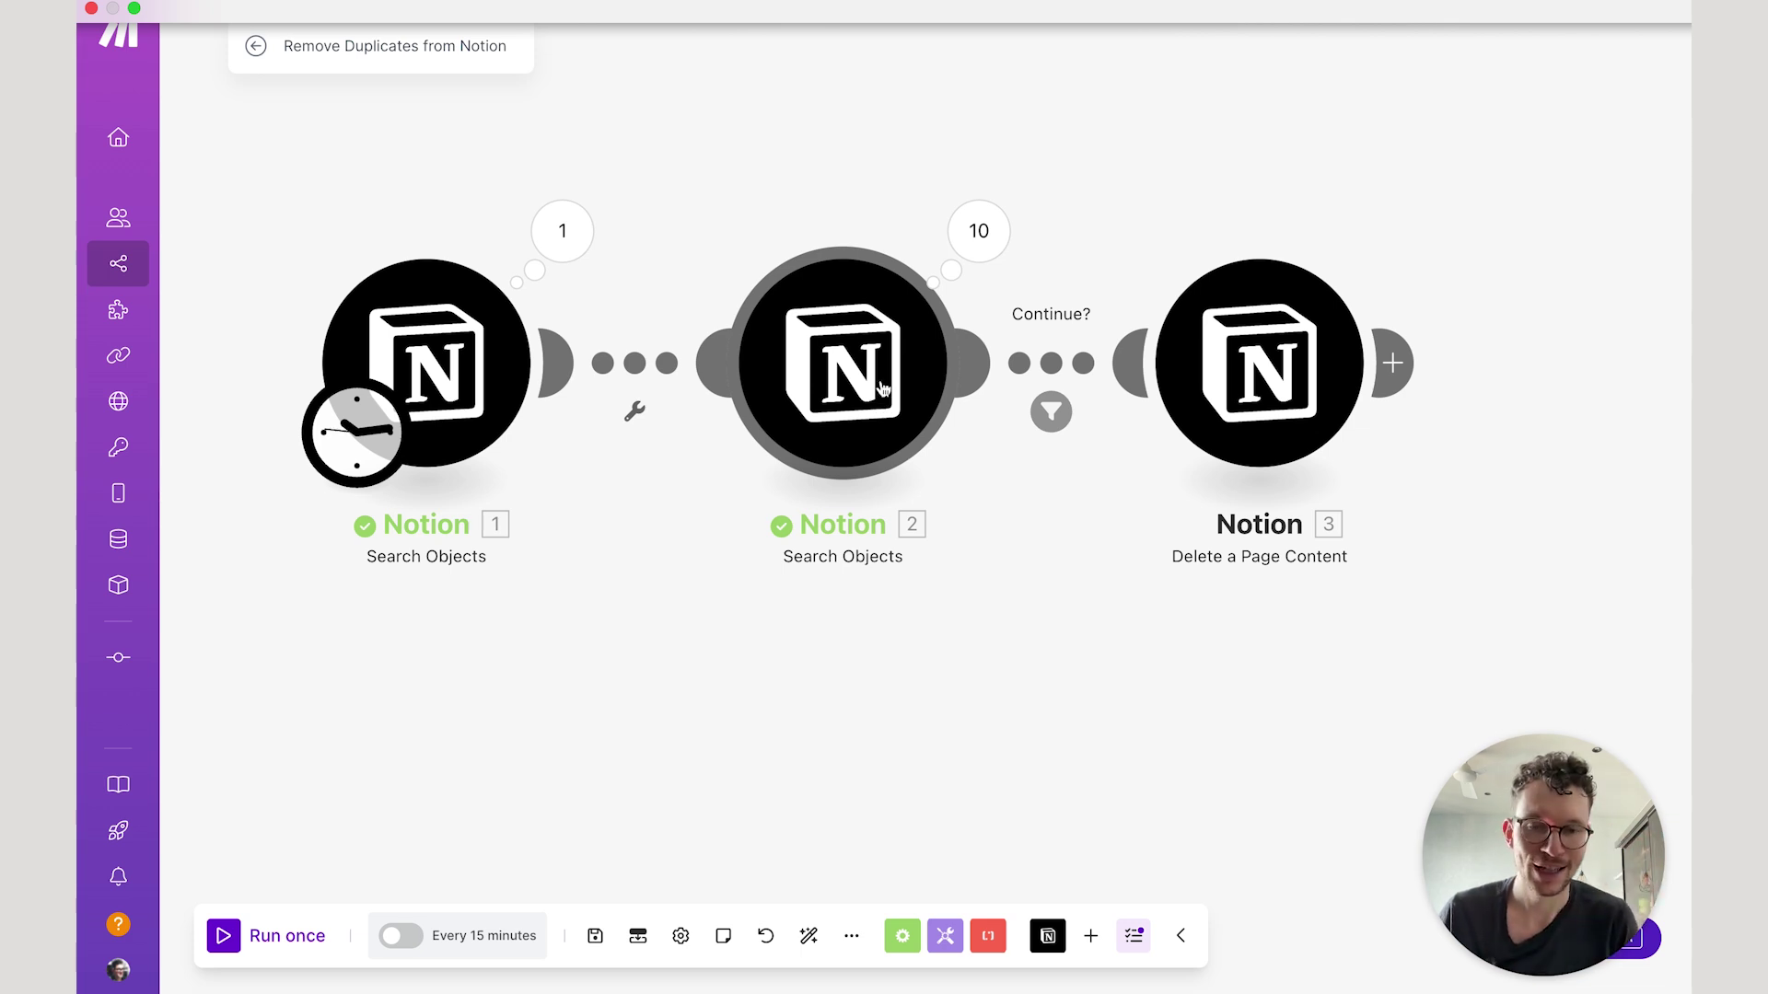
Attach an Ignore error handler to the second Search Objects step and save.
right_click(851, 434)
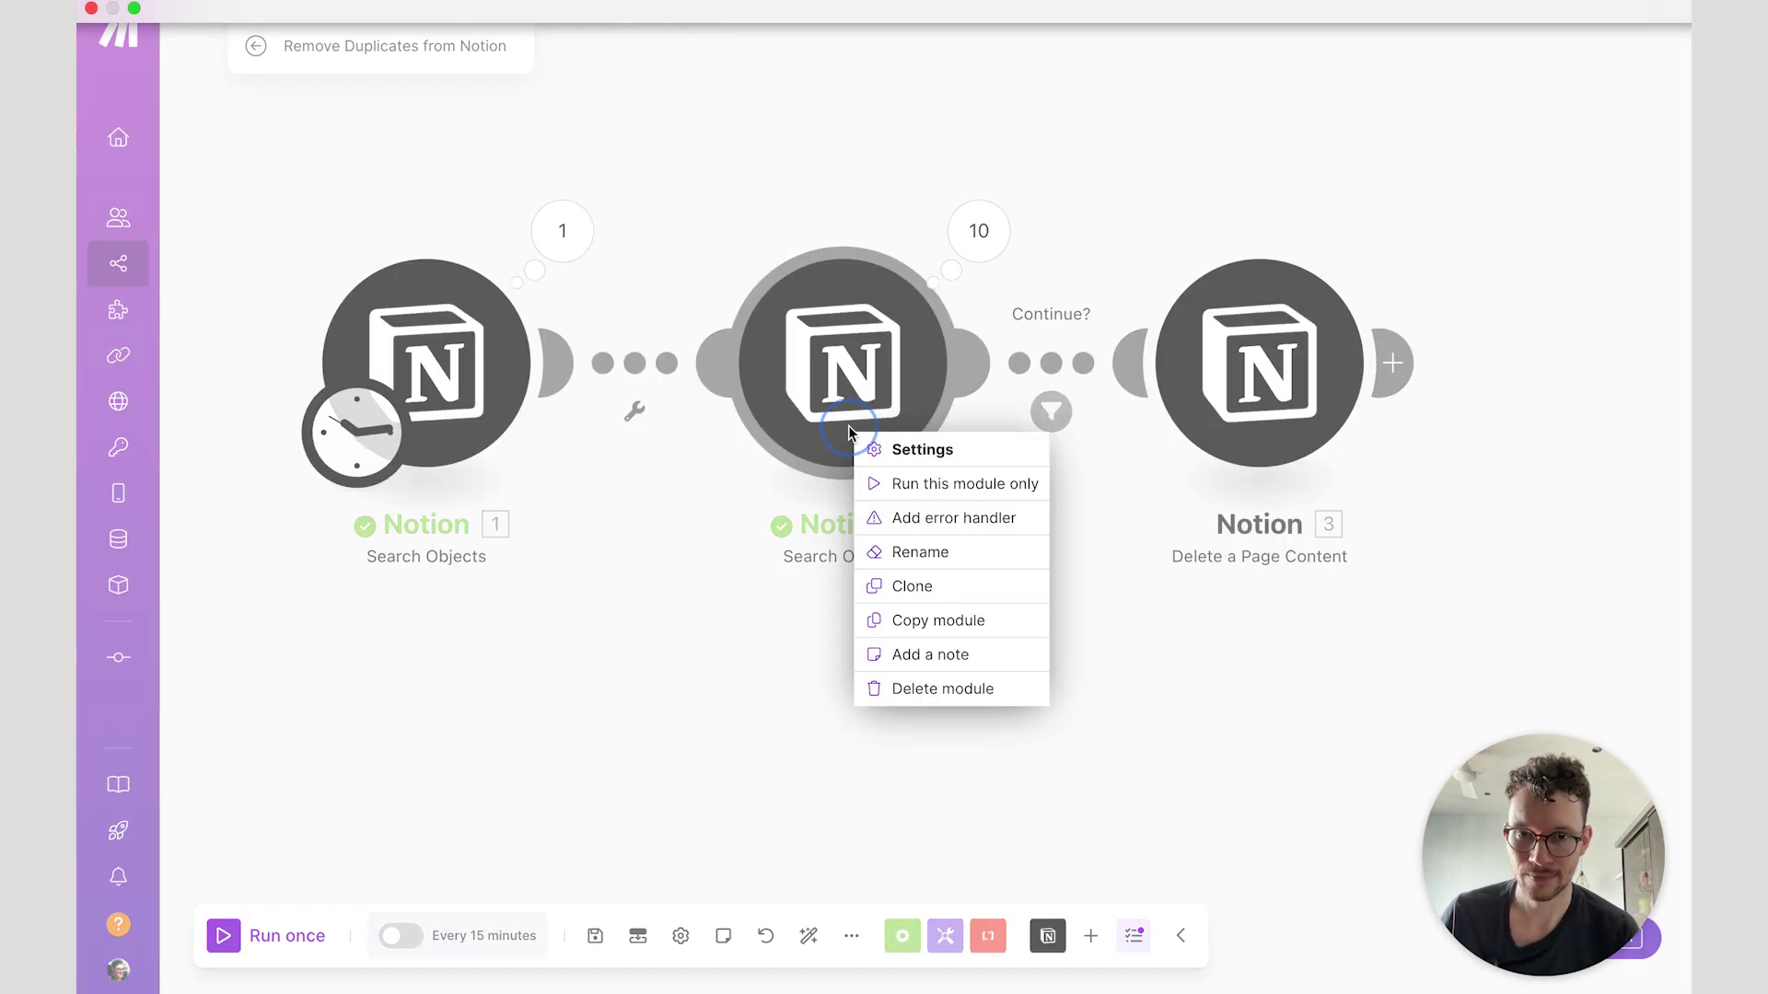
left_click(931, 520)
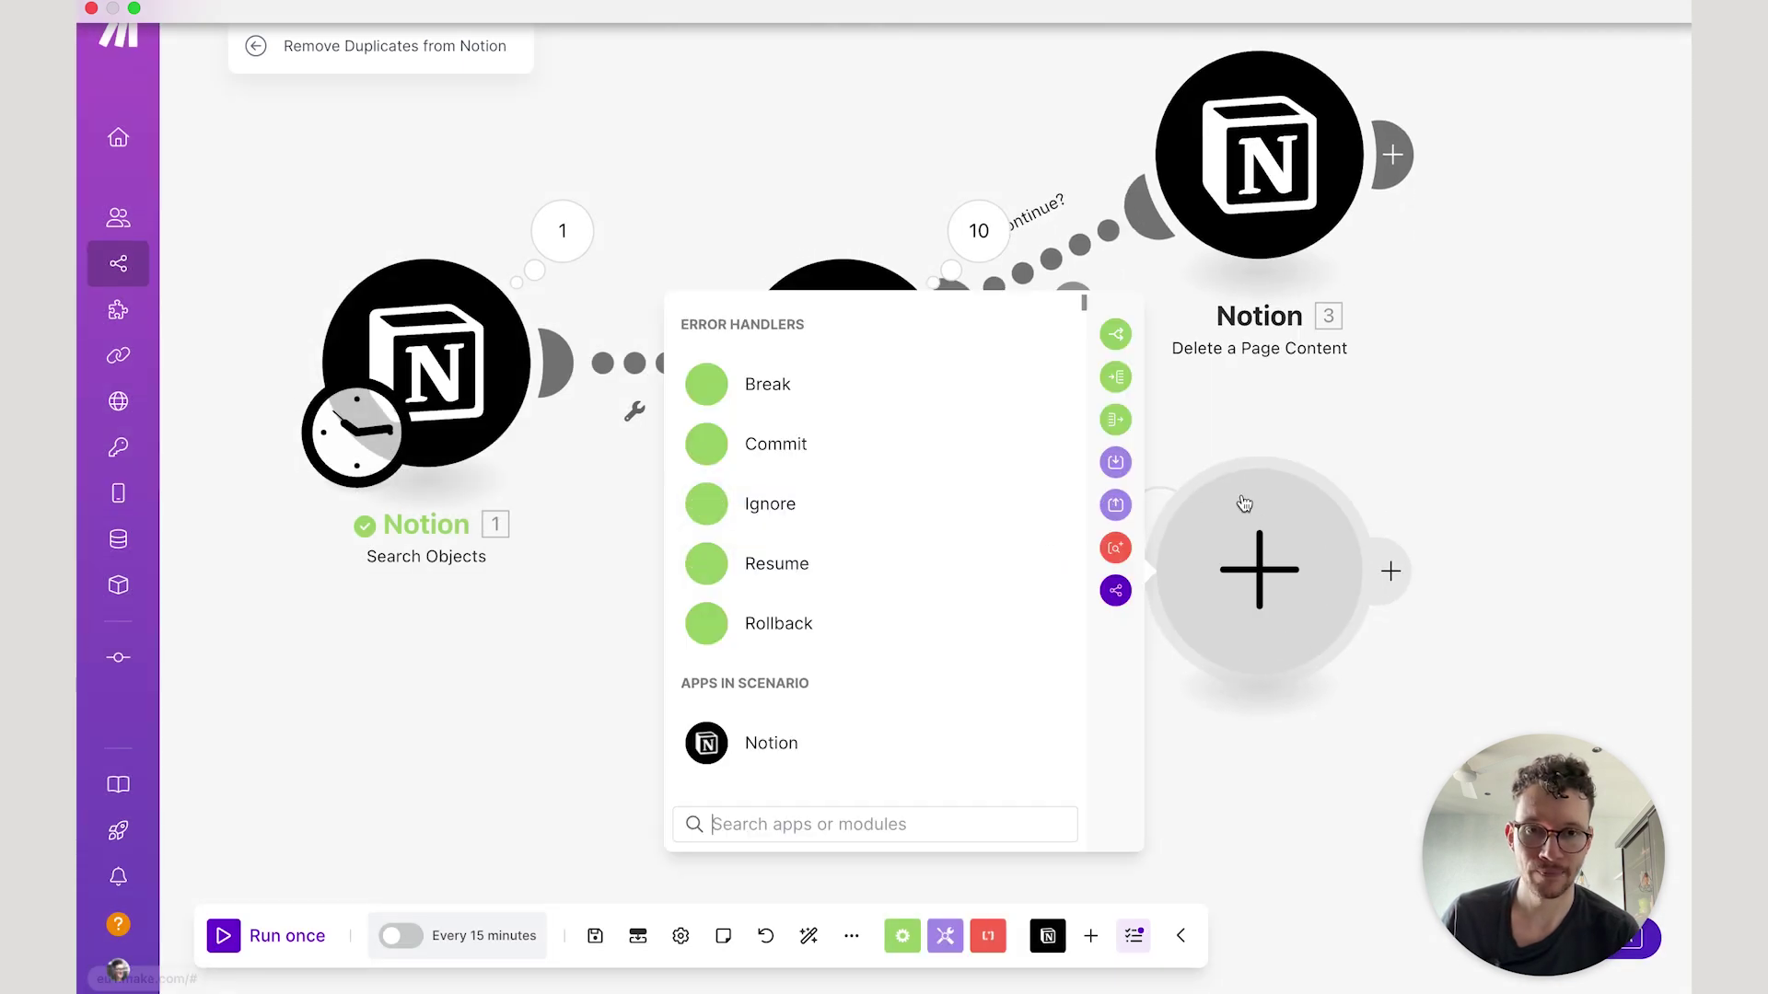
left_click(728, 502)
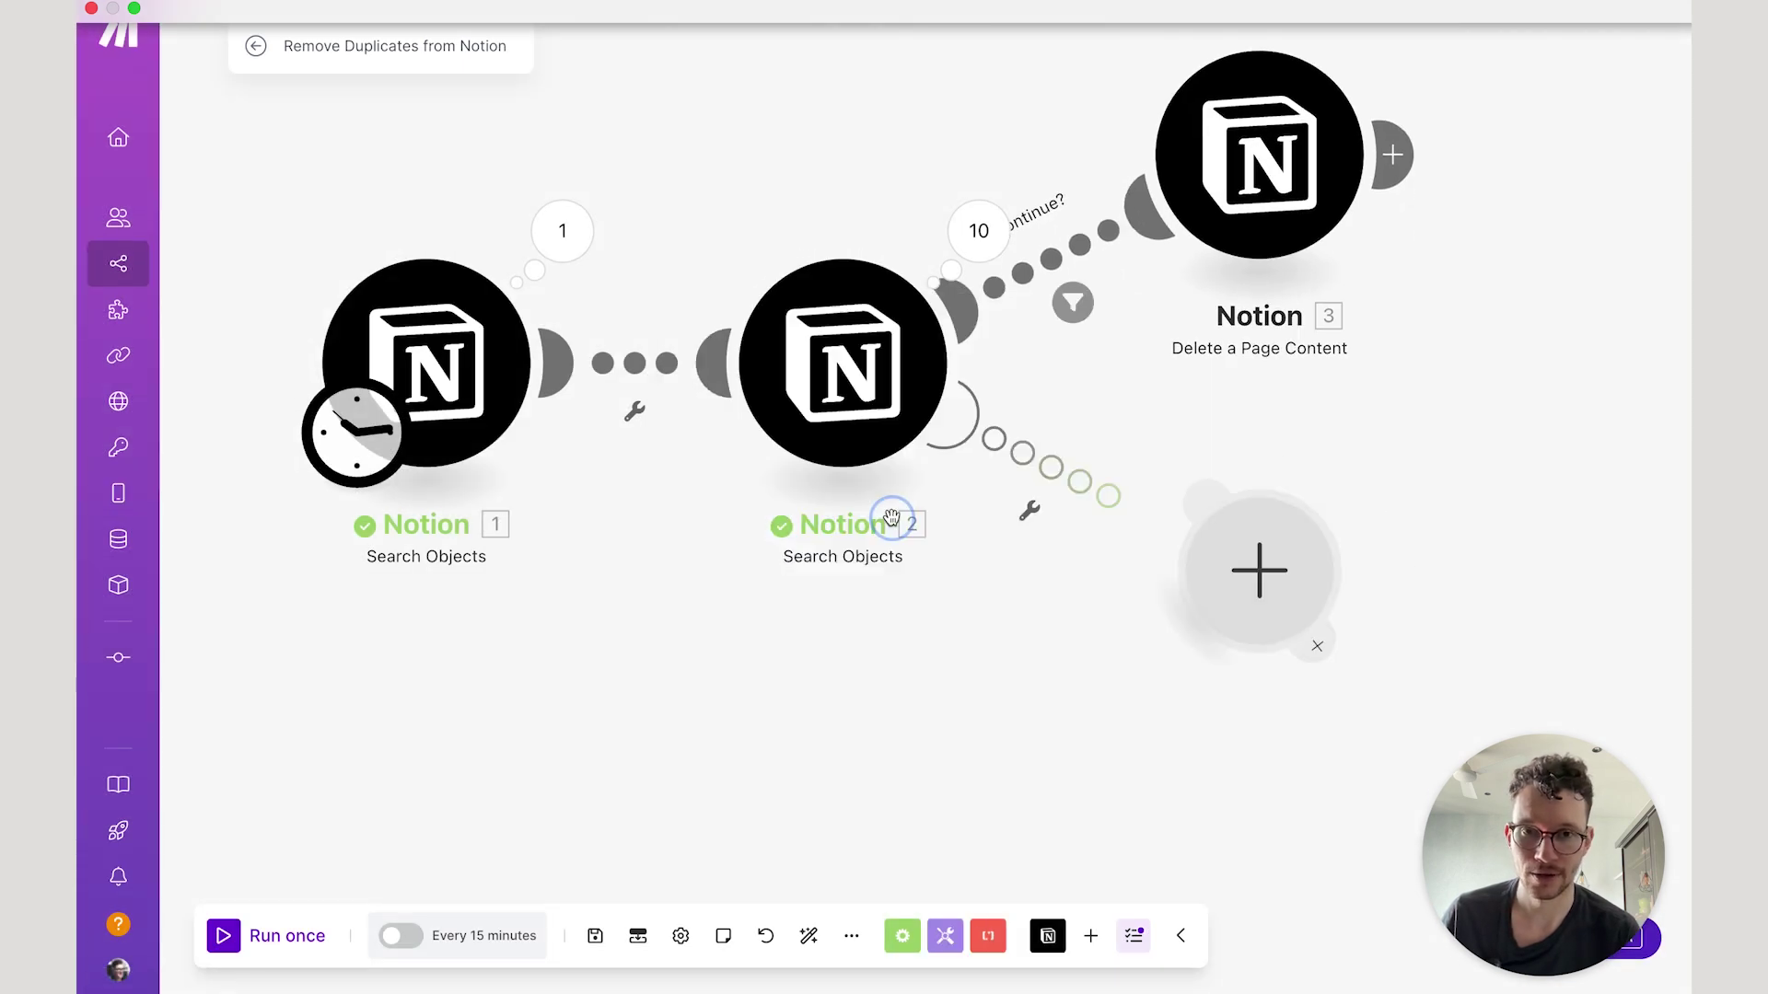
left_click(732, 797)
left_click(595, 935)
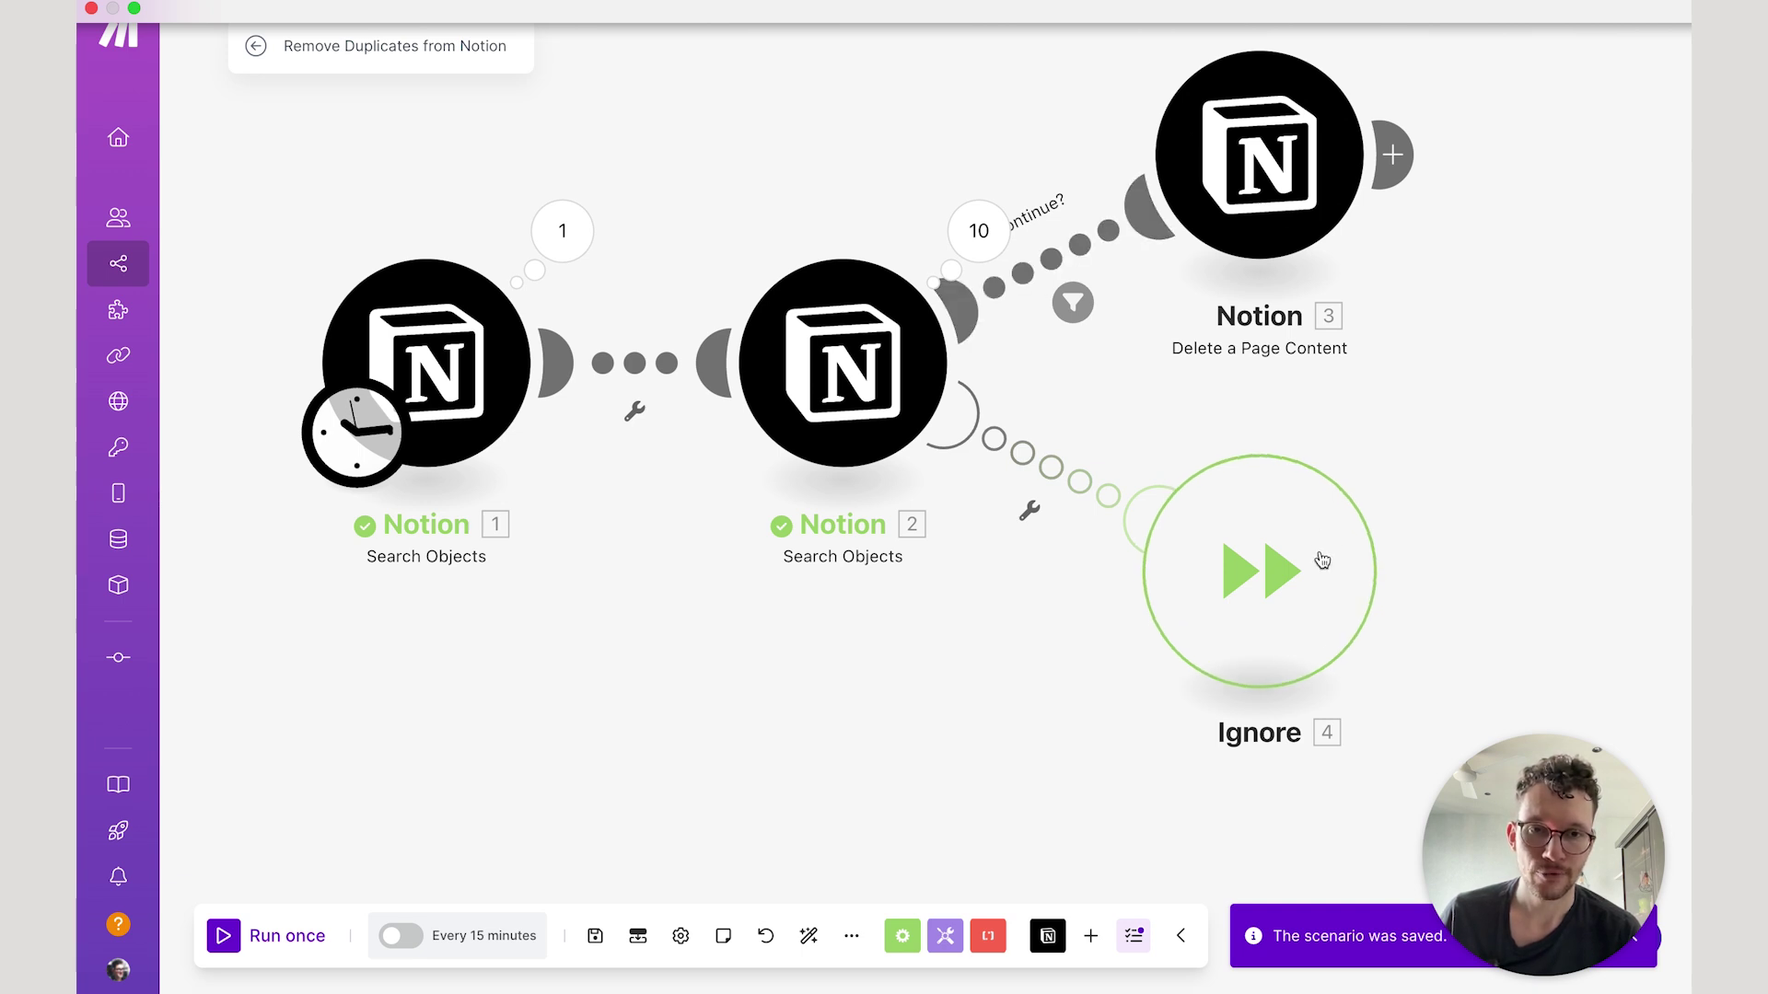
left_click_drag(1312, 568, 1147, 649)
Attach an Ignore error handler to the Delete a Page Content step, save, and auto-align the layout.
right_click(1273, 155)
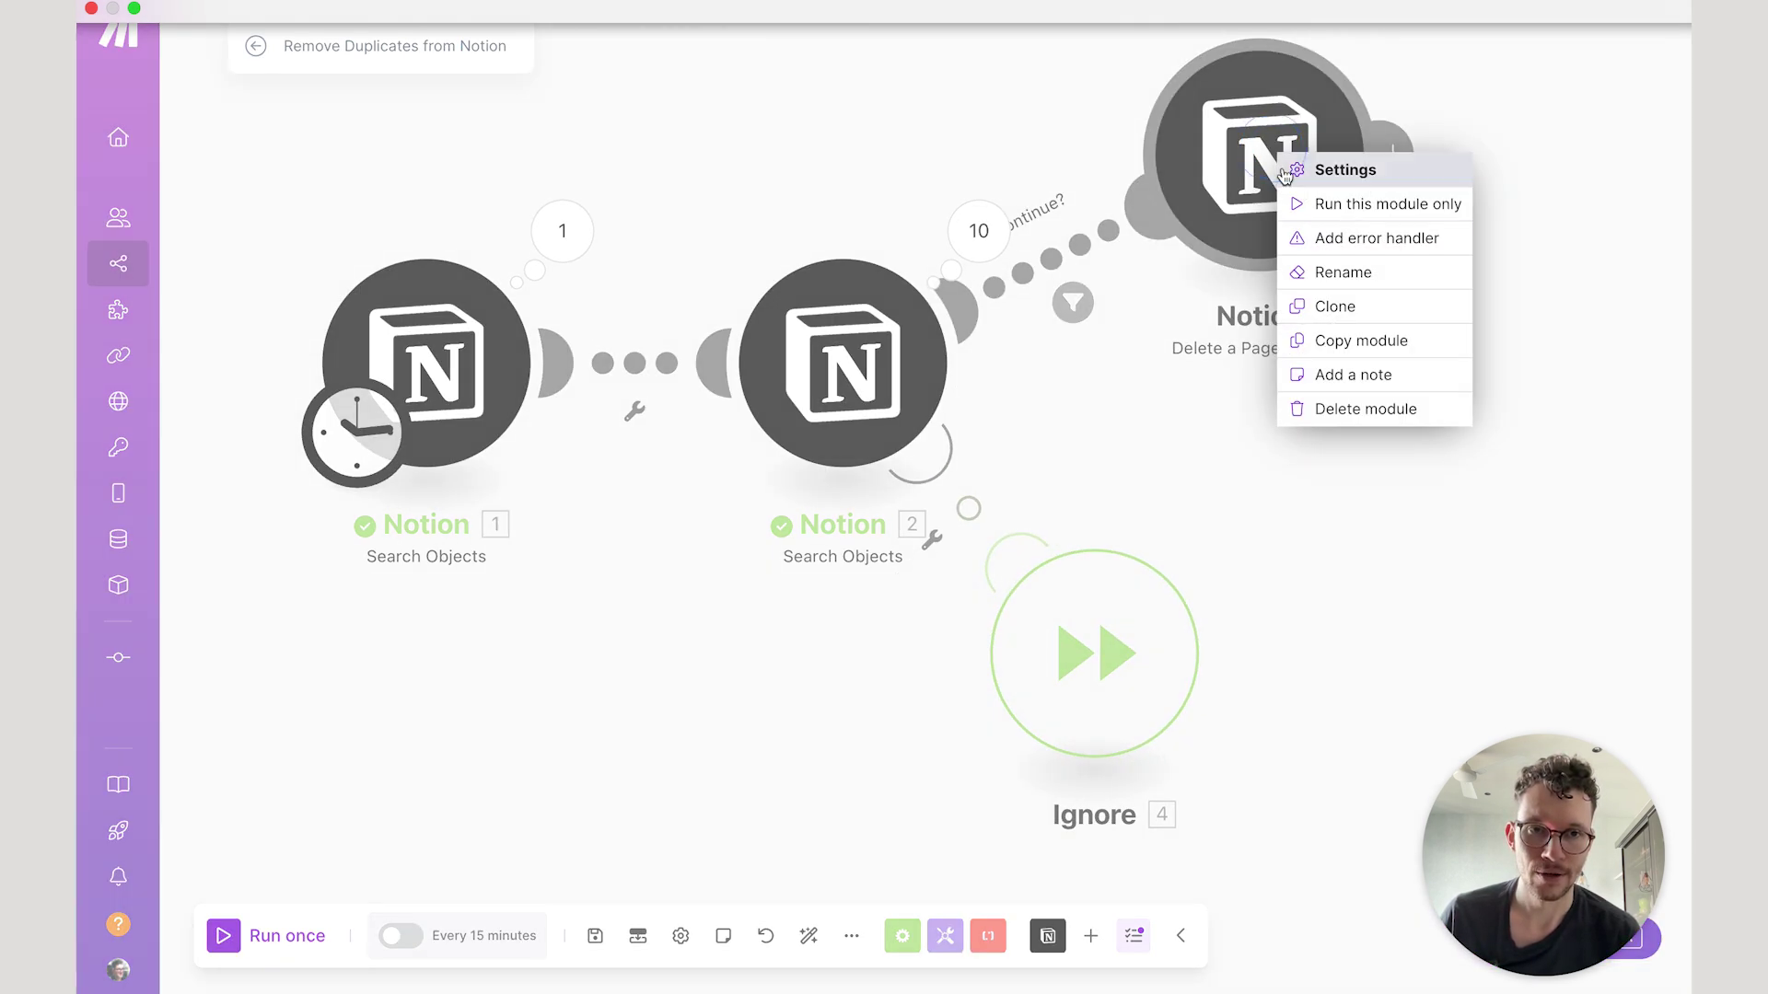
left_click(1372, 239)
left_click(908, 240)
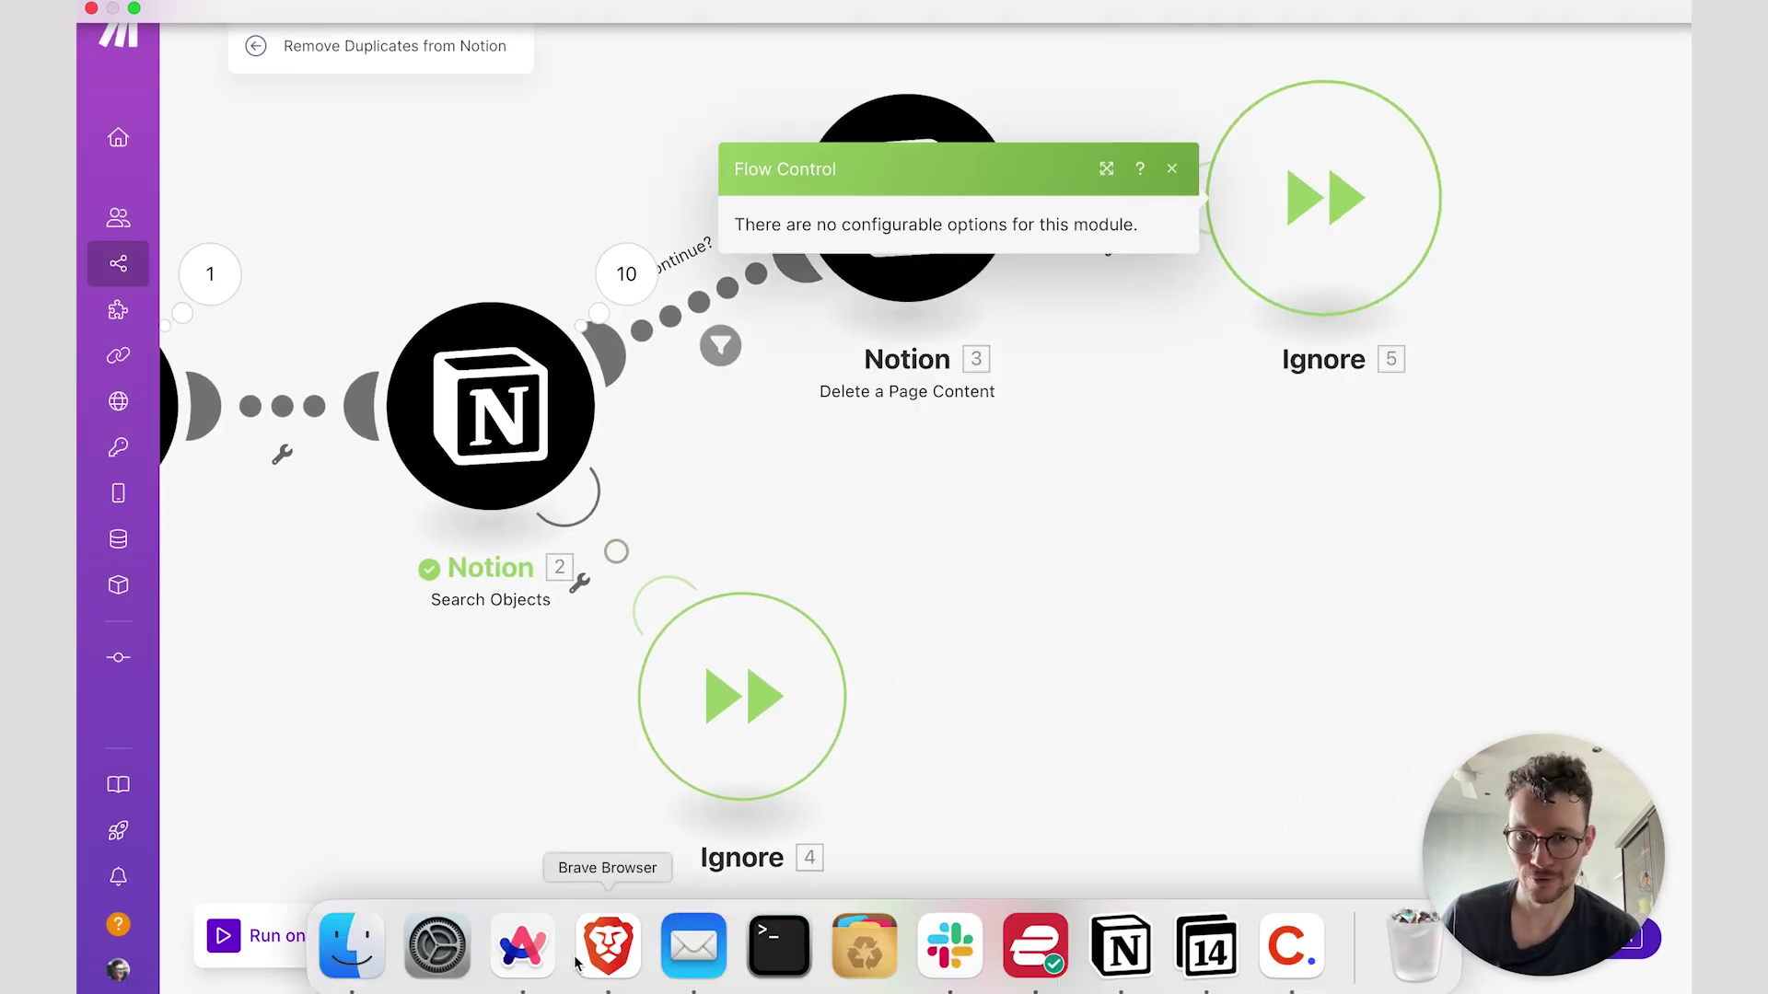
left_click(577, 811)
left_click(606, 930)
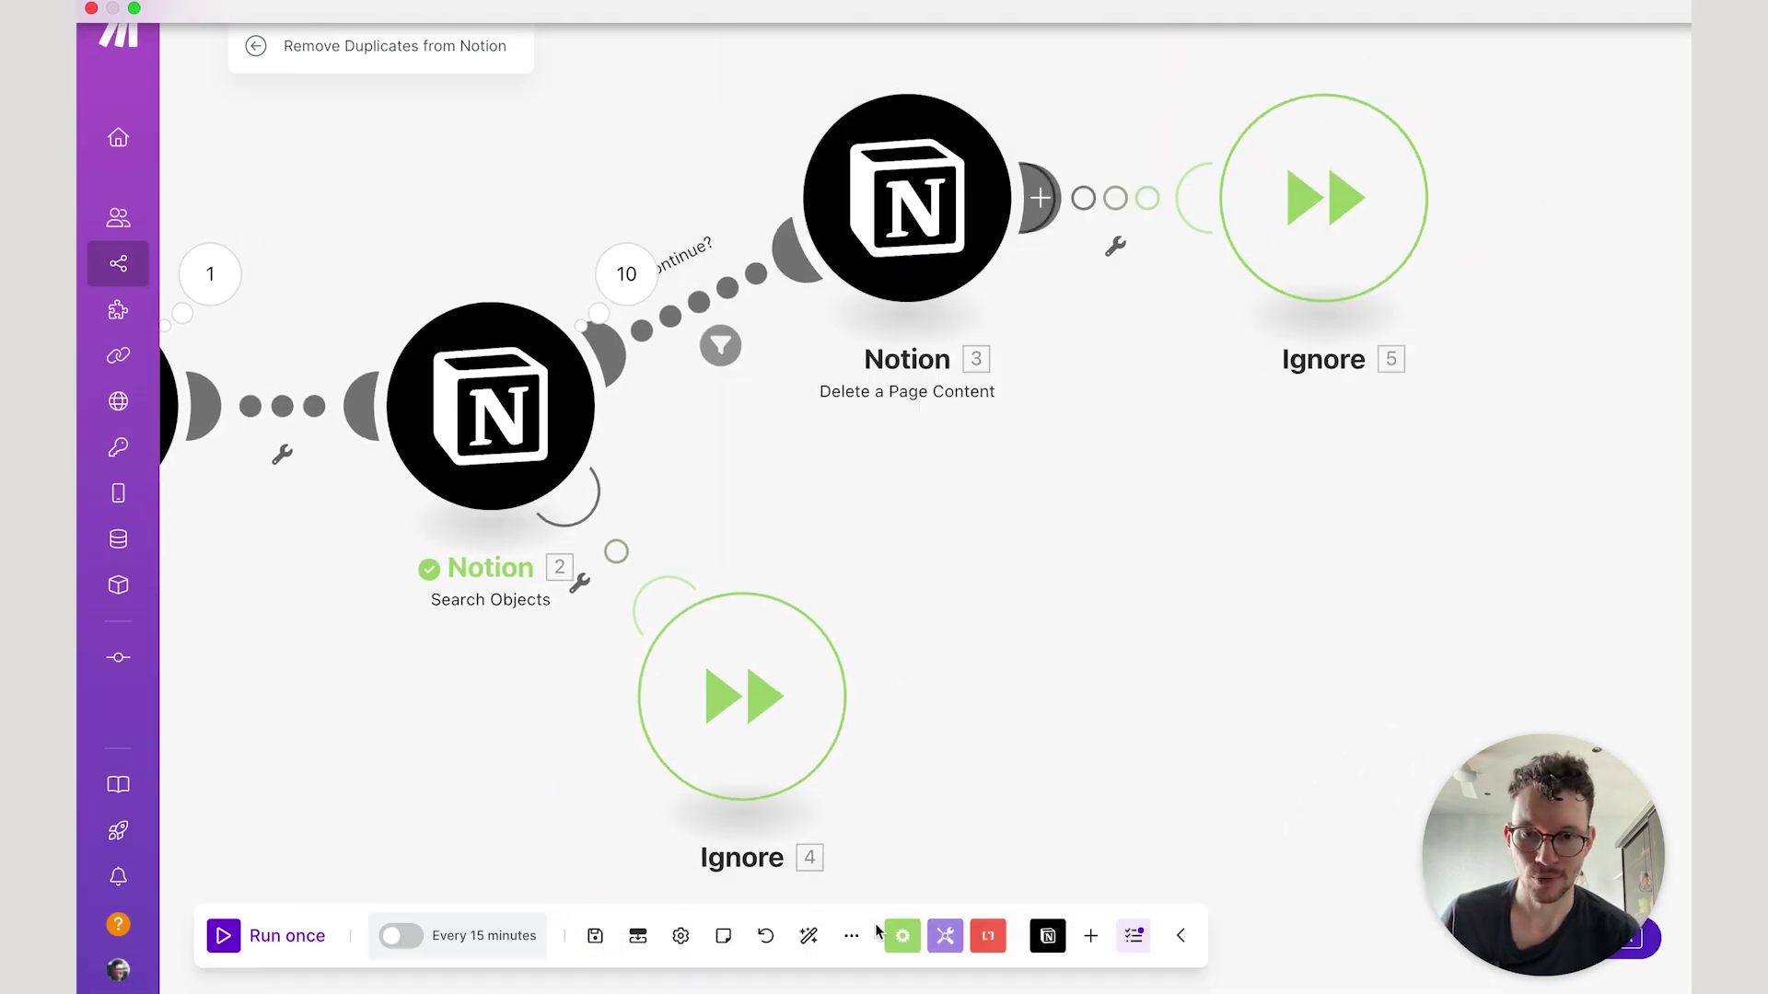
left_click(809, 935)
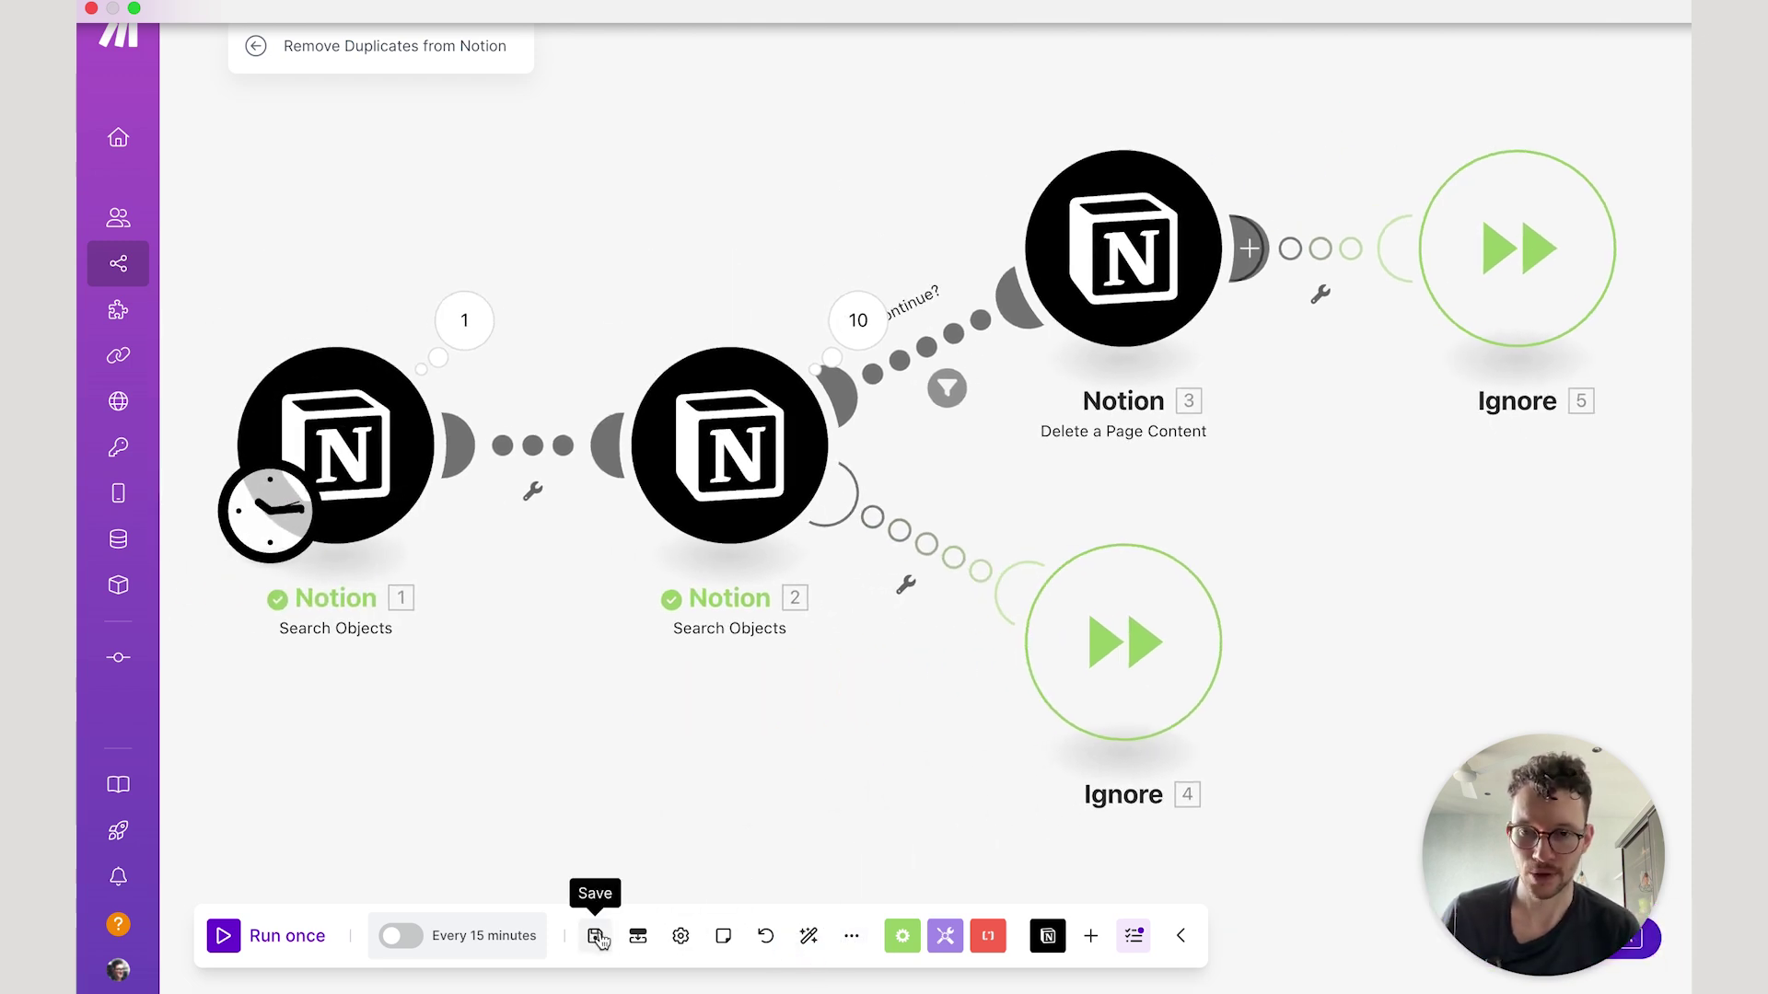
Set the first Notion search's Limit field to 100, confirm, and save the scenario.
left_click(595, 936)
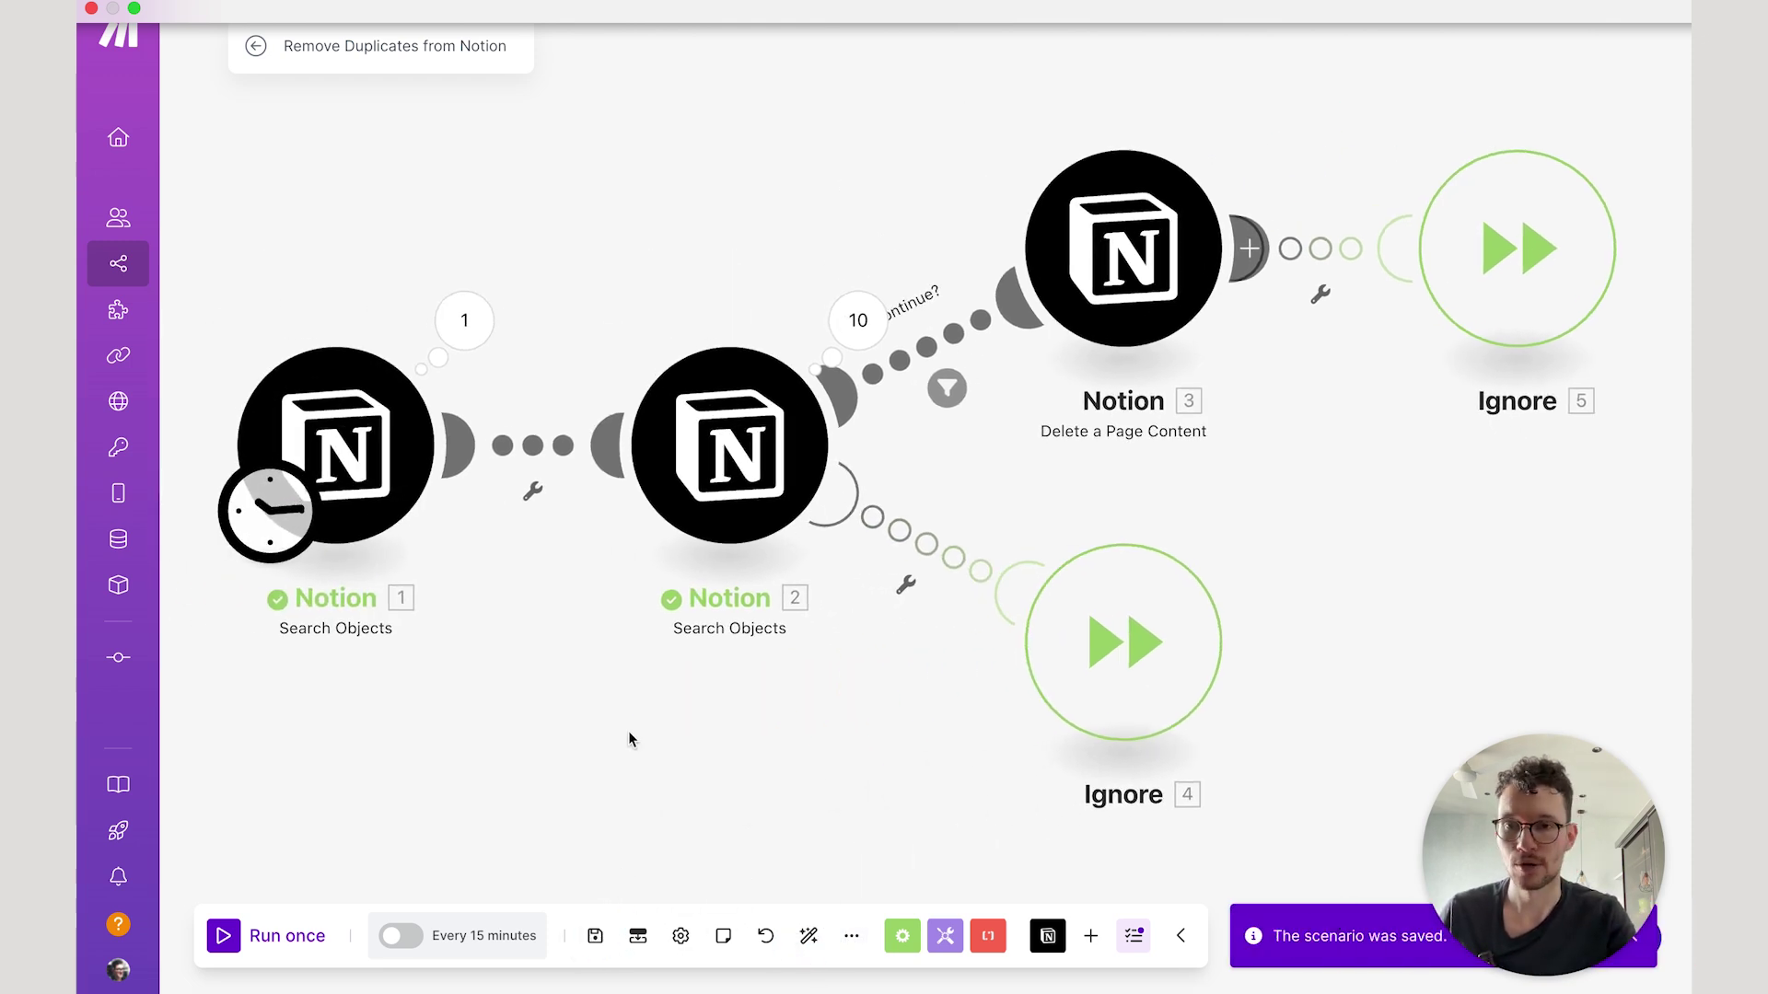
left_click(368, 460)
left_click(595, 632)
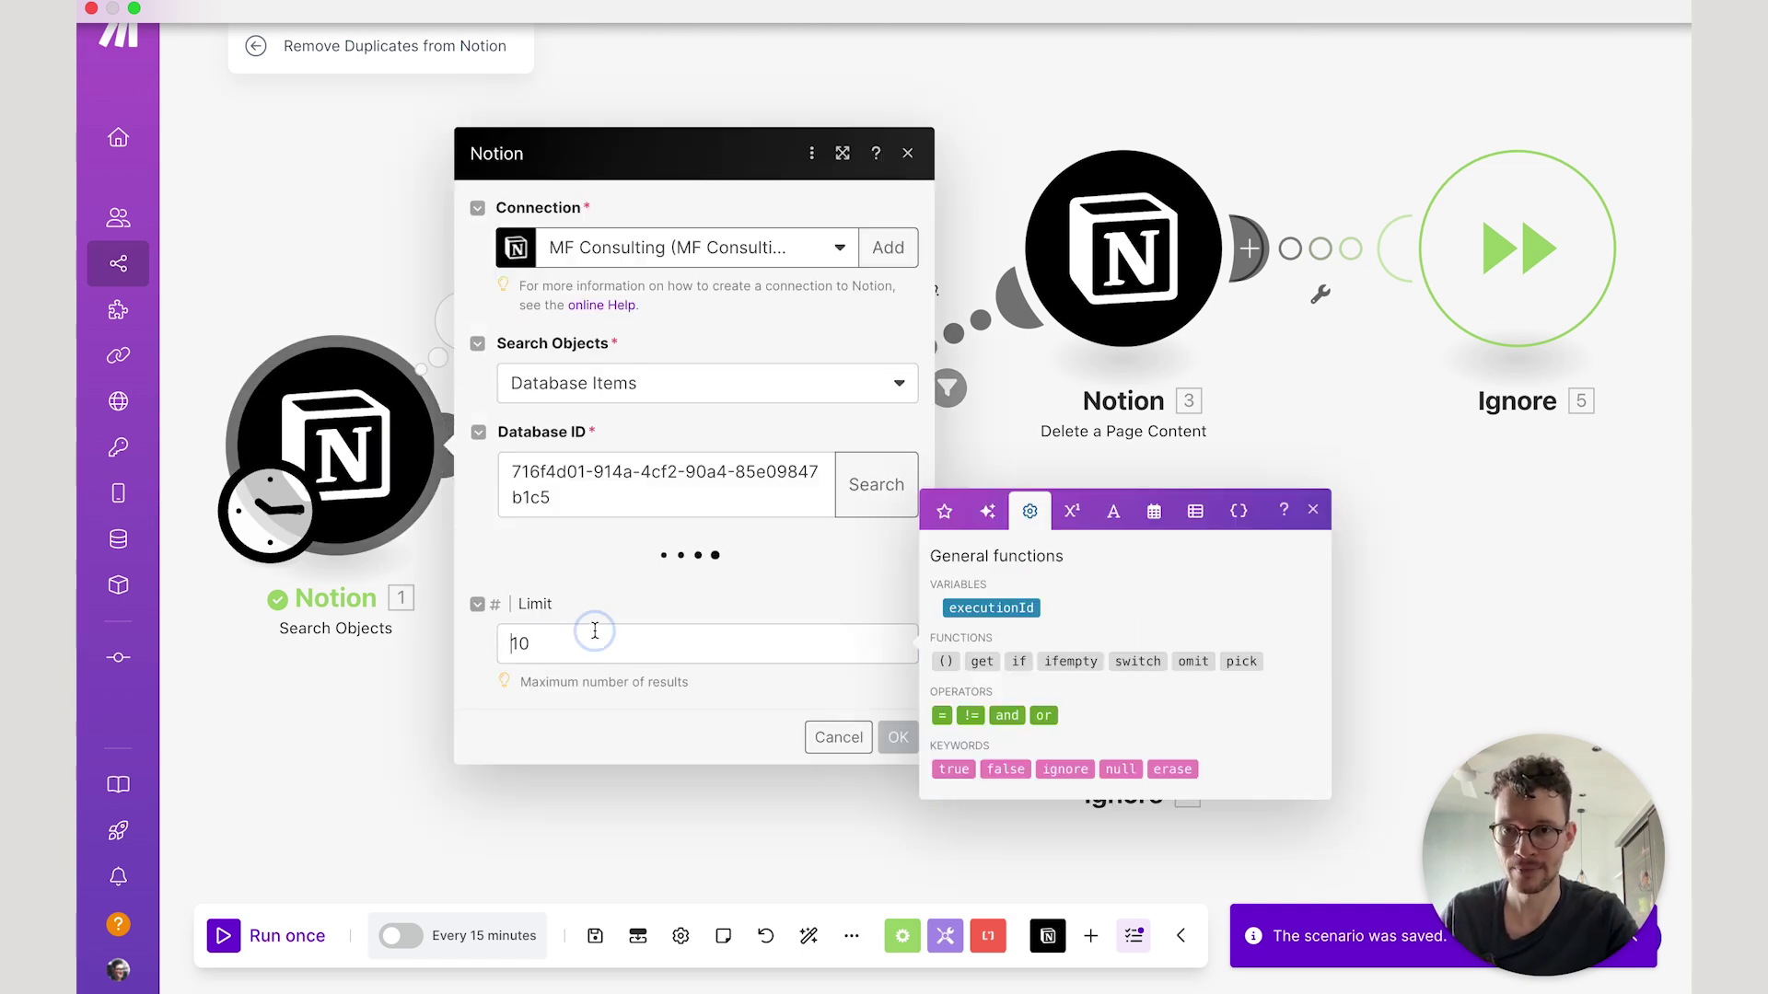
left_click(606, 644)
type("0")
left_click(896, 834)
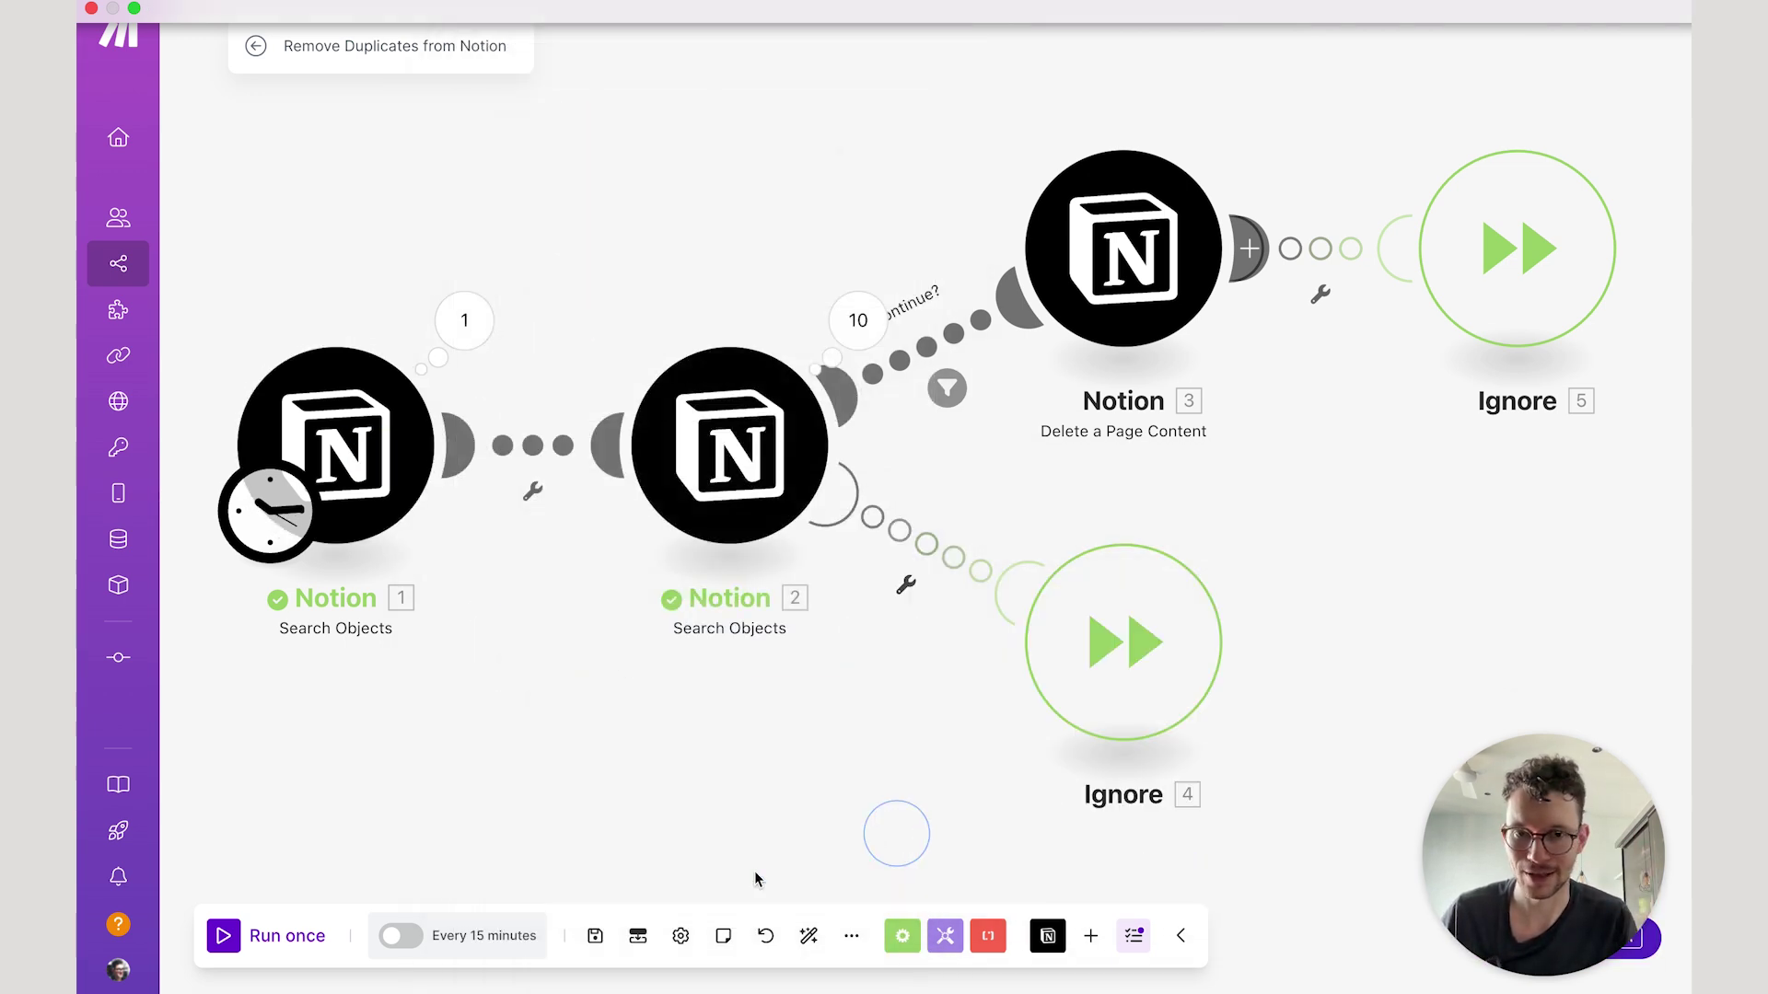
left_click(597, 936)
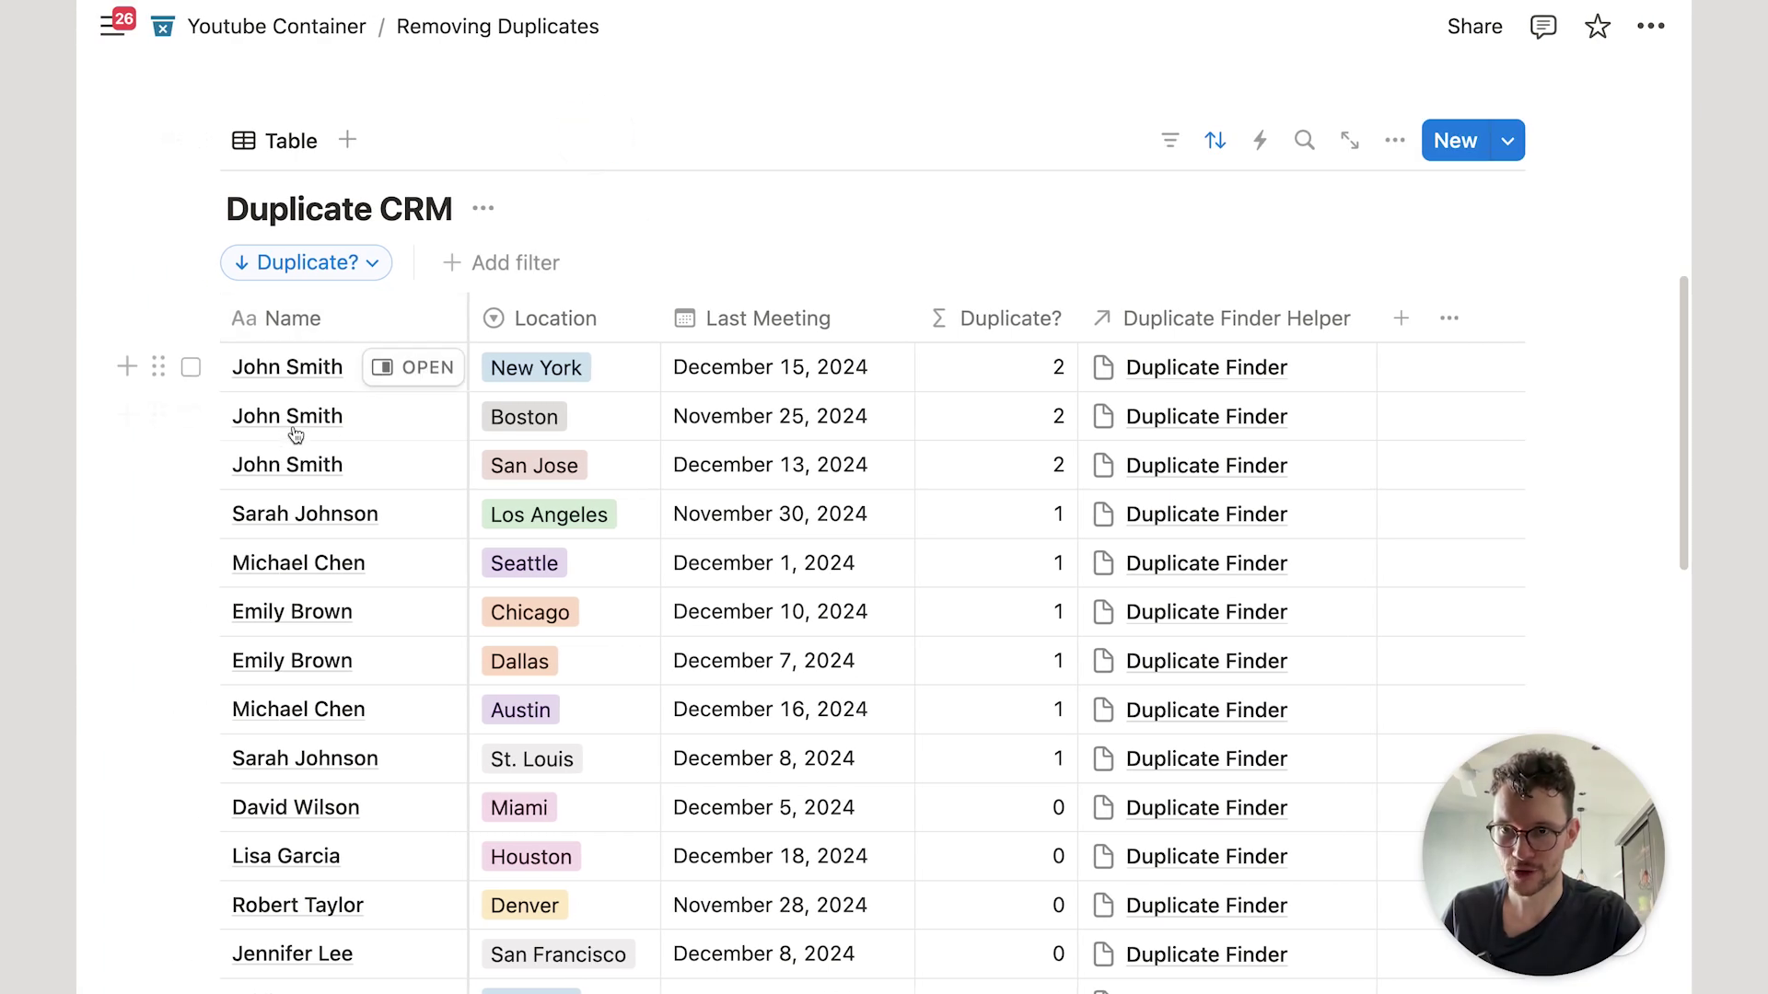
Save the scenario and run it once to delete the duplicate pages.
scroll(302, 505, "down", 2)
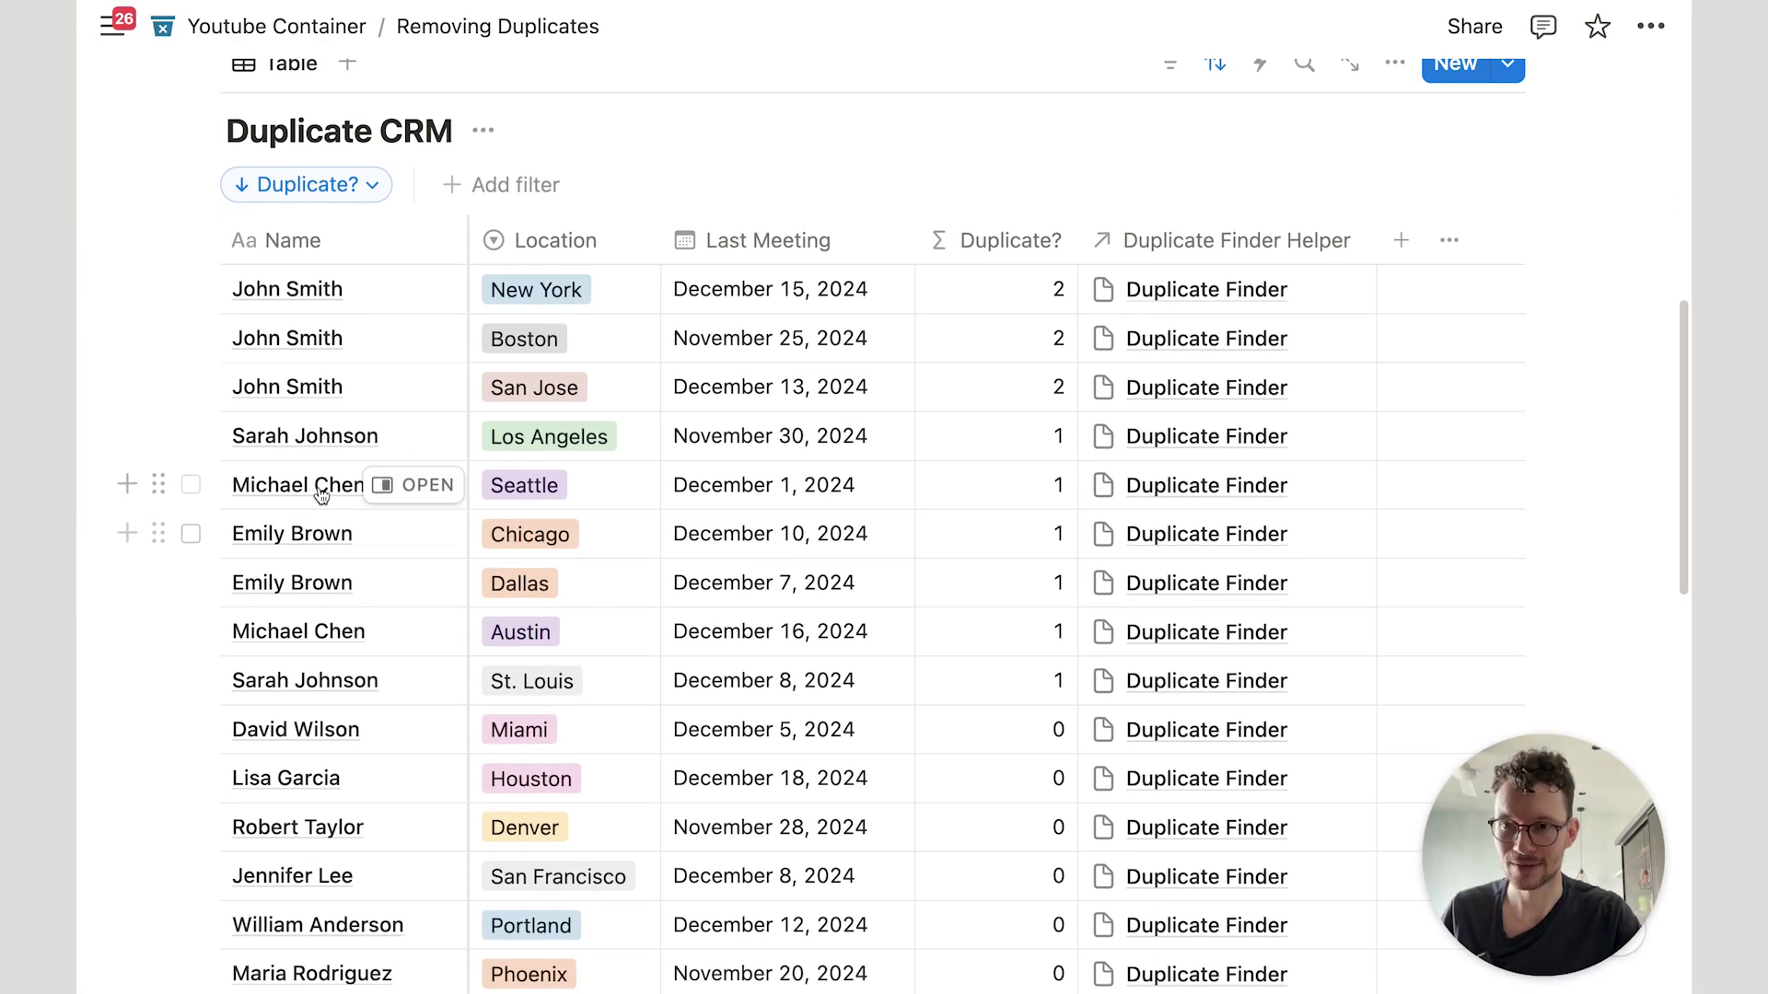
scroll(789, 502, "up", 2)
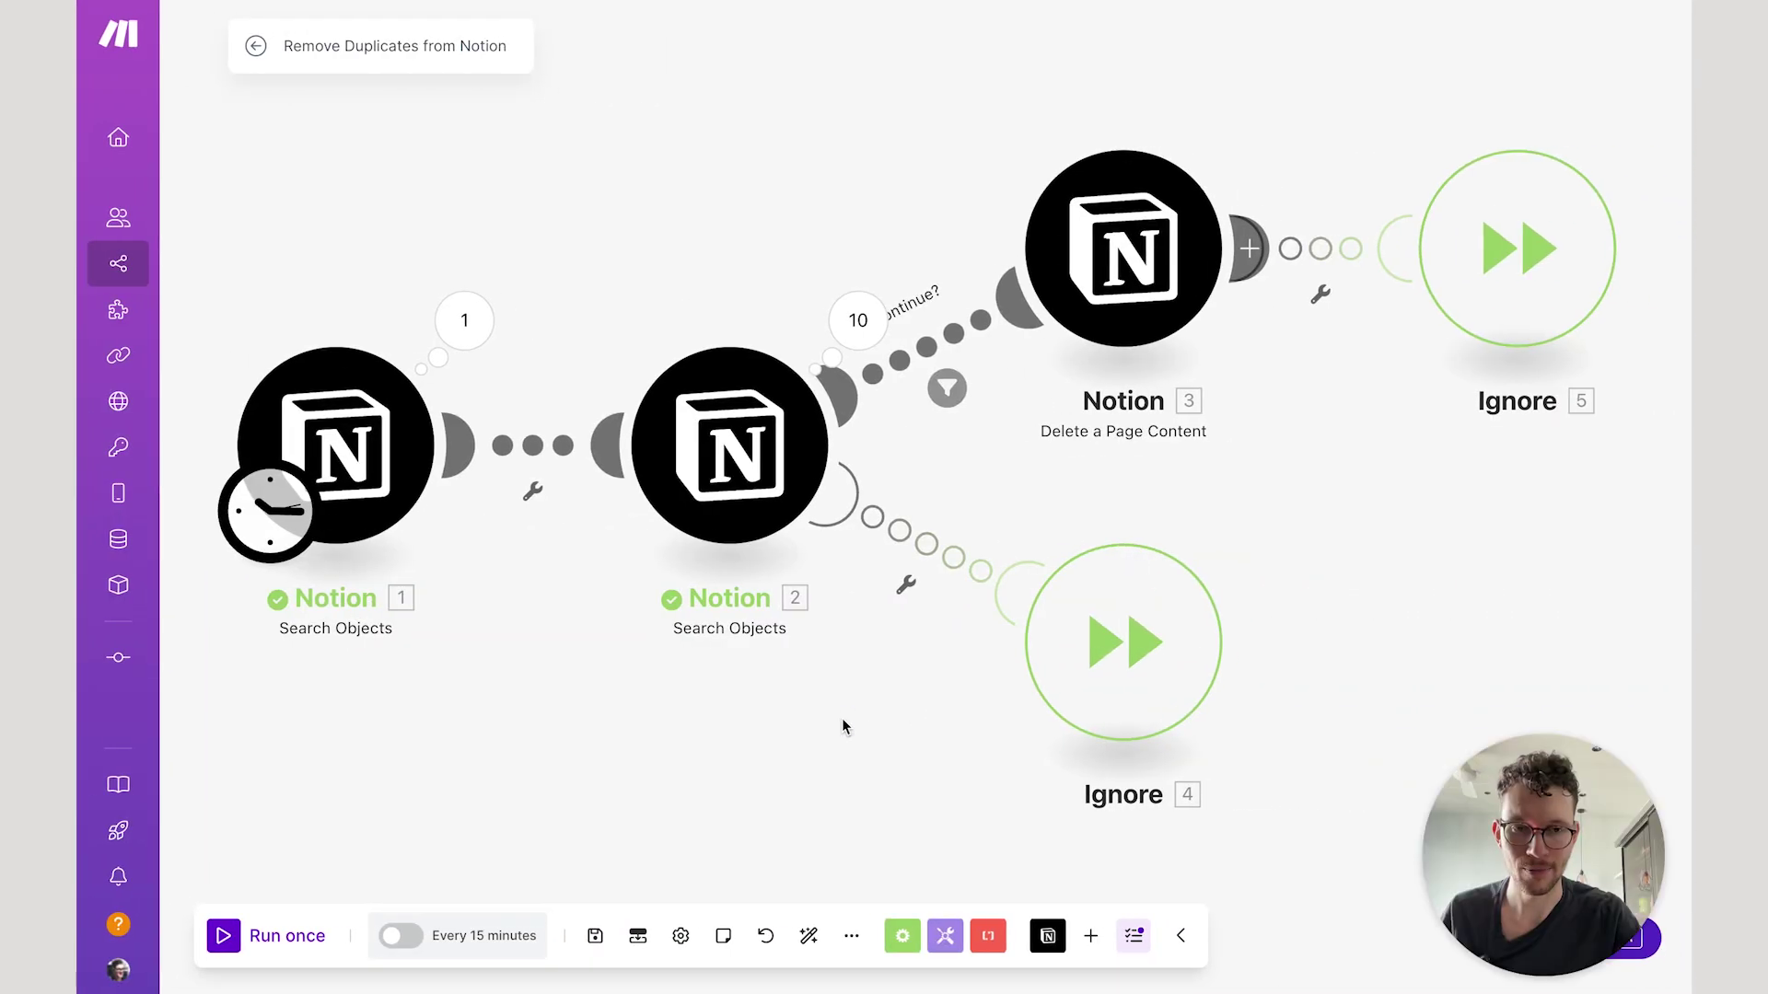
left_click(598, 934)
left_click(224, 936)
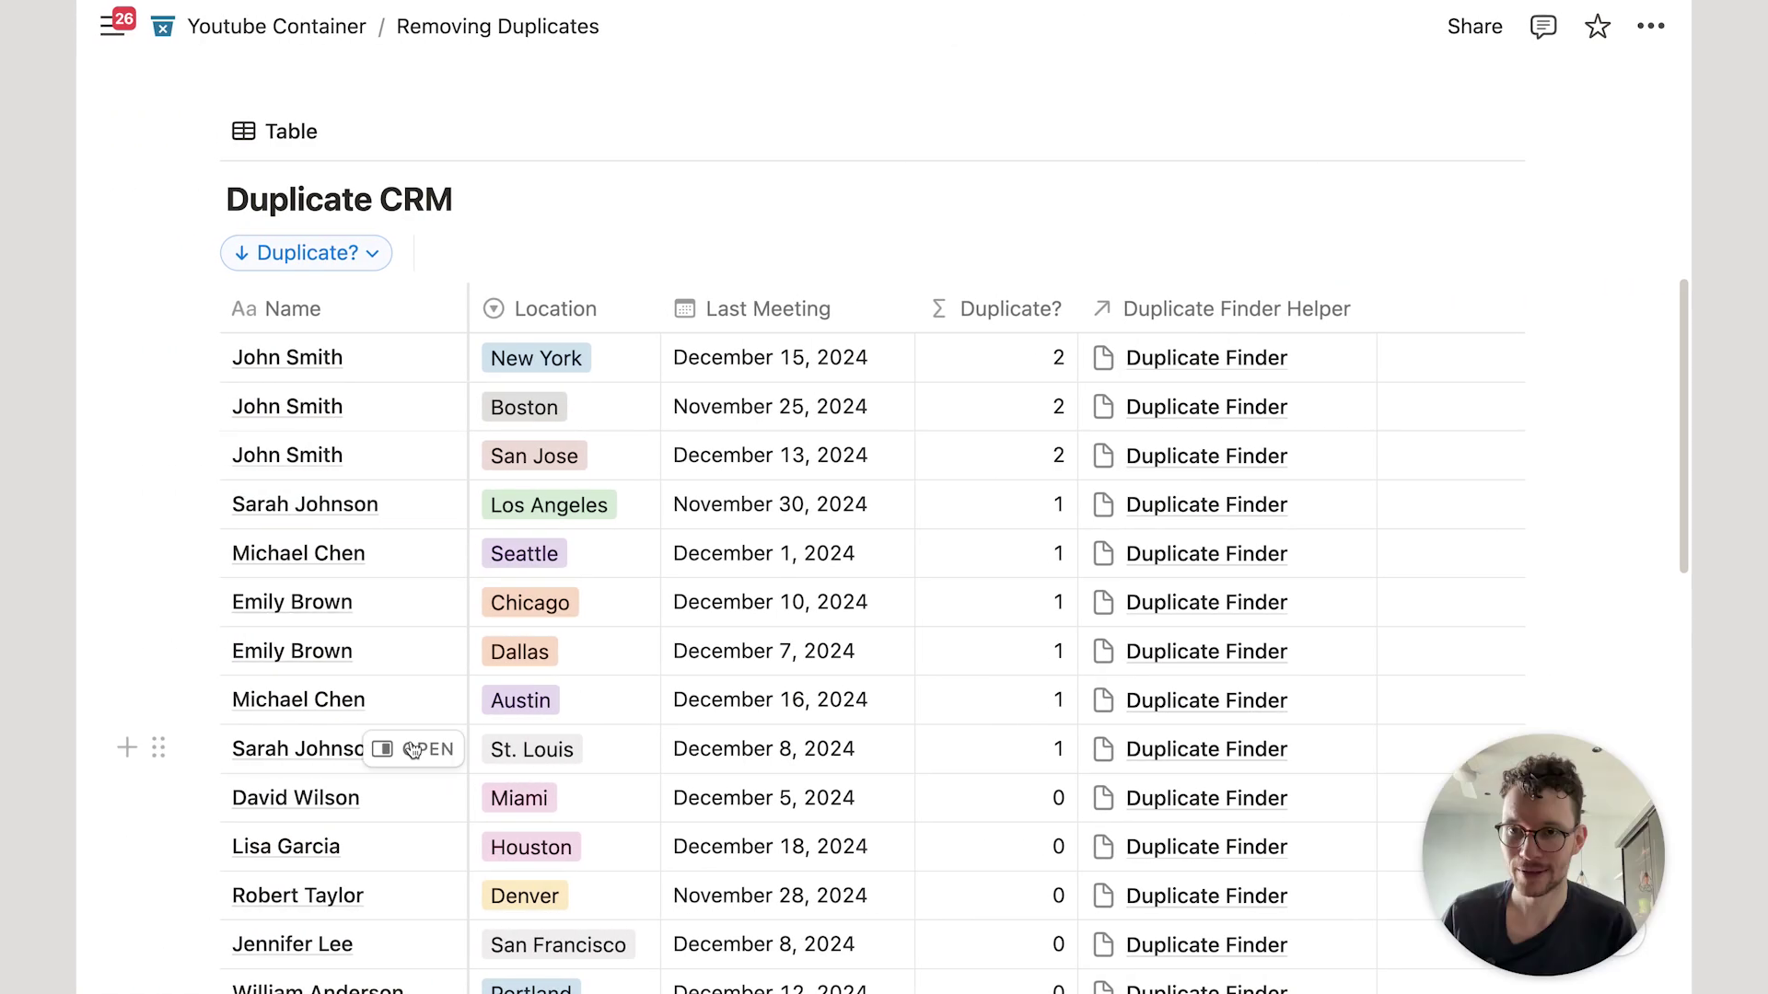
Verify the Notion Duplicate CRM table shows 0 duplicates for every contact, then return to Make.
scroll(424, 387, "down", 2)
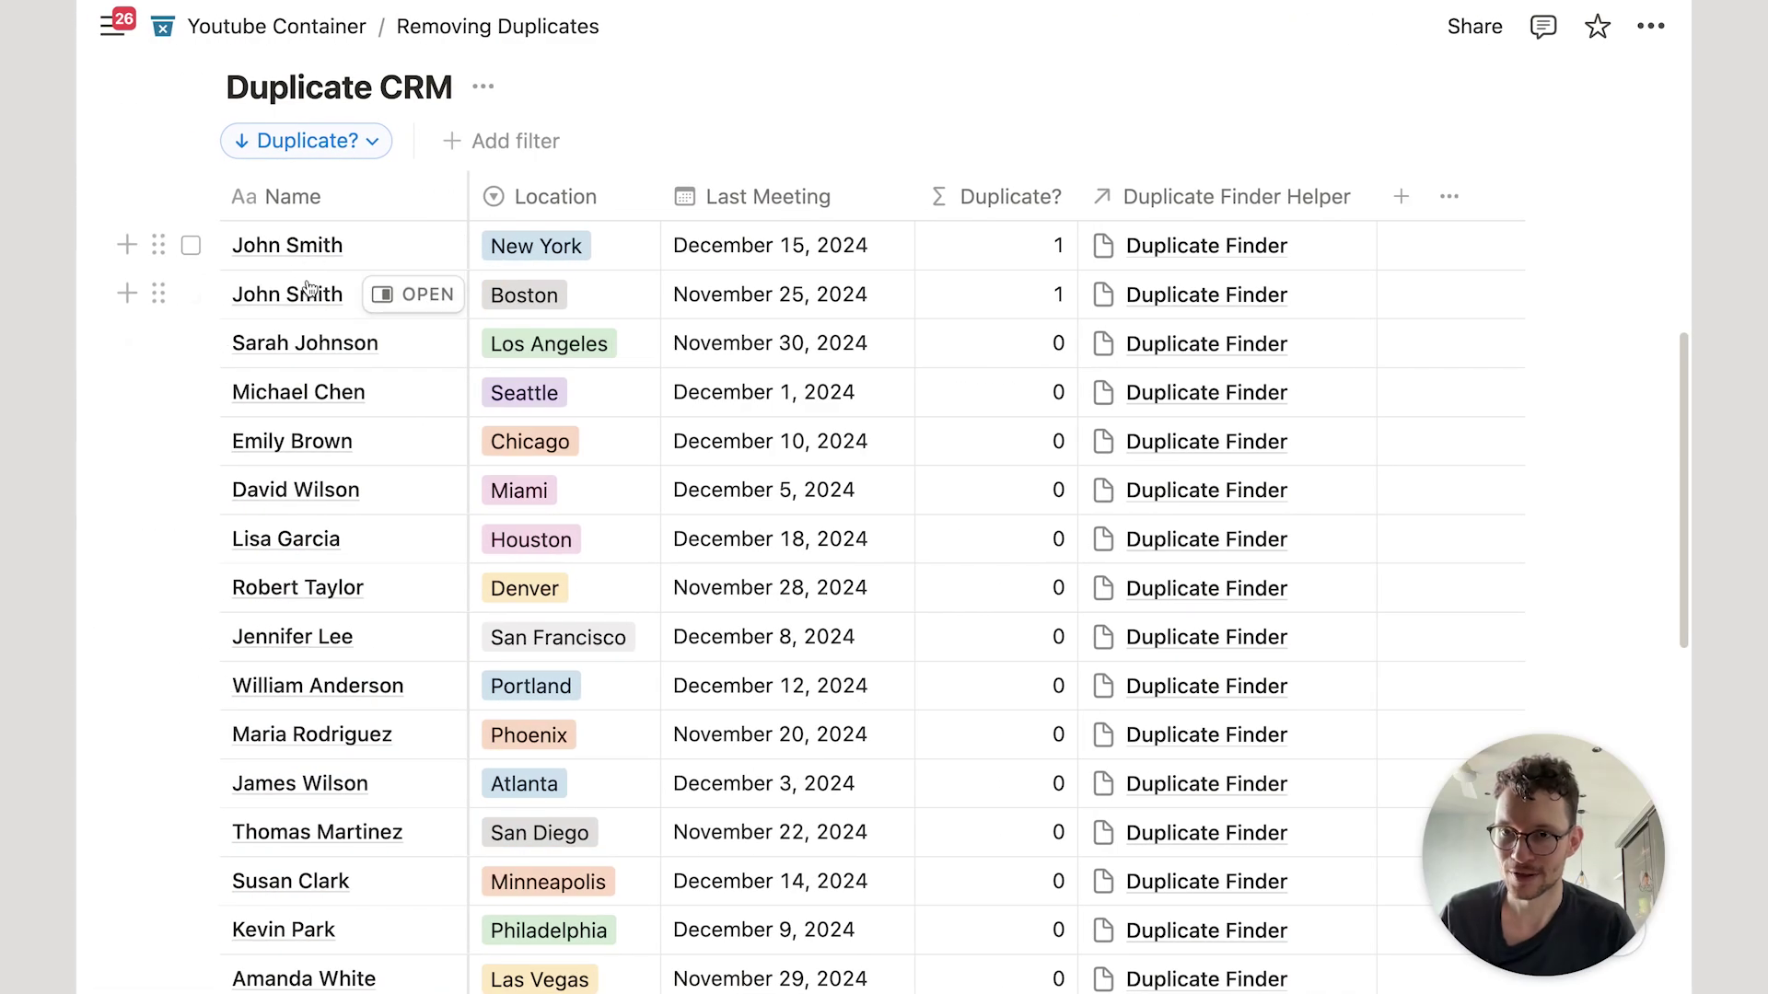
scroll(342, 460, "down", 1)
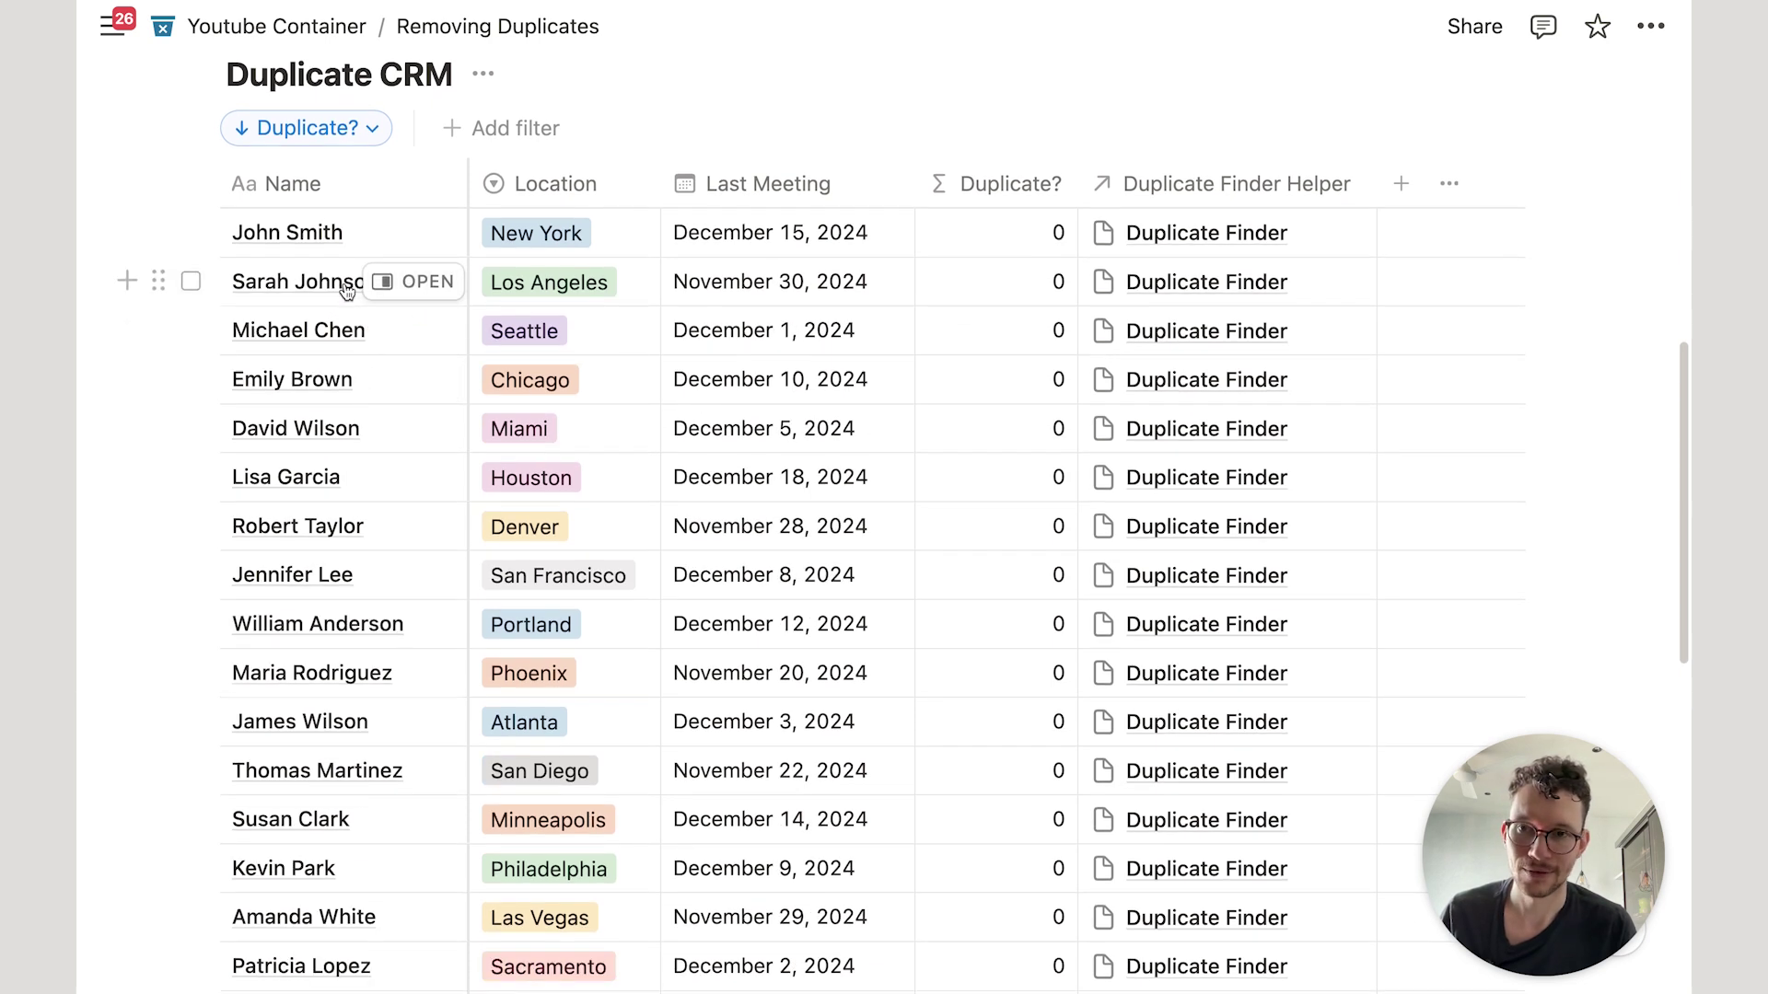
scroll(355, 331, "down", 5)
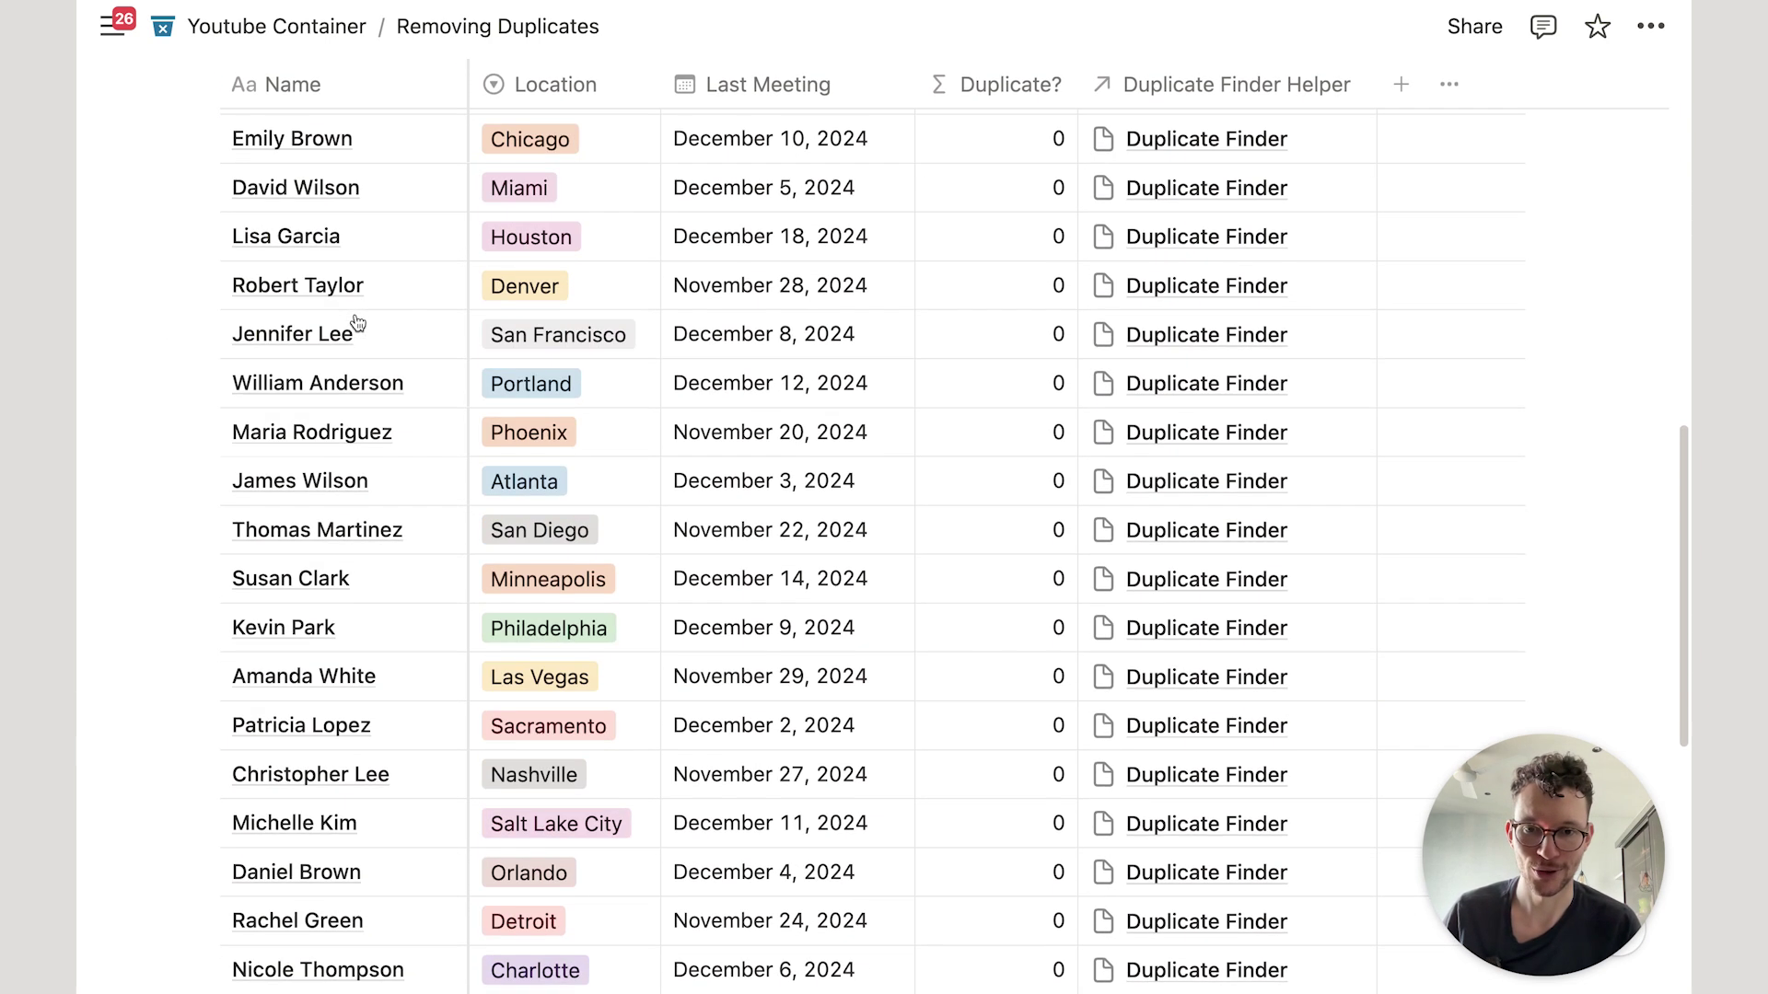
scroll(359, 327, "up", 3)
scroll(357, 324, "up", 1)
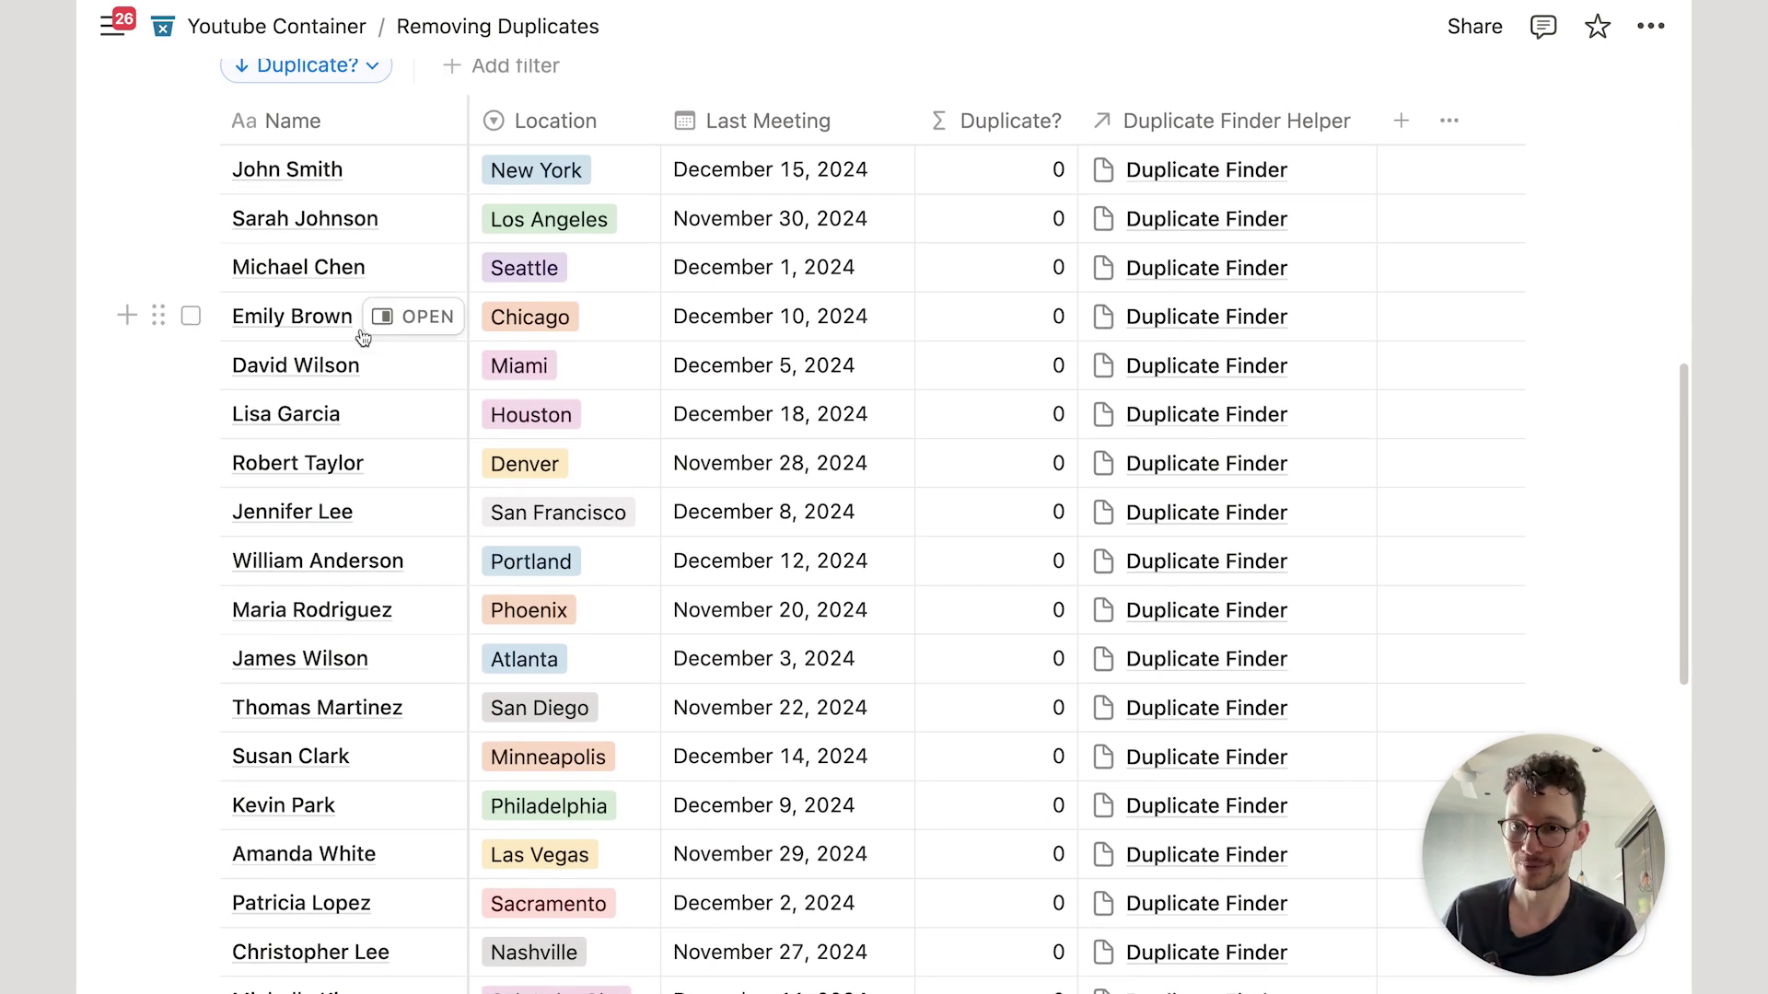
scroll(361, 327, "down", 10)
scroll(361, 334, "up", 10)
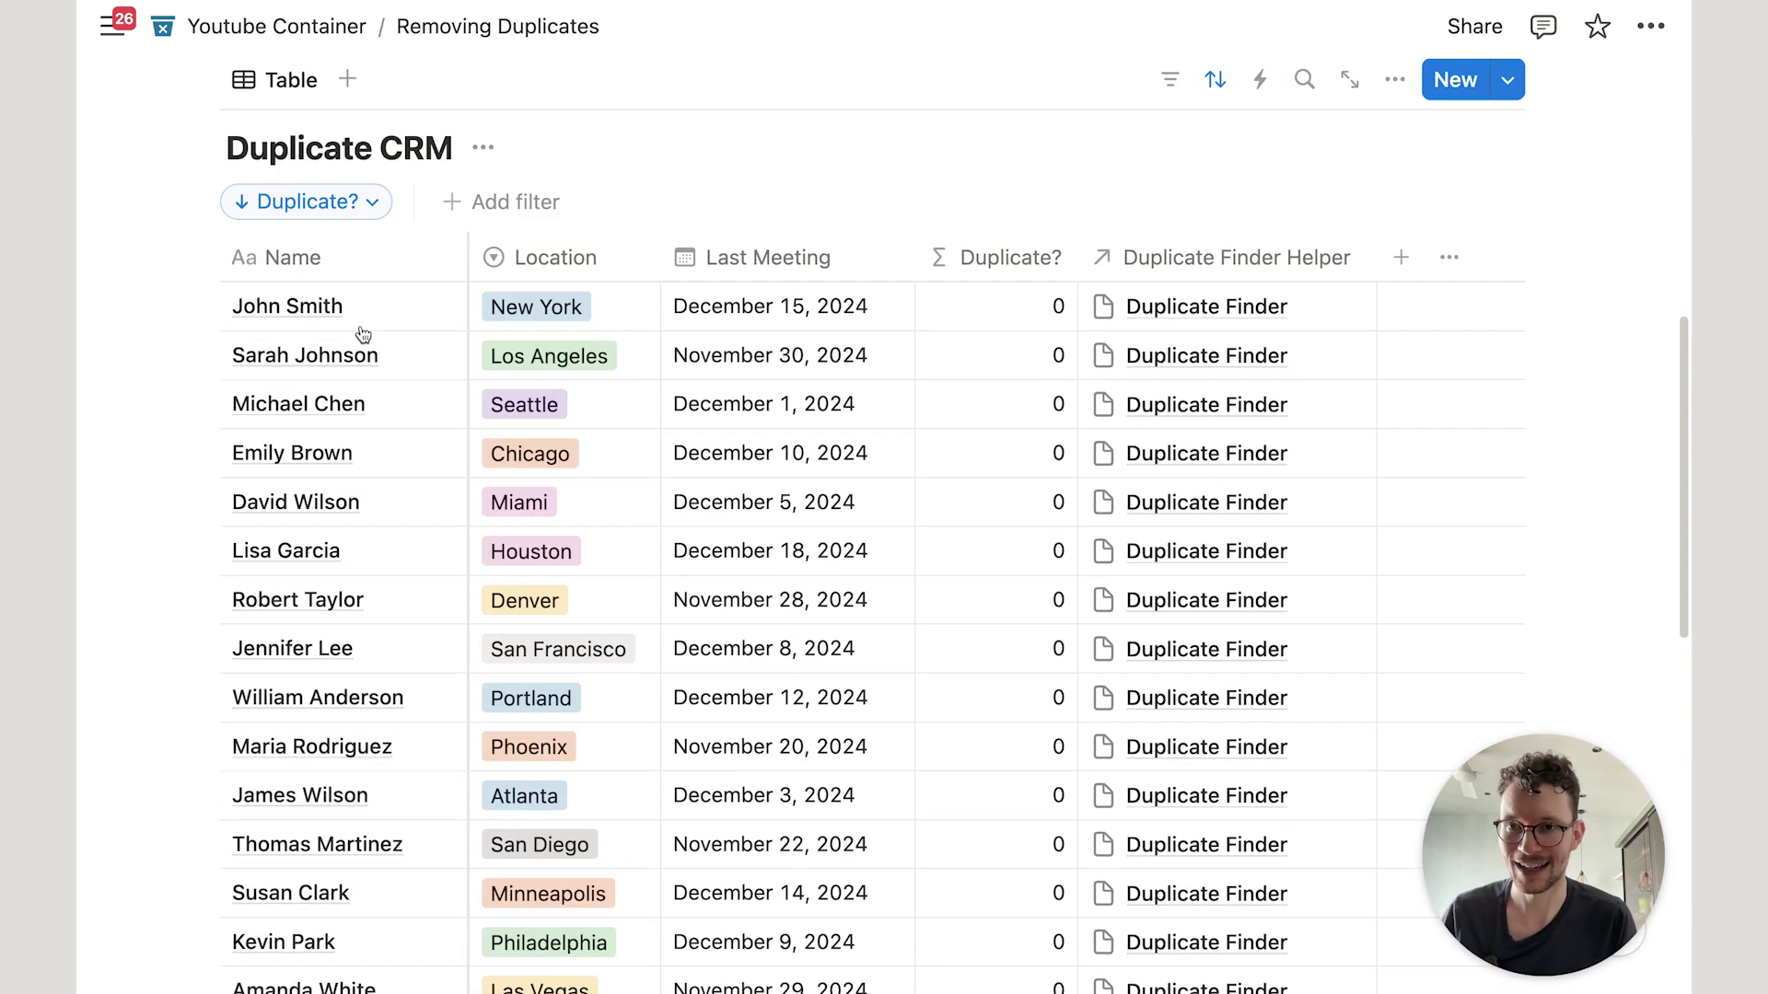
key("ctrl+Right")
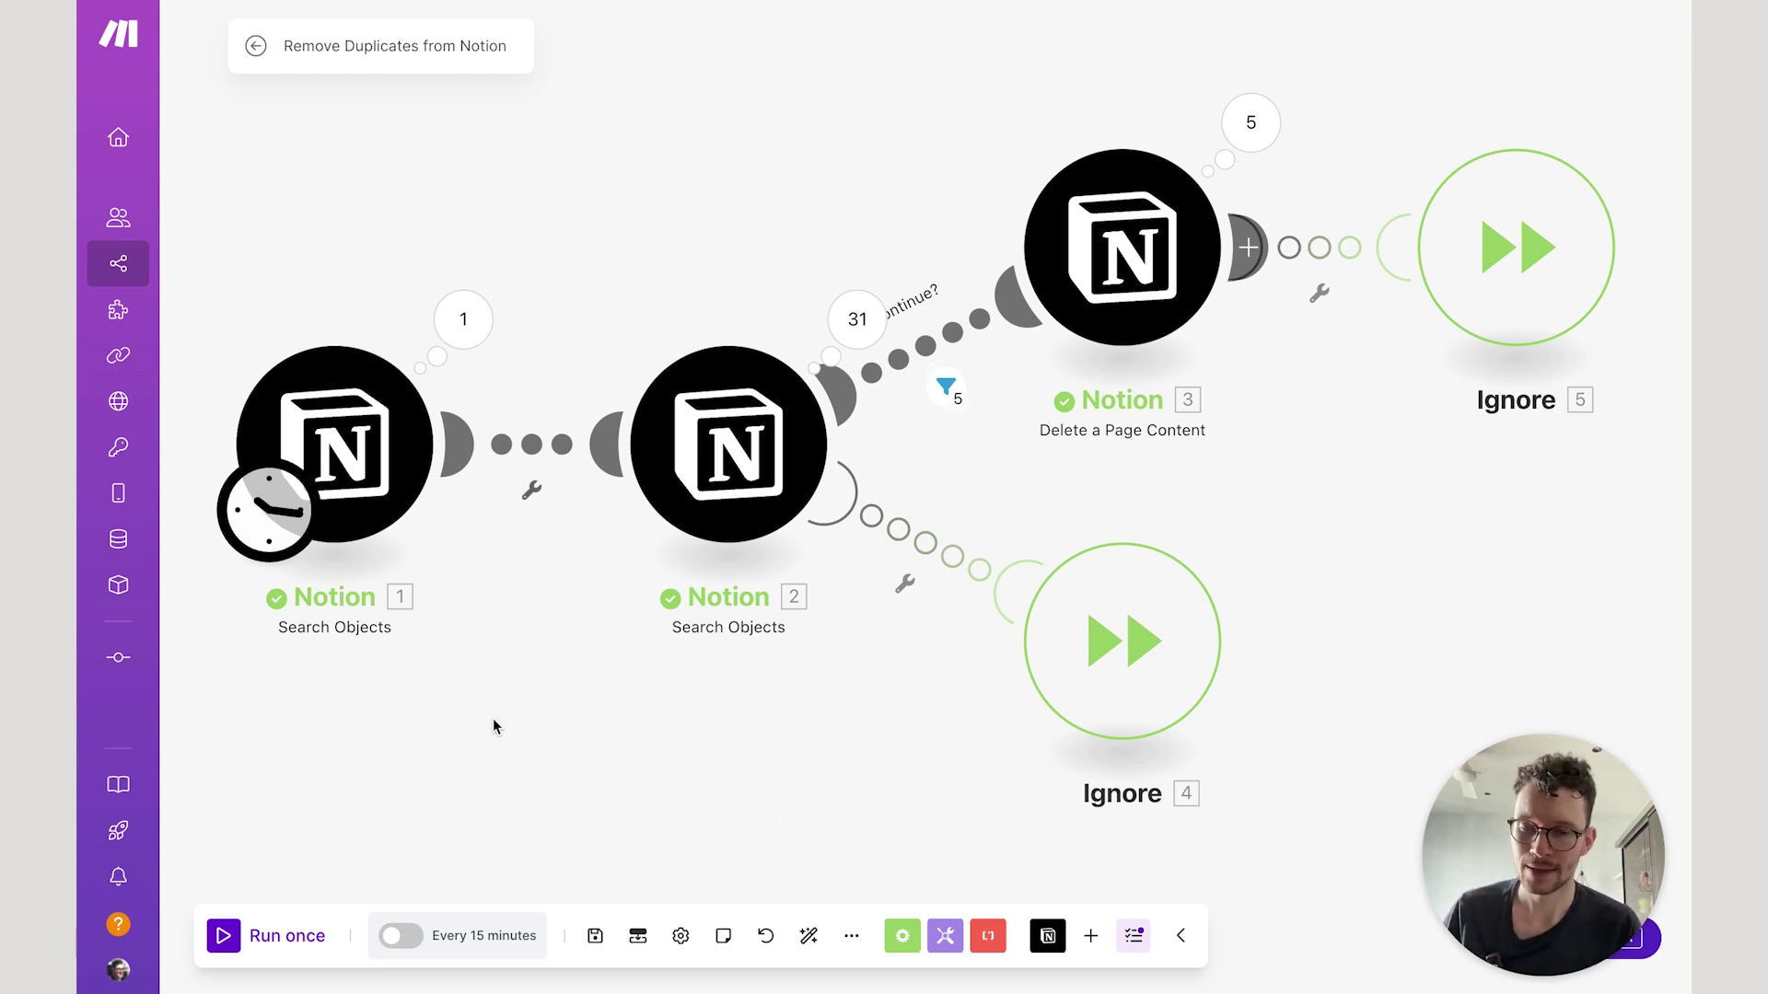
Open the schedule settings from the 'Every 15 minutes' label in the toolbar.
left_click(473, 939)
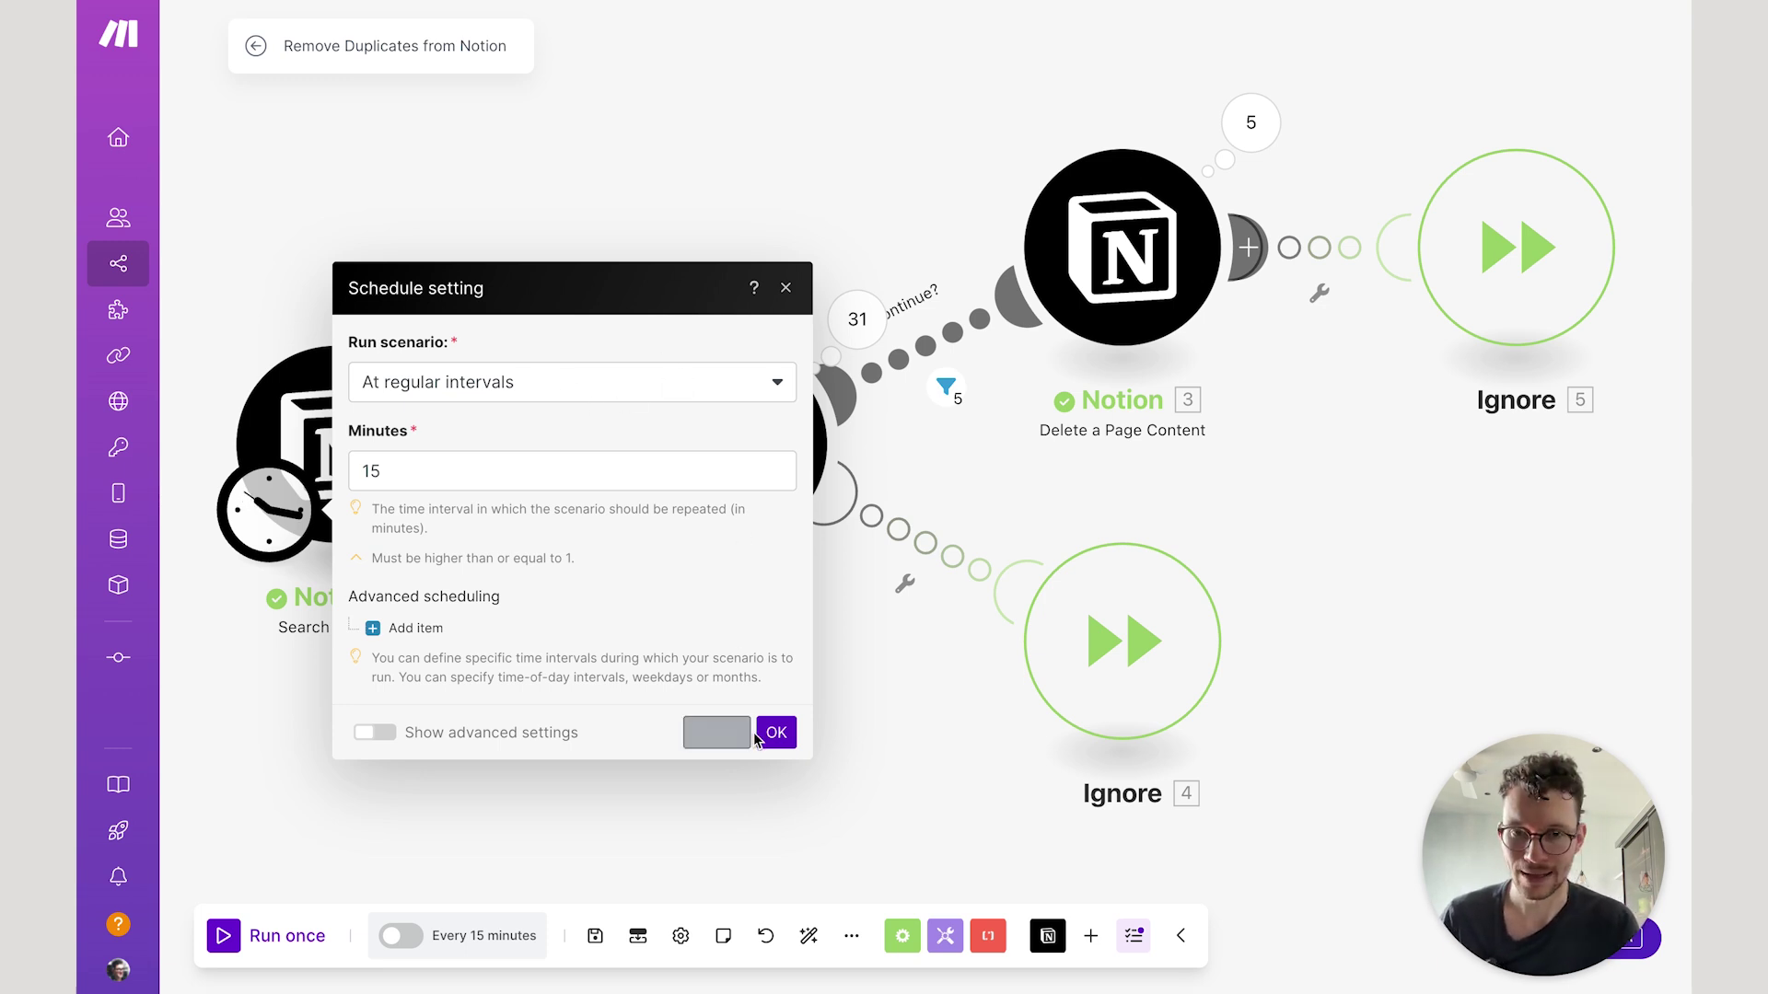
Set Run scenario to Days of the month with day 30 ticked, then activate the scenario.
left_click(491, 394)
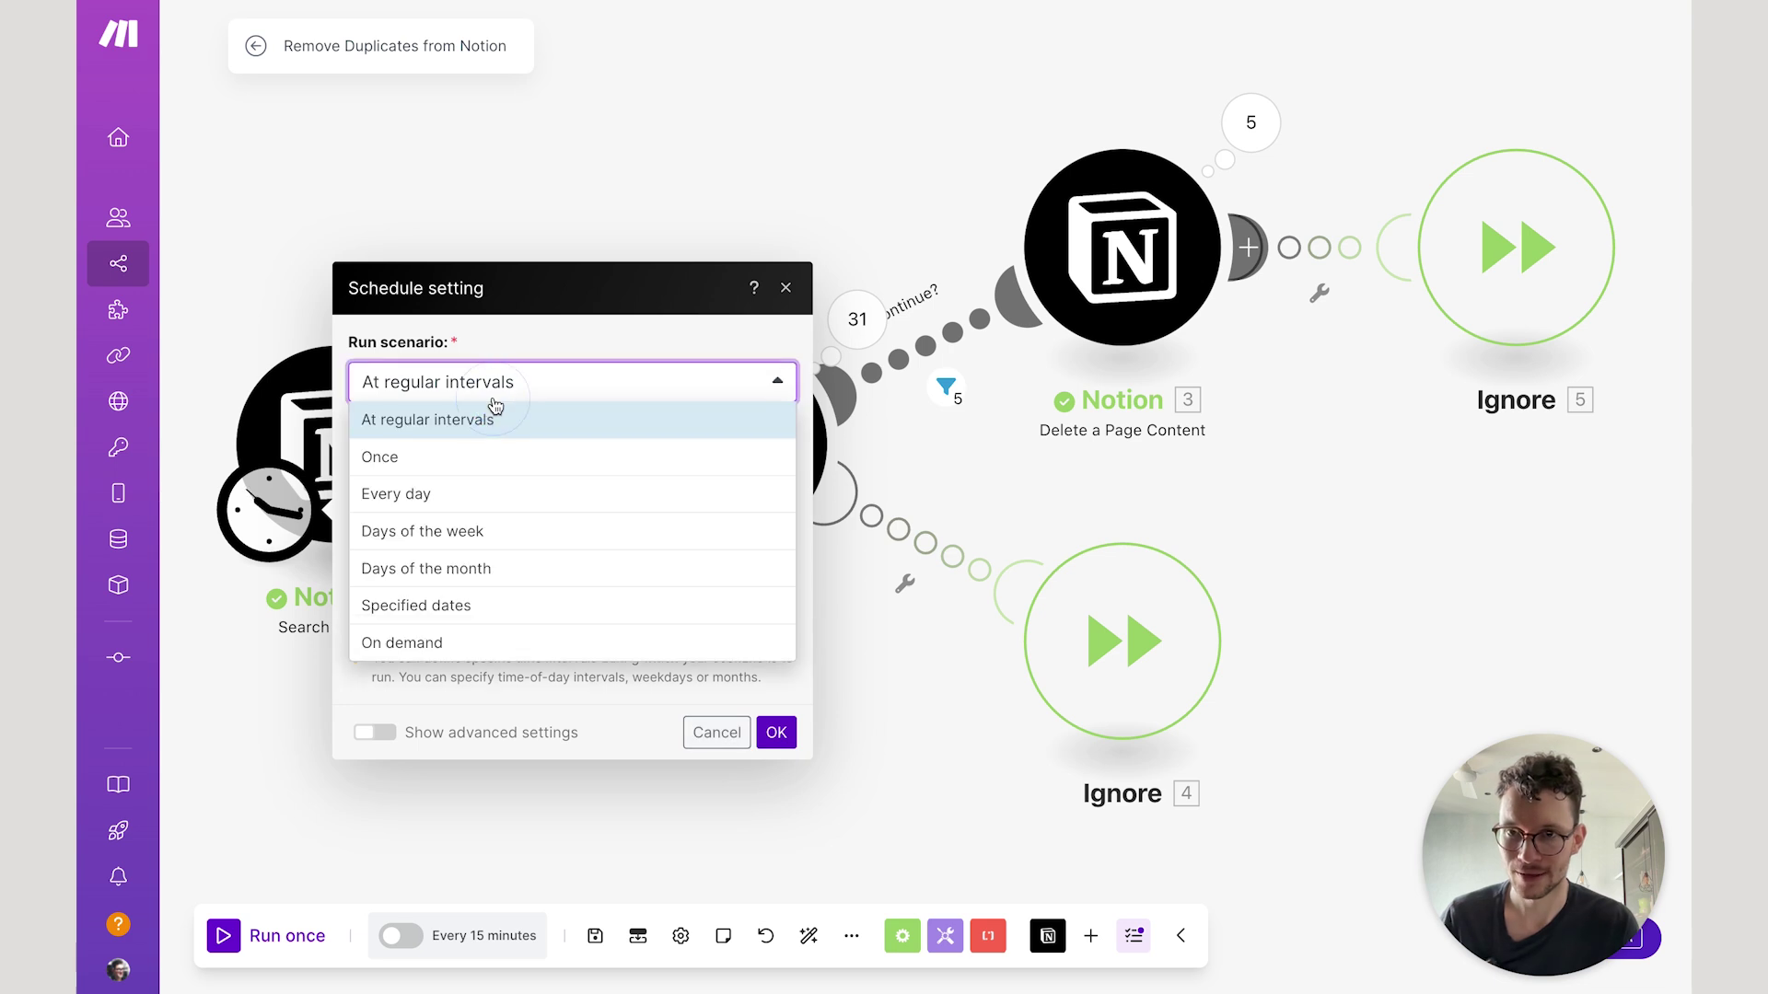
left_click(473, 571)
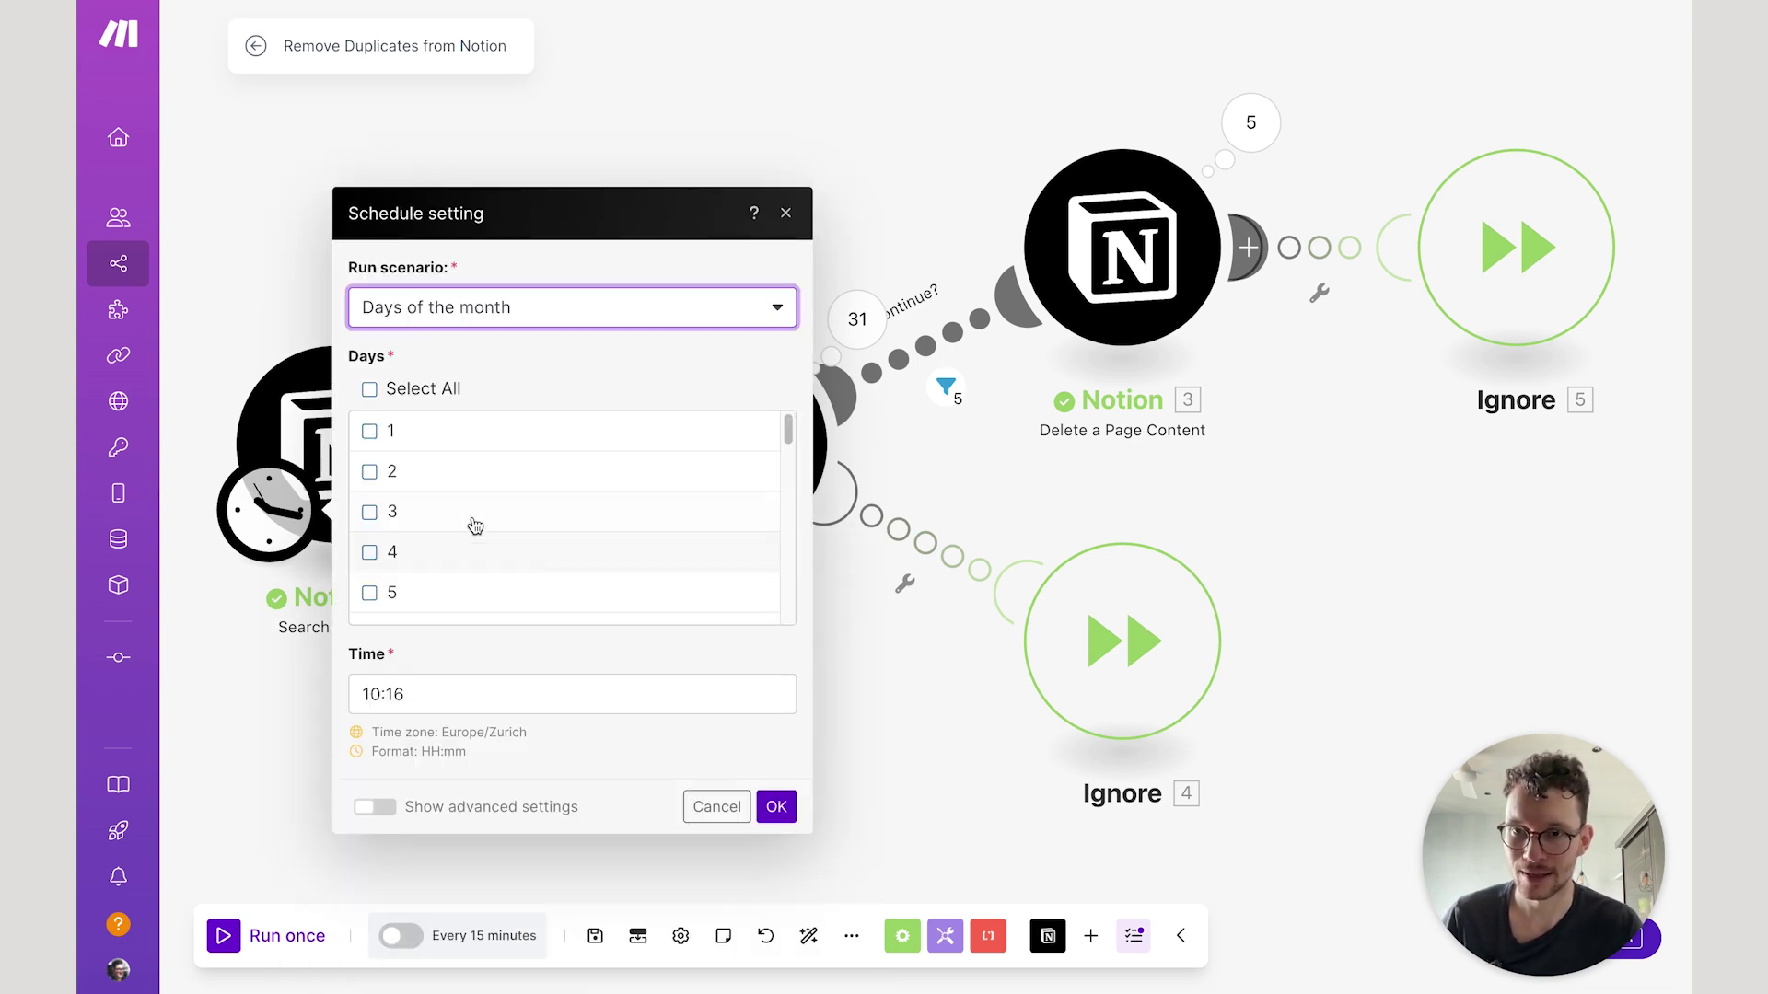
scroll(387, 447, "down", 10)
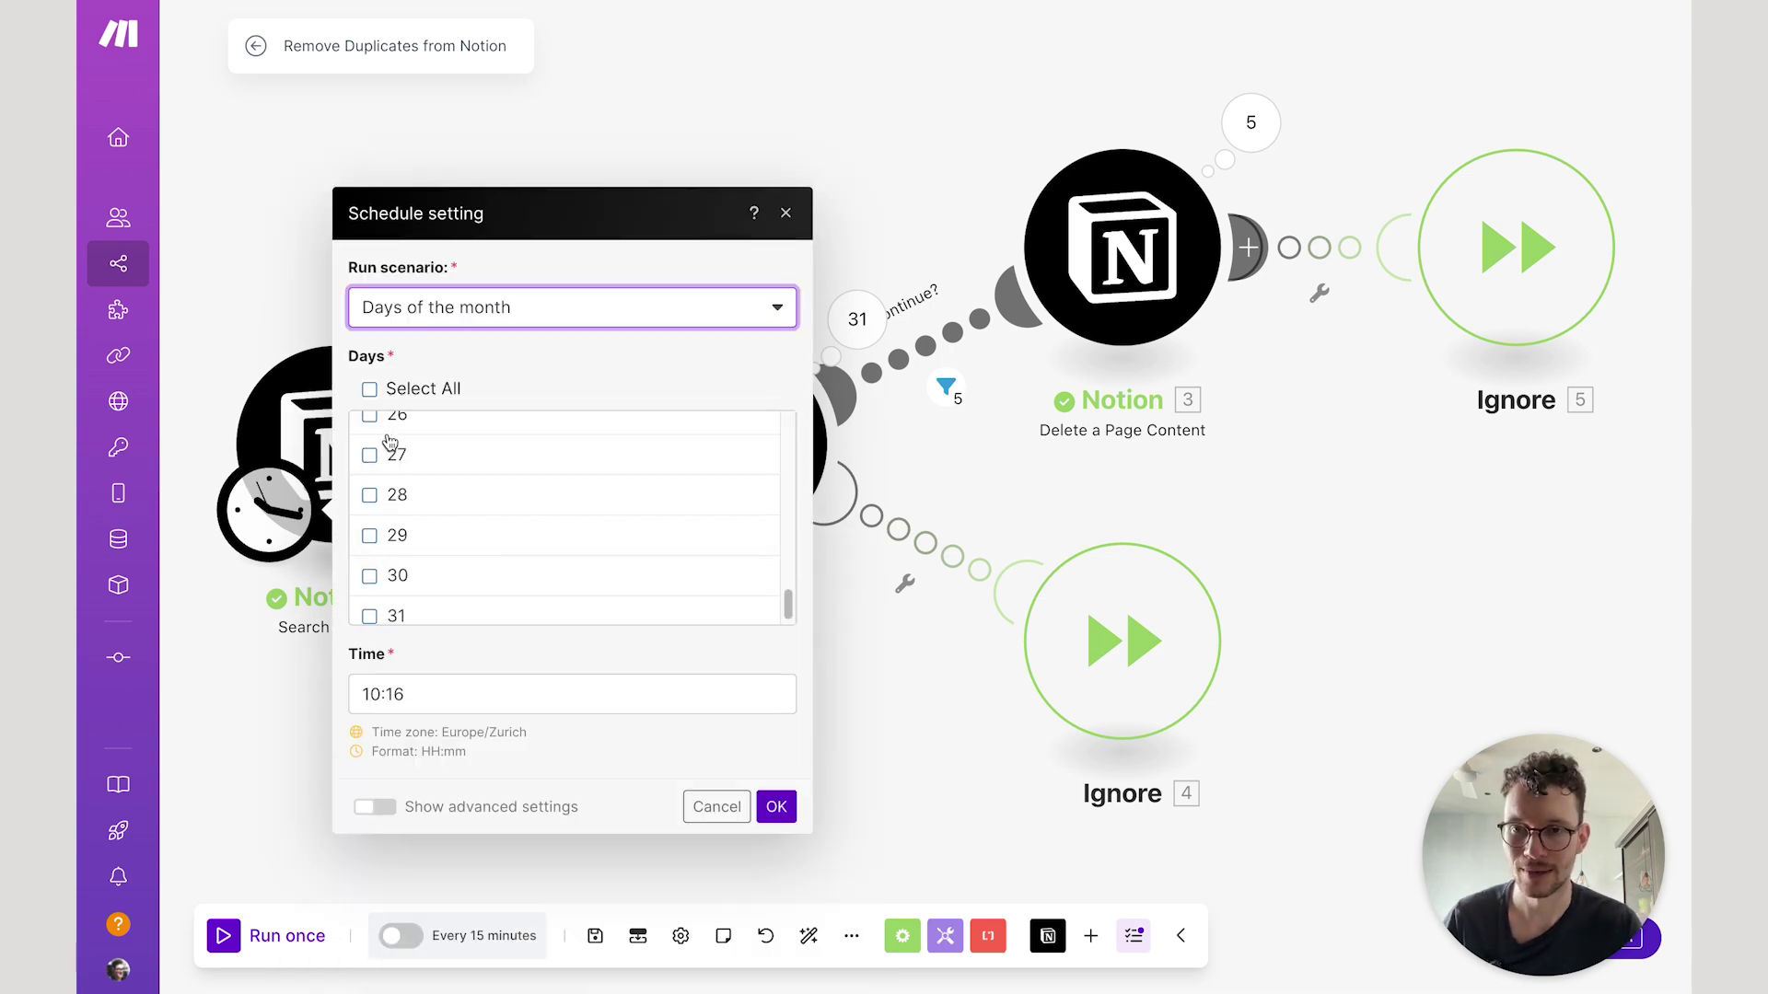
left_click(373, 565)
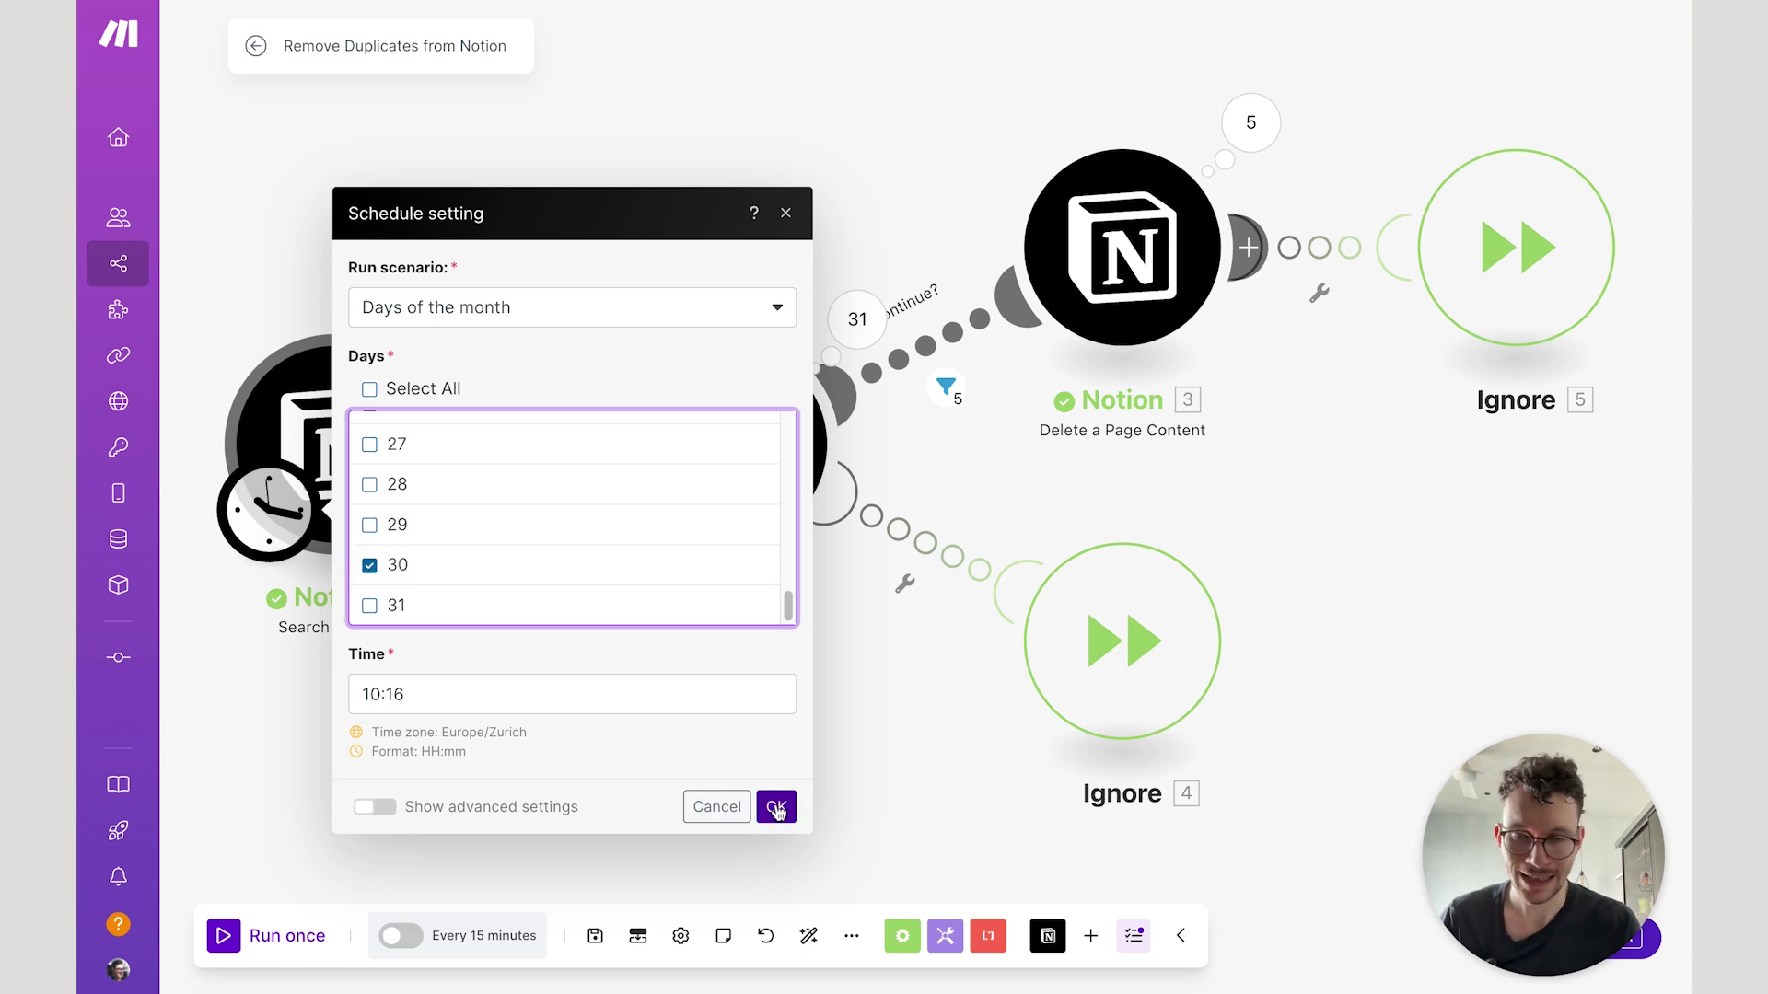
left_click(776, 807)
left_click(705, 592)
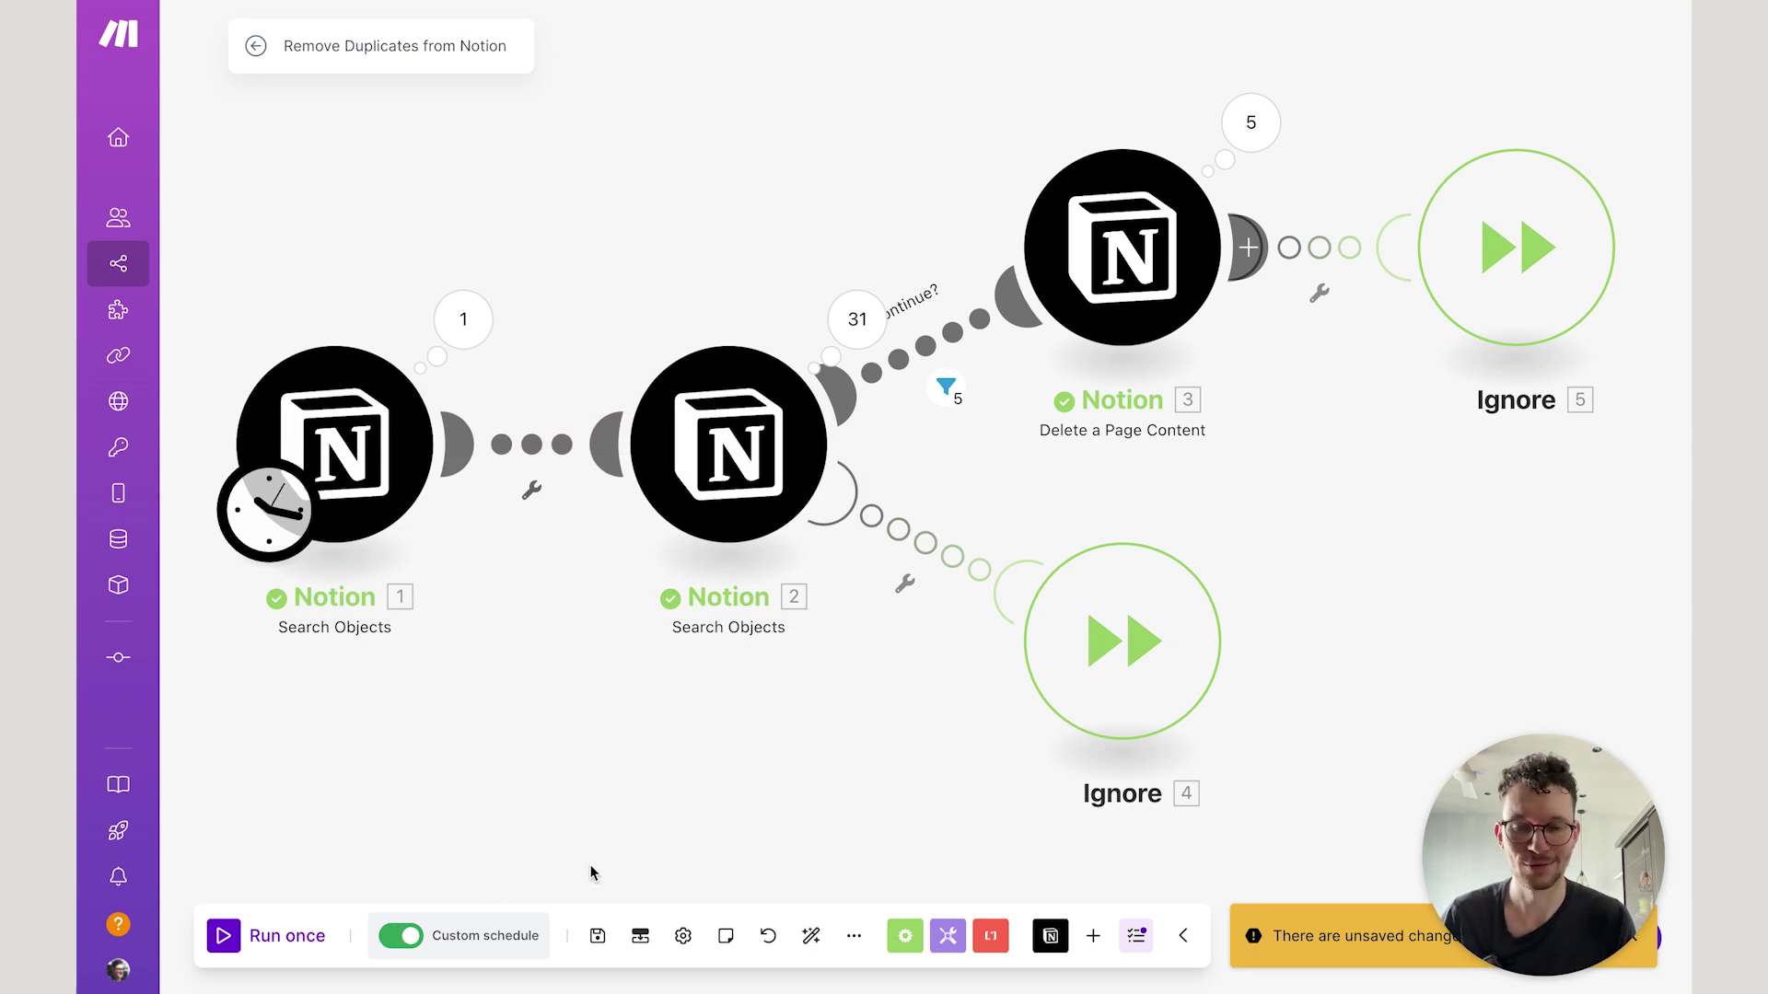